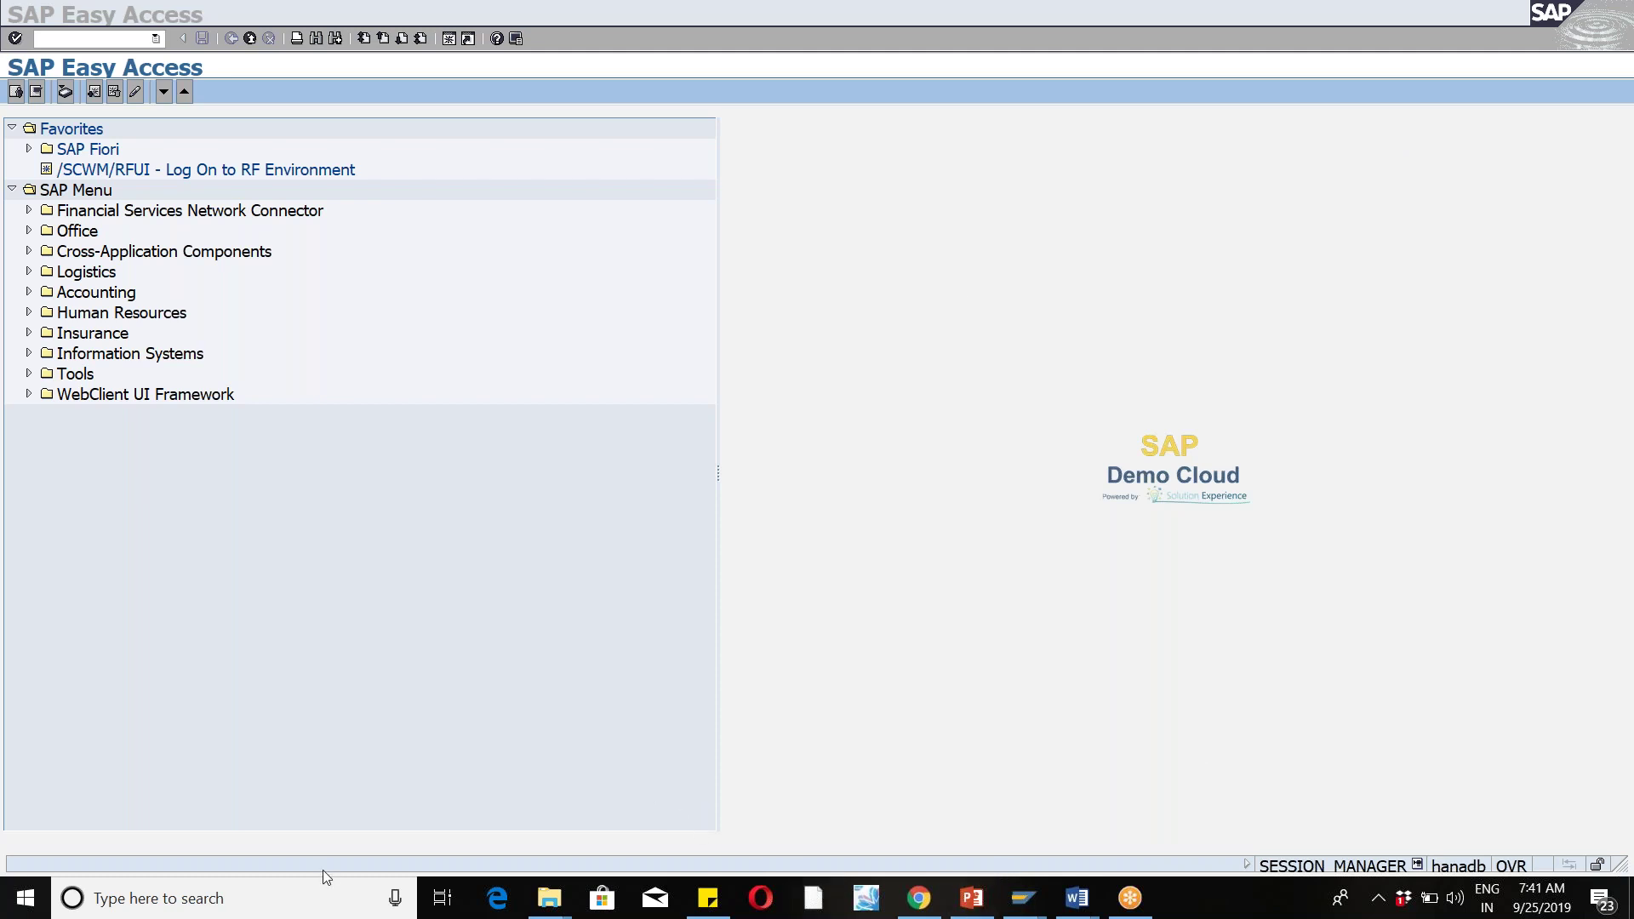
# Step: Open Notepad and write "Quality Insception" with "QIS" below it, separated by a blank line
pyautogui.click(260, 895)
pyautogui.write('note')
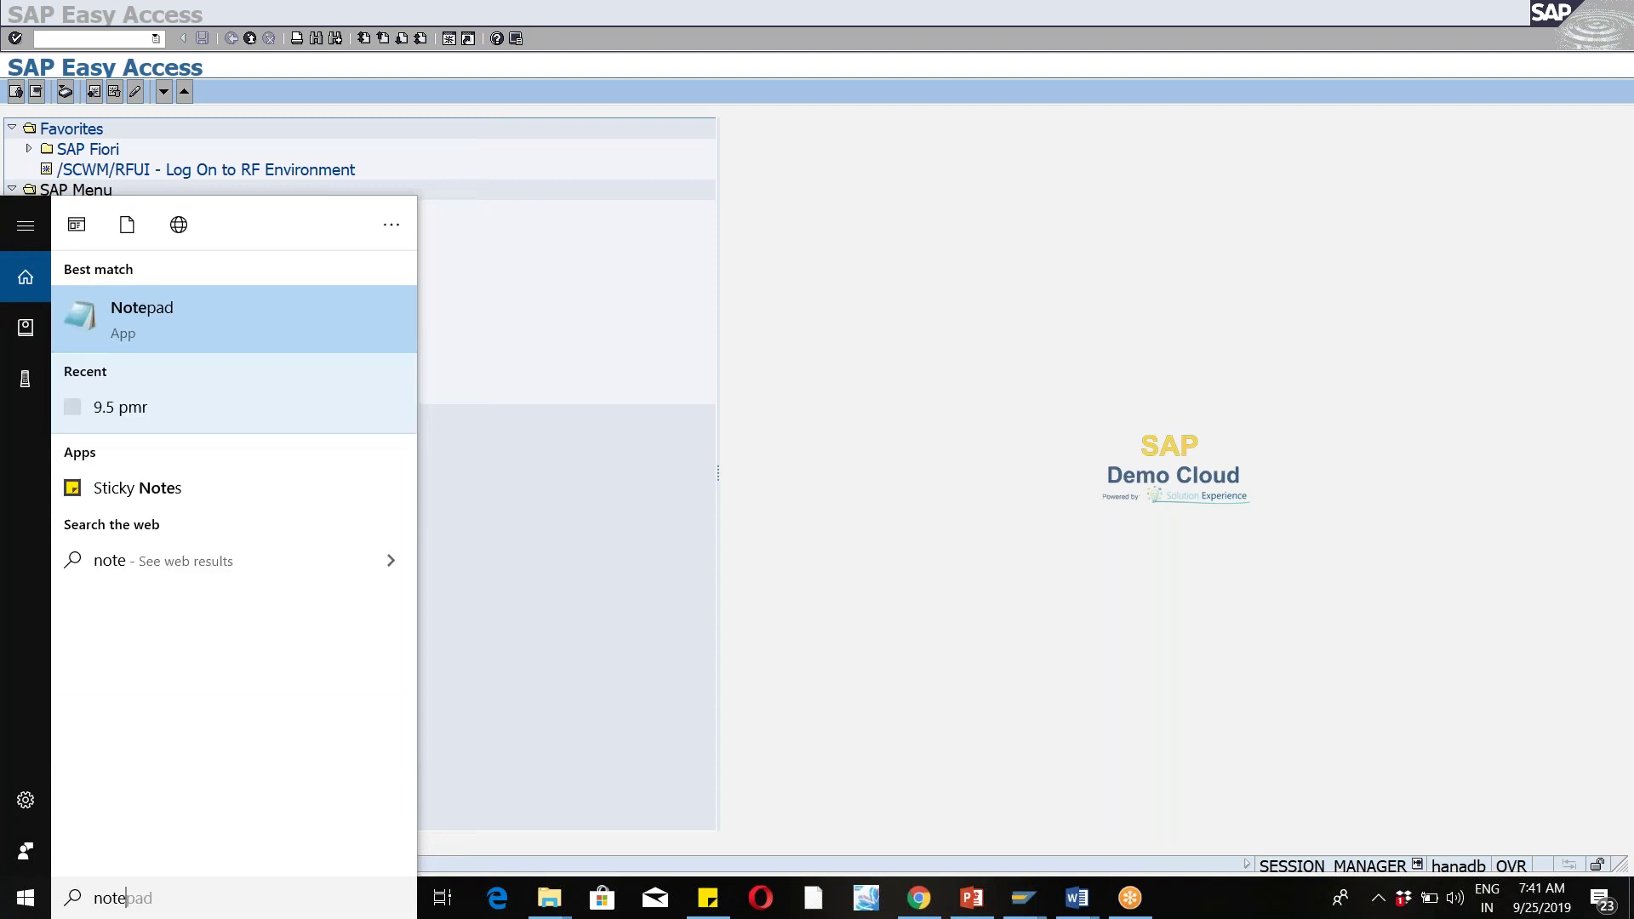
pyautogui.click(165, 318)
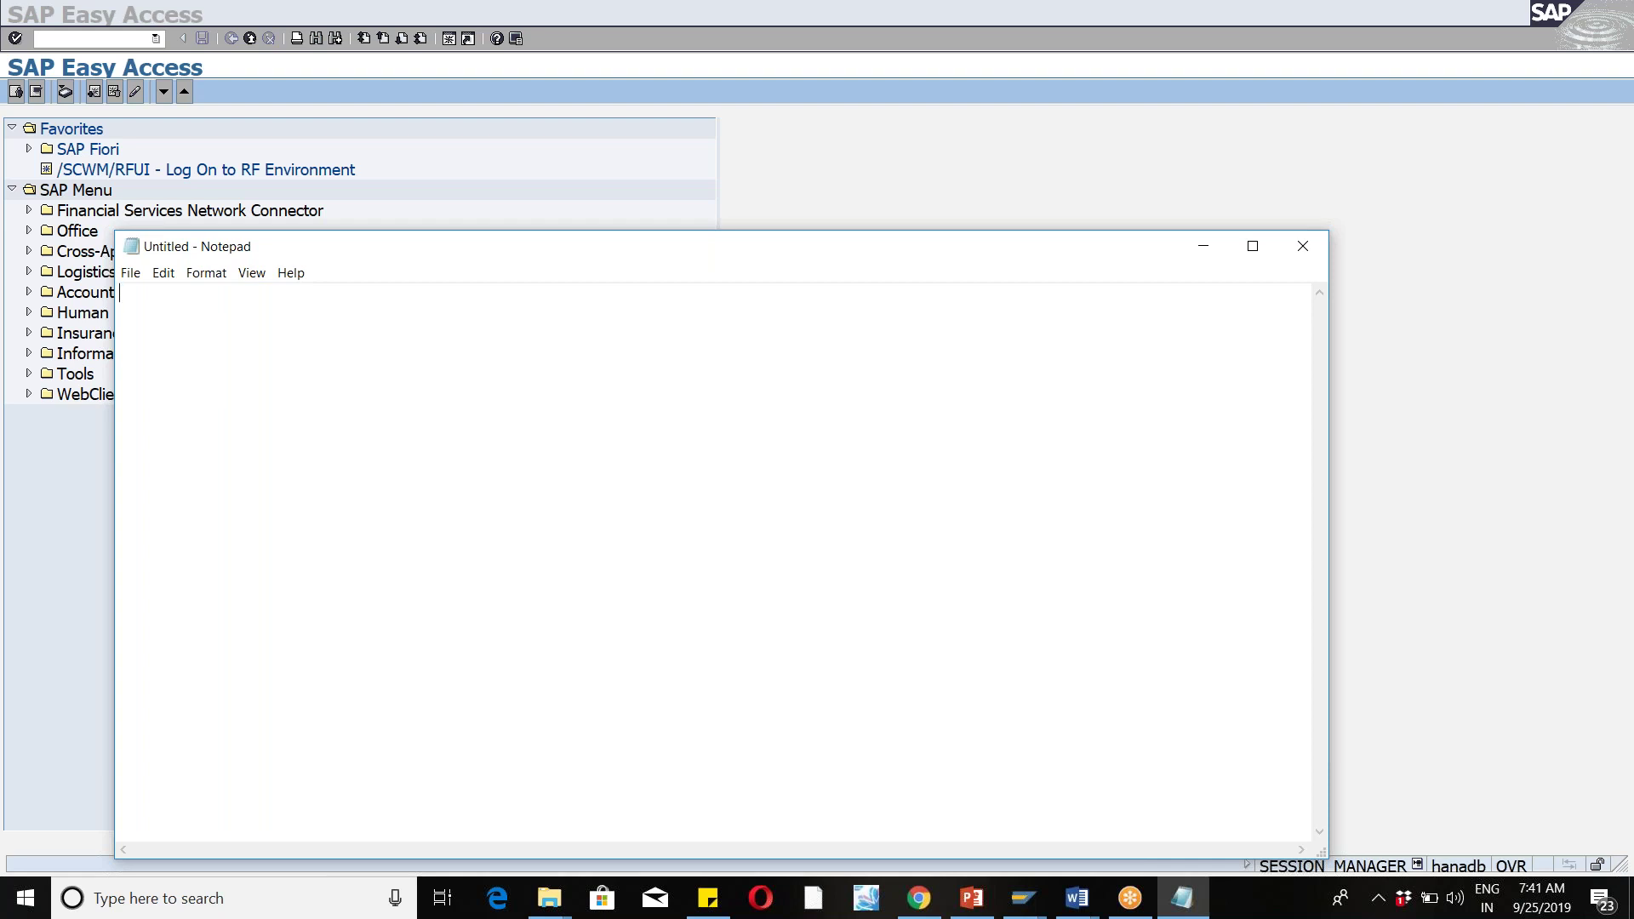
pyautogui.write('Quality Insception Eng')
pyautogui.press('BackSpace')
pyautogui.press('BackSpace')
pyautogui.press('BackSpace')
pyautogui.press('Return')
pyautogui.write('QIS')
pyautogui.press('Return')
pyautogui.press('Return')
pyautogui.press('Return')
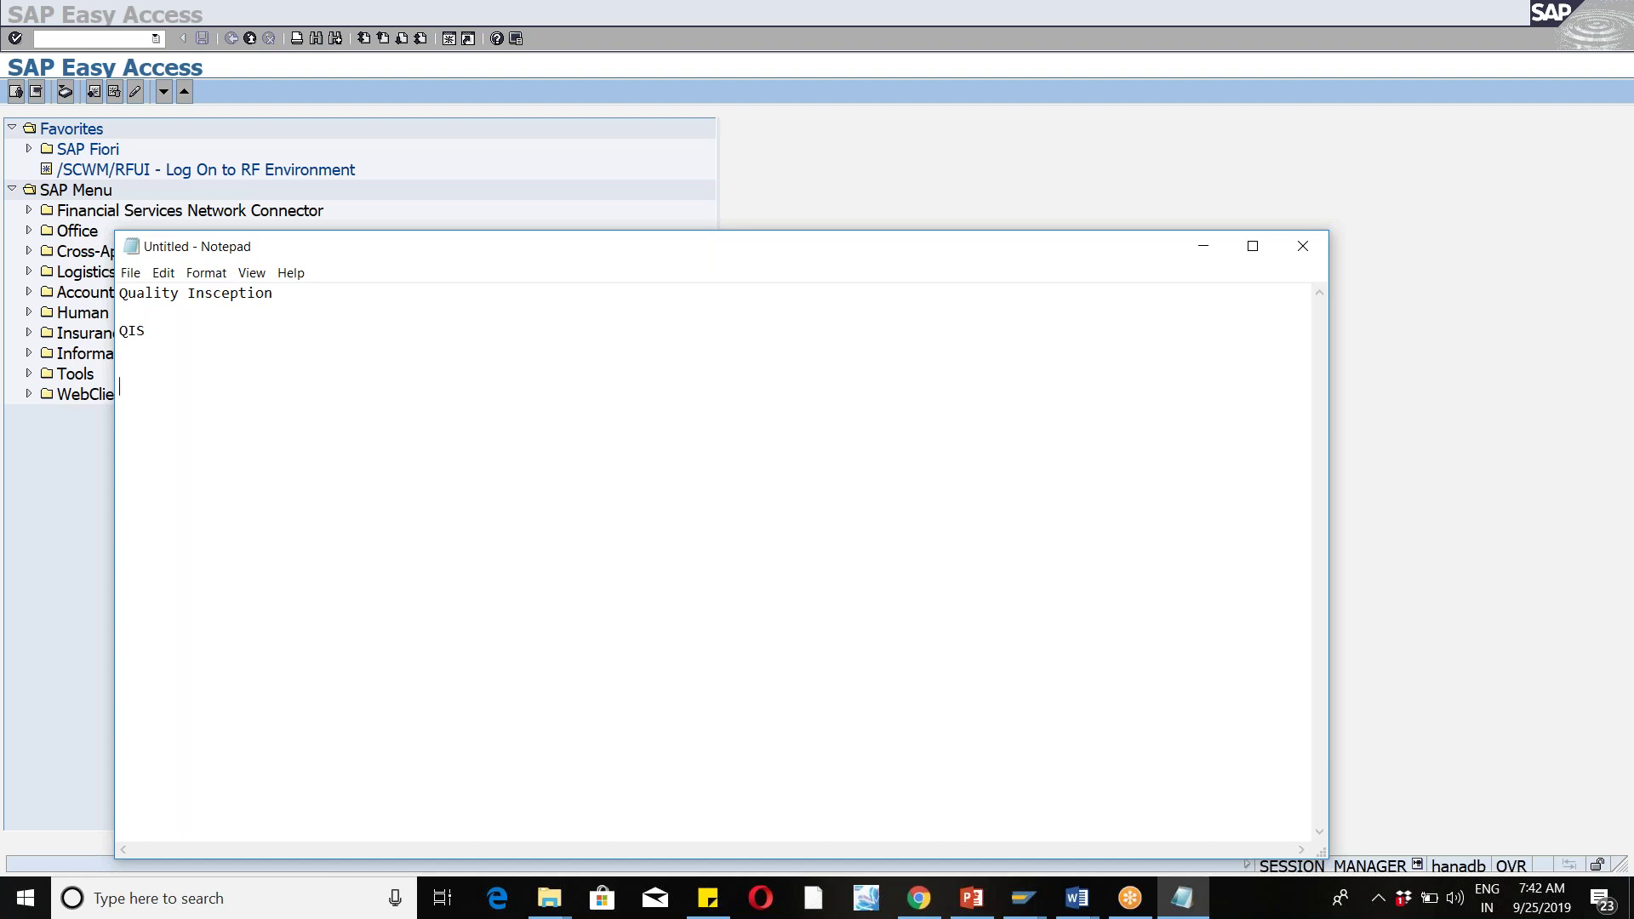
# Step: Add the note lines "ib01.qis,ib03" and "Storage process , wpt , cnt indi", and minimize Notepad
pyautogui.write('ib01')
pyautogui.write('.qis')
pyautogui.write(',ib03')
pyautogui.write('Storage')
pyautogui.write(' process')
pyautogui.write(' ,')
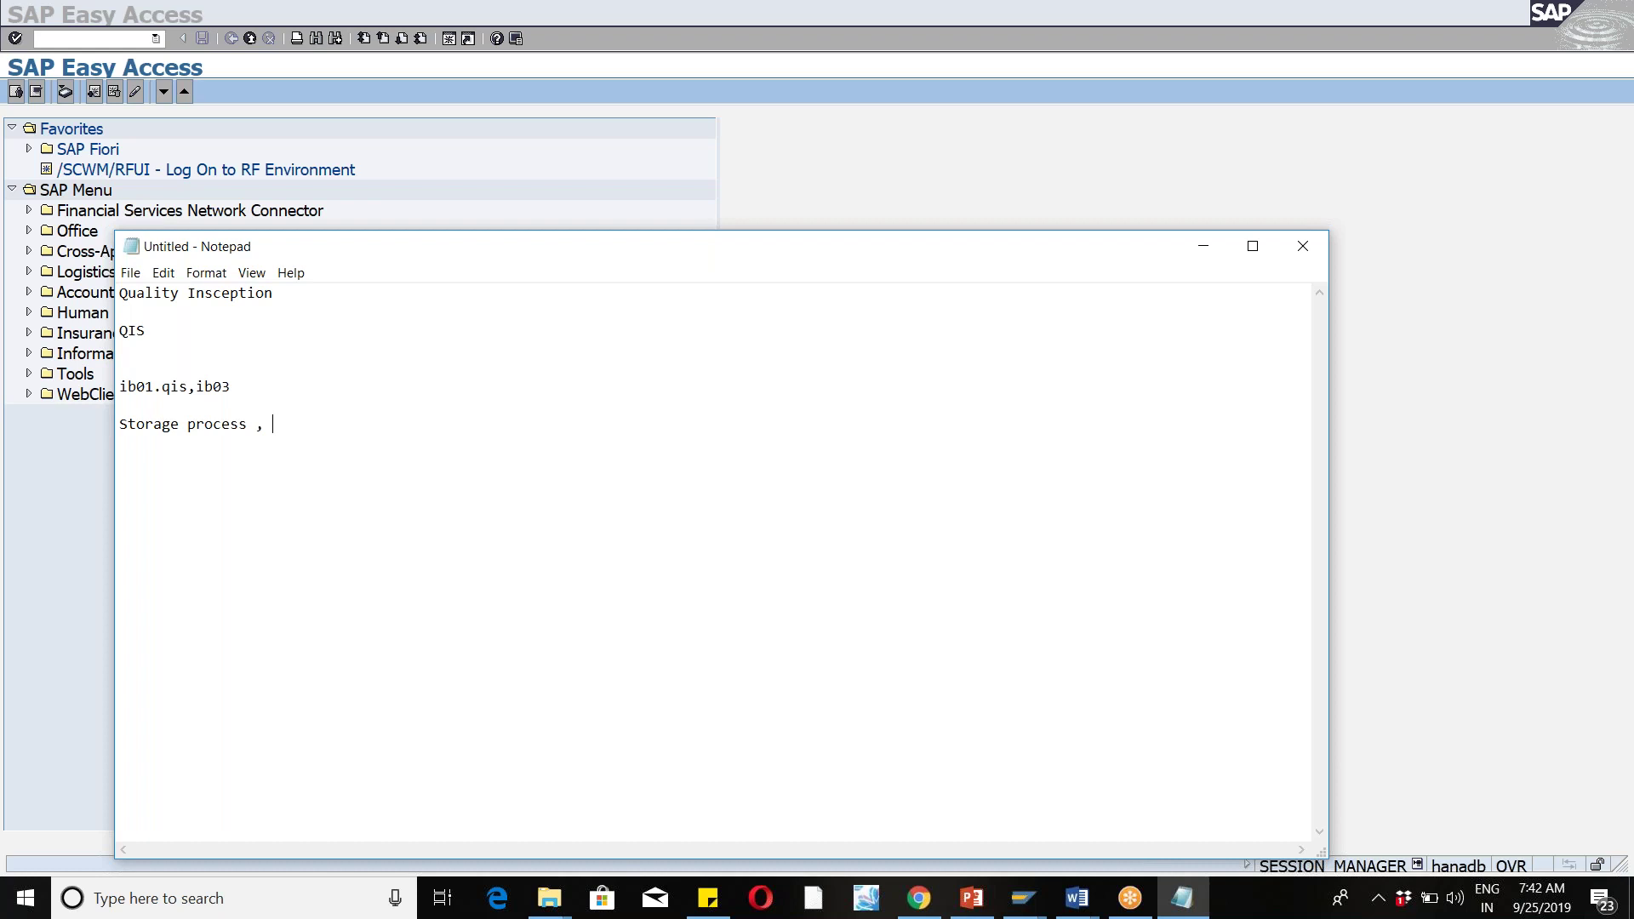
pyautogui.write(' wpt , cnt indi')
pyautogui.click(1202, 245)
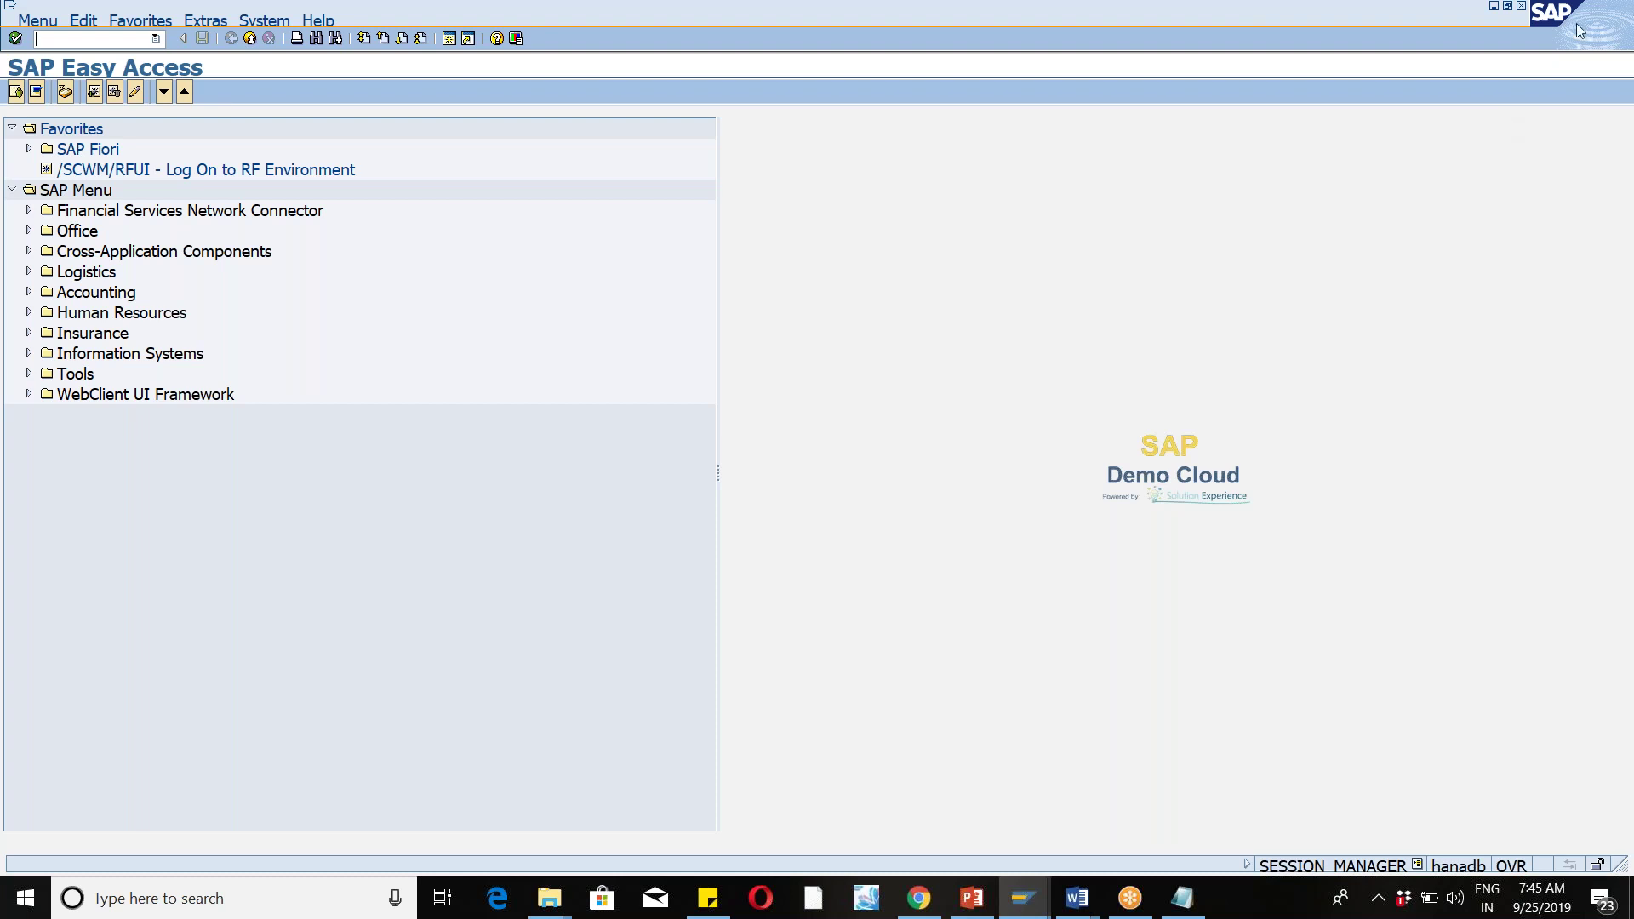
# Step: Switch to SAP Logon and open the logon screen of a system in the 9.5 connections folder
pyautogui.click(1495, 10)
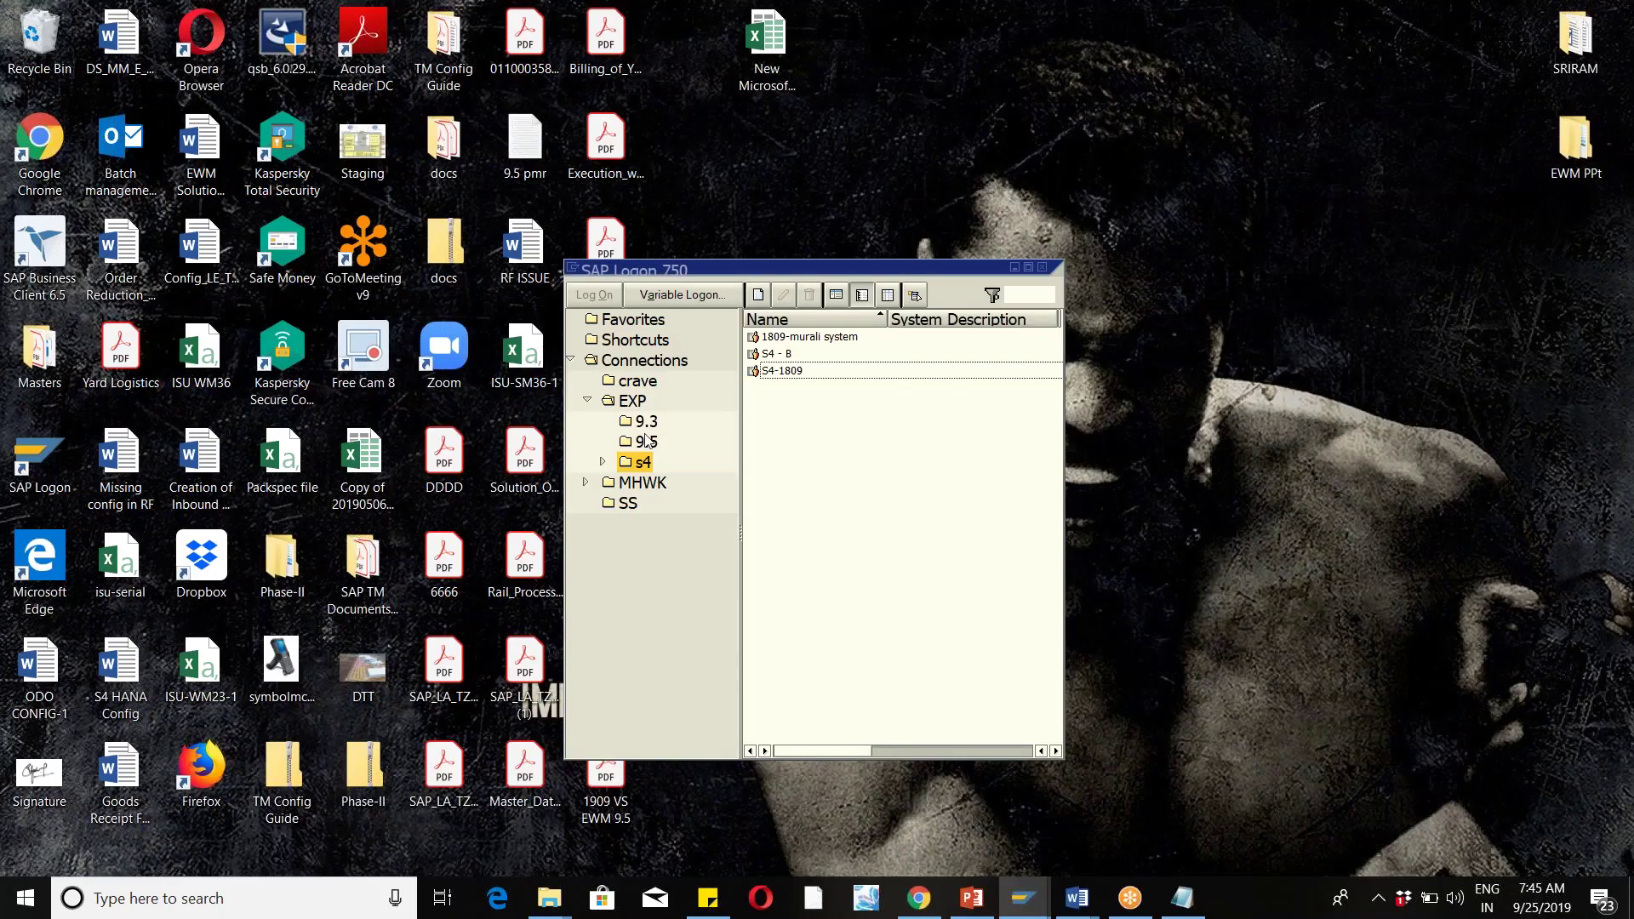
pyautogui.click(646, 442)
pyautogui.doubleClick(777, 354)
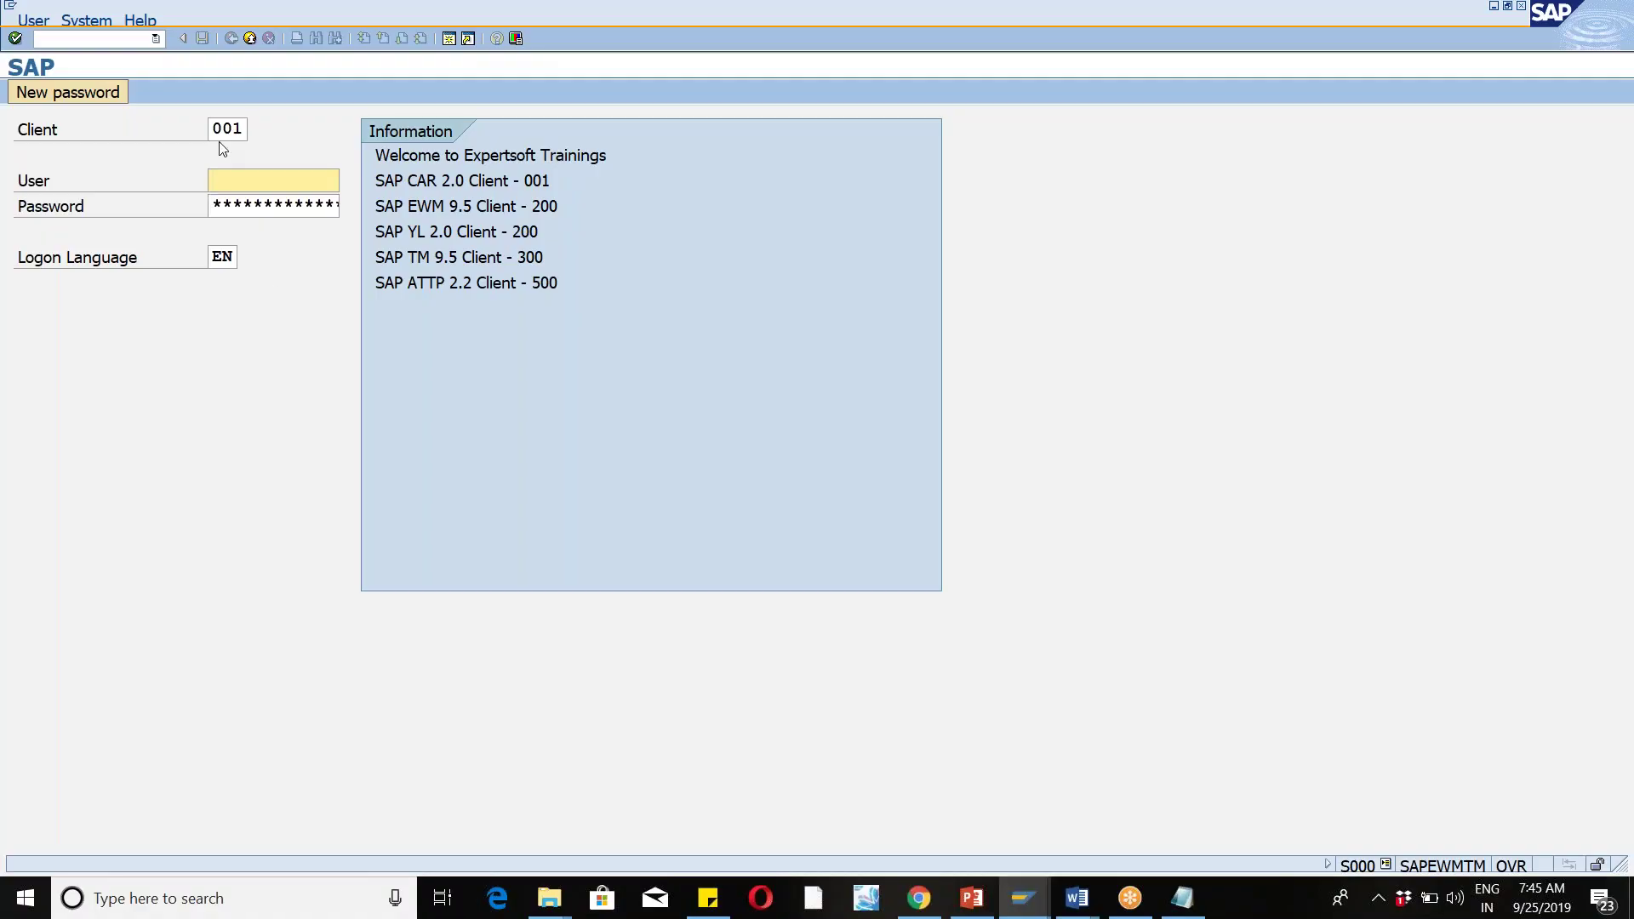
# Step: Change the logon client to 200
pyautogui.click(215, 129)
pyautogui.press('Delete')
pyautogui.press('Delete')
pyautogui.press('Delete')
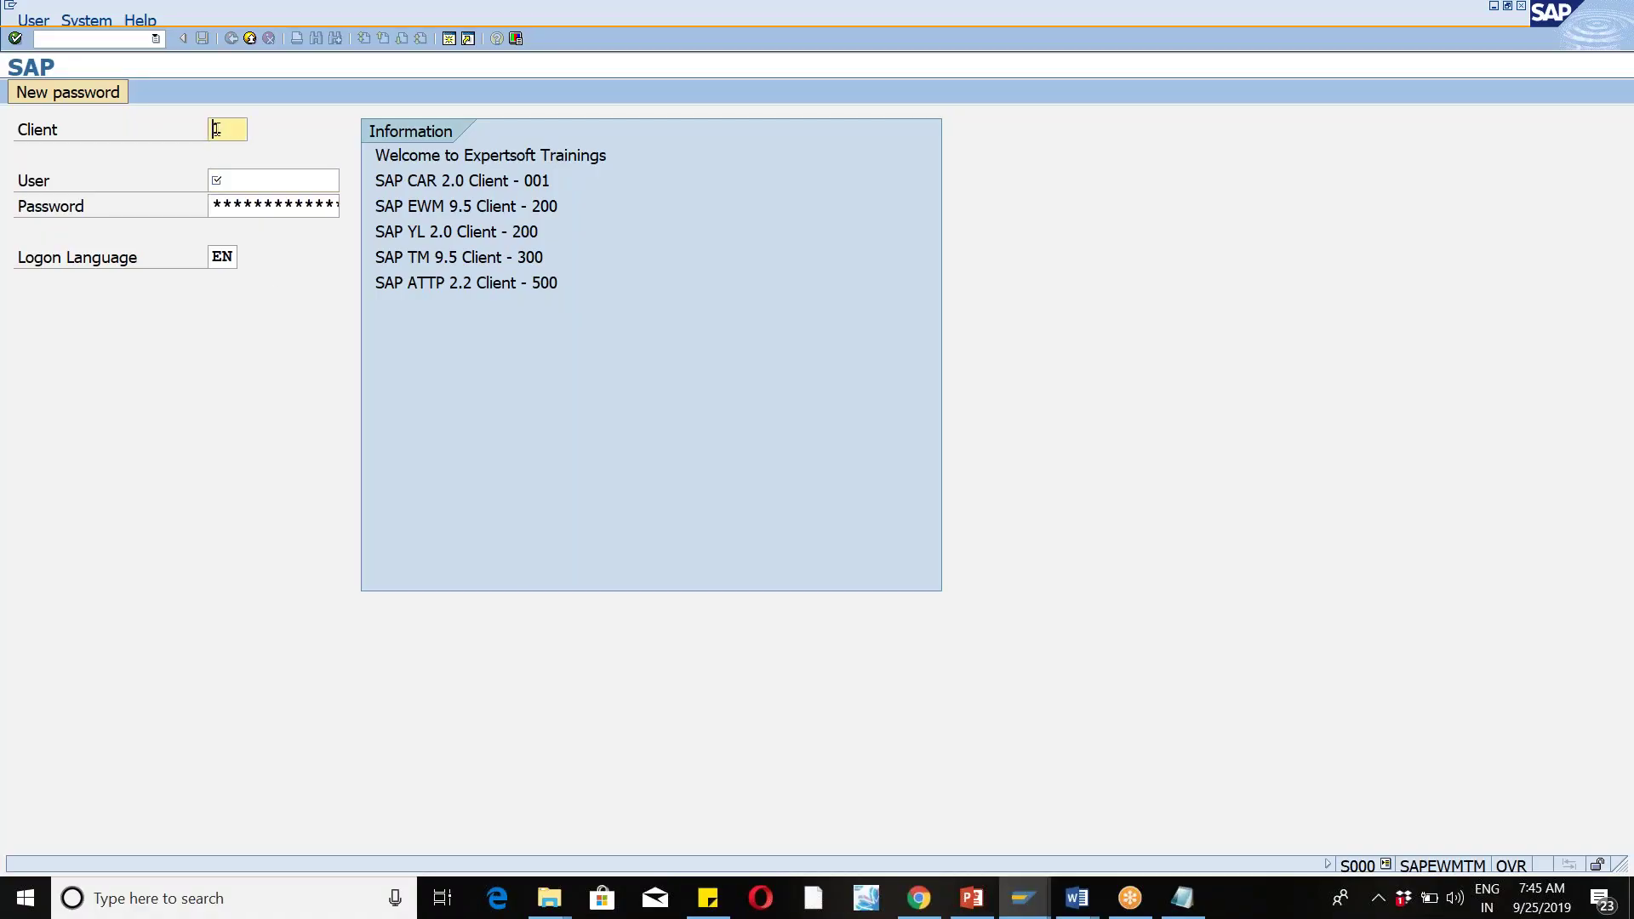
pyautogui.write('200')
pyautogui.press('Tab')
# Step: Try to log on as the saved user s4hanauser4 with the account password
pyautogui.write('s')
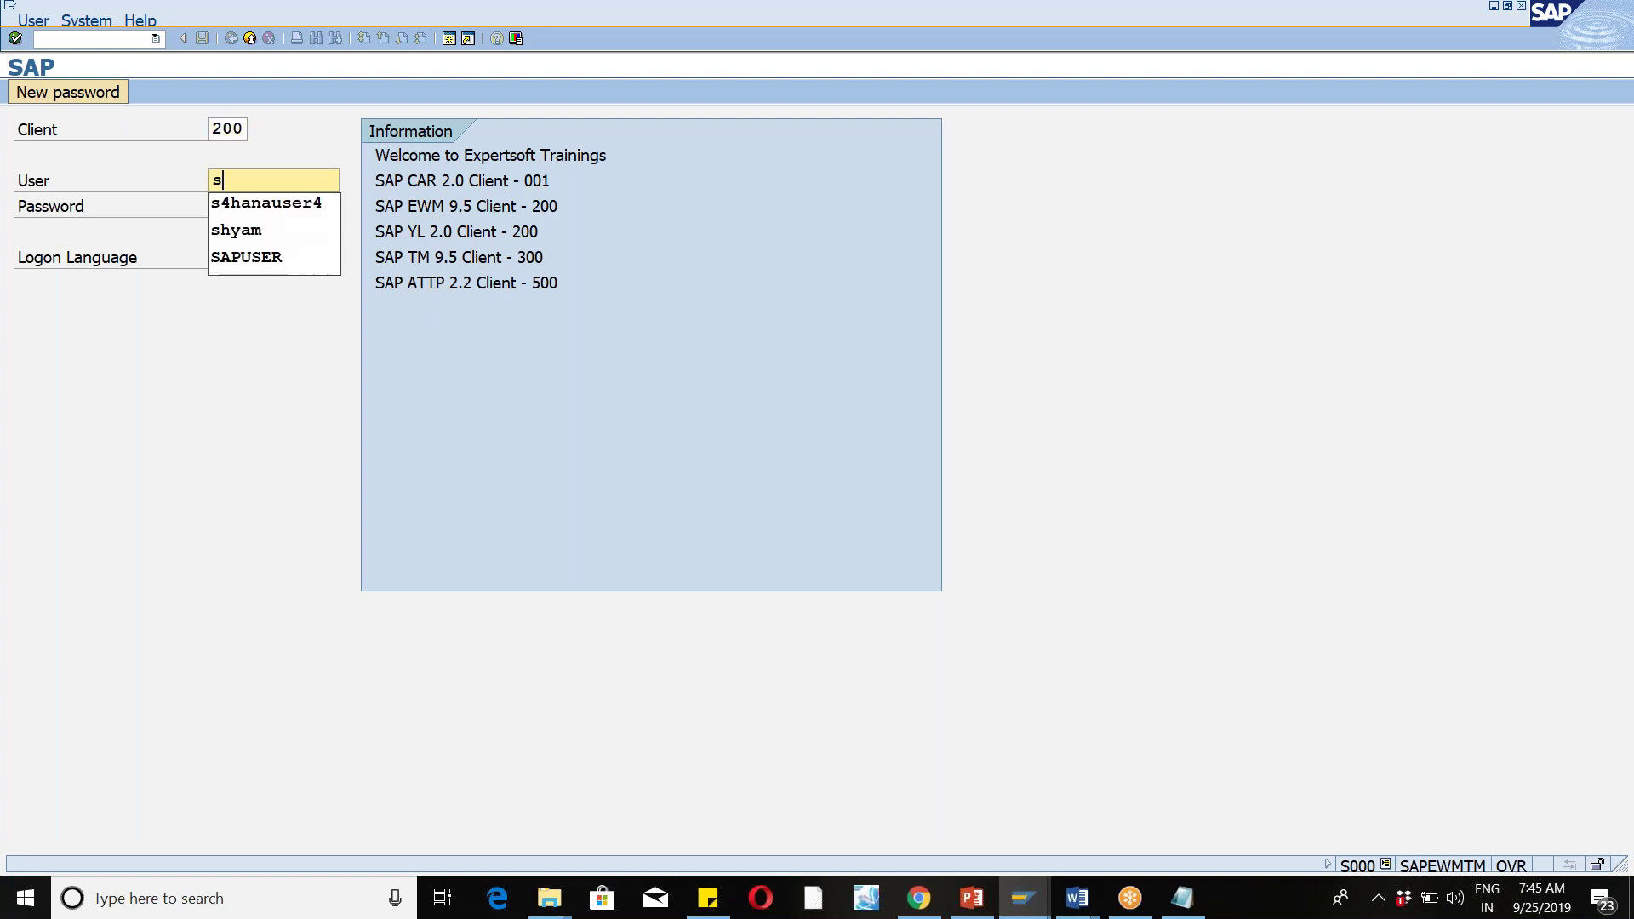
pyautogui.press('Down')
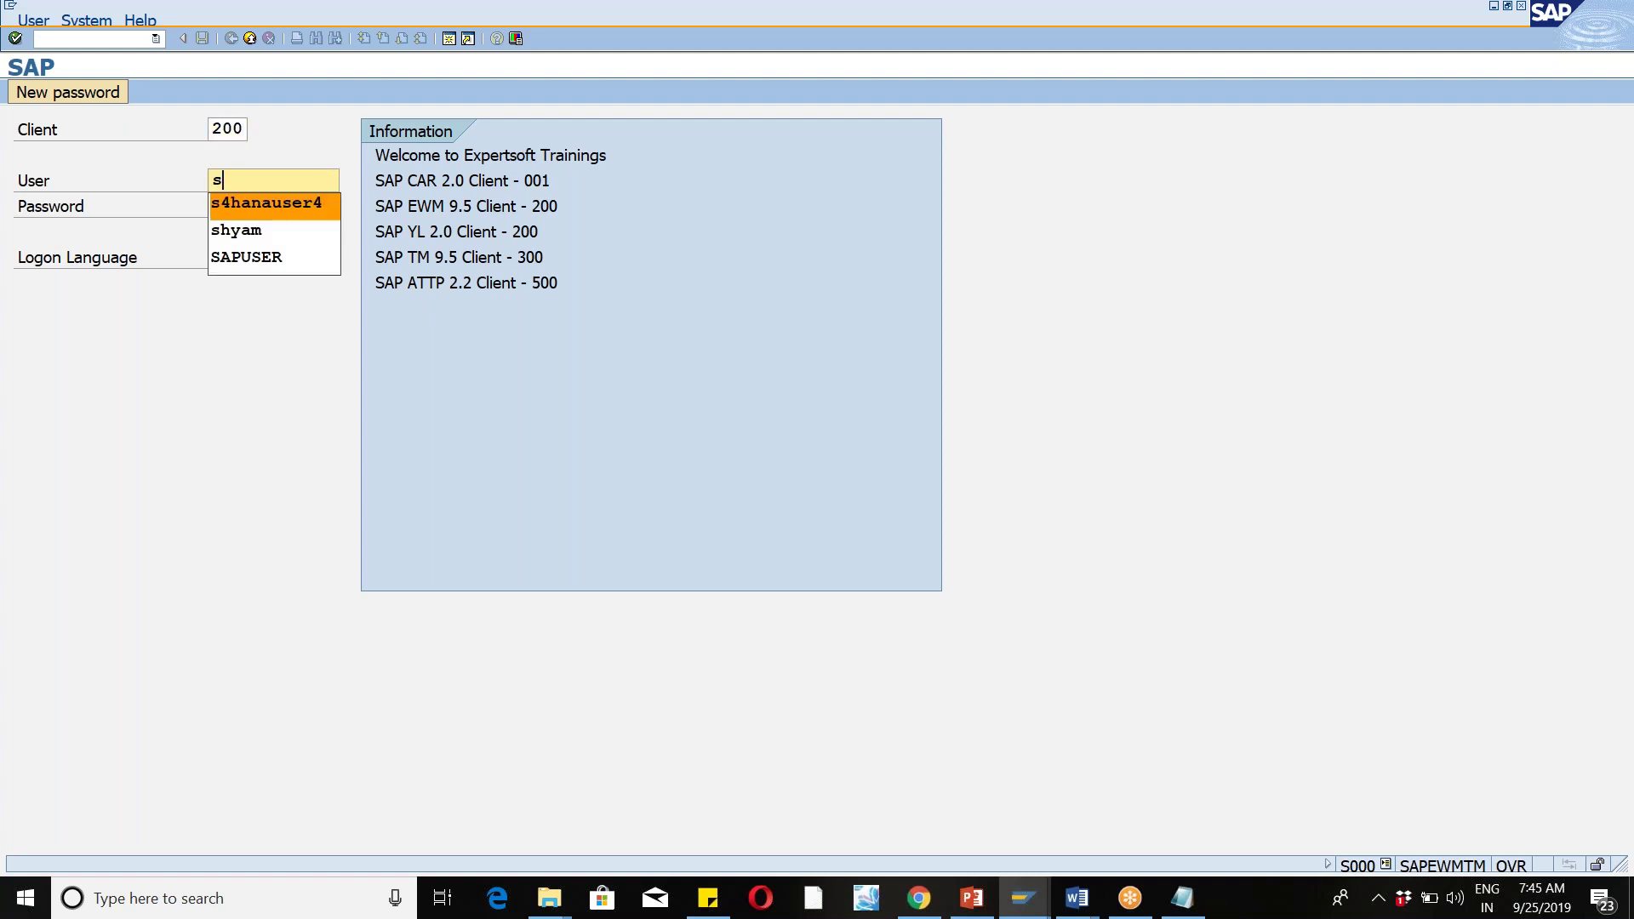
pyautogui.press('Down')
pyautogui.press('Up')
pyautogui.press('Return')
pyautogui.click(213, 205)
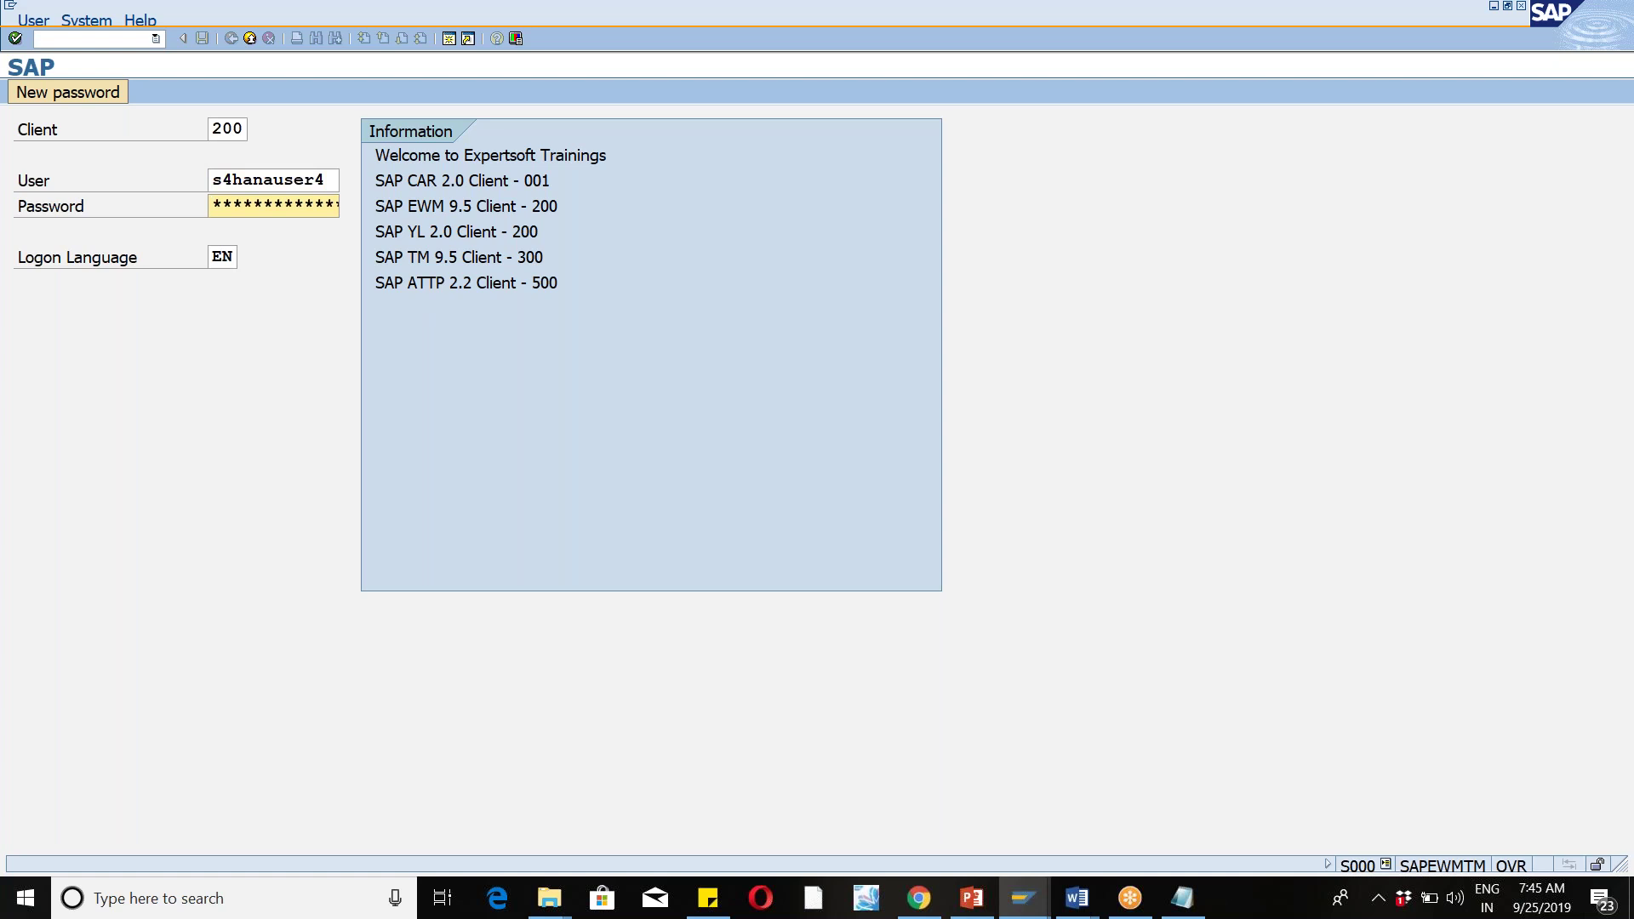
pyautogui.press('Return')
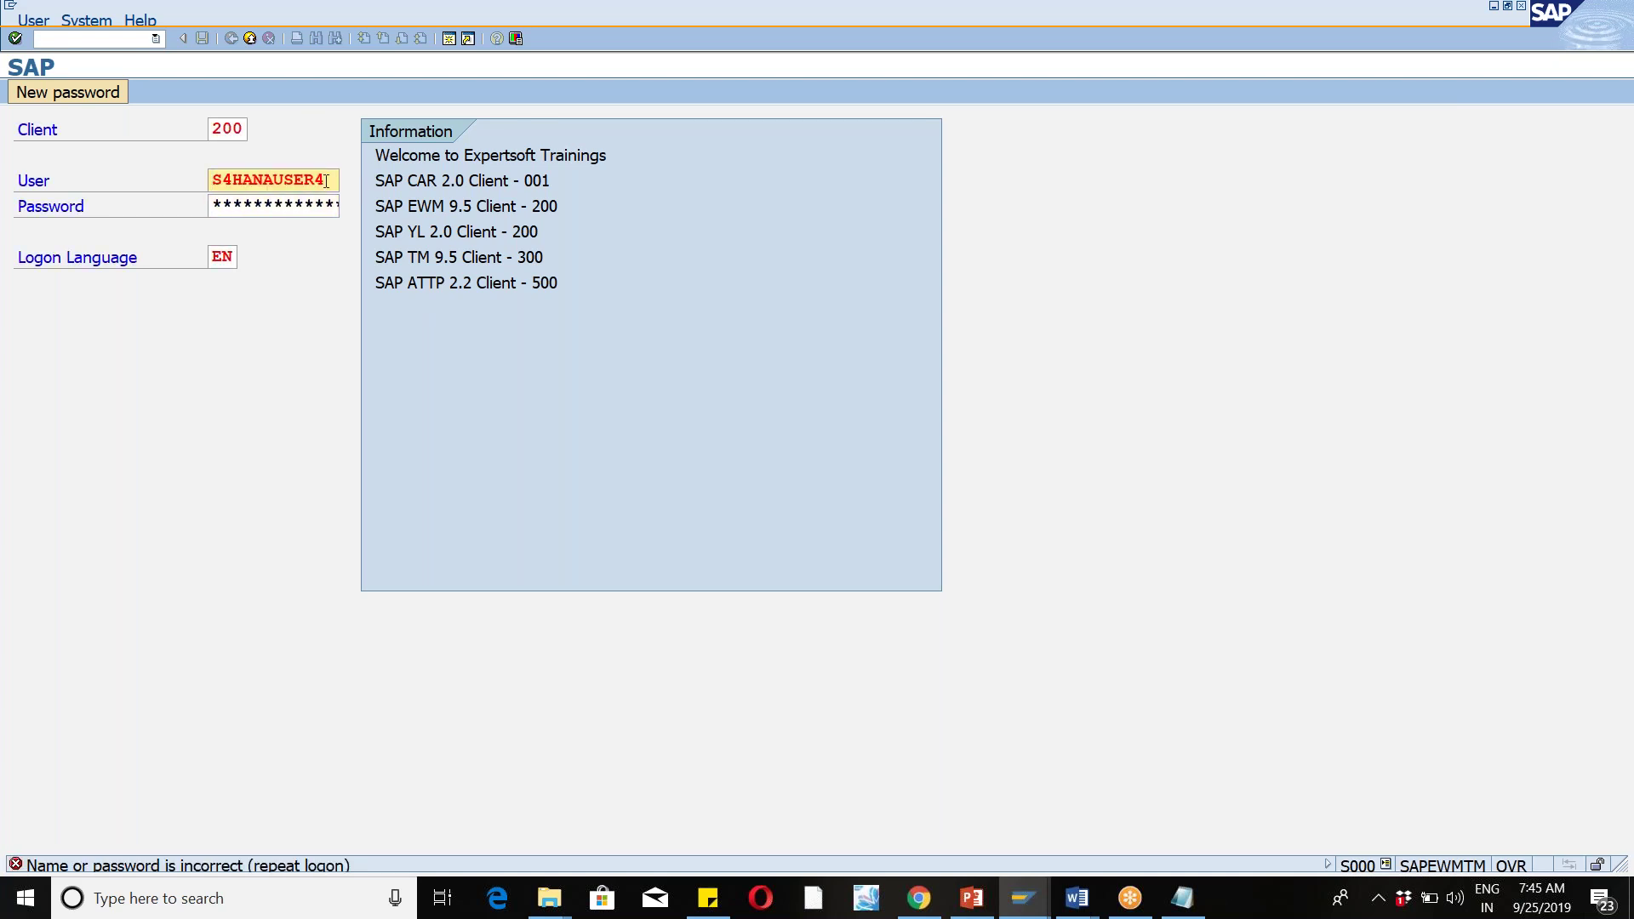
pyautogui.click(324, 182)
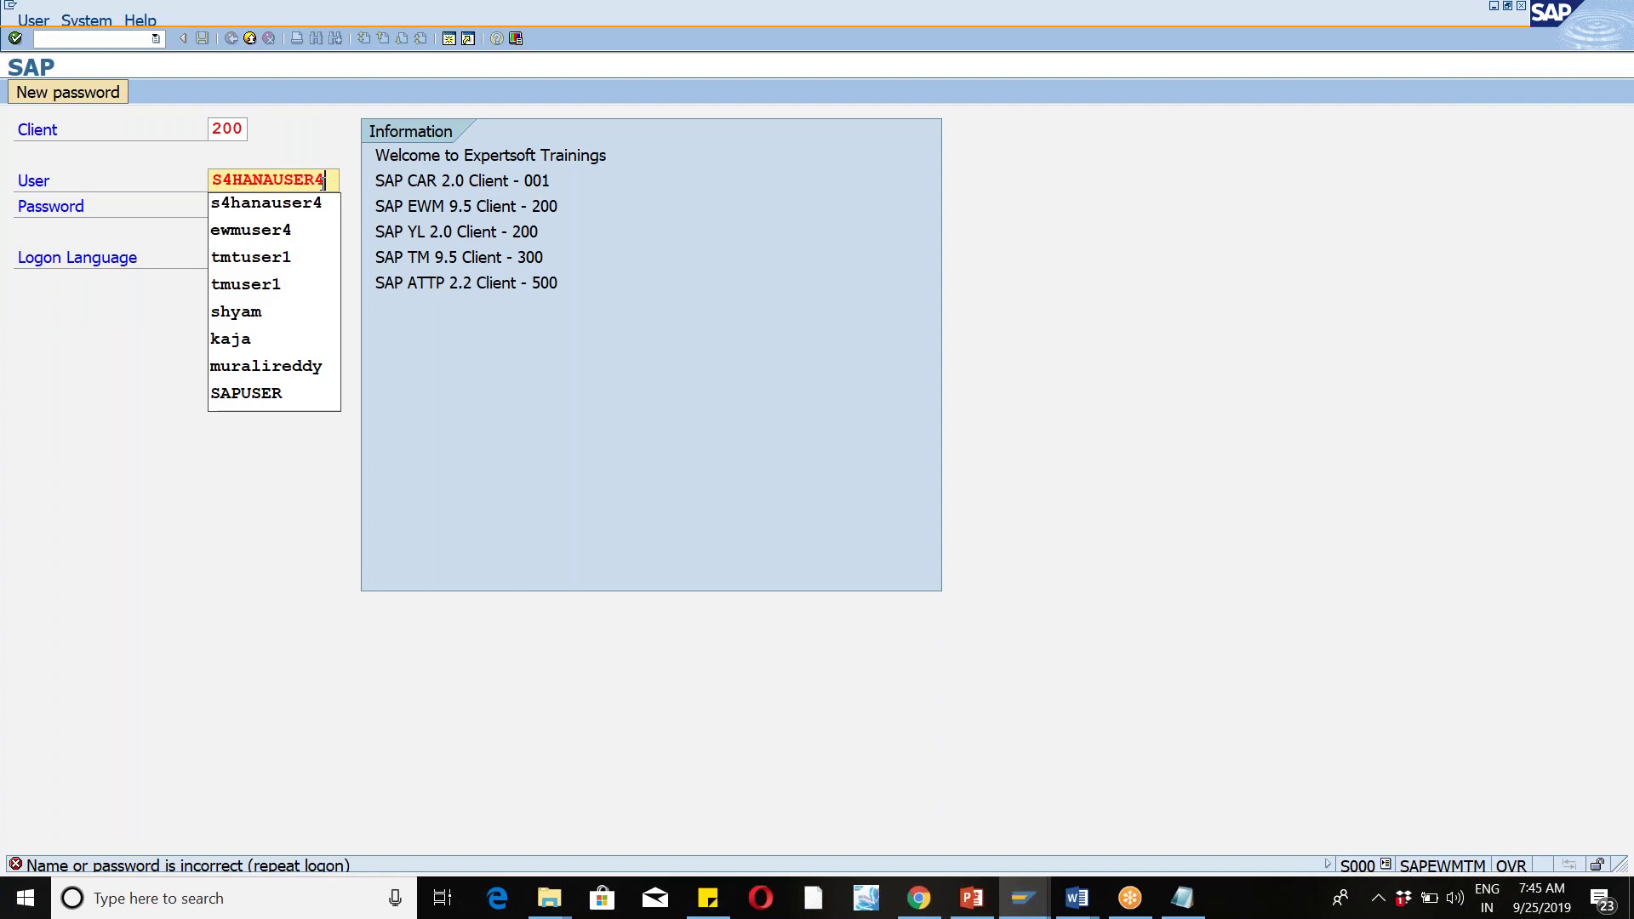
pyautogui.press('Down')
pyautogui.press('Down')
pyautogui.press('Down')
pyautogui.press('Down')
pyautogui.press('Down')
pyautogui.press('Down')
pyautogui.press('Down')
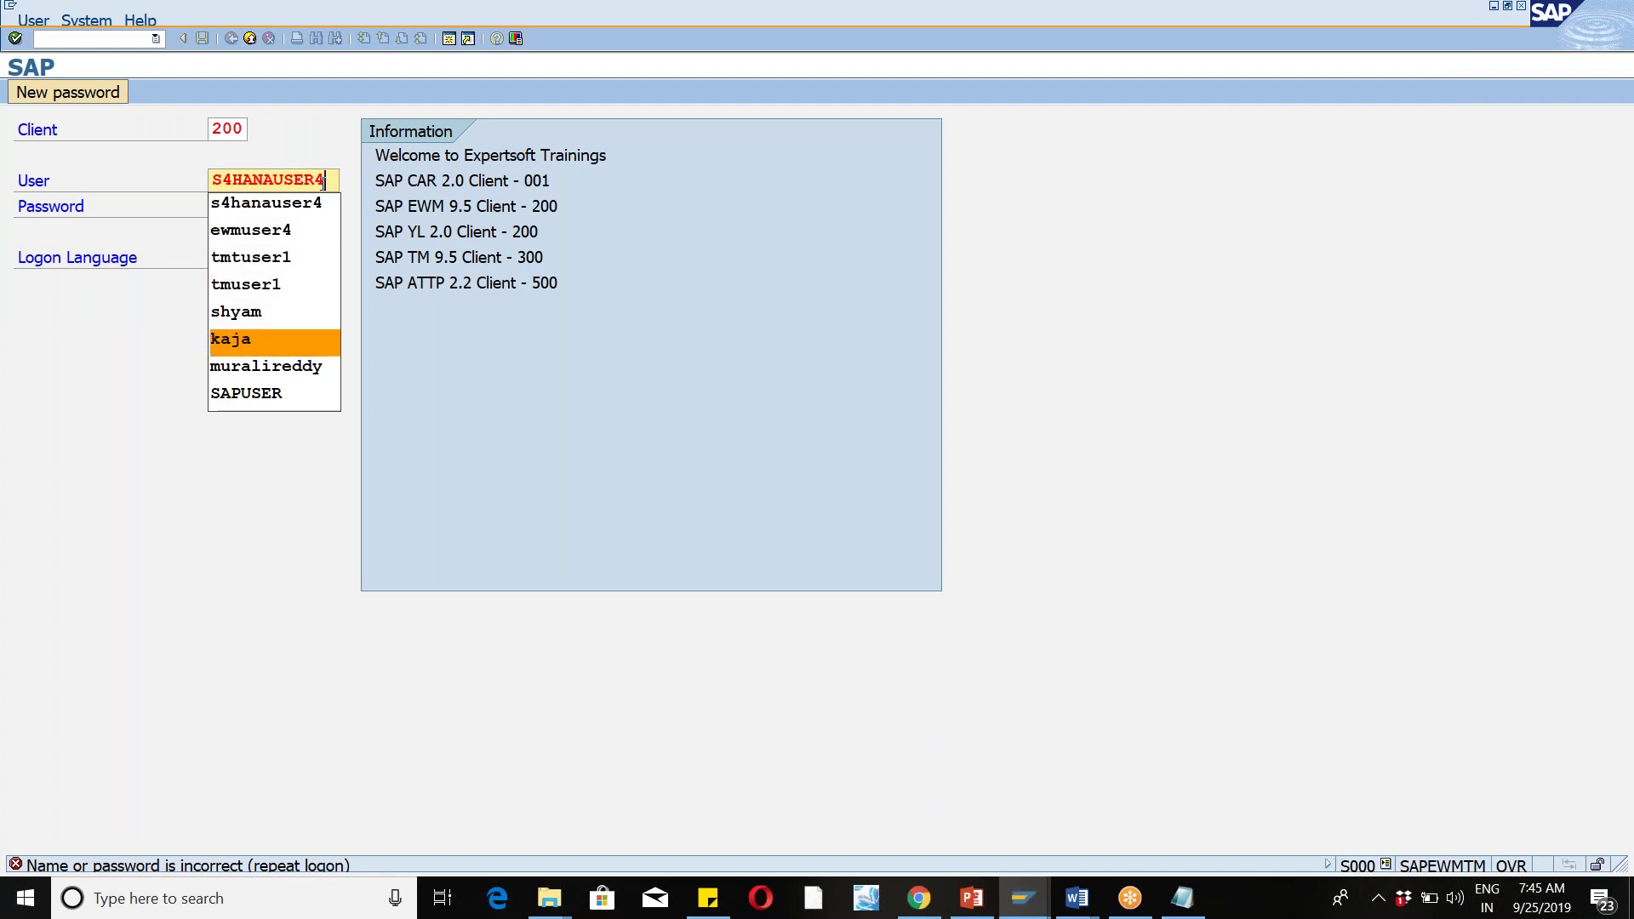
pyautogui.press('Down')
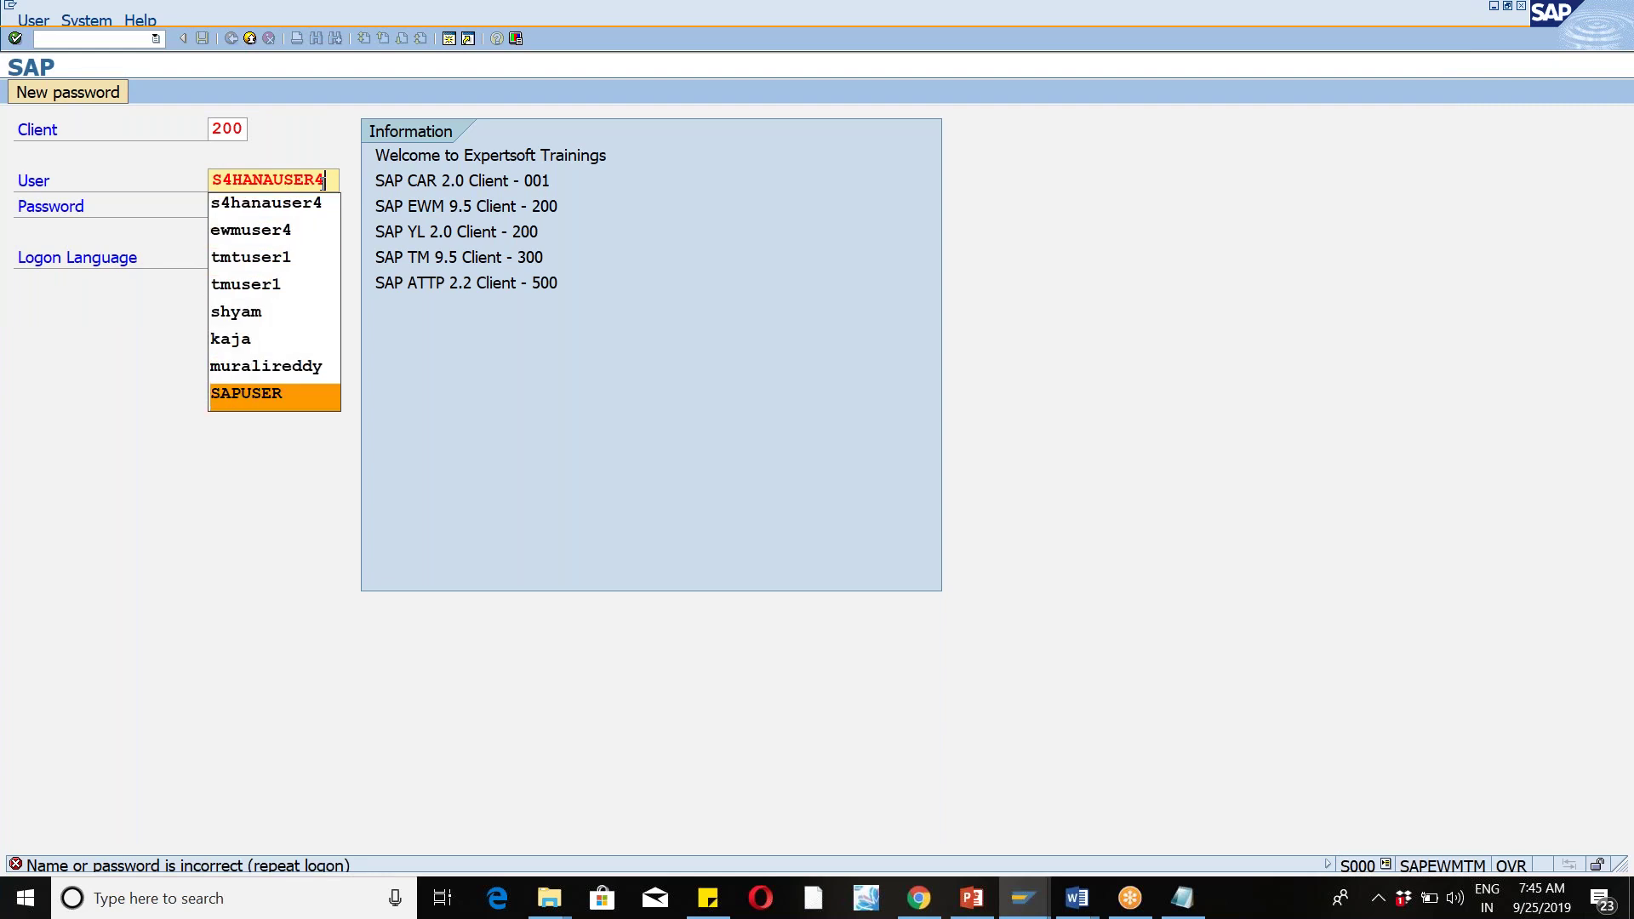
pyautogui.press('Up')
pyautogui.press('Up')
pyautogui.press('Up')
pyautogui.press('Up')
pyautogui.press('Up')
pyautogui.press('Up')
pyautogui.press('Up')
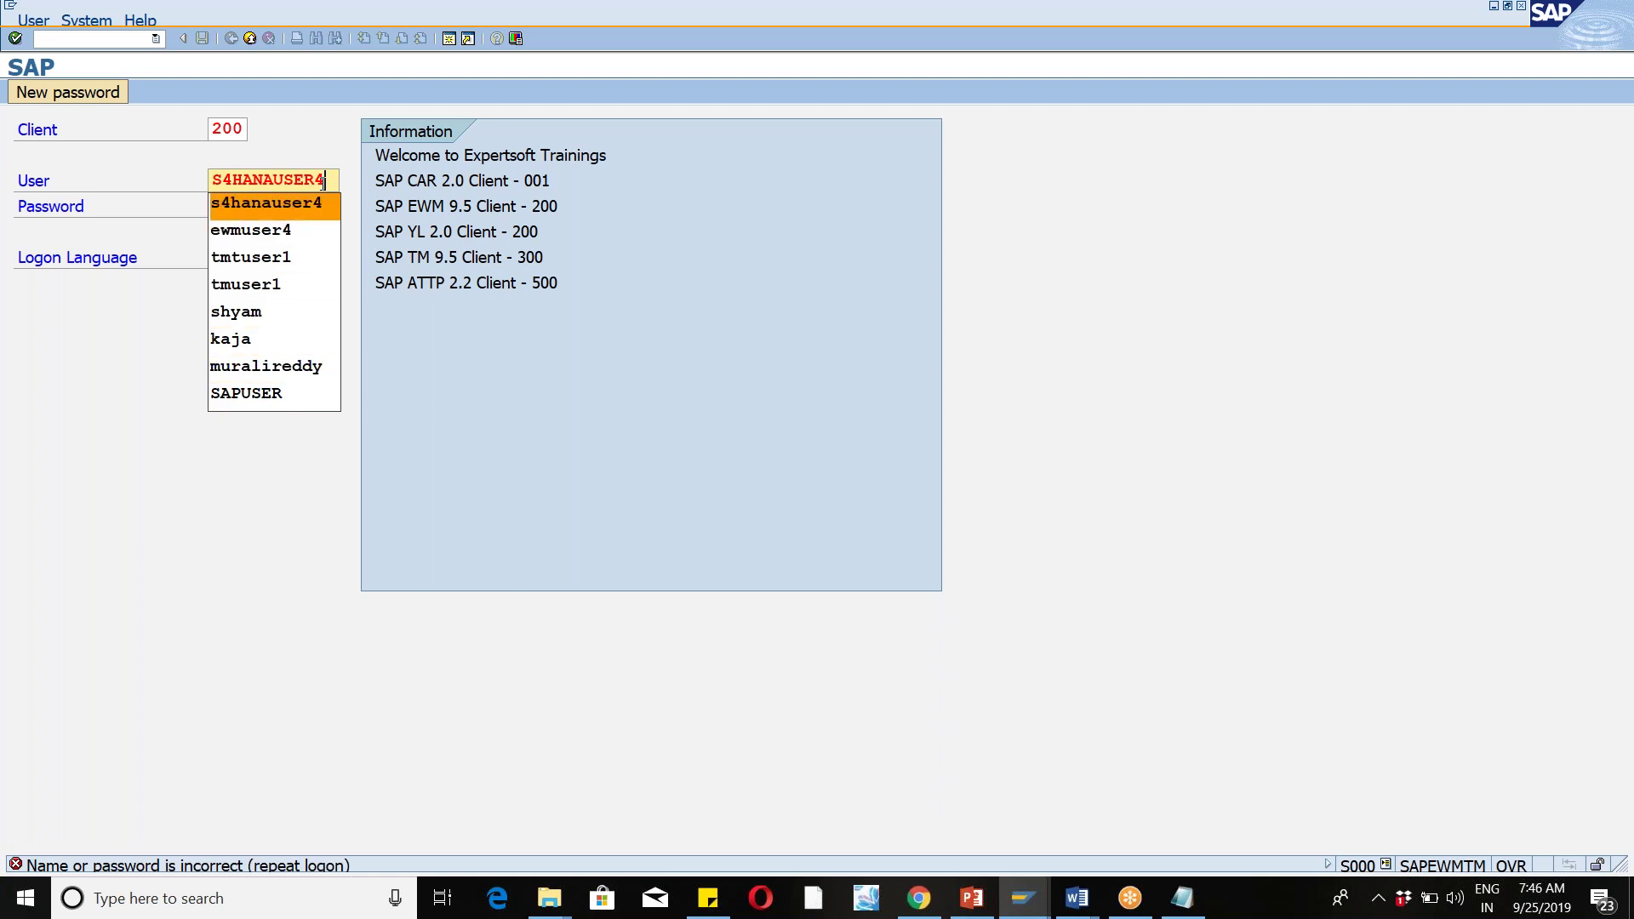
pyautogui.press('BackSpace')
pyautogui.press('BackSpace')
pyautogui.press('BackSpace')
pyautogui.press('BackSpace')
pyautogui.press('BackSpace')
pyautogui.press('BackSpace')
pyautogui.press('BackSpace')
pyautogui.press('BackSpace')
pyautogui.press('BackSpace')
pyautogui.press('BackSpace')
pyautogui.press('BackSpace')
pyautogui.press('Down')
pyautogui.press('Return')
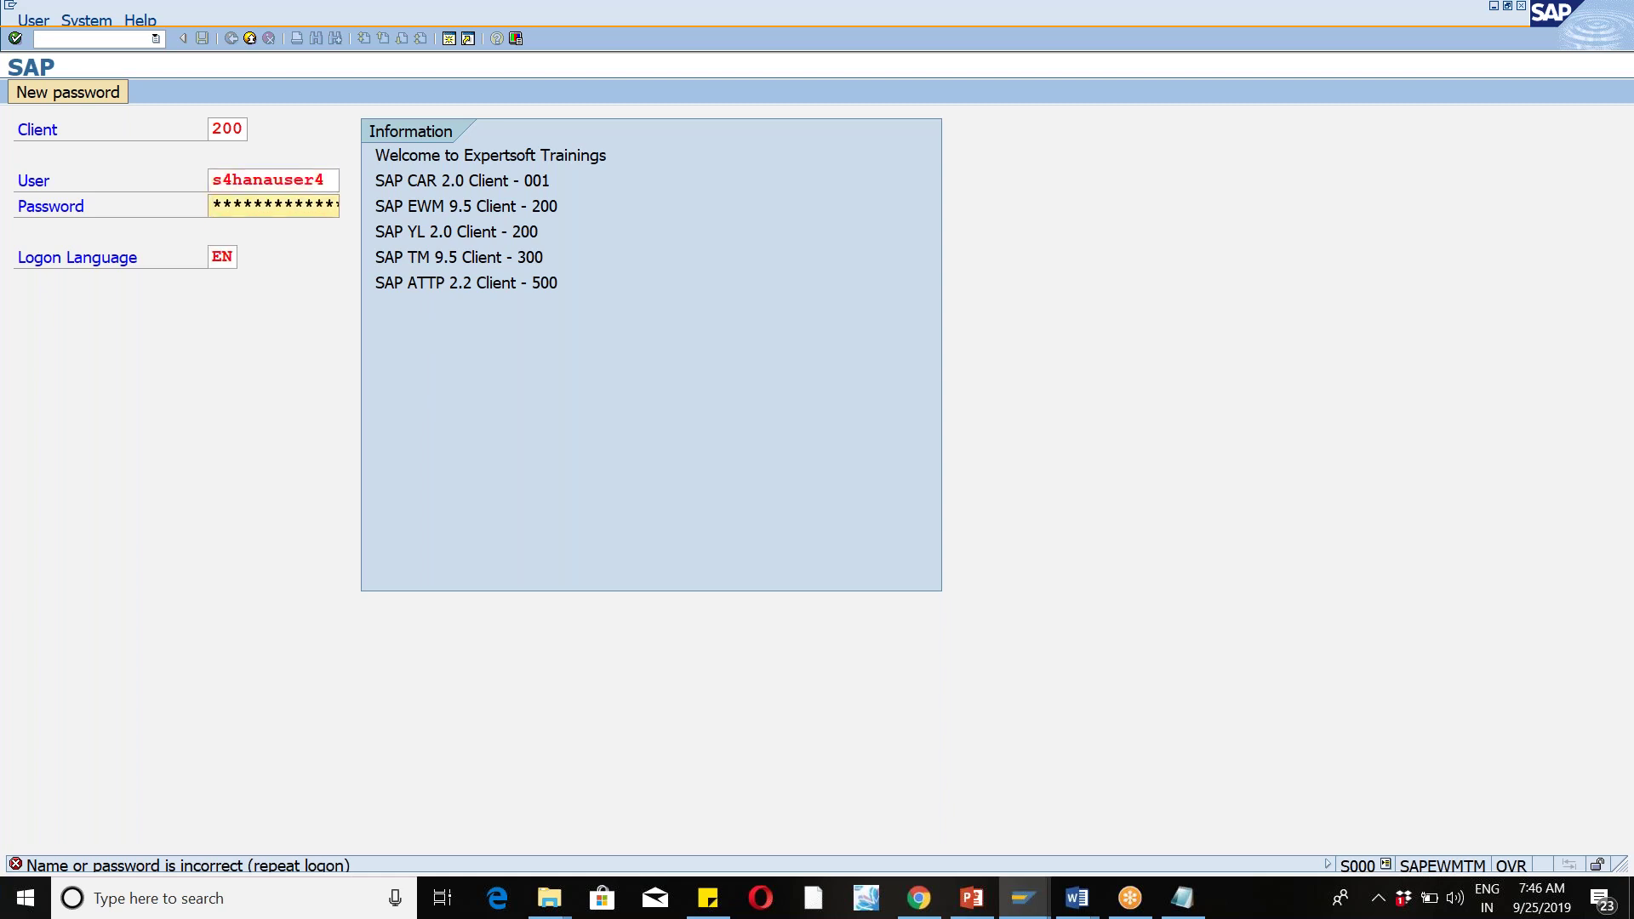
# Step: Replace the user with the saved entry ewmuser4, enter the account password and log on
pyautogui.click(328, 184)
pyautogui.press('BackSpace')
pyautogui.press('BackSpace')
pyautogui.press('BackSpace')
pyautogui.press('BackSpace')
pyautogui.press('BackSpace')
pyautogui.press('BackSpace')
pyautogui.press('BackSpace')
pyautogui.press('BackSpace')
pyautogui.press('BackSpace')
pyautogui.press('BackSpace')
pyautogui.press('BackSpace')
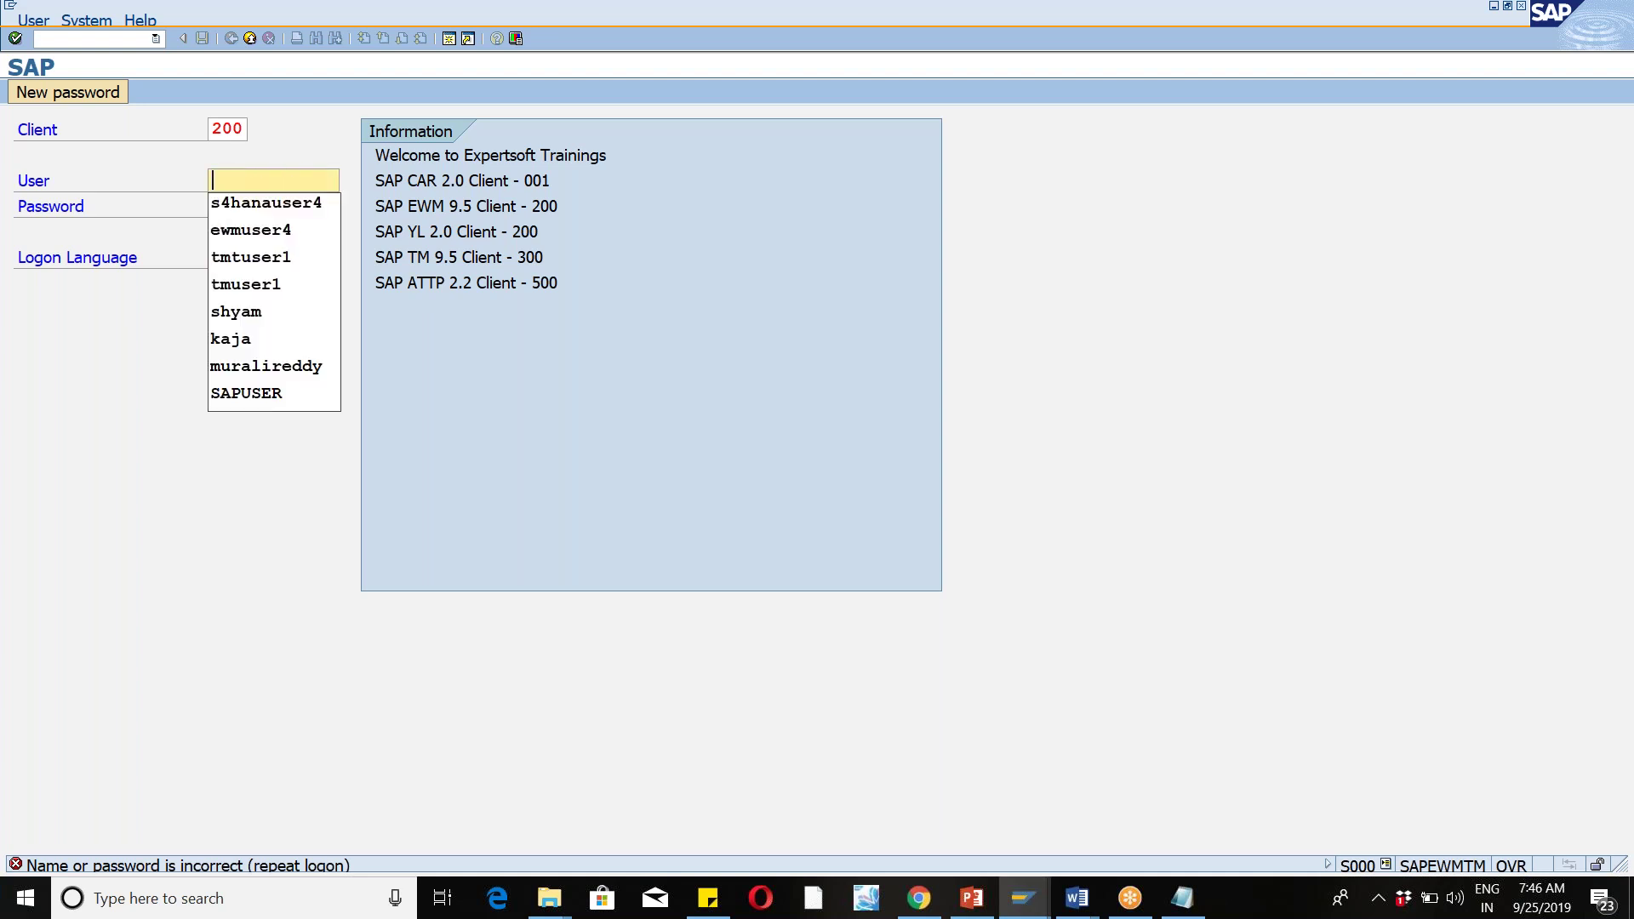
pyautogui.press('Down')
pyautogui.press('Down')
pyautogui.press('Return')
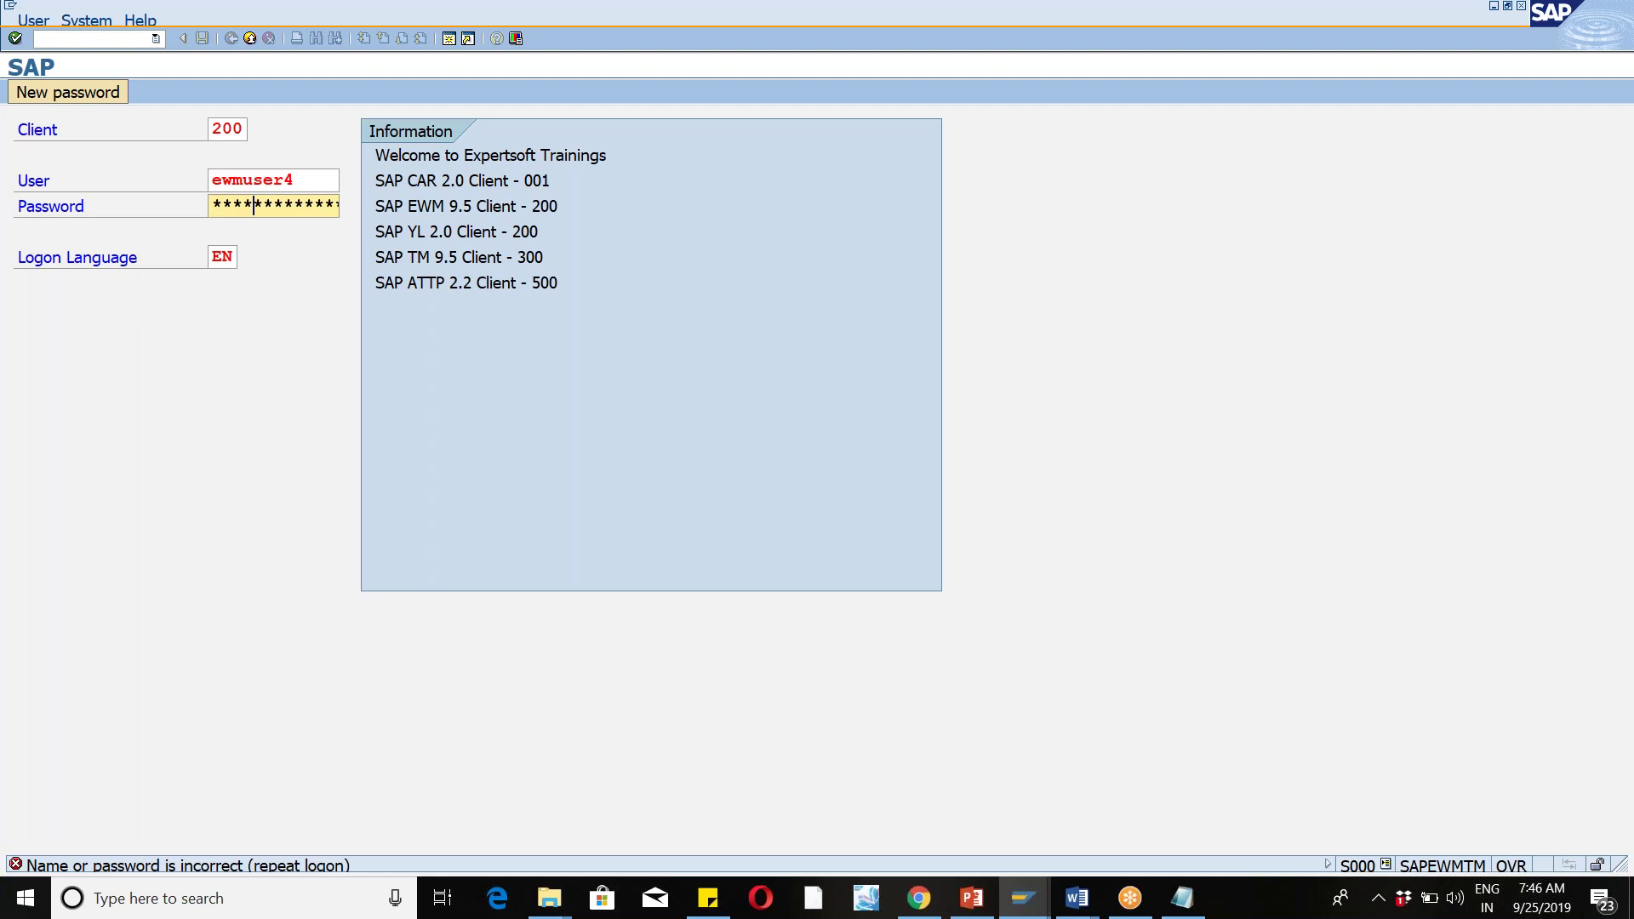
pyautogui.press('Return')
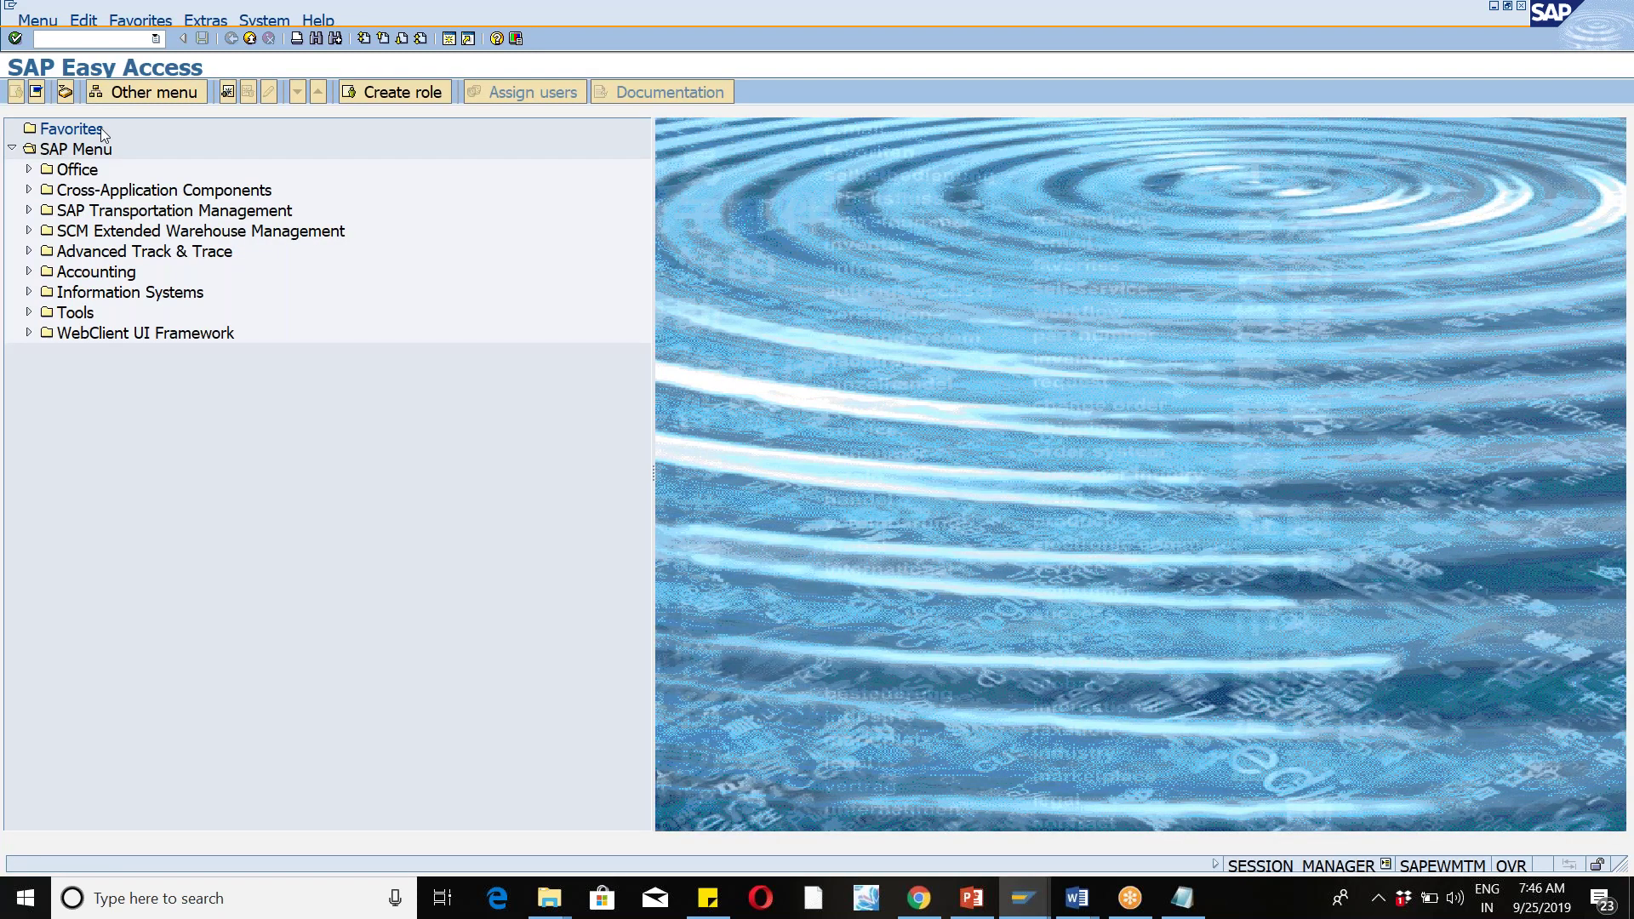
# Step: Start transaction SPRO and display the SAP Reference IMG
pyautogui.write('spro')
pyautogui.press('Return')
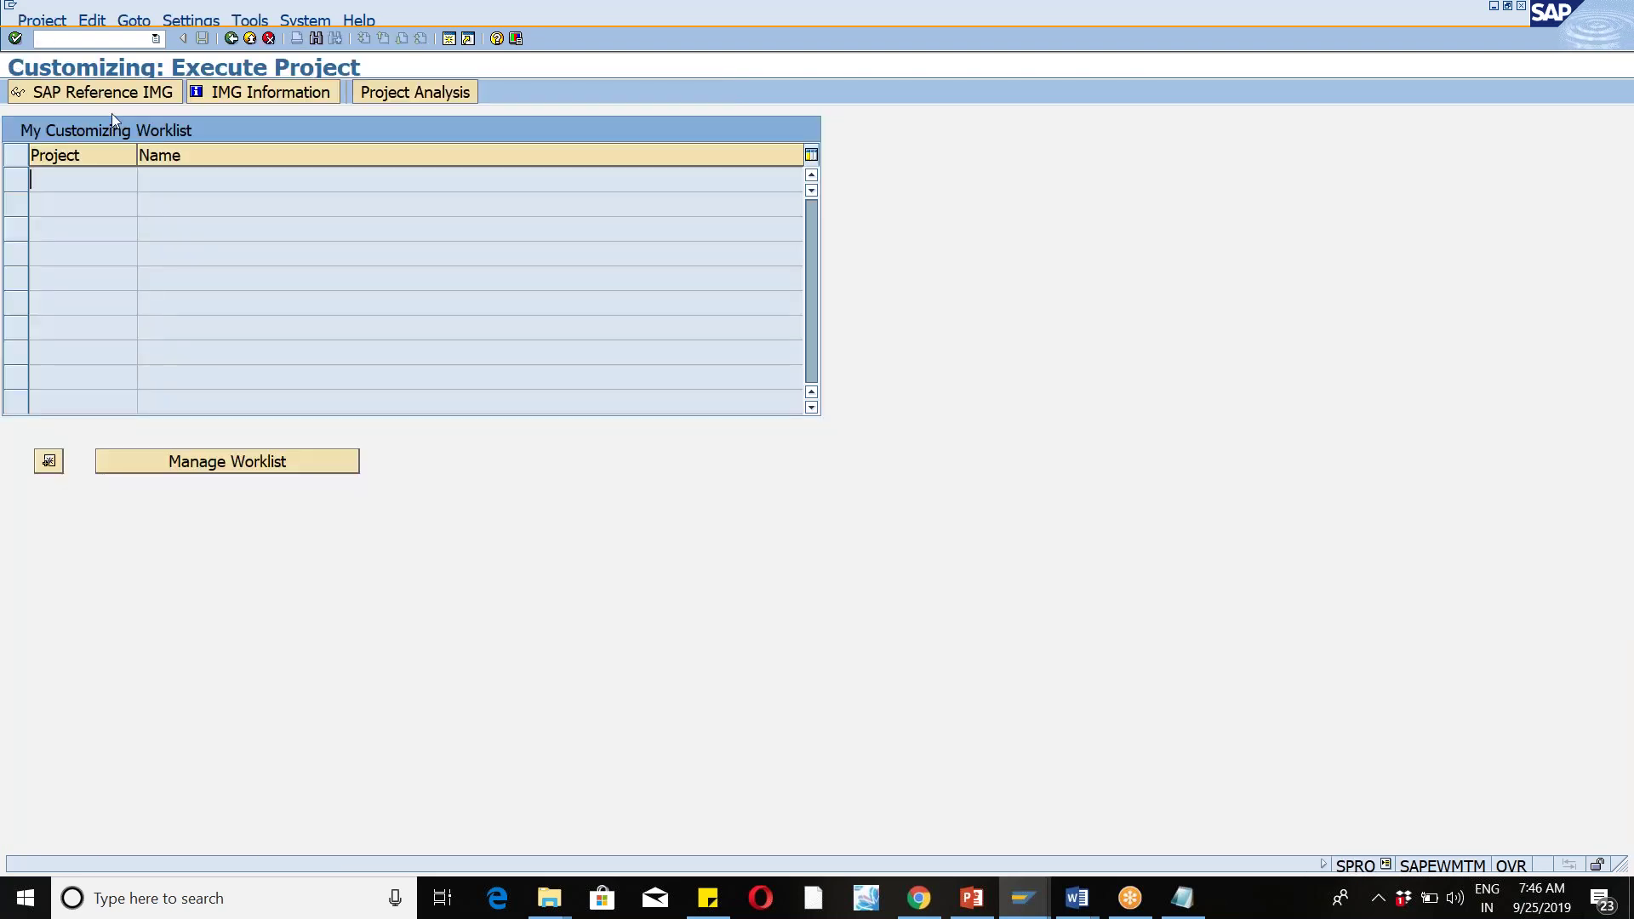
pyautogui.click(115, 94)
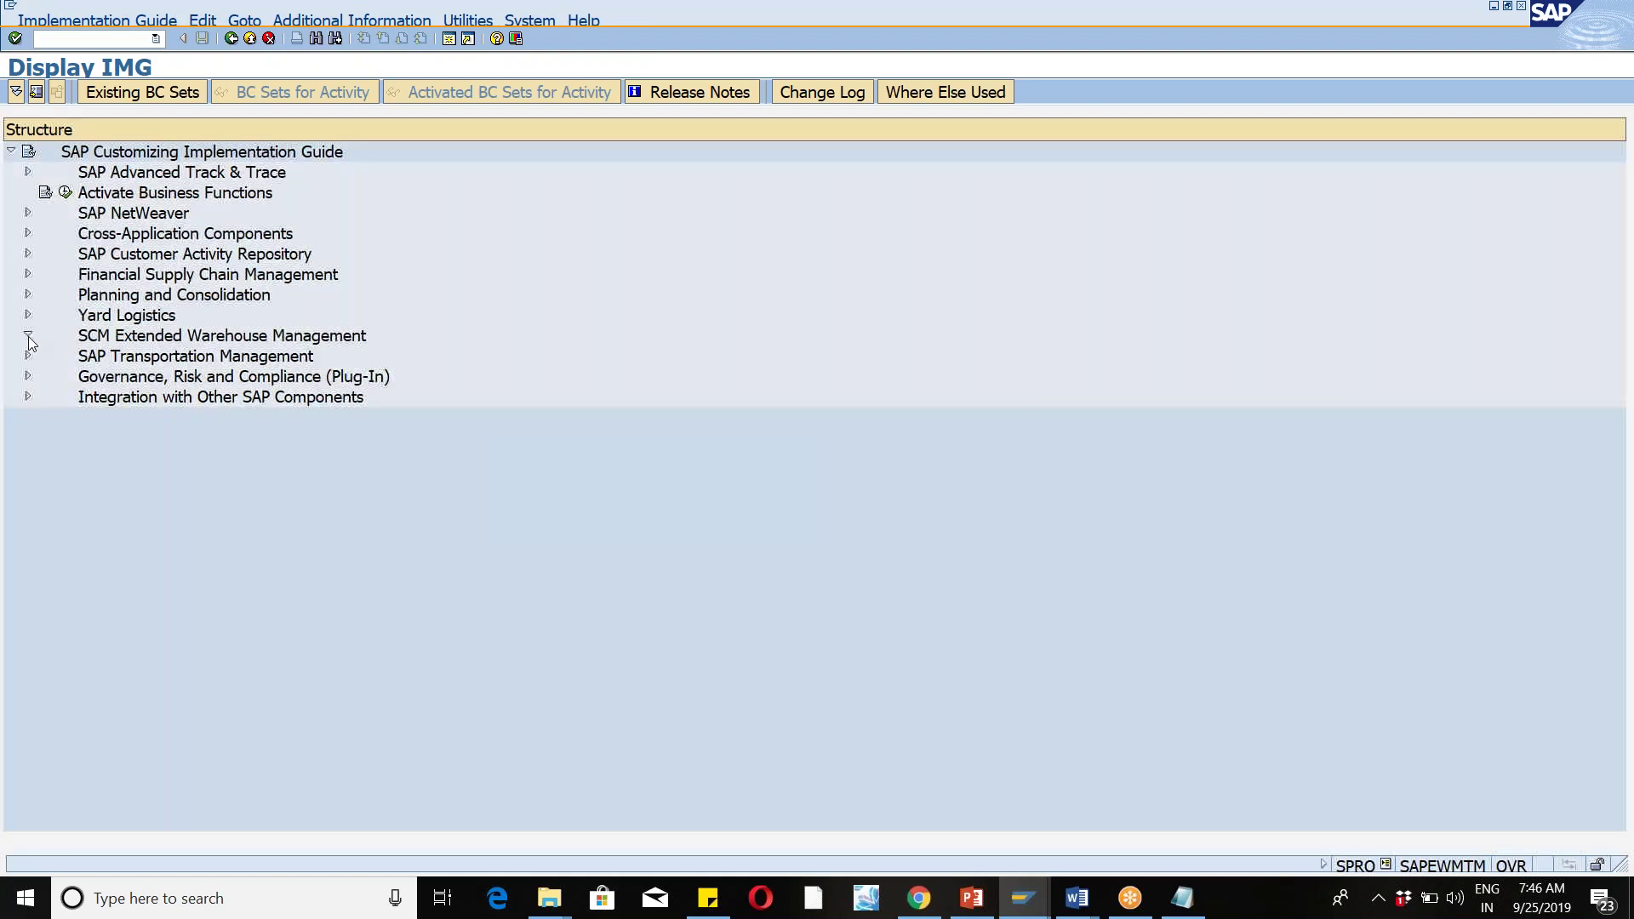
# Step: Open Define Process-Oriented Storage Control under the Warehouse Task cross-process settings of Extended Warehouse Management
pyautogui.click(29, 335)
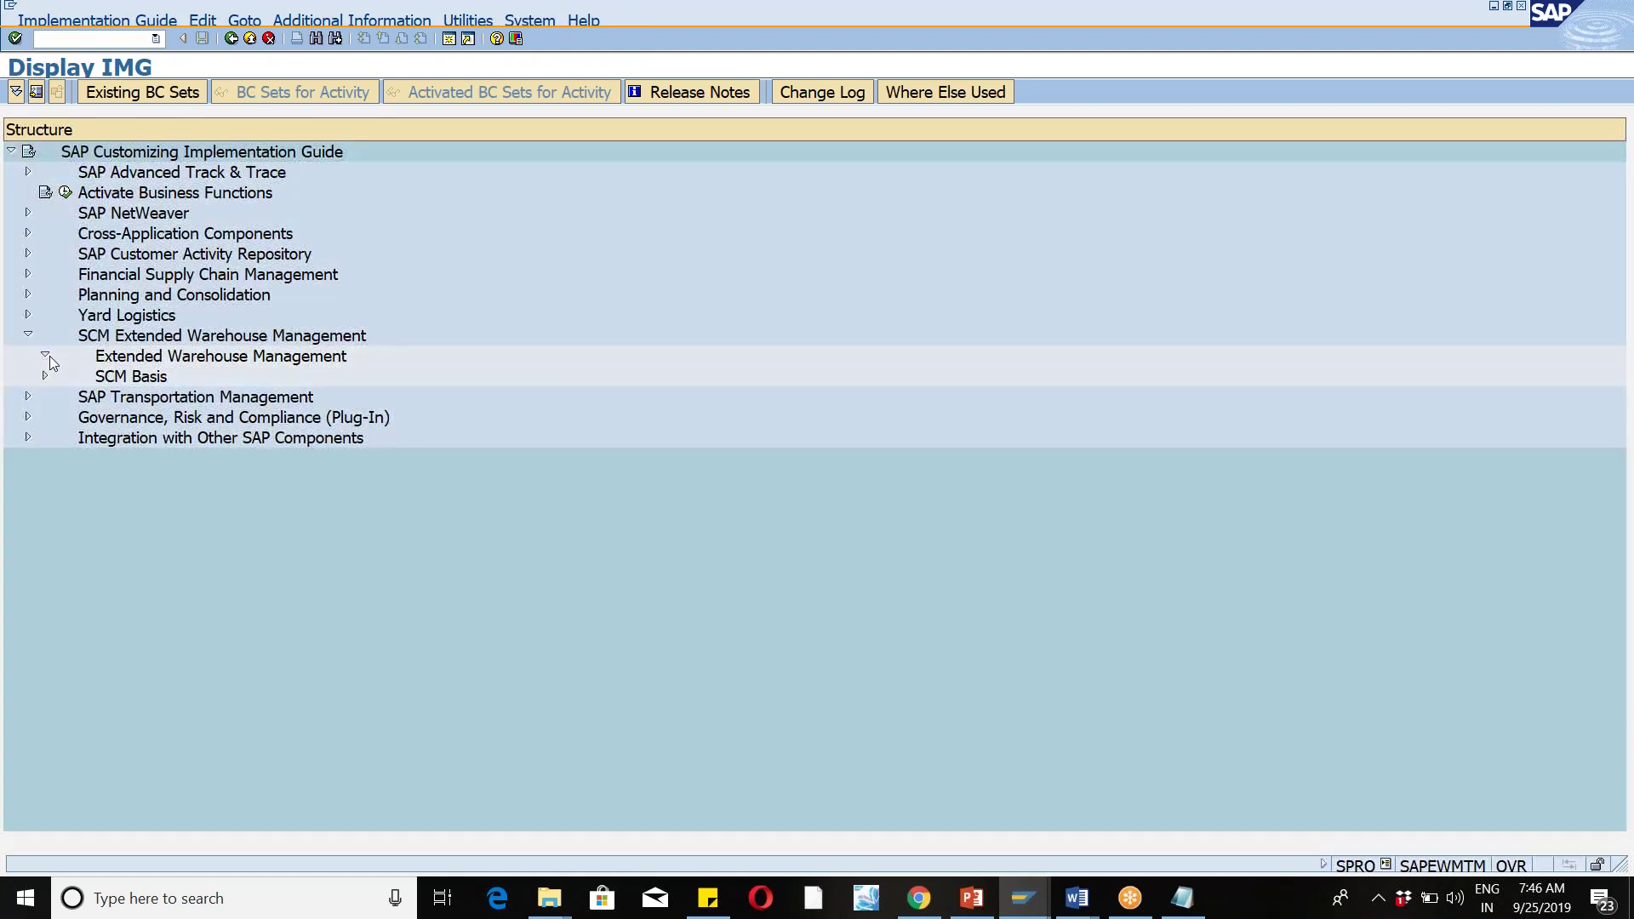
pyautogui.click(46, 355)
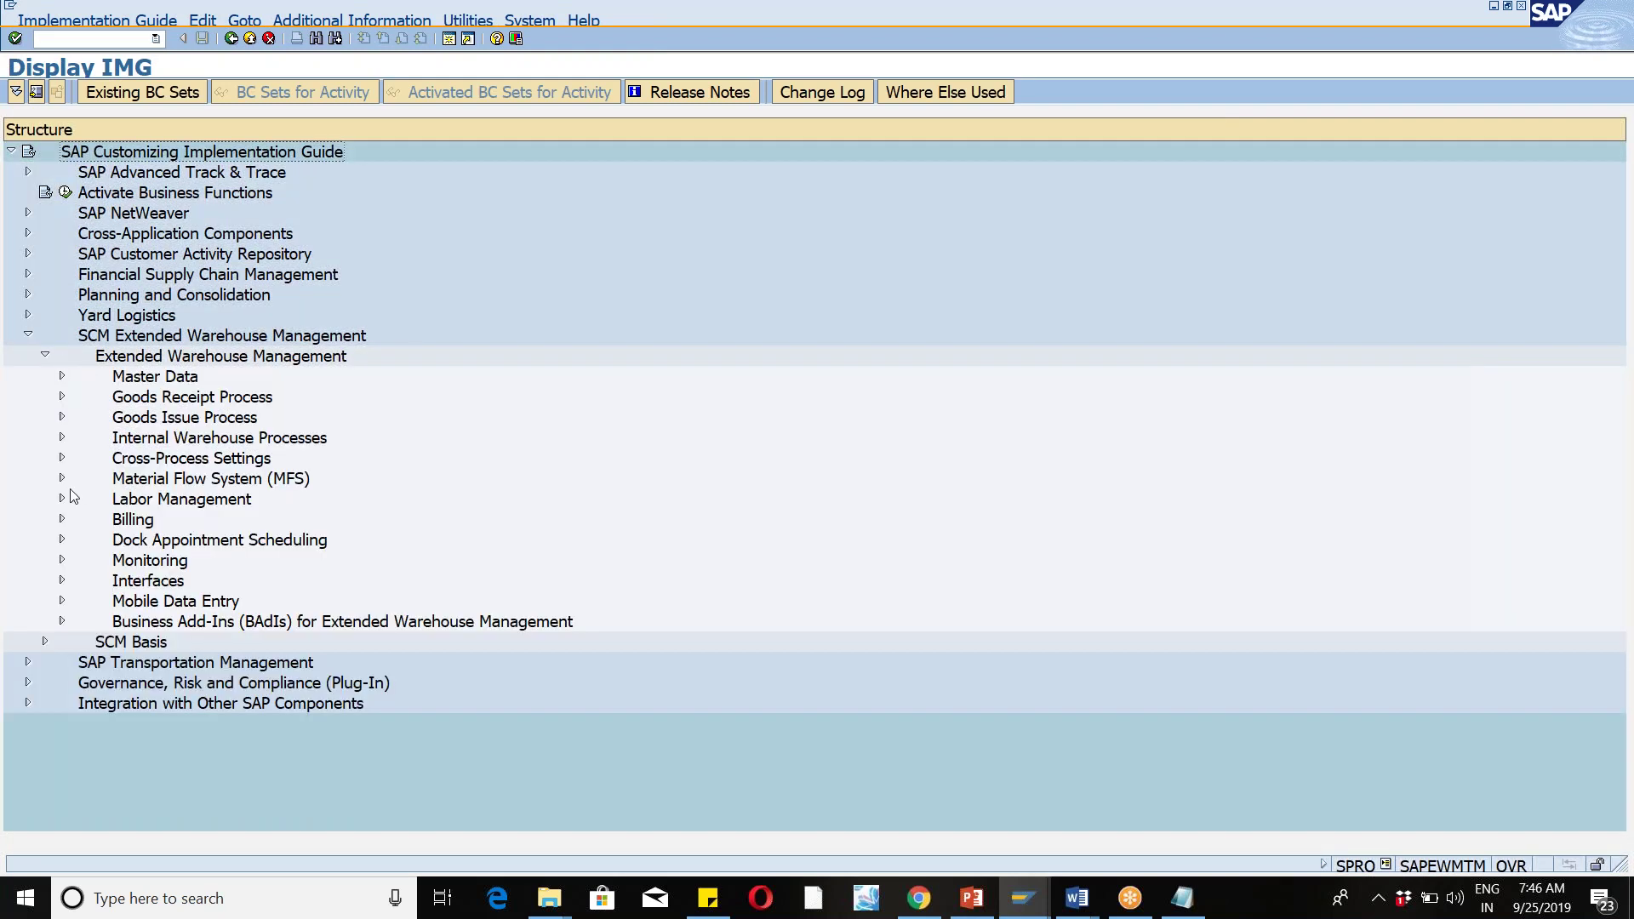
pyautogui.click(62, 458)
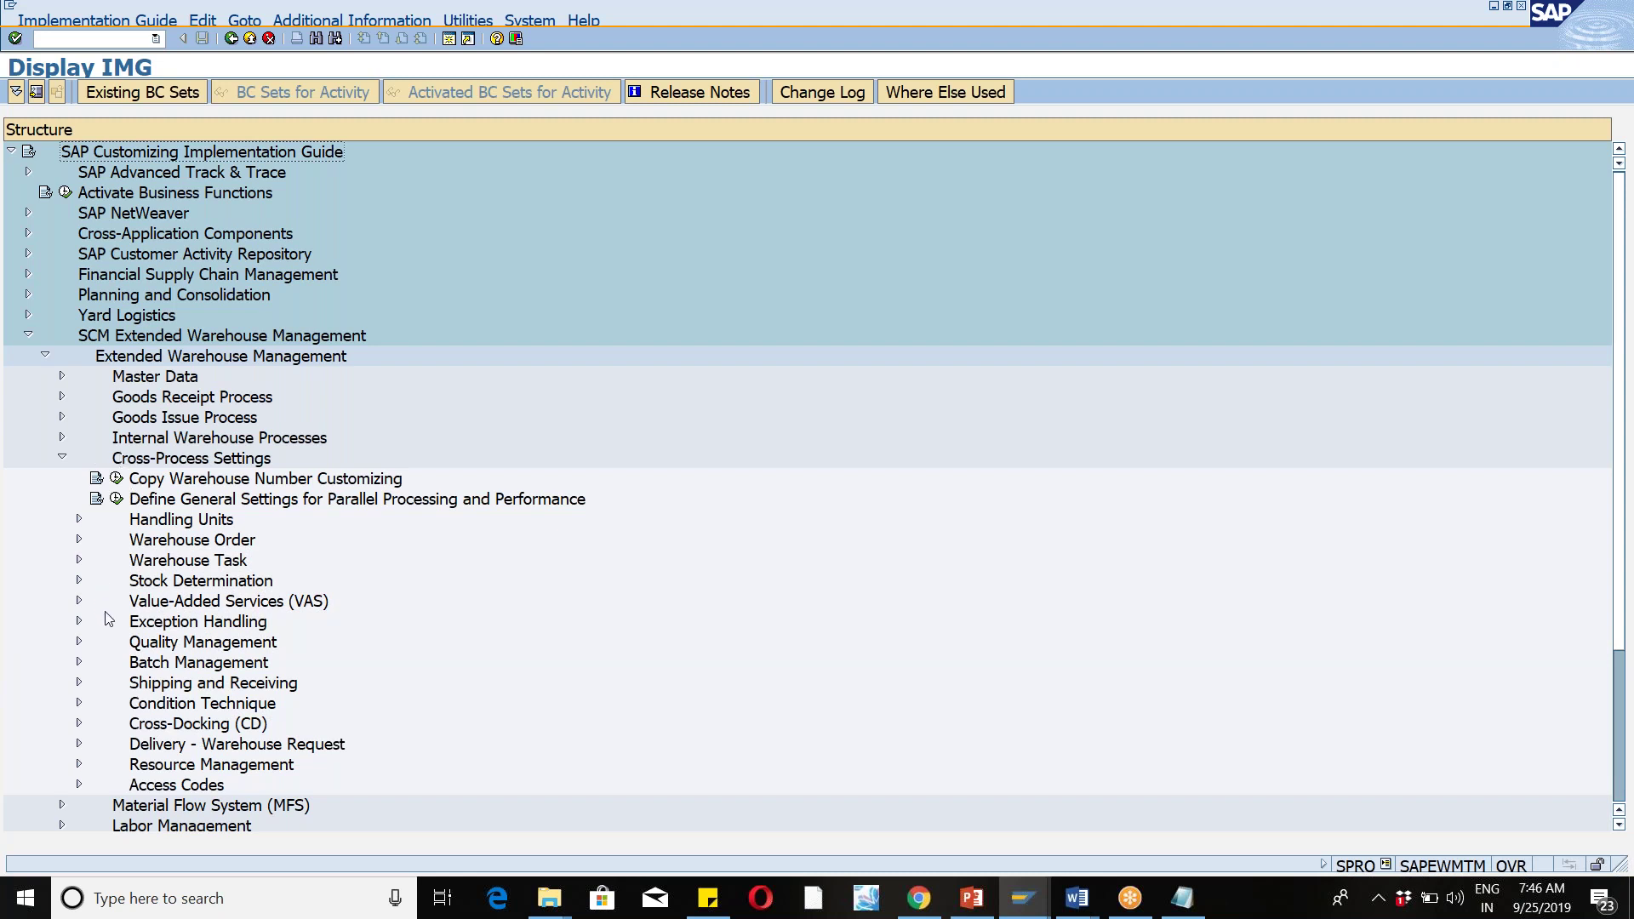
pyautogui.click(78, 560)
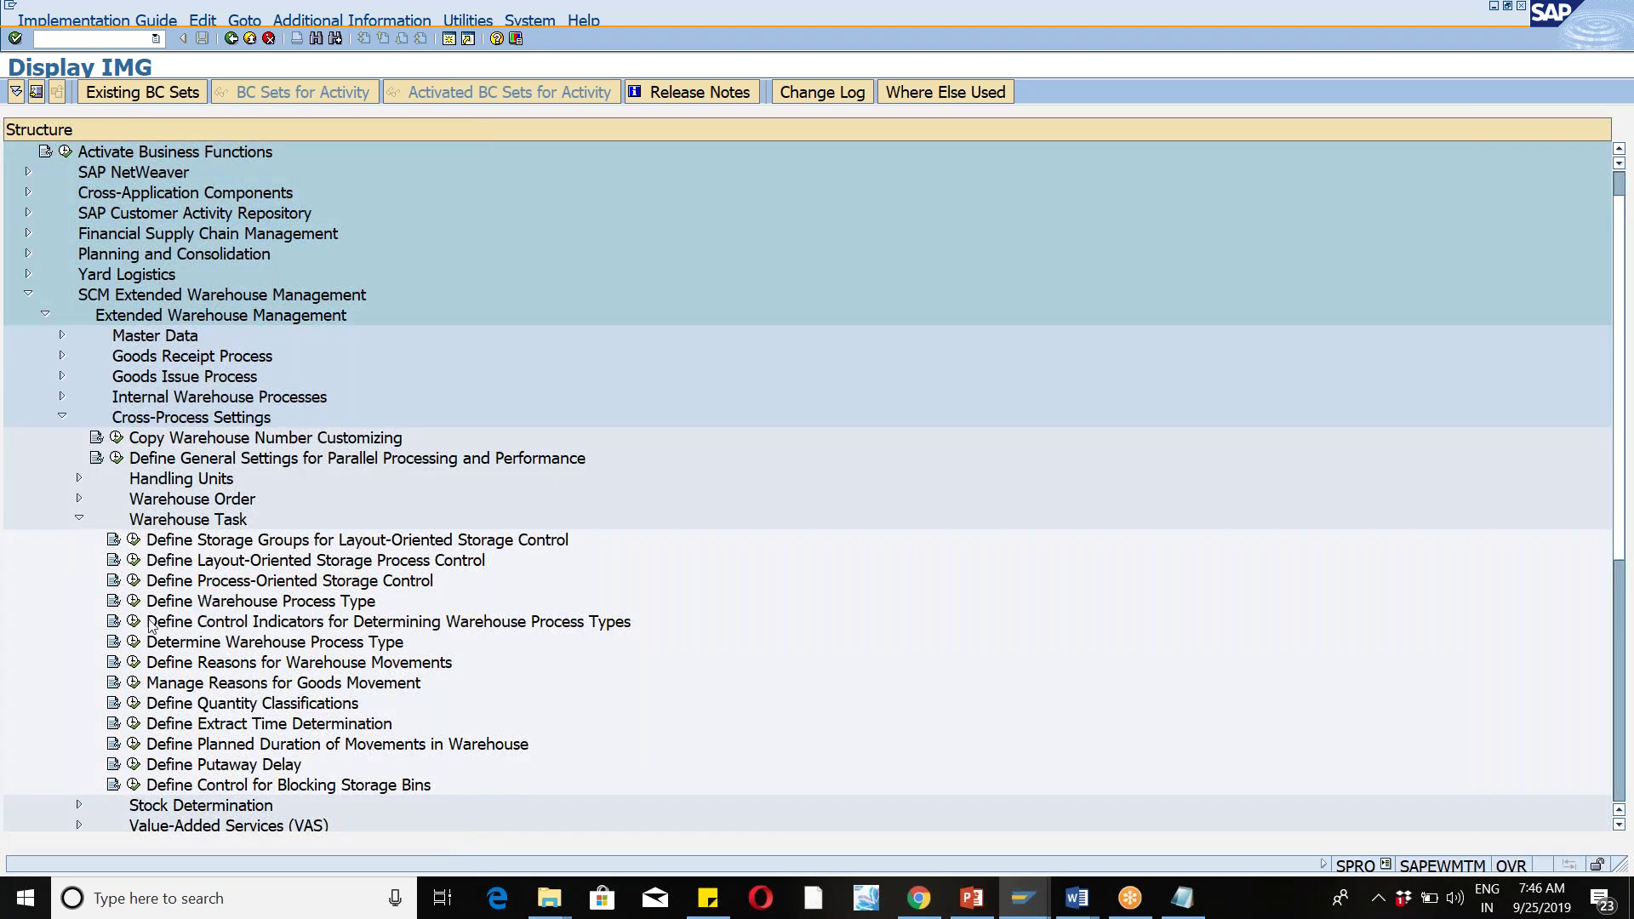
pyautogui.click(142, 583)
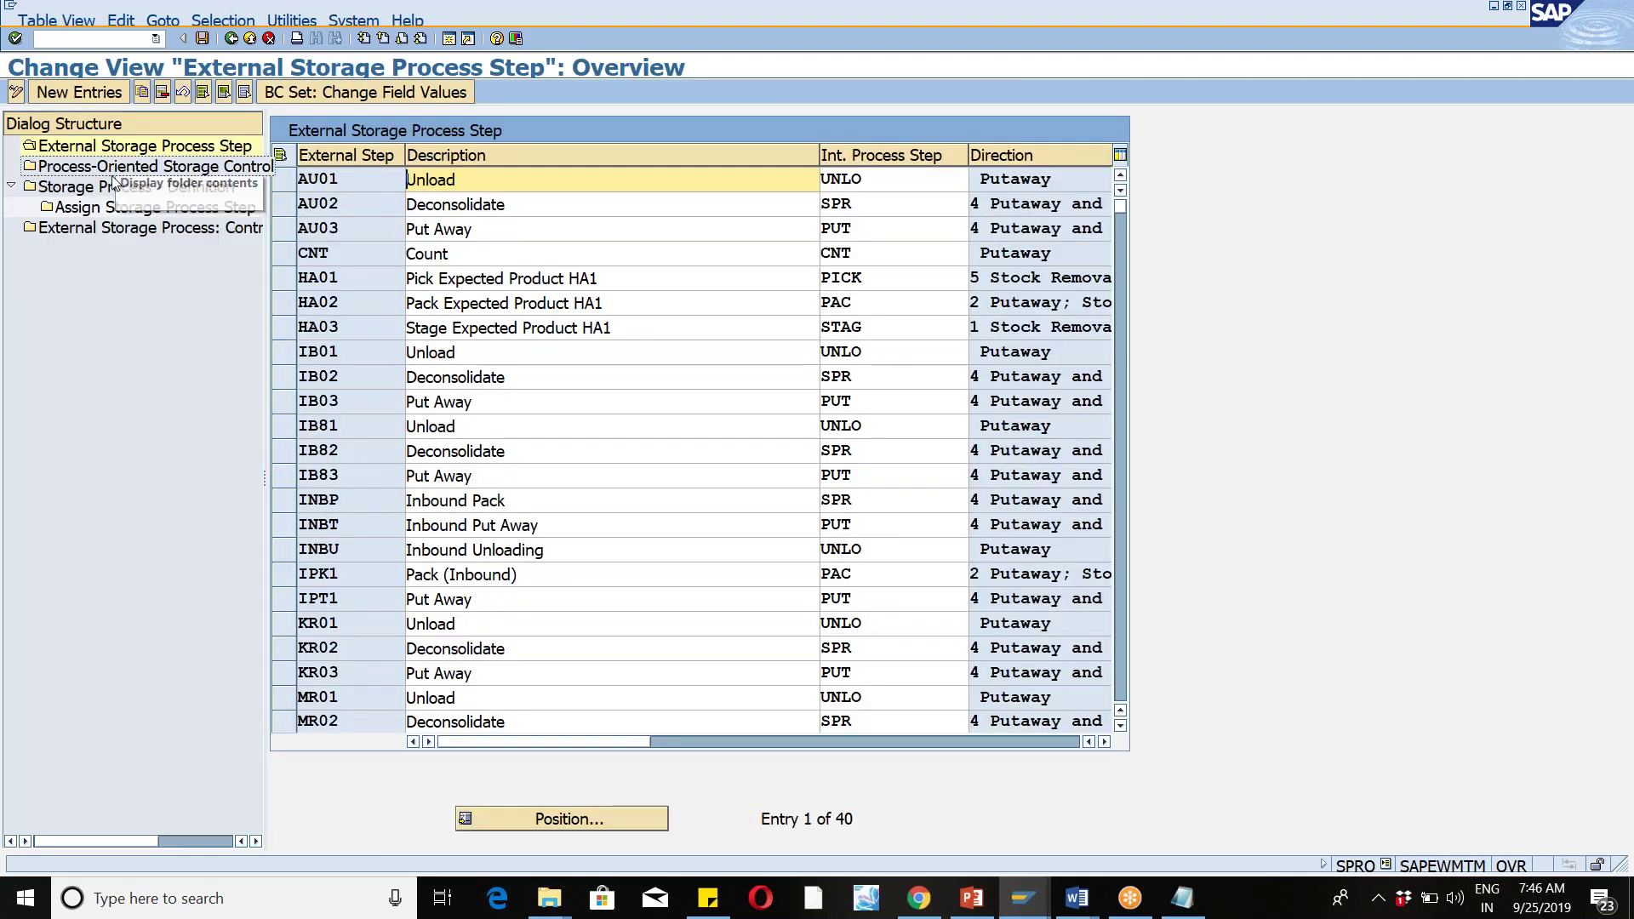
# Step: Display the storage process definitions and position the list at warehouse number WM15
pyautogui.doubleClick(113, 185)
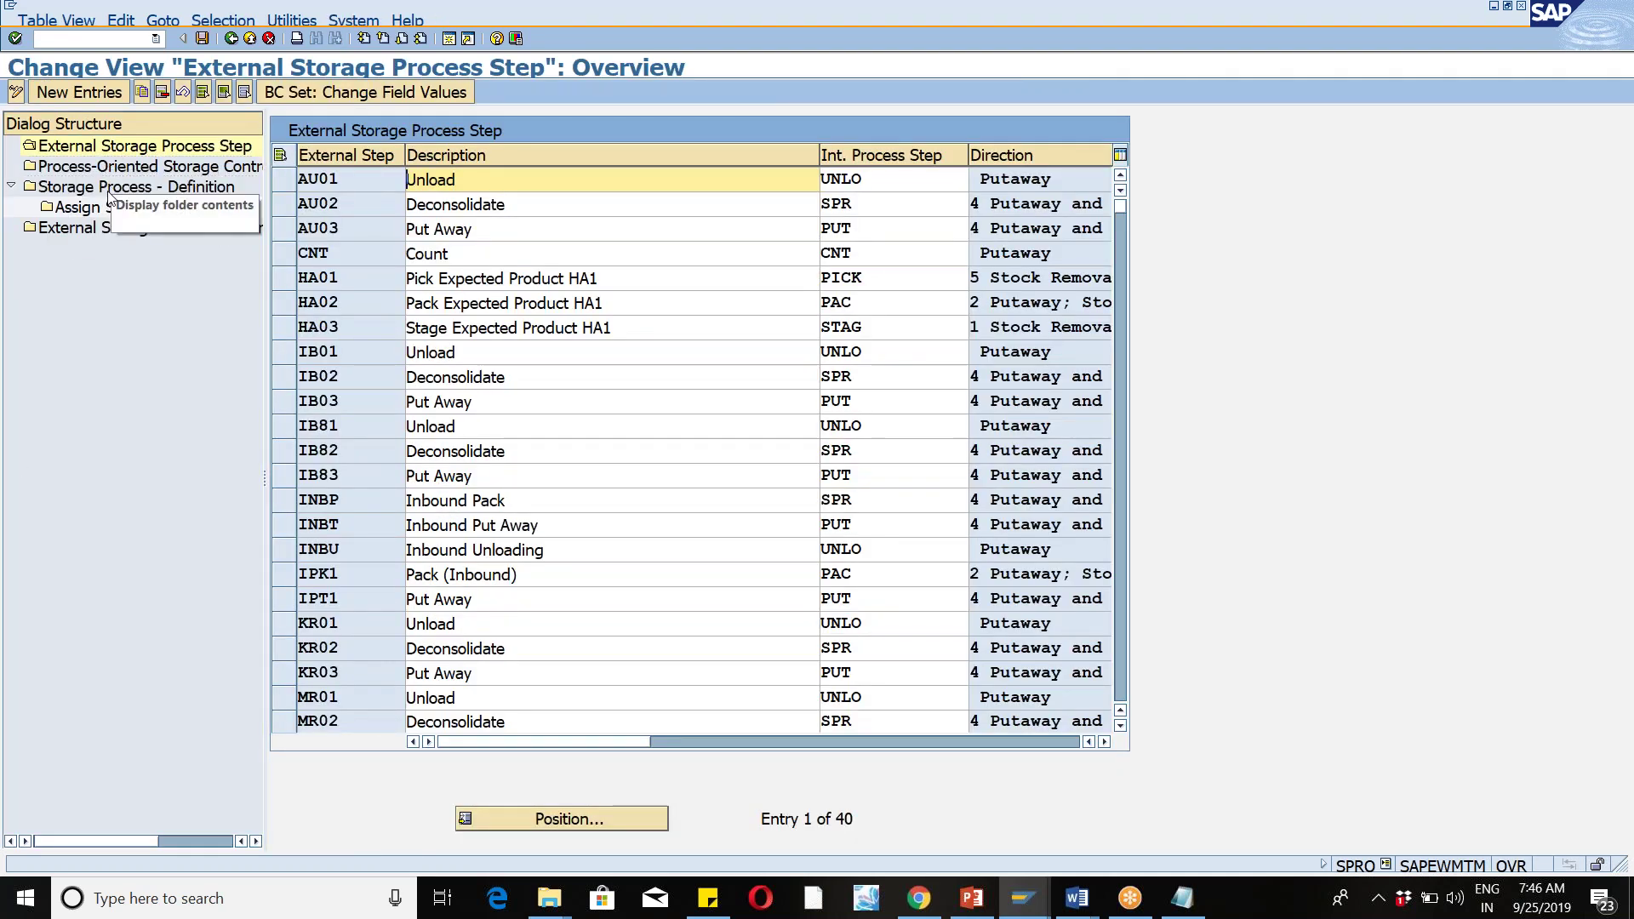
pyautogui.click(545, 817)
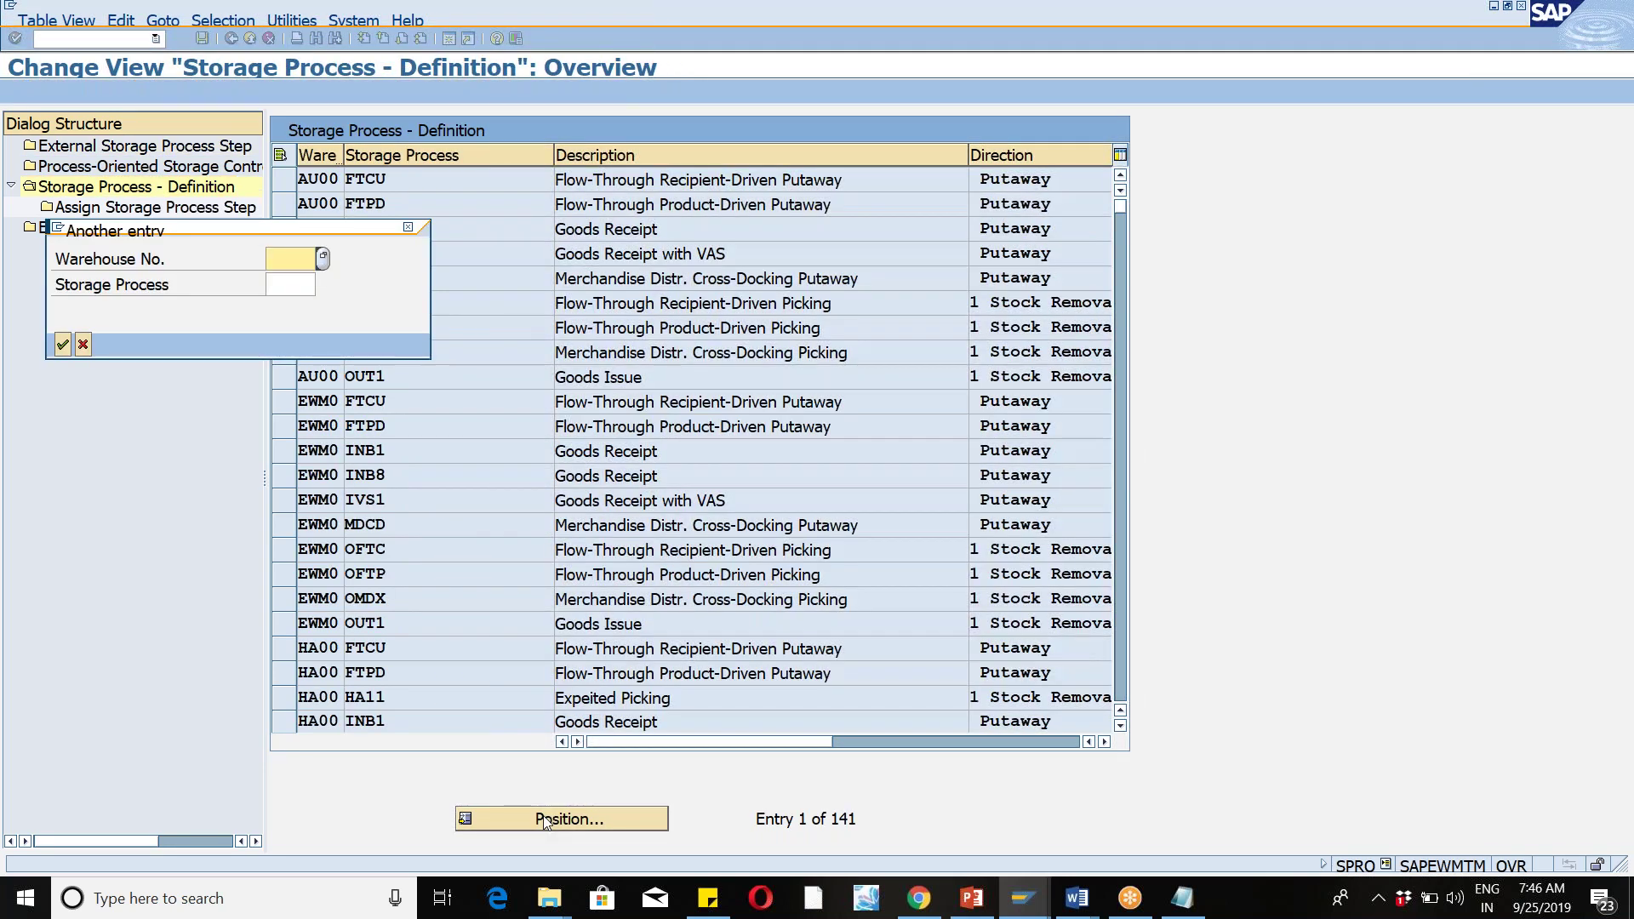
pyautogui.write('wm15')
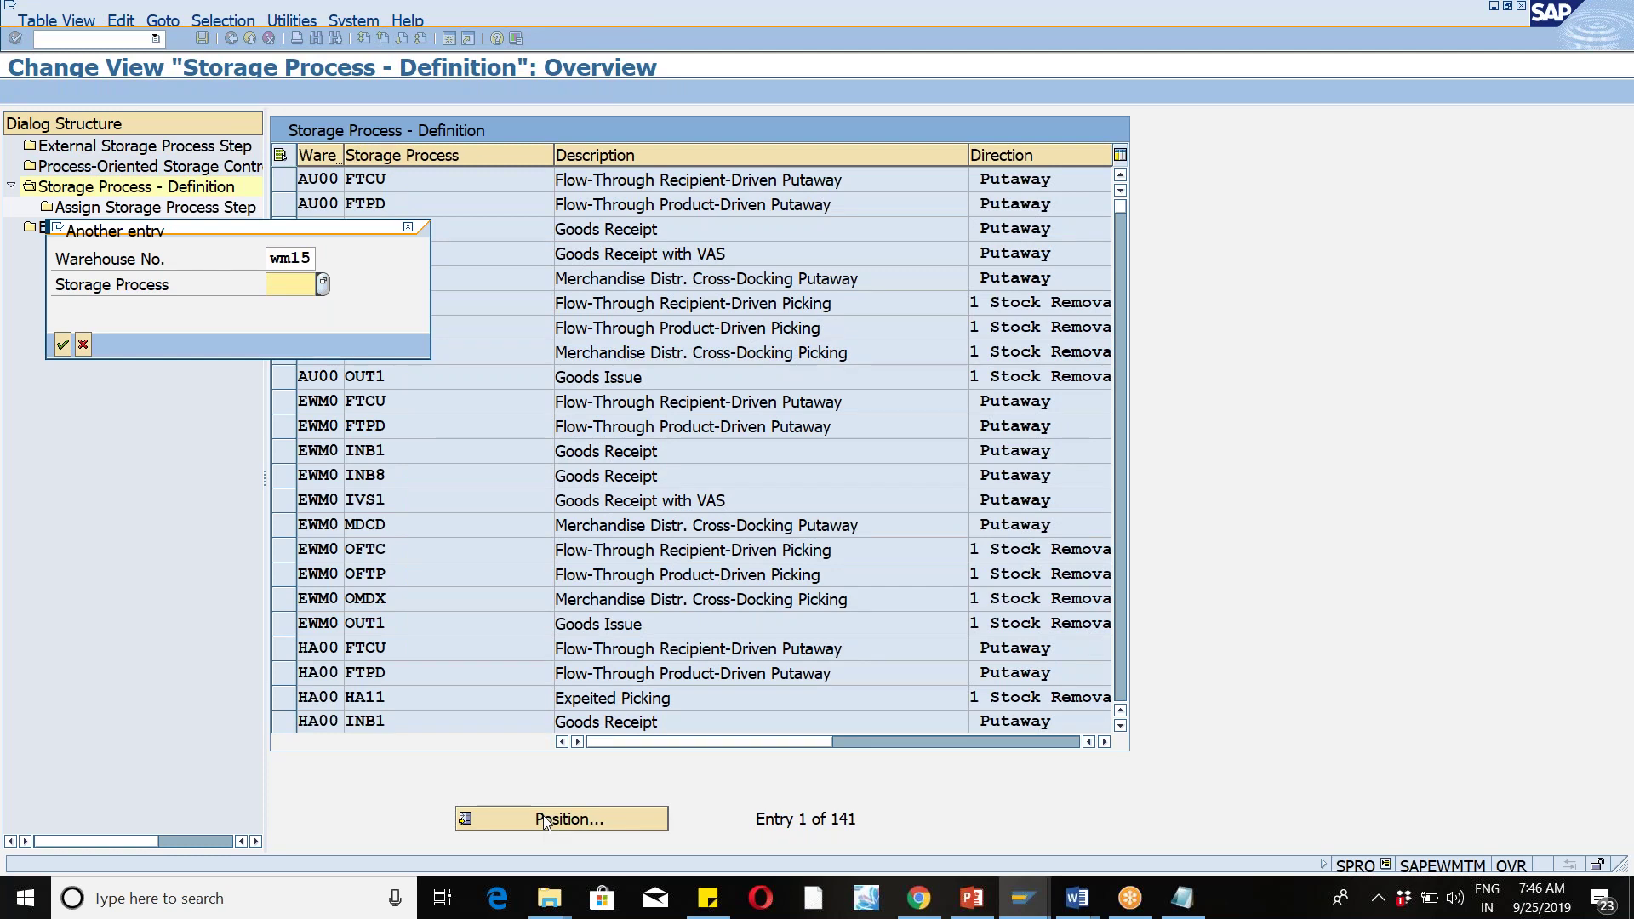
pyautogui.press('Return')
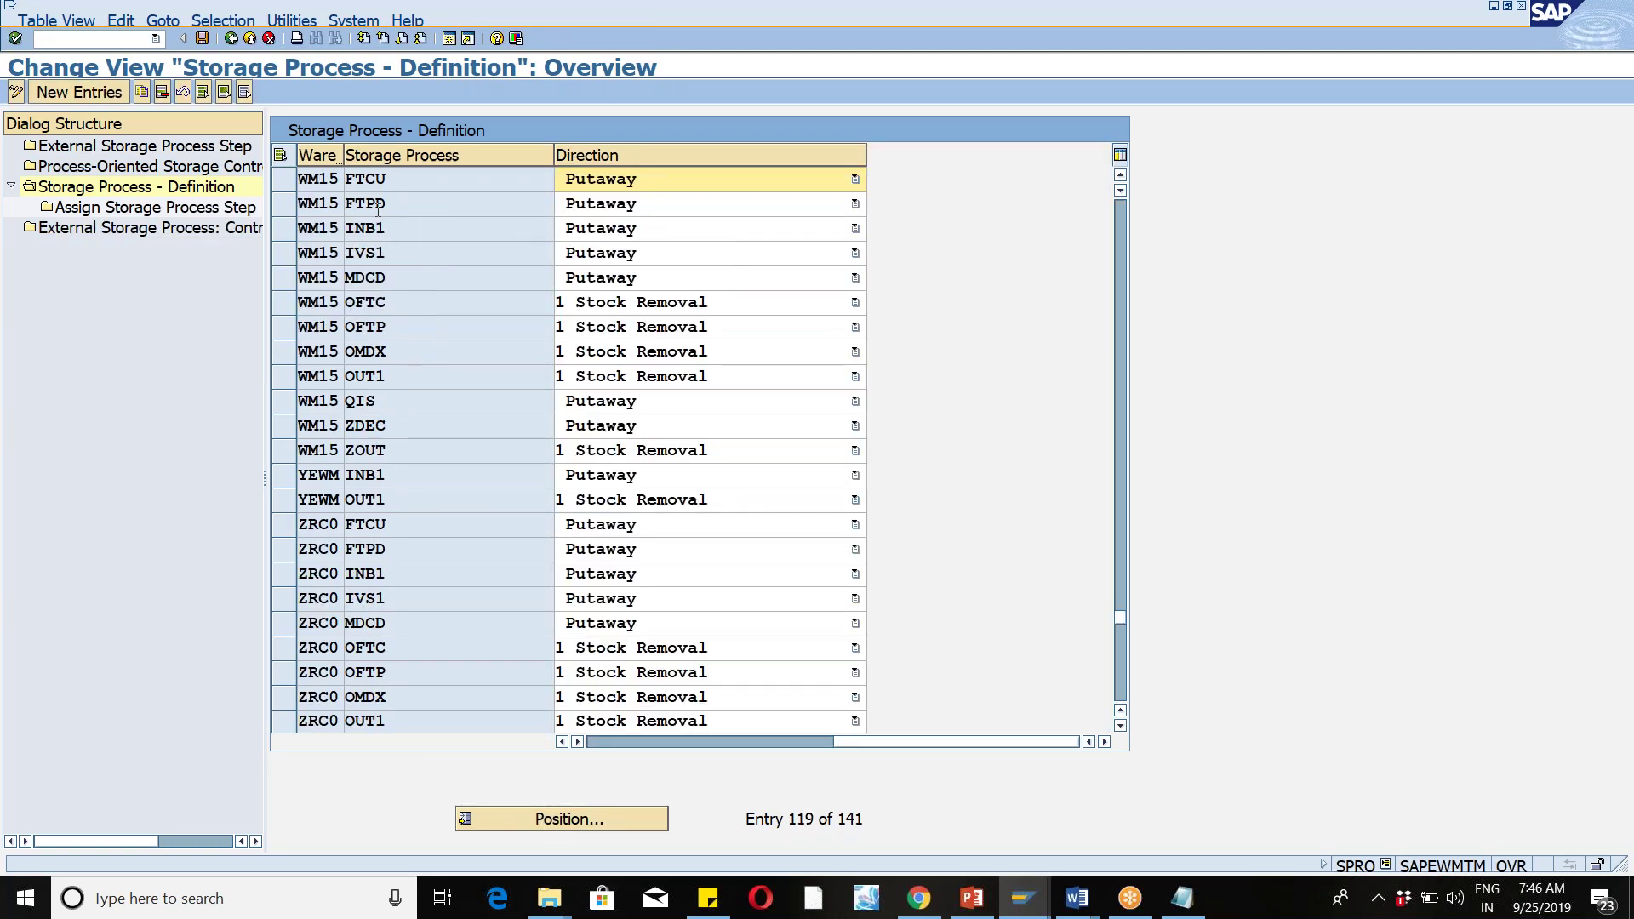
# Step: Select storage process QIS of warehouse WM15 and examine its assigned storage process steps
pyautogui.click(285, 204)
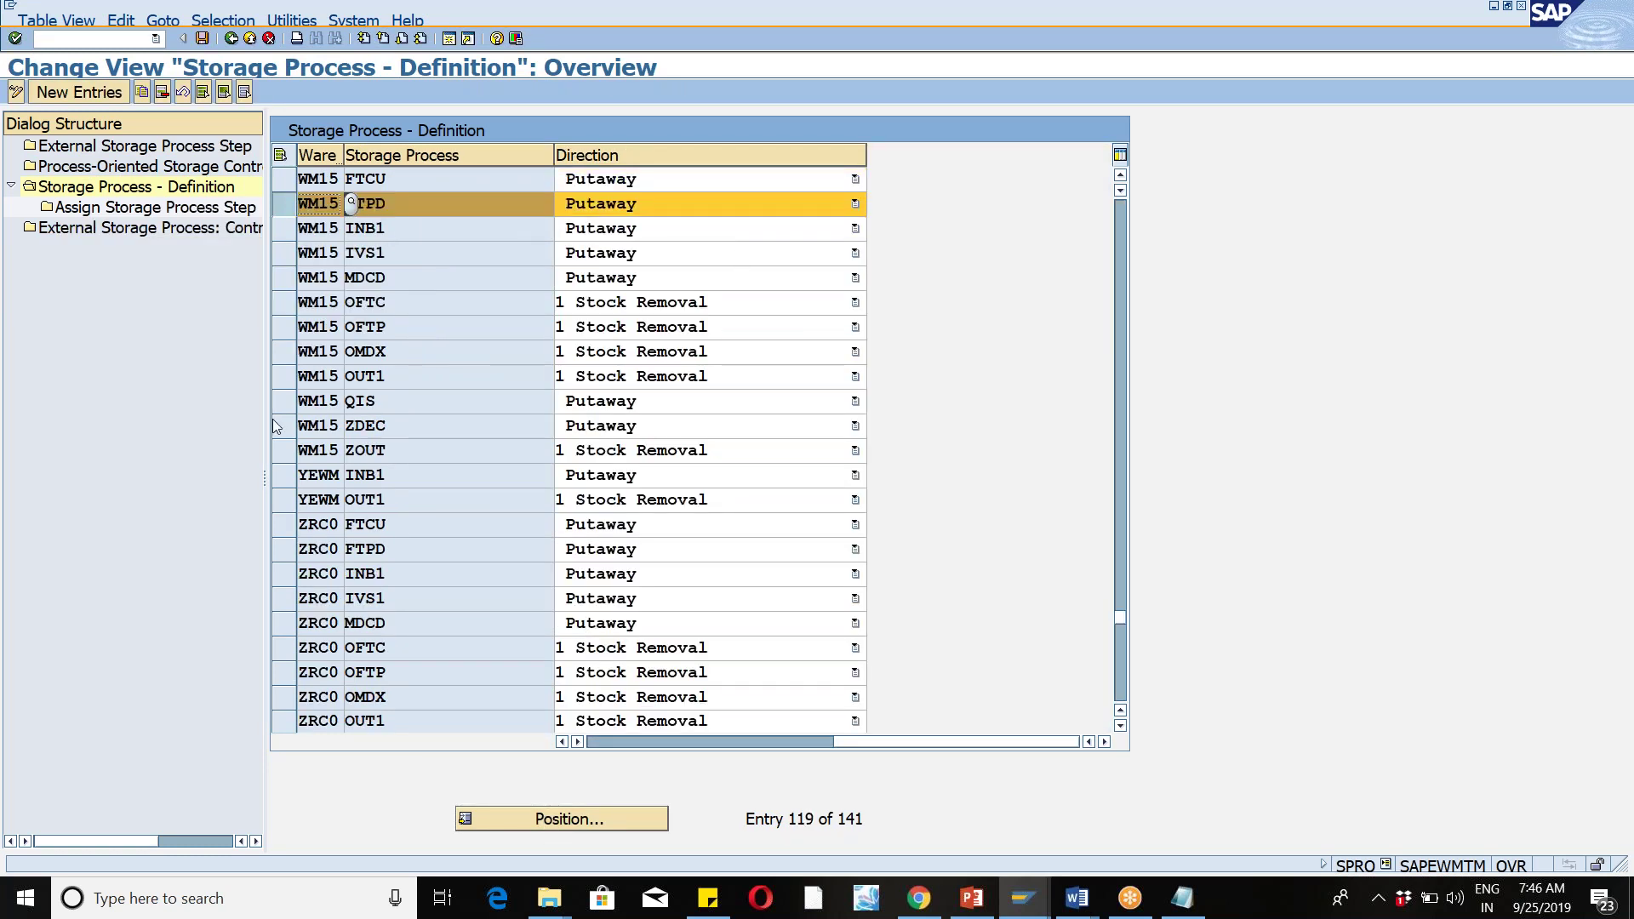
pyautogui.click(293, 205)
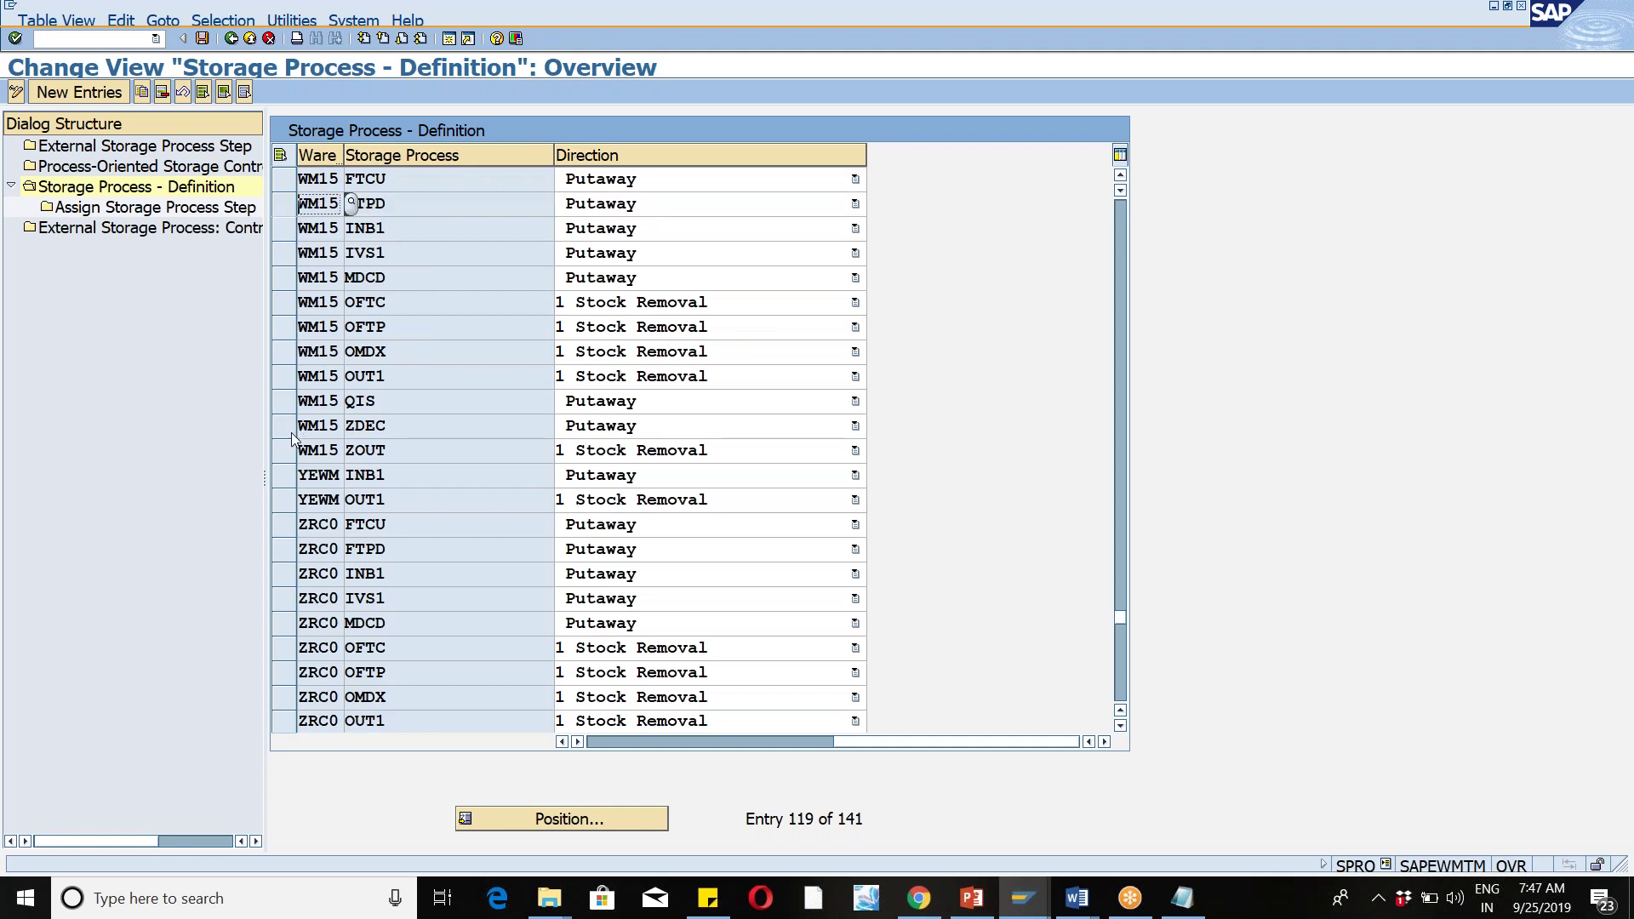
pyautogui.click(285, 402)
pyautogui.doubleClick(159, 208)
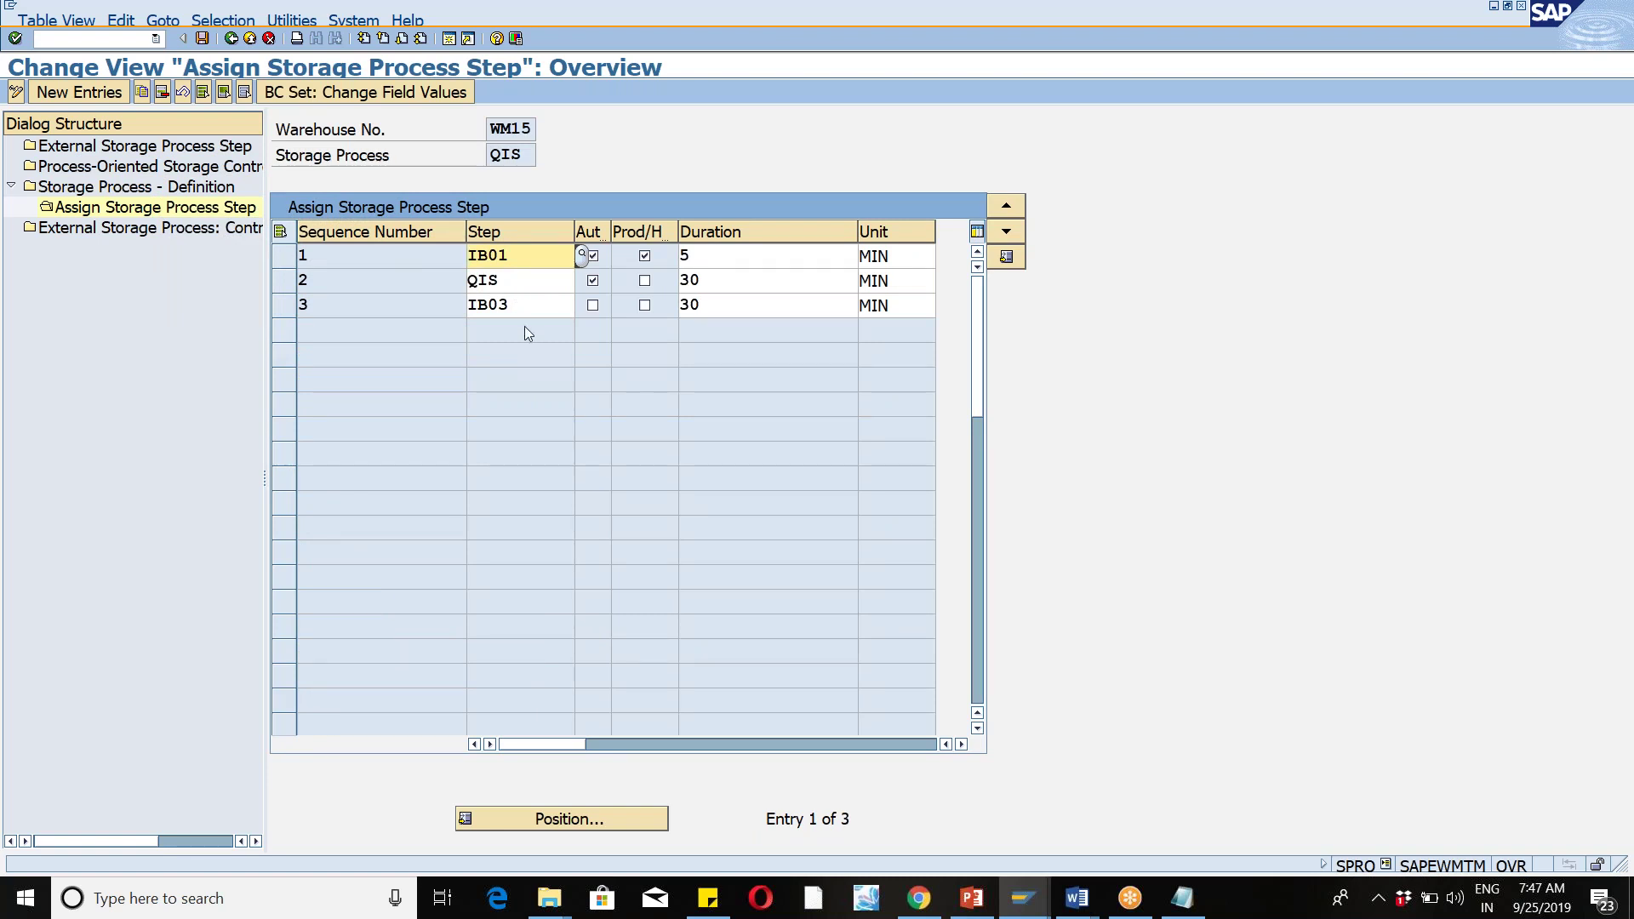
pyautogui.click(528, 305)
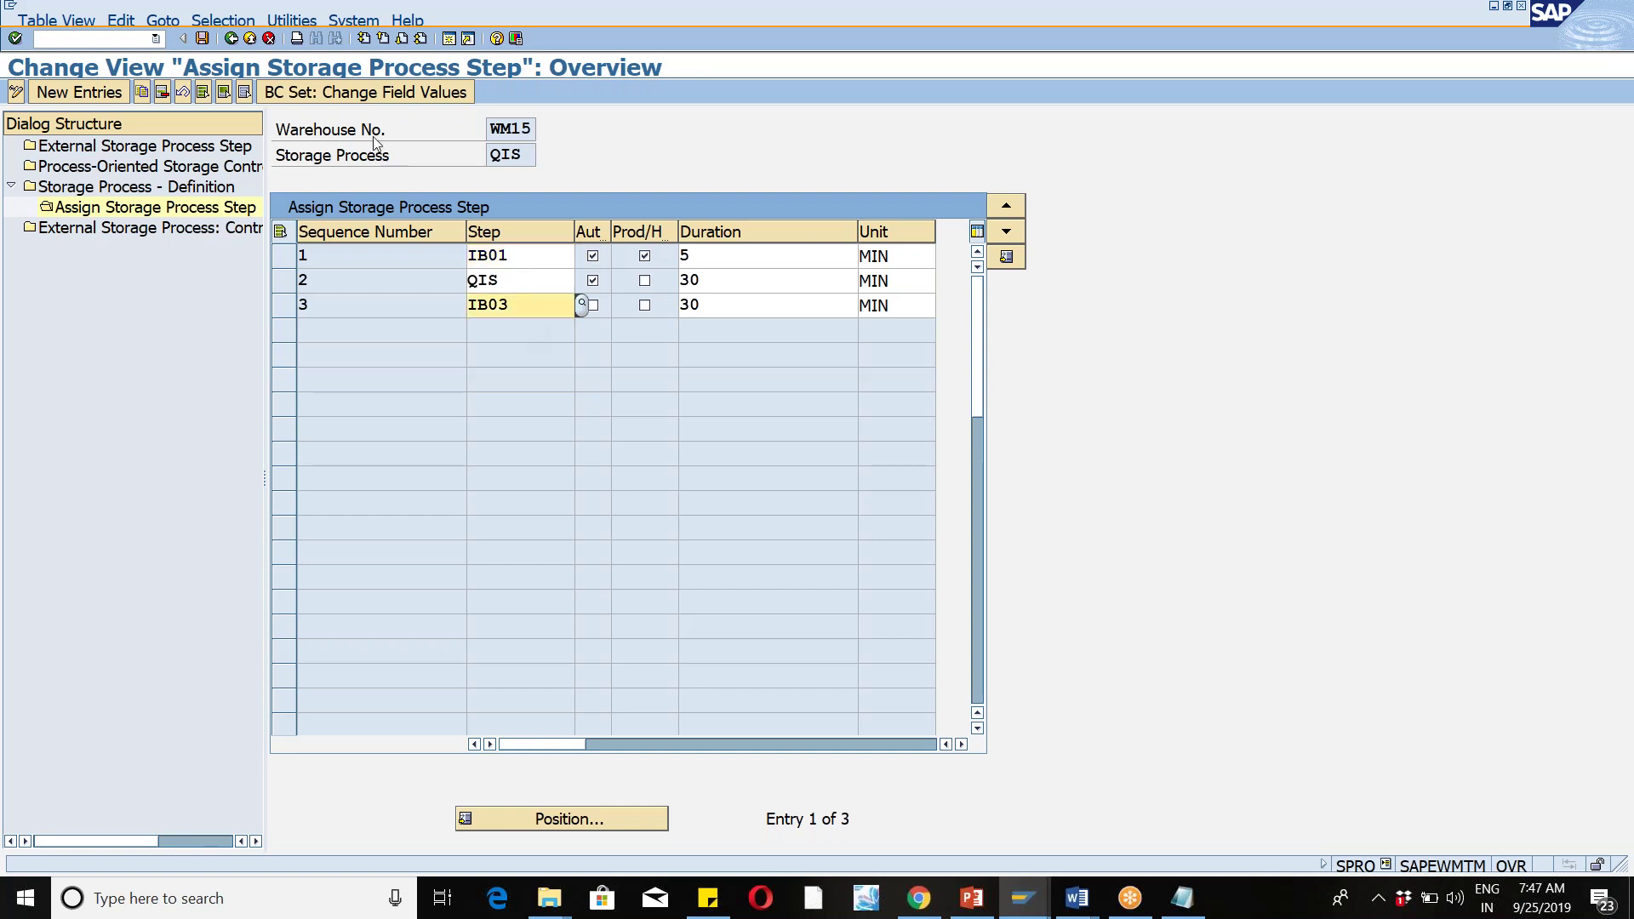
# Step: Save the QIS step assignments and view the external storage process step definitions before returning to the IMG
pyautogui.click(202, 39)
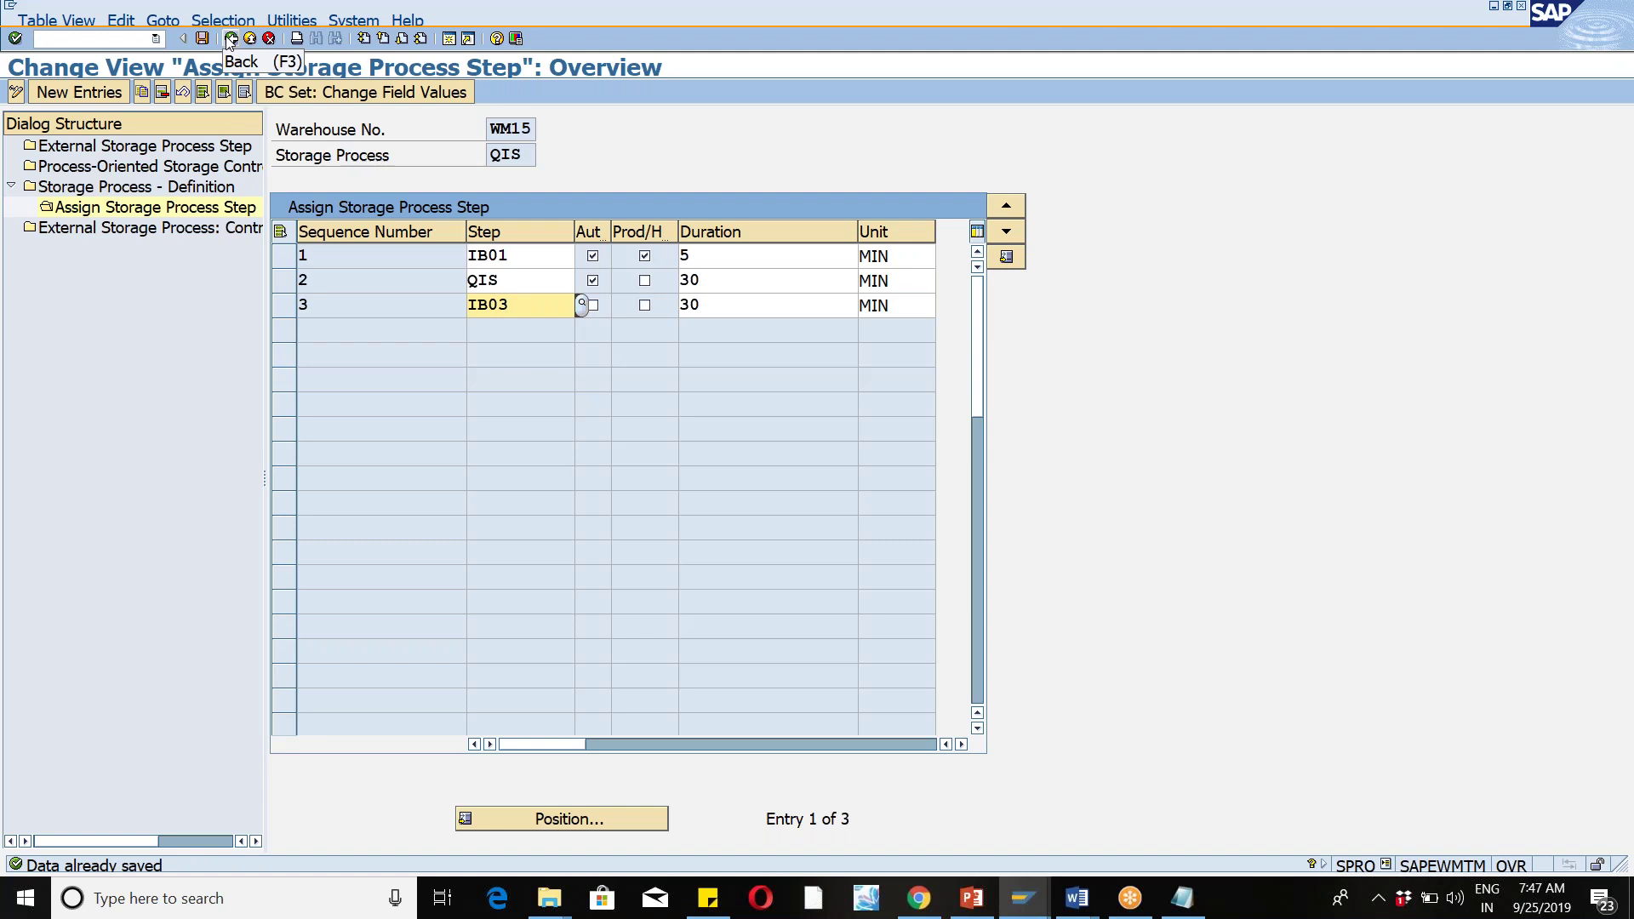
pyautogui.click(230, 39)
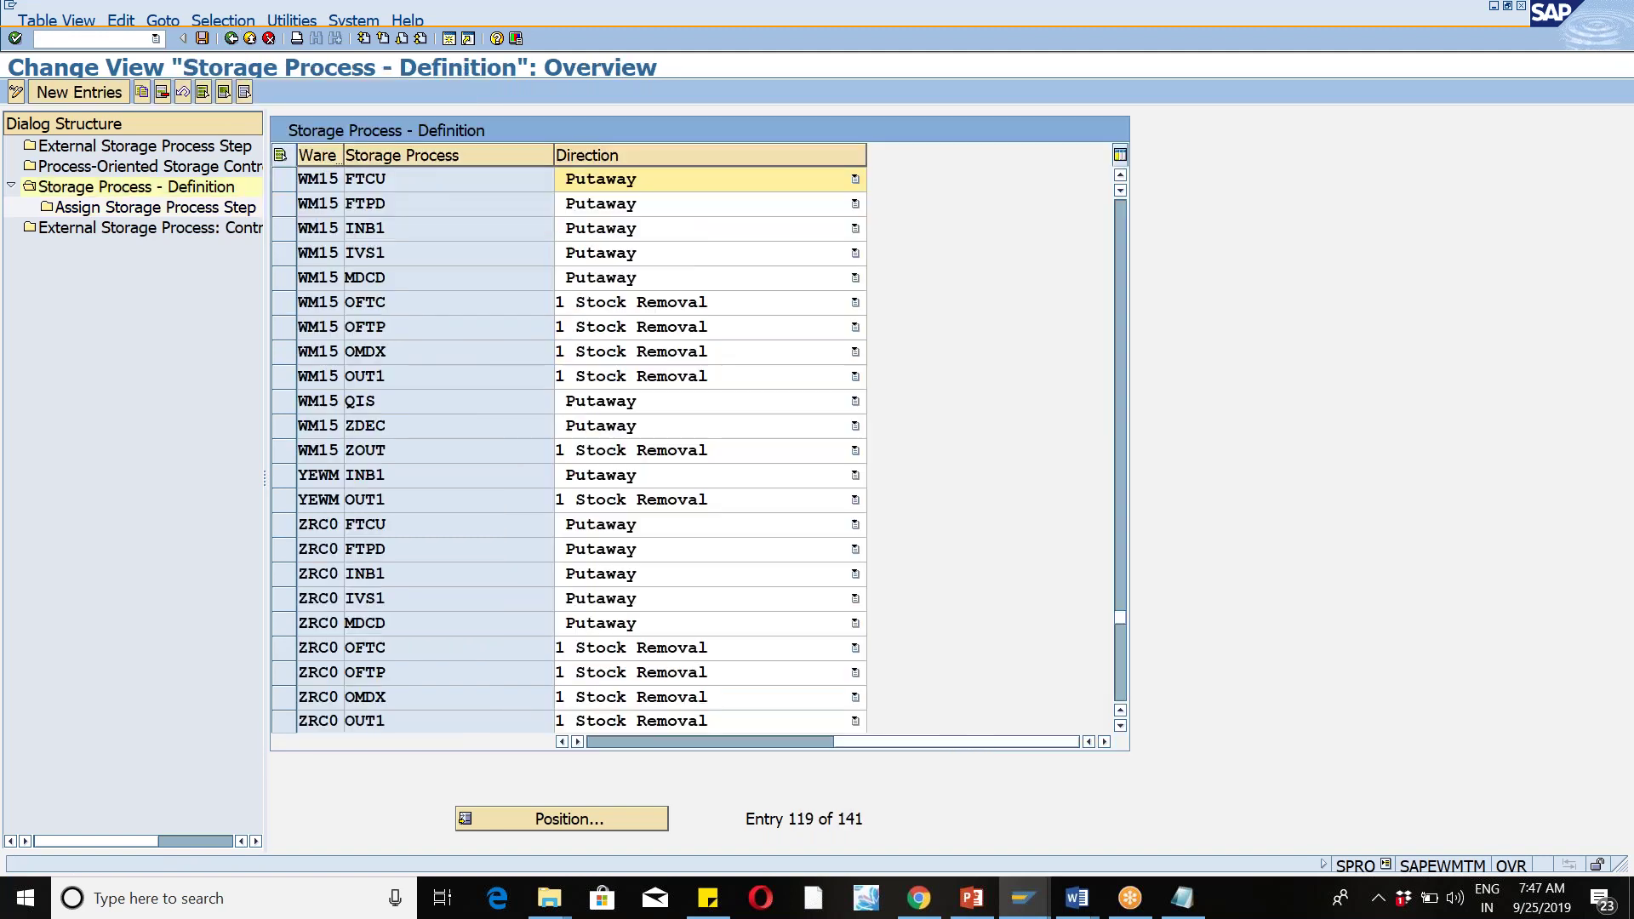
pyautogui.doubleClick(144, 147)
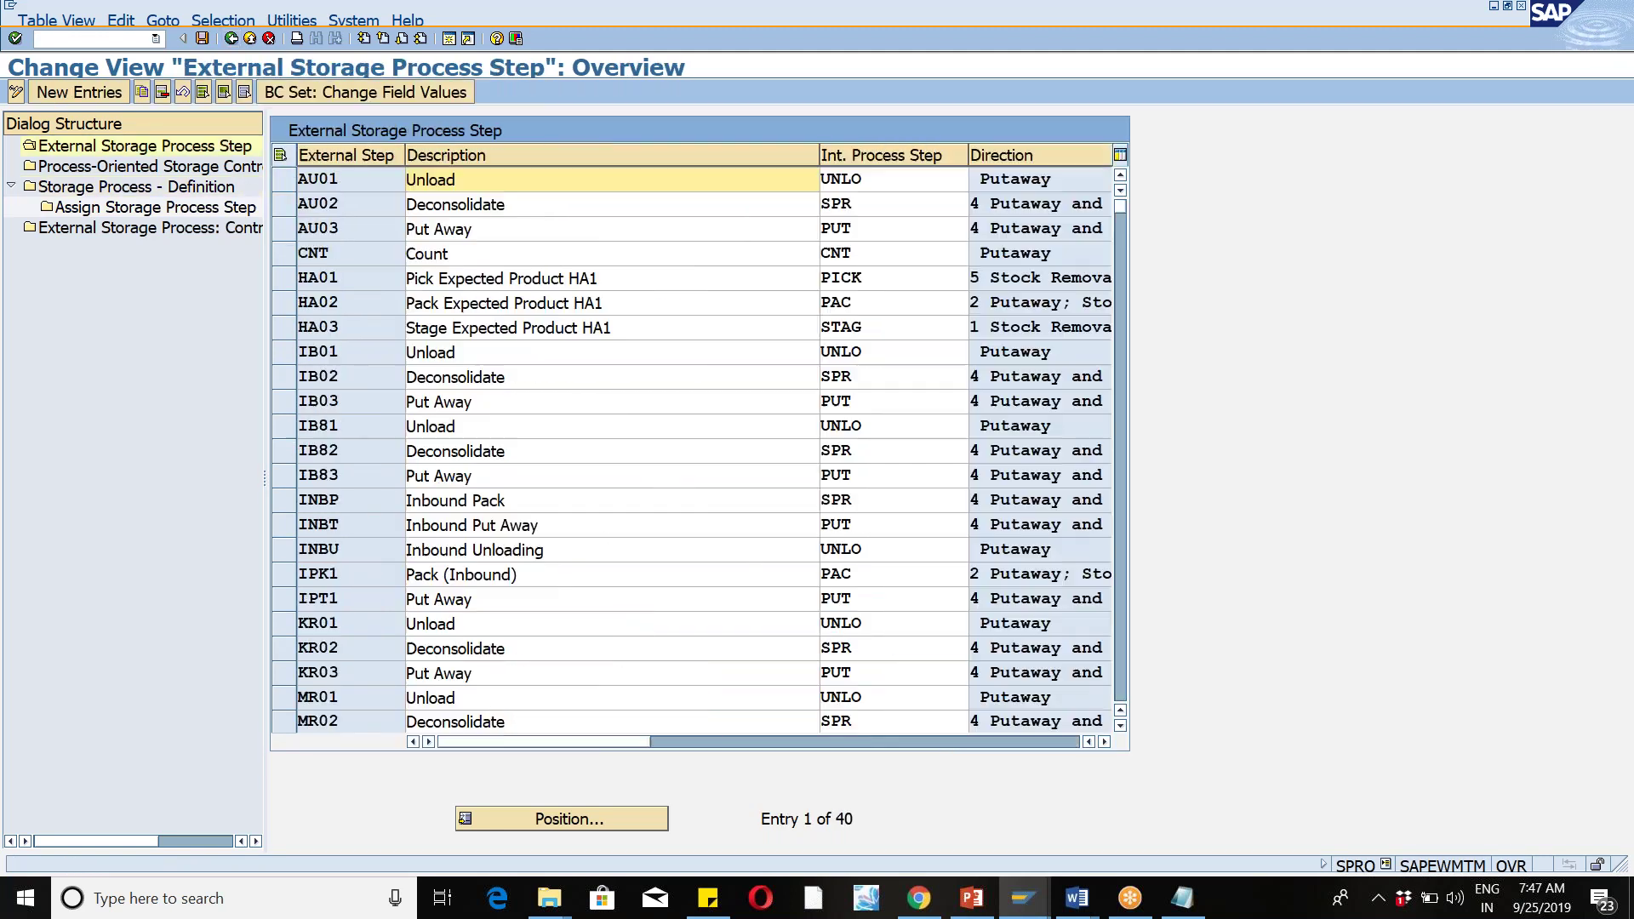
pyautogui.press('F3')
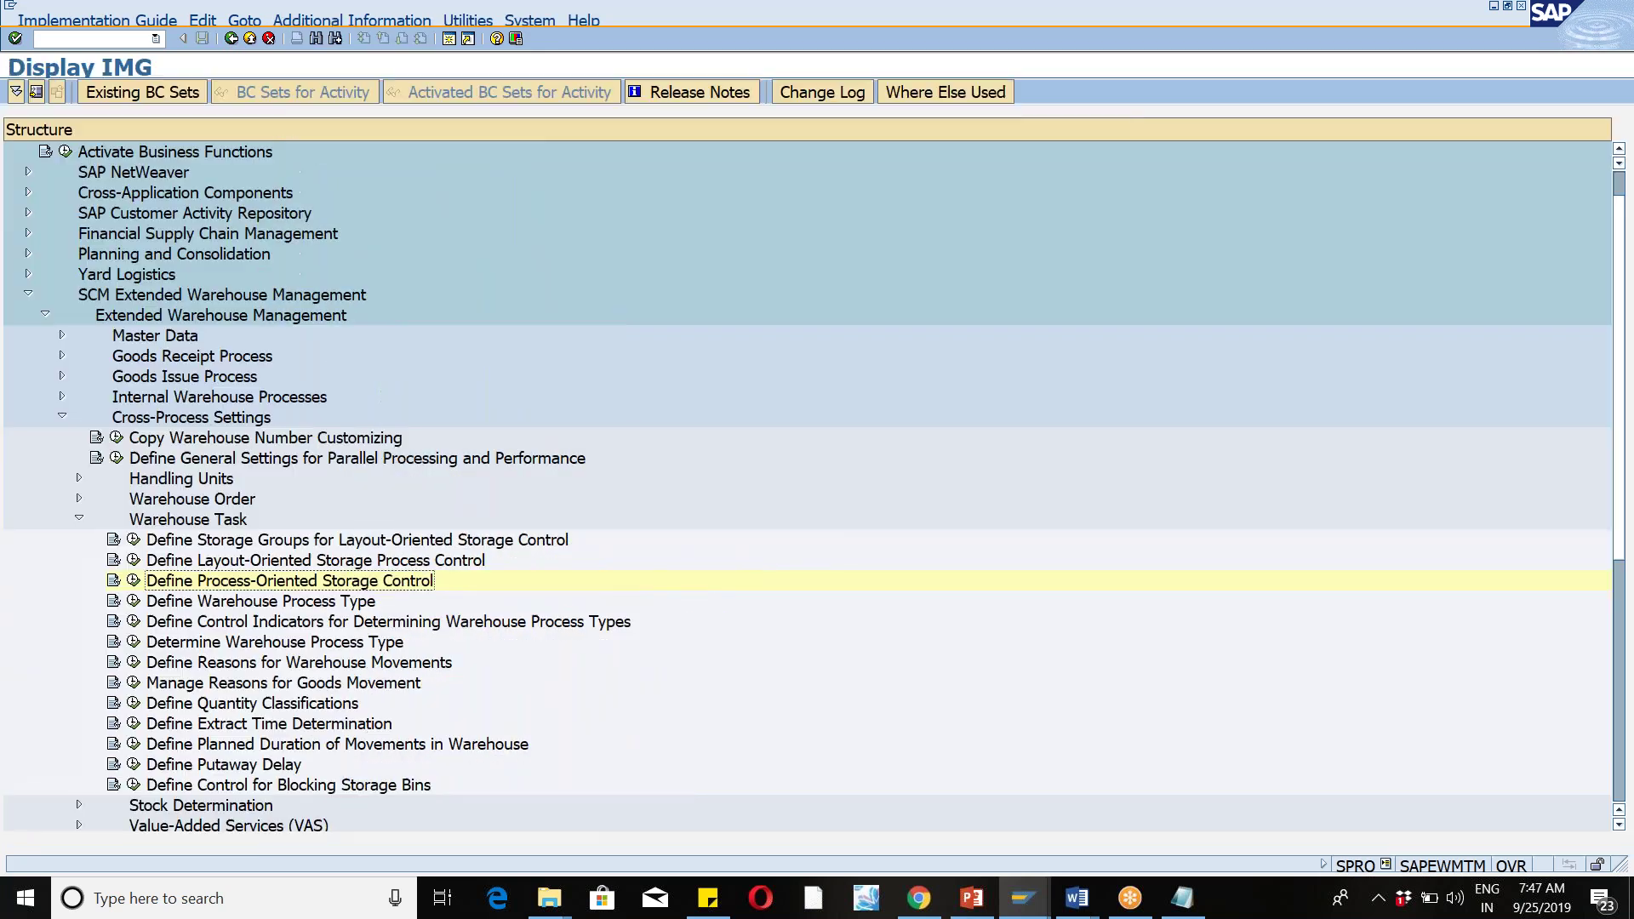
# Step: Open Define Warehouse Process Type and position the list at warehouse WM15, process type ZQIS
pyautogui.click(134, 602)
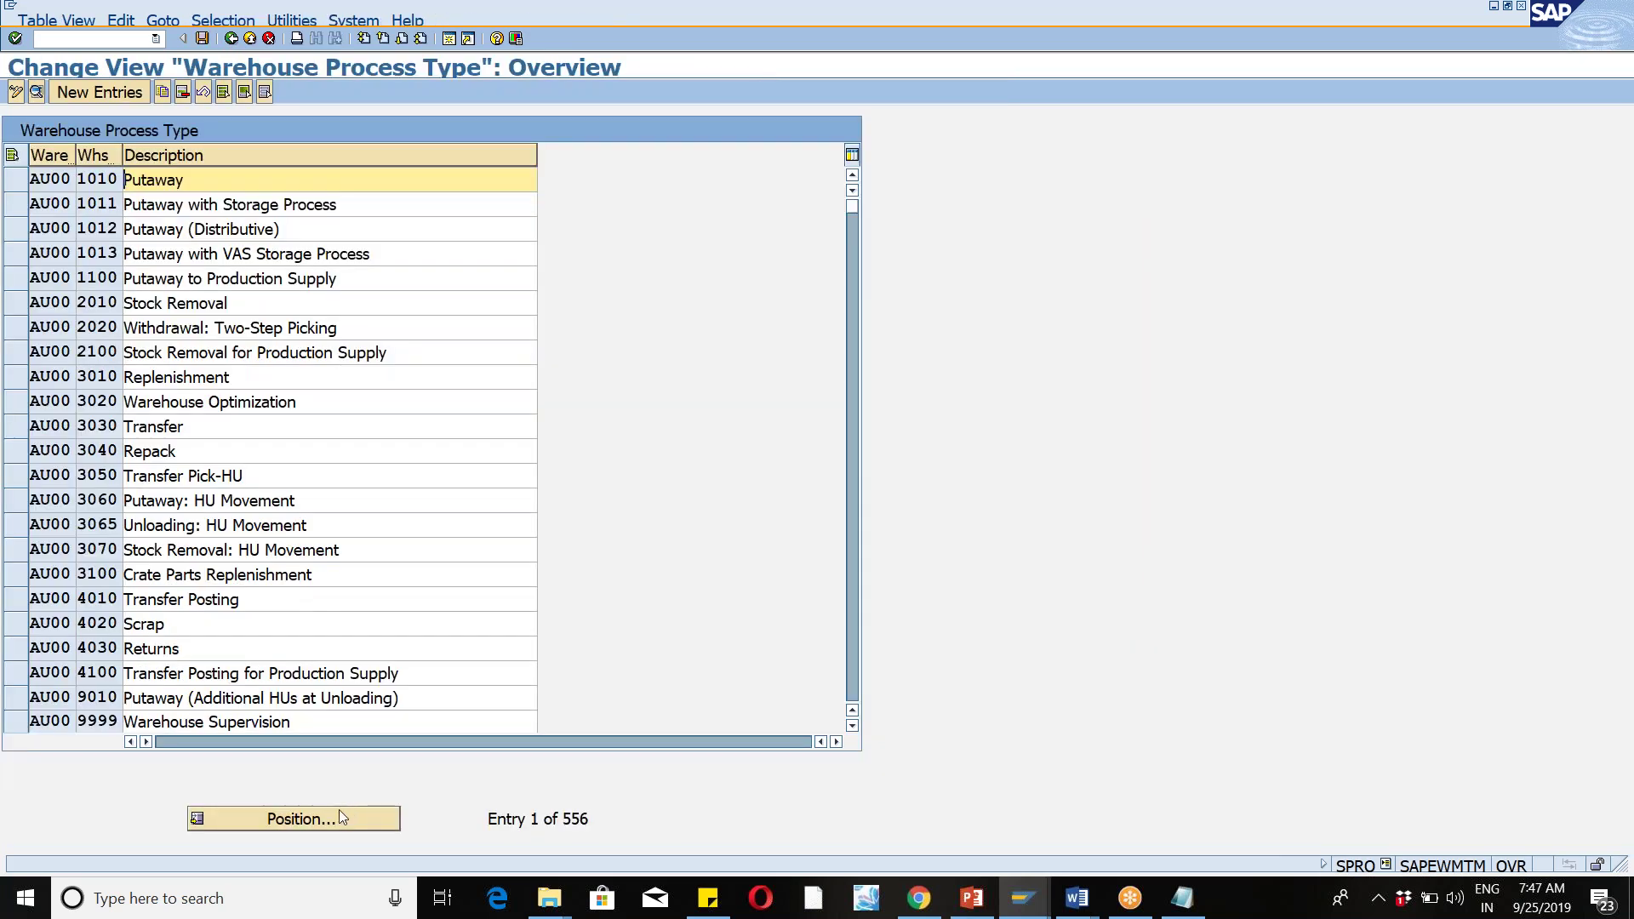
pyautogui.click(334, 810)
pyautogui.write('wm15')
pyautogui.press('Tab')
pyautogui.write('z')
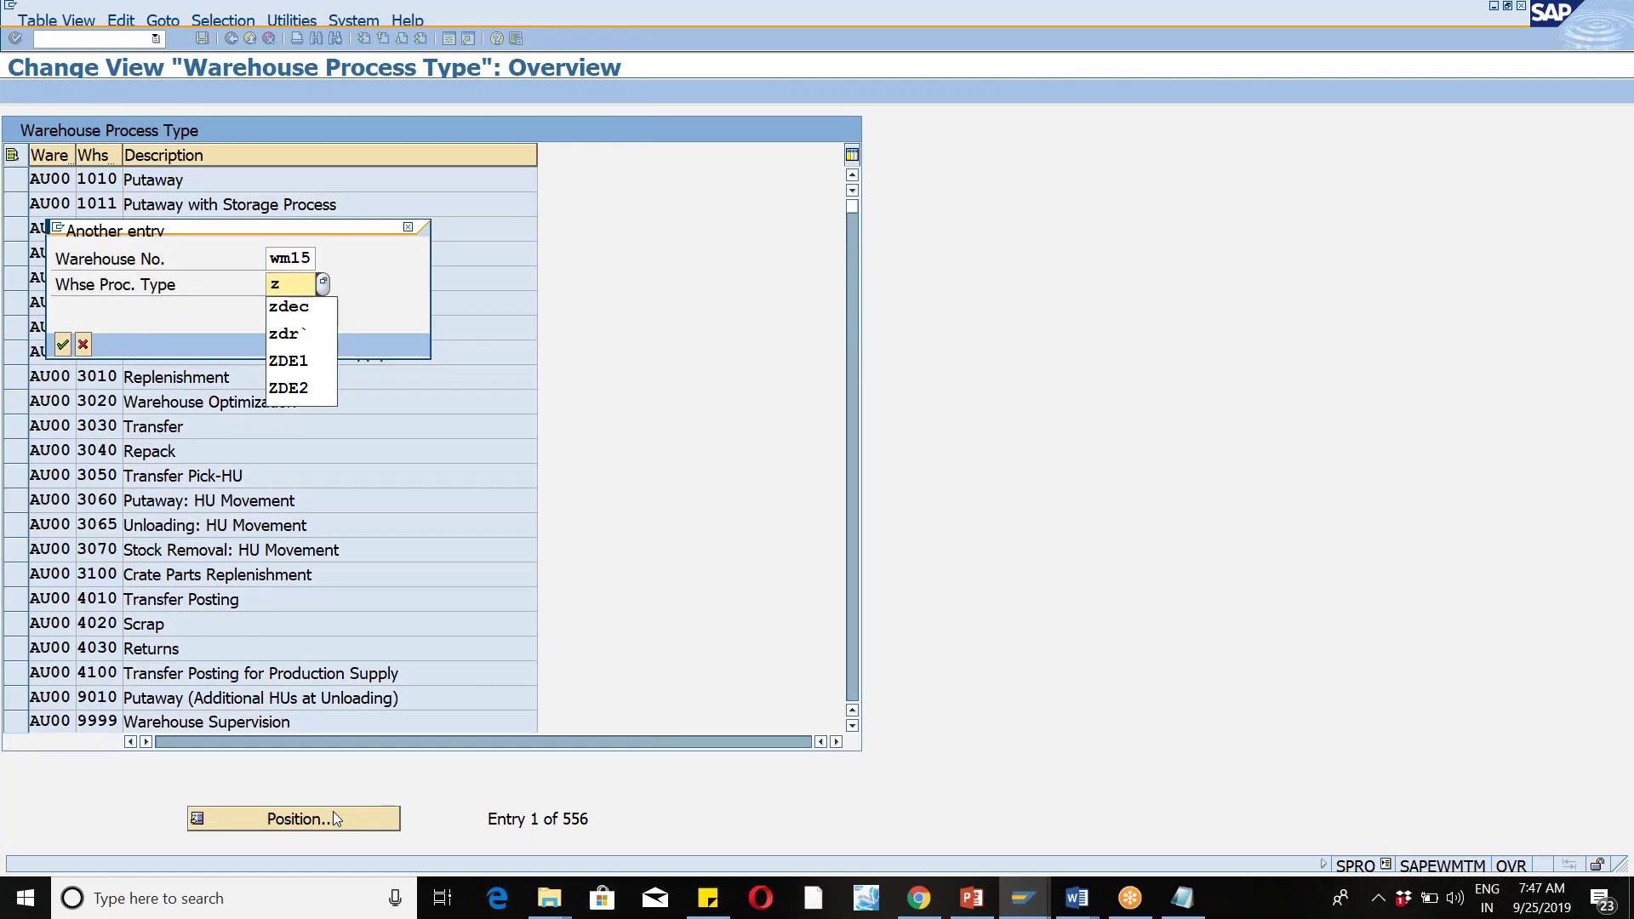
pyautogui.write('qis')
pyautogui.press('Return')
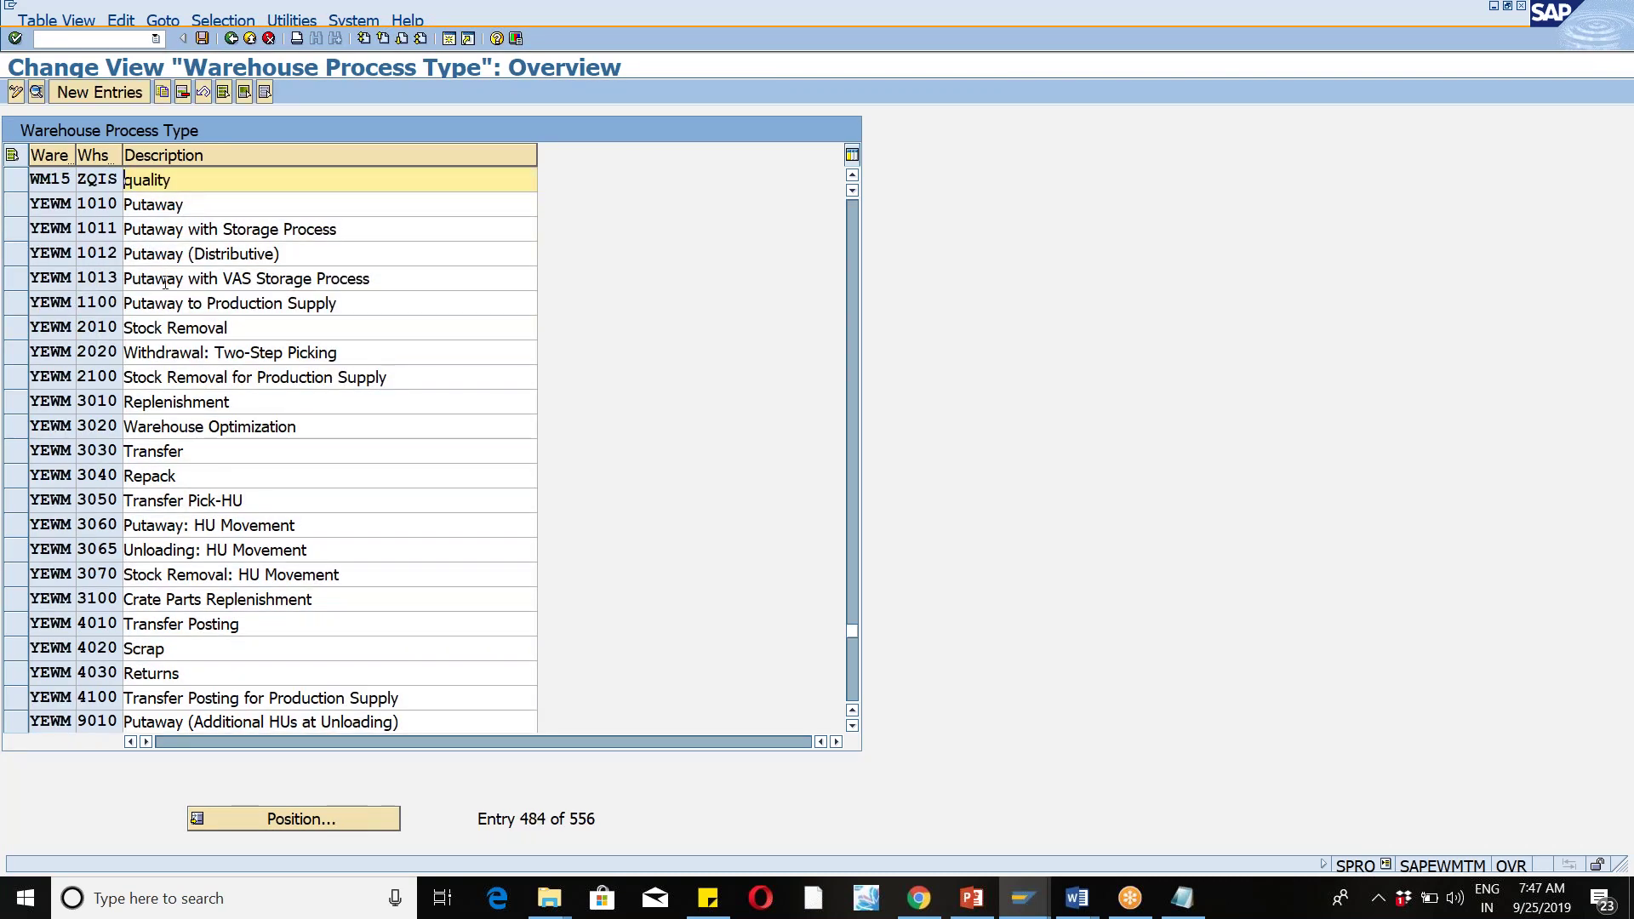
# Step: Examine the details of warehouse process type ZQIS, including its storage process assignment, save, and return to the IMG
pyautogui.click(16, 186)
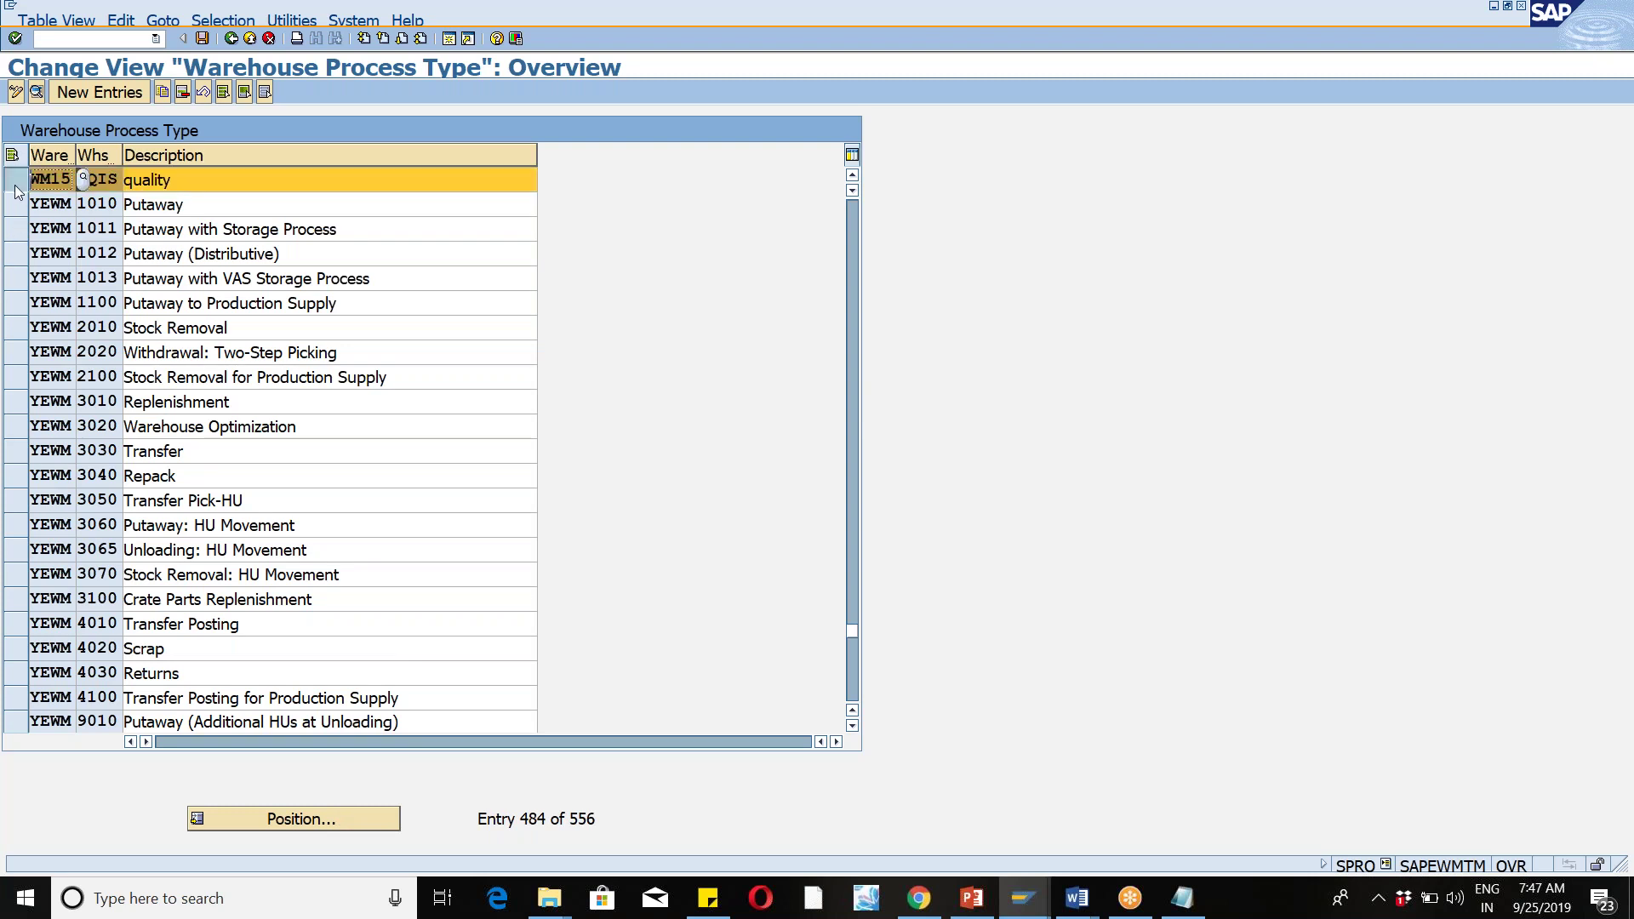
pyautogui.click(34, 95)
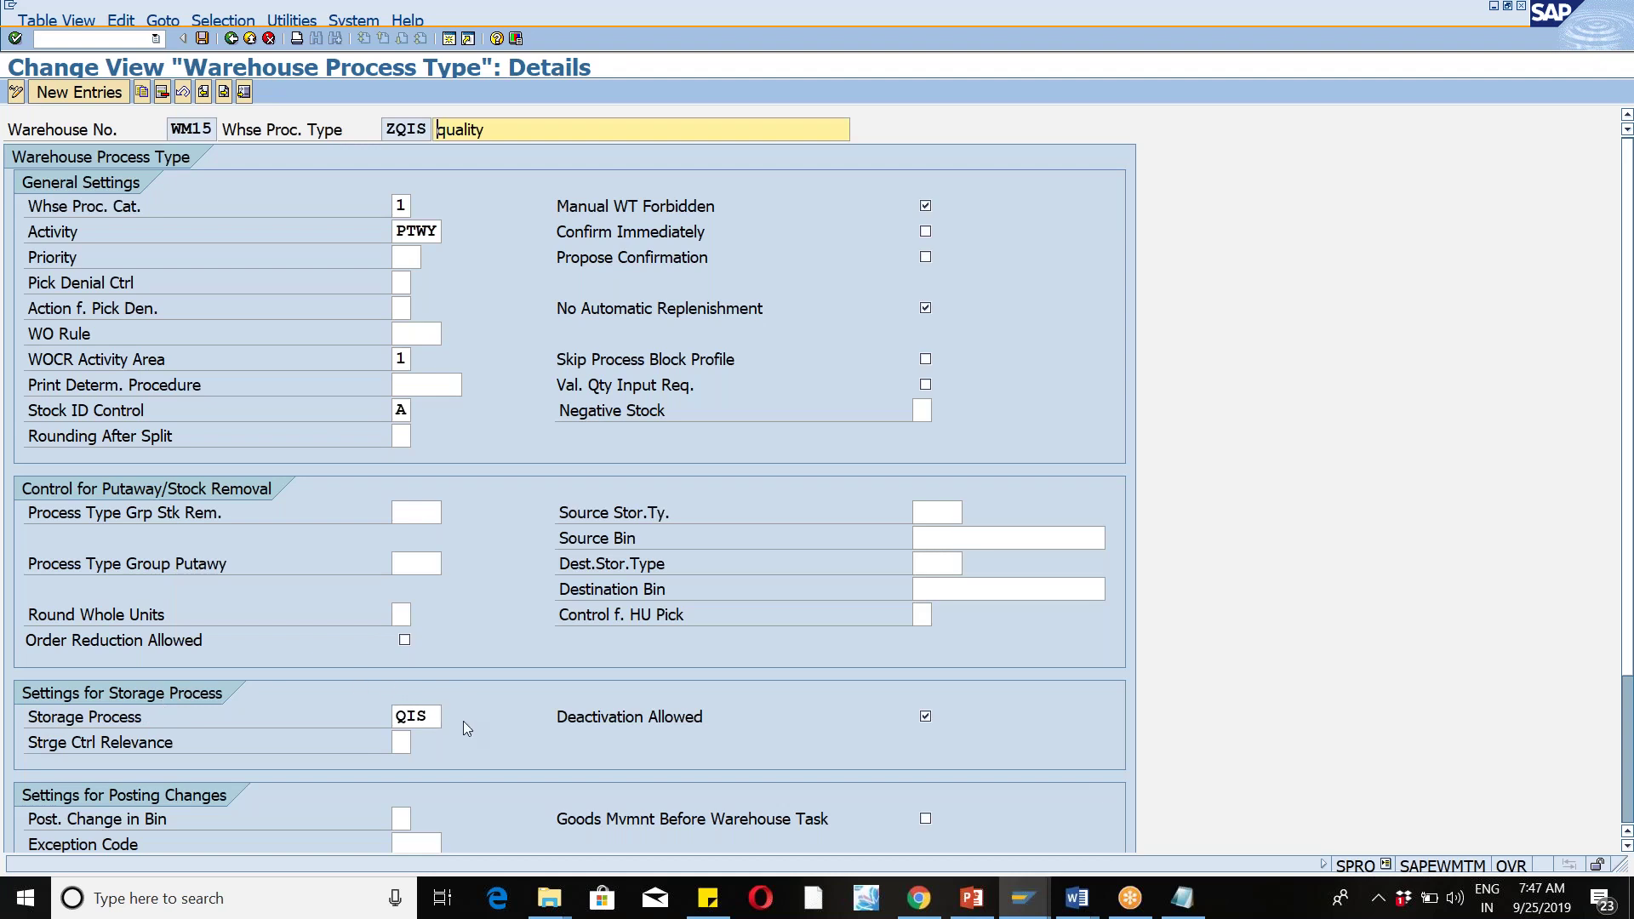
pyautogui.click(202, 39)
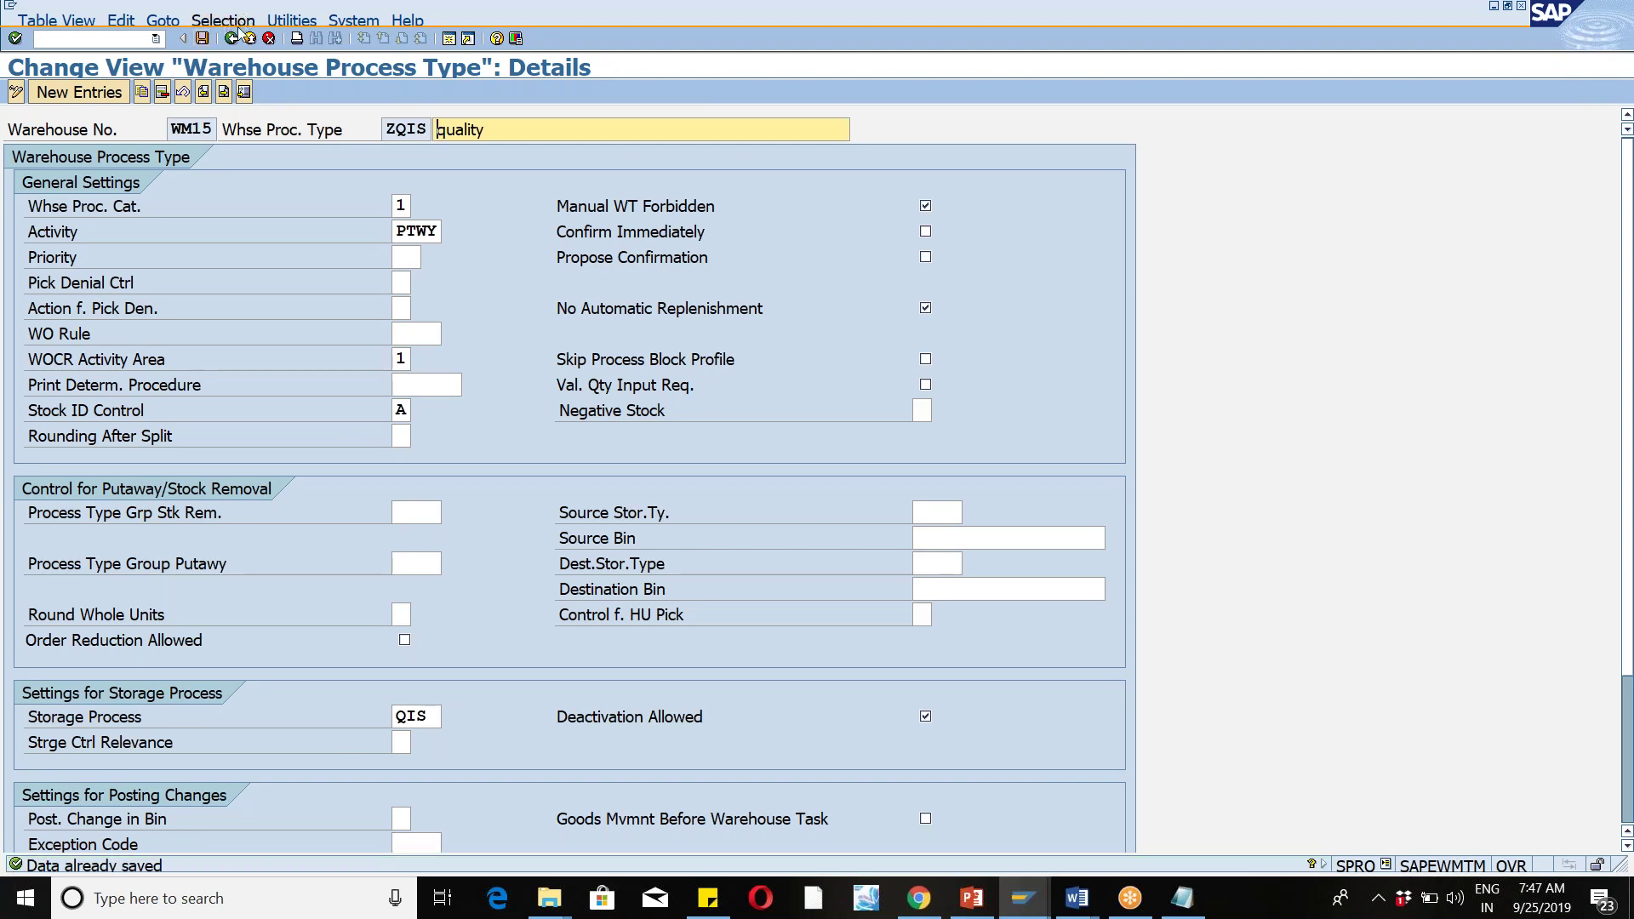
pyautogui.click(232, 39)
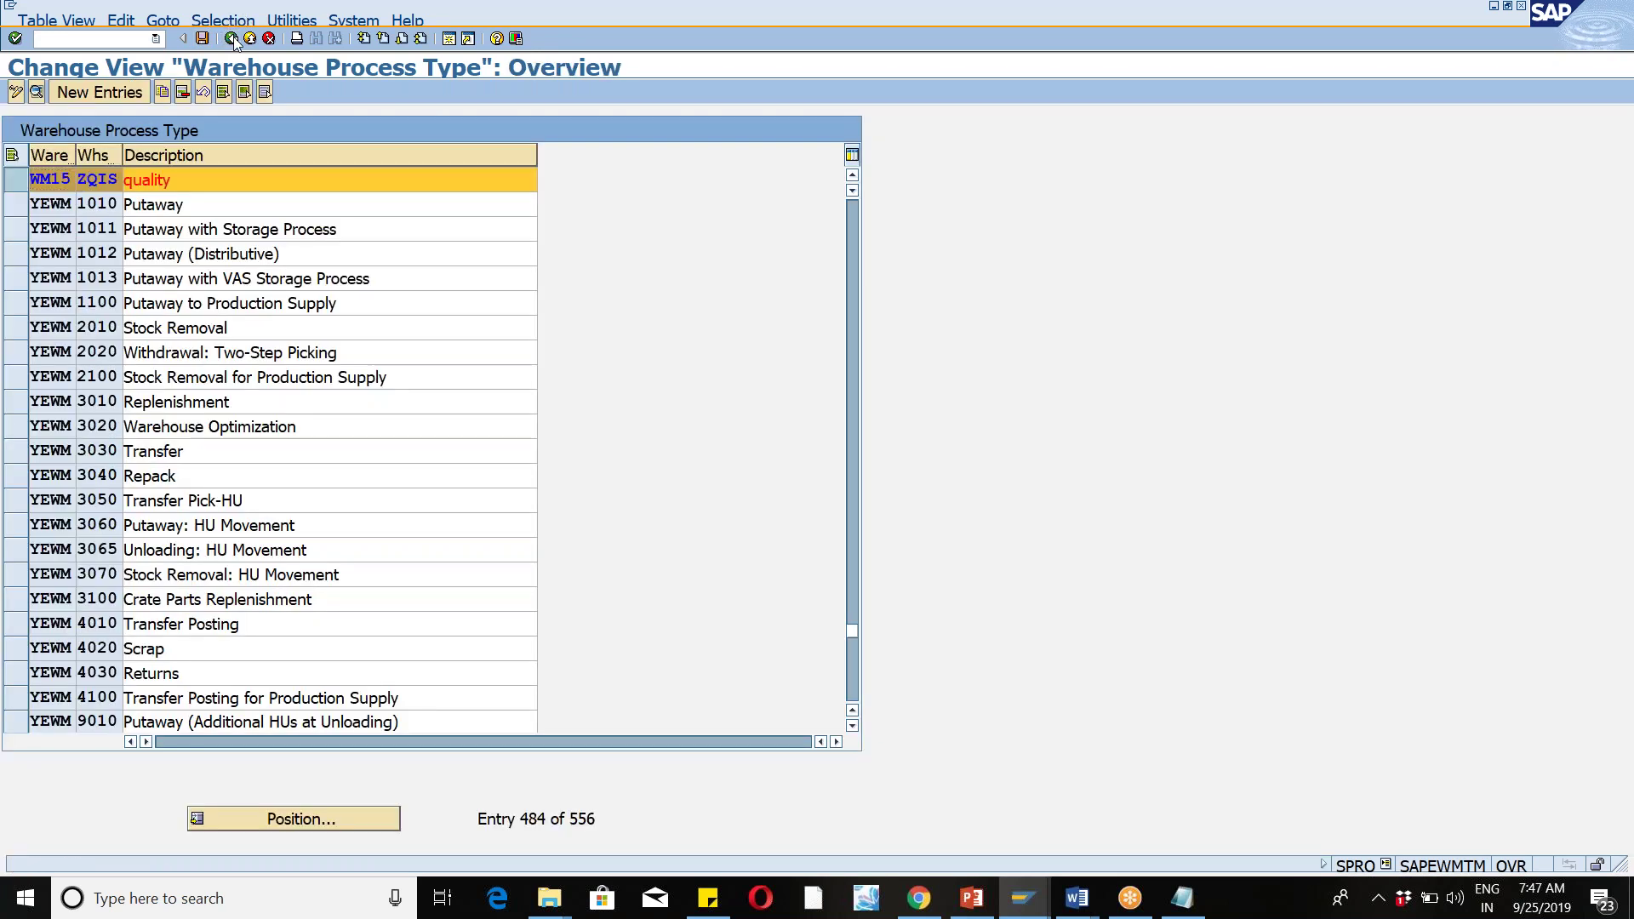
pyautogui.click(232, 39)
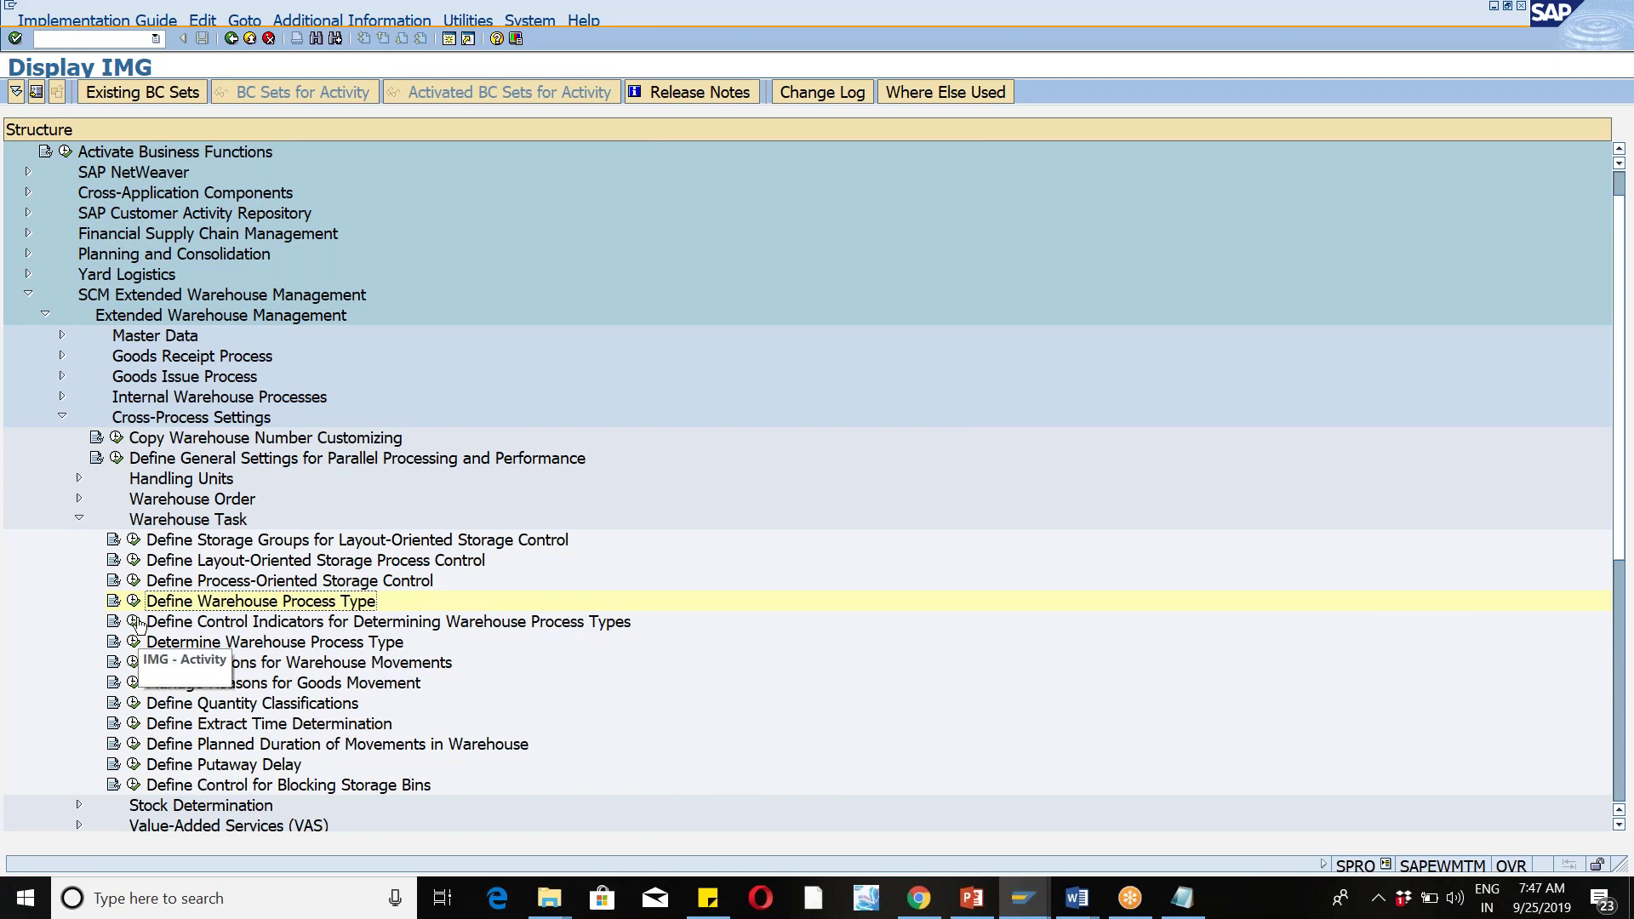
# Step: Look up control indicator Q1 of warehouse WM15 under Define Control Indicators for Determining Warehouse Process Types, and return to the IMG
pyautogui.click(134, 622)
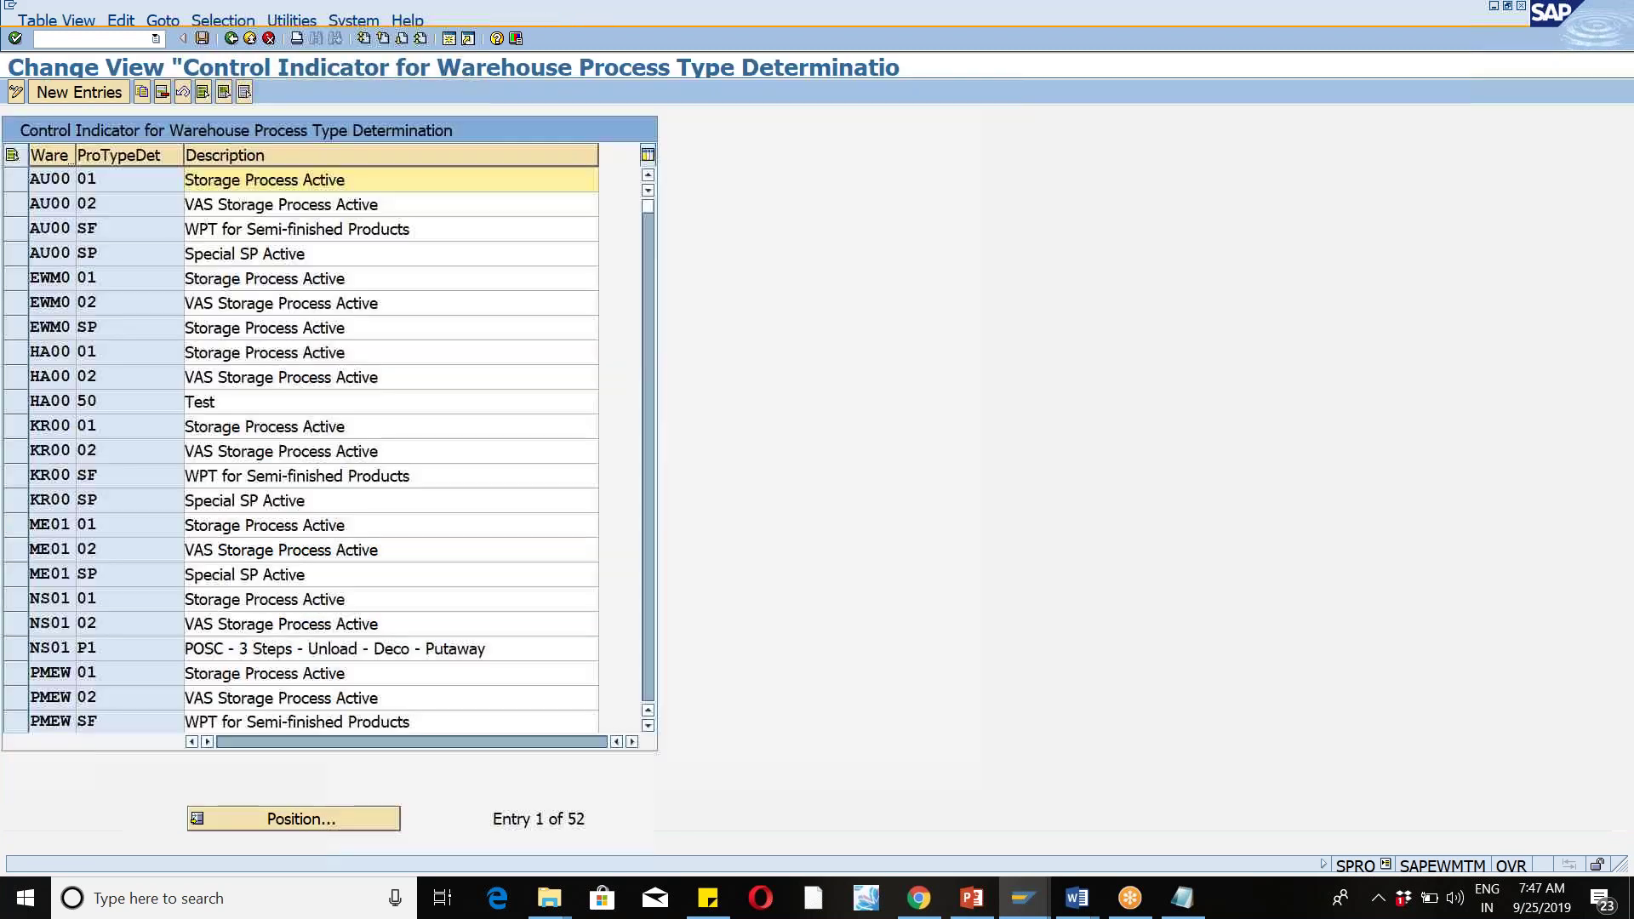
pyautogui.click(295, 819)
pyautogui.write('wm15')
pyautogui.press('Tab')
pyautogui.write('q1')
pyautogui.press('Return')
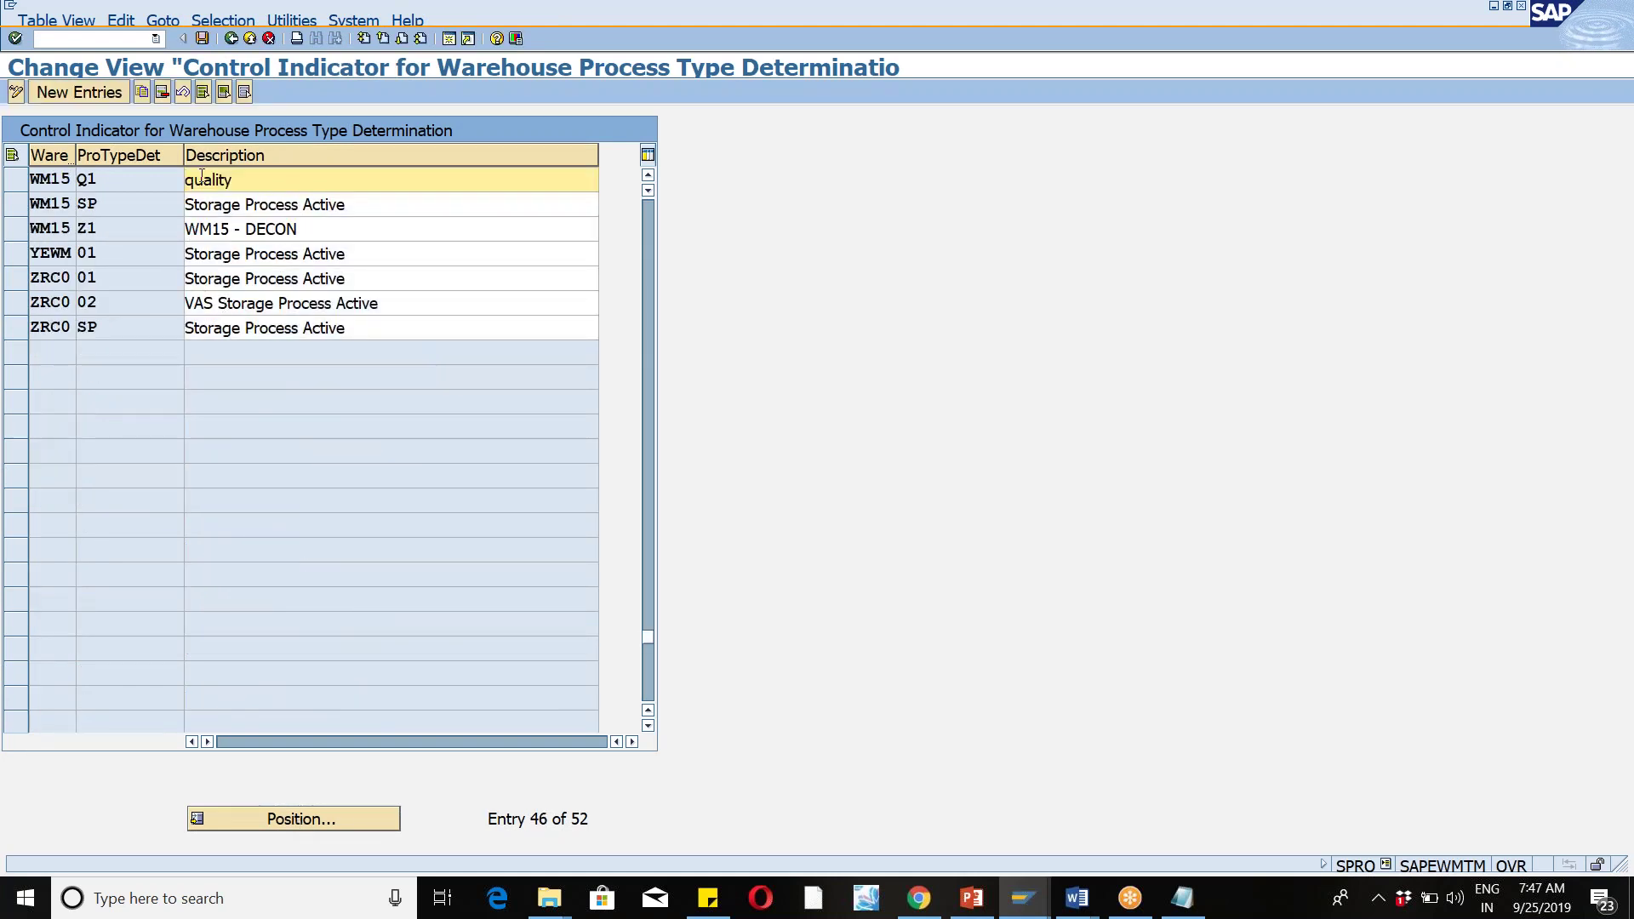
pyautogui.click(25, 182)
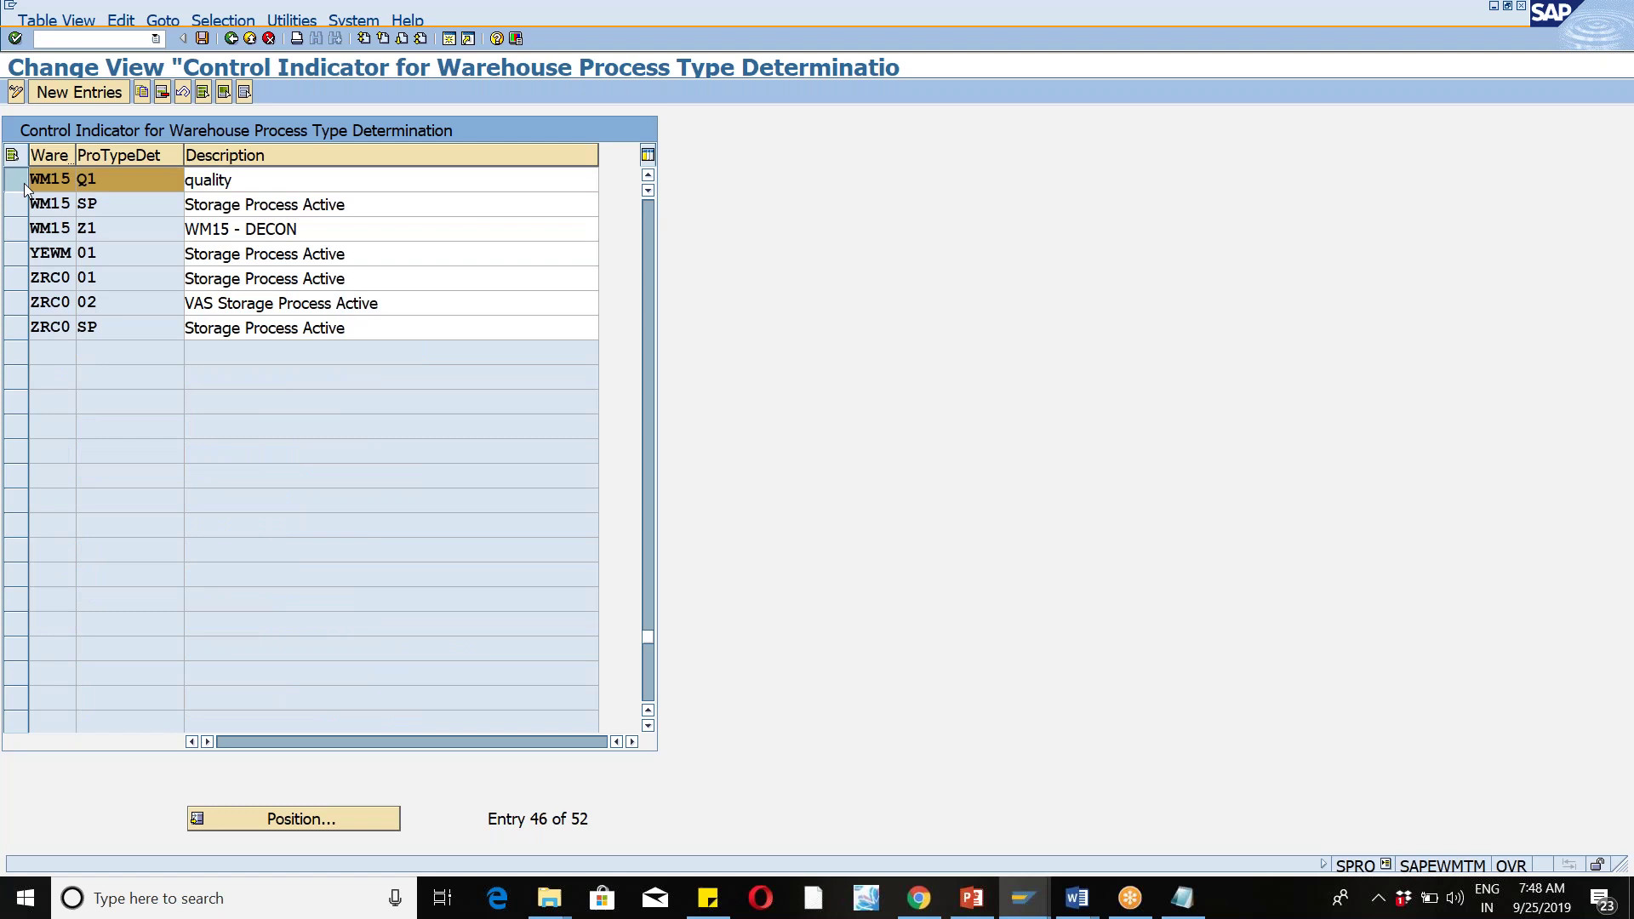
pyautogui.click(231, 39)
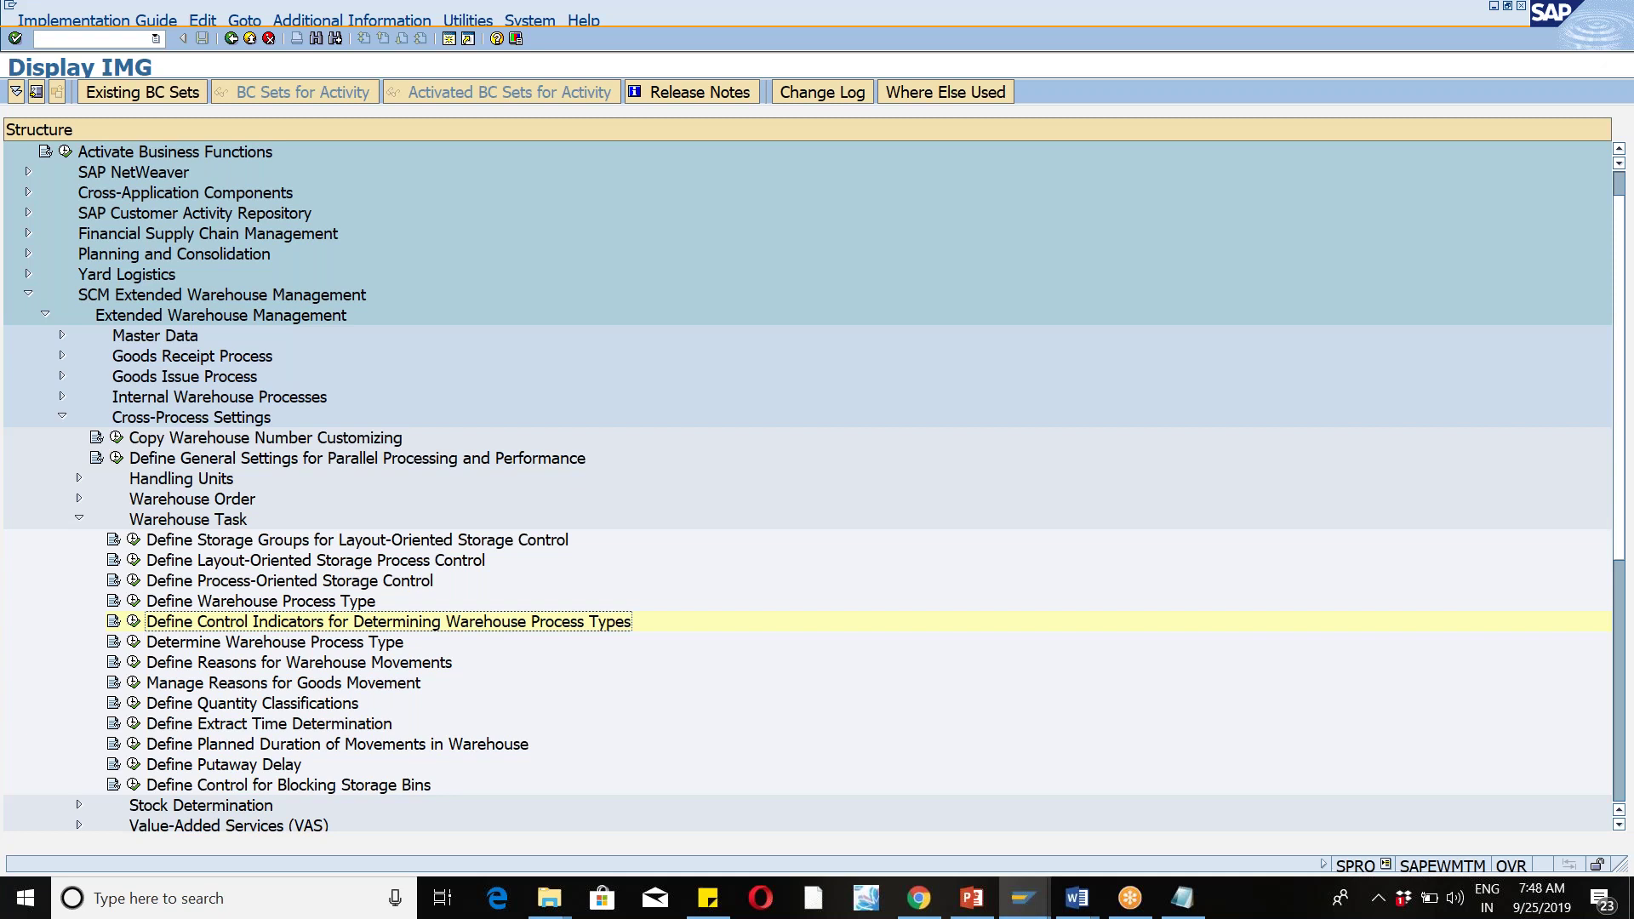
# Step: Collapse the Warehouse Task settings and expand the Basics node of Quality Management to show its activities
pyautogui.click(79, 519)
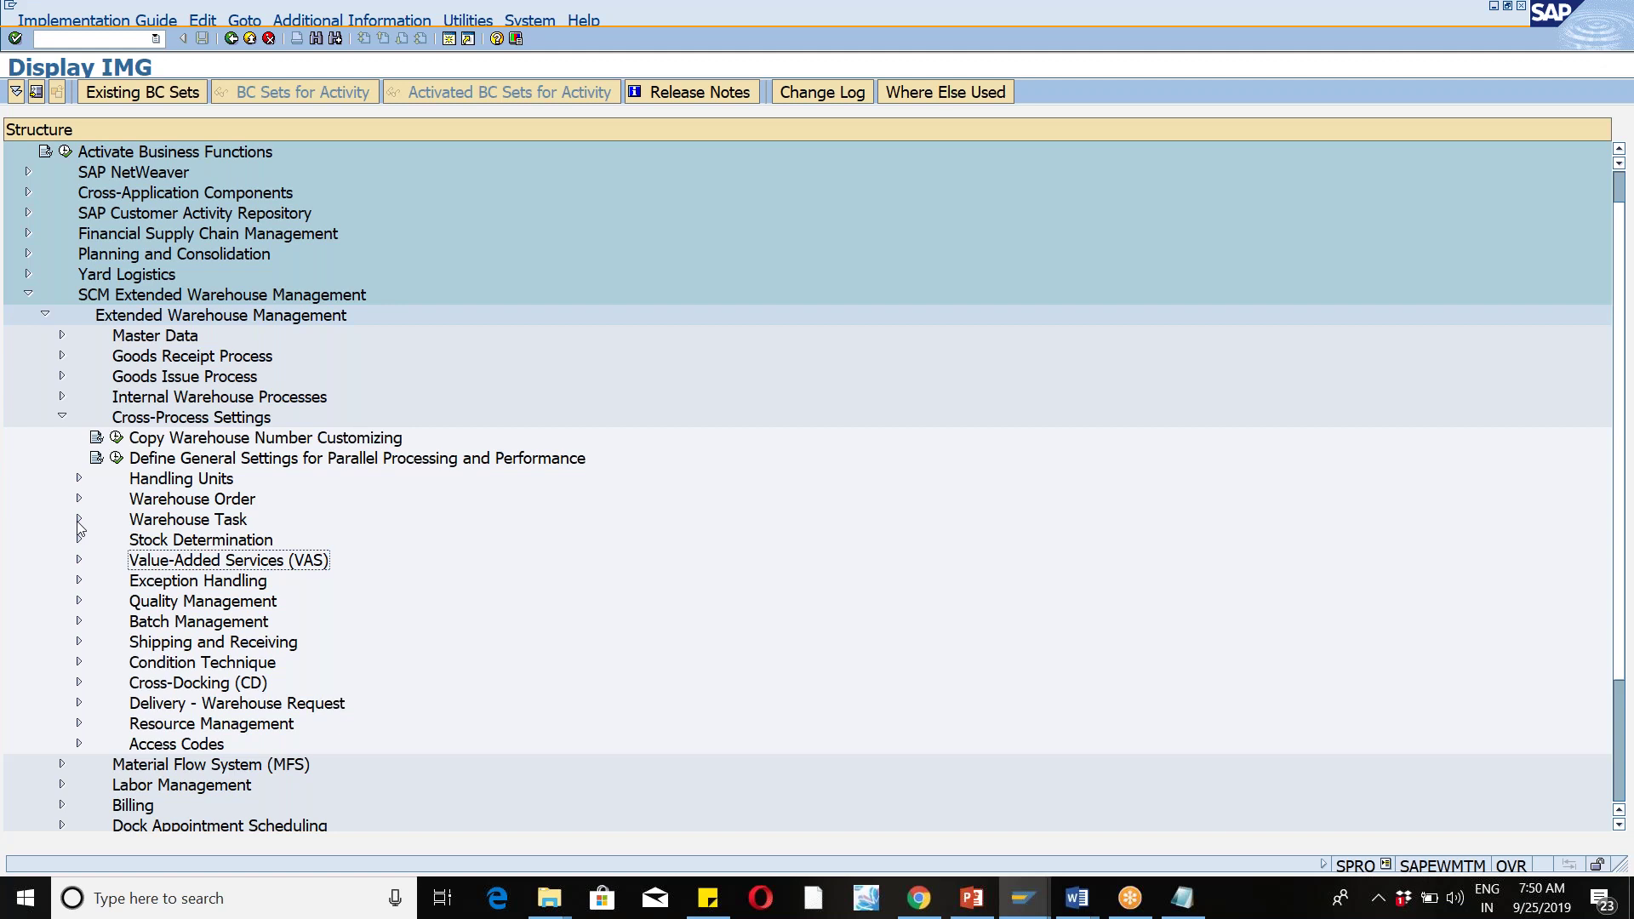
pyautogui.click(79, 601)
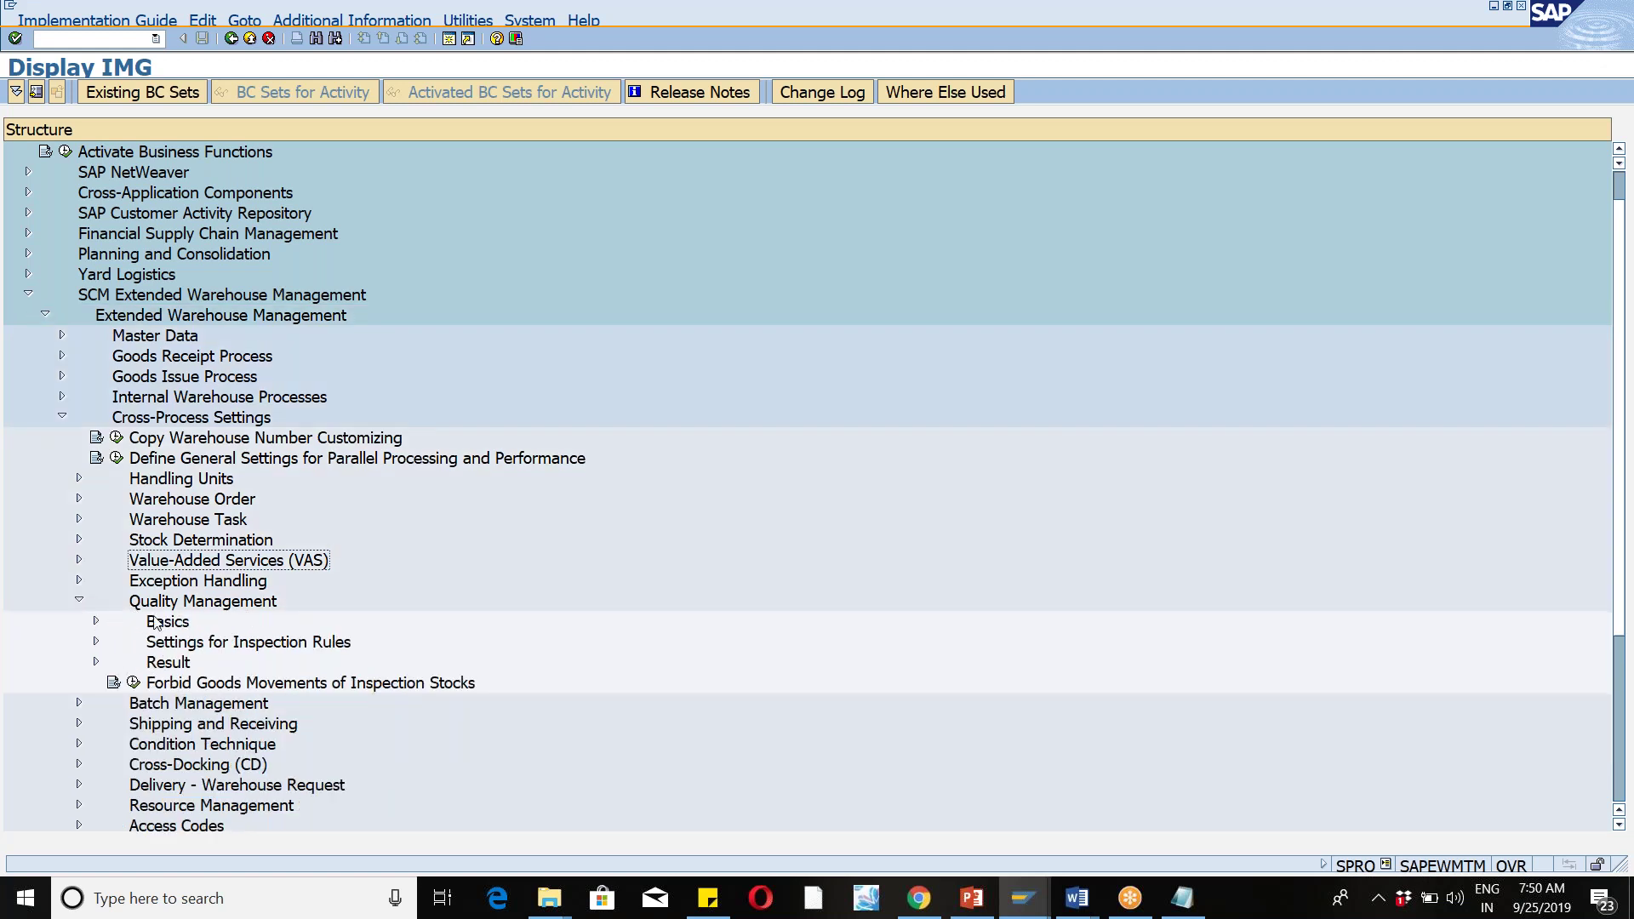
pyautogui.click(97, 621)
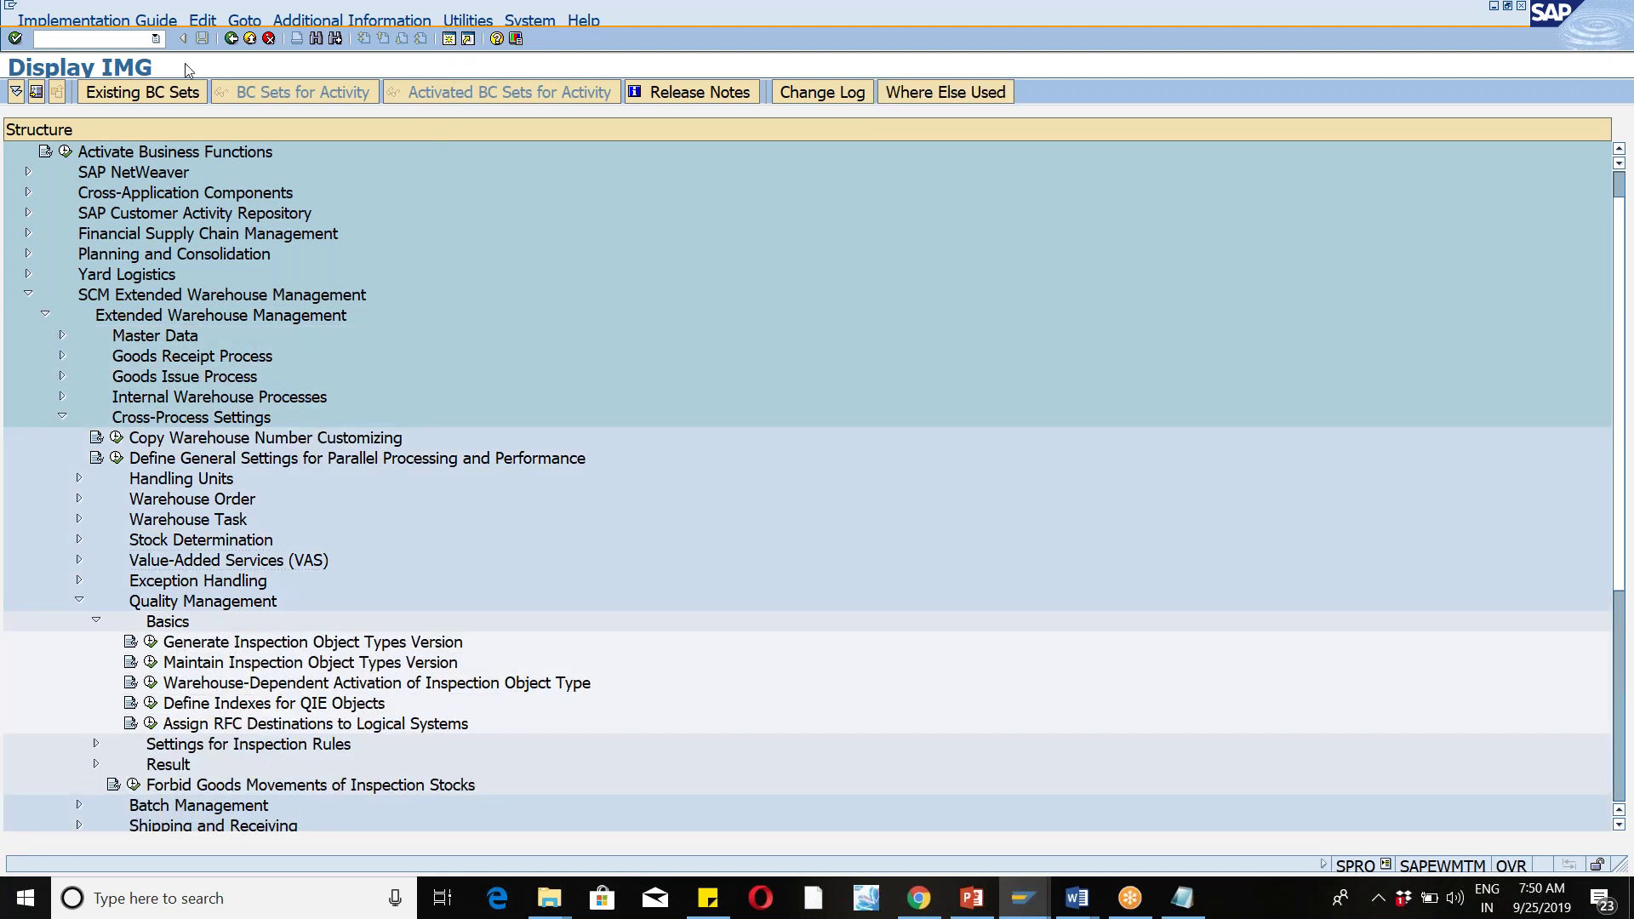
# Step: Leave the IMG, start transaction SCPR20, and enter /SCWM/QM* as the BC Set
pyautogui.hotkey('shift', 'F3')
pyautogui.write('s')
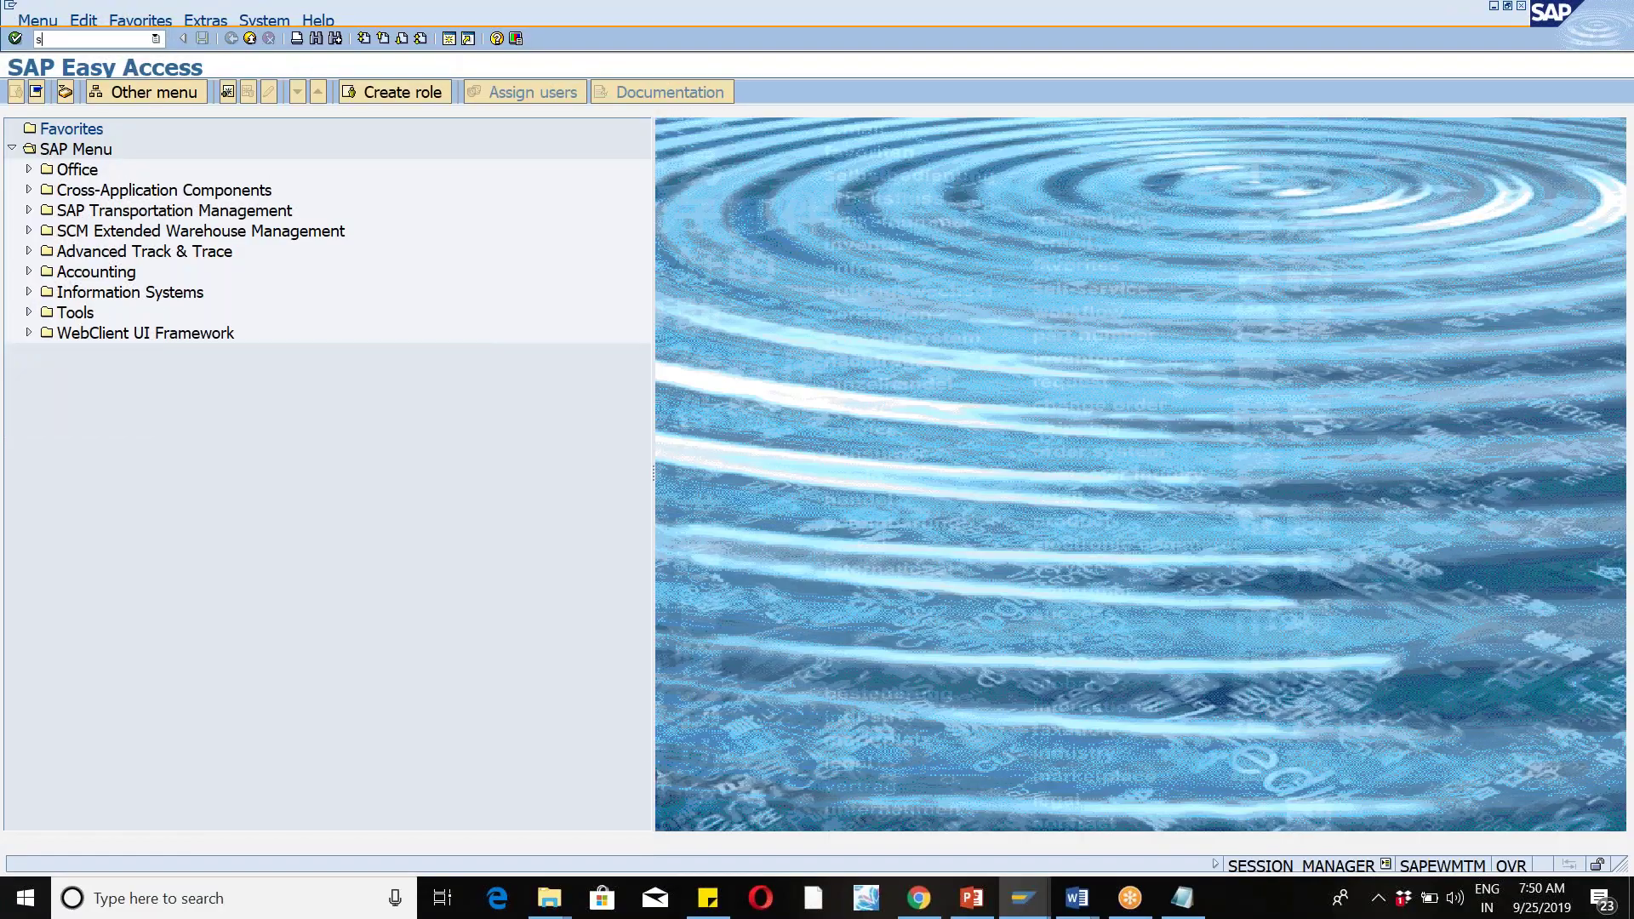
pyautogui.write('cpr20')
pyautogui.press('Return')
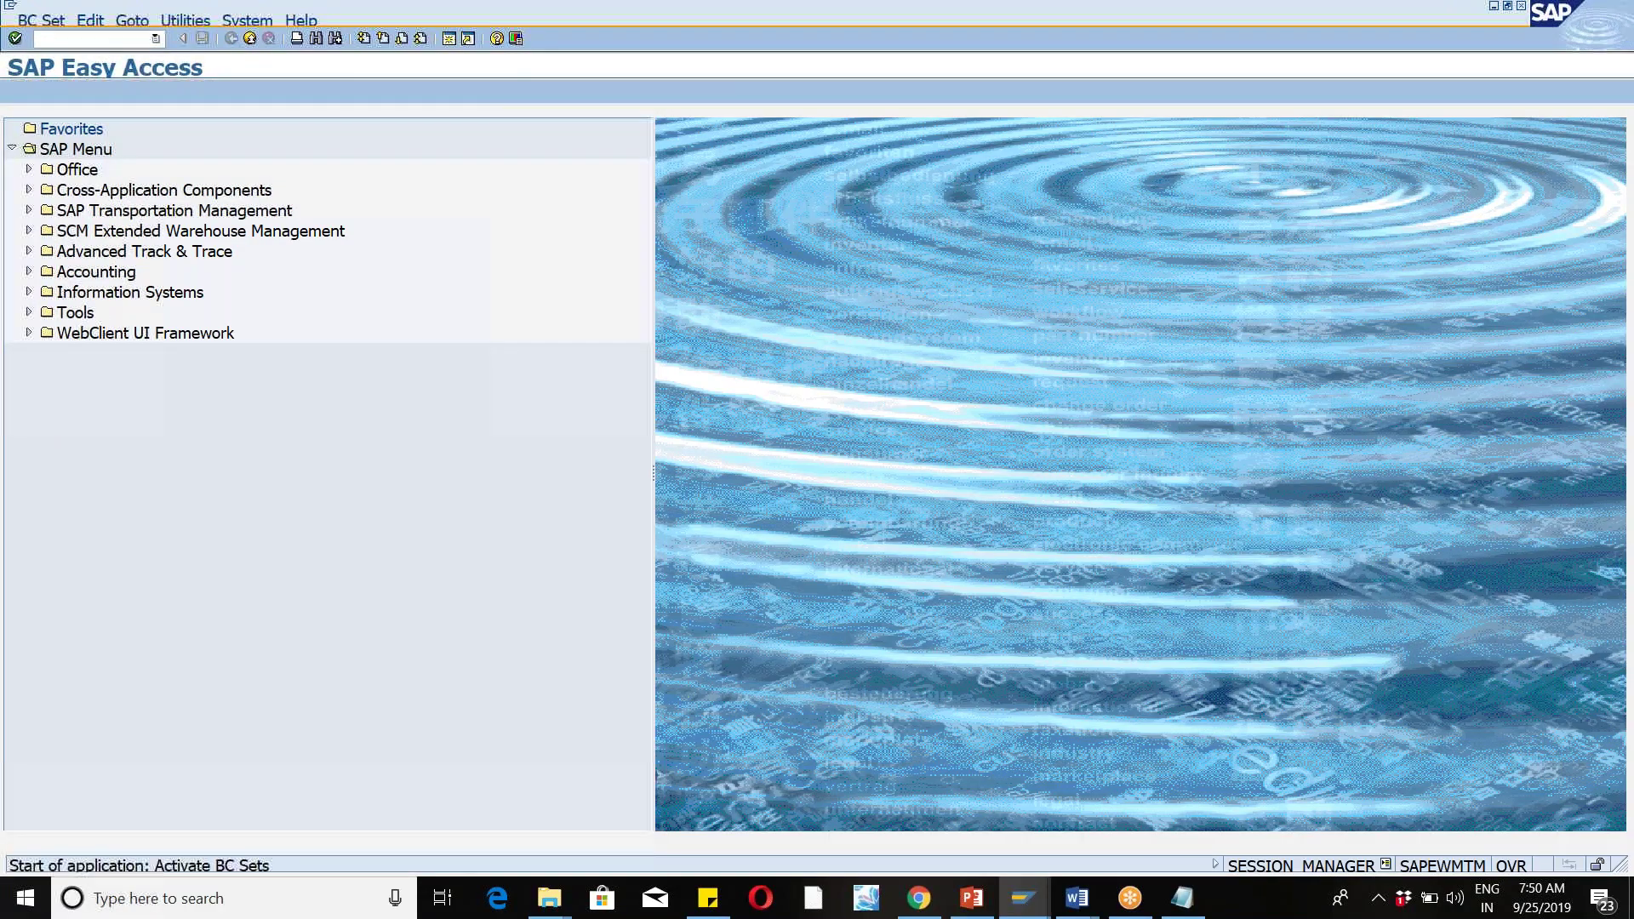
pyautogui.write('/')
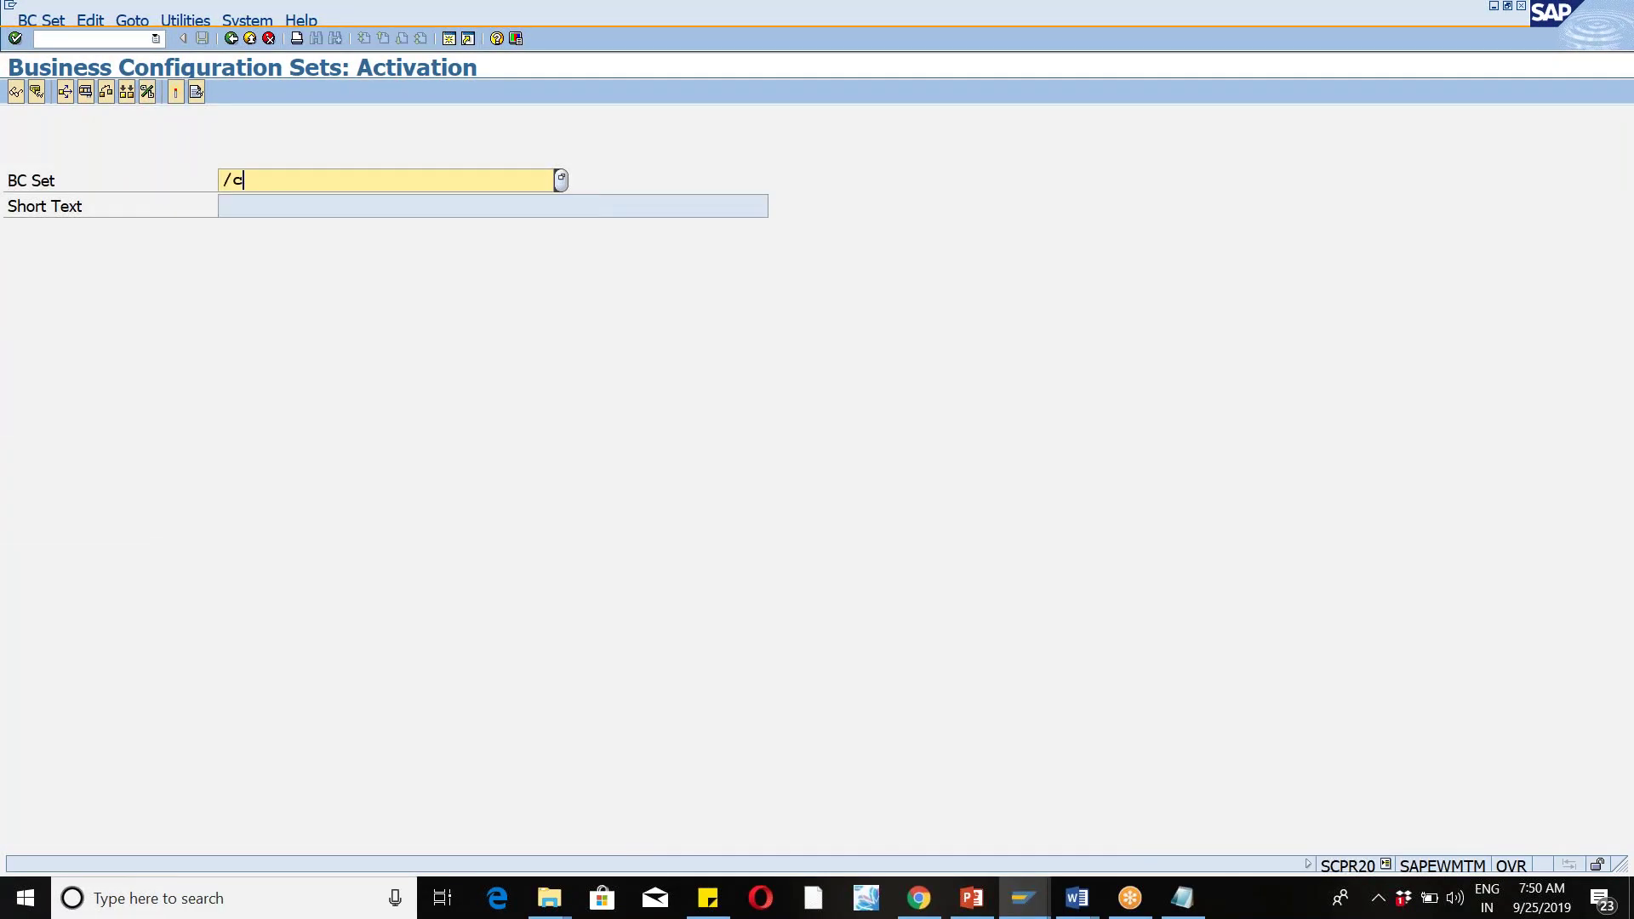
pyautogui.write('s')
pyautogui.press('Down')
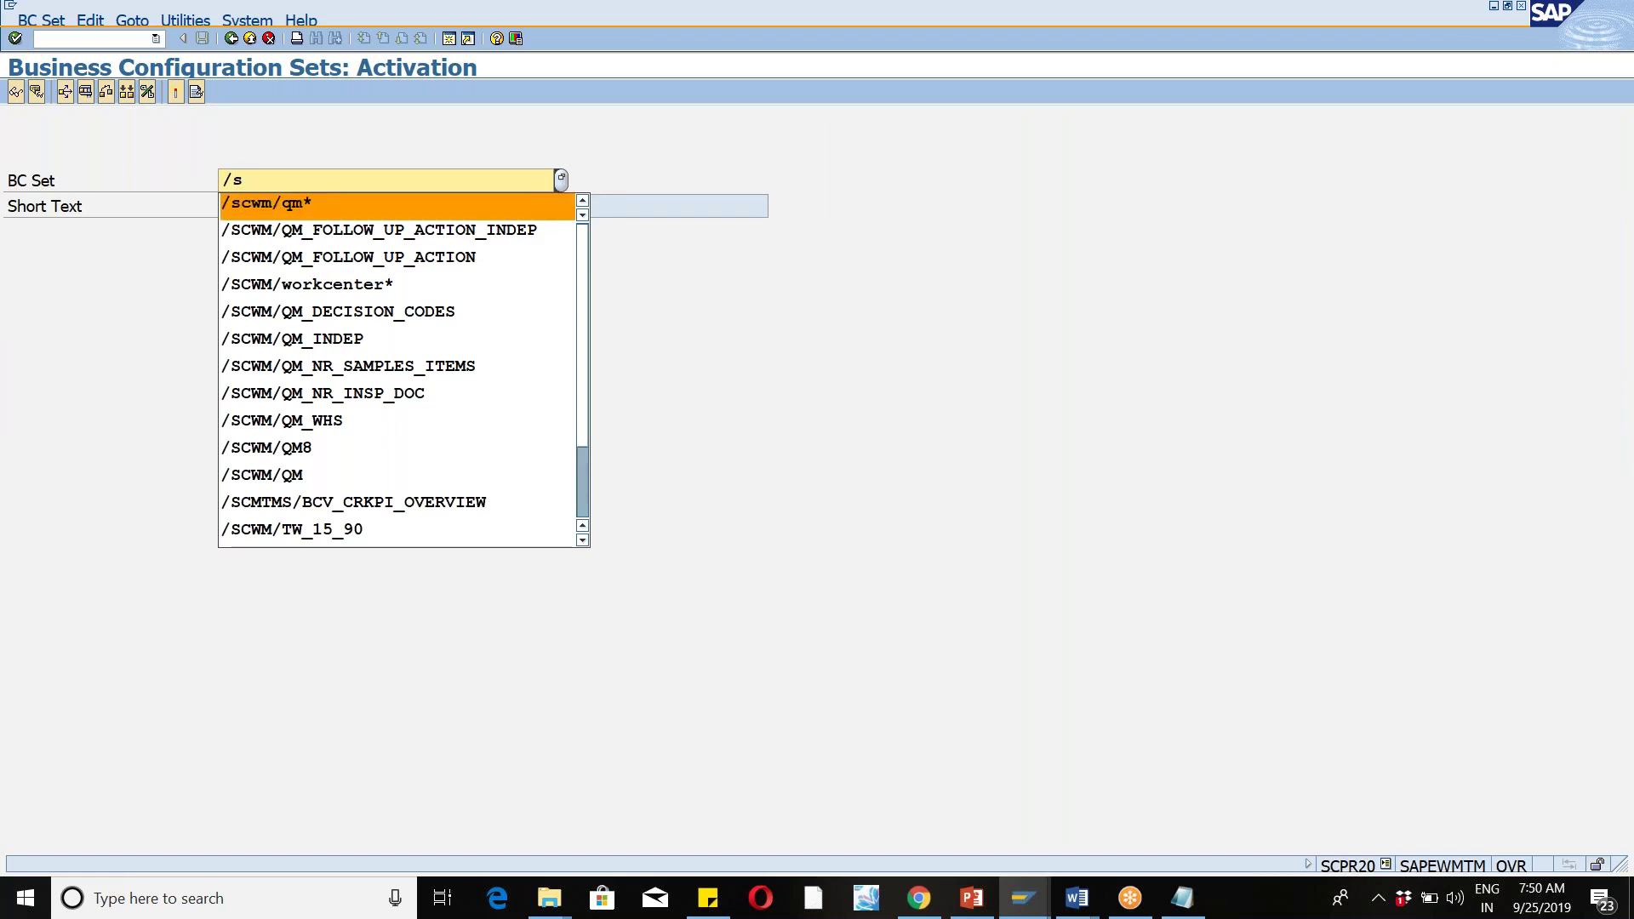
pyautogui.press('Return')
pyautogui.press('Return')
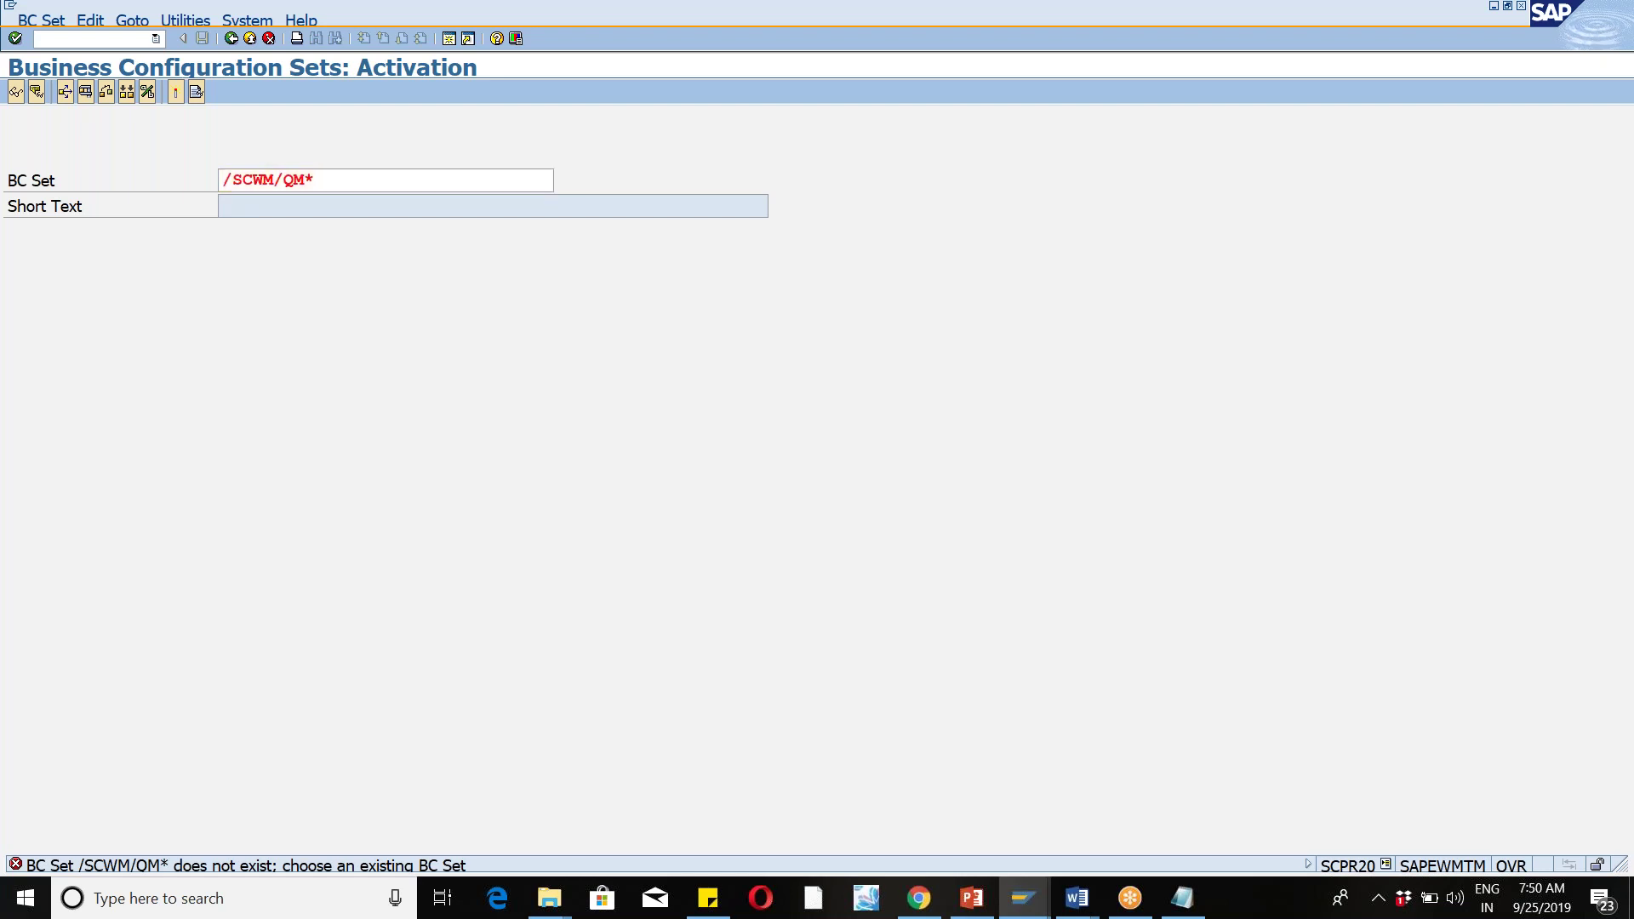
# Step: Search for BC Sets matching /SCWM/QM* with a maximum of 999 hits, review the list, and close it without choosing one
pyautogui.press('F4')
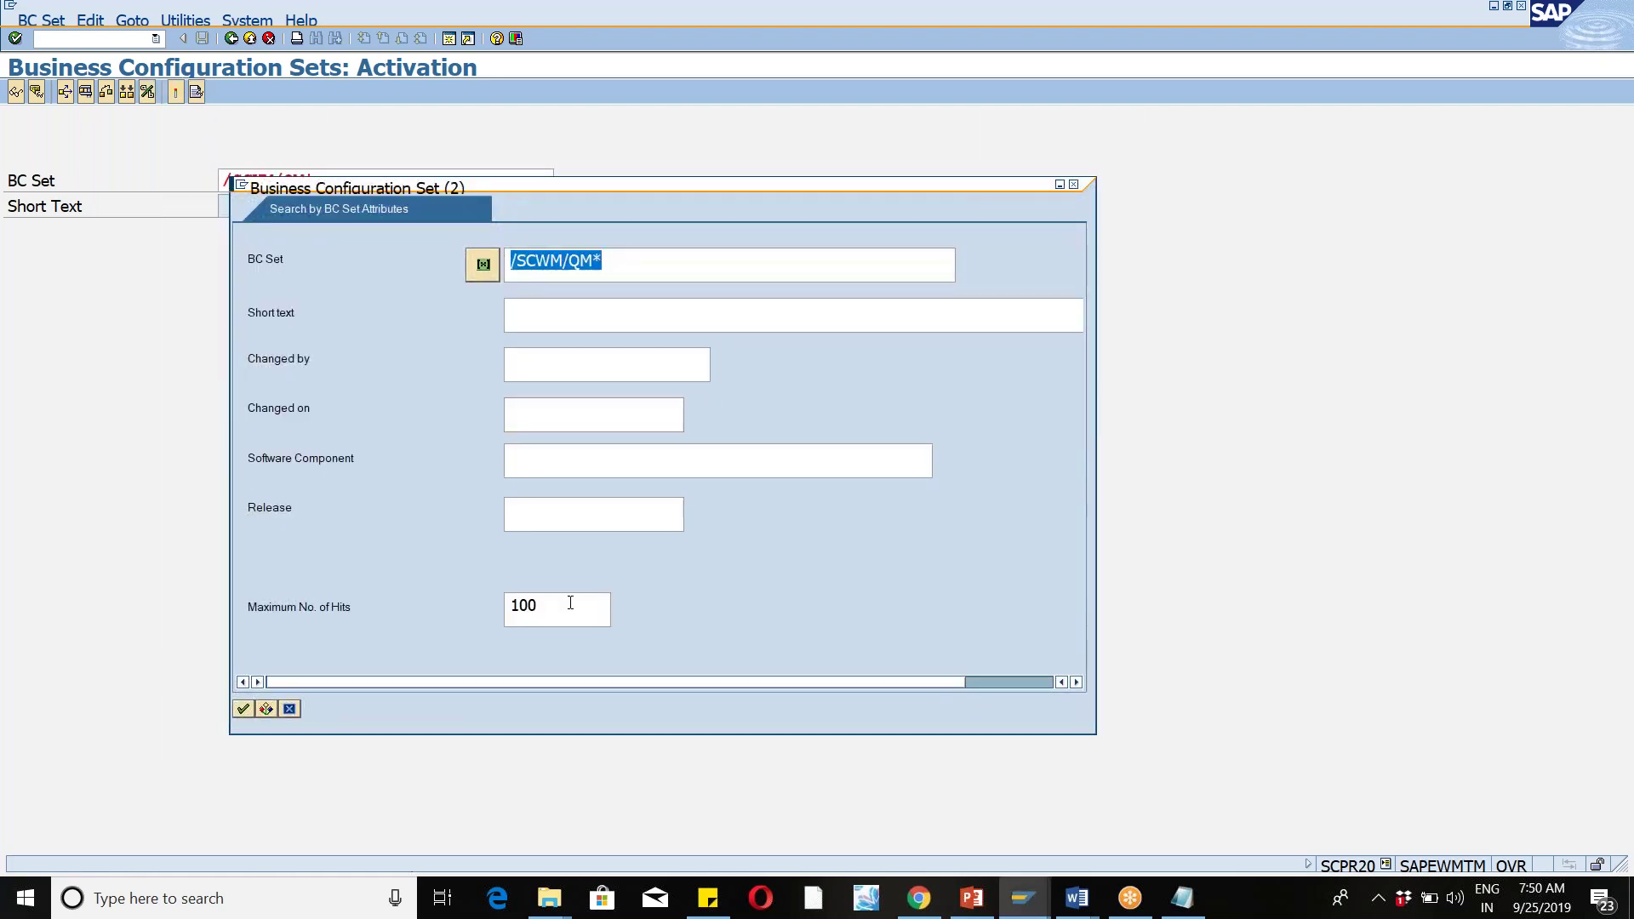
pyautogui.click(570, 603)
pyautogui.press('BackSpace')
pyautogui.press('BackSpace')
pyautogui.press('BackSpace')
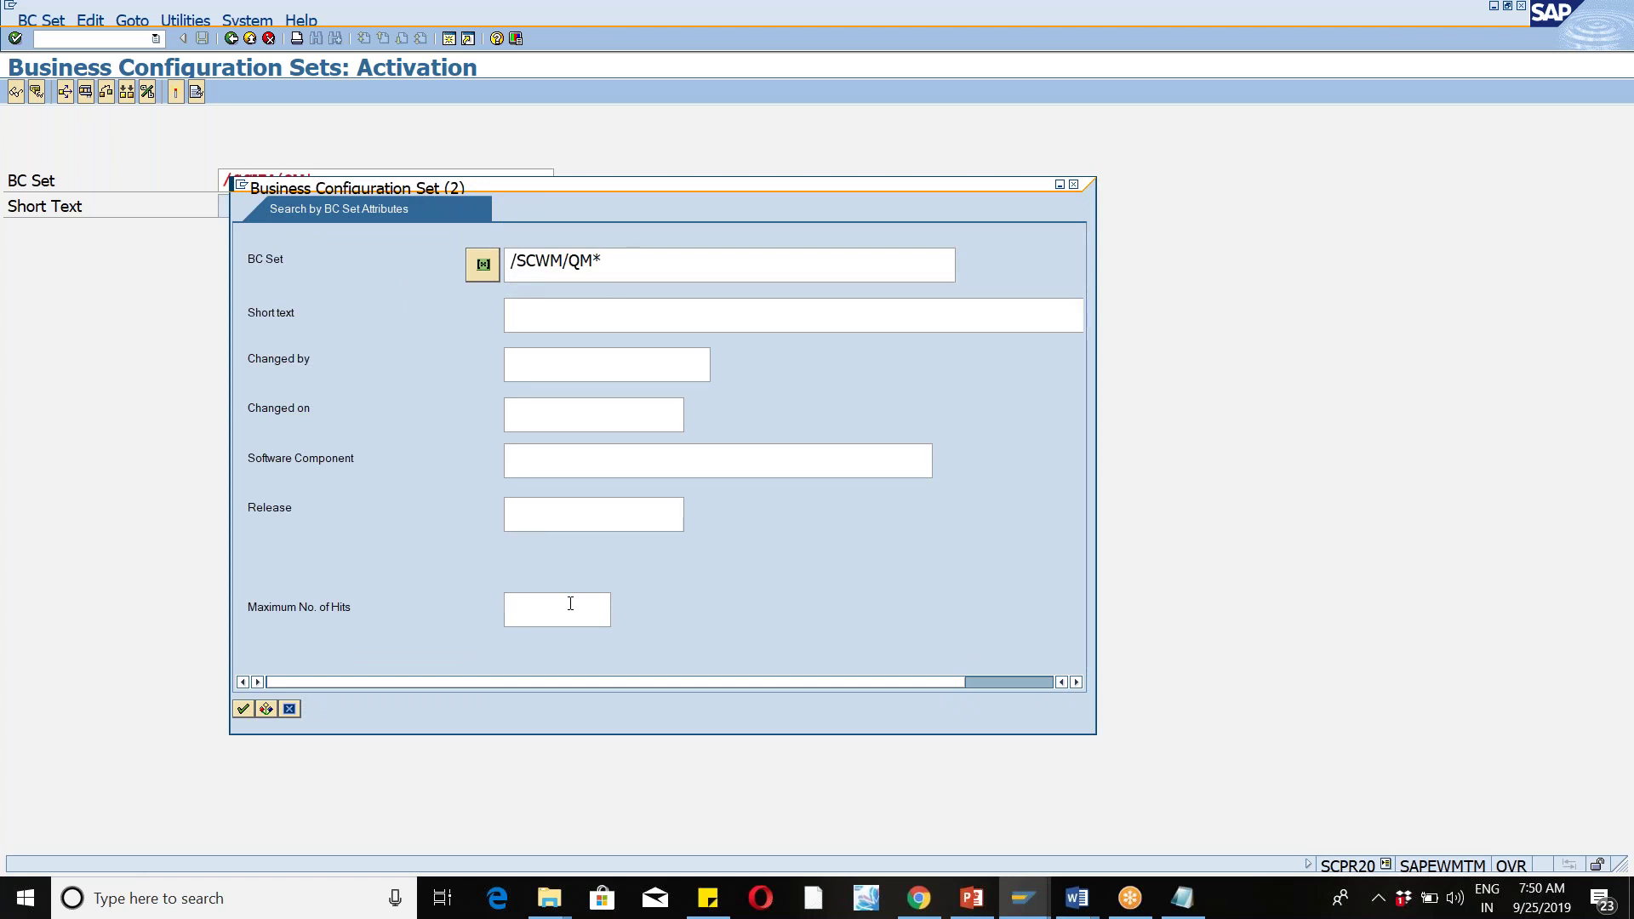
pyautogui.write('999')
pyautogui.press('Return')
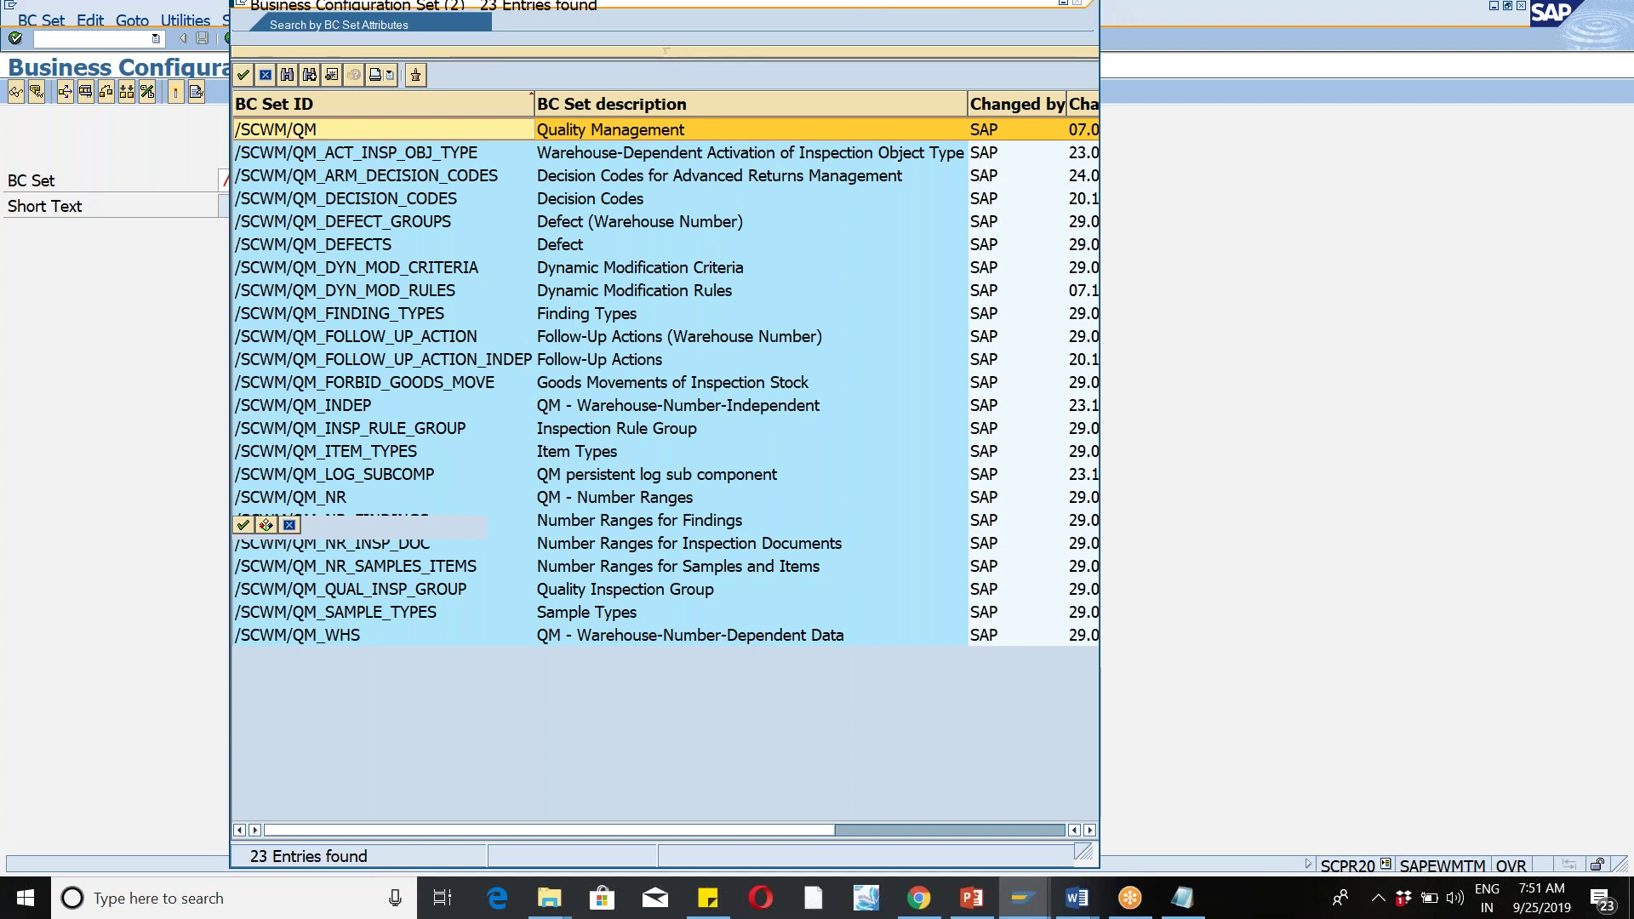
pyautogui.click(265, 76)
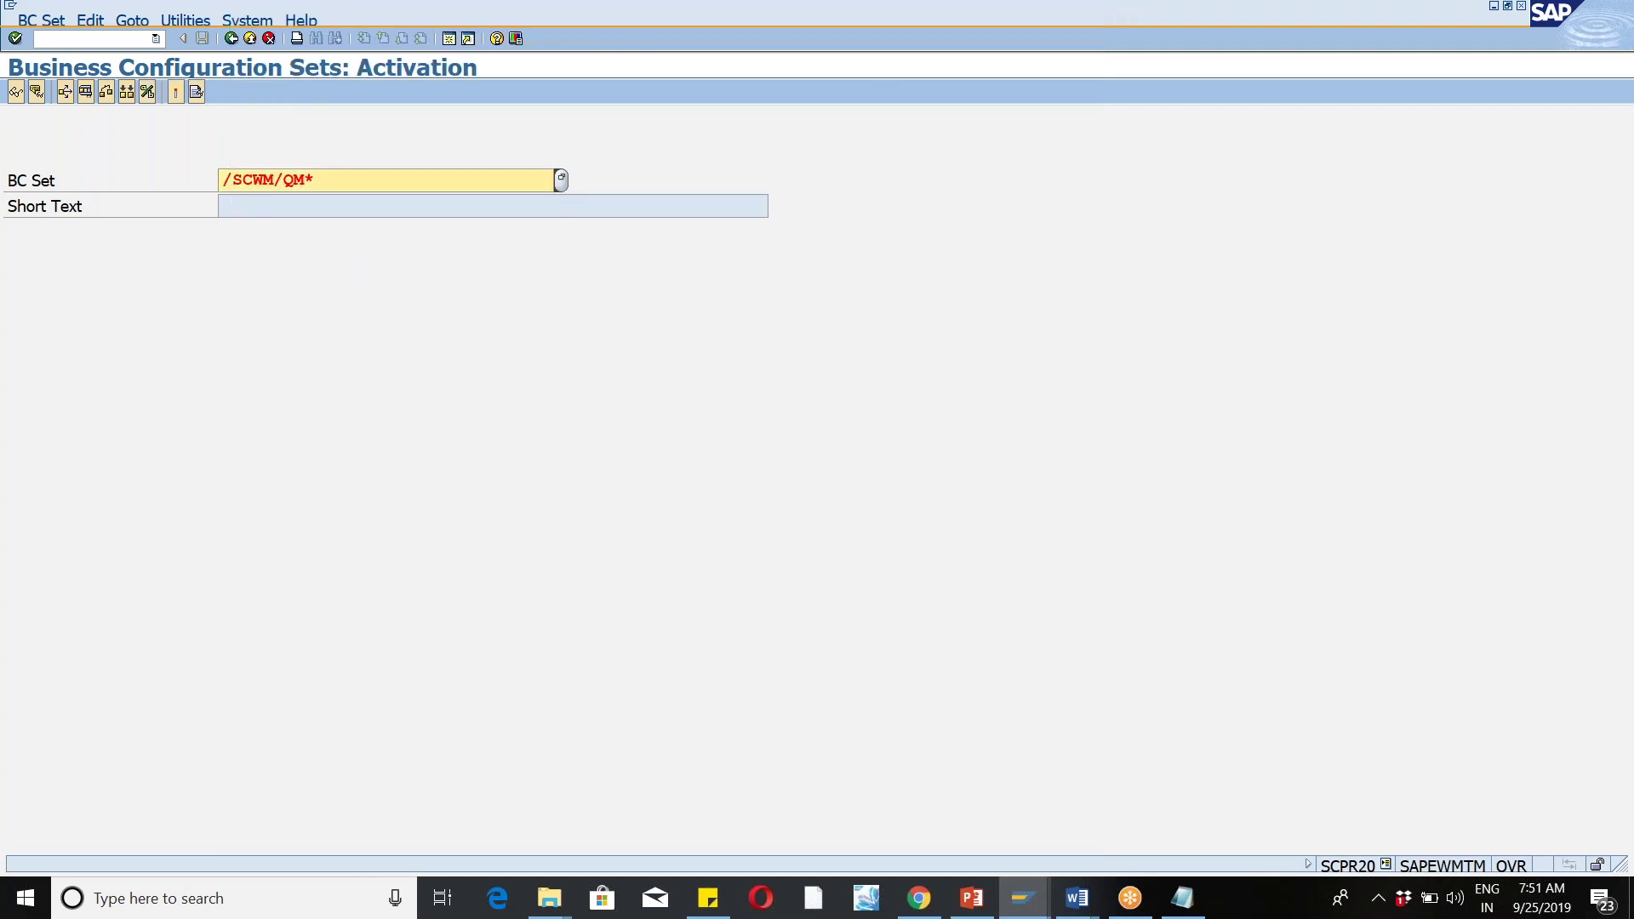
# Step: Switch to transaction SPRO with /nspro and display the SAP Reference IMG
pyautogui.click(102, 40)
pyautogui.write('/ns')
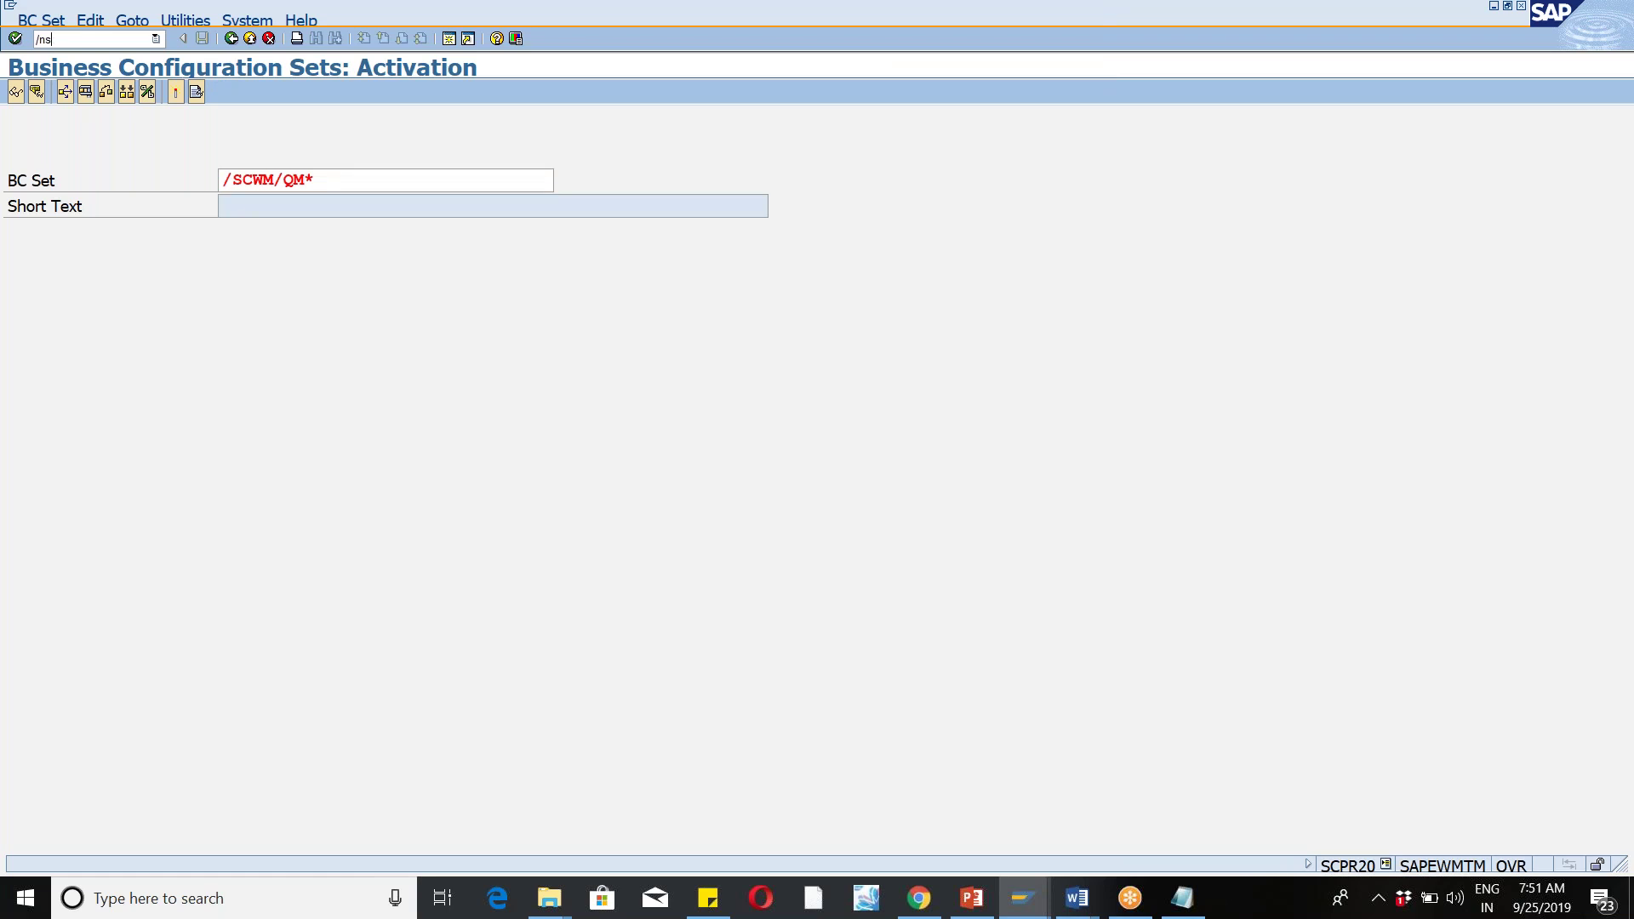
pyautogui.write('cro')
pyautogui.press('Return')
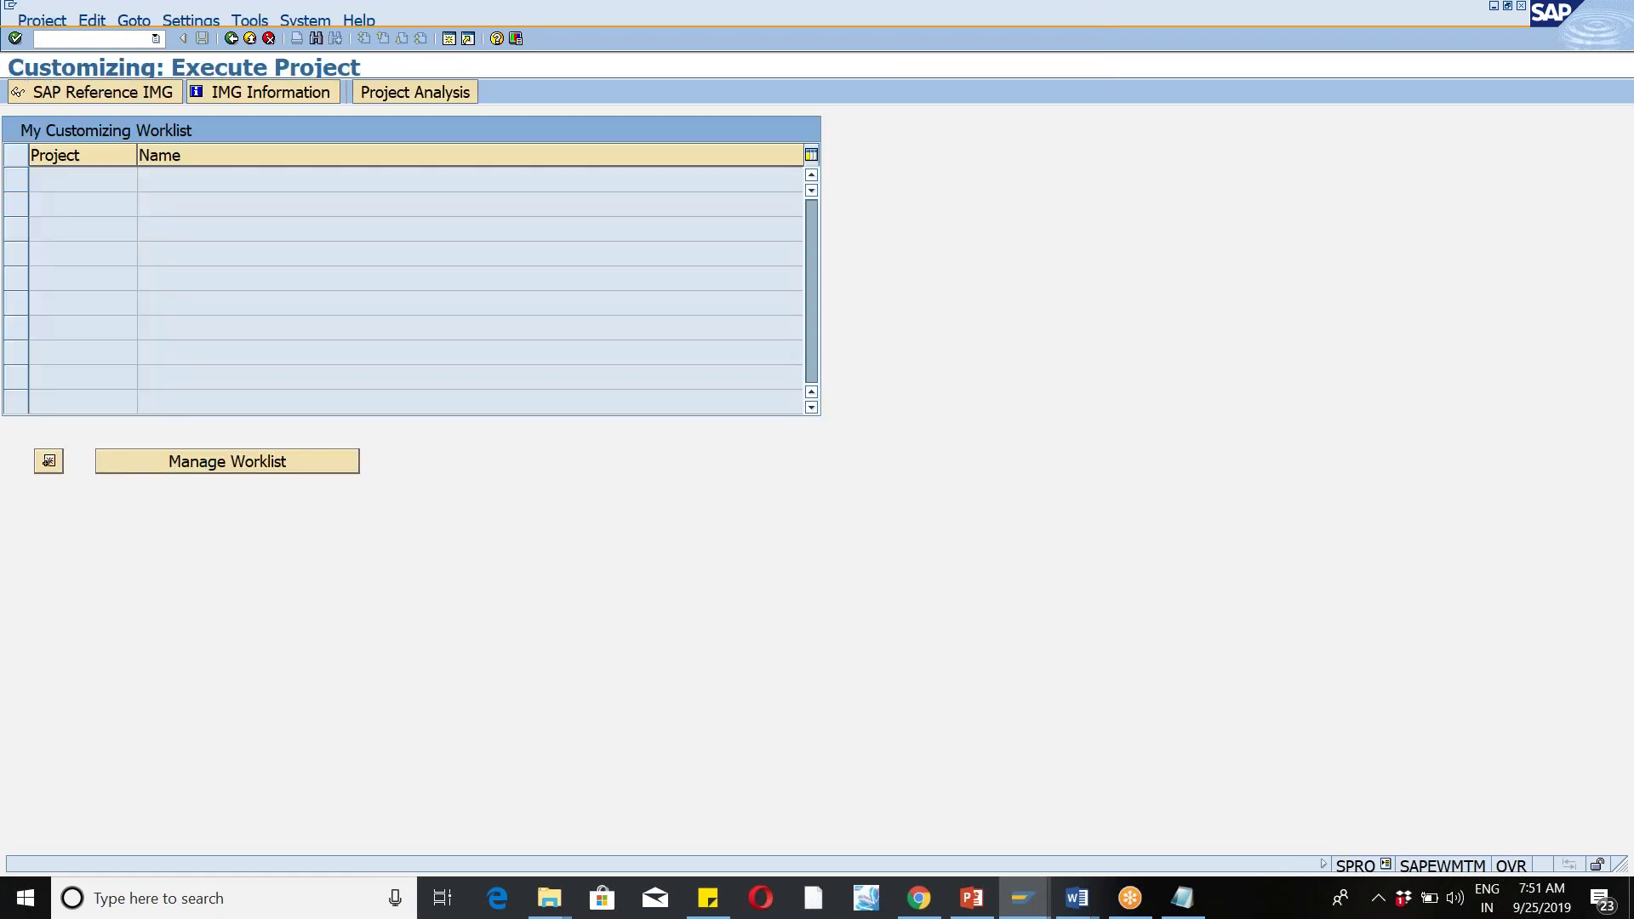
pyautogui.click(117, 94)
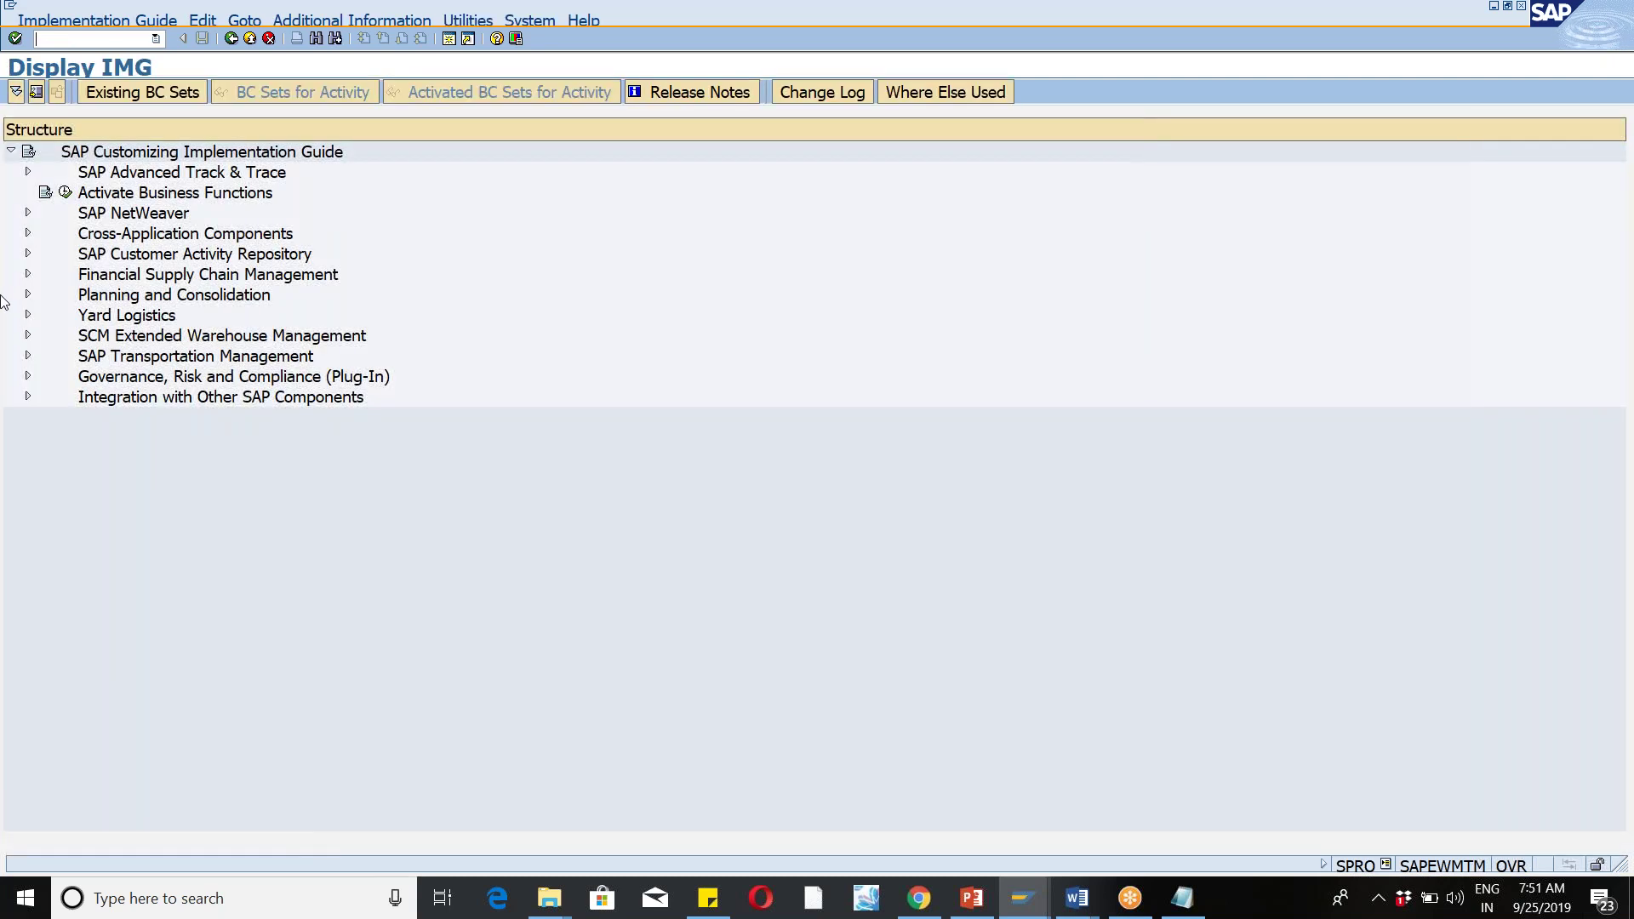
# Step: Expand SCM Extended Warehouse Management down to Quality Management under the Cross-Process Settings of Extended Warehouse Management
pyautogui.click(28, 335)
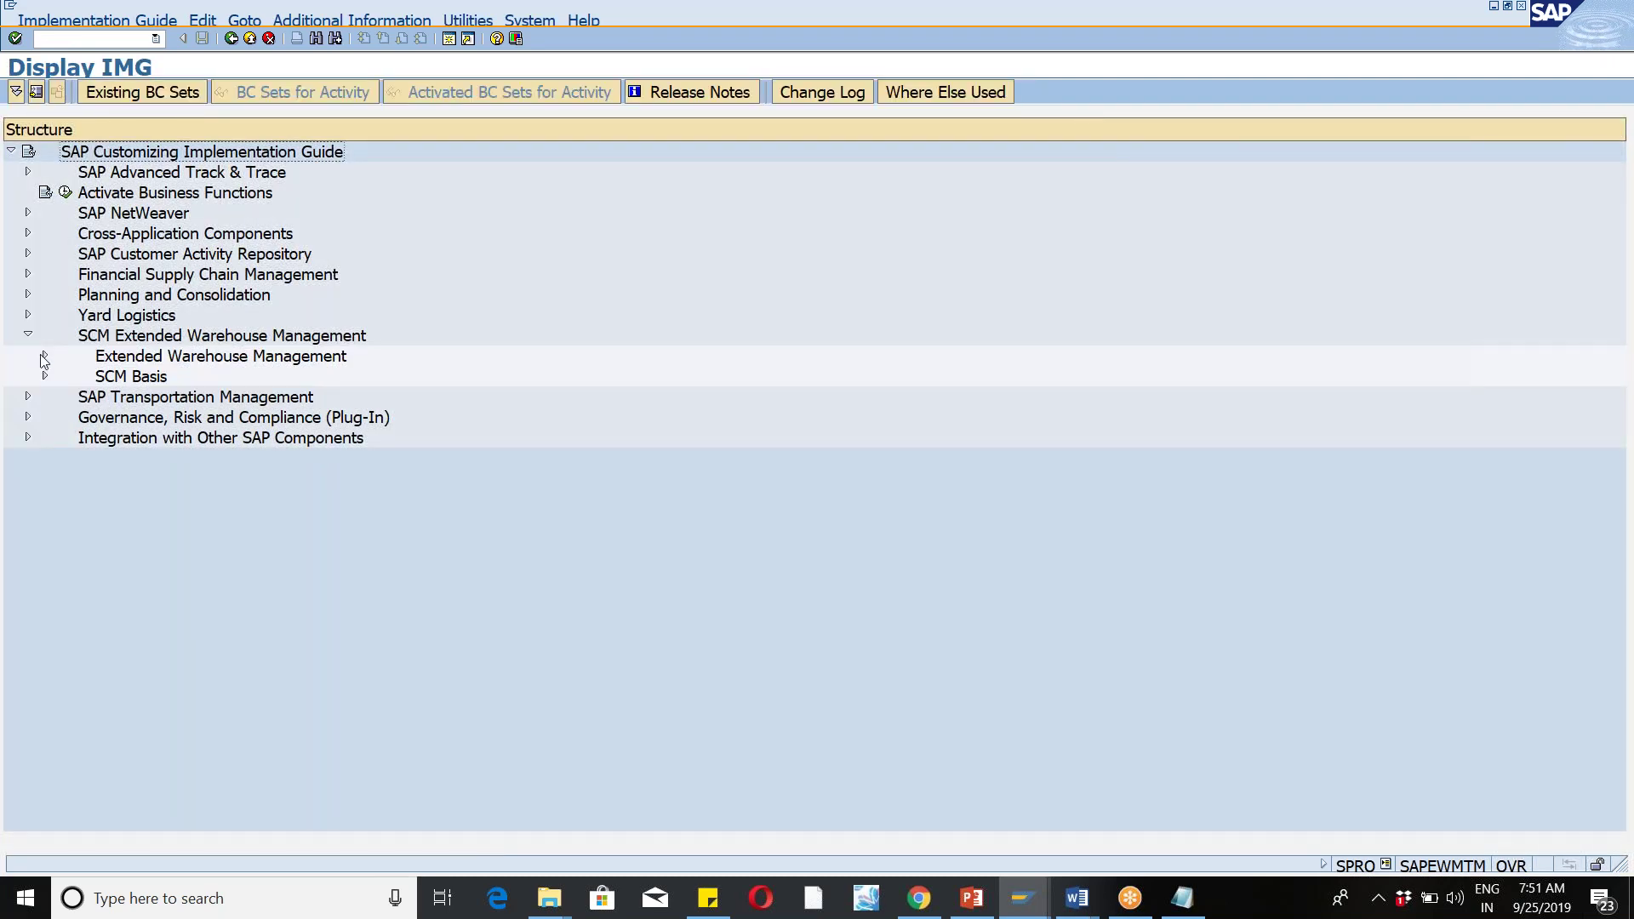
pyautogui.click(44, 357)
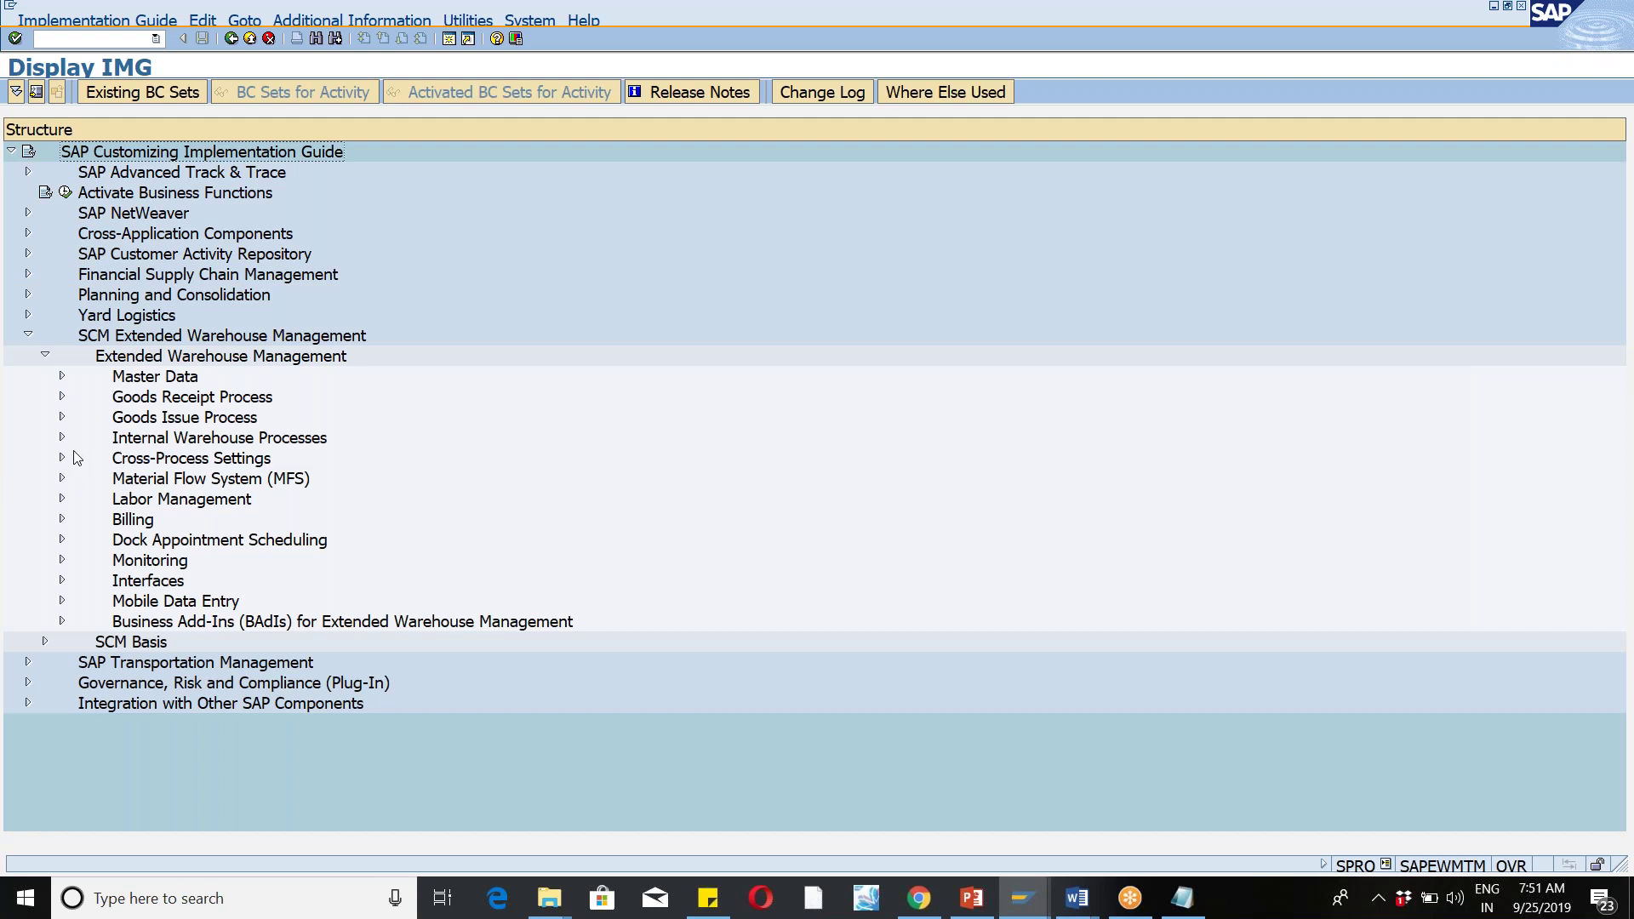
pyautogui.click(62, 437)
pyautogui.click(61, 438)
pyautogui.click(62, 459)
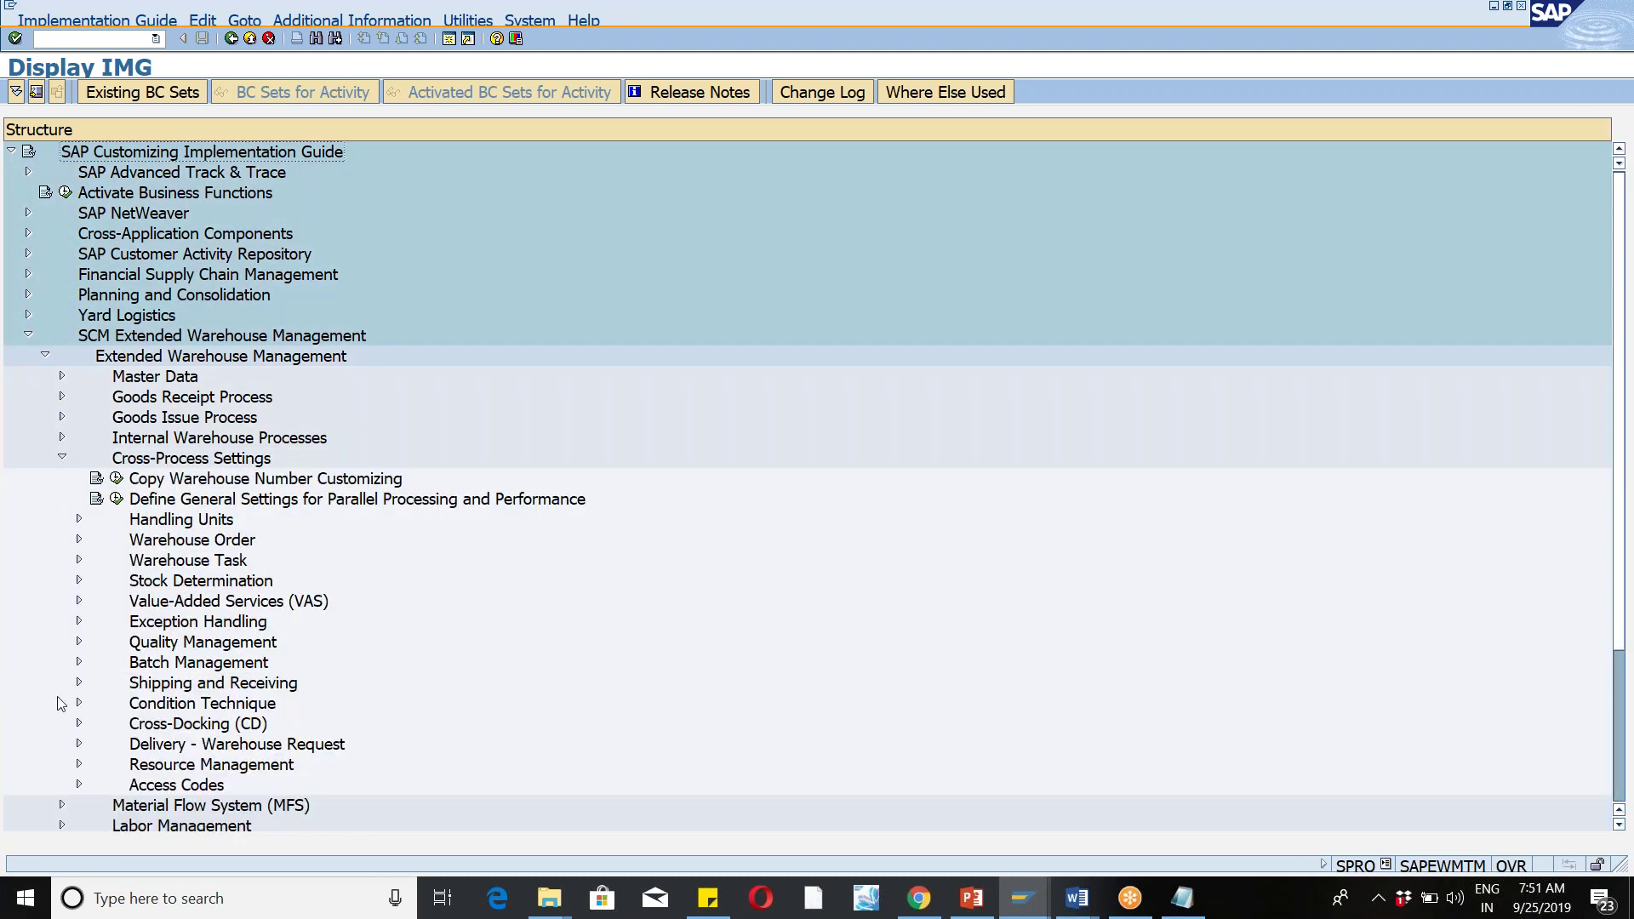
pyautogui.click(79, 642)
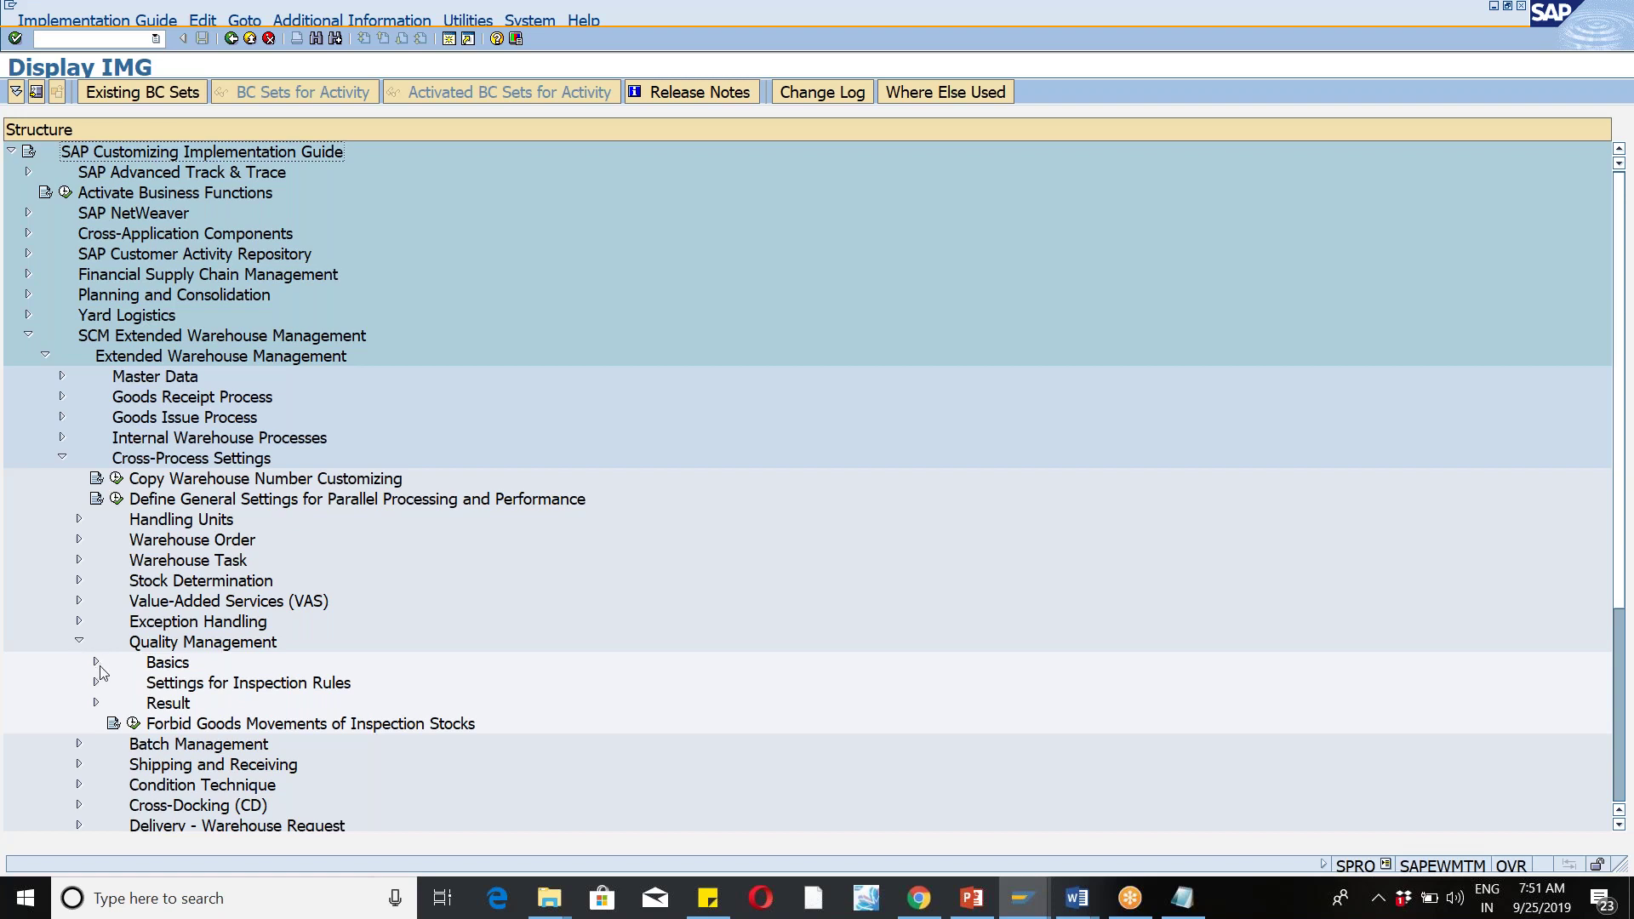
# Step: Open Generate Inspection Object Types Version under the Quality Management Basics and acknowledge the information messages
pyautogui.click(96, 663)
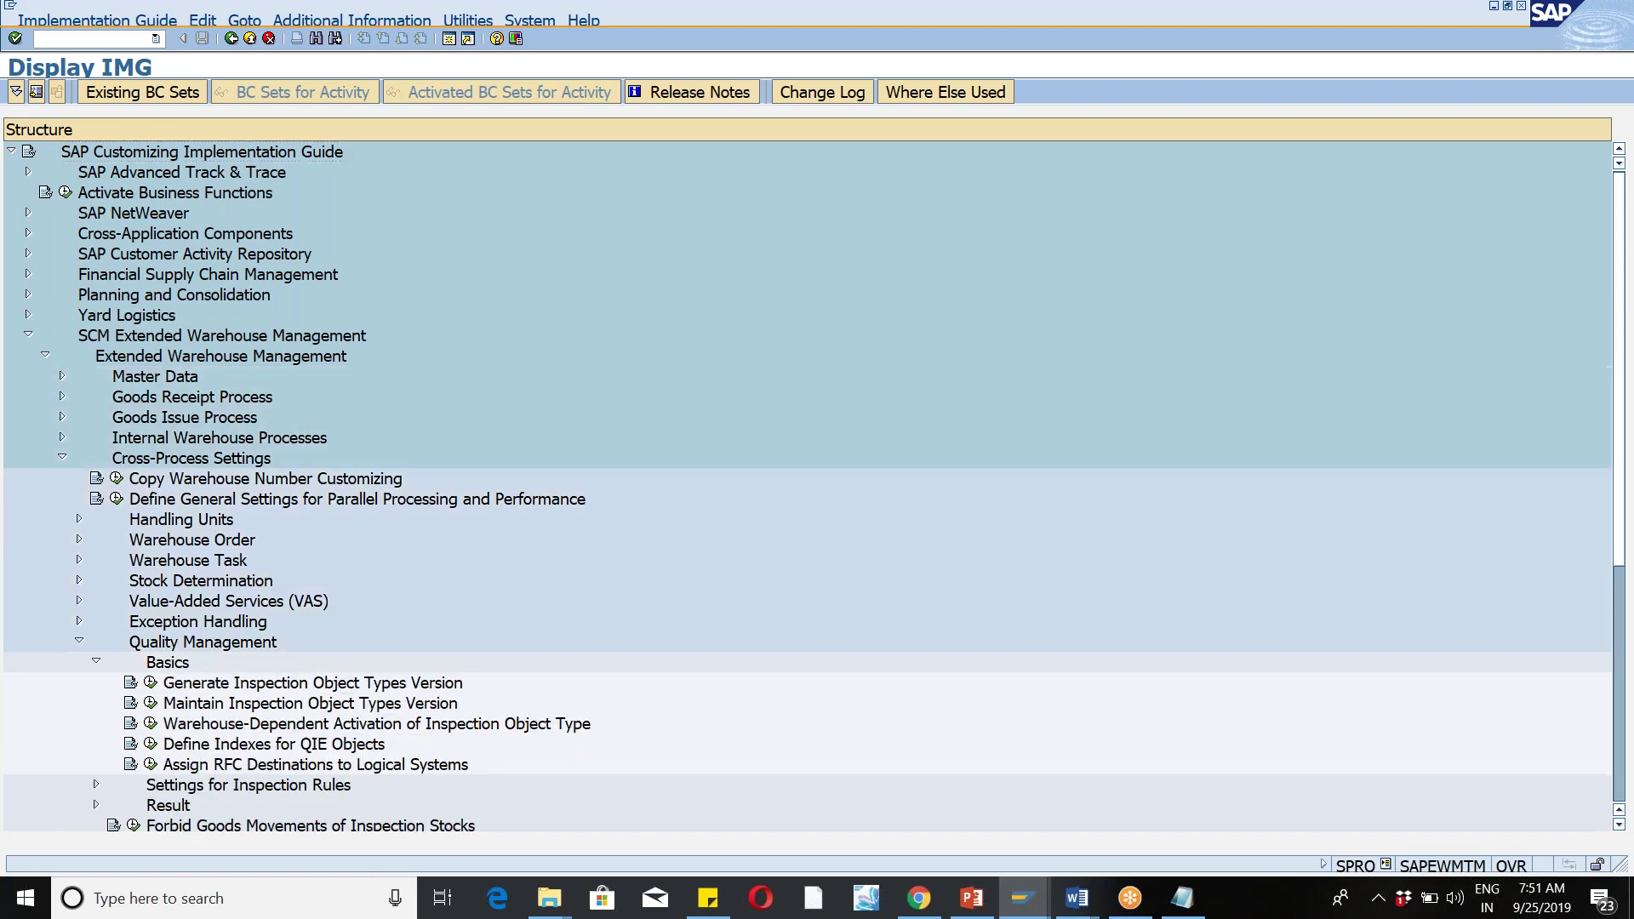
pyautogui.click(153, 683)
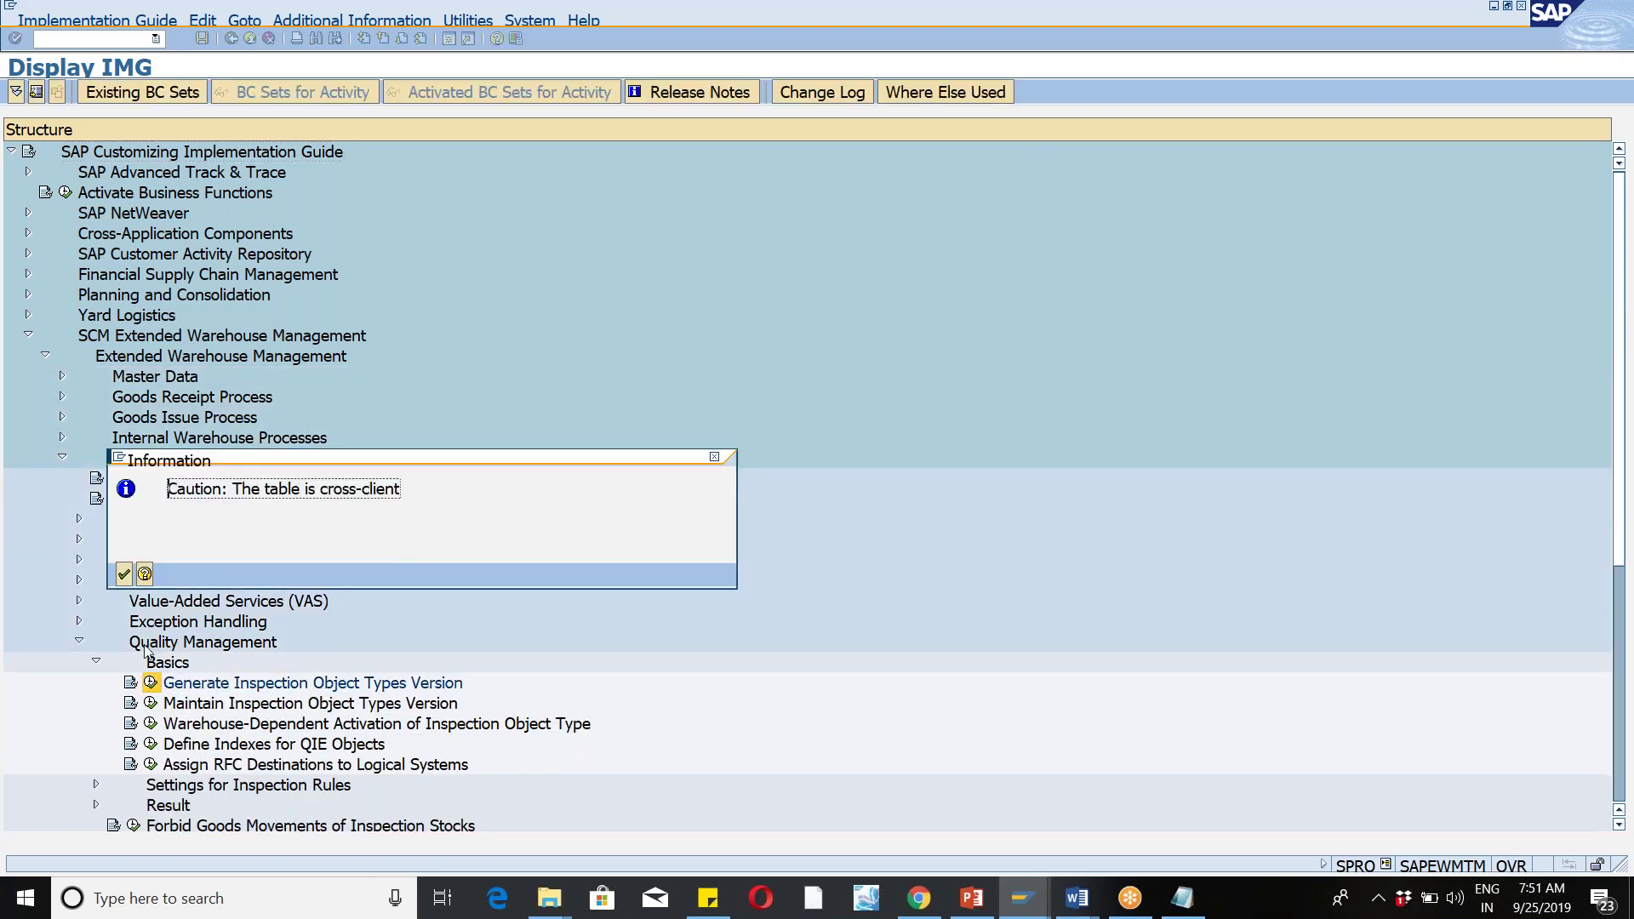
pyautogui.click(124, 574)
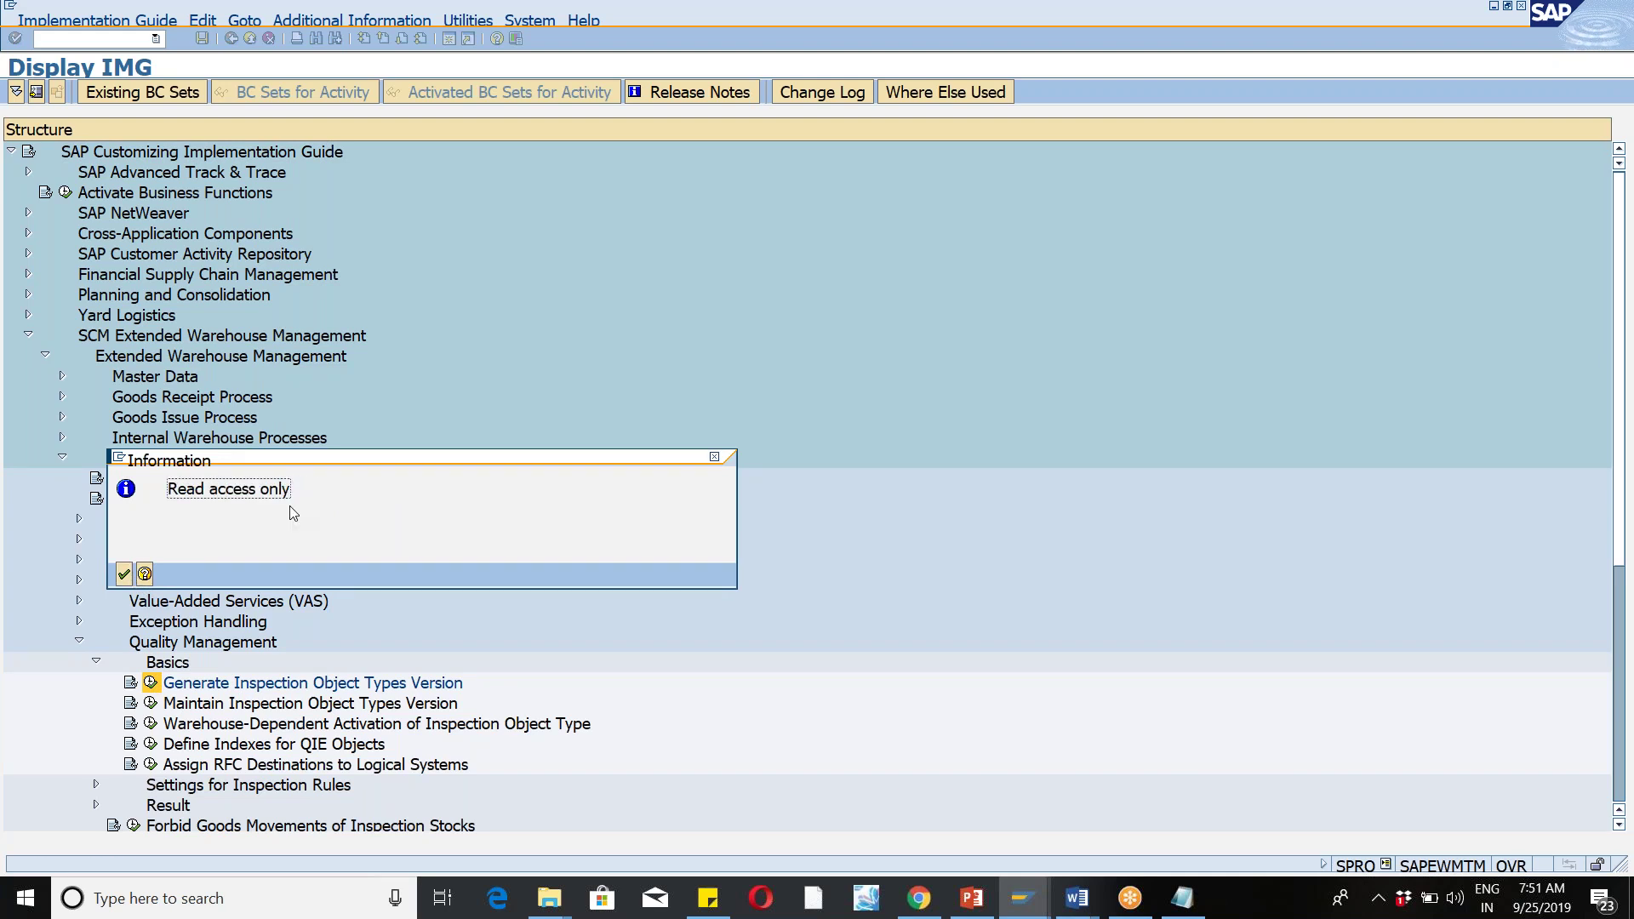
pyautogui.click(125, 574)
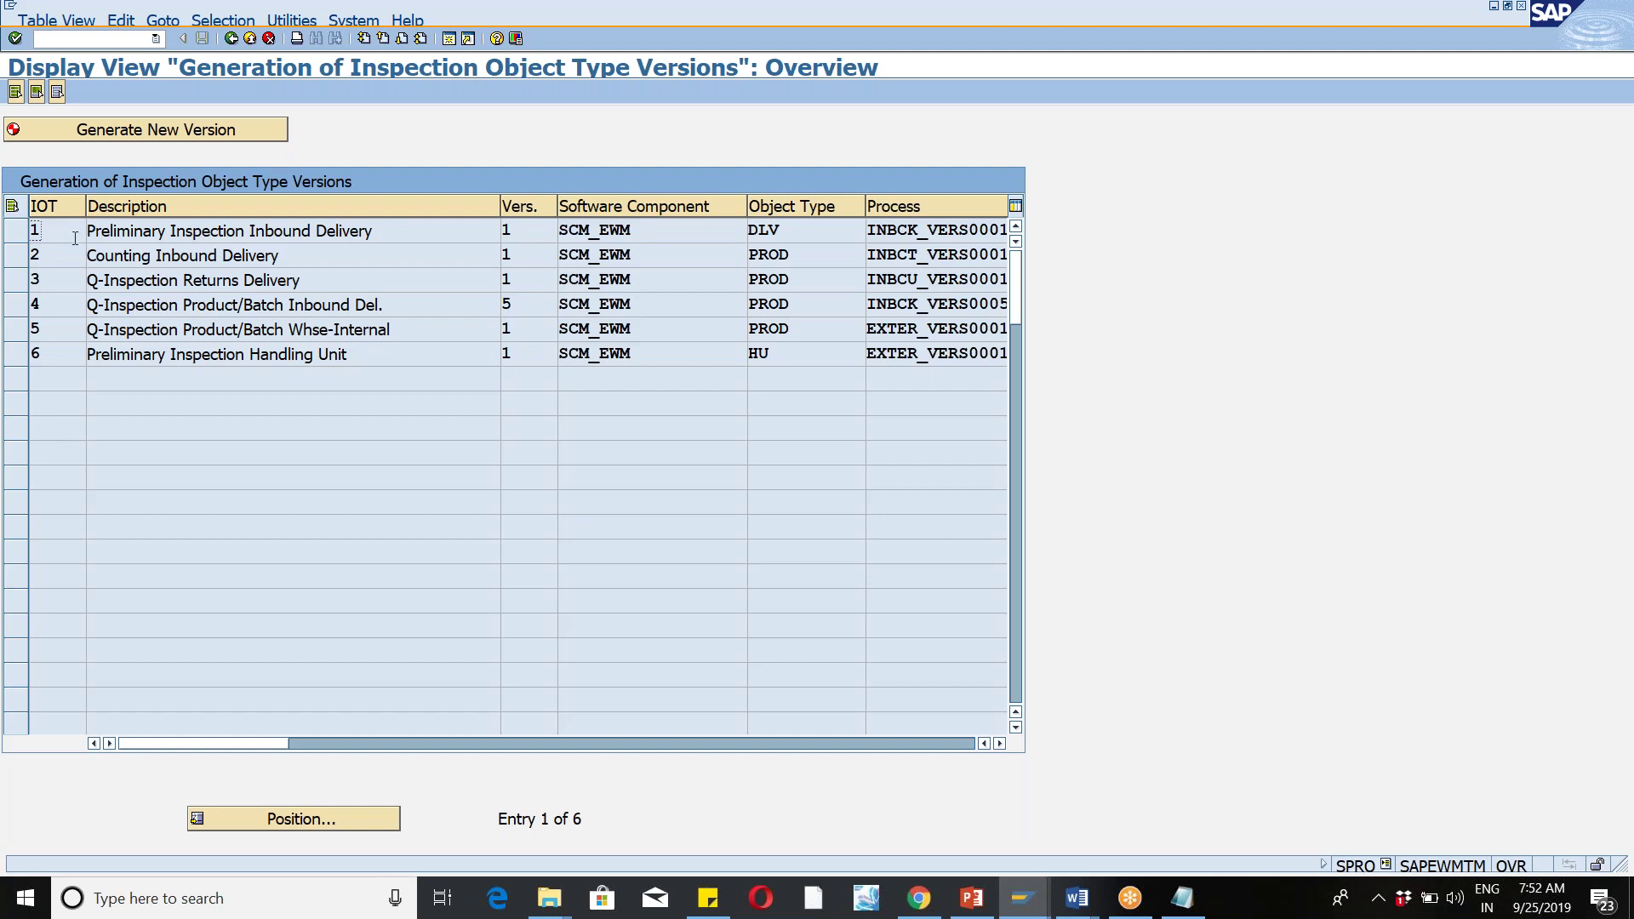
# Step: Review the inspection object types and their versions, focusing on Q-Inspection Product/Batch Inbound Del., and return to the IMG
pyautogui.click(11, 238)
pyautogui.click(12, 241)
pyautogui.click(12, 260)
pyautogui.click(12, 260)
pyautogui.click(20, 284)
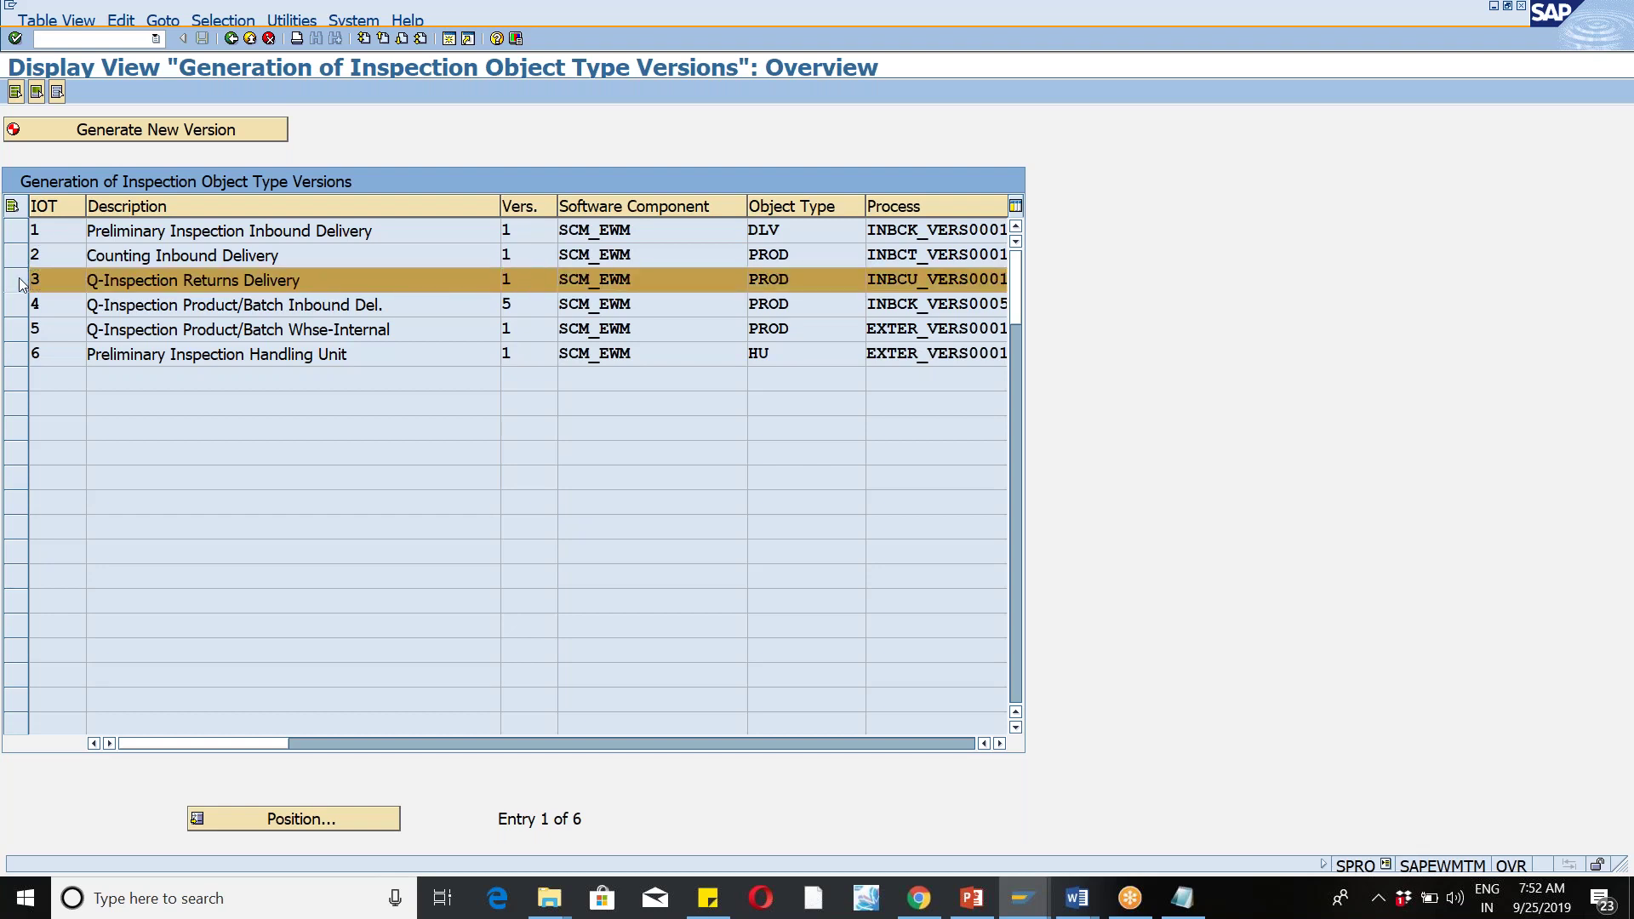
pyautogui.click(21, 284)
pyautogui.click(17, 305)
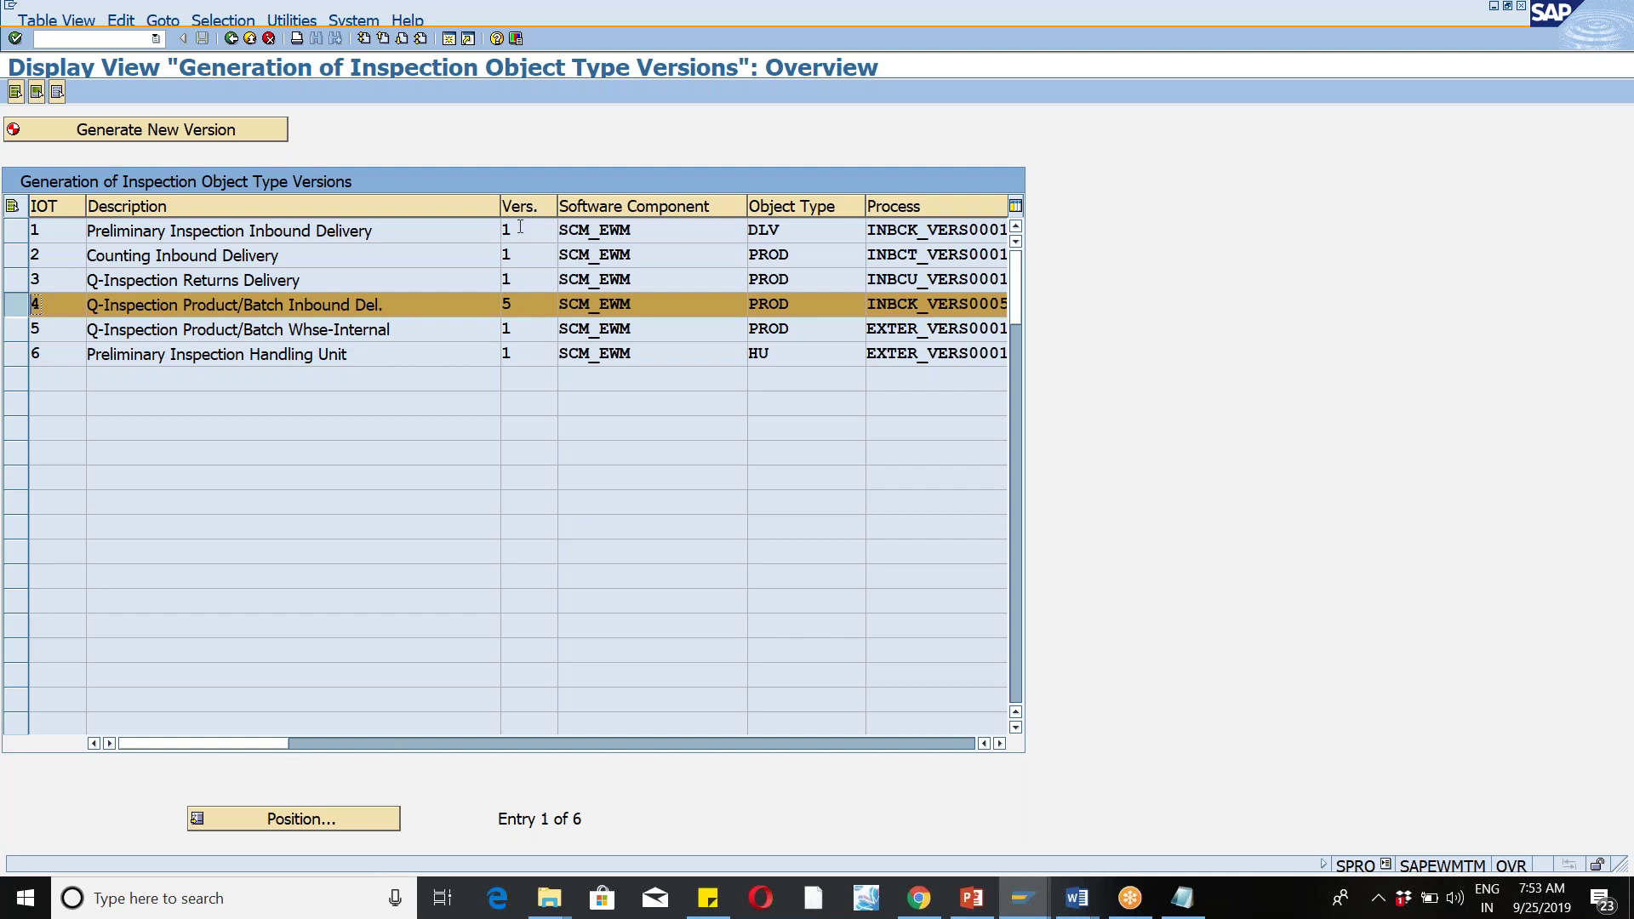
pyautogui.click(16, 311)
pyautogui.click(15, 311)
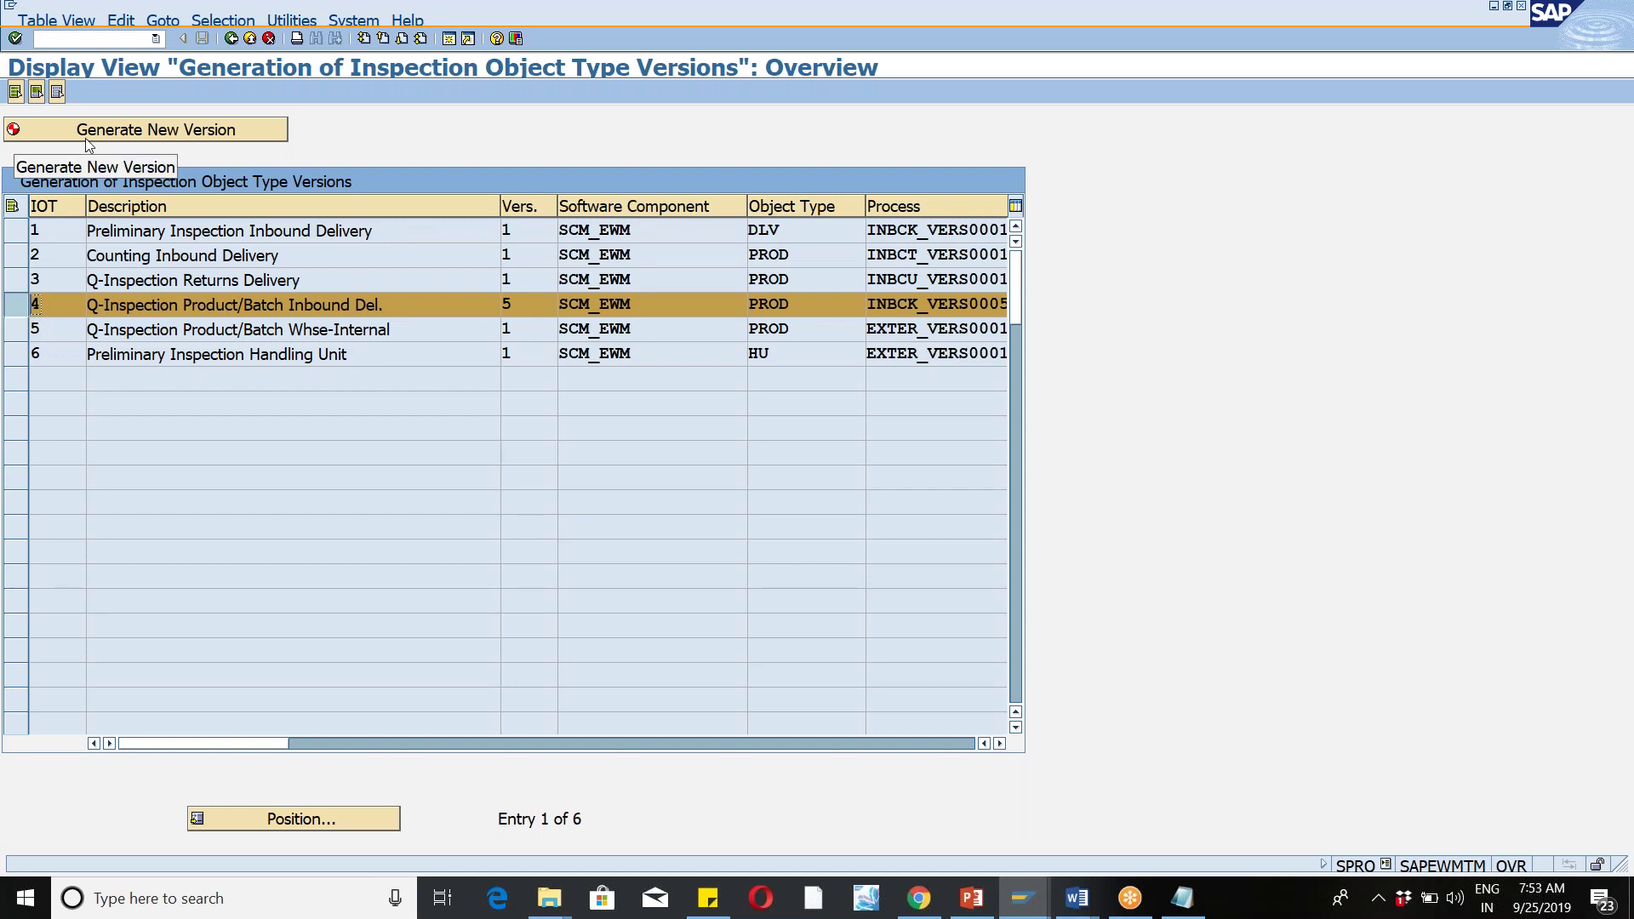
pyautogui.click(528, 300)
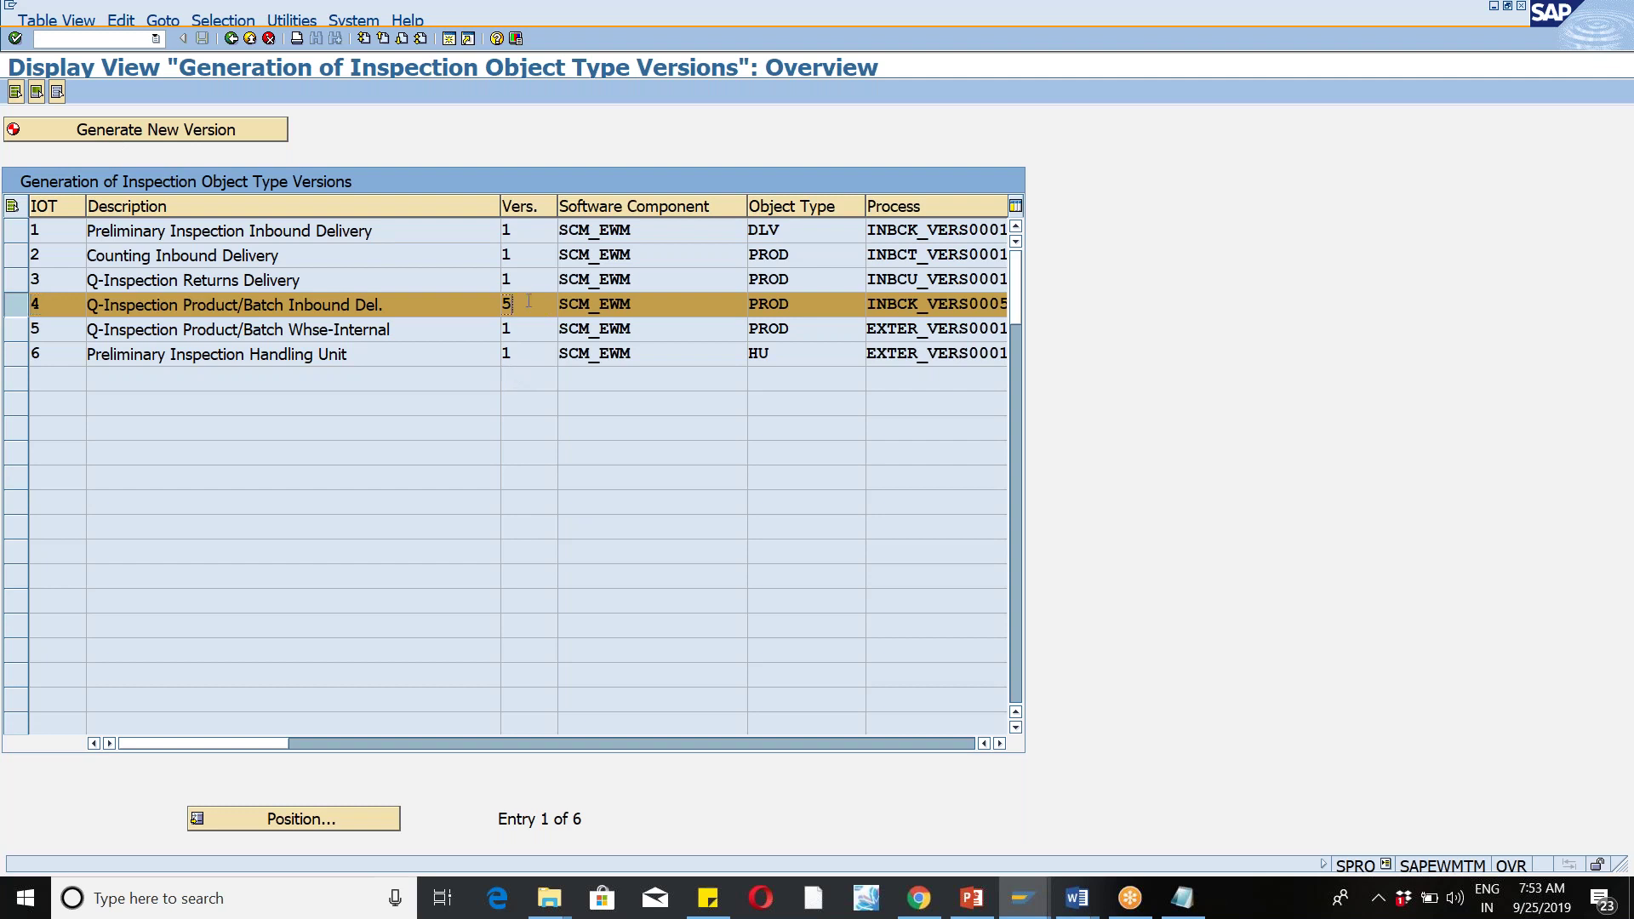
pyautogui.click(231, 39)
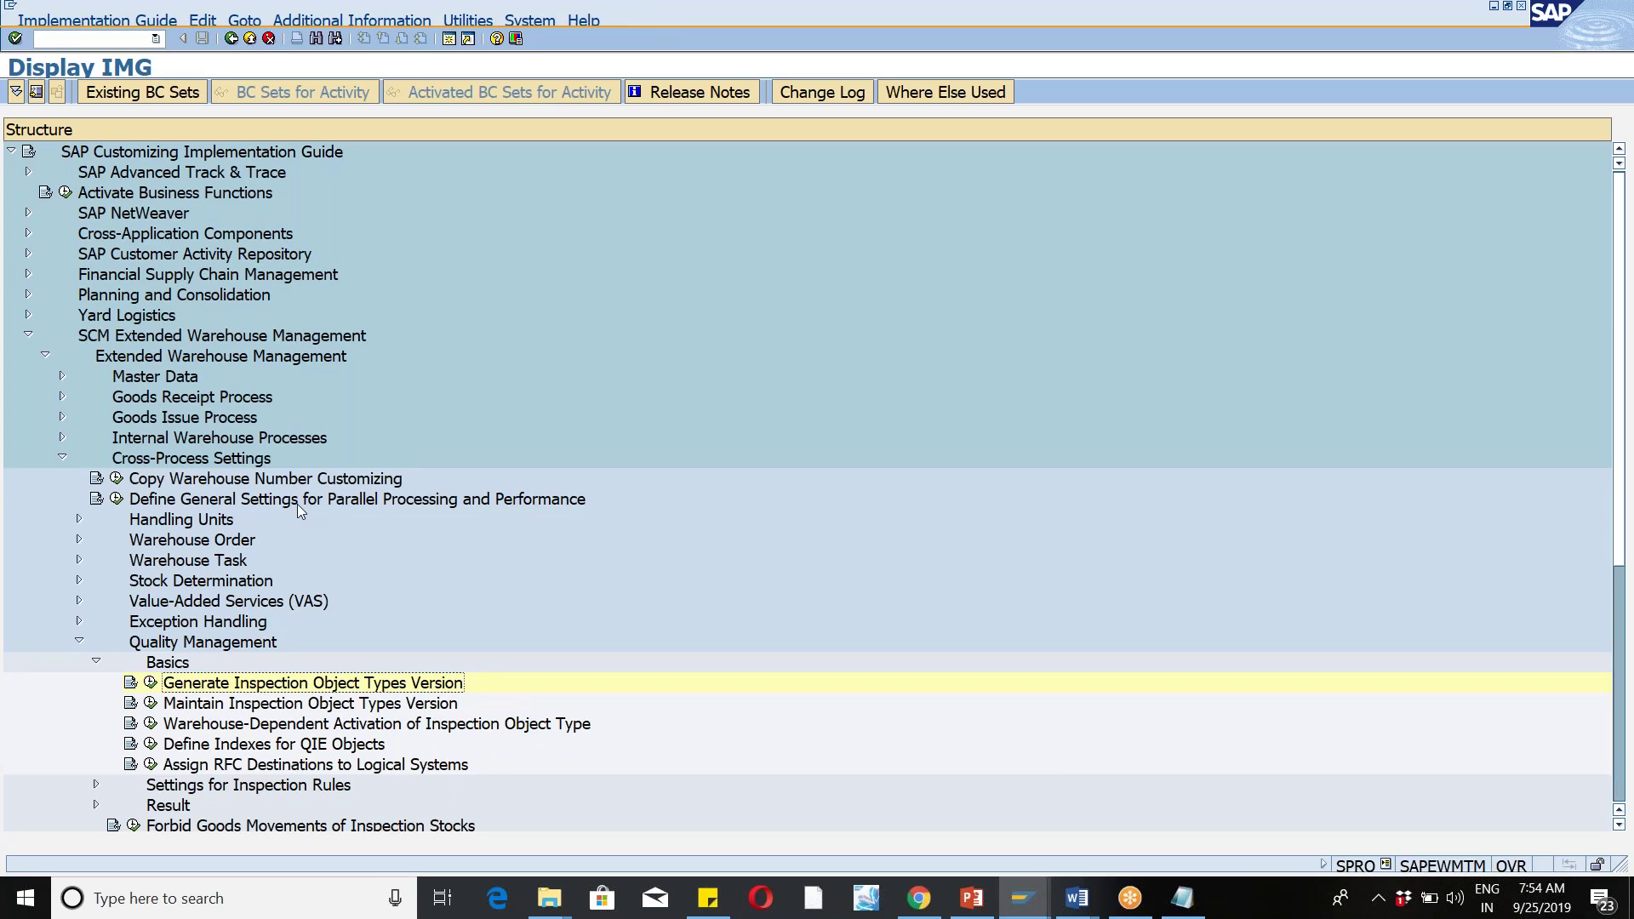
# Step: In Maintain Inspection Object Types Version, review the properties of version 4 of inspection object type 4, and return to the IMG
pyautogui.click(151, 703)
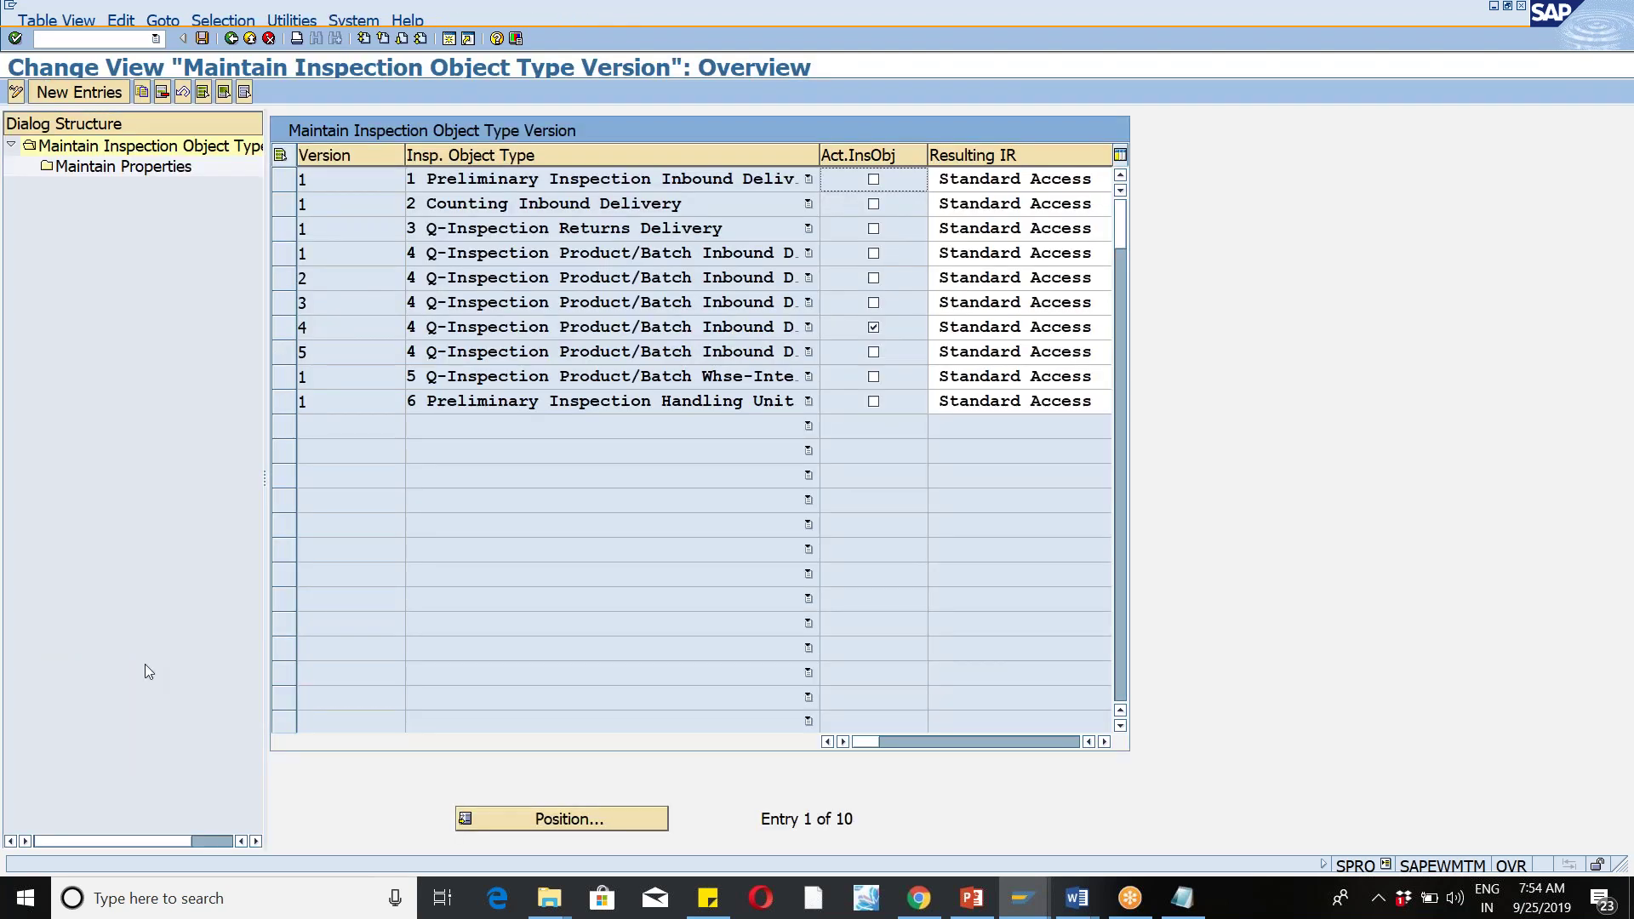
pyautogui.click(288, 327)
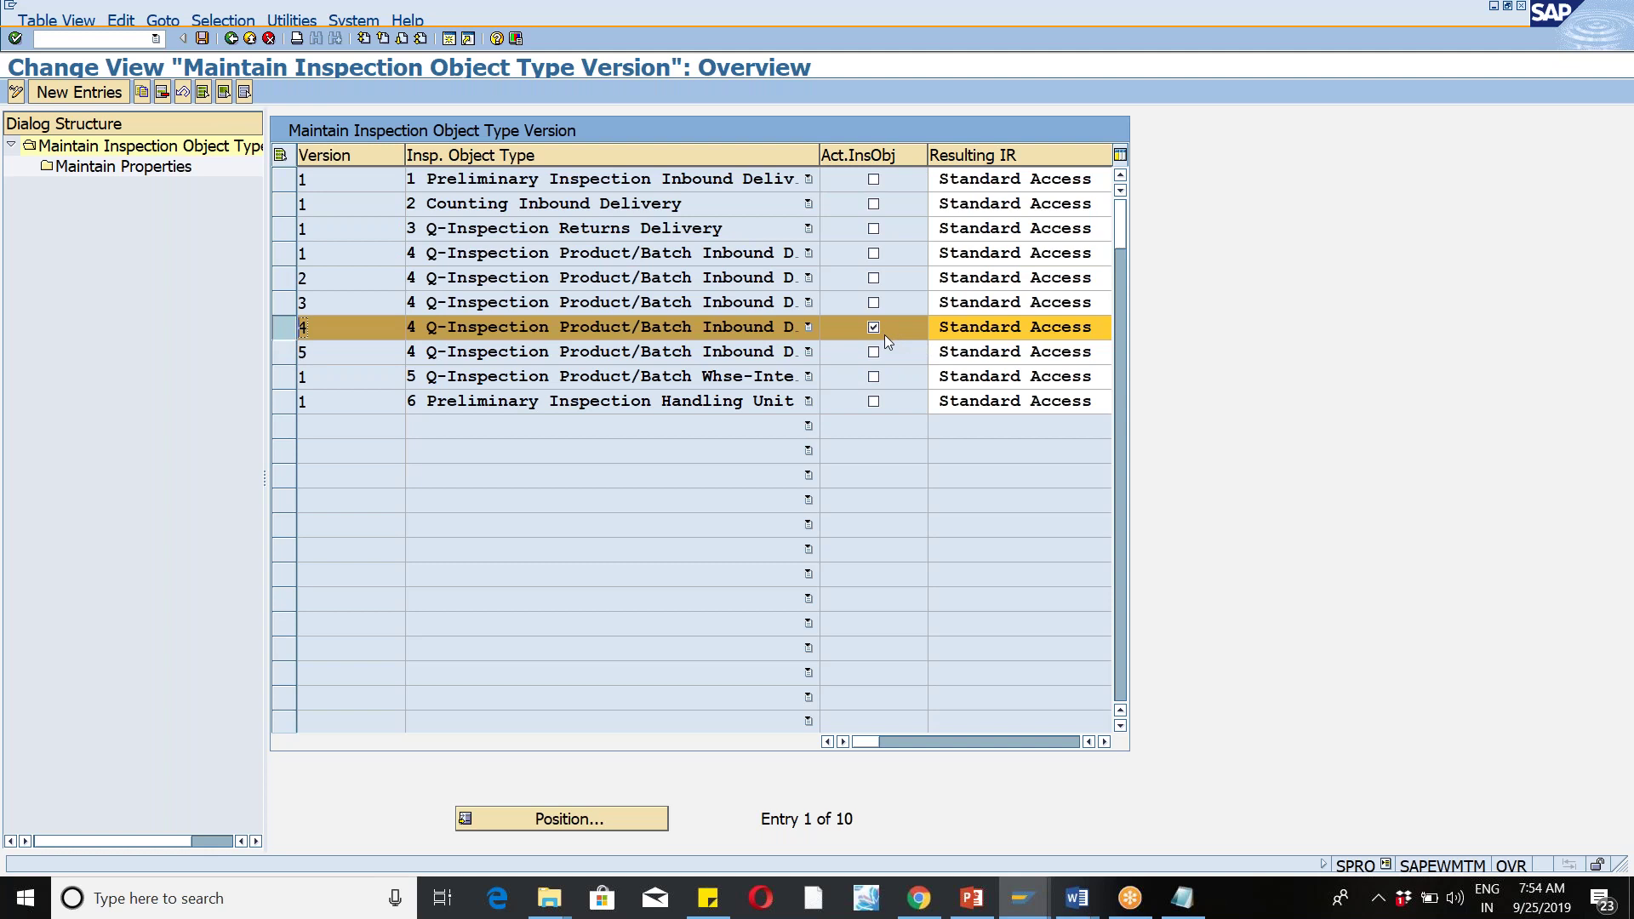
pyautogui.click(110, 167)
pyautogui.doubleClick(111, 166)
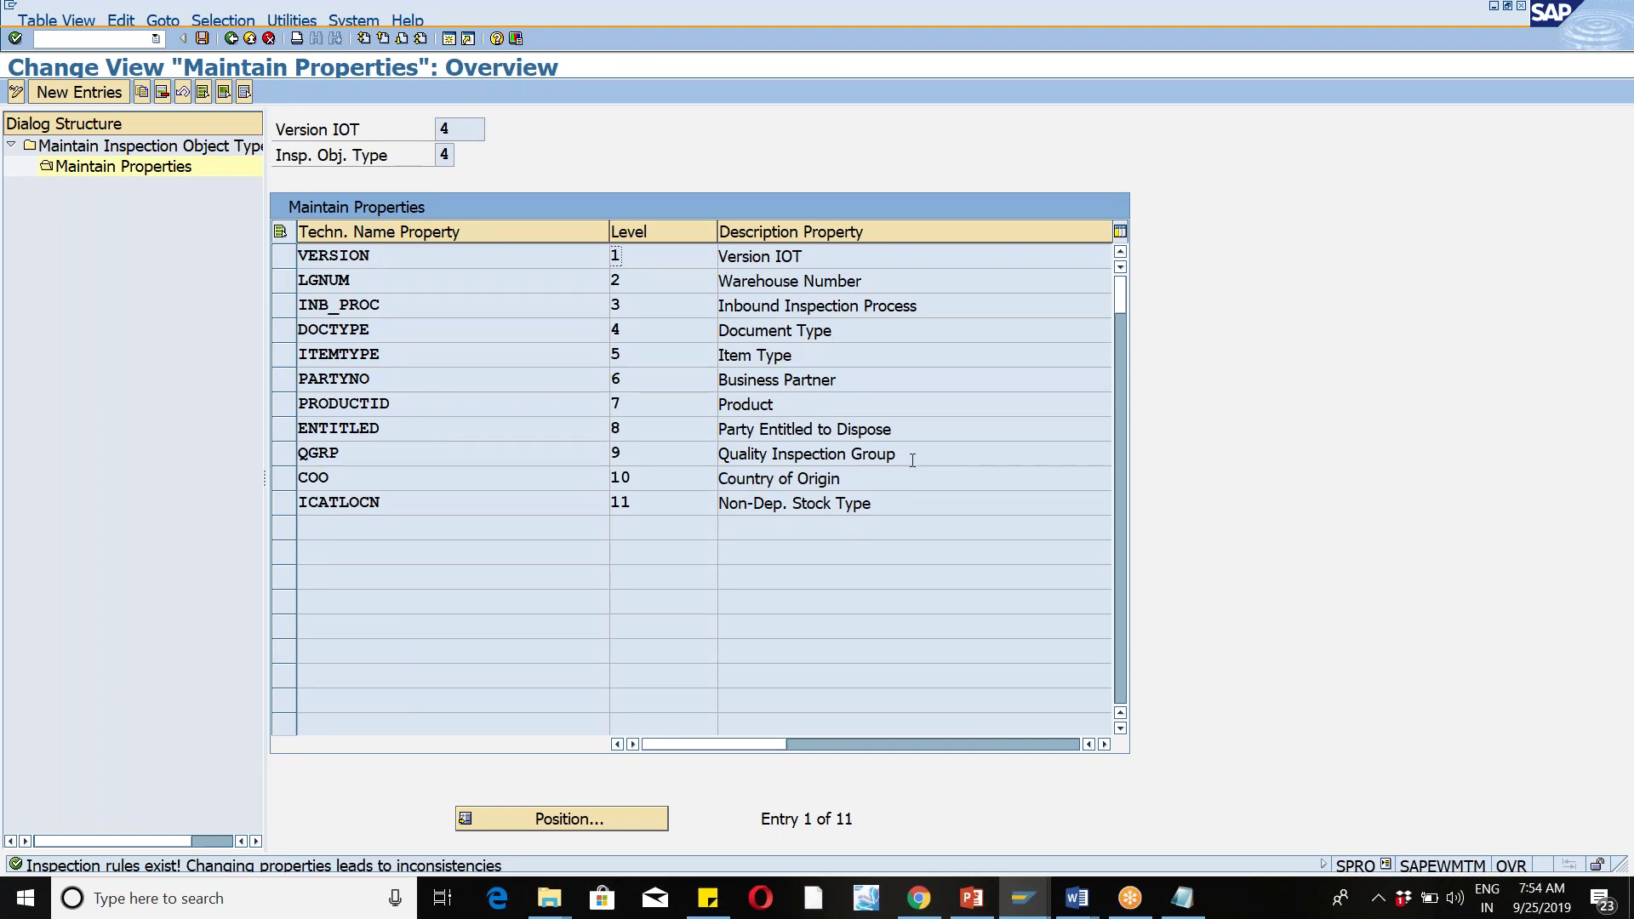
pyautogui.click(233, 42)
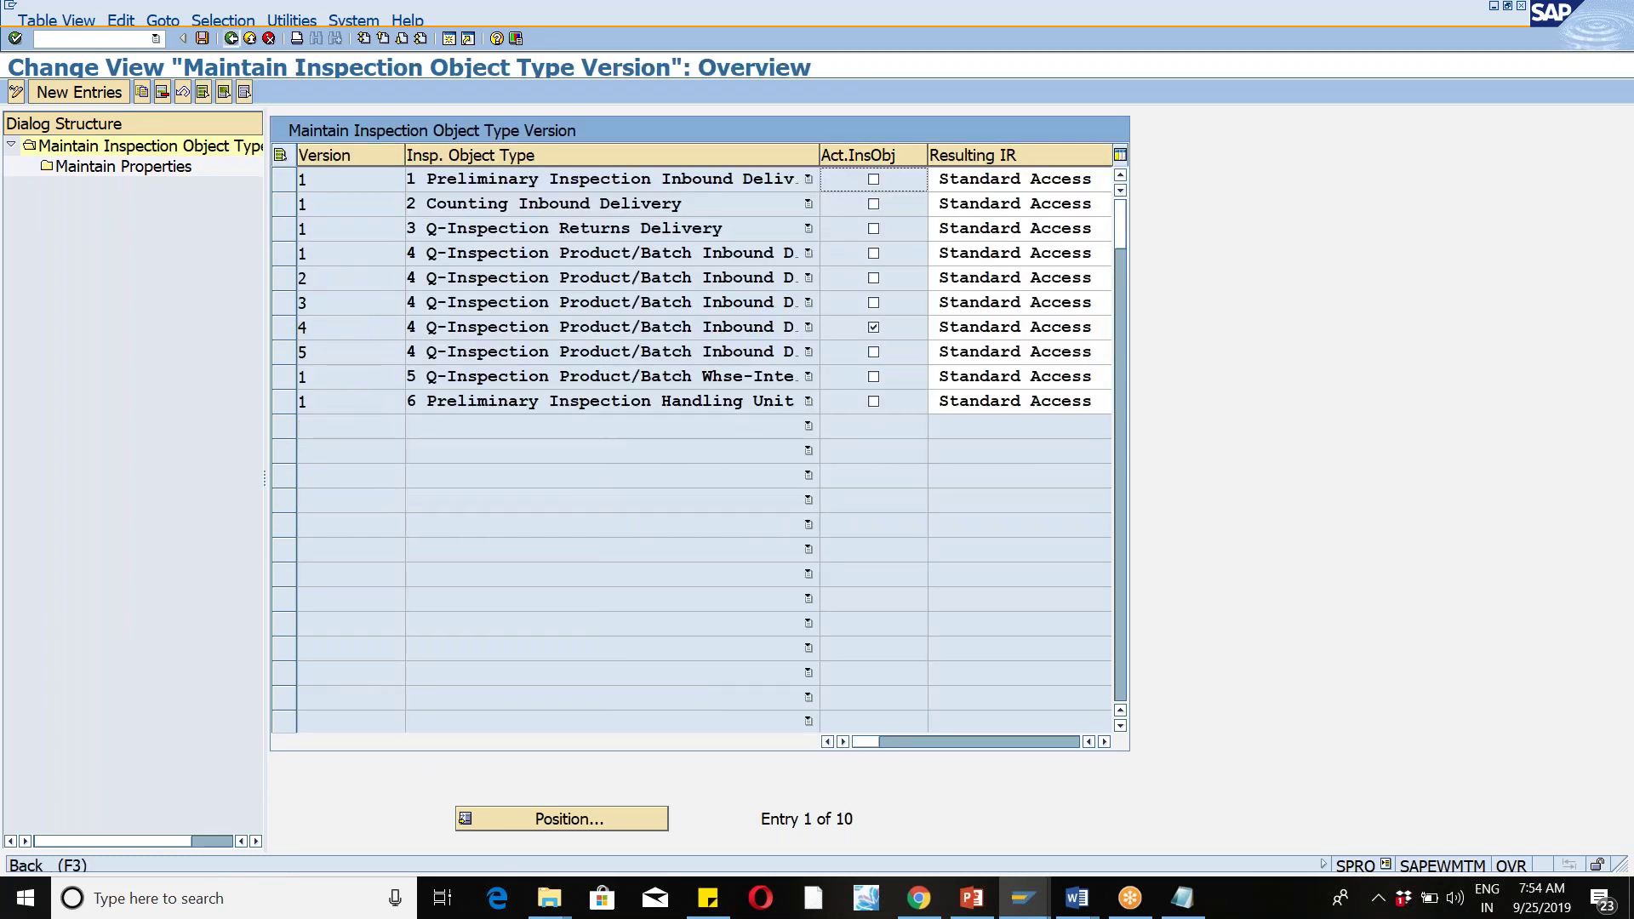
pyautogui.click(232, 40)
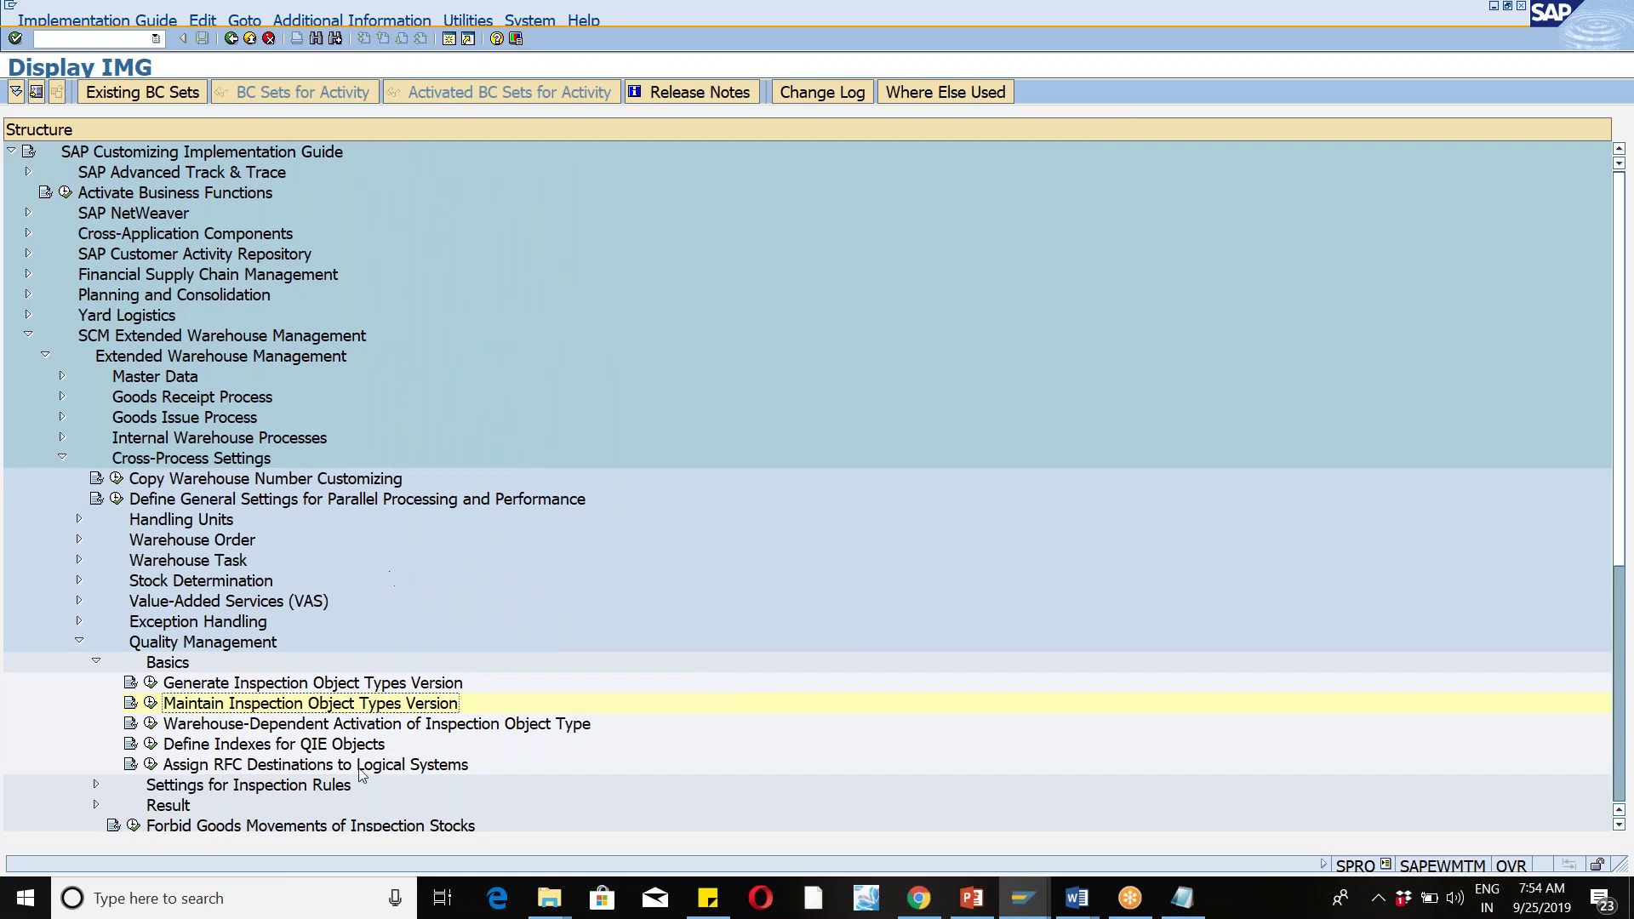
# Step: Review the WM15 entry for inspection object type 4 in Warehouse-Dependent Activation of Inspection Object Type, including its number range, and return to the IMG
pyautogui.click(150, 724)
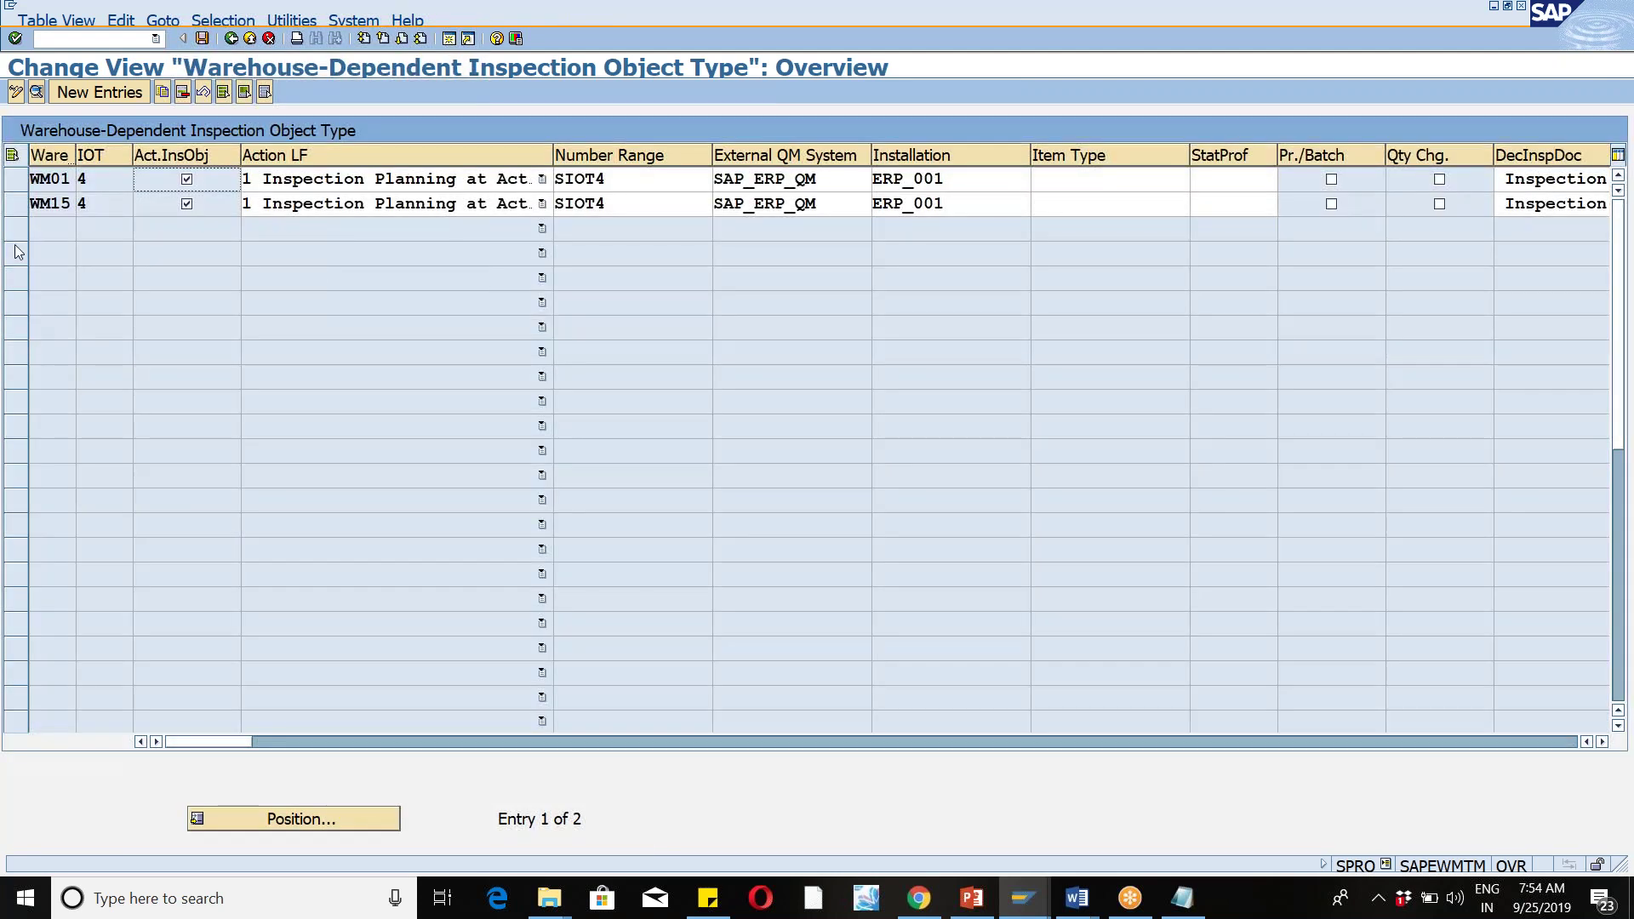
pyautogui.click(19, 212)
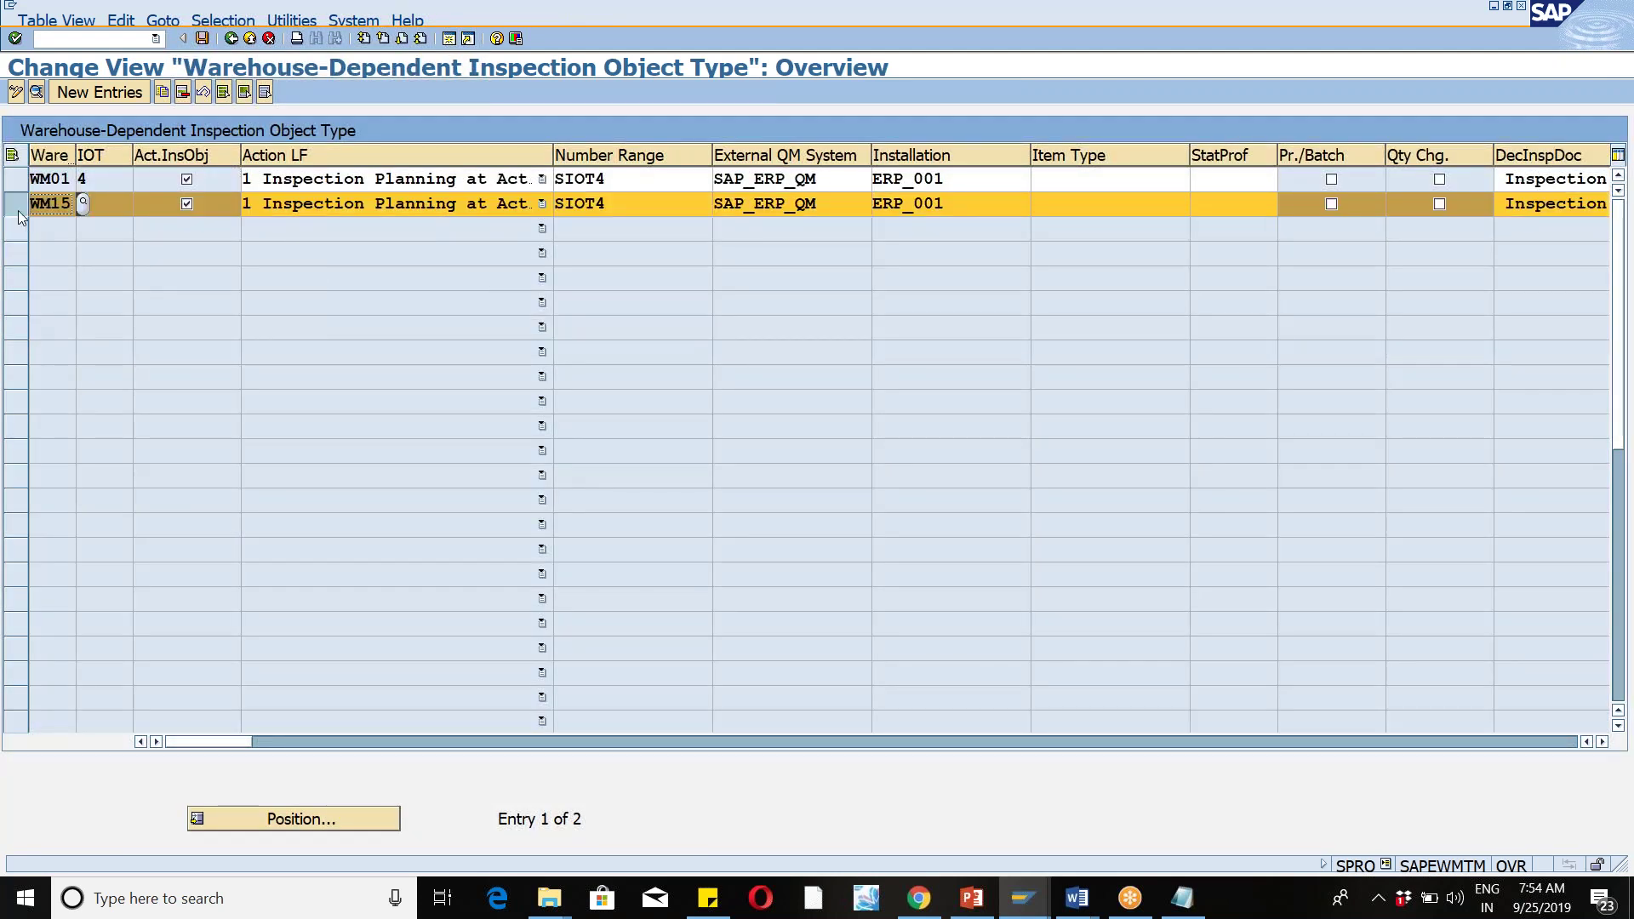
pyautogui.click(114, 203)
pyautogui.write('4')
pyautogui.click(624, 198)
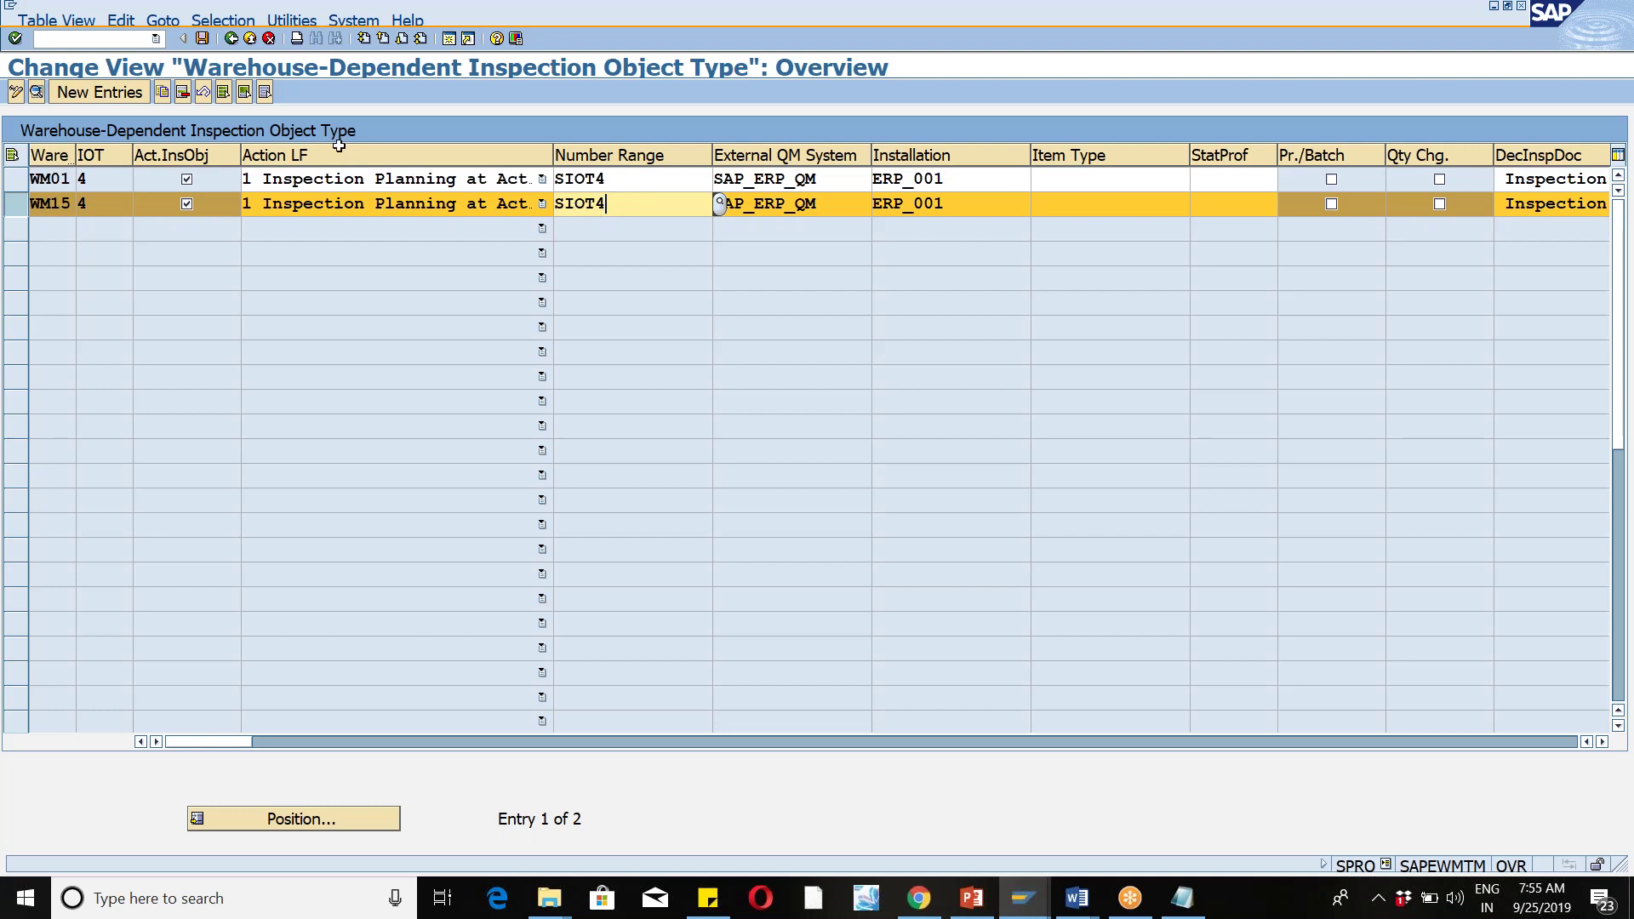
pyautogui.click(231, 39)
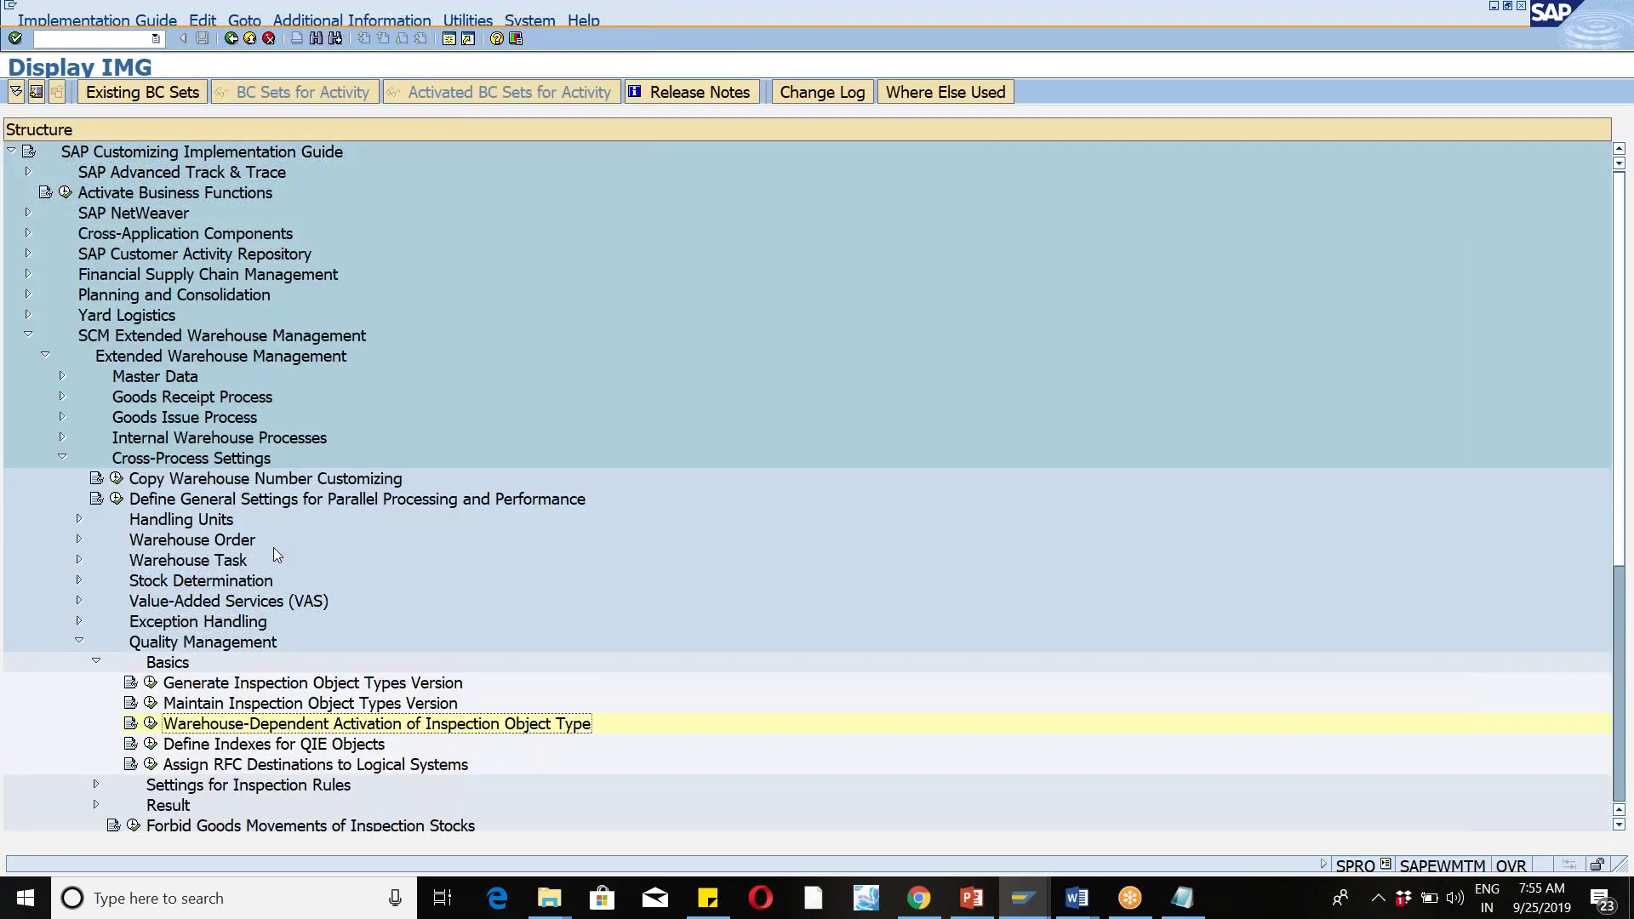
# Step: Under Settings for Inspection Rules, display the number range intervals for inspection documents, and return to the activity selection
pyautogui.click(96, 663)
pyautogui.click(96, 683)
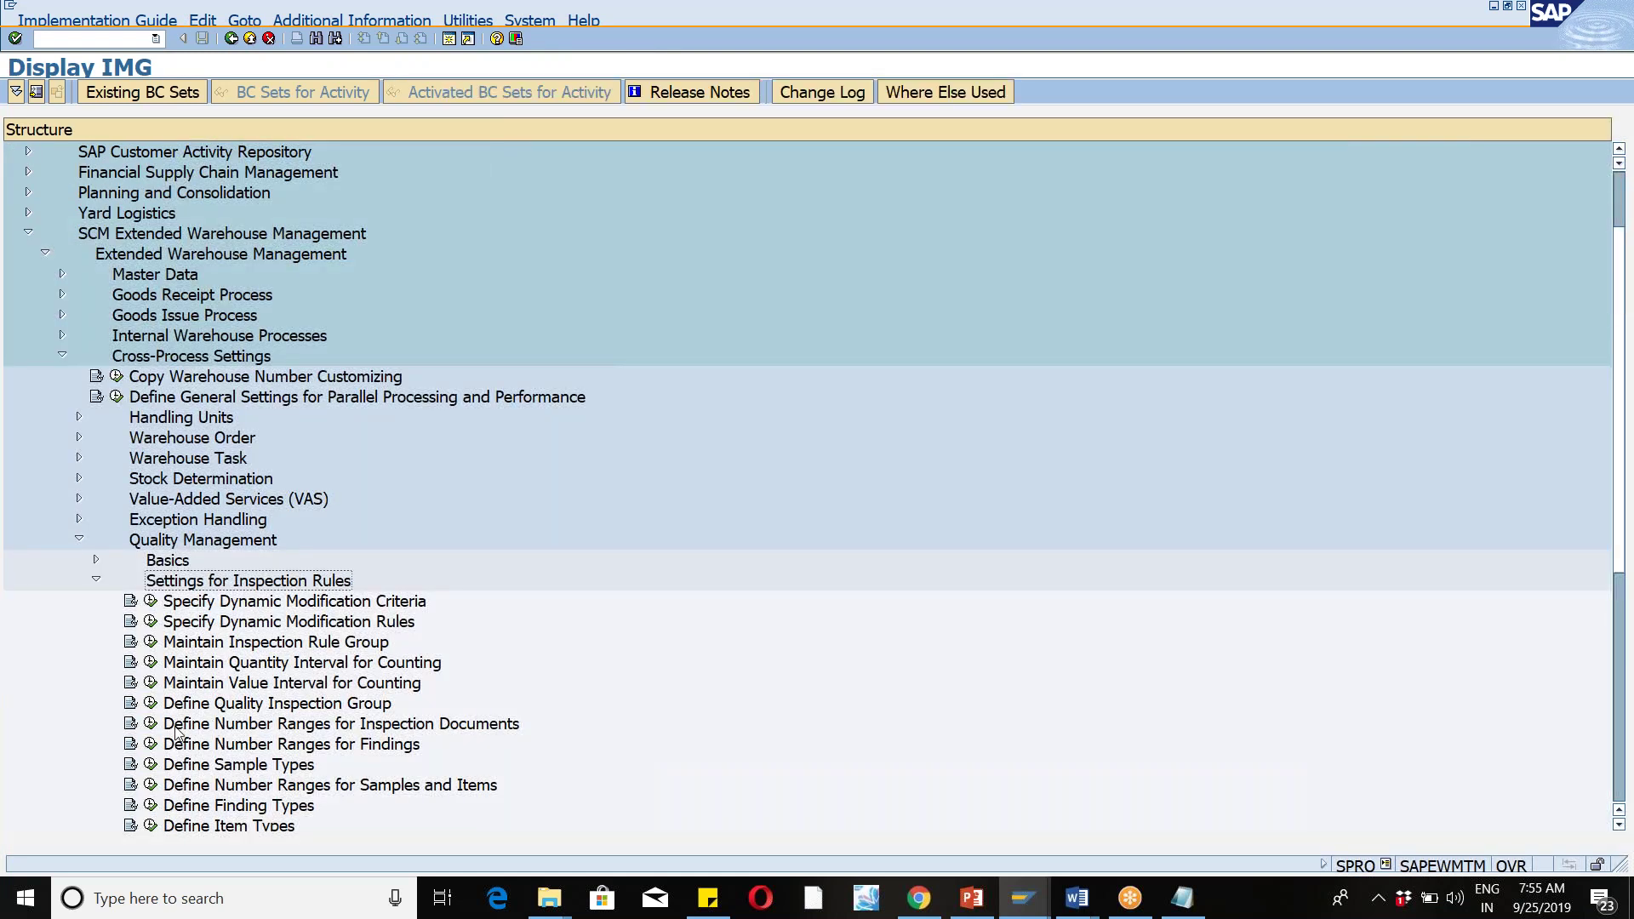
pyautogui.click(153, 723)
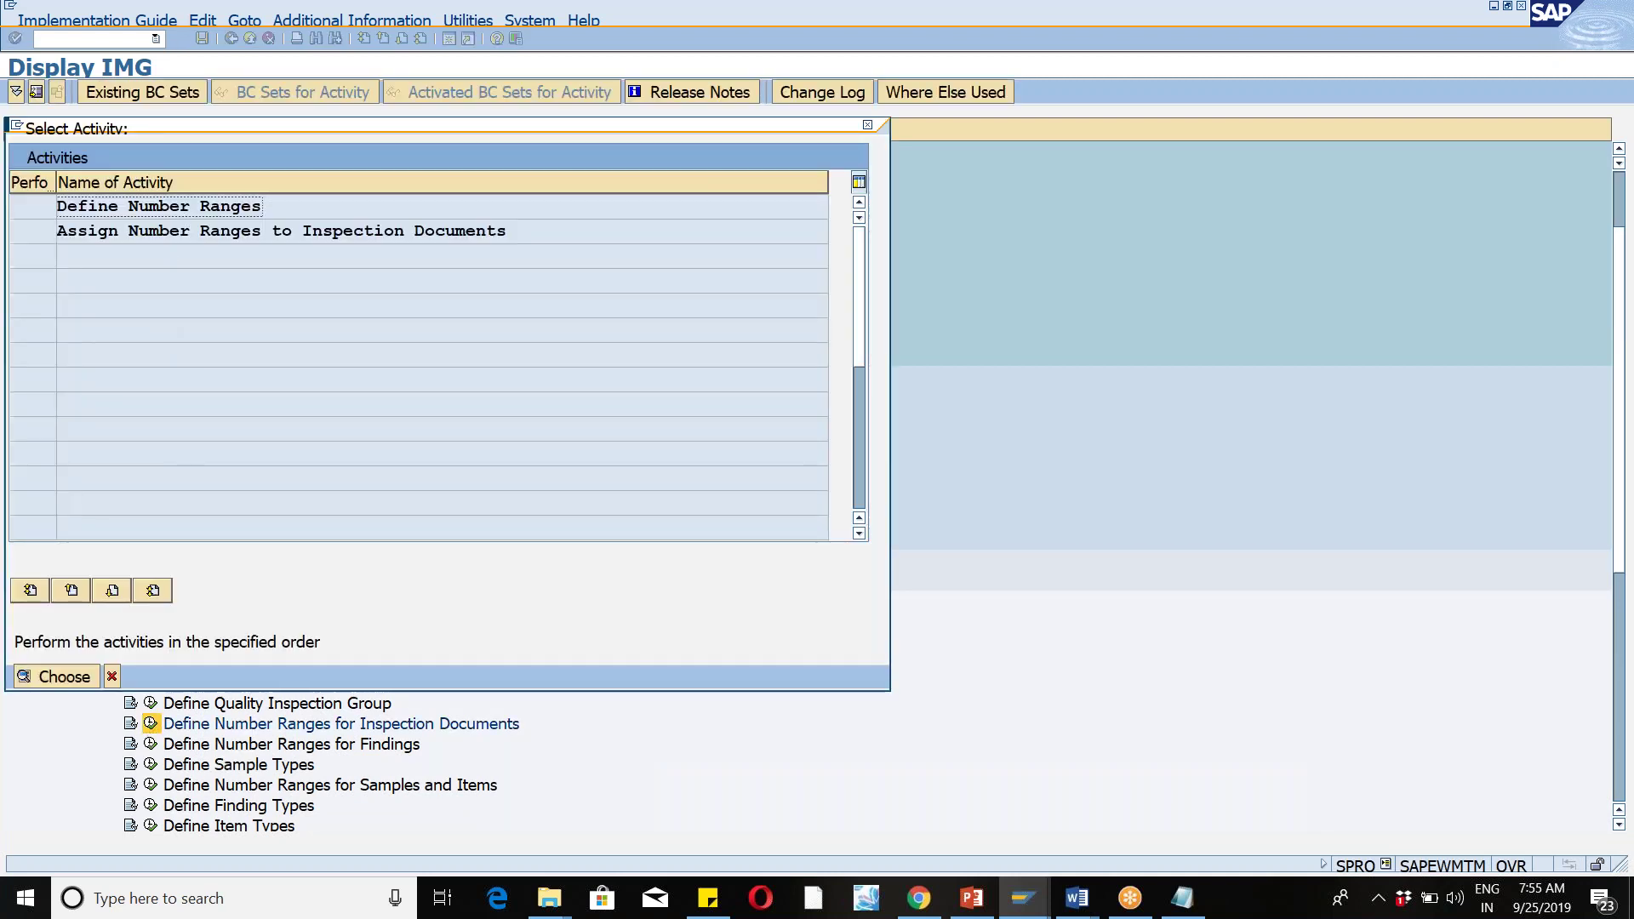
pyautogui.doubleClick(190, 206)
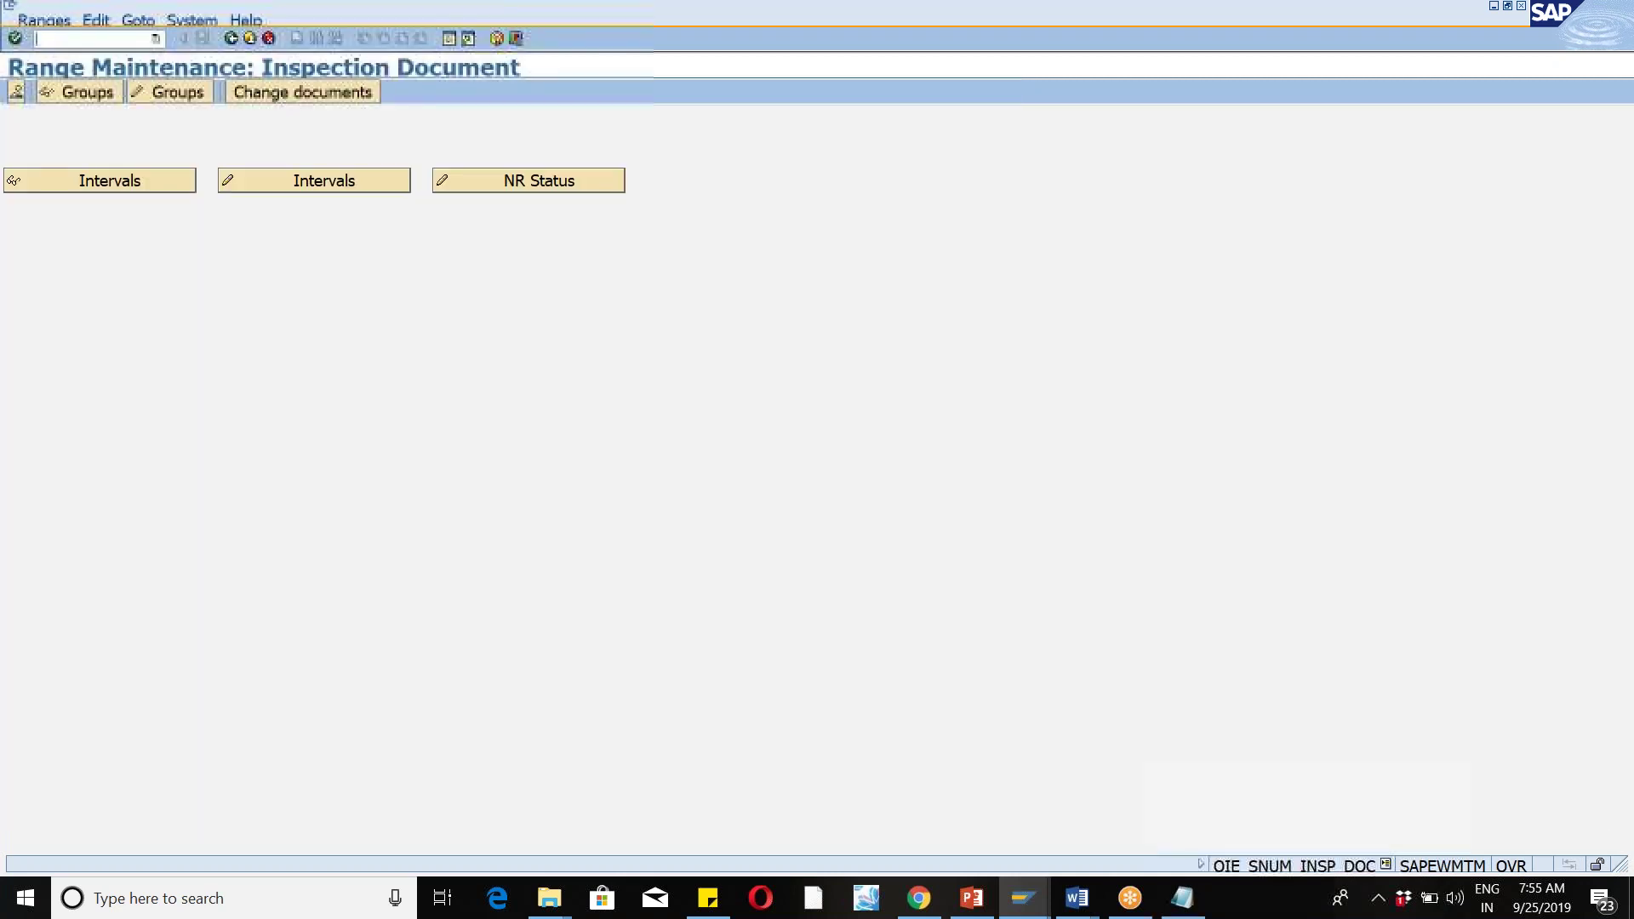
pyautogui.click(129, 182)
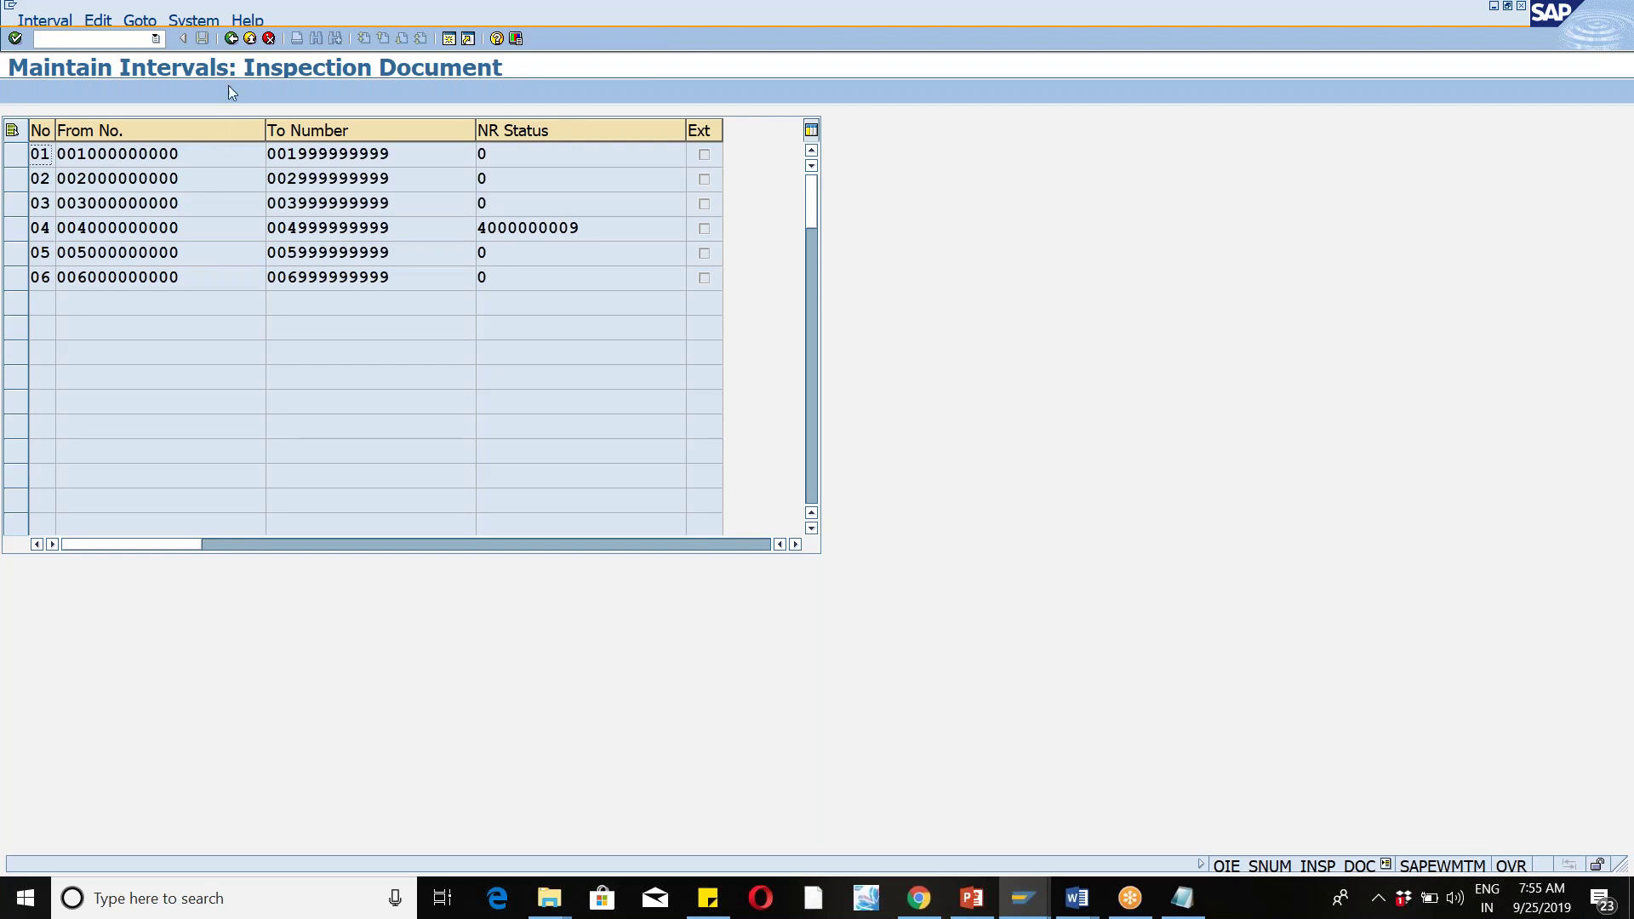
pyautogui.click(230, 38)
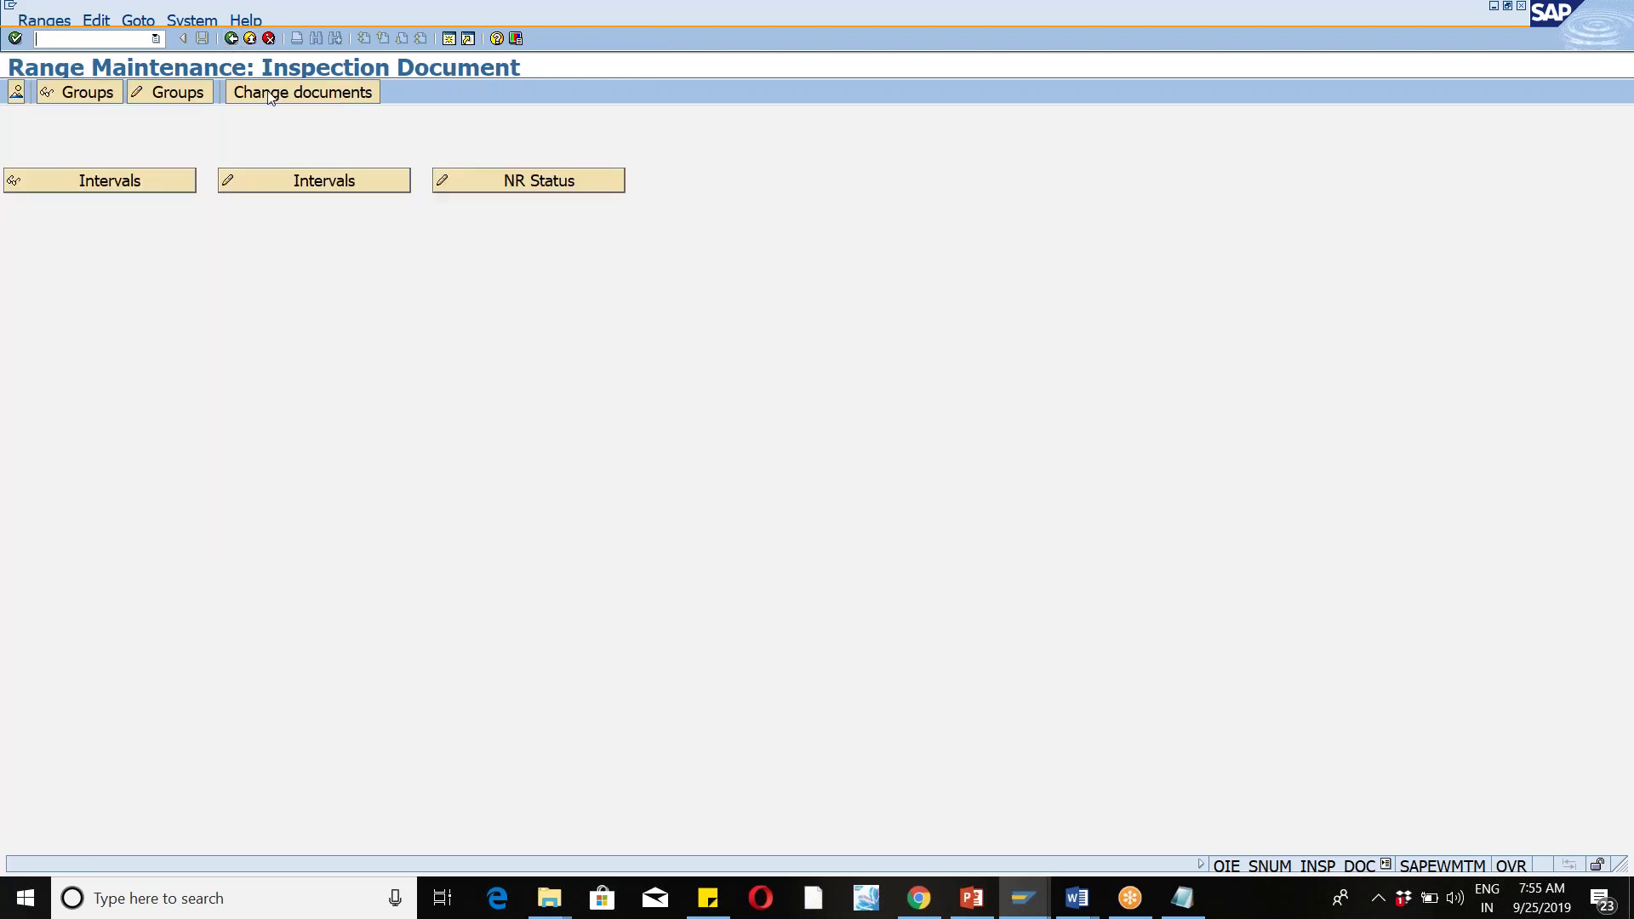
pyautogui.click(231, 38)
# Step: Check the number range assignment of SIOT4 in Assign Number Ranges to Inspection Documents, and close the activity selection
pyautogui.doubleClick(280, 231)
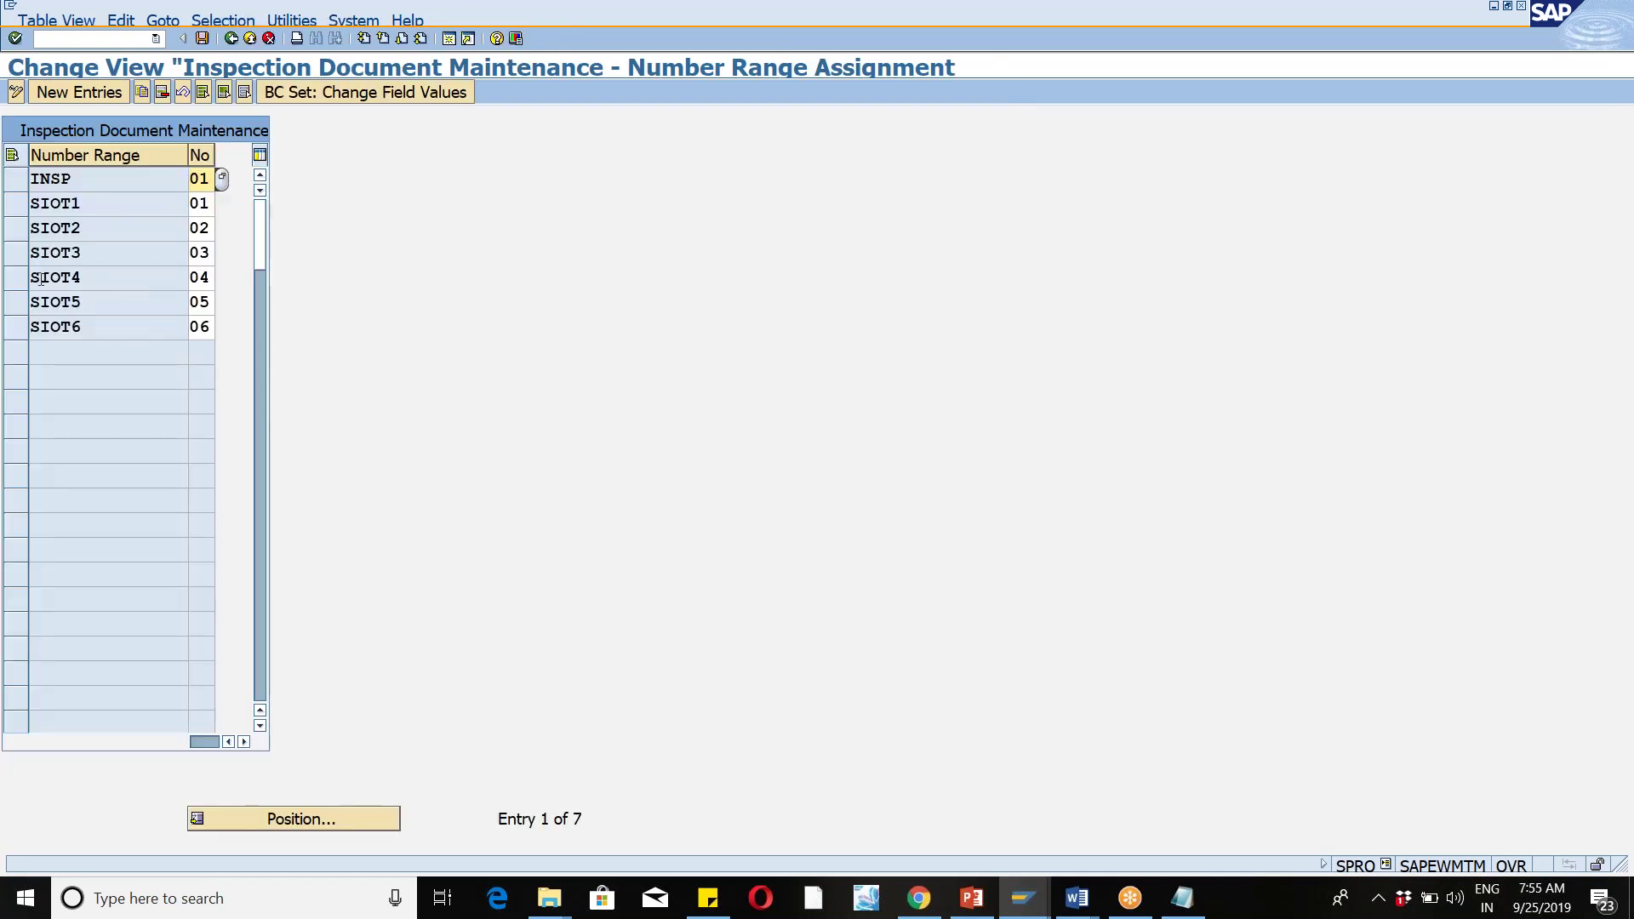
pyautogui.click(19, 277)
pyautogui.click(102, 285)
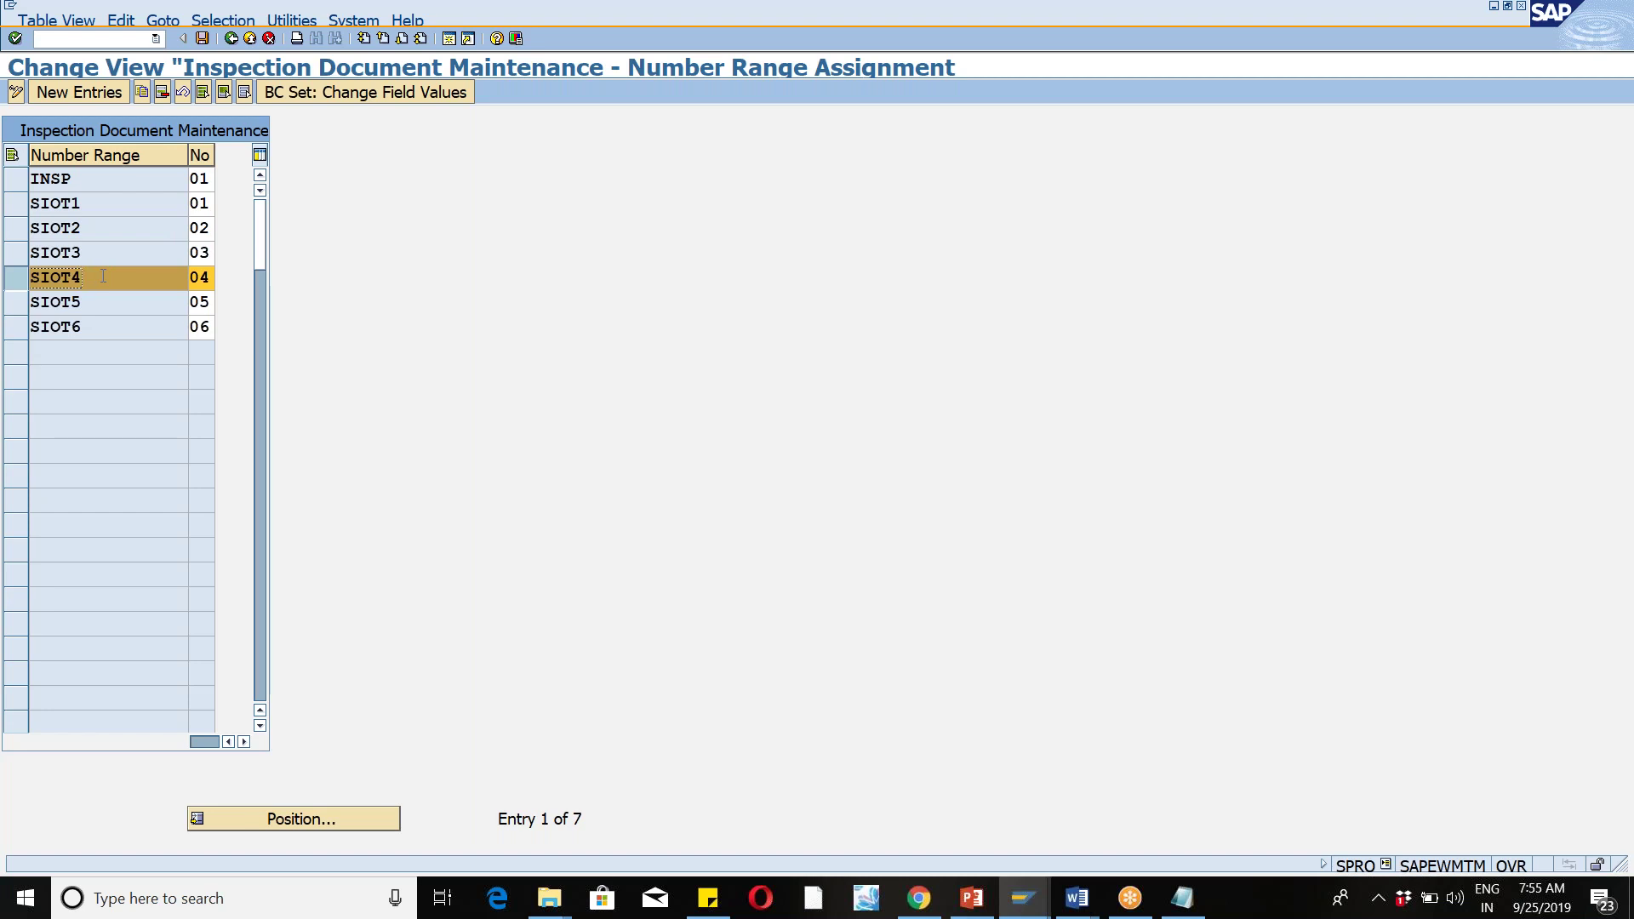
pyautogui.click(230, 38)
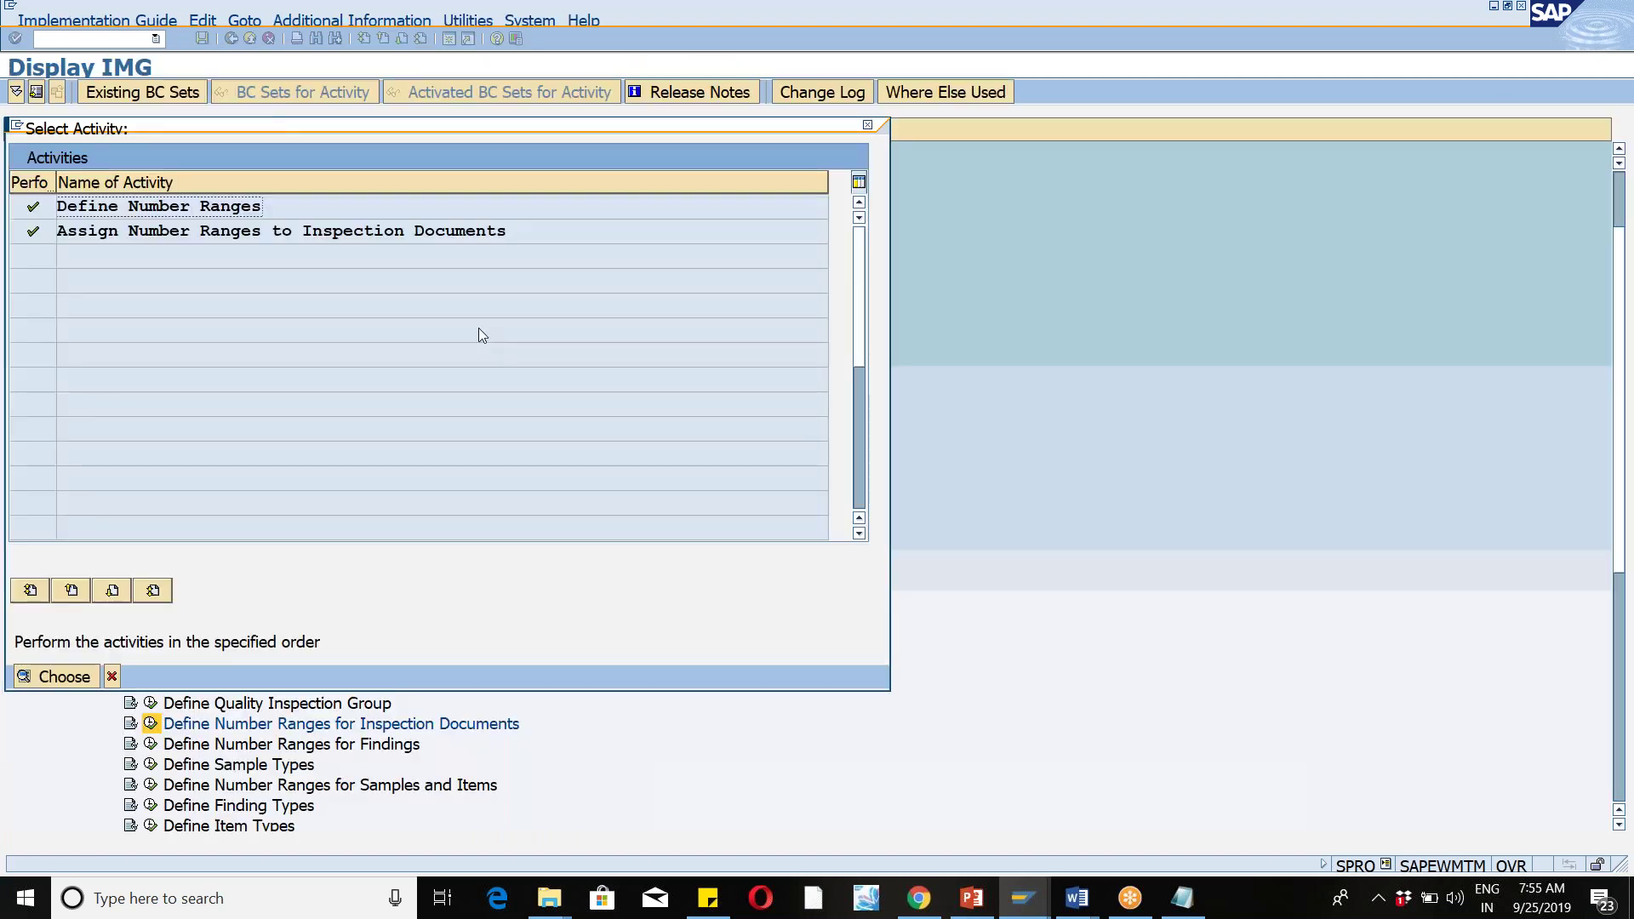
pyautogui.click(867, 125)
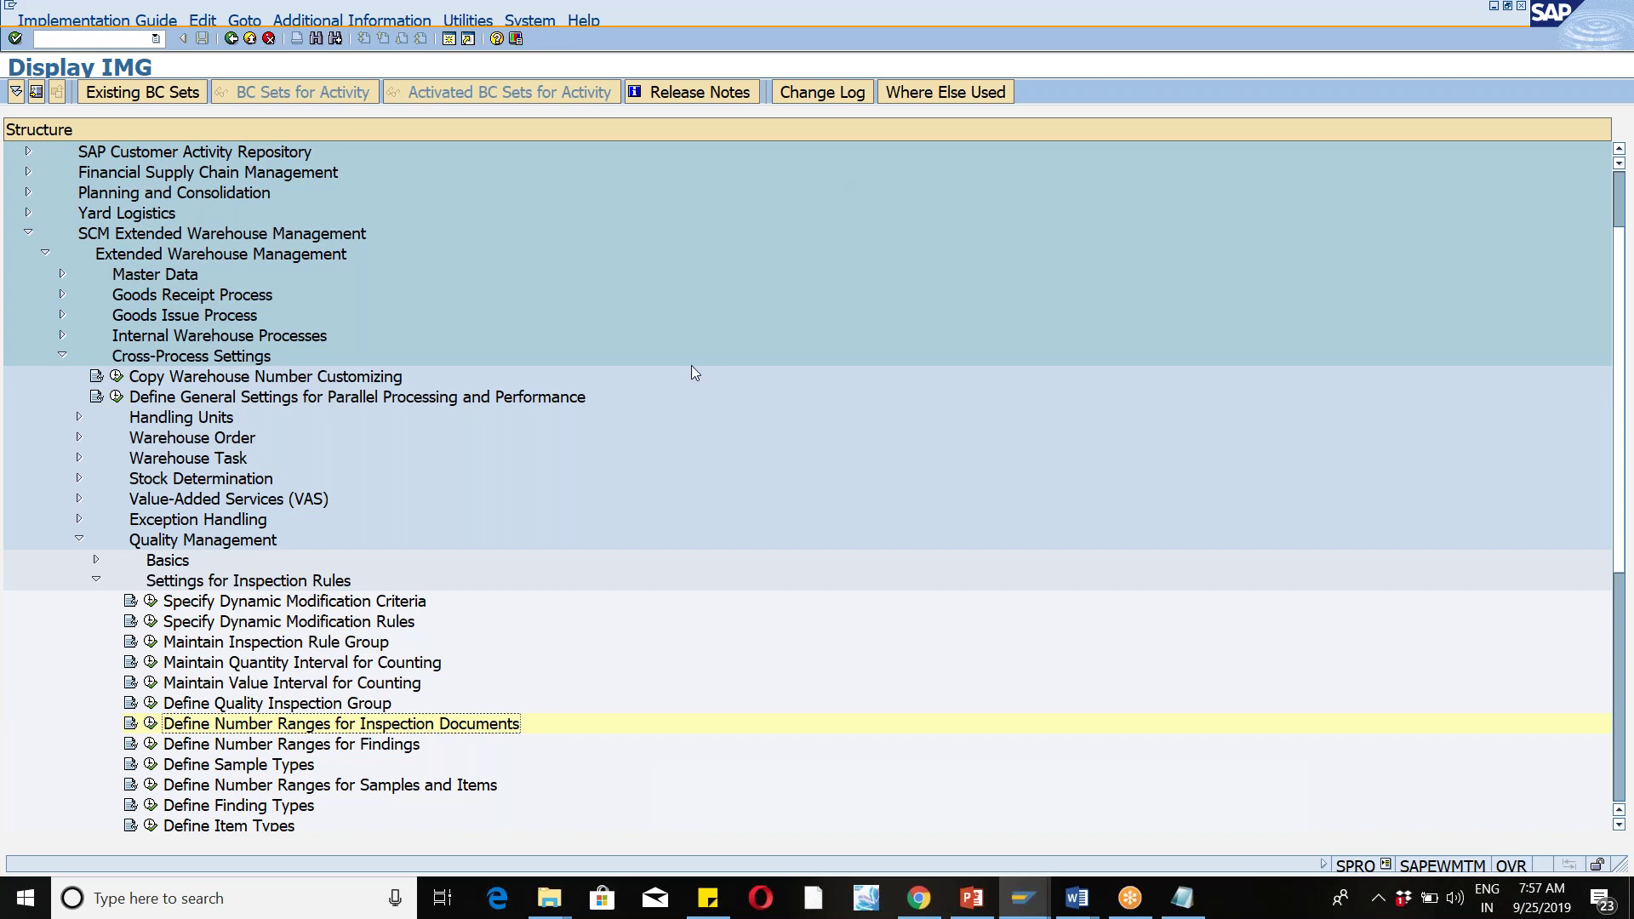
# Step: Review the quality inspection group QINS in Define Quality Inspection Group, save the view, and return to the IMG
pyautogui.click(151, 703)
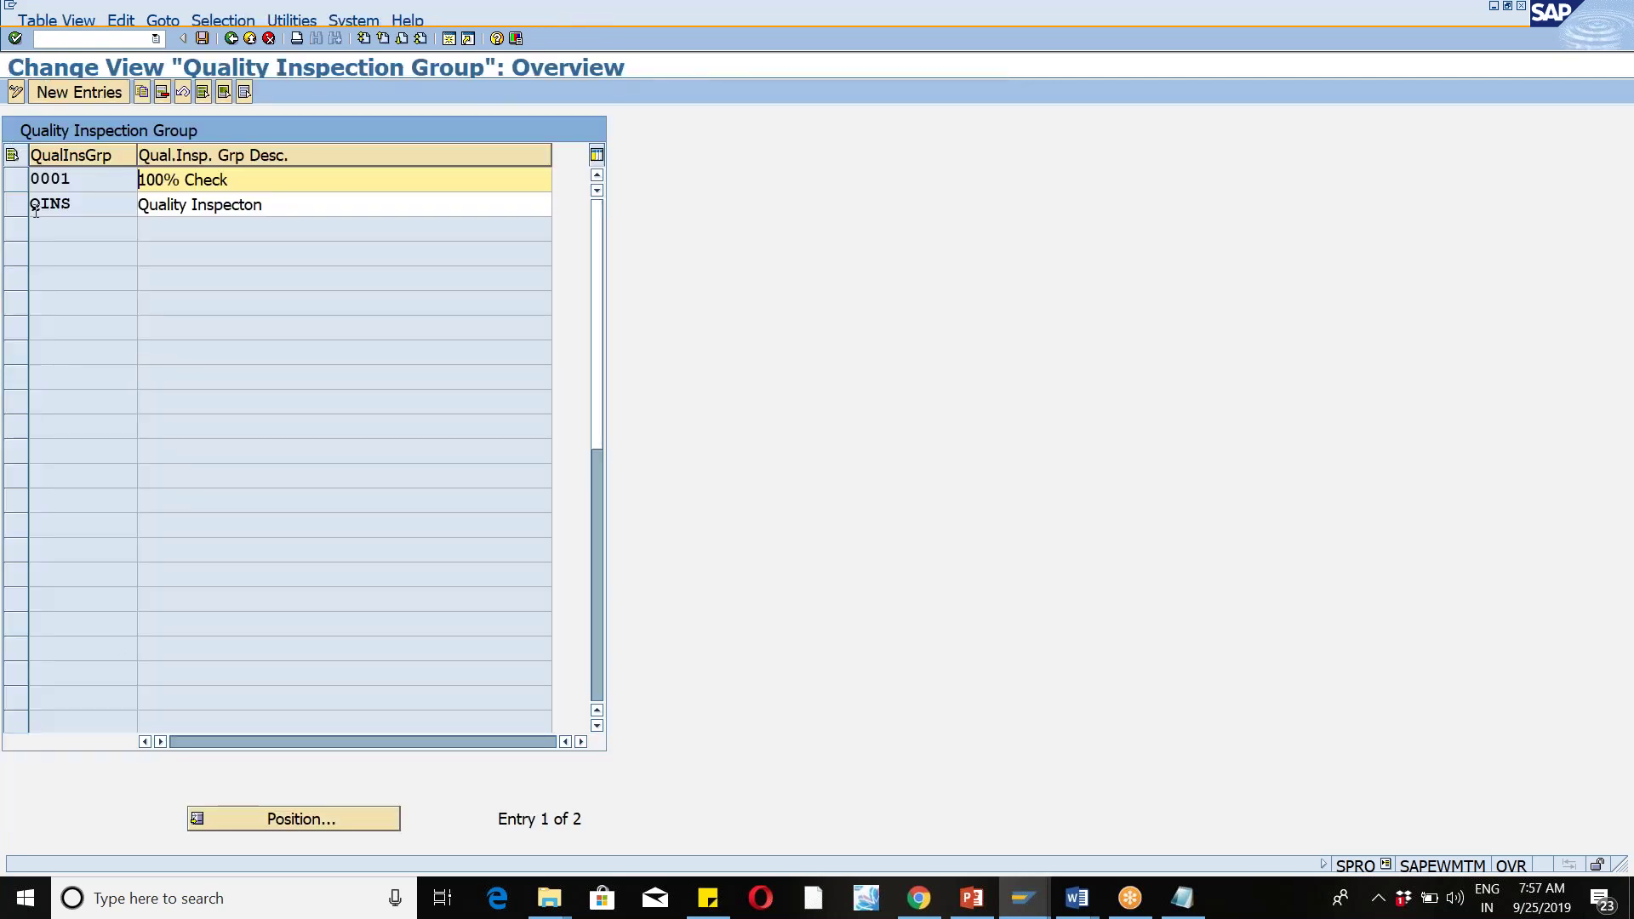
pyautogui.click(15, 211)
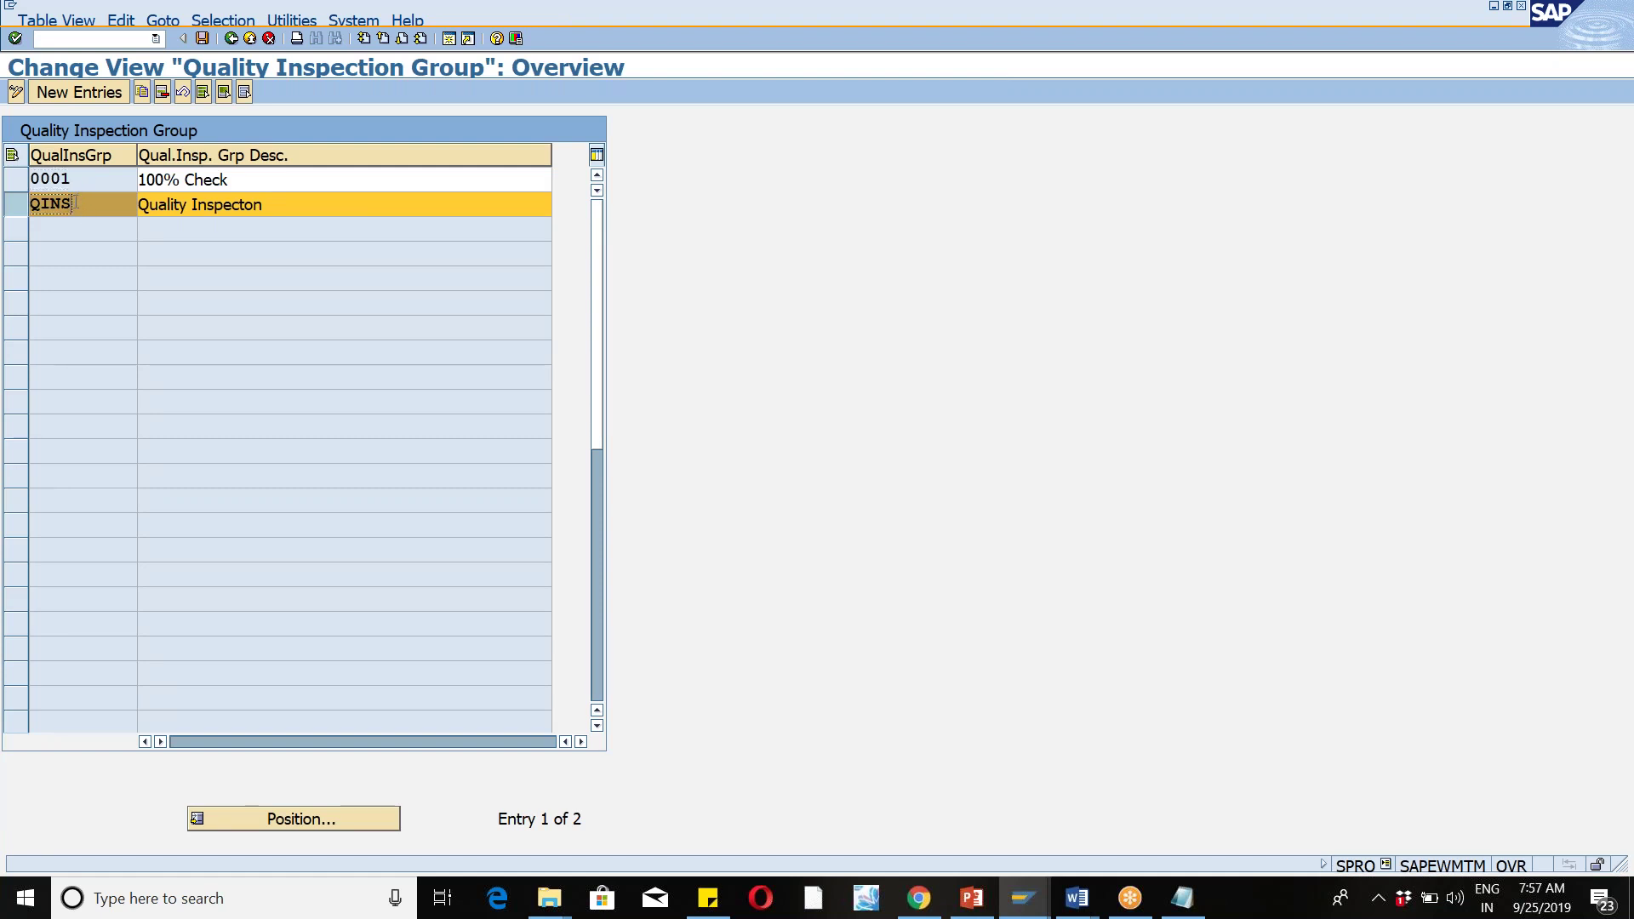
pyautogui.click(301, 214)
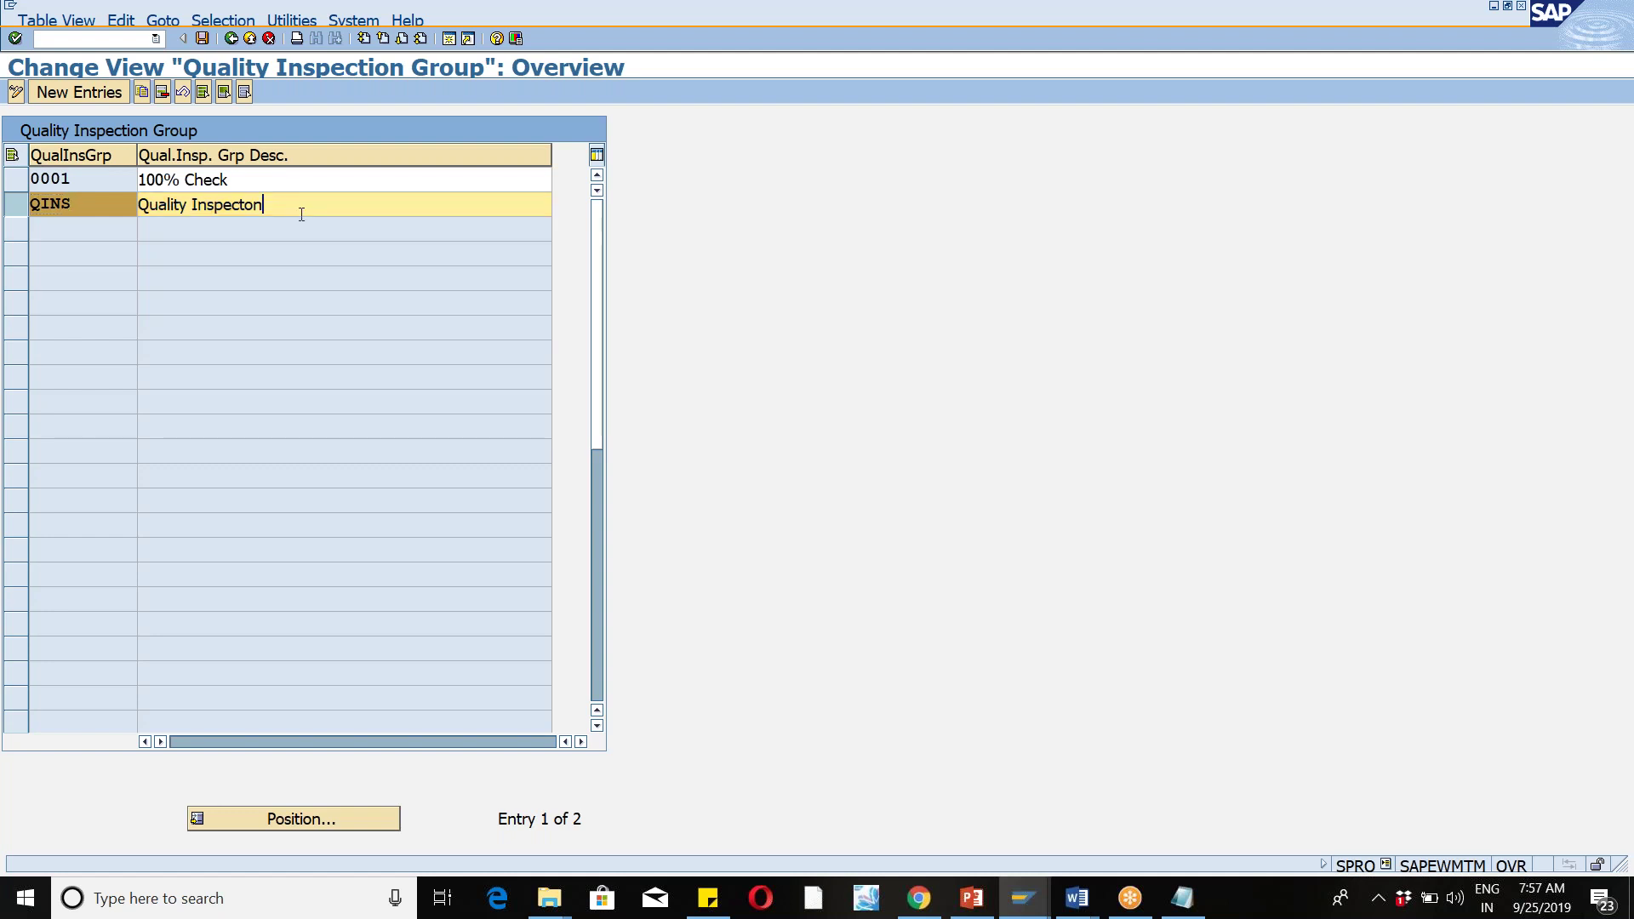
pyautogui.click(203, 42)
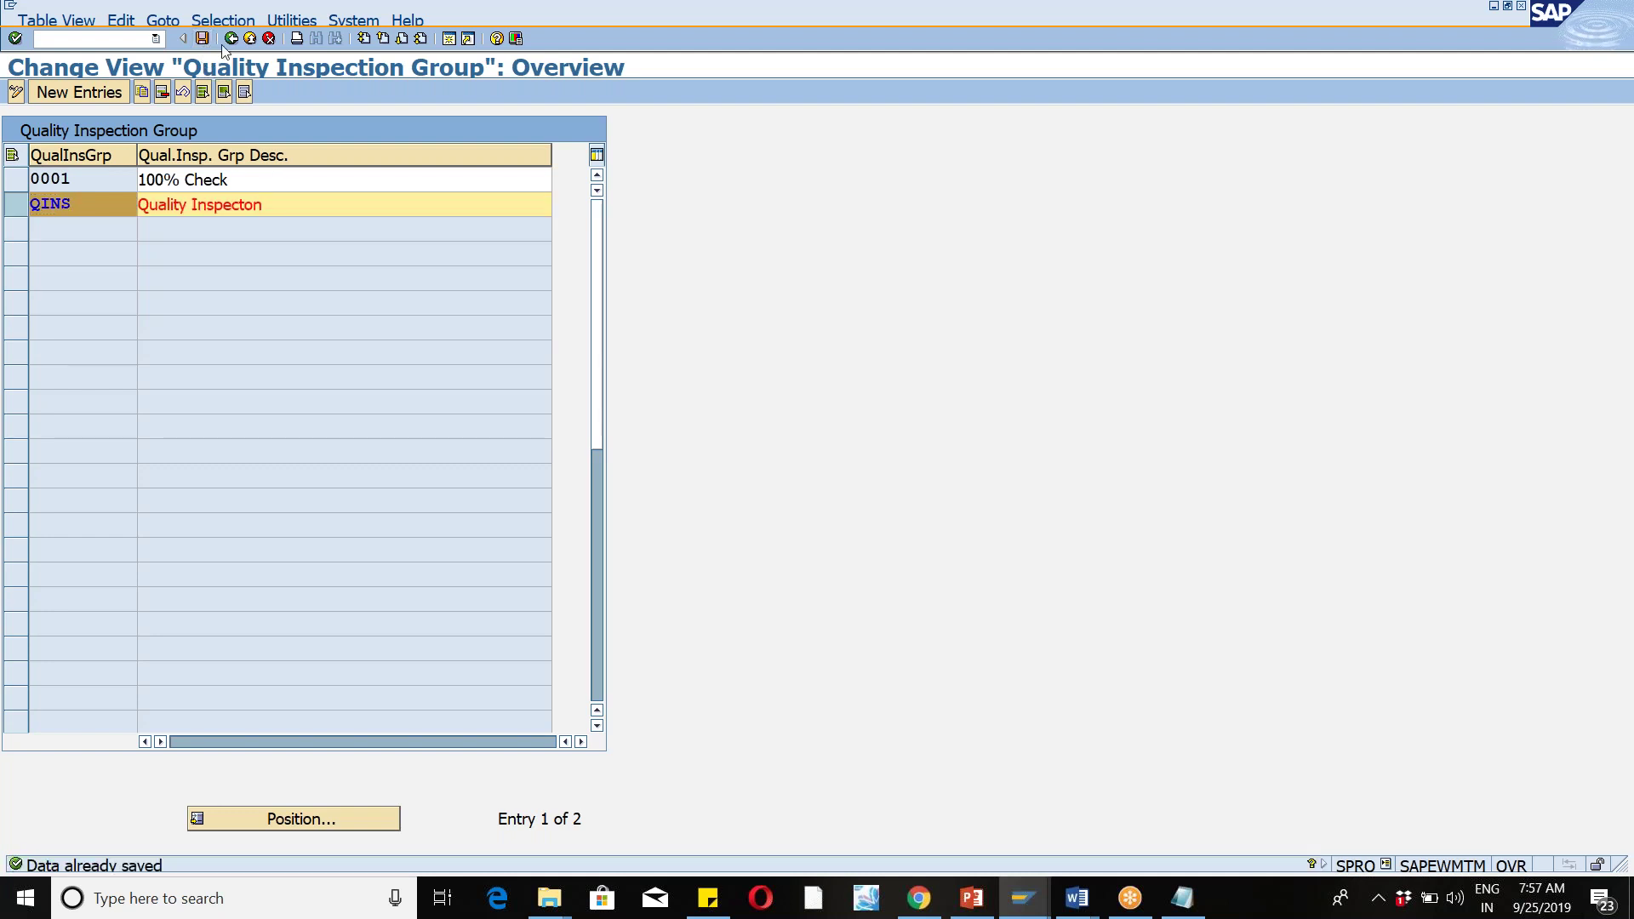
pyautogui.click(231, 38)
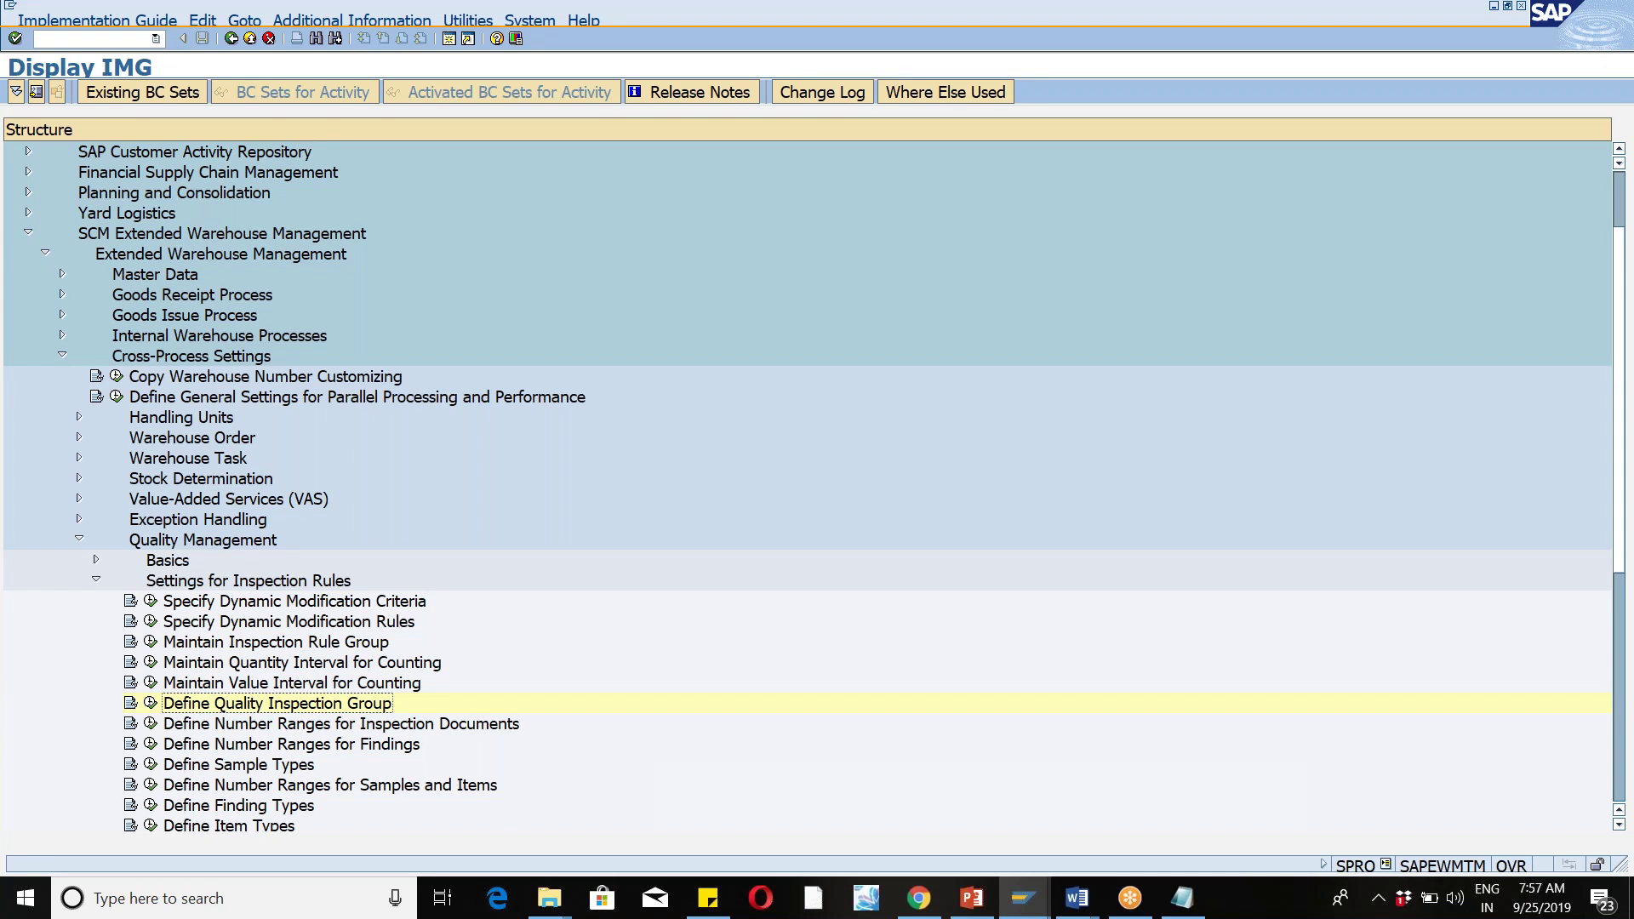
# Step: Collapse Settings for Inspection Rules and open Define Decision Codes under the Quality Management Result settings
pyautogui.click(96, 580)
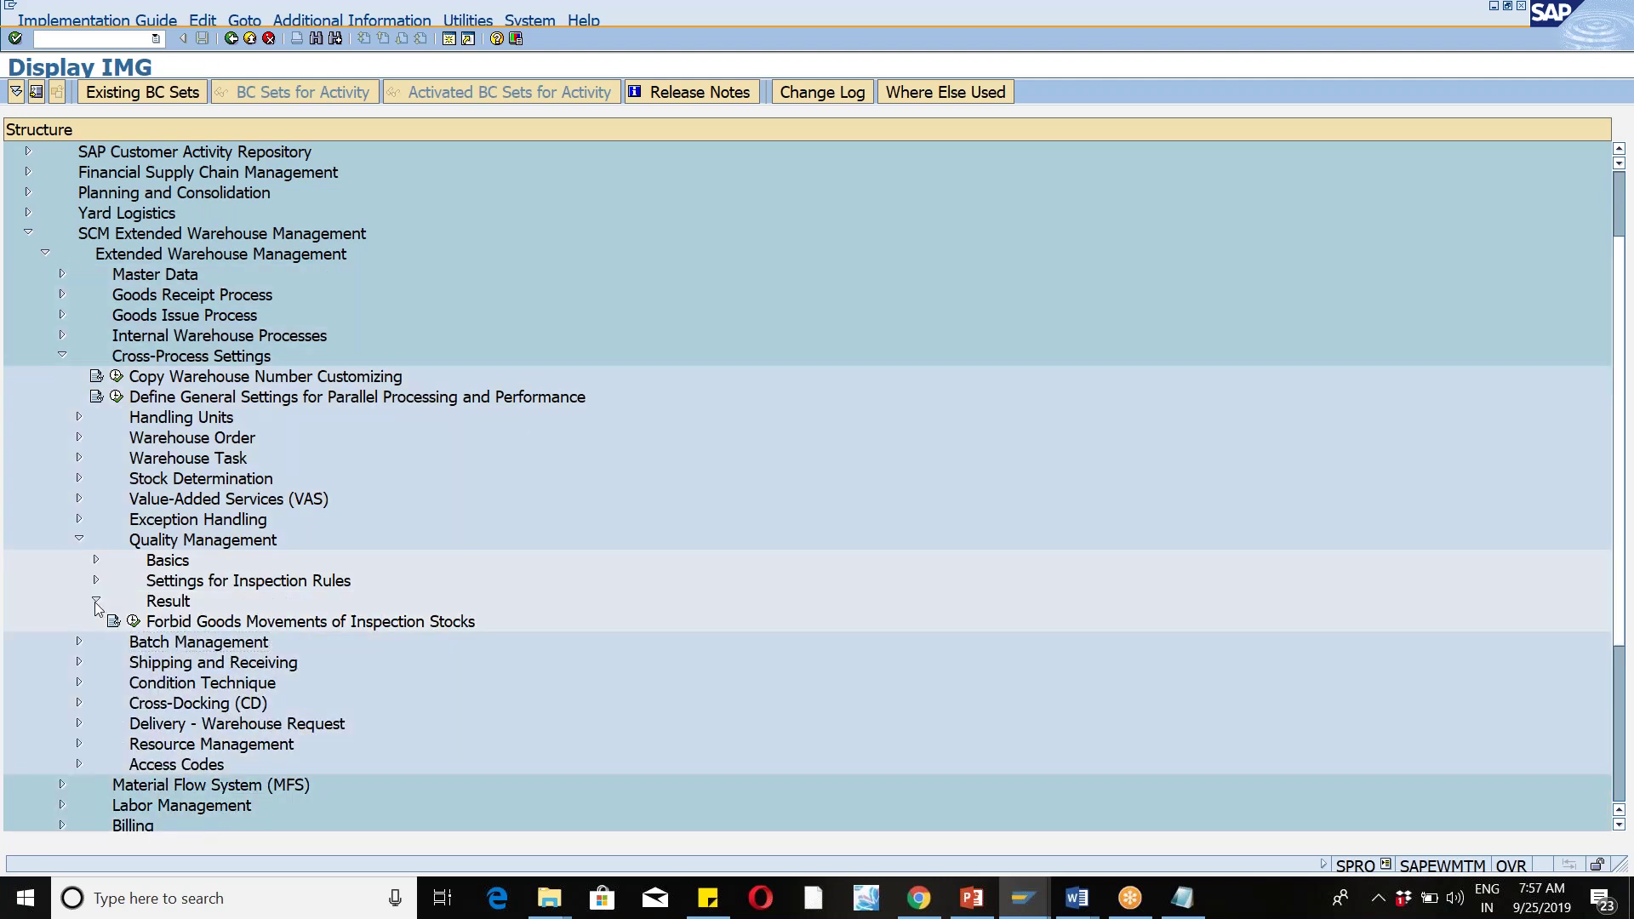
pyautogui.click(96, 600)
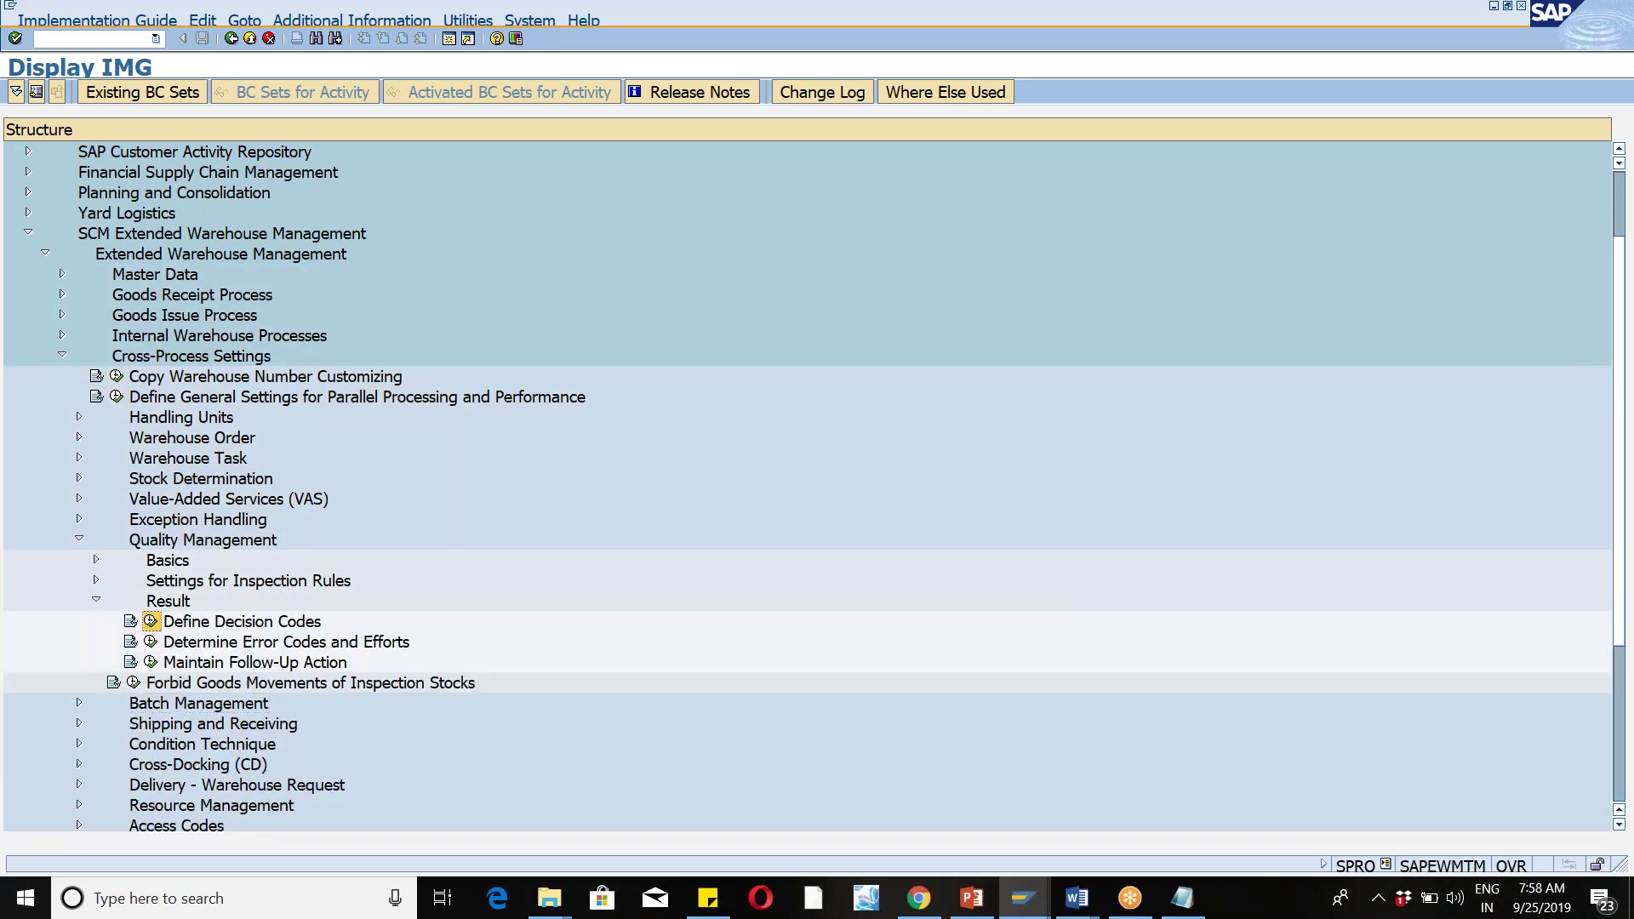
pyautogui.click(150, 621)
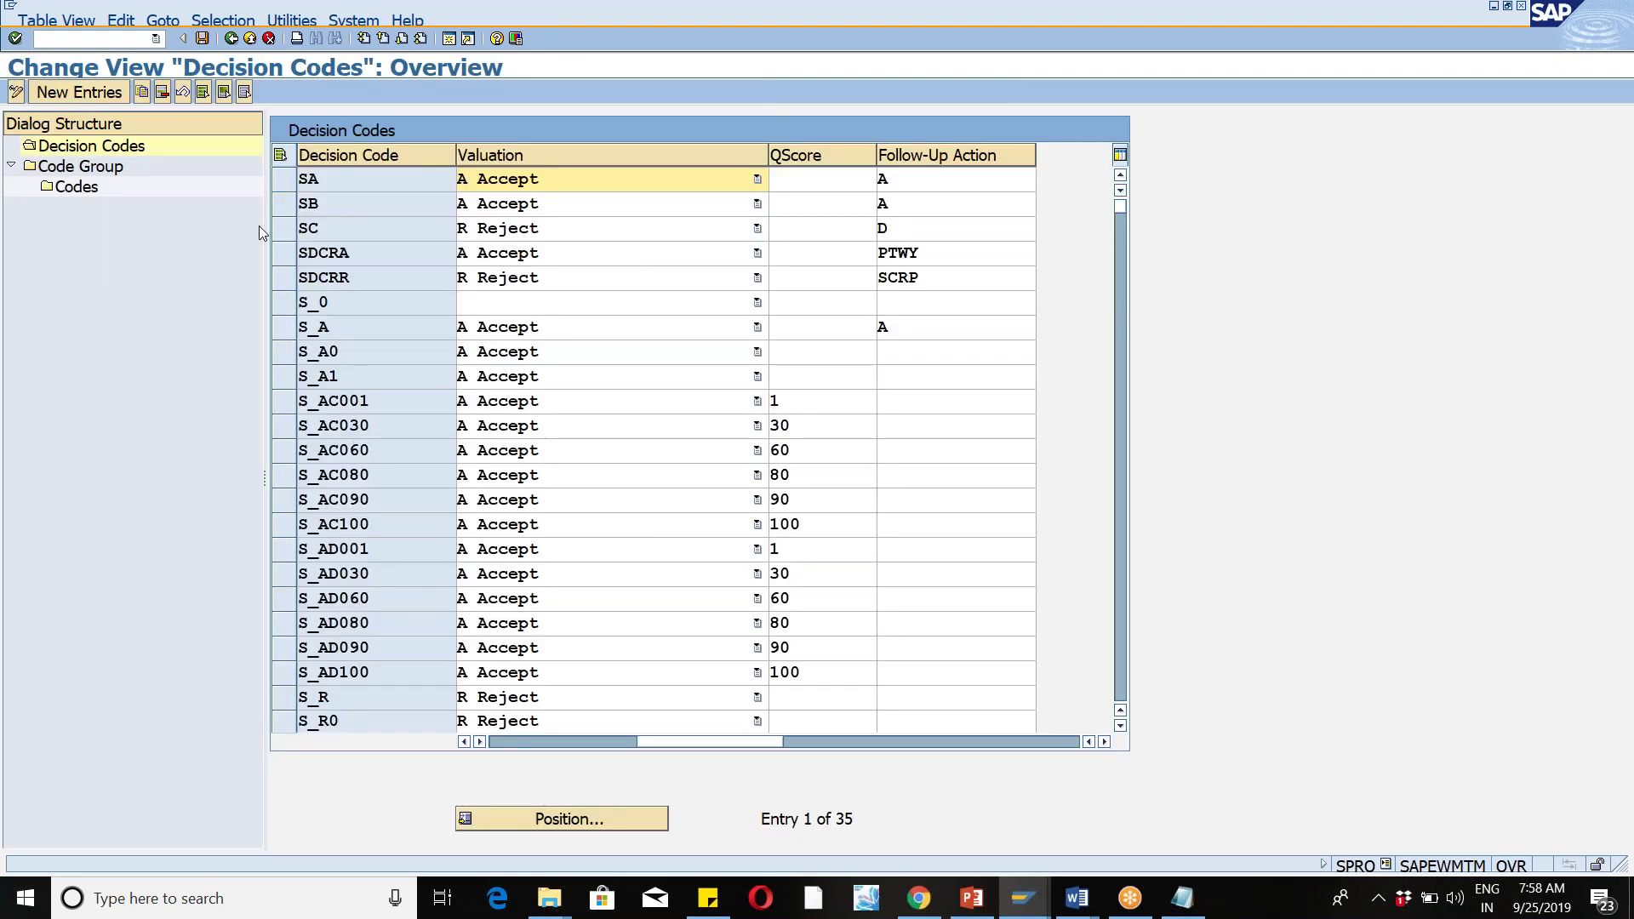
pyautogui.click(290, 174)
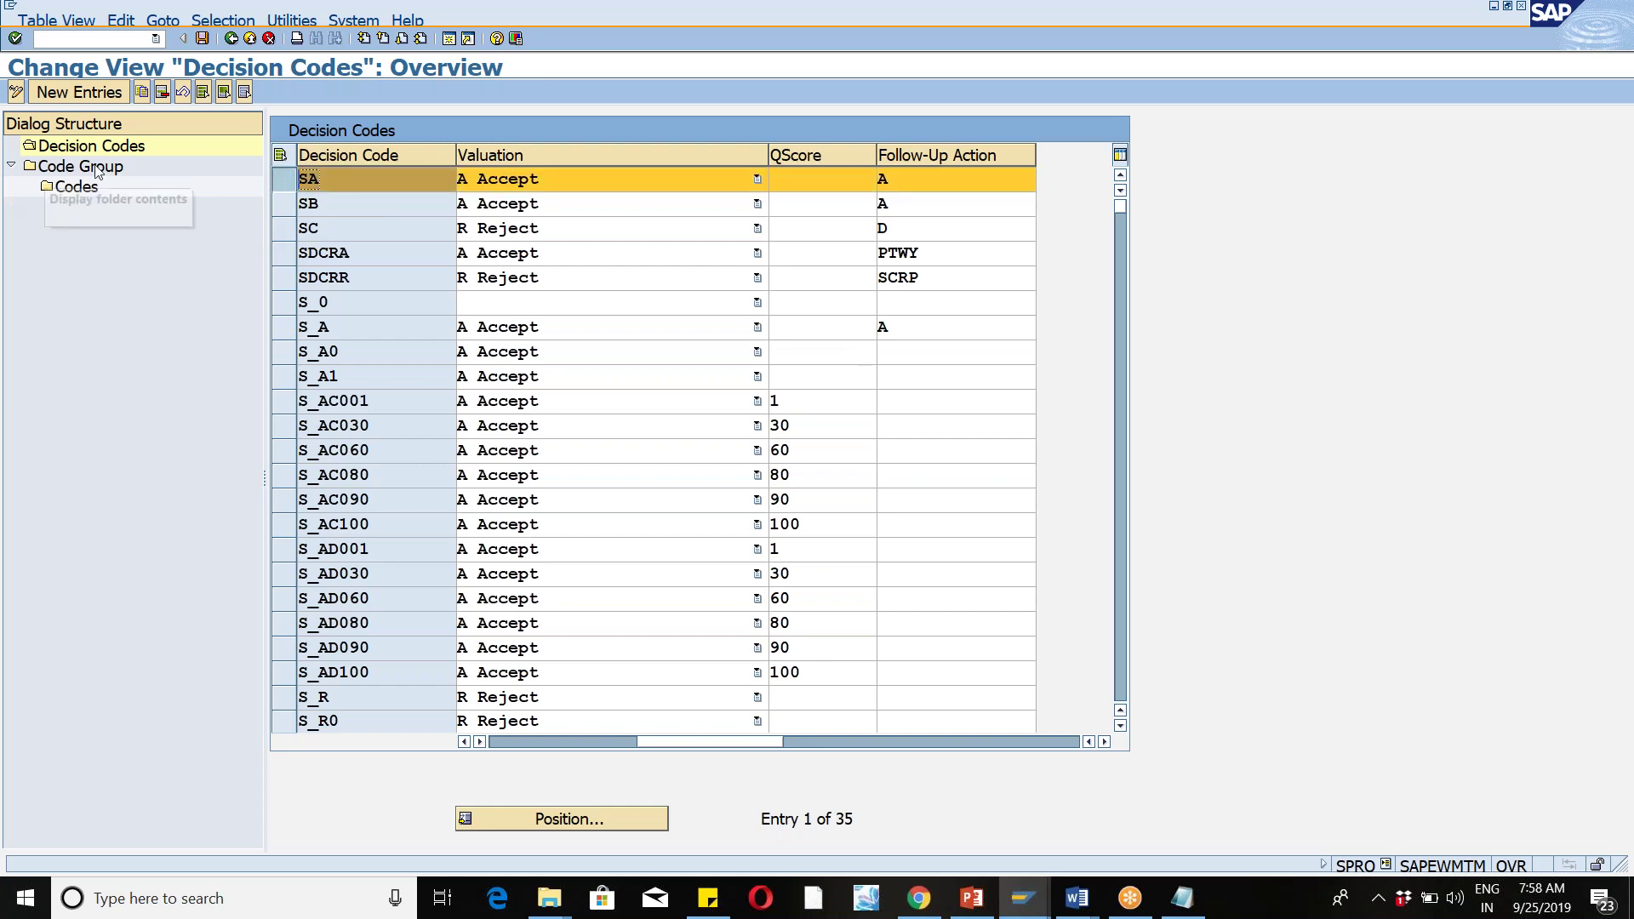
pyautogui.click(78, 186)
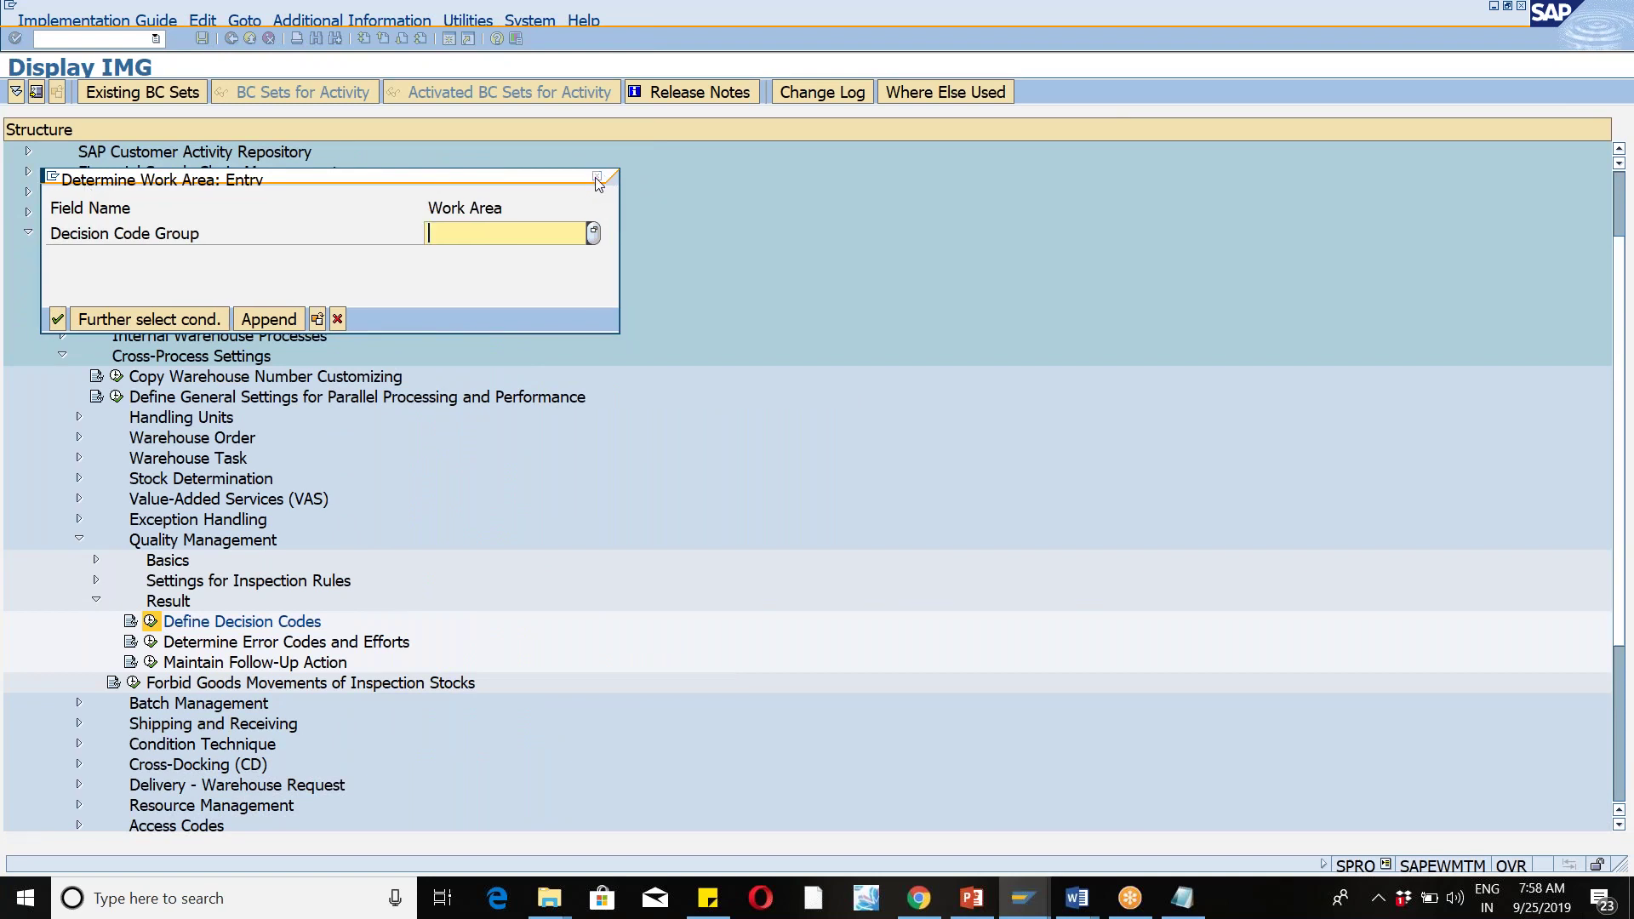
pyautogui.click(596, 176)
pyautogui.click(401, 355)
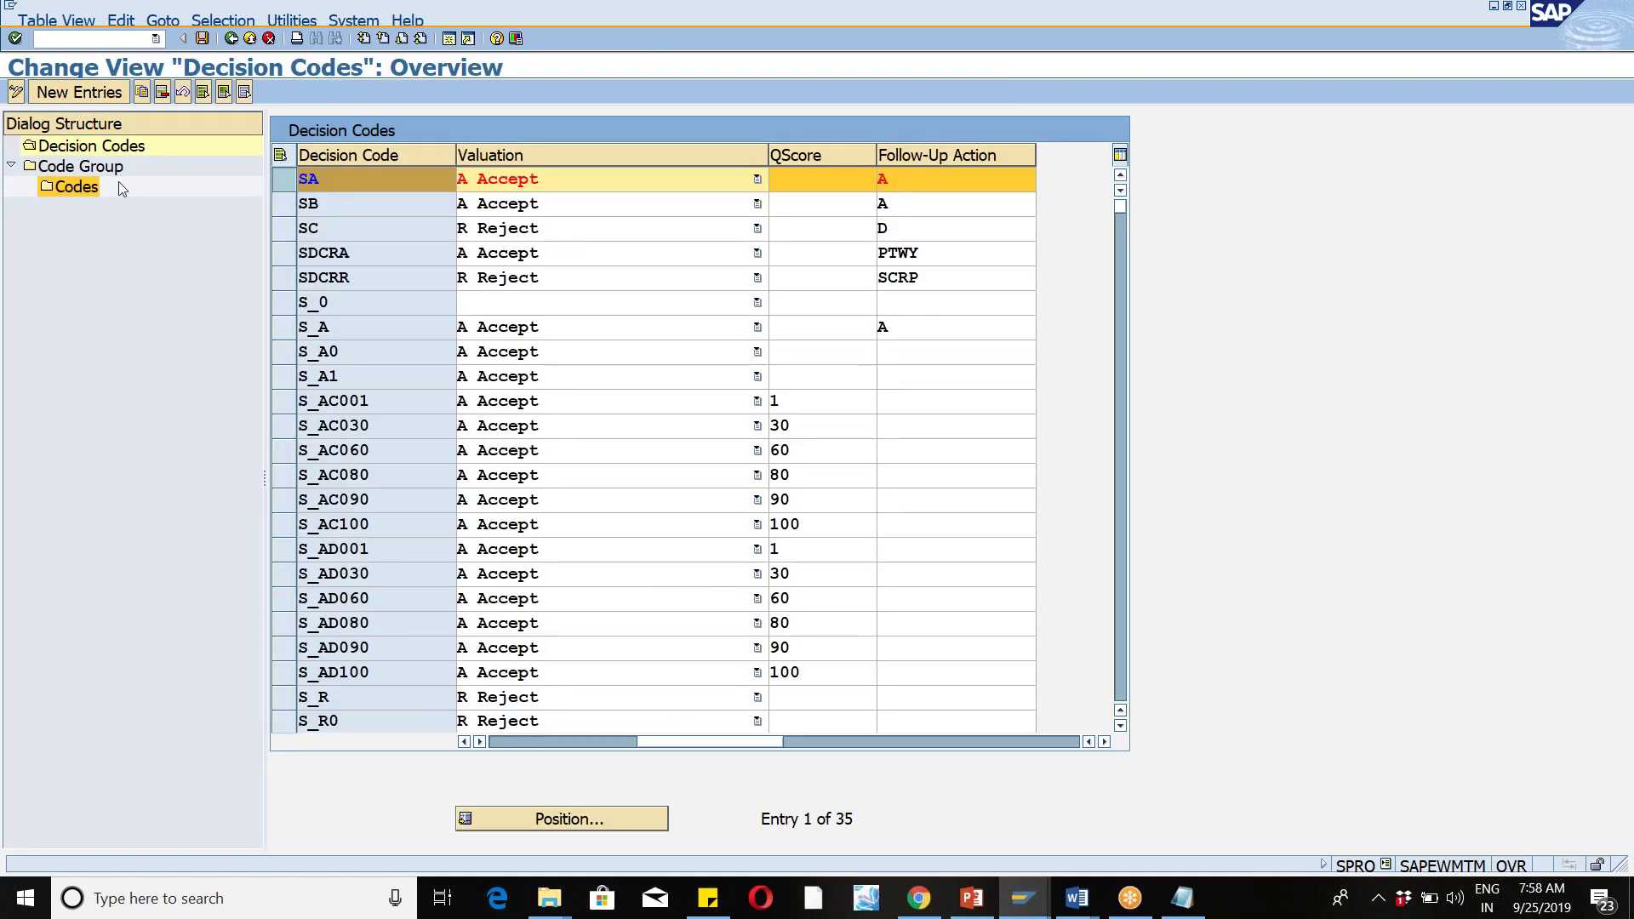
pyautogui.doubleClick(87, 150)
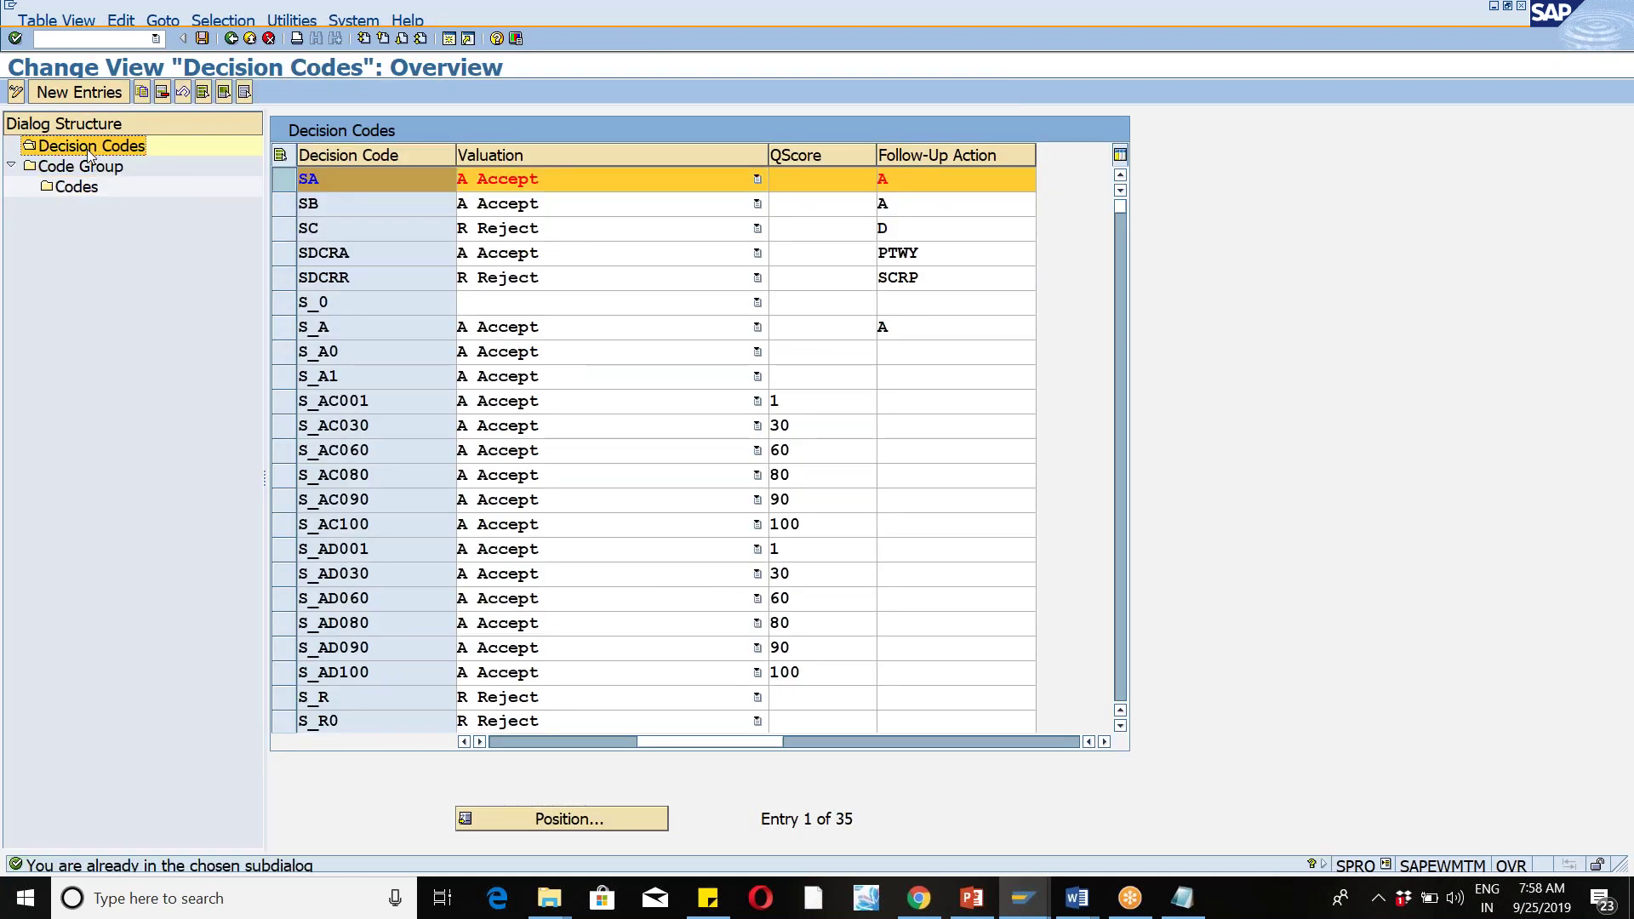
# Step: Check the code groups and decision code SA's valuation options, QScore and follow-up action, and return to the IMG
pyautogui.doubleClick(81, 166)
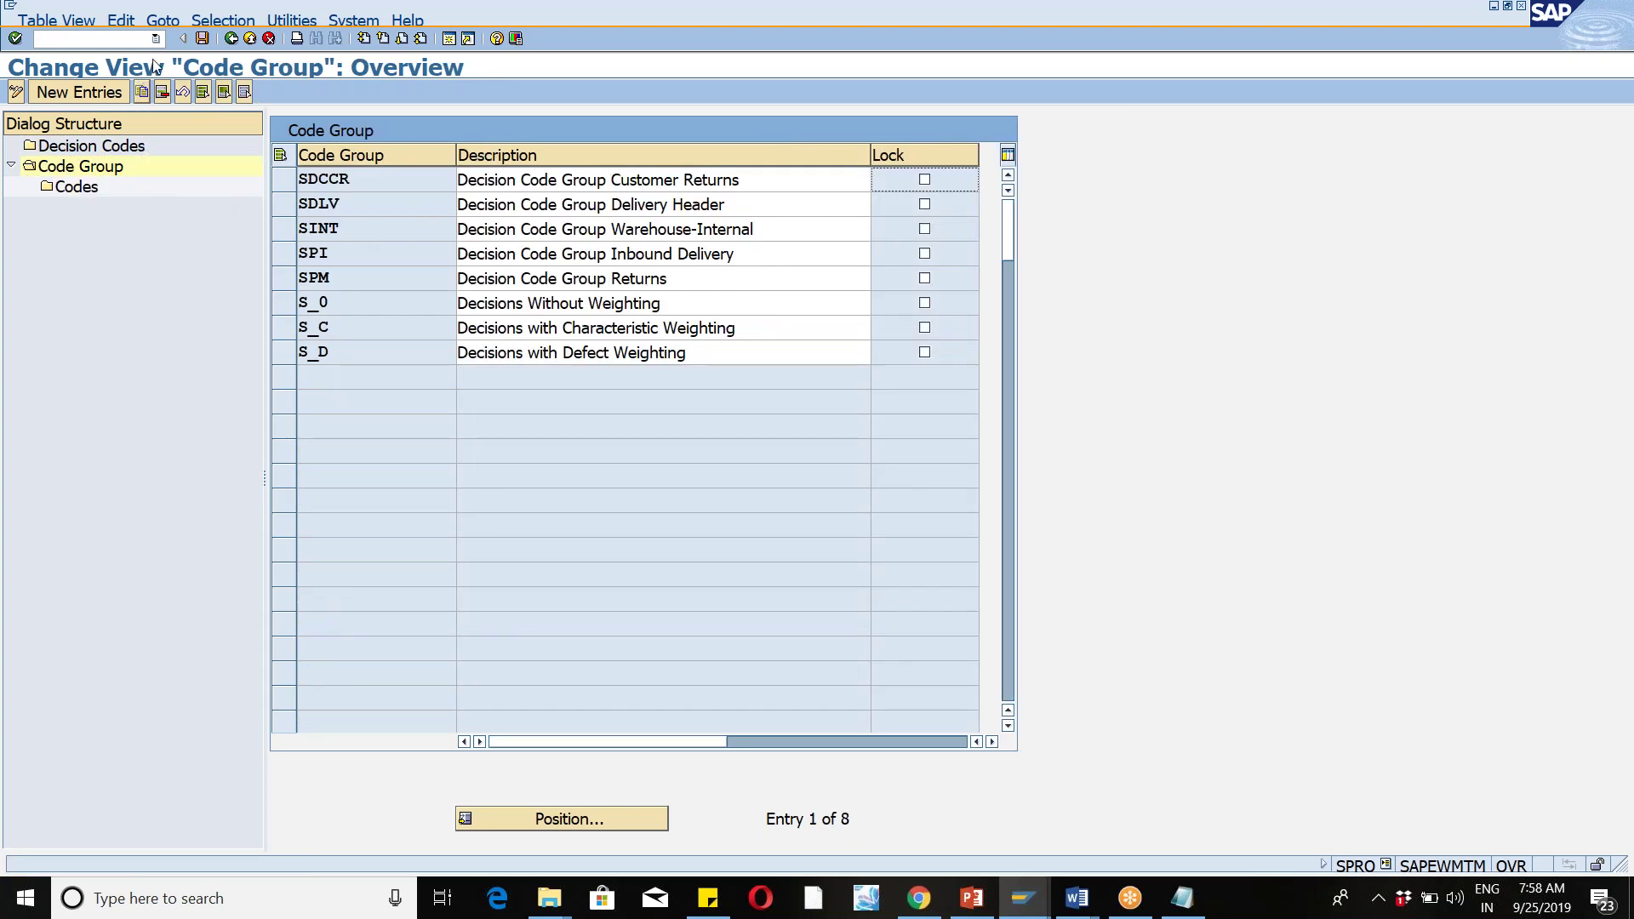
pyautogui.click(227, 43)
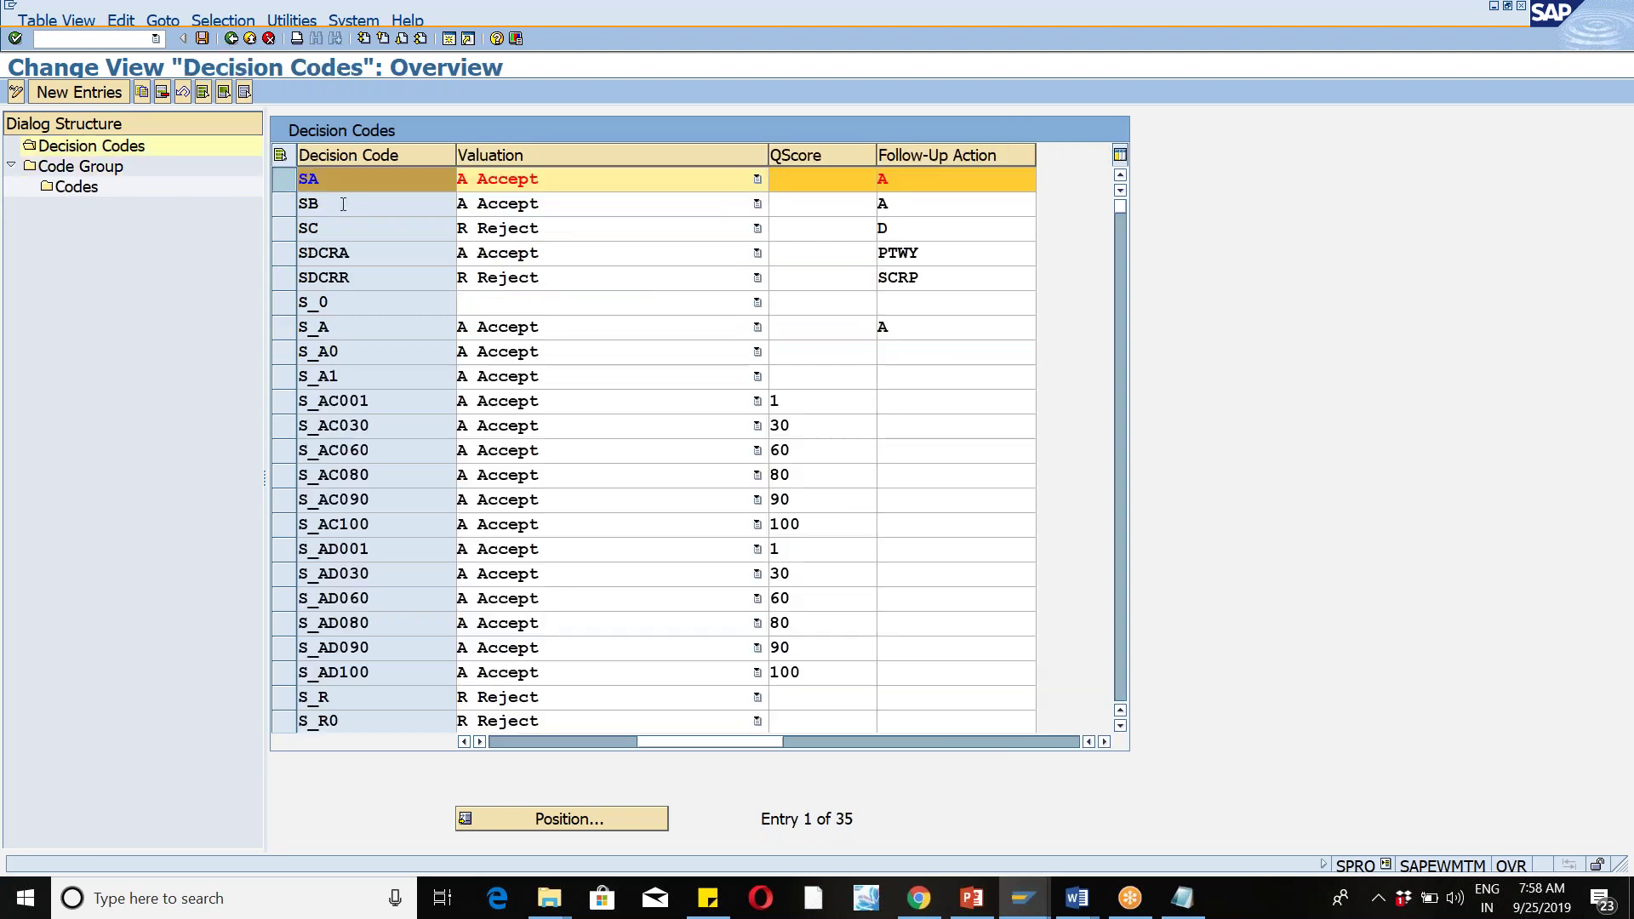
pyautogui.click(348, 185)
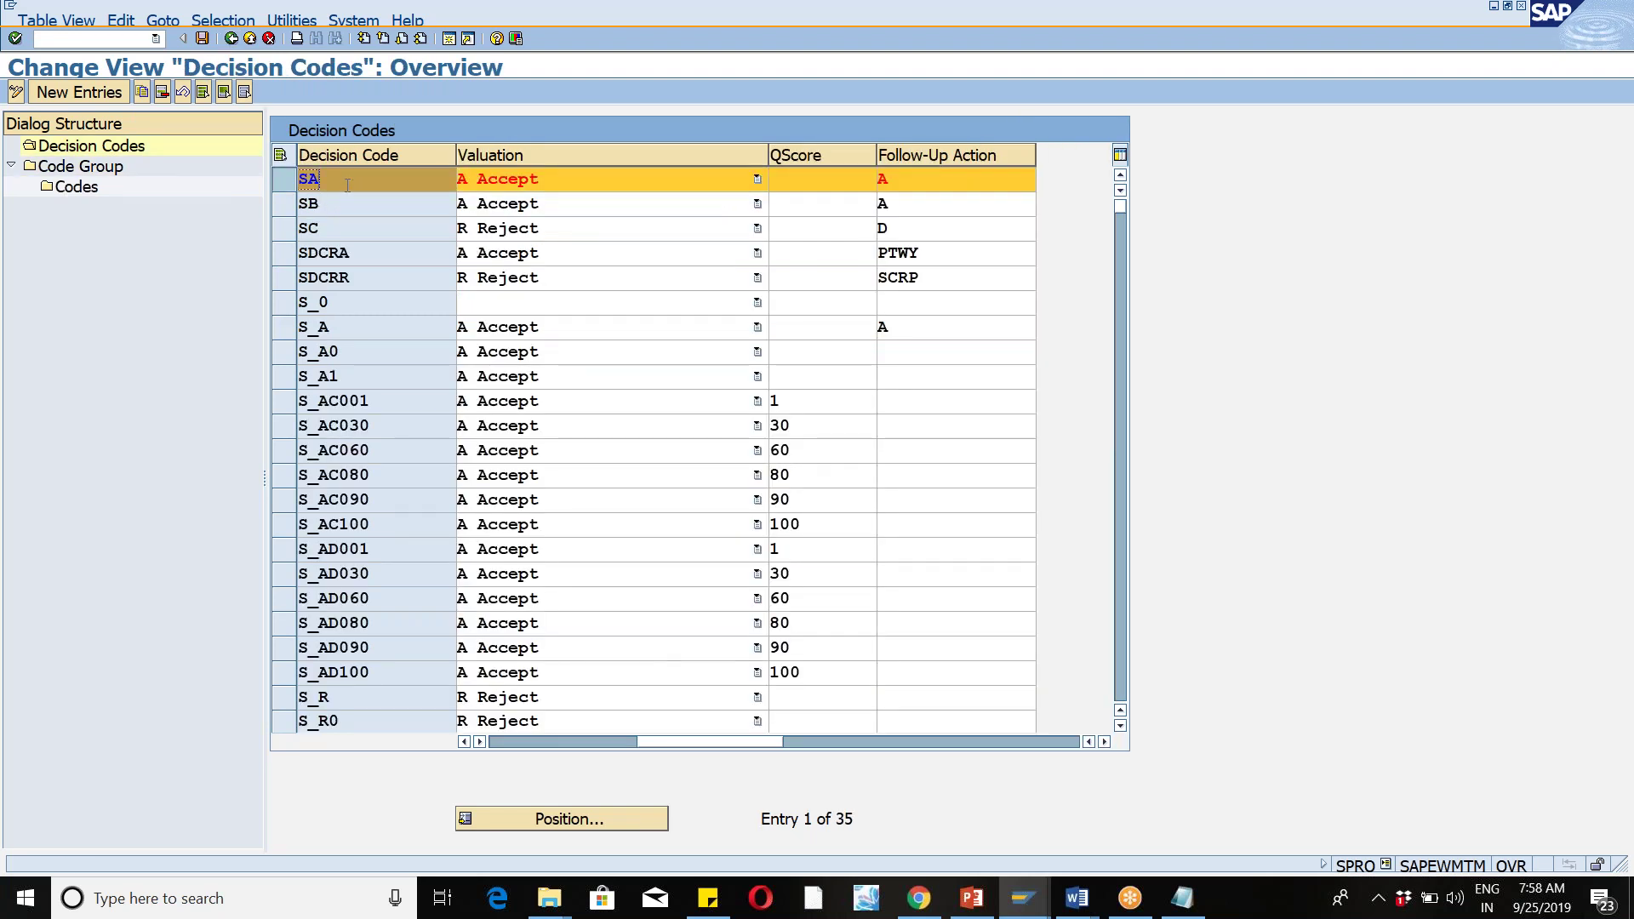
pyautogui.click(749, 180)
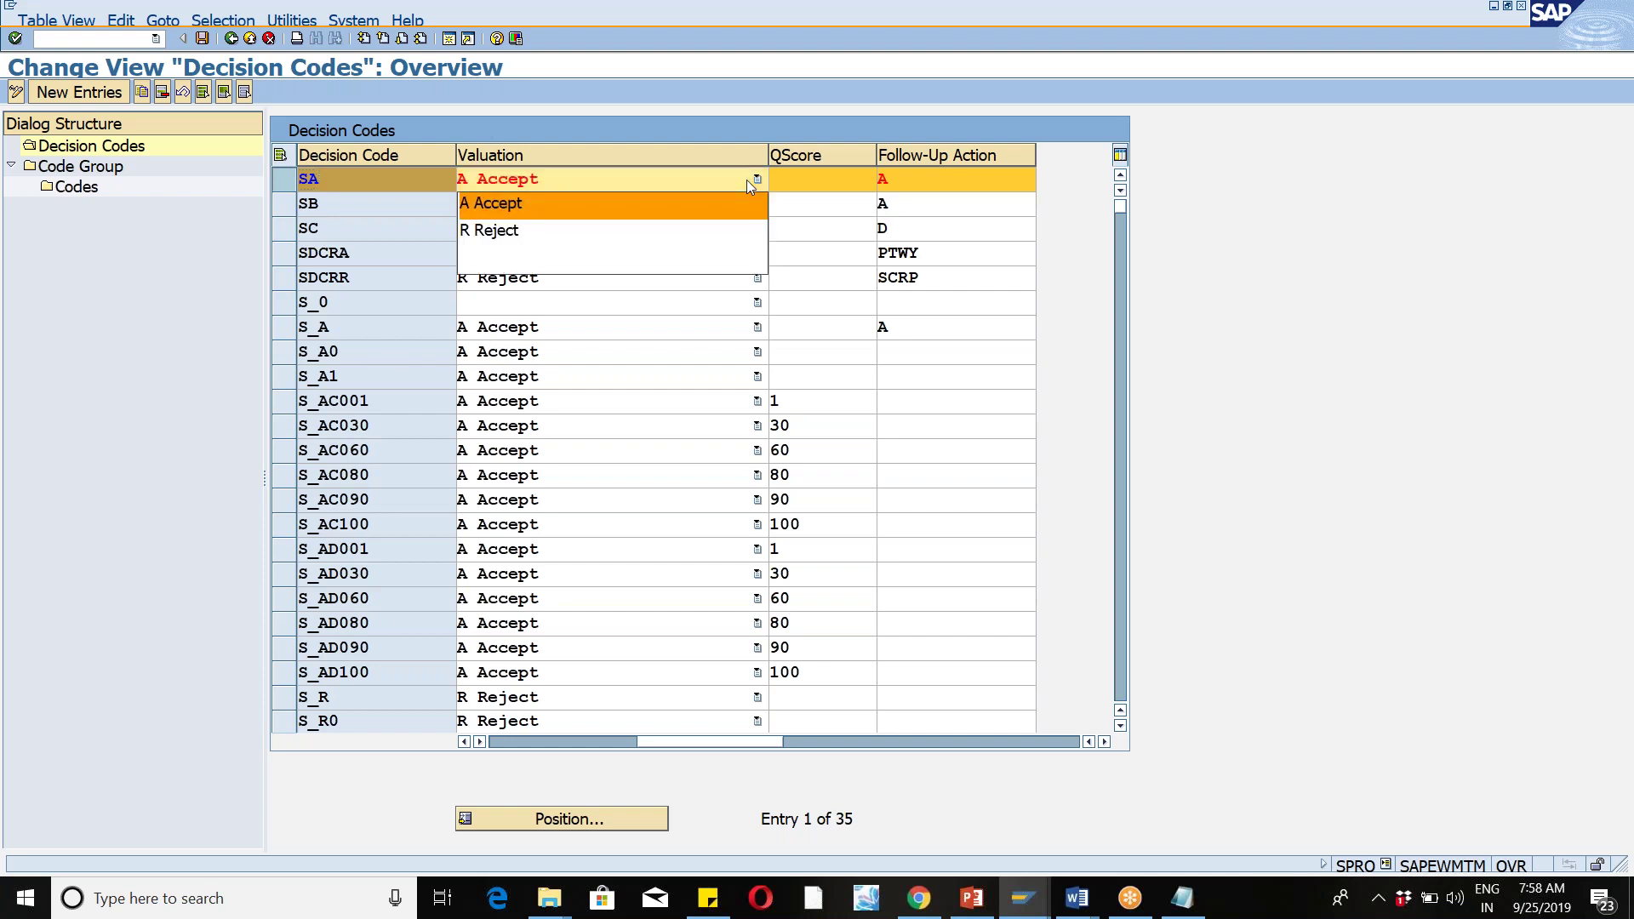
pyautogui.click(748, 180)
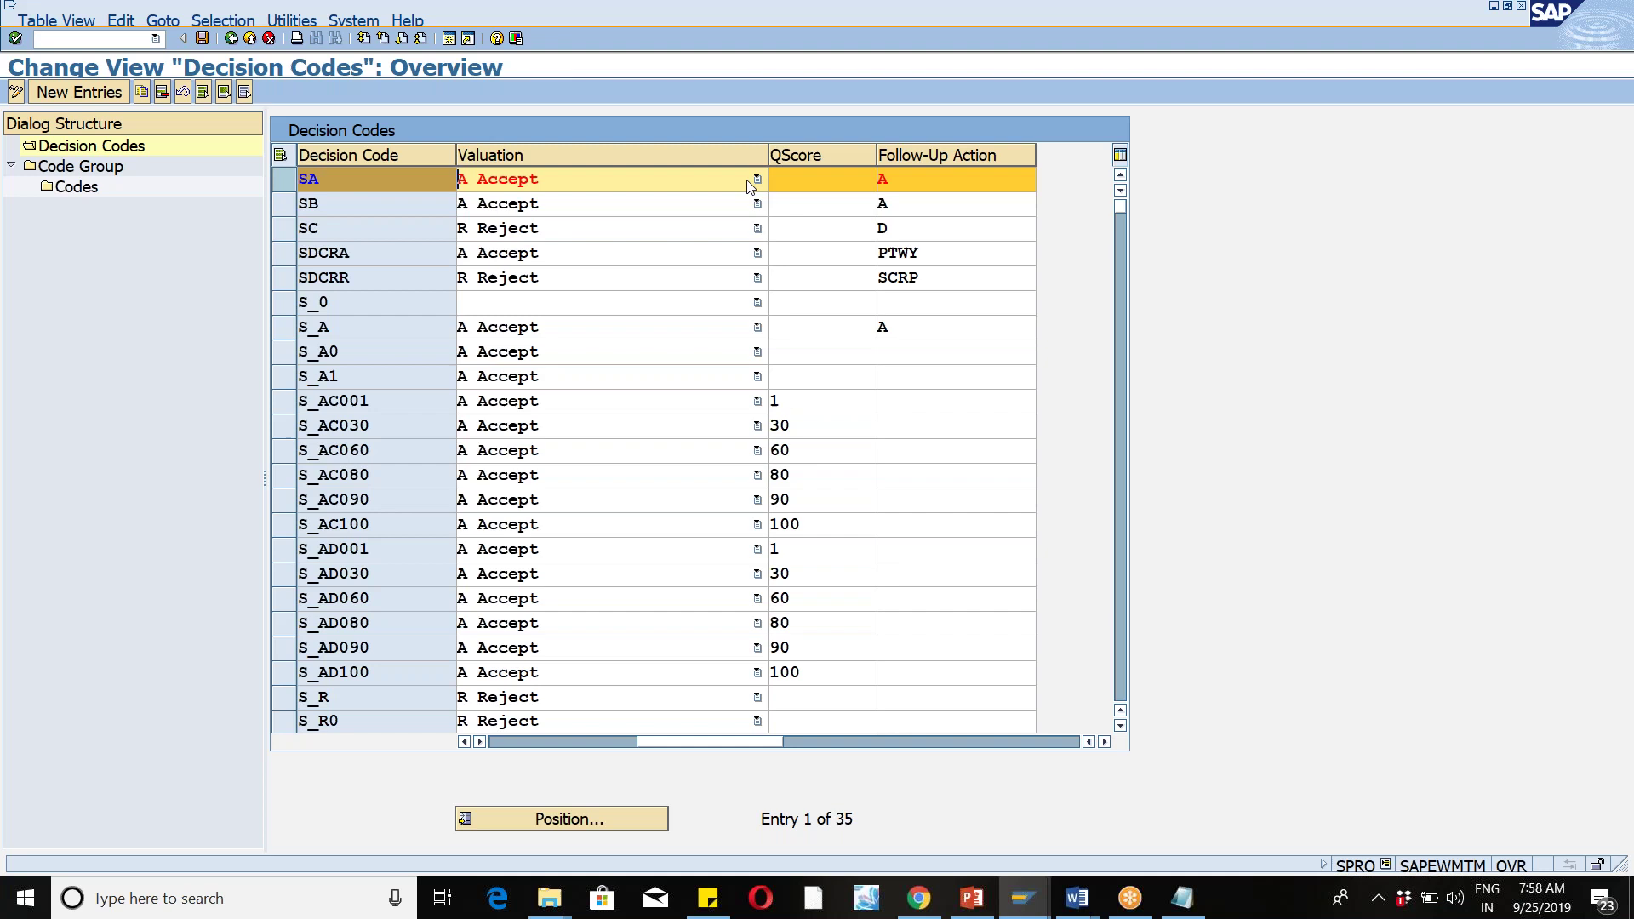
pyautogui.click(810, 186)
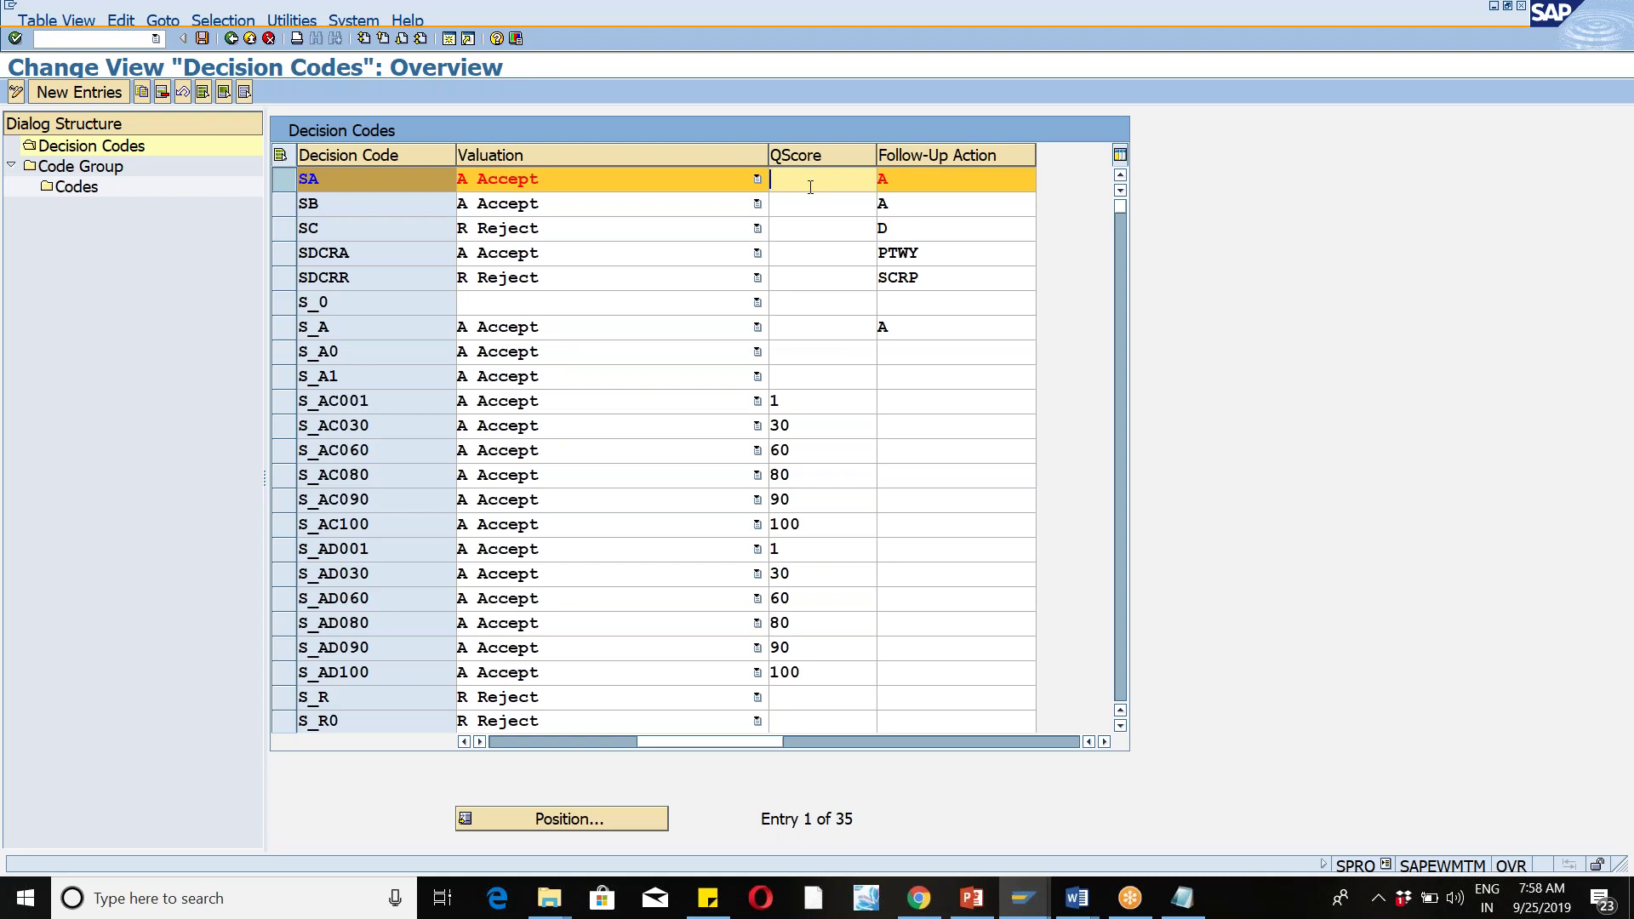
pyautogui.click(919, 179)
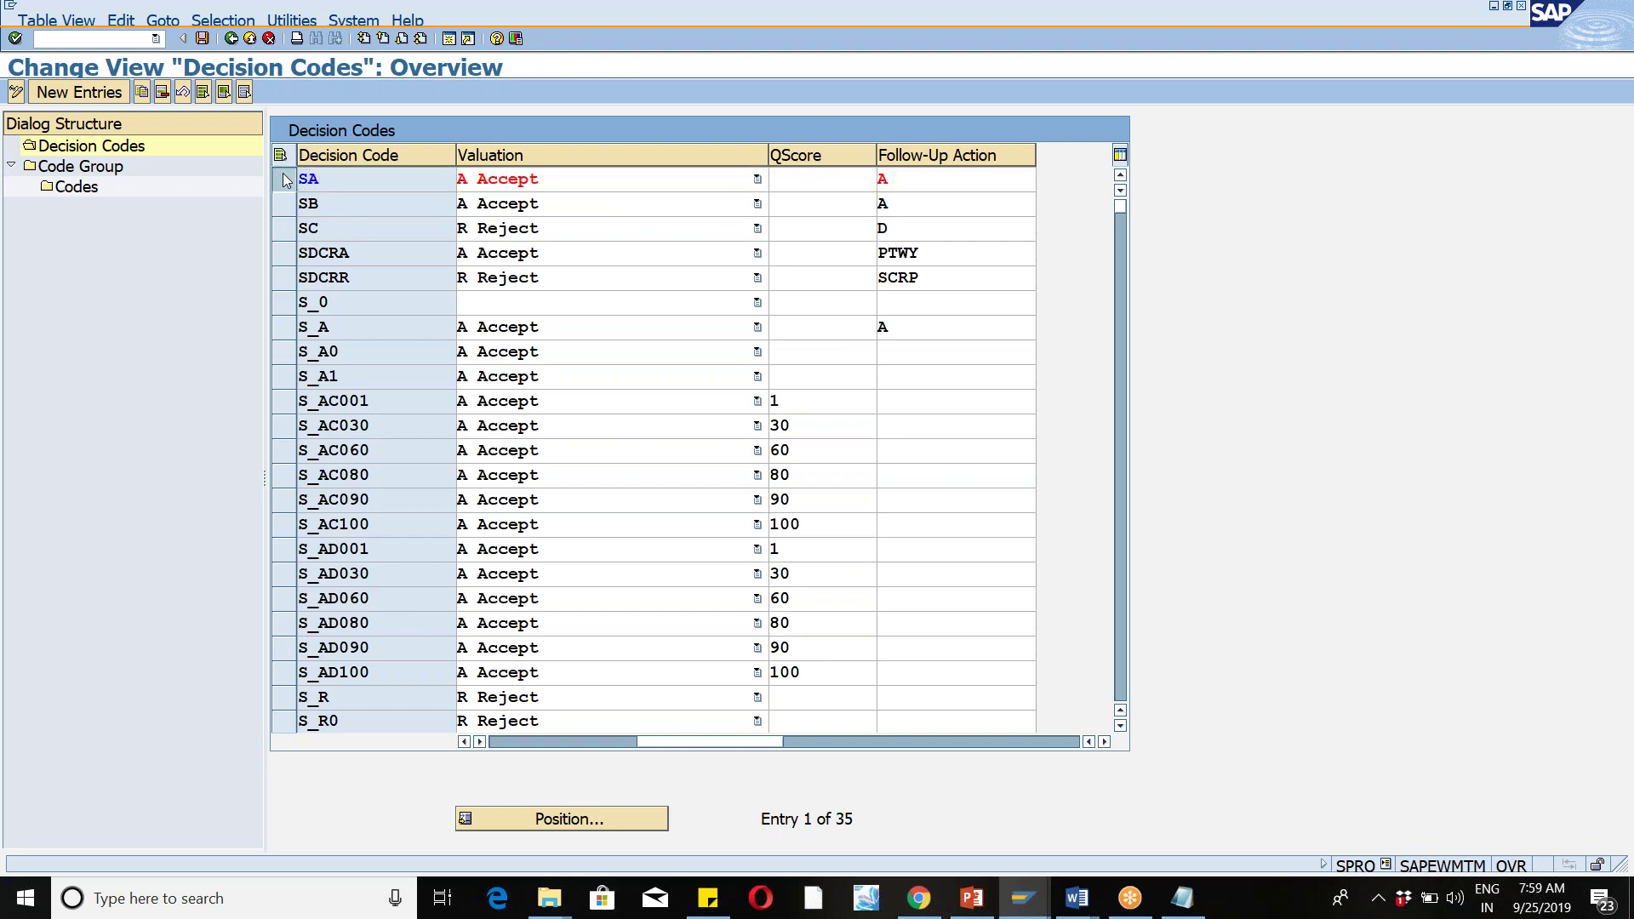
pyautogui.click(358, 180)
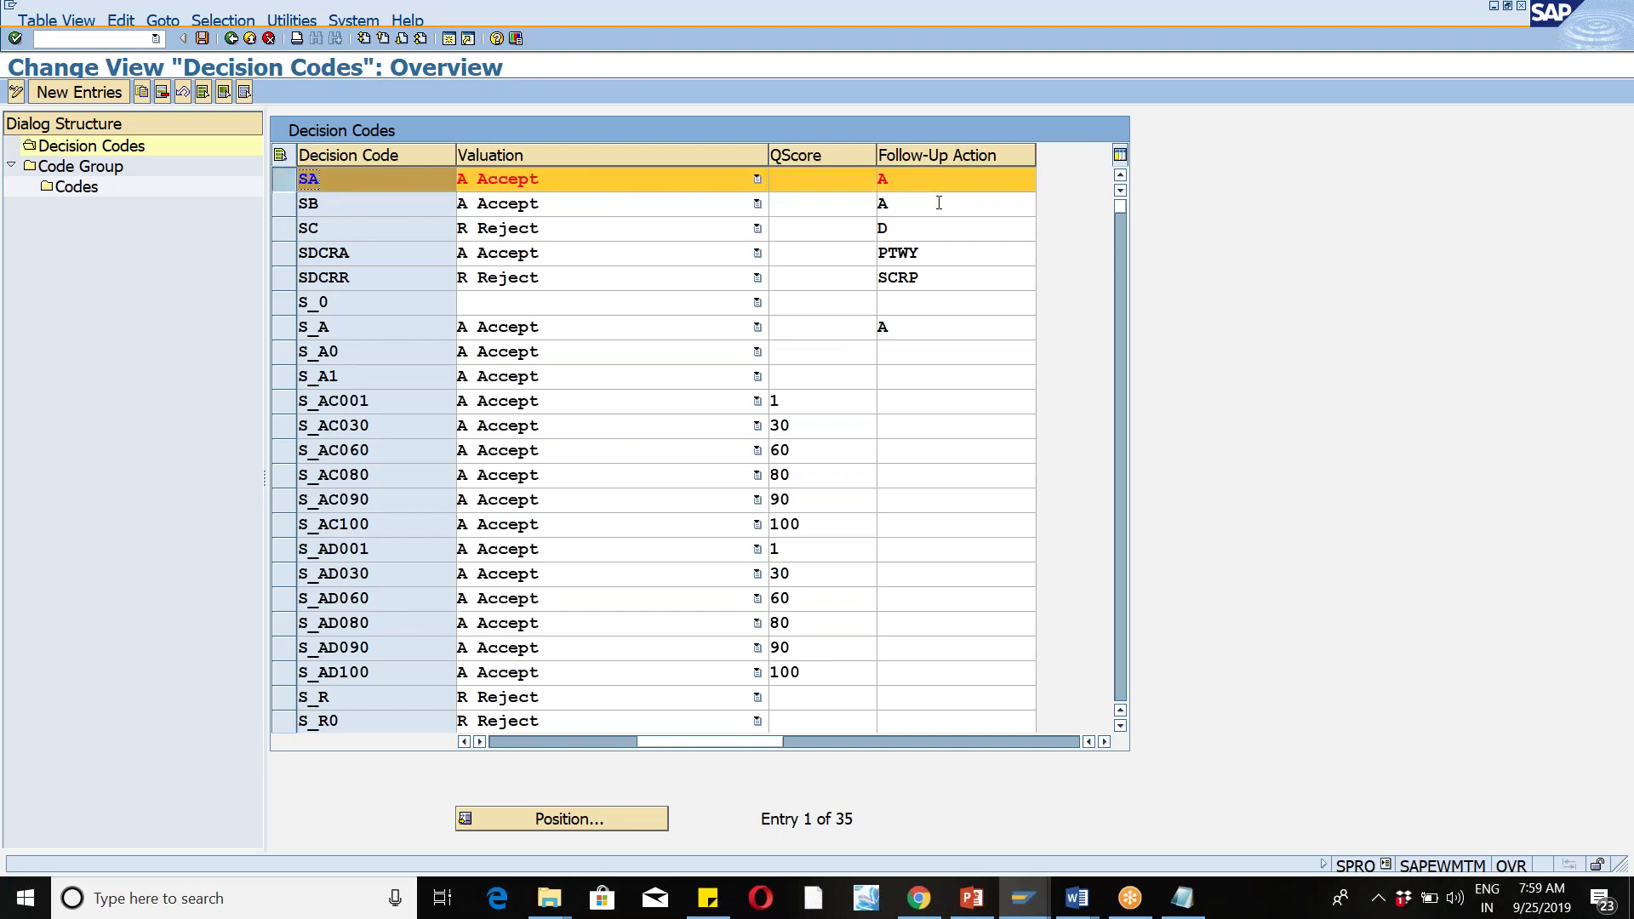
pyautogui.click(230, 38)
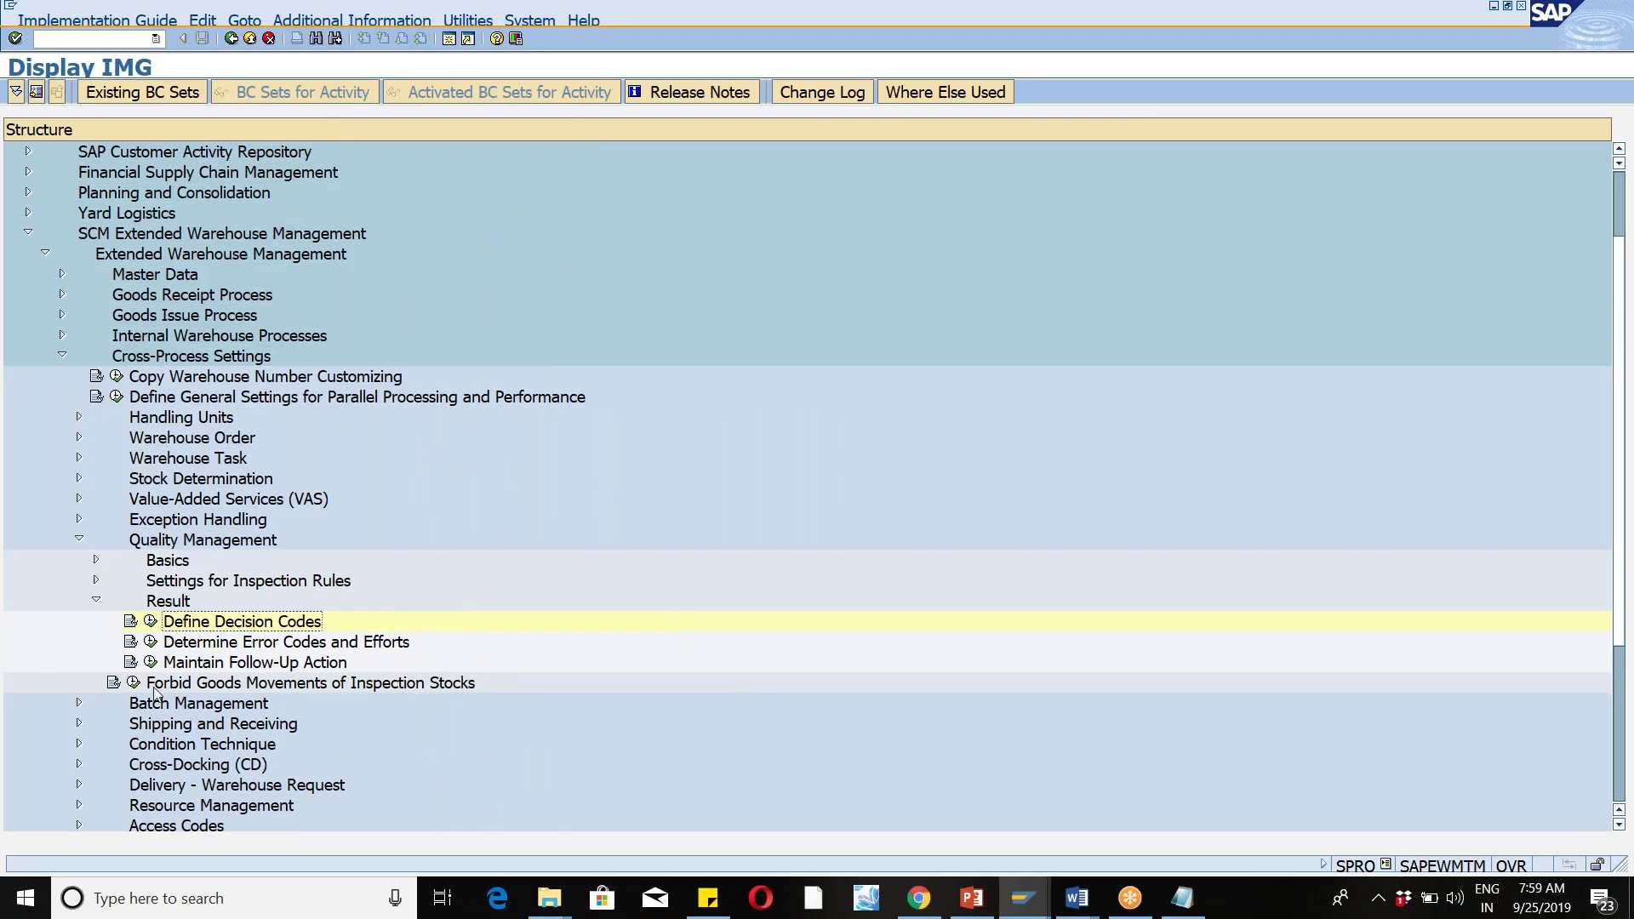
# Step: Open Maintain Follow-Up Action under Result and display the Follow-Up Actions for Quality Results of action A (PUTAWAY)
pyautogui.click(149, 662)
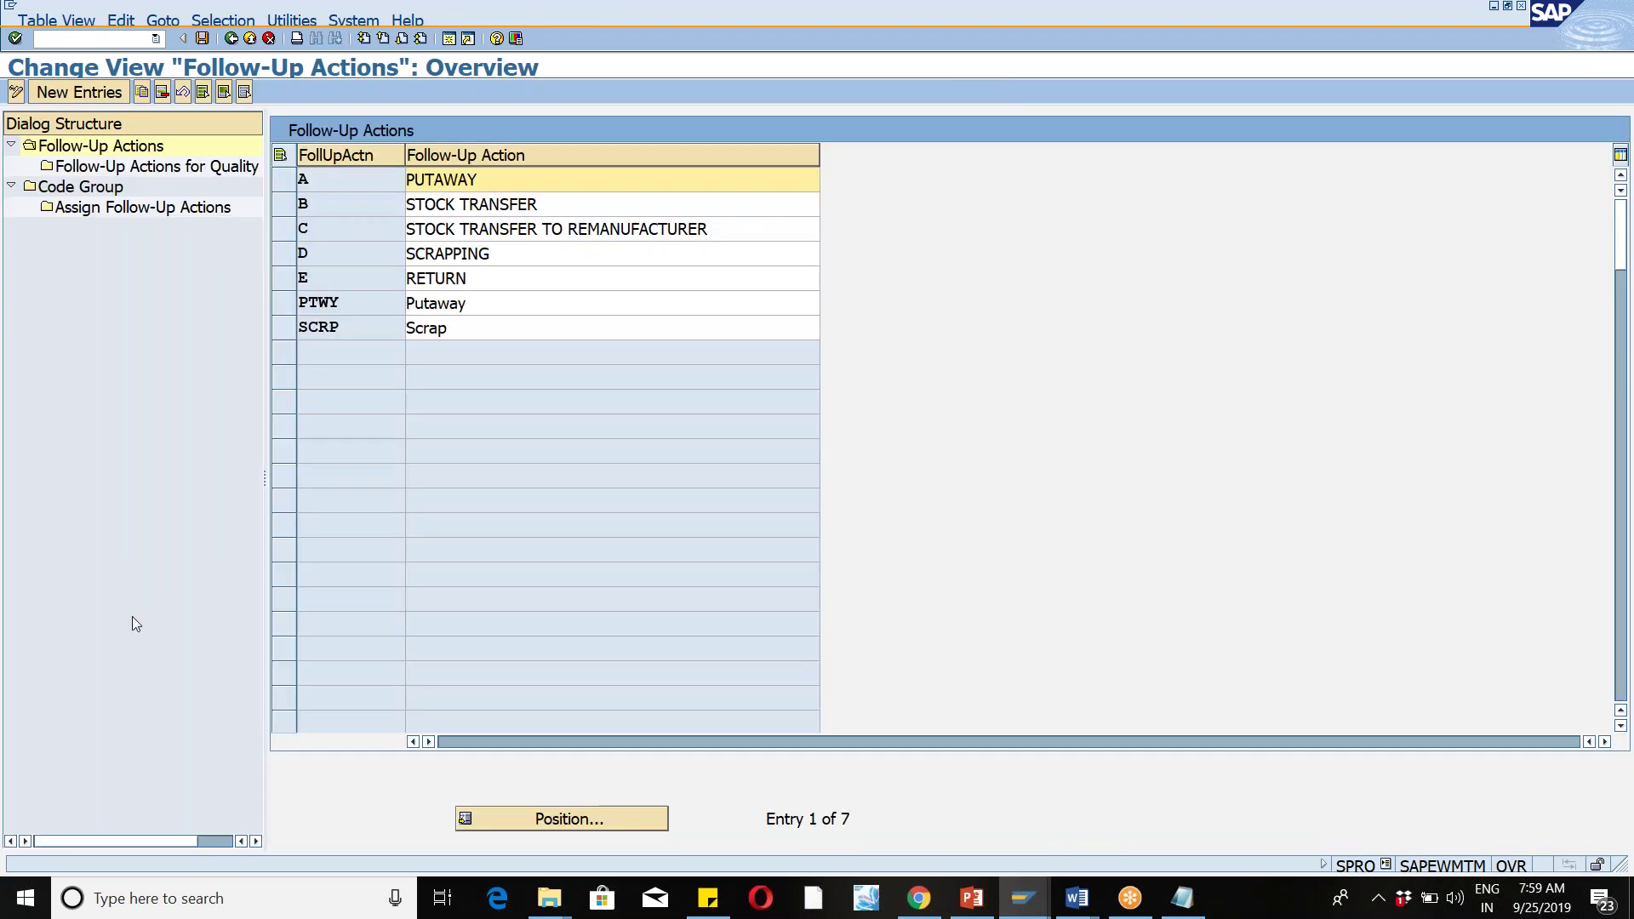
pyautogui.click(286, 183)
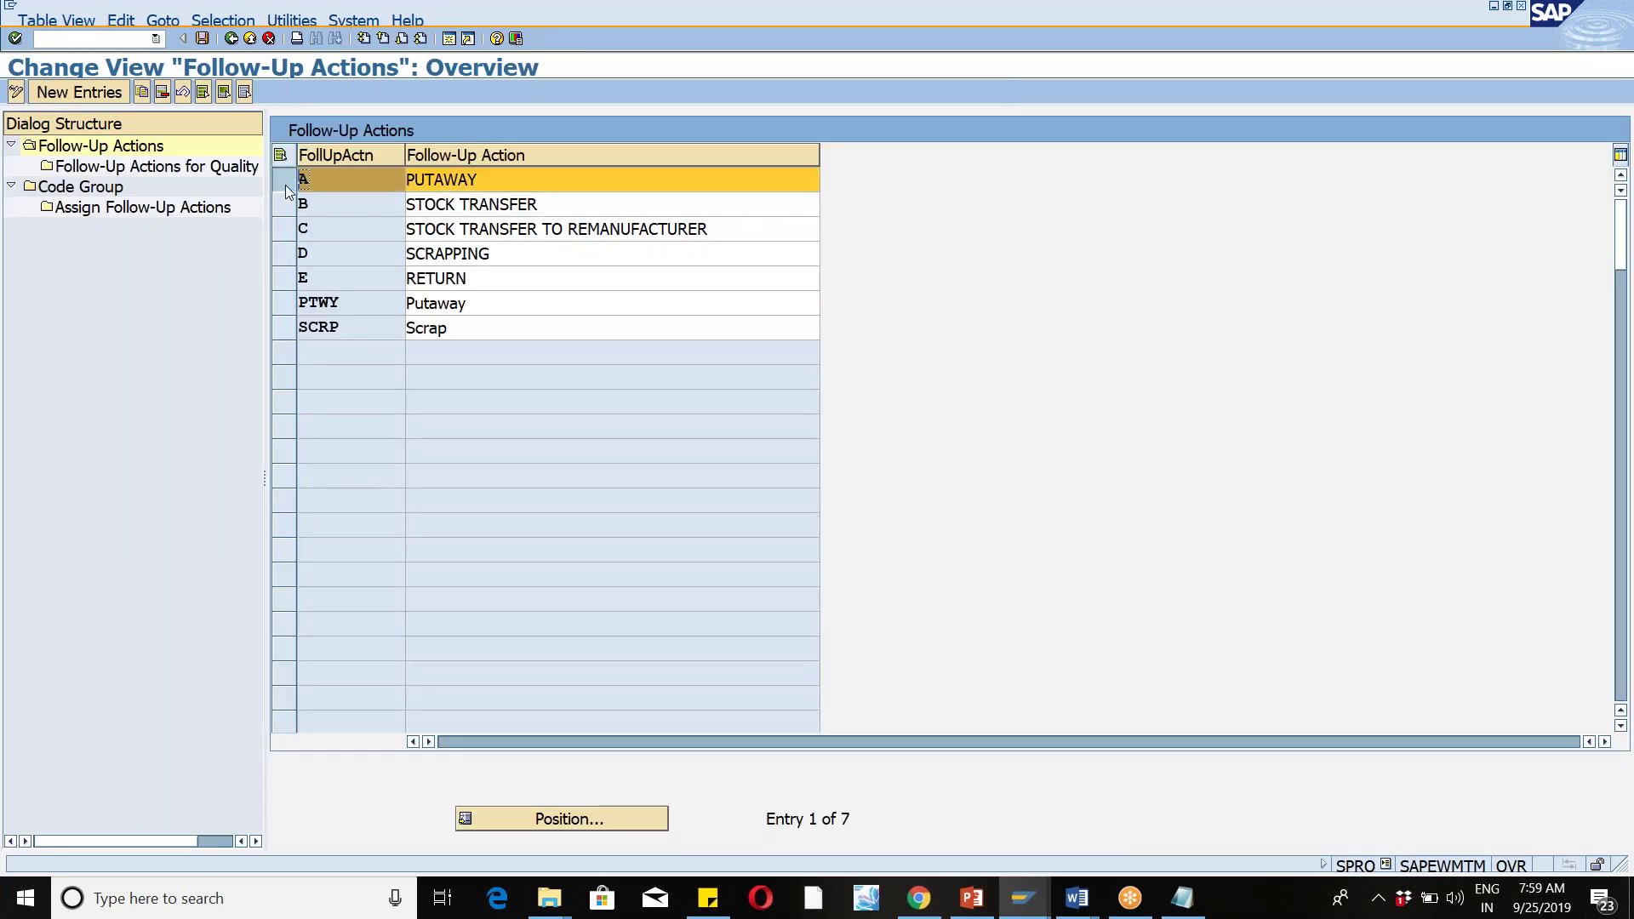
pyautogui.doubleClick(158, 169)
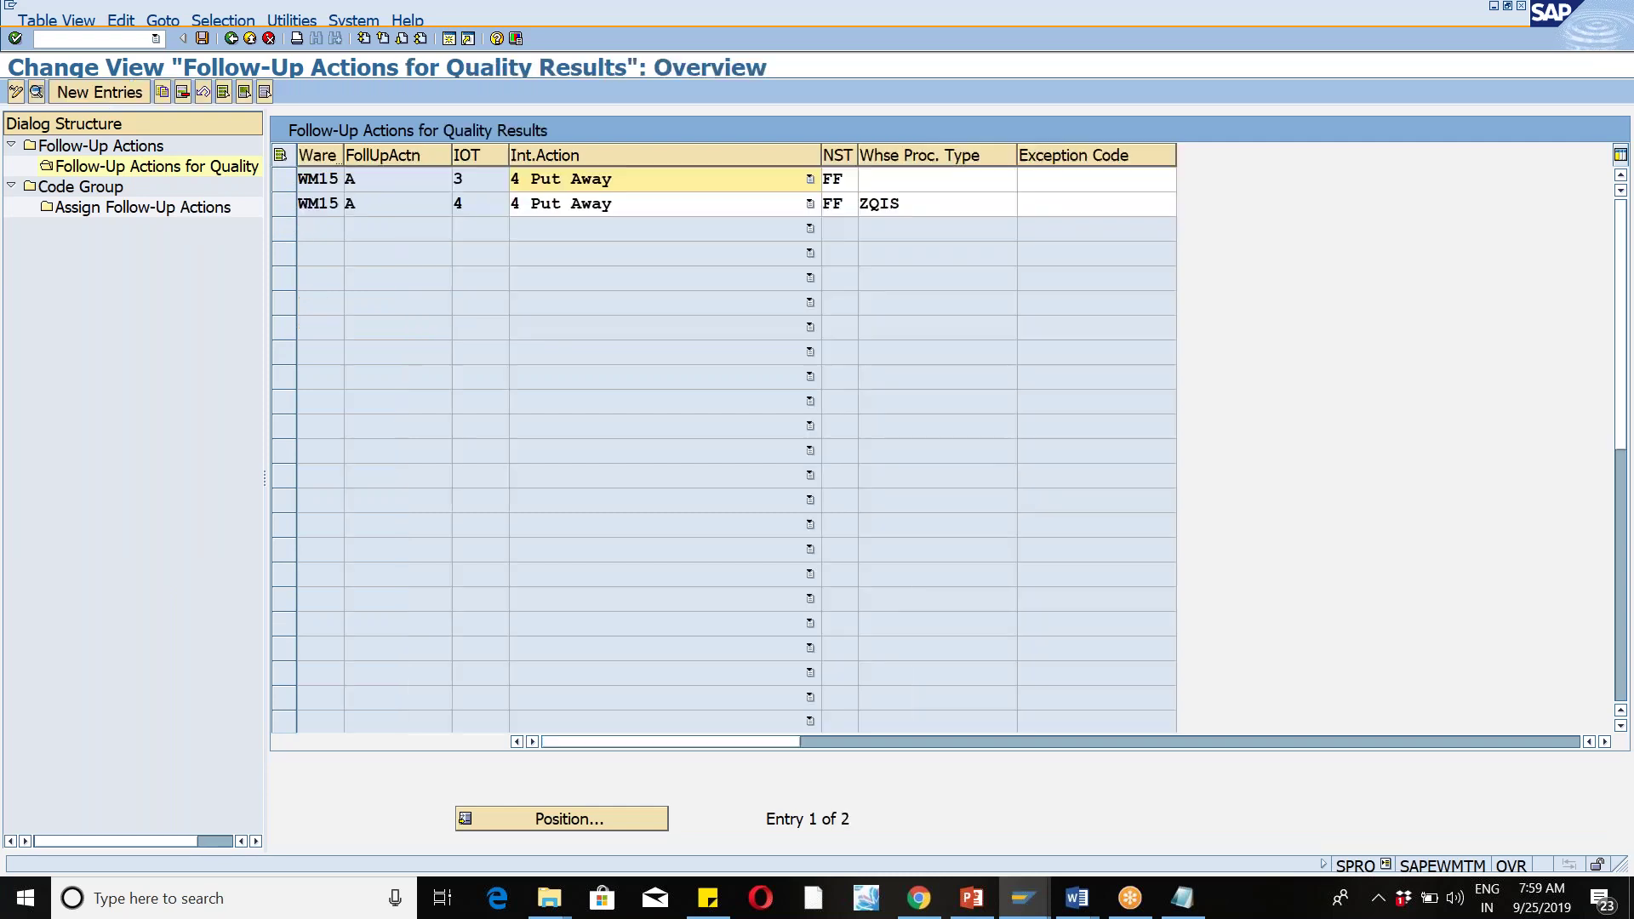
# Step: Examine the WM15 entry for IOT 4, including its follow-up action, internal action options and warehouse process type, and exit the IMG
pyautogui.click(291, 207)
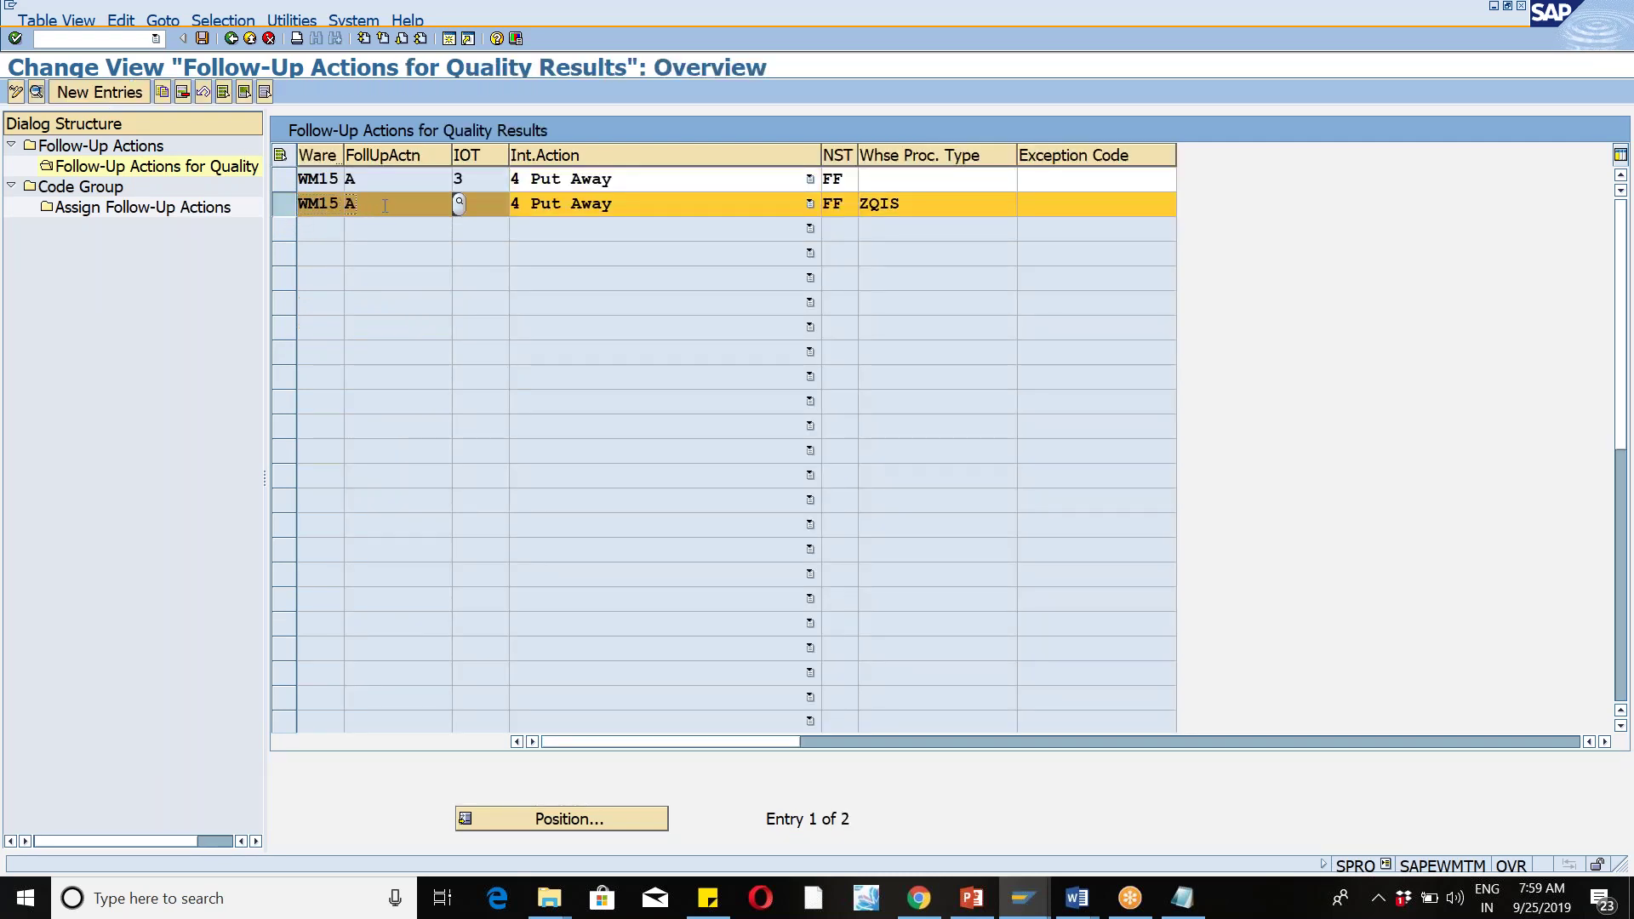
pyautogui.click(459, 204)
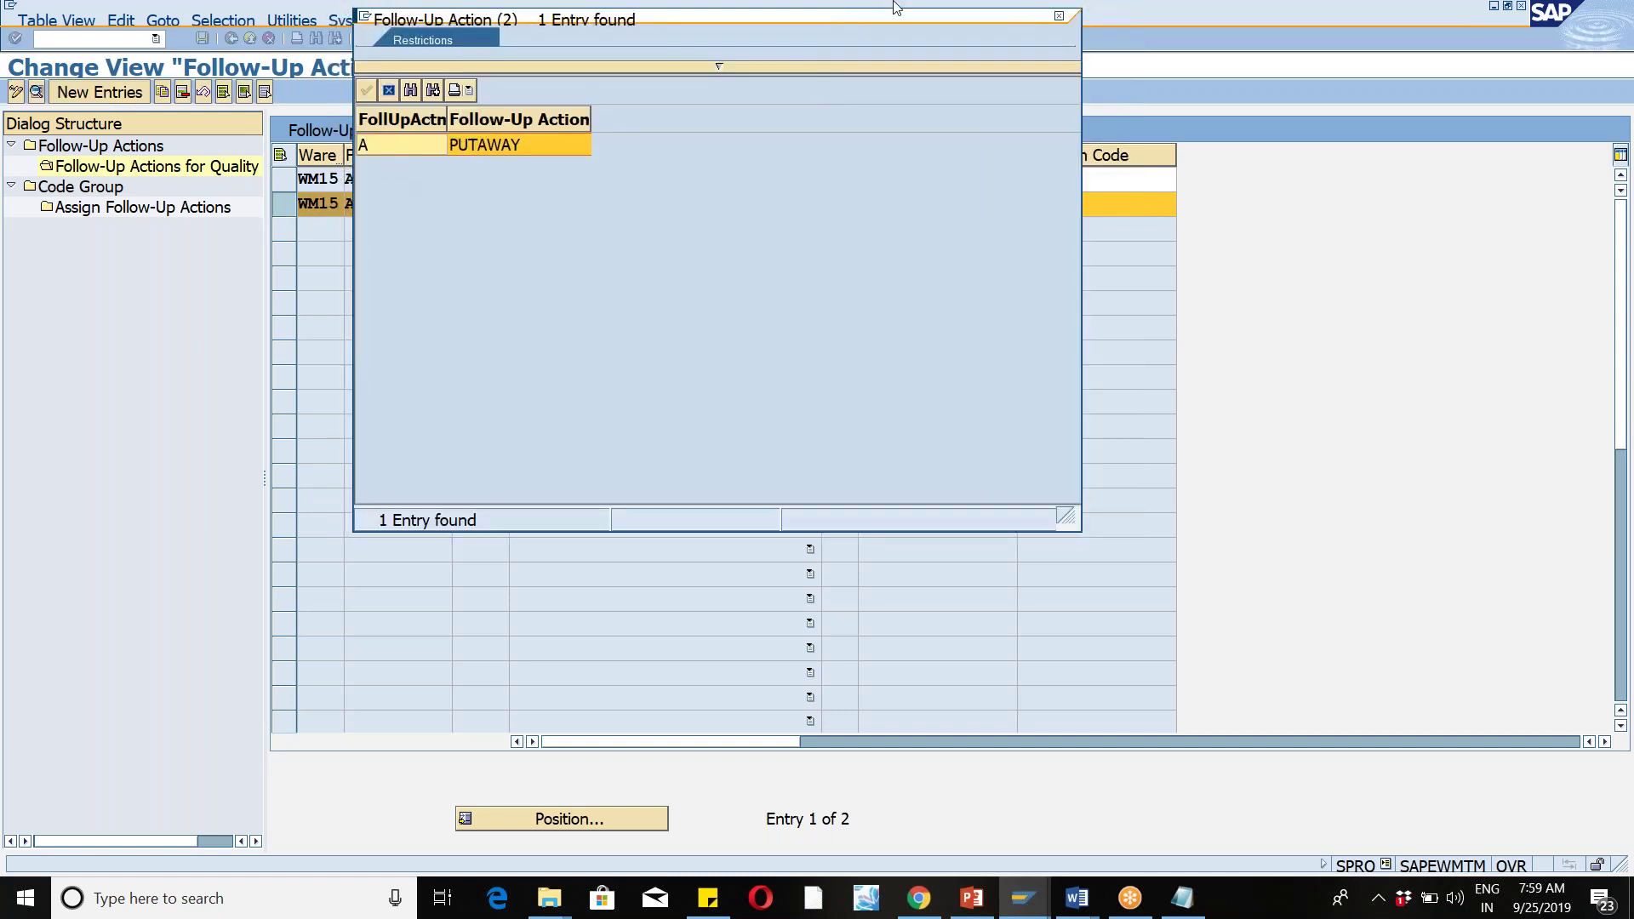
pyautogui.click(1059, 17)
pyautogui.click(513, 207)
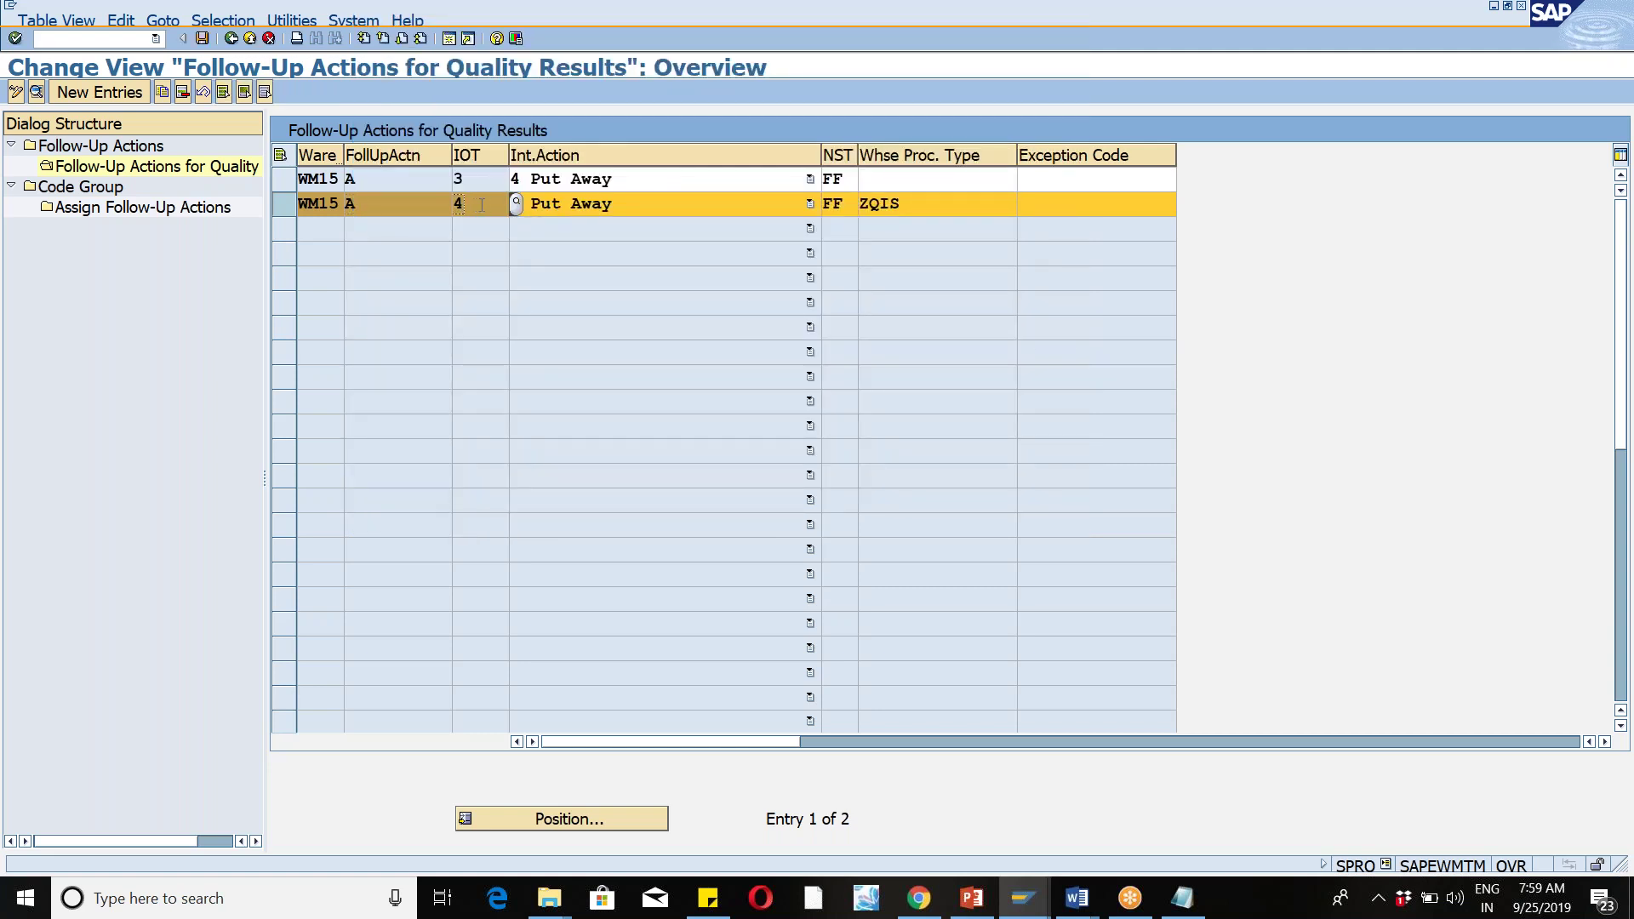
pyautogui.click(656, 207)
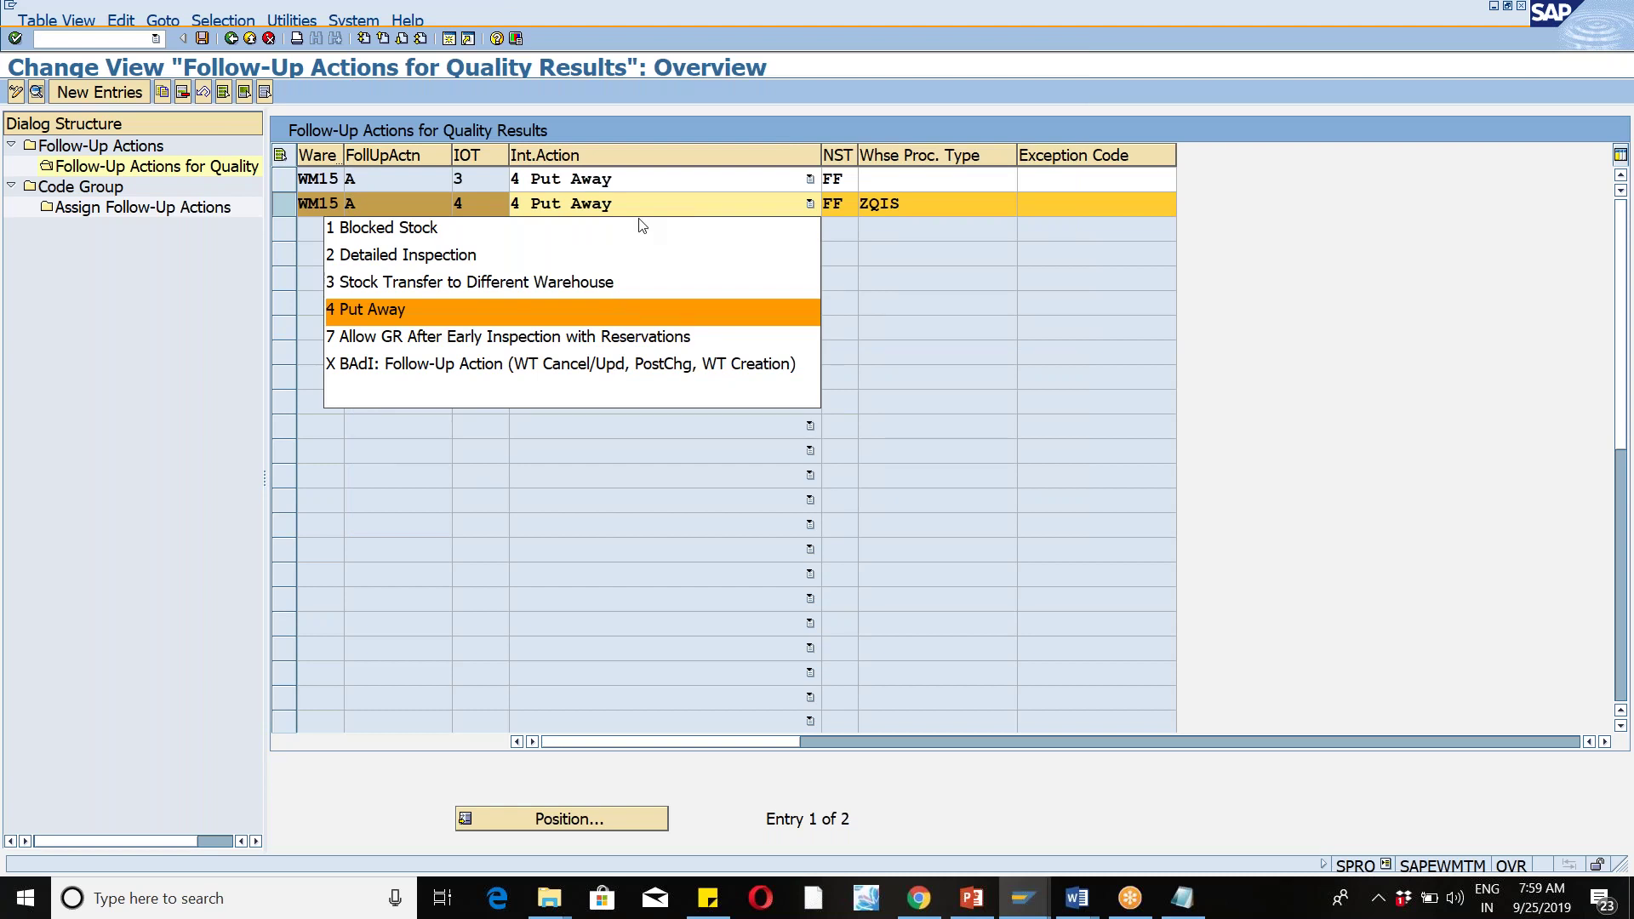
pyautogui.click(585, 313)
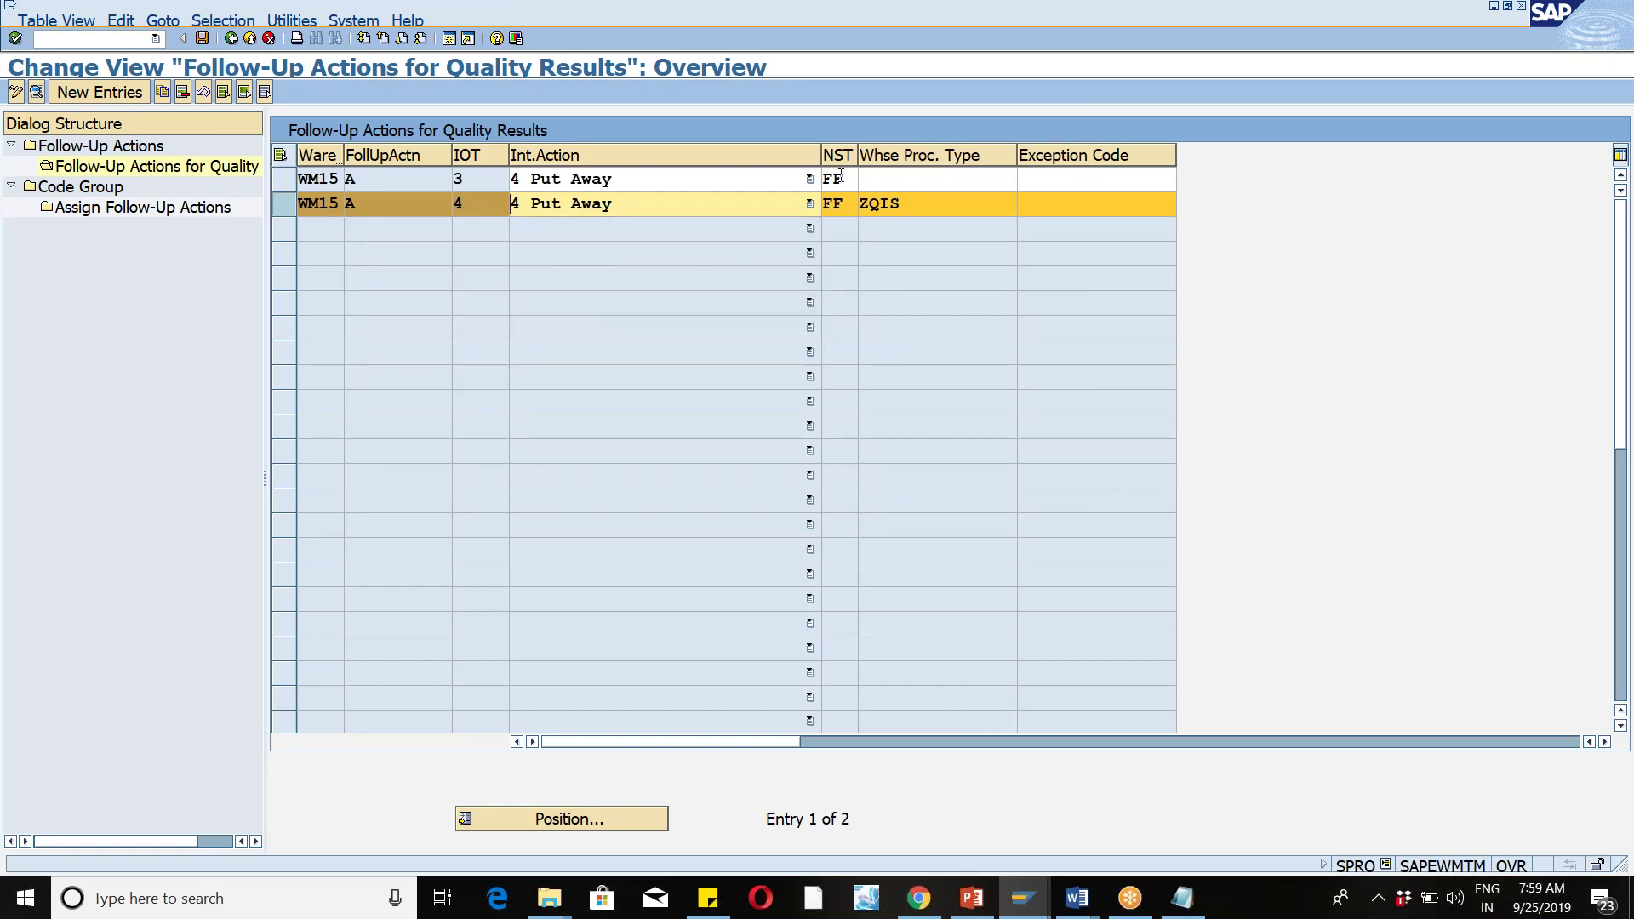
pyautogui.click(930, 215)
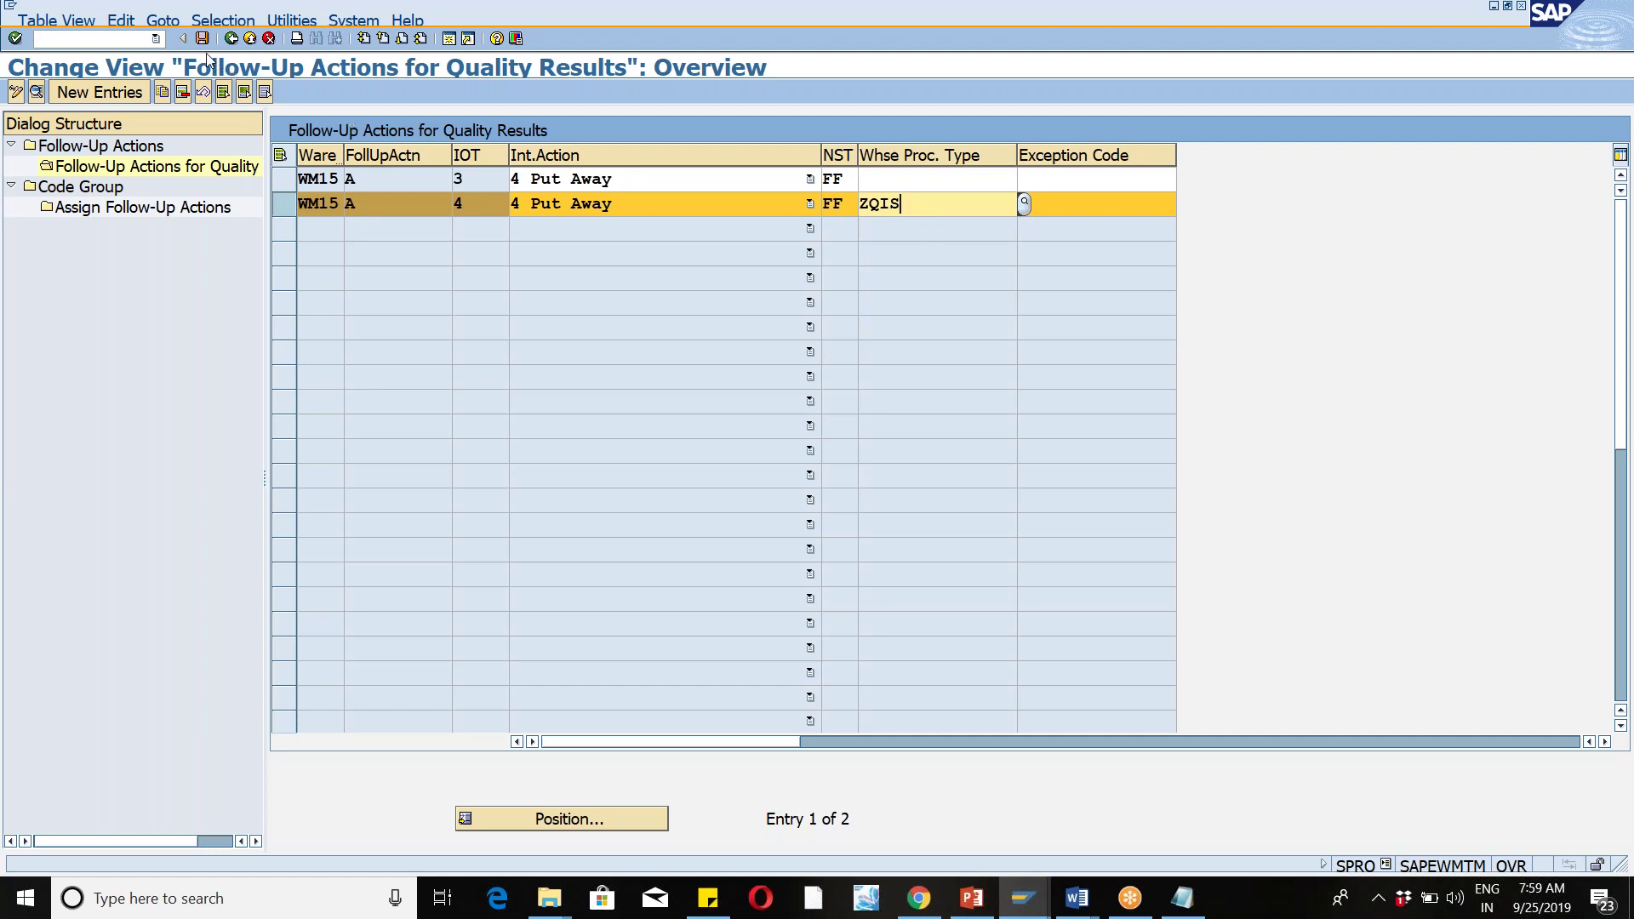
pyautogui.click(230, 38)
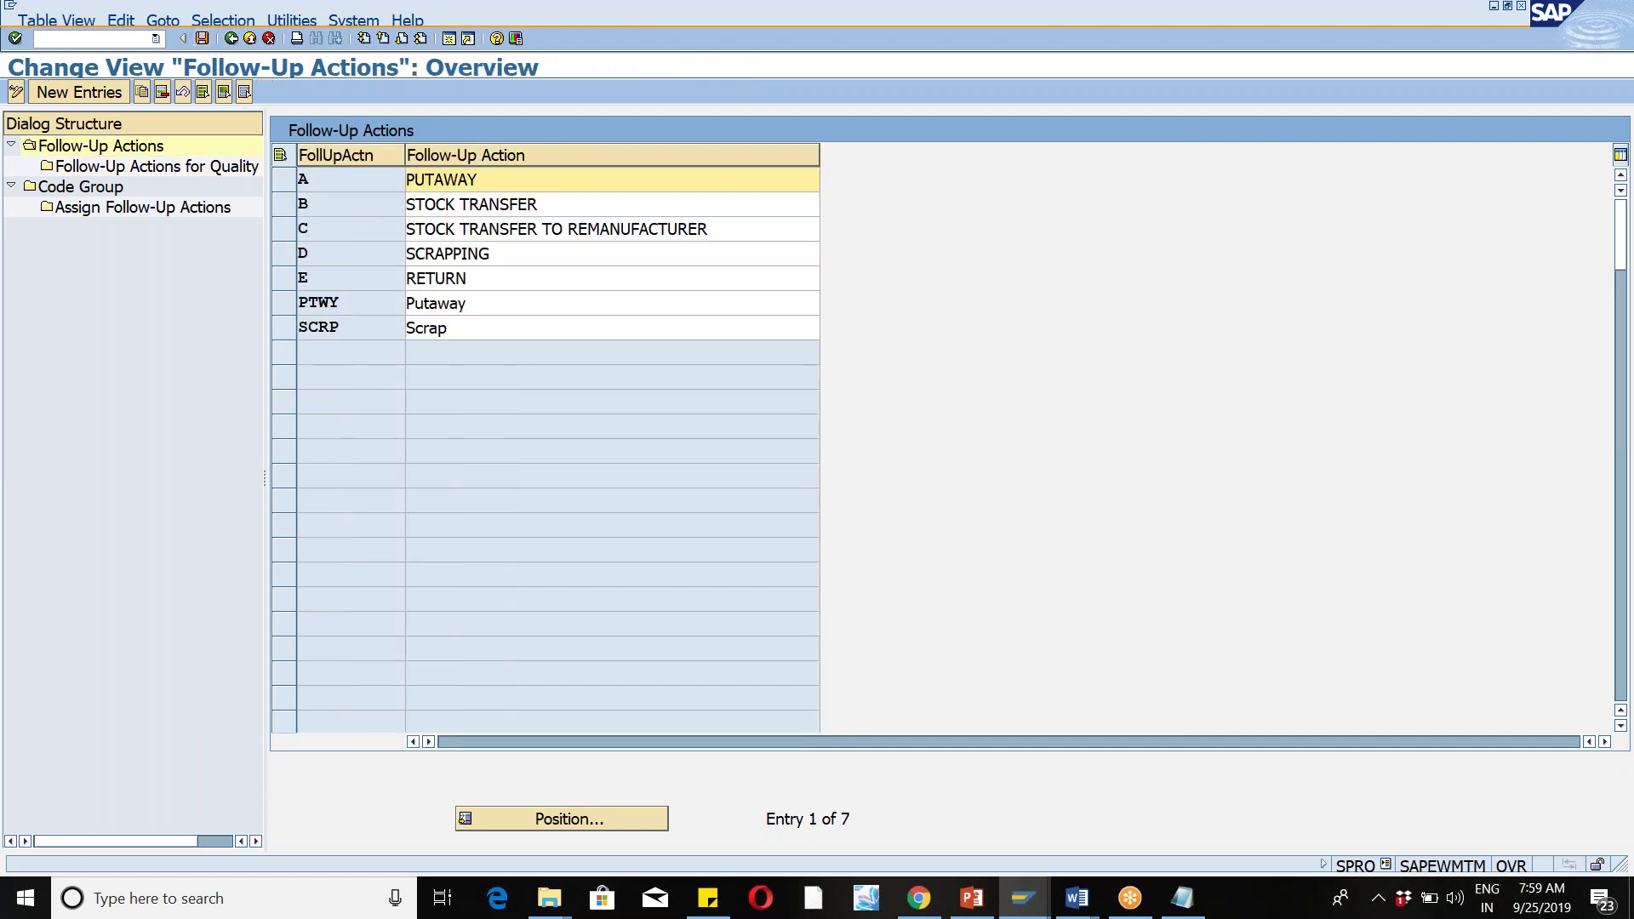
pyautogui.click(230, 38)
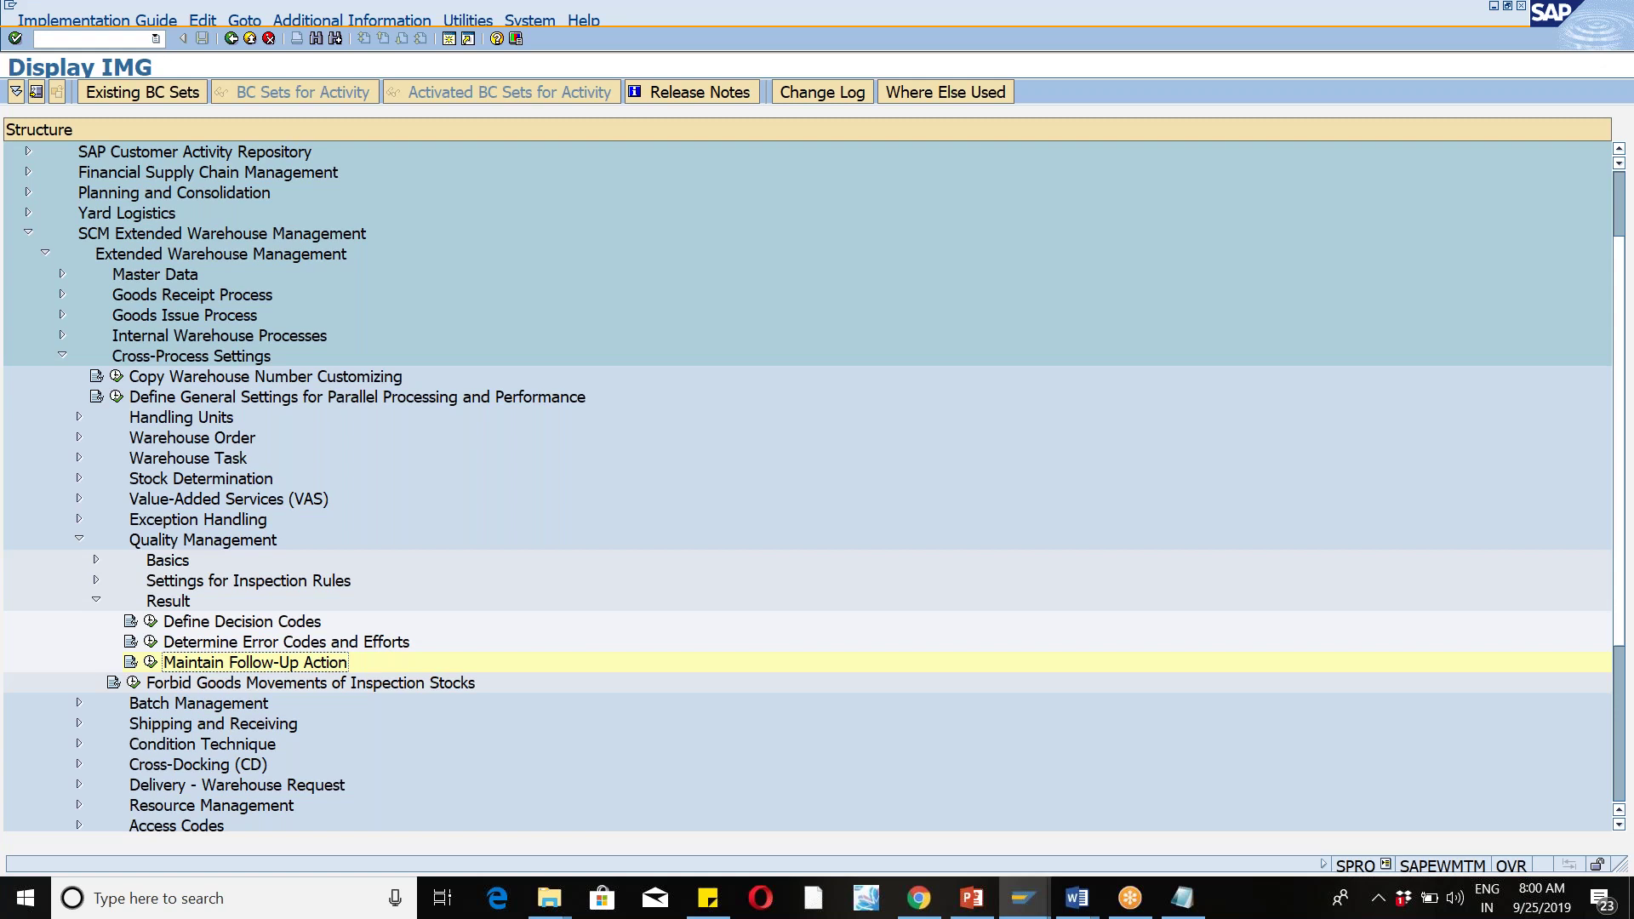
pyautogui.press('F3')
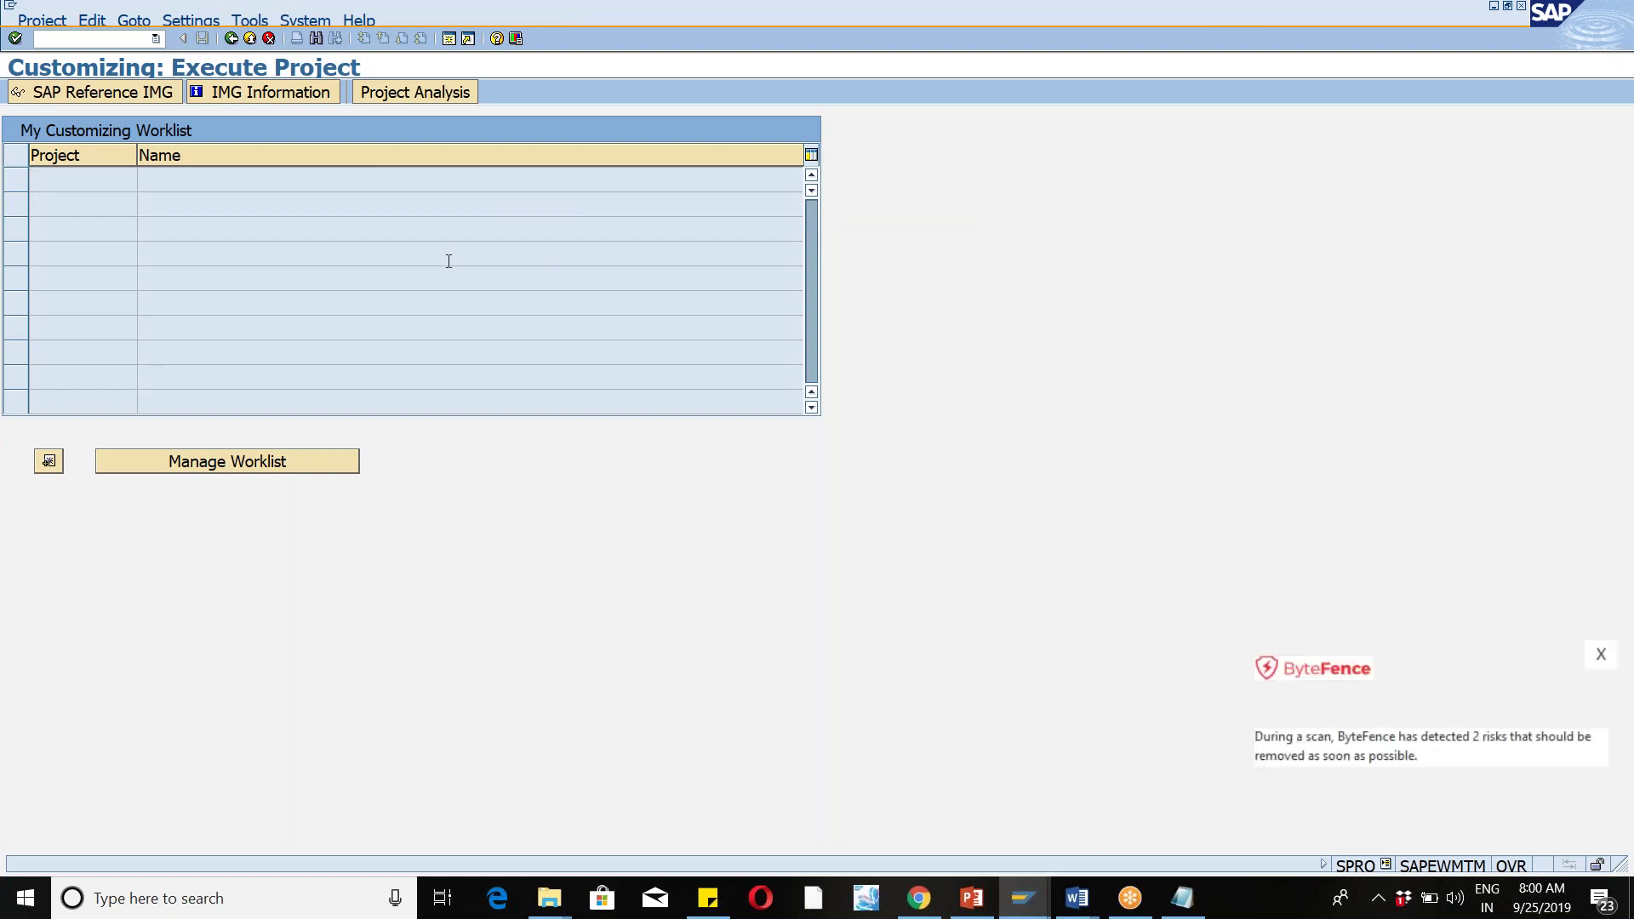
# Step: Dismiss the ByteFence notification, switch to SAP Logon and open the S4-1809 system from the s4 connections
pyautogui.click(1601, 666)
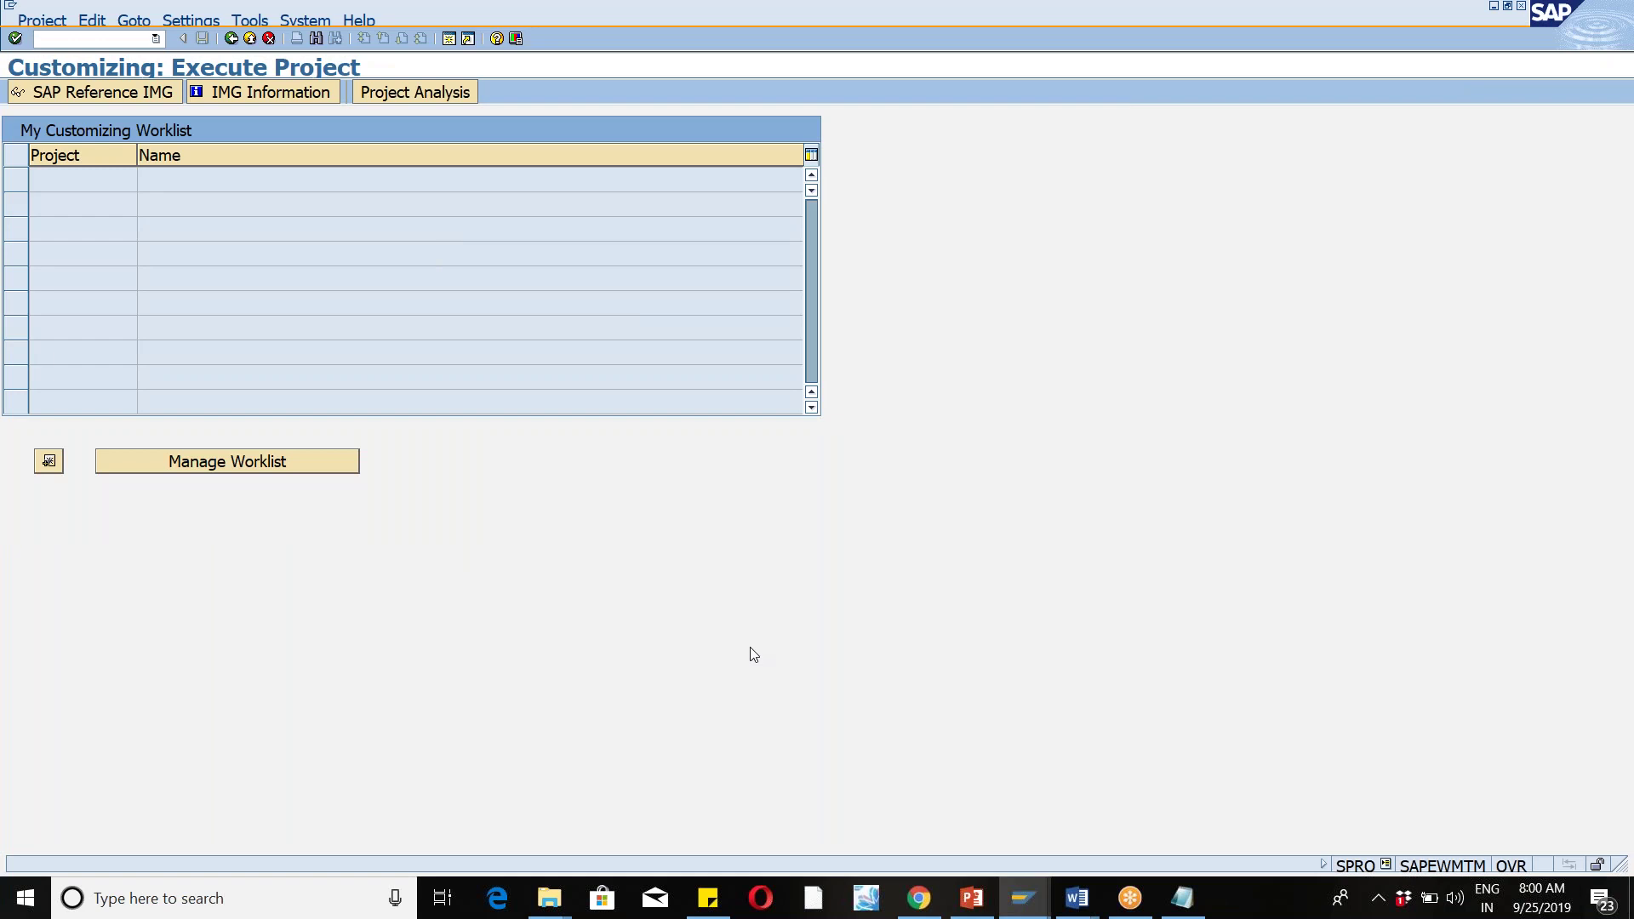
pyautogui.click(1023, 898)
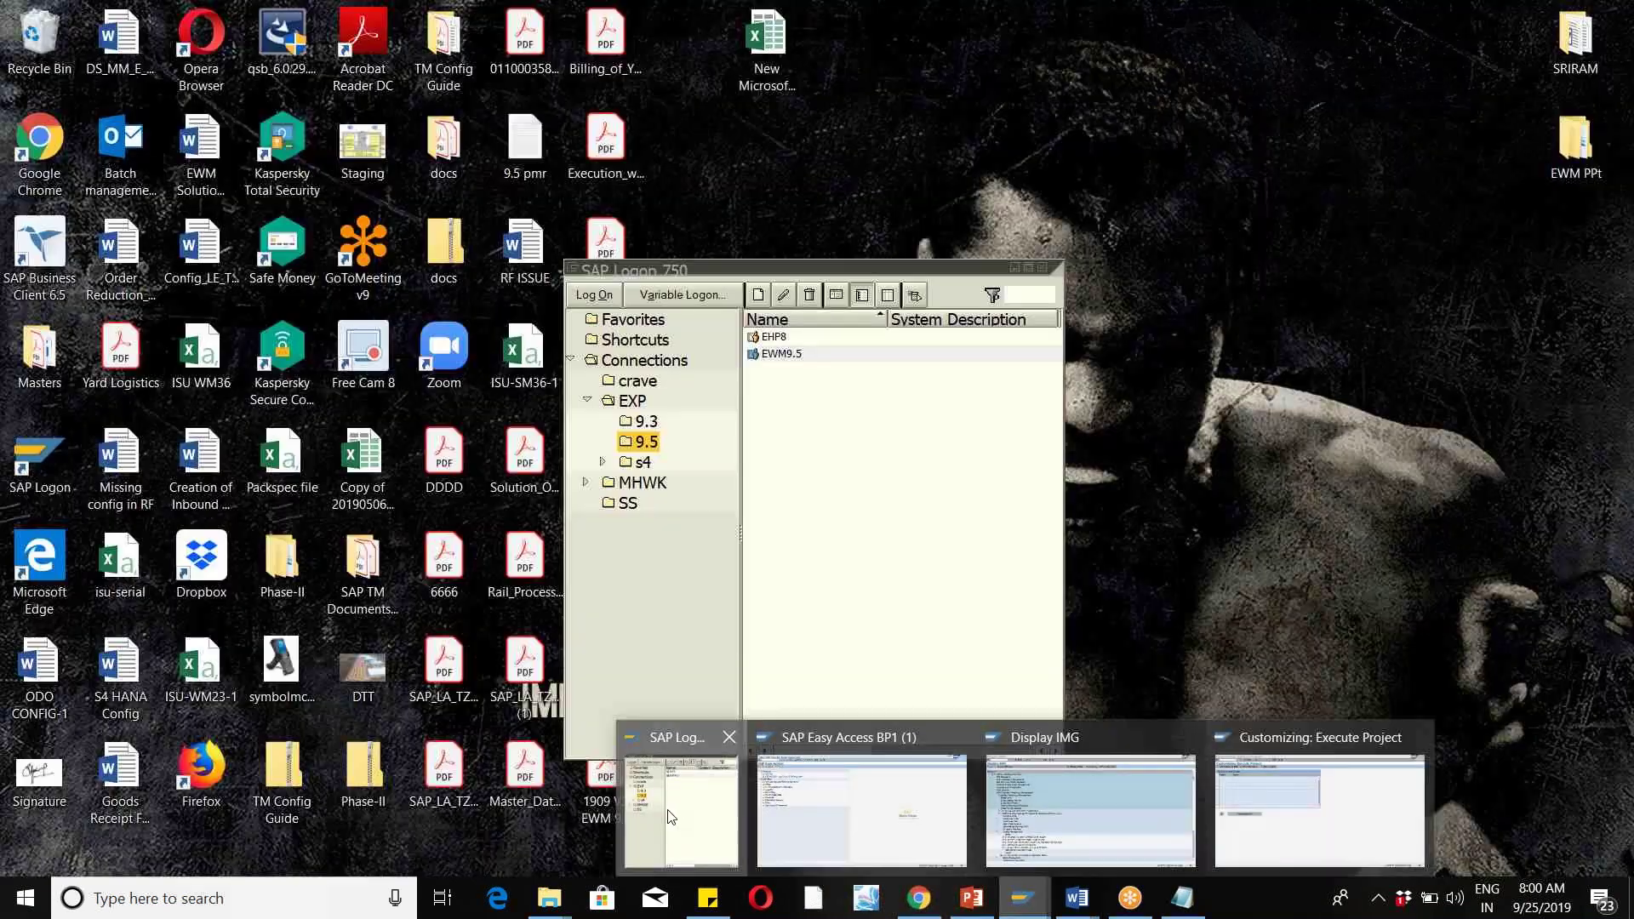
pyautogui.click(671, 817)
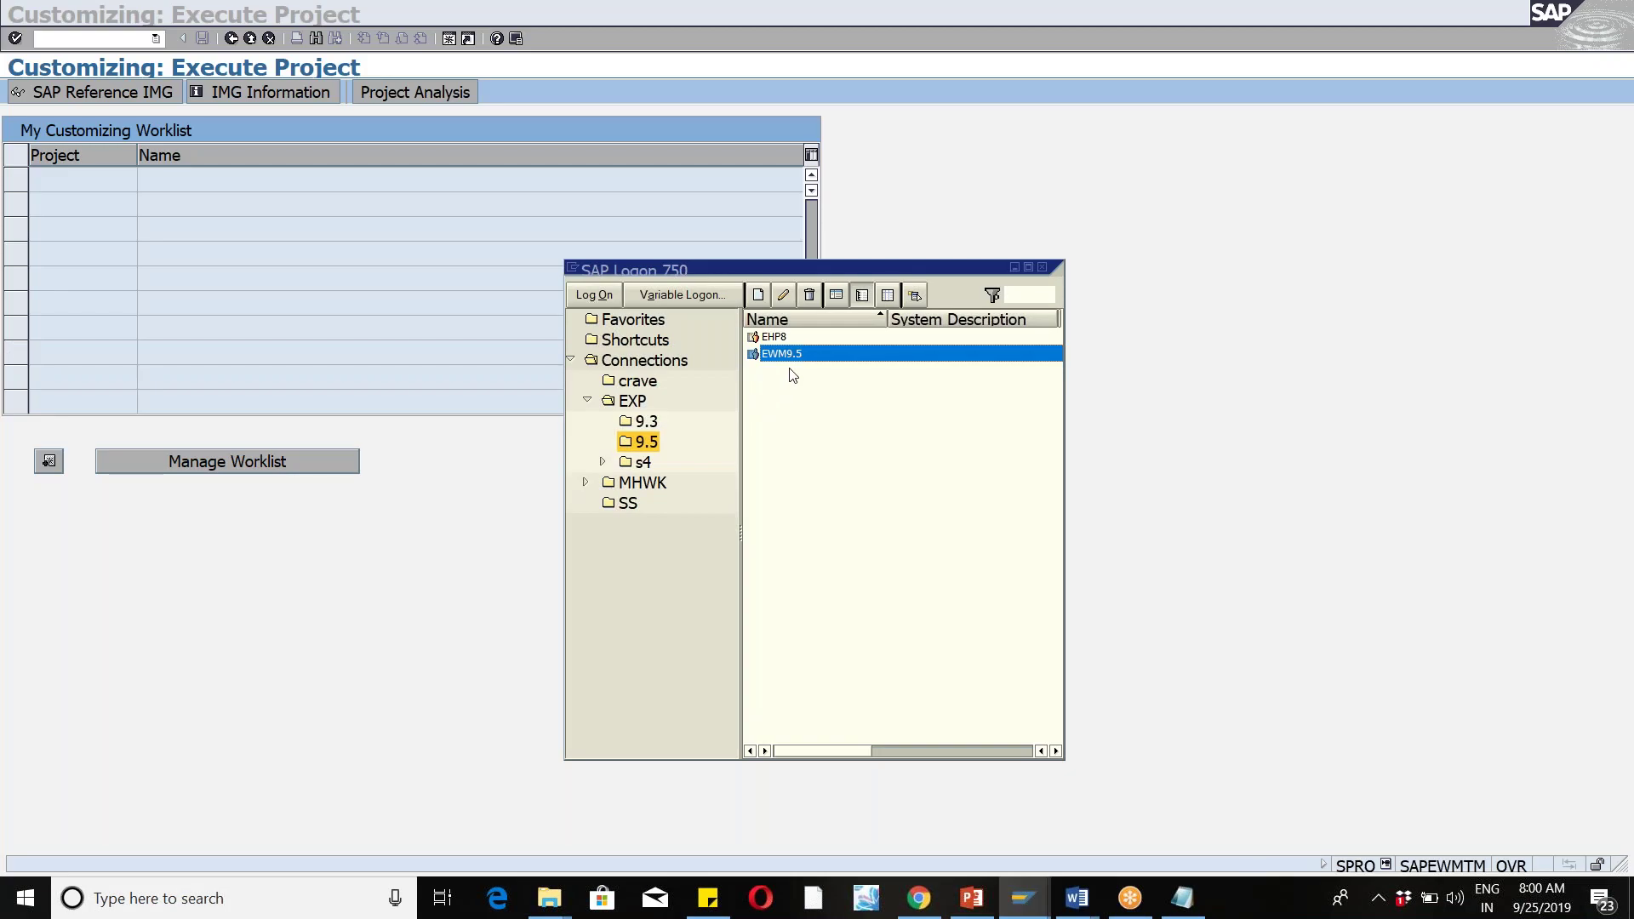
pyautogui.click(640, 463)
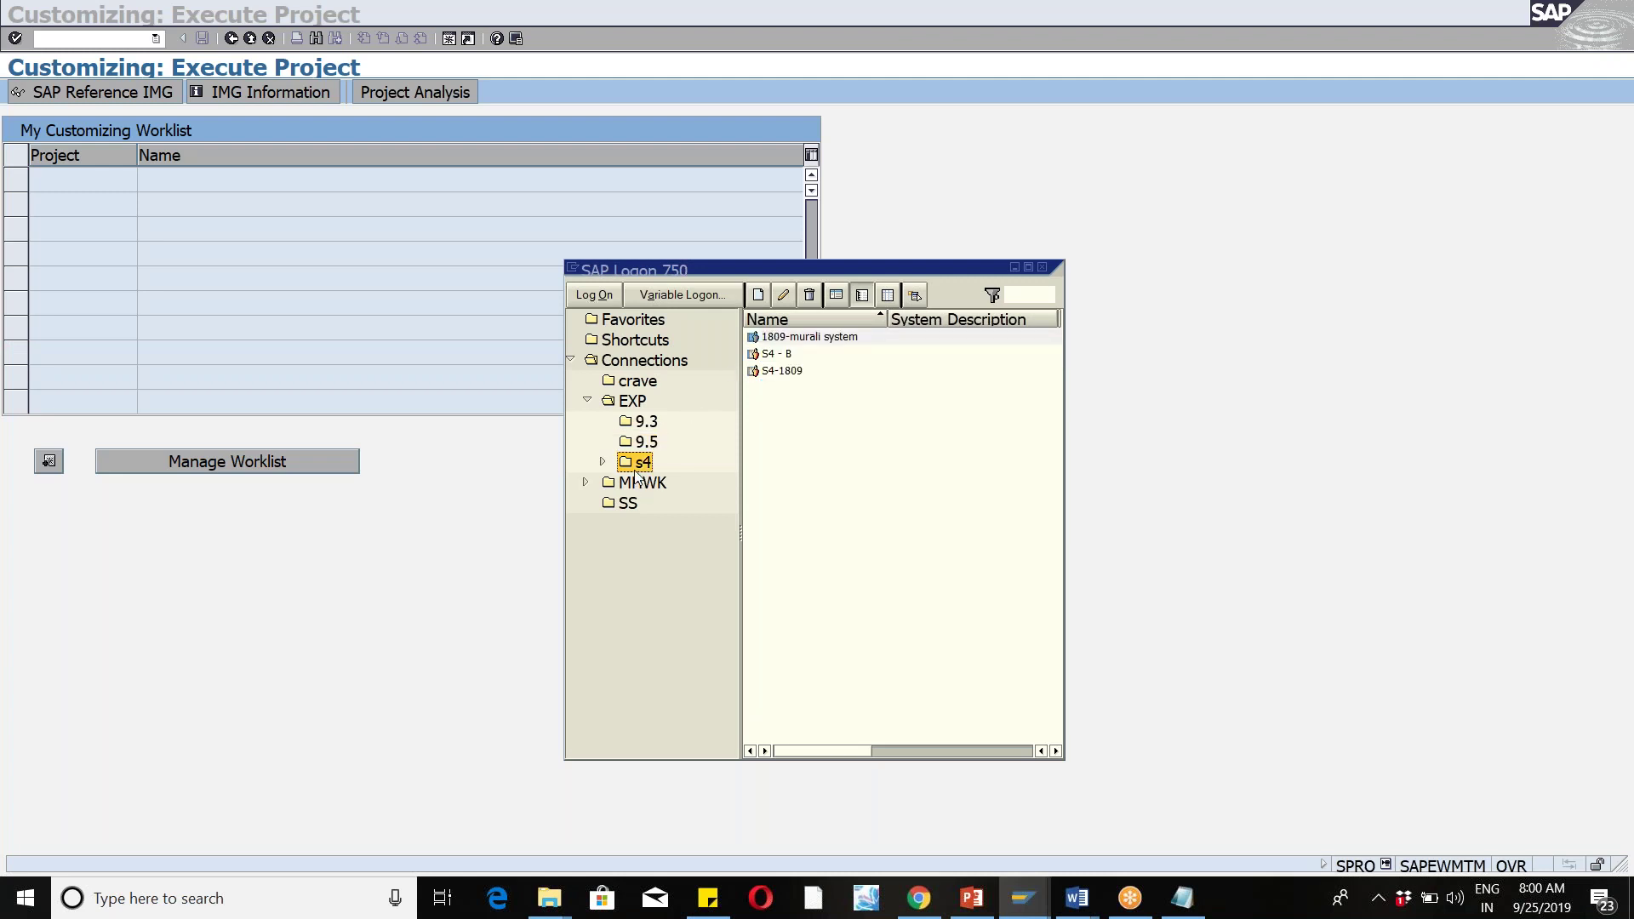
pyautogui.doubleClick(776, 372)
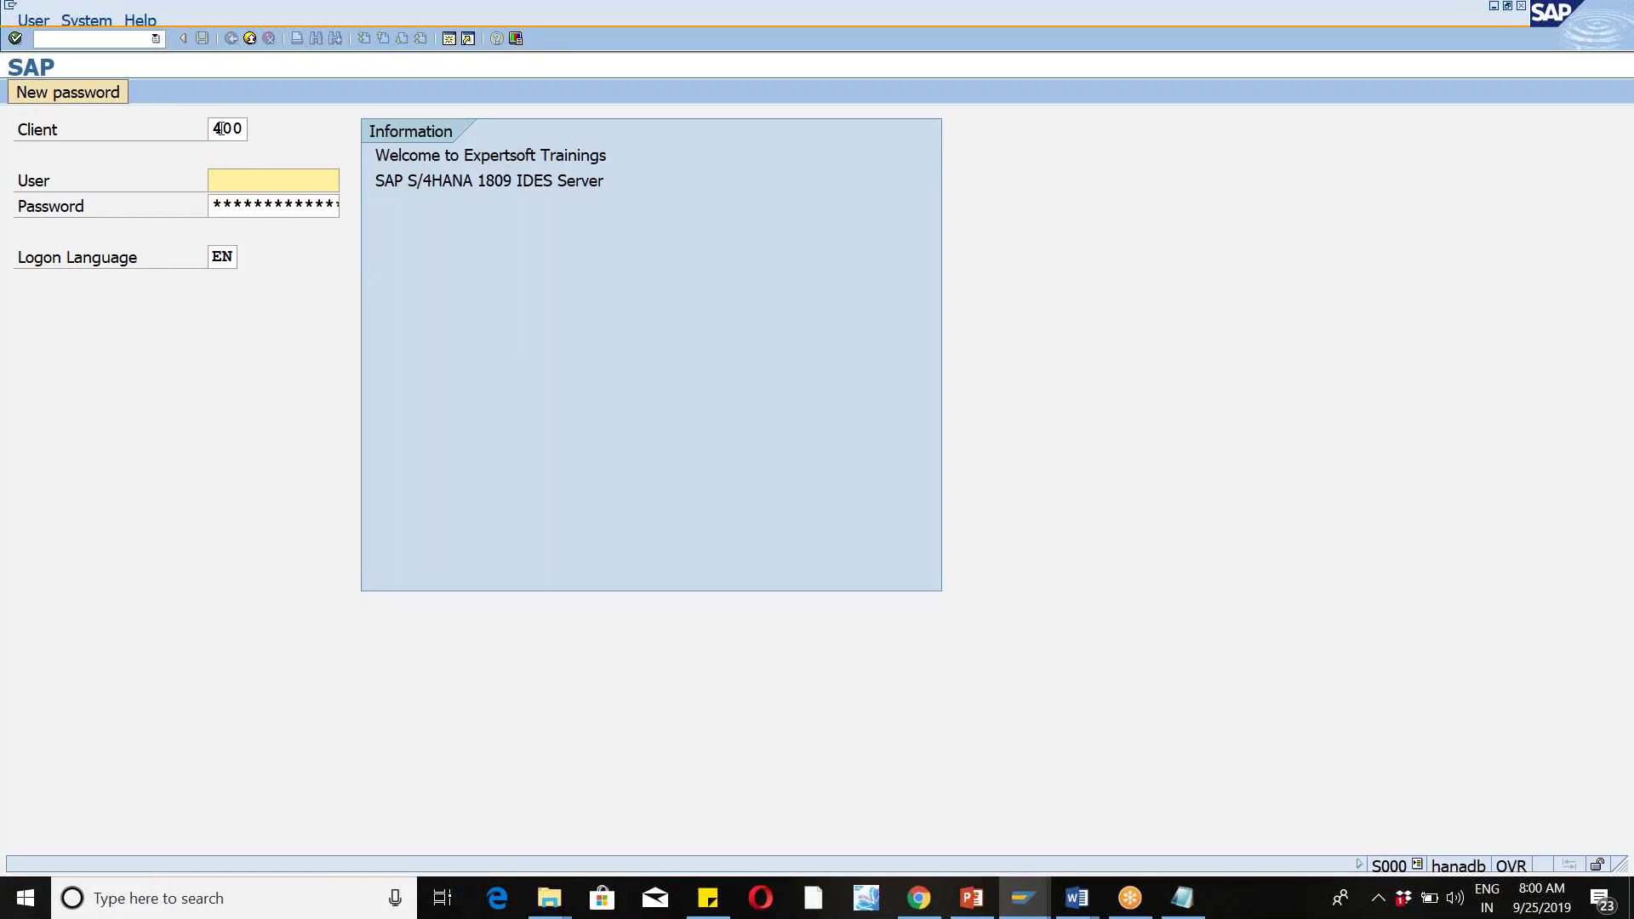
# Step: Log on to client 300 of the S/4HANA 1809 system with the account's user name and password
pyautogui.click(220, 129)
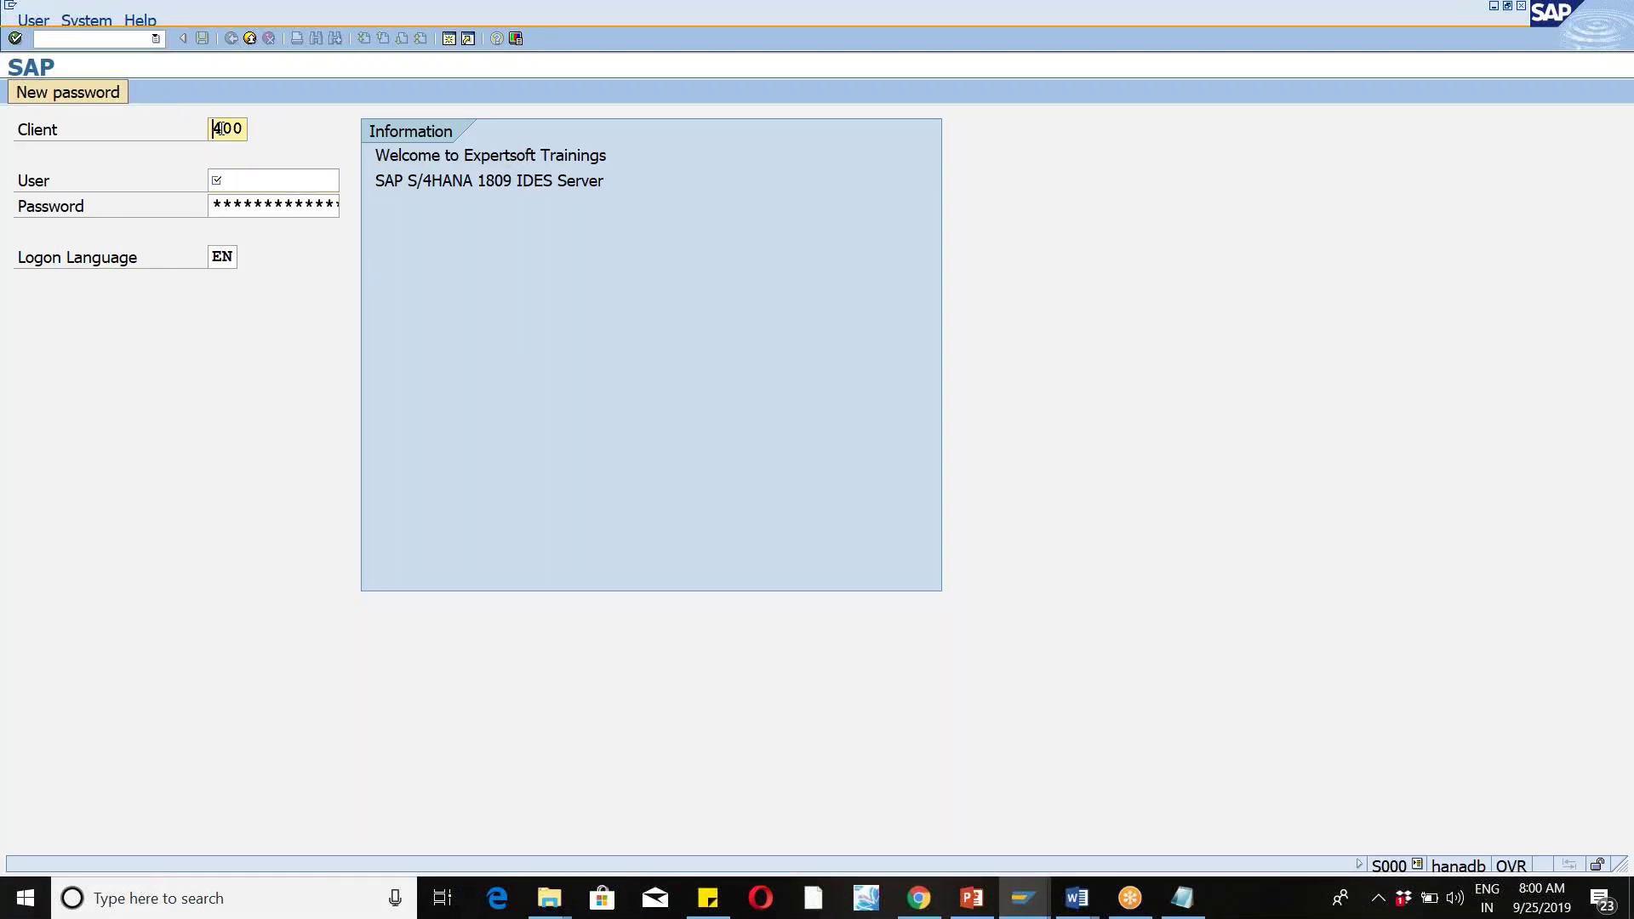
pyautogui.press('BackSpace')
pyautogui.press('BackSpace')
pyautogui.press('BackSpace')
pyautogui.write('300')
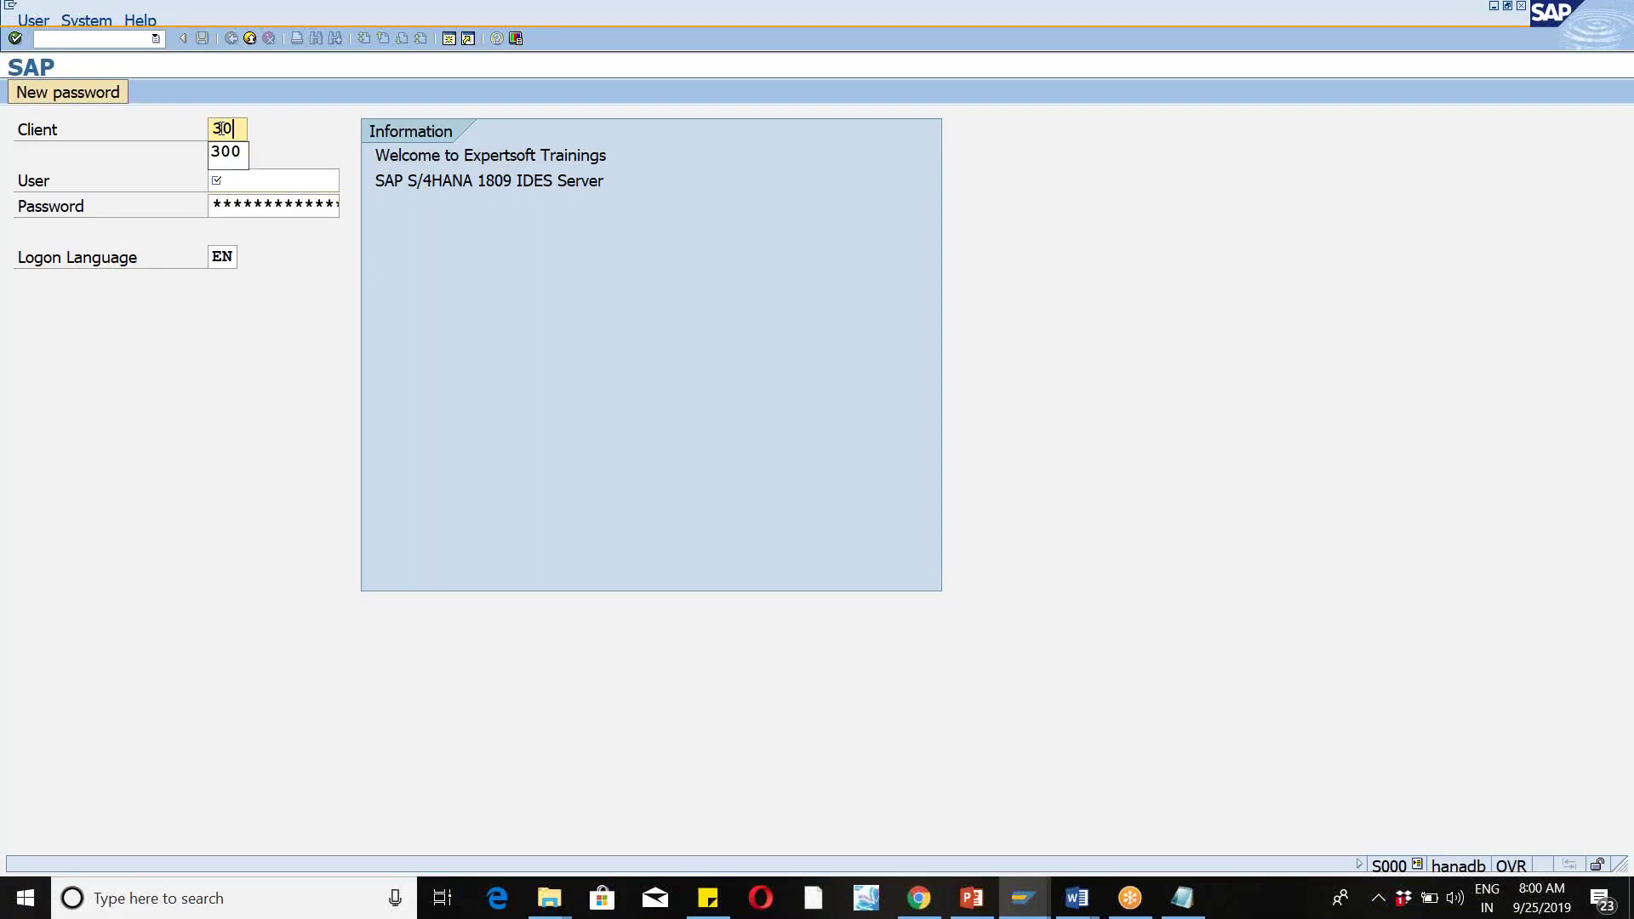
pyautogui.press('Tab')
pyautogui.write('s')
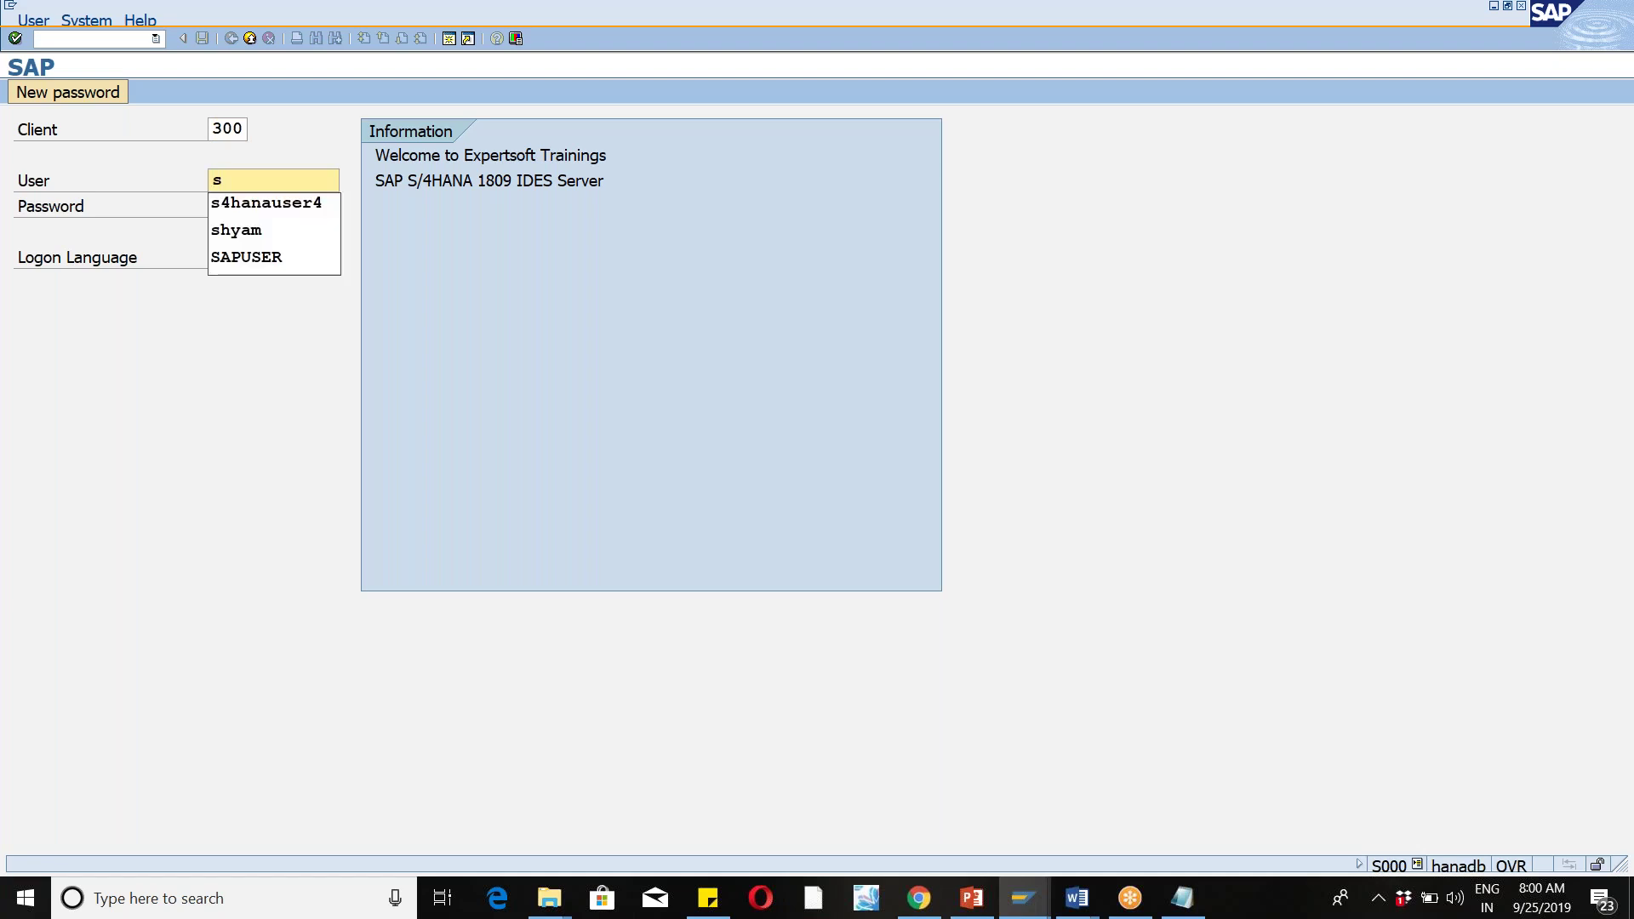
pyautogui.press('Down')
pyautogui.press('Return')
pyautogui.press('Tab')
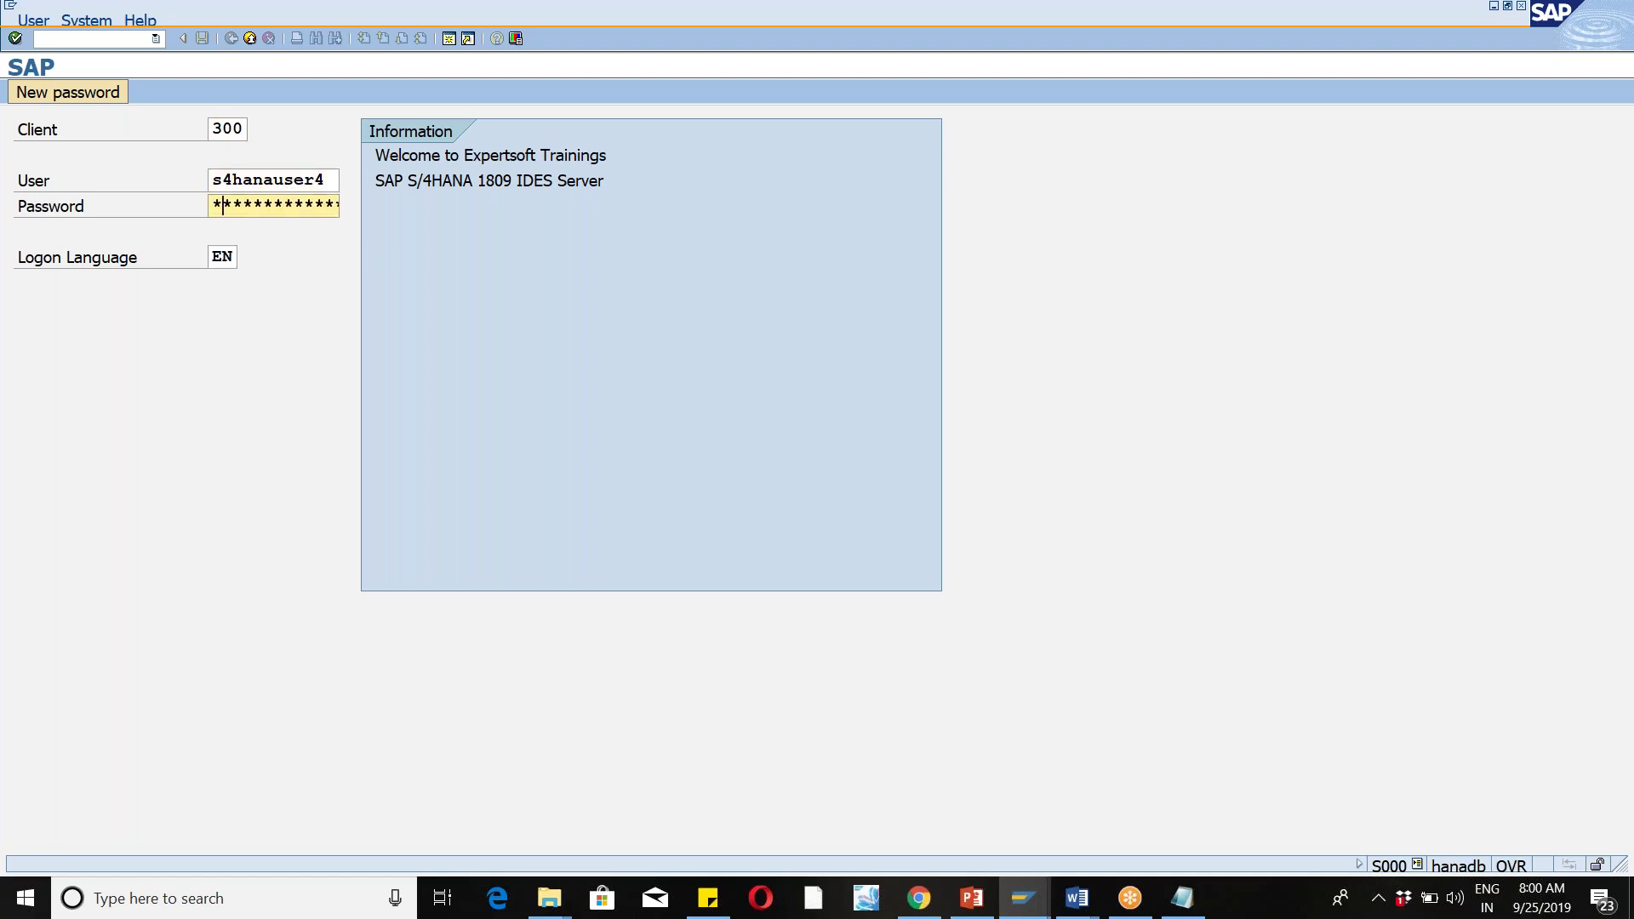
pyautogui.press('Return')
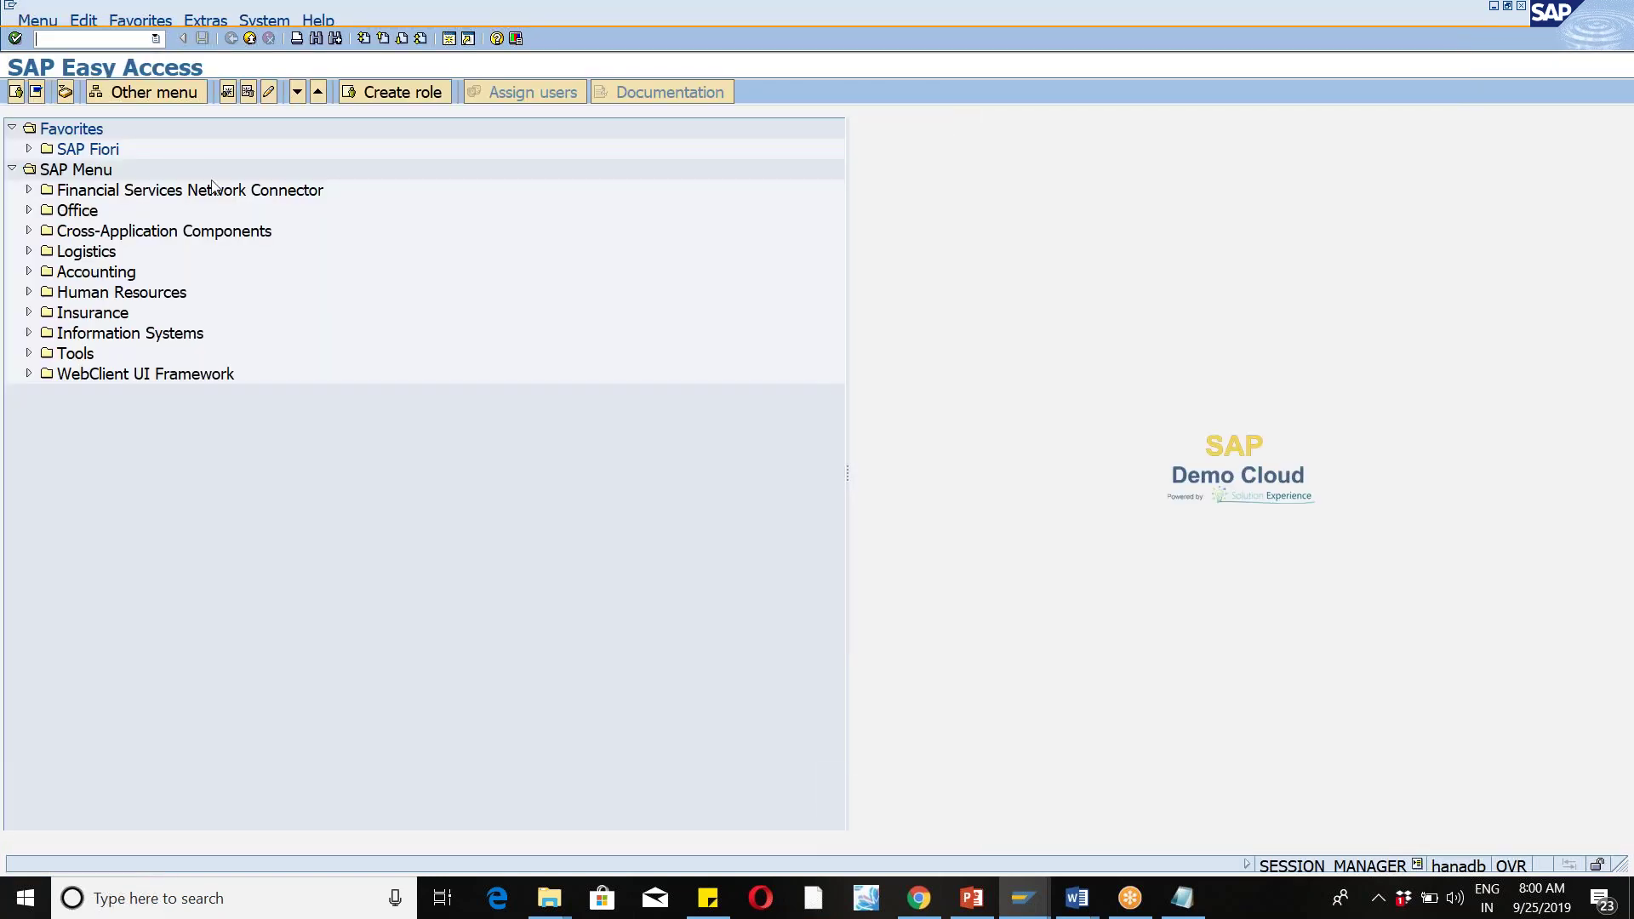
# Step: Start creating a material with MM01, using industry sector M Mechanical engineering and material type FERT Finished Product, without entering a material number
pyautogui.write('mm01')
pyautogui.press('Return')
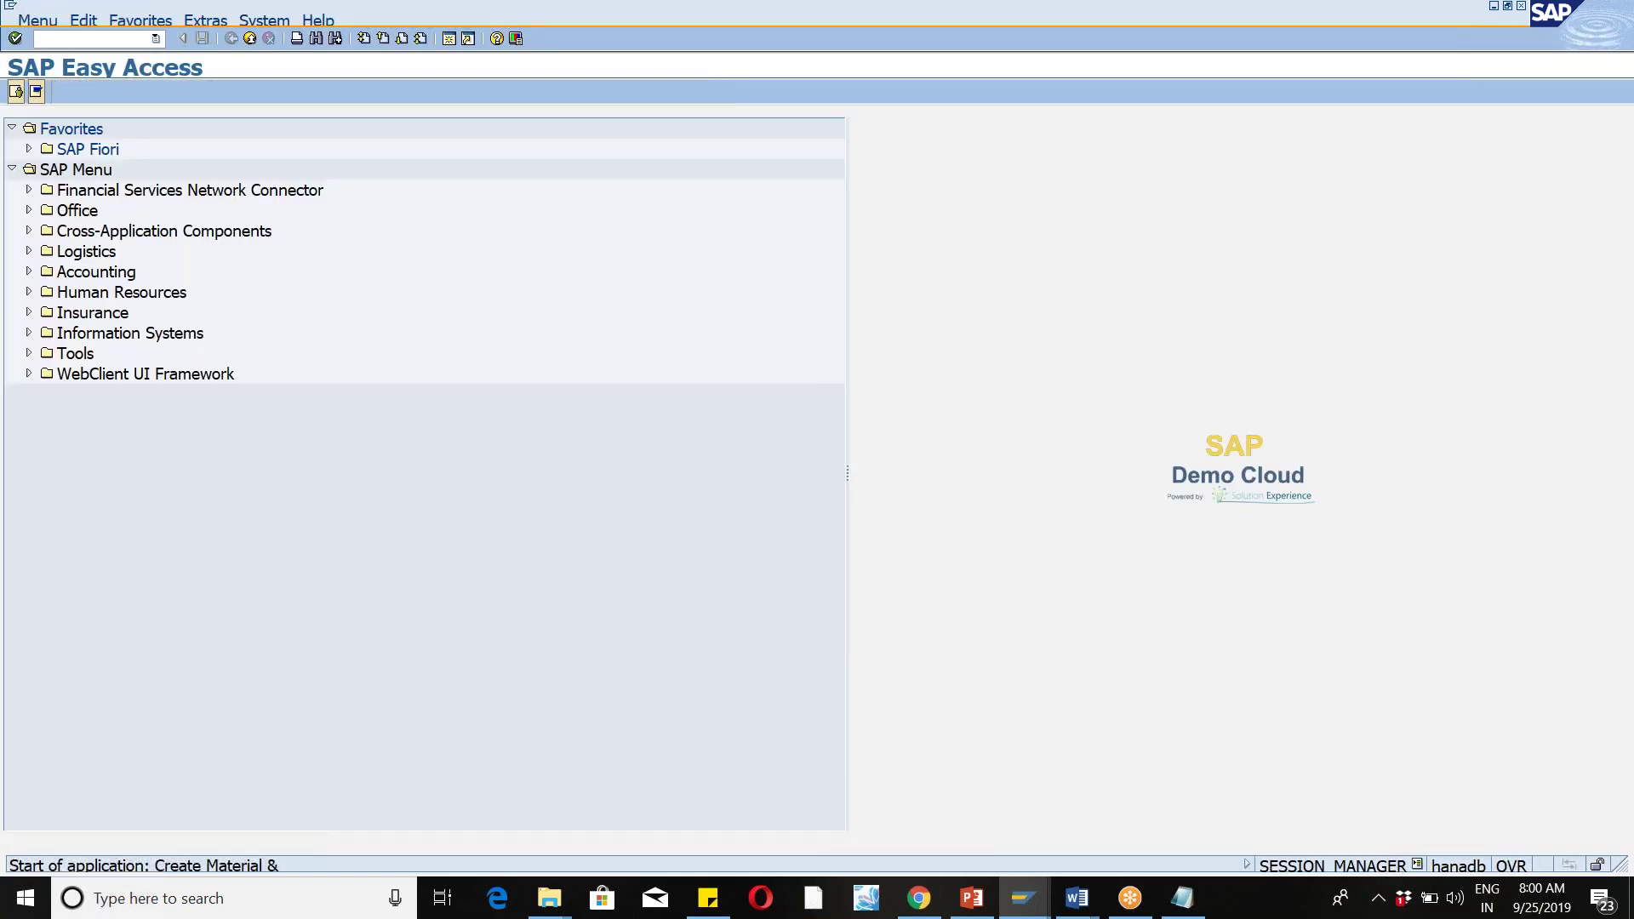
pyautogui.write('vog')
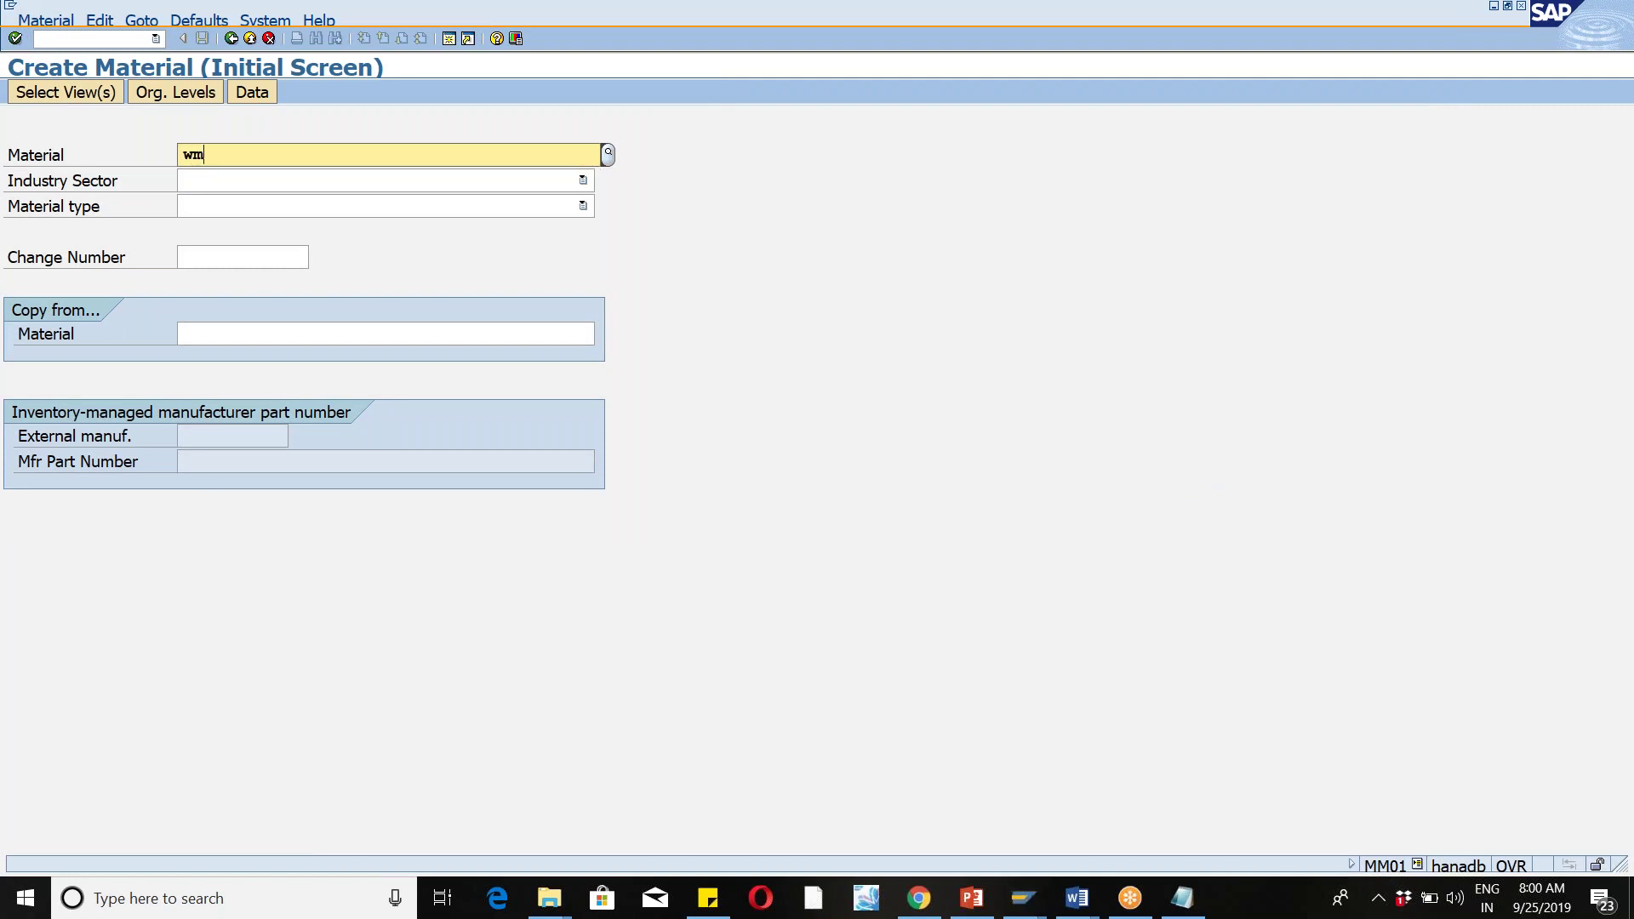
pyautogui.press('BackSpace')
pyautogui.press('BackSpace')
pyautogui.press('BackSpace')
pyautogui.press('Tab')
pyautogui.write('M')
pyautogui.press('Tab')
pyautogui.write('FERT')
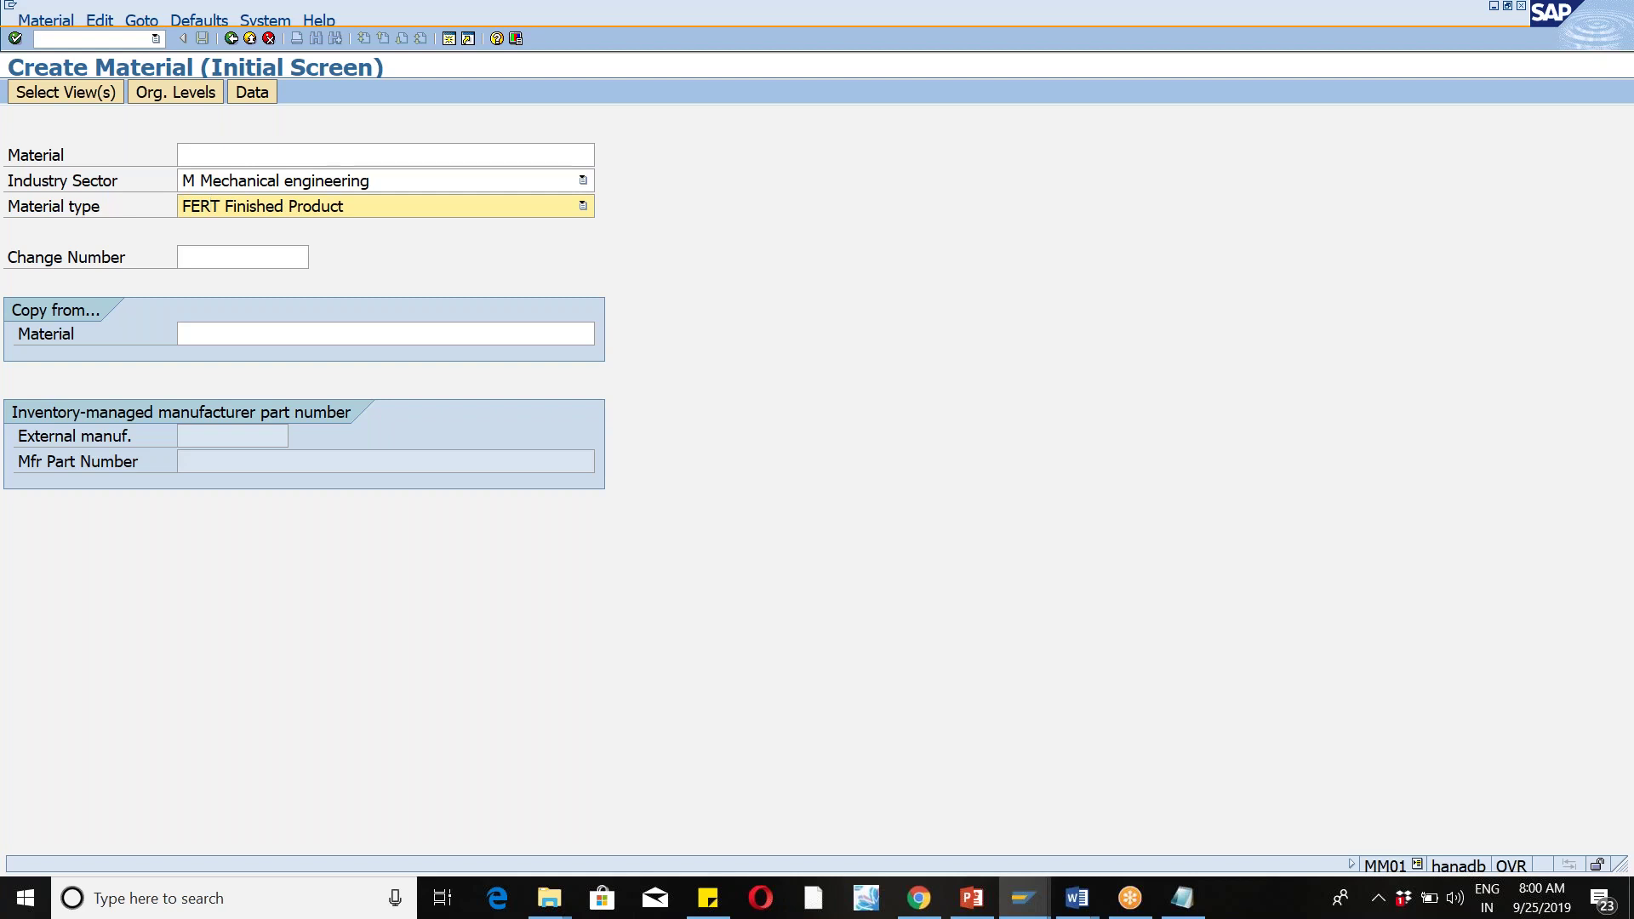
pyautogui.press('Return')
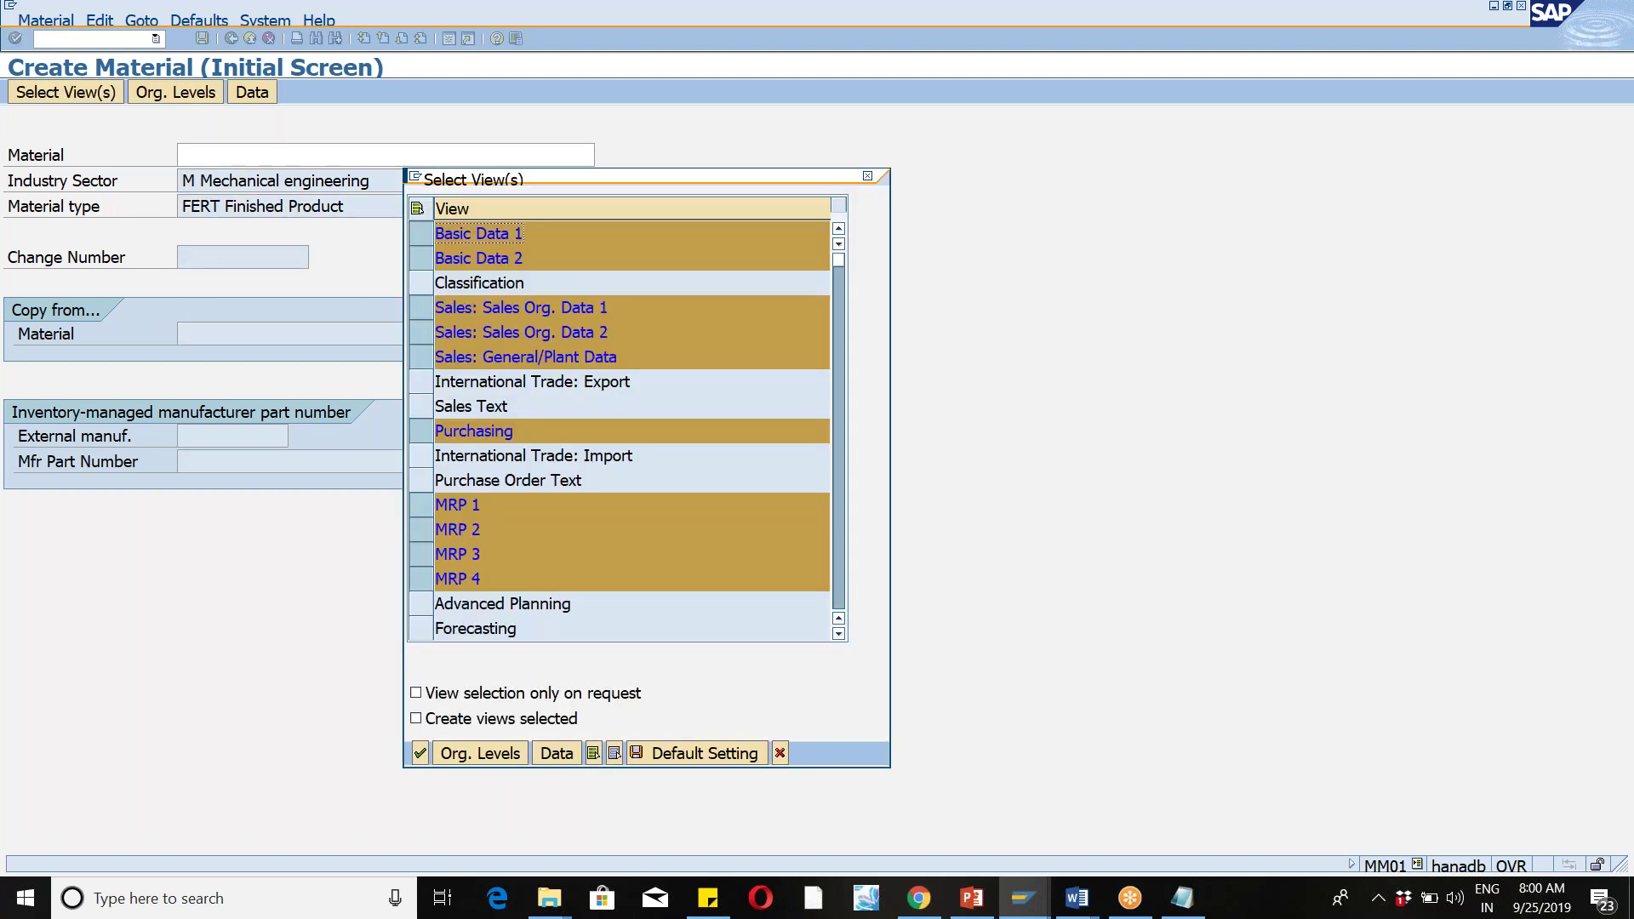
# Step: Deselect the Purchasing, MRP 1, MRP 2, MRP 3 and MRP 4 views for the new material
pyautogui.click(421, 431)
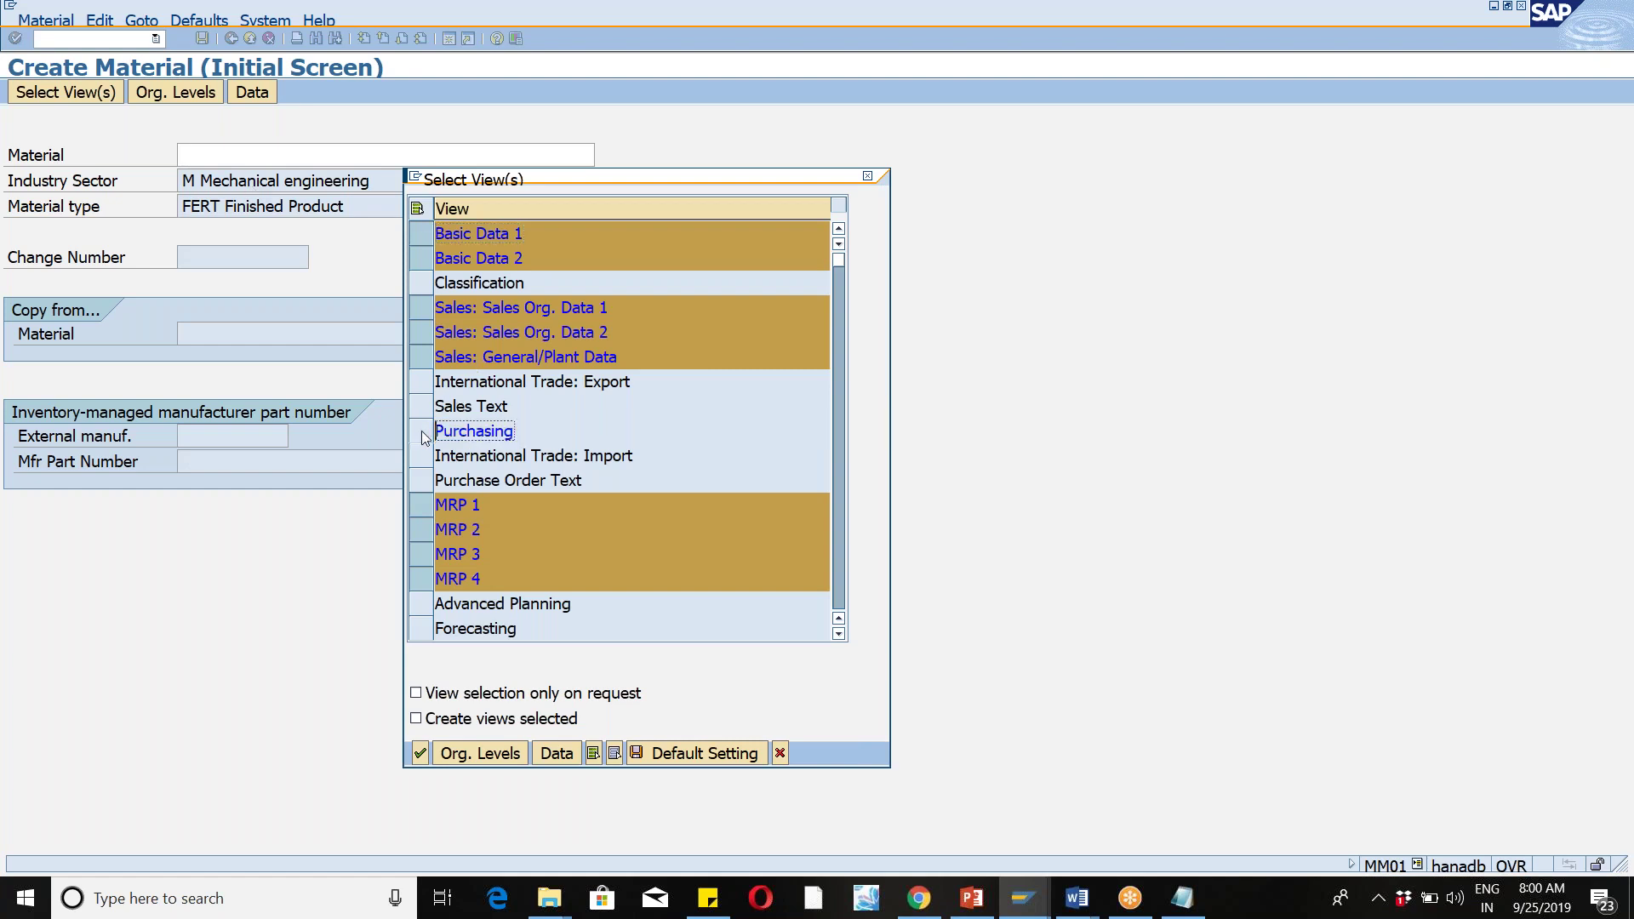
pyautogui.click(417, 509)
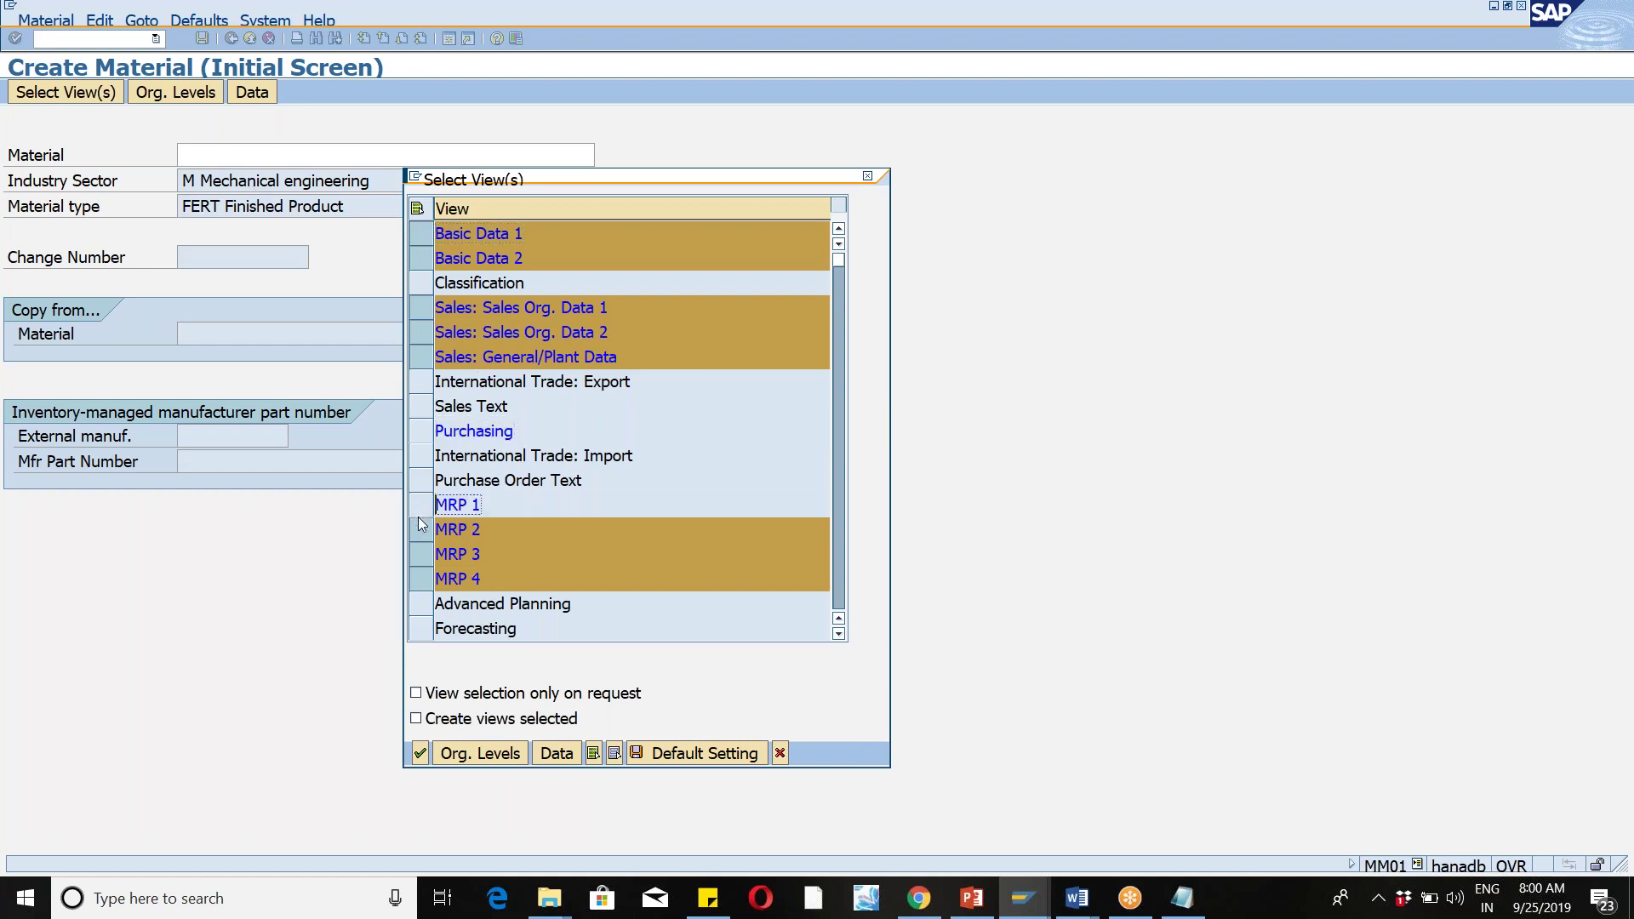
pyautogui.click(415, 532)
pyautogui.click(411, 558)
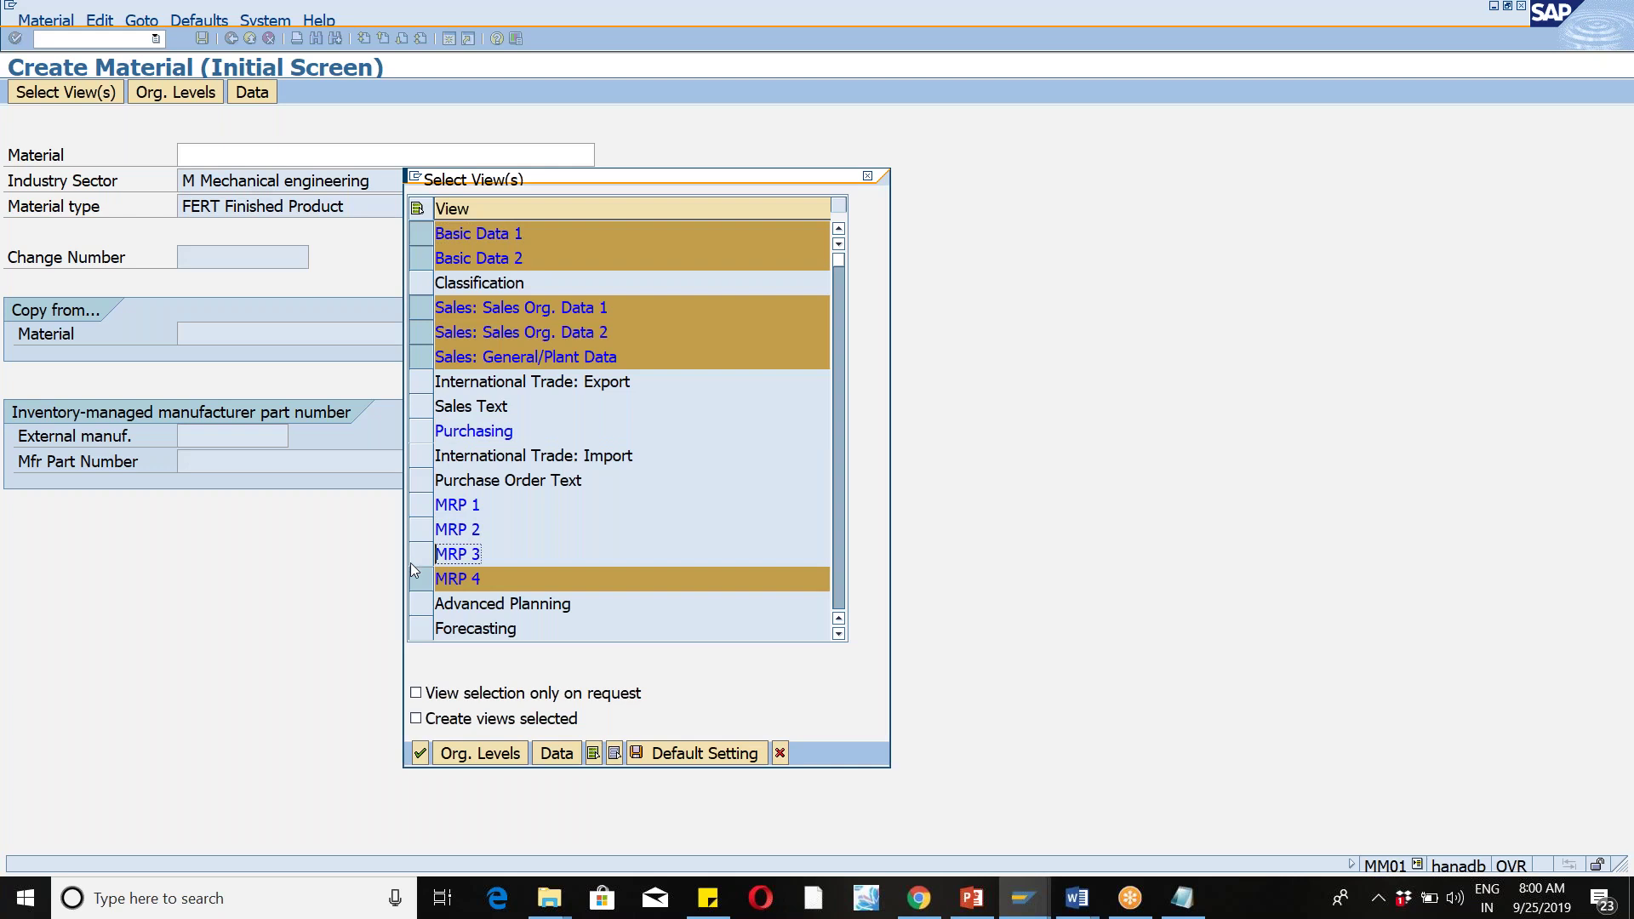
pyautogui.click(422, 582)
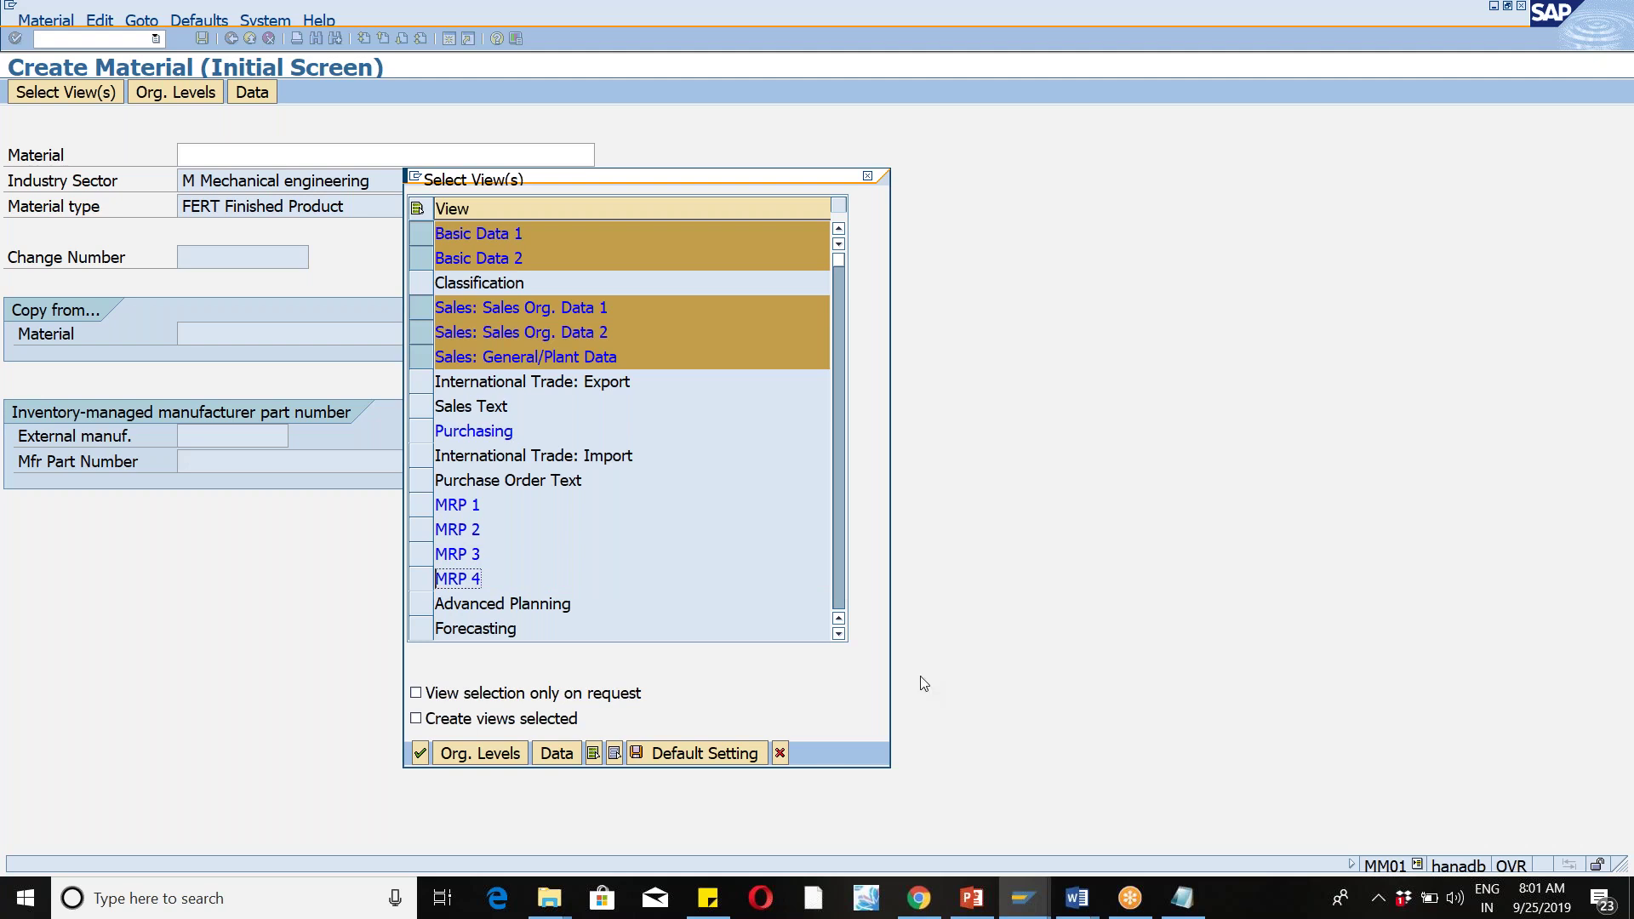
# Step: Check the rest of the view list through WM Execution and WM Packaging, and accept the view selection
pyautogui.click(838, 635)
pyautogui.click(838, 635)
pyautogui.click(838, 635)
pyautogui.click(839, 635)
pyautogui.click(839, 634)
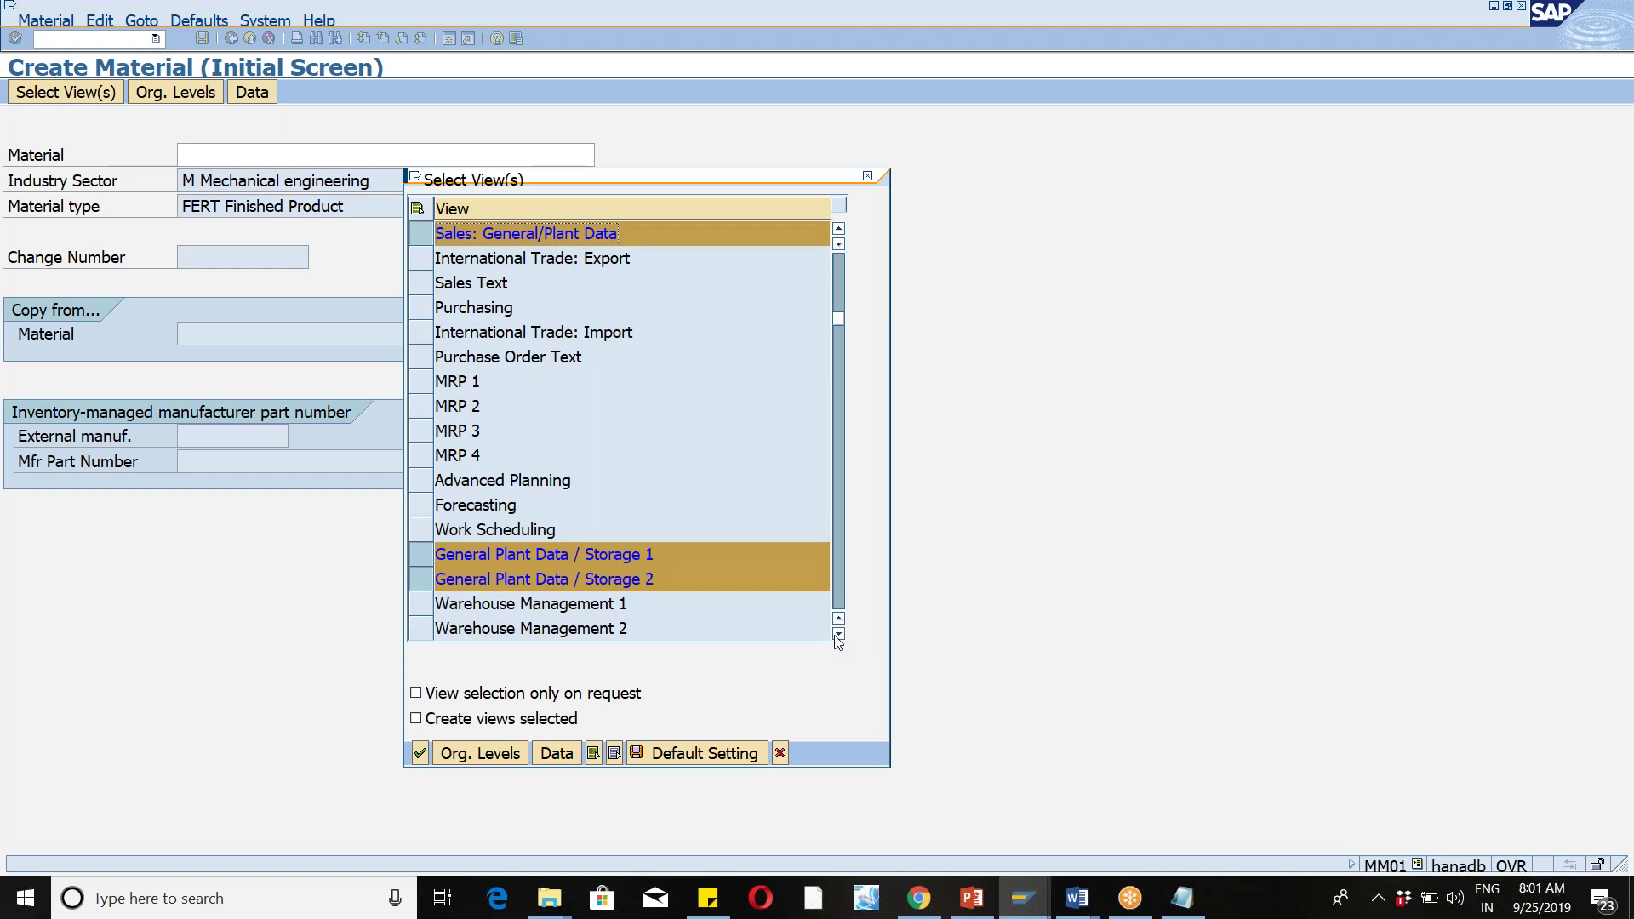
pyautogui.click(838, 634)
pyautogui.click(838, 635)
pyautogui.click(838, 635)
pyautogui.click(838, 635)
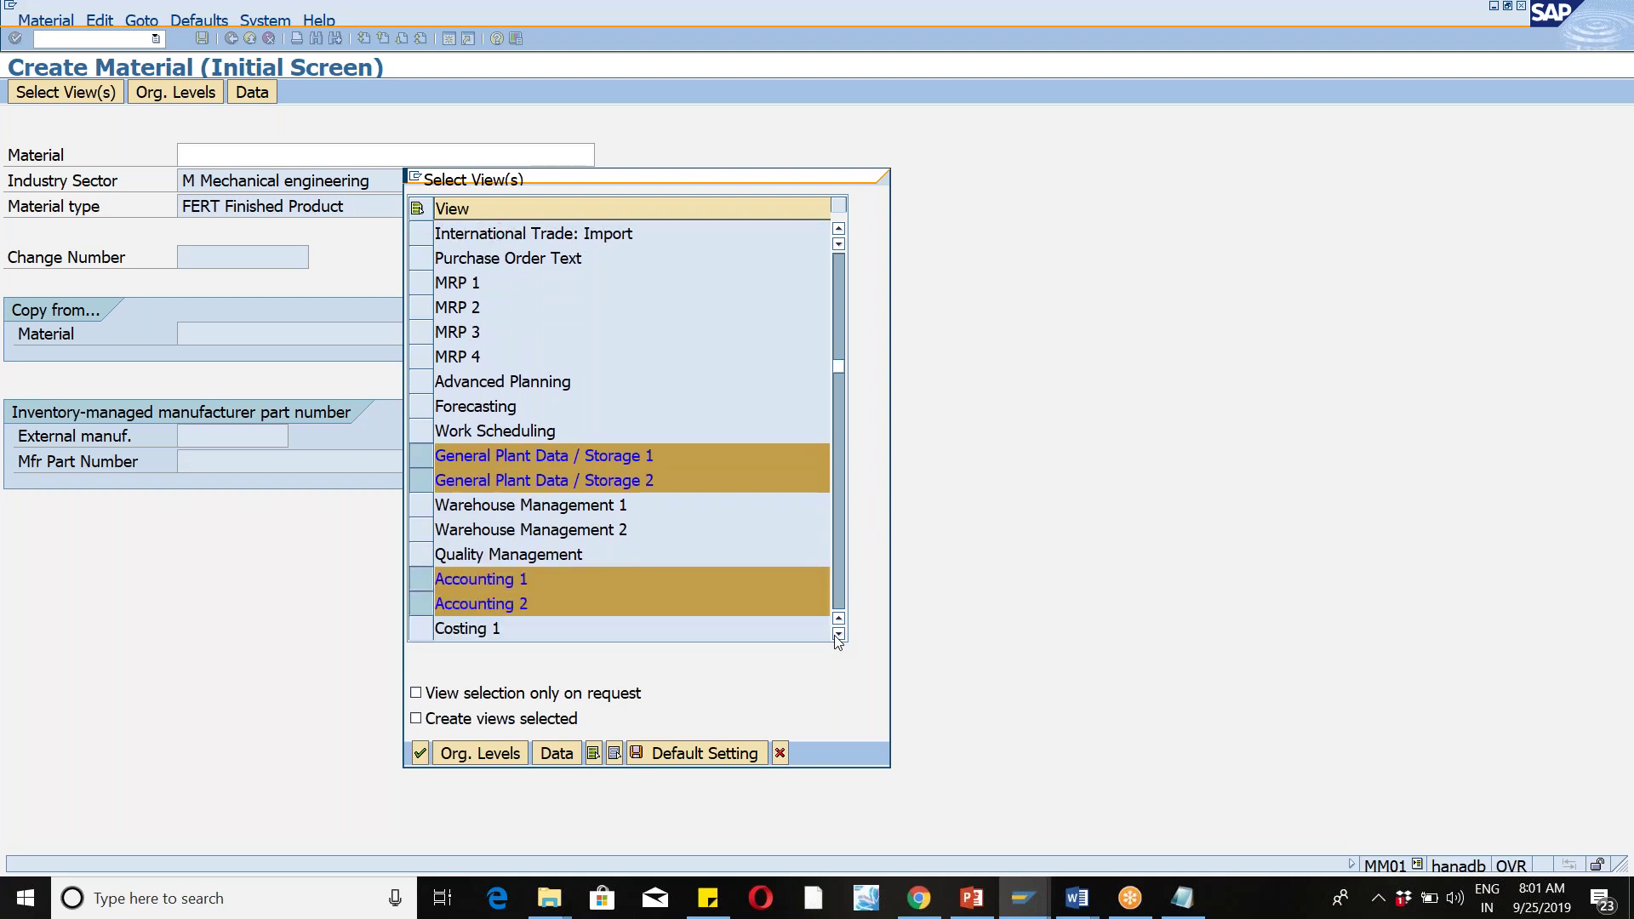
pyautogui.click(839, 634)
pyautogui.click(838, 635)
pyautogui.click(838, 635)
pyautogui.click(838, 635)
pyautogui.click(838, 634)
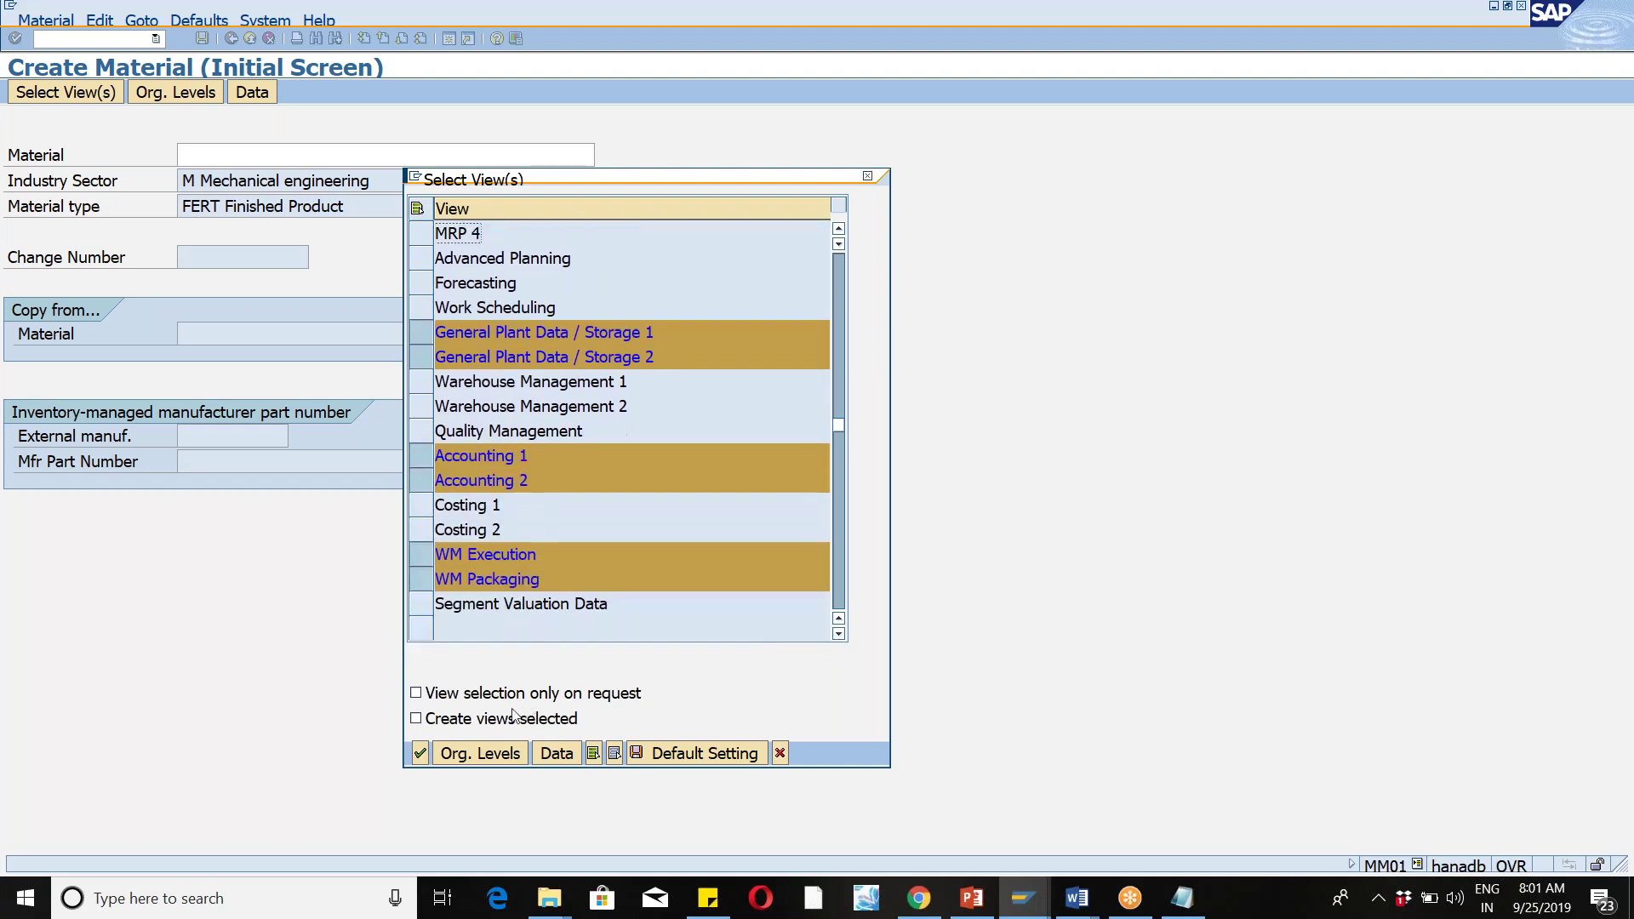
pyautogui.click(422, 754)
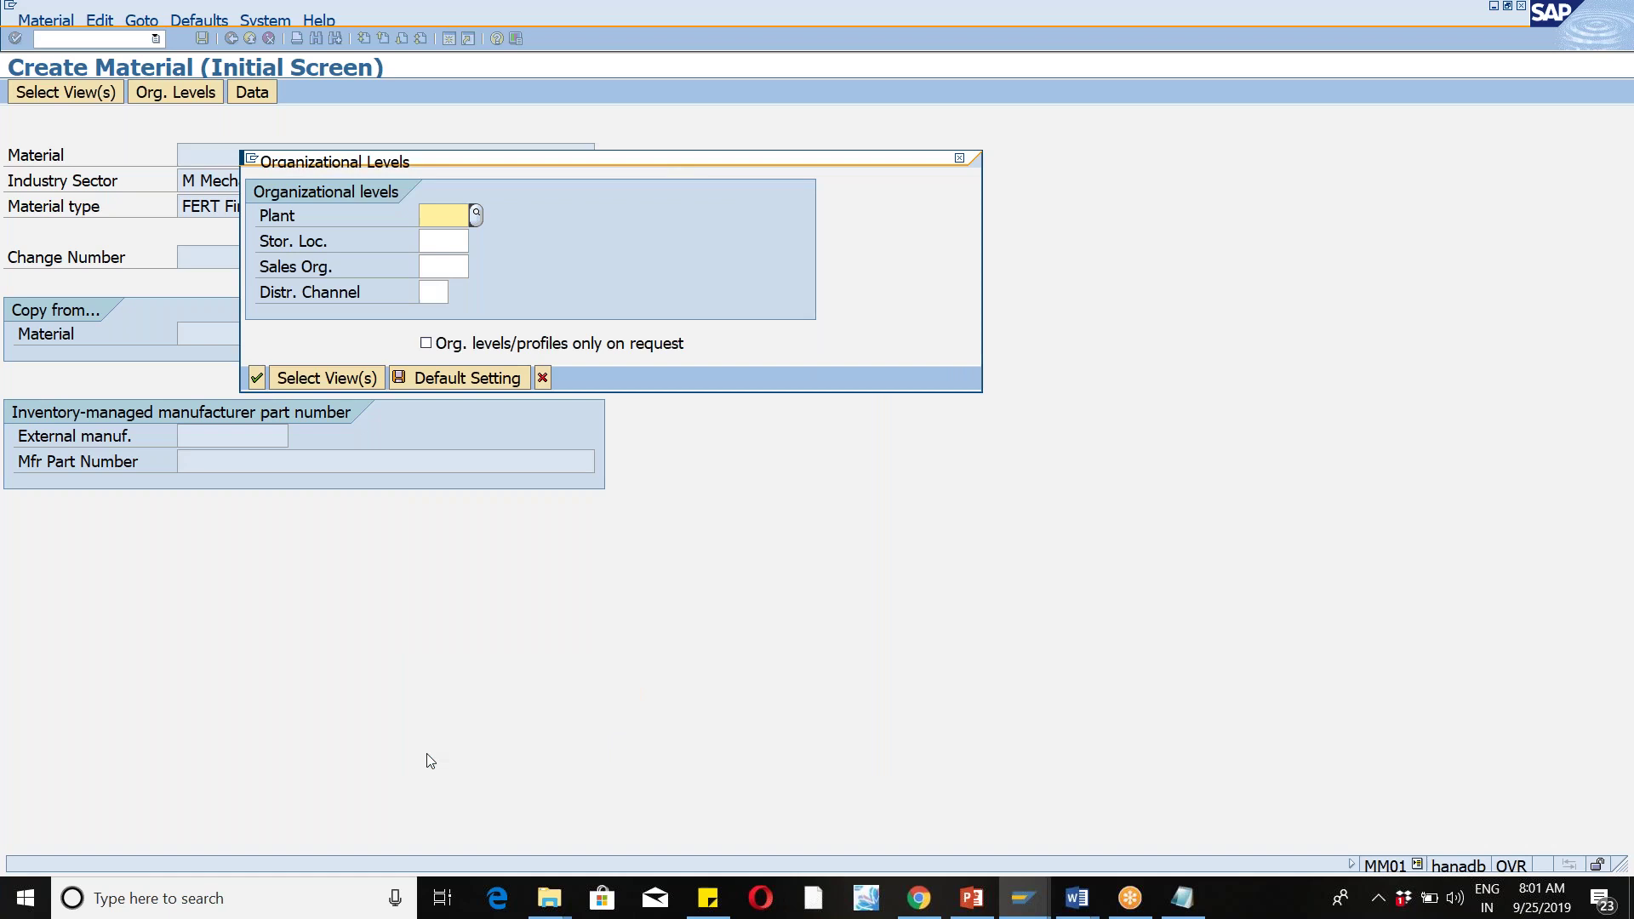
# Step: Enter and submit the organizational levels plant WM15, storage location 1030, sales organization 1010 and distribution channel 10
pyautogui.write('wm15')
pyautogui.press('Tab')
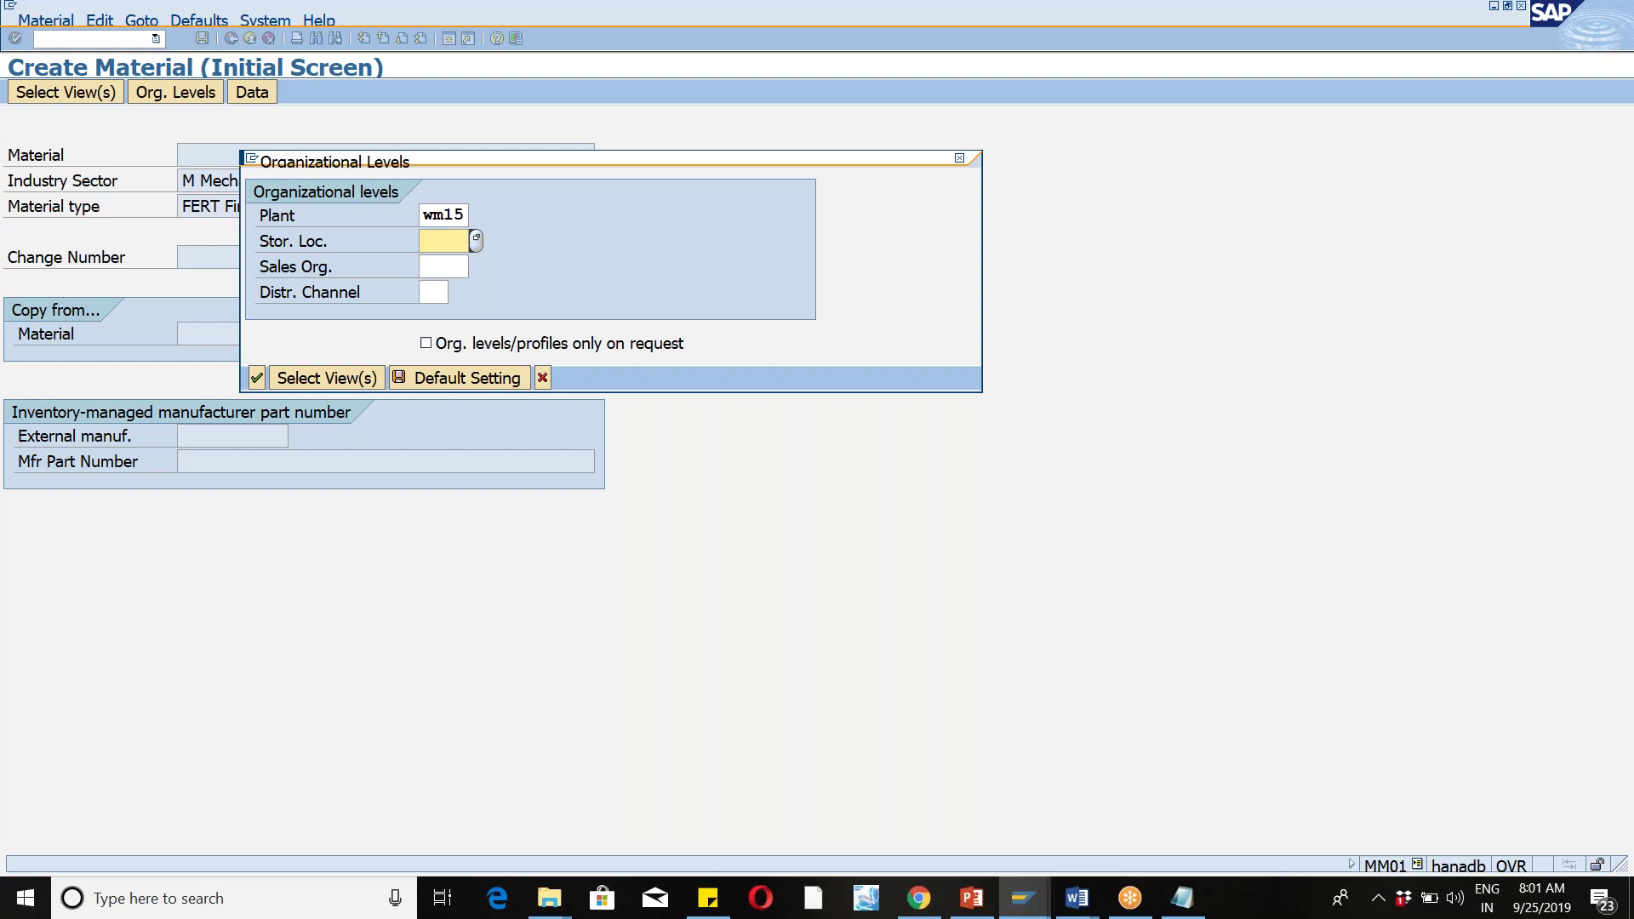
pyautogui.write('1030')
pyautogui.press('Tab')
pyautogui.write('1010')
pyautogui.press('Tab')
pyautogui.write('10')
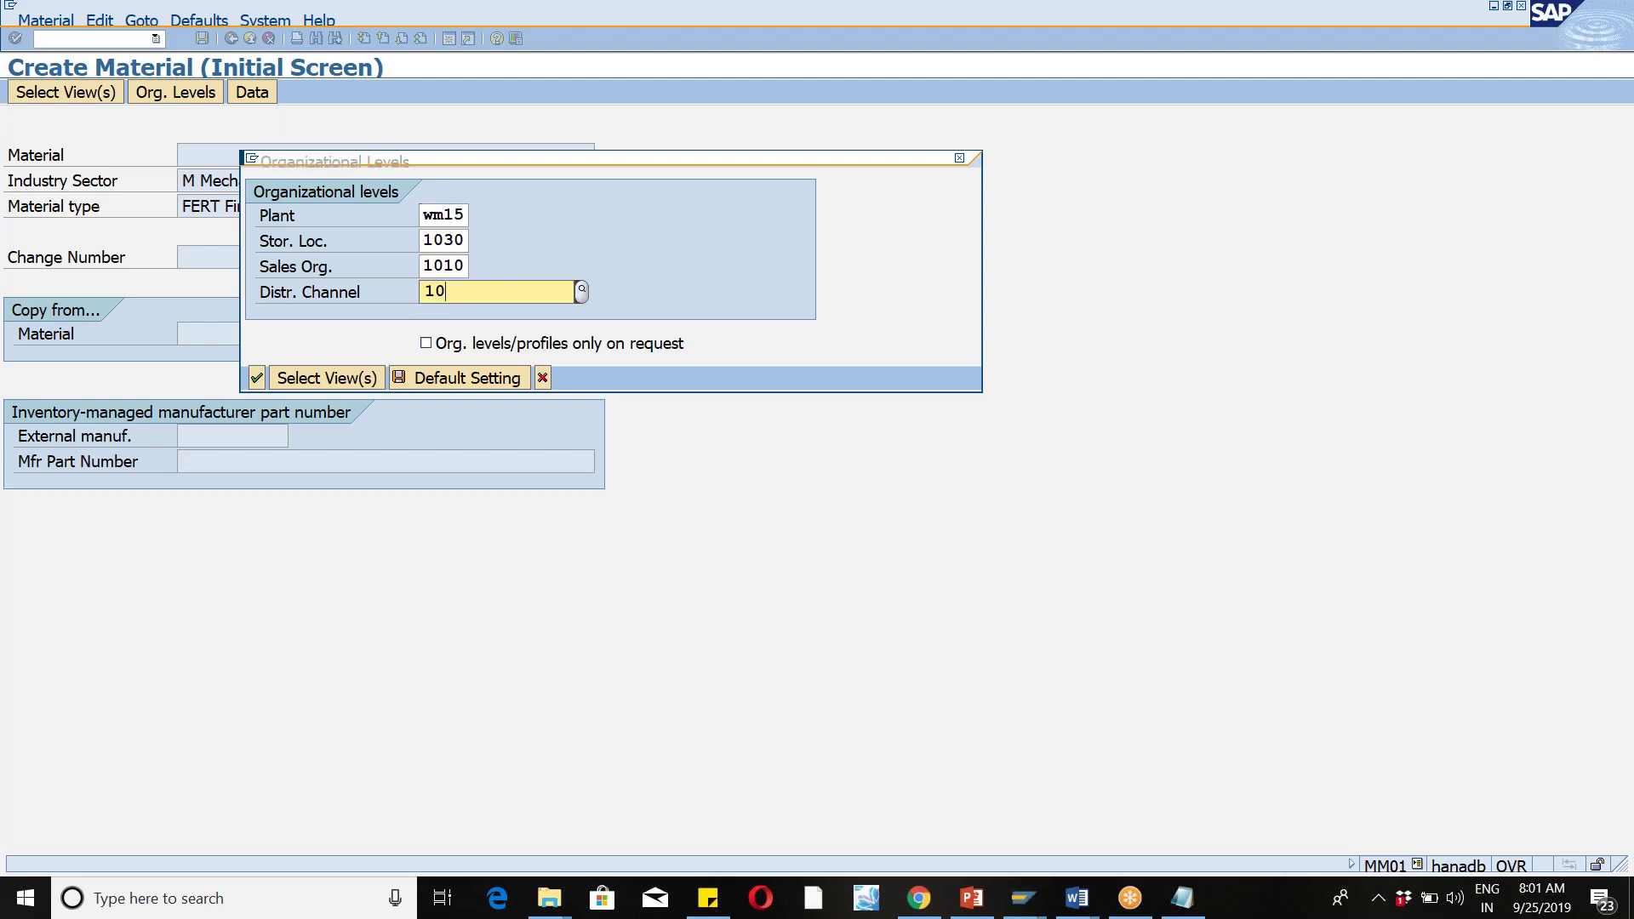
pyautogui.press('Down')
pyautogui.press('Return')
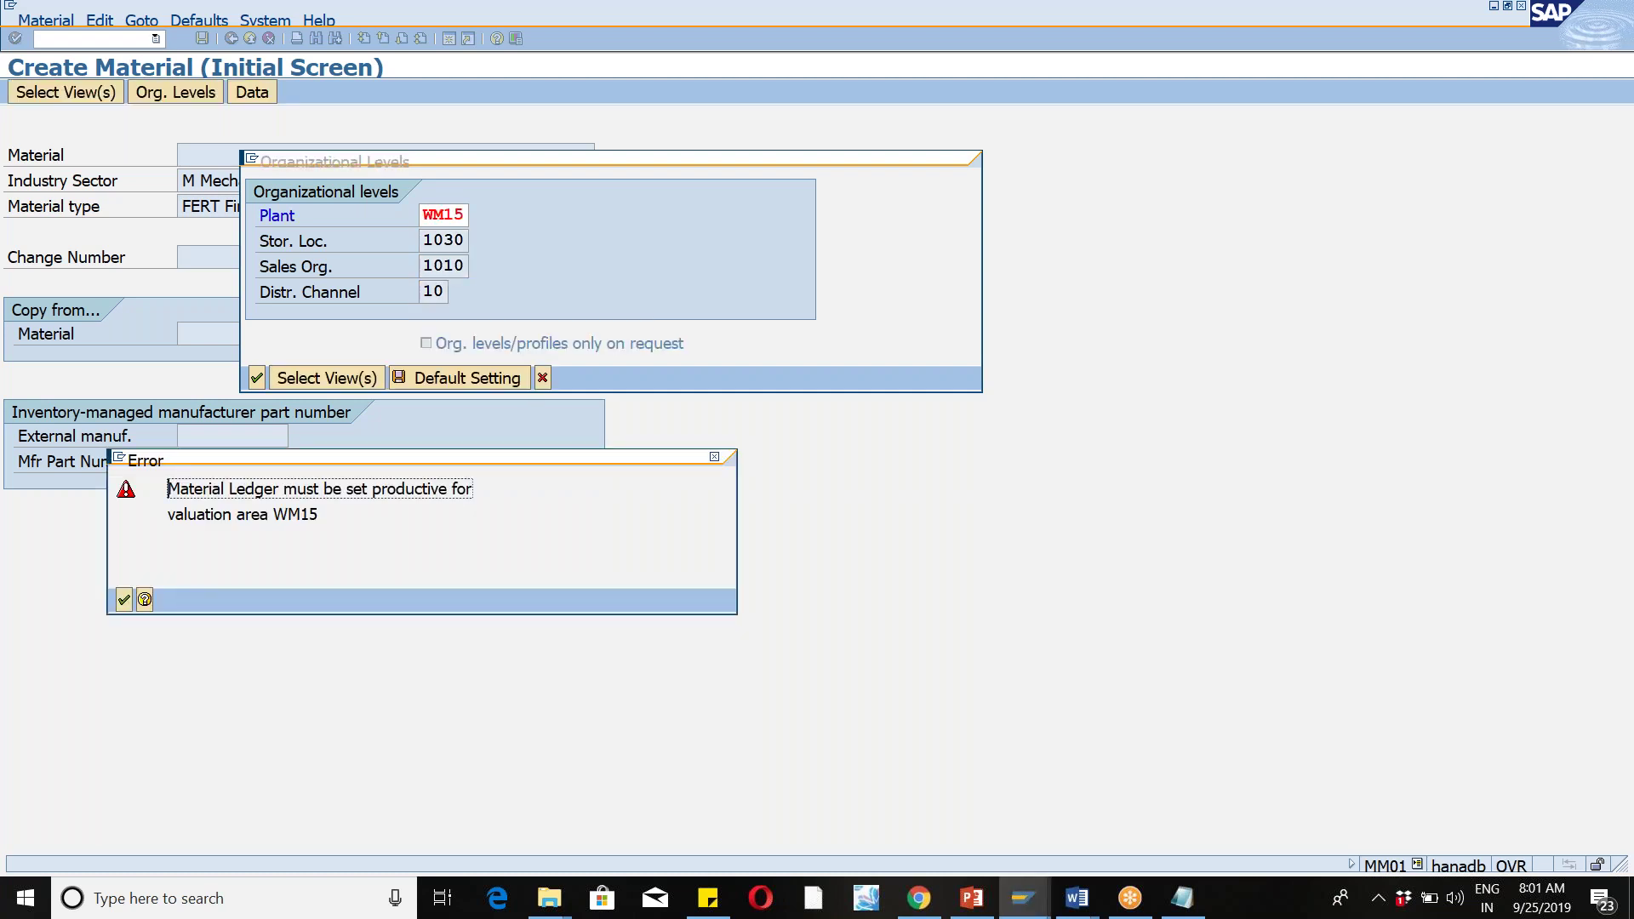
# Step: Dismiss the material ledger error, change the plant to SR01 and continue to the material's basic data
pyautogui.click(124, 600)
pyautogui.write('sr01')
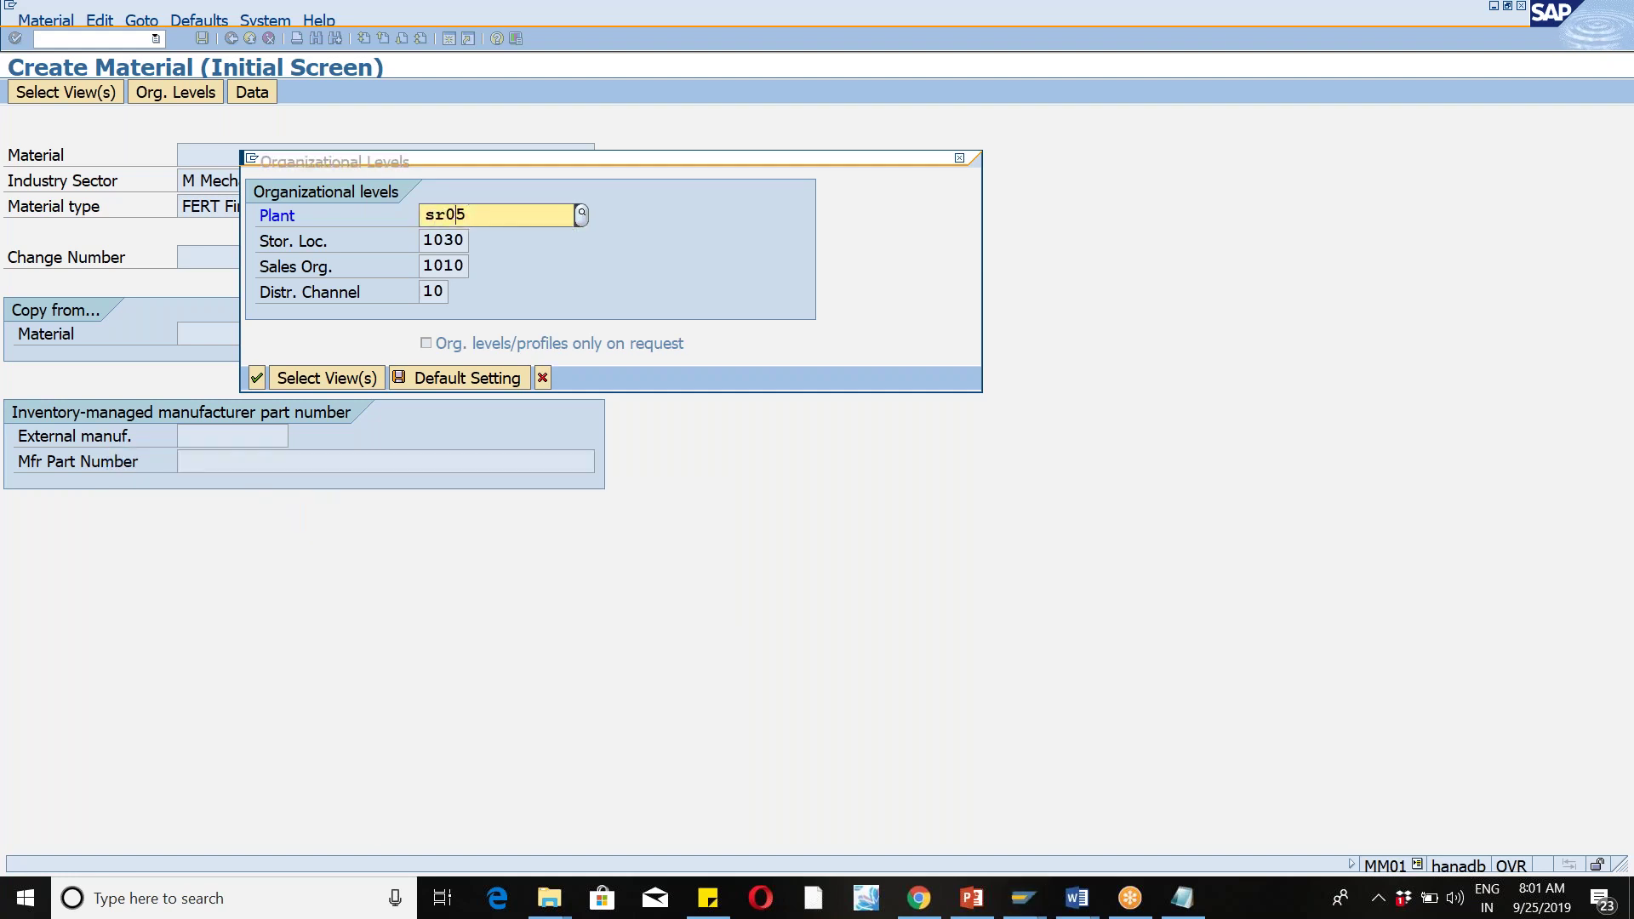
pyautogui.press('Down')
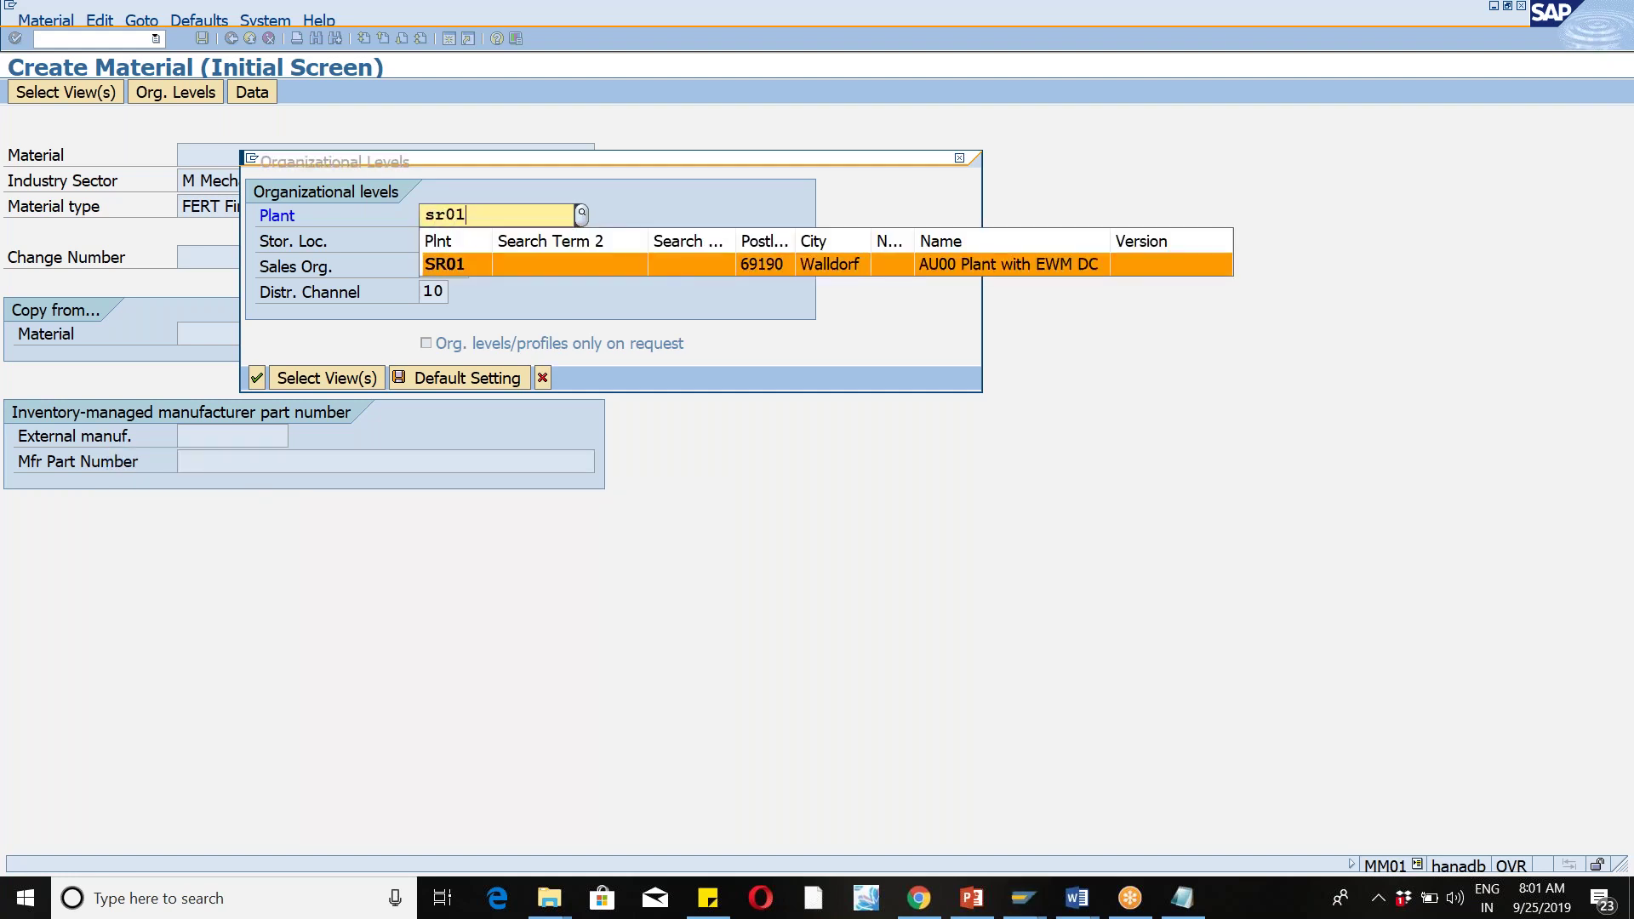
pyautogui.press('Return')
pyautogui.press('Return')
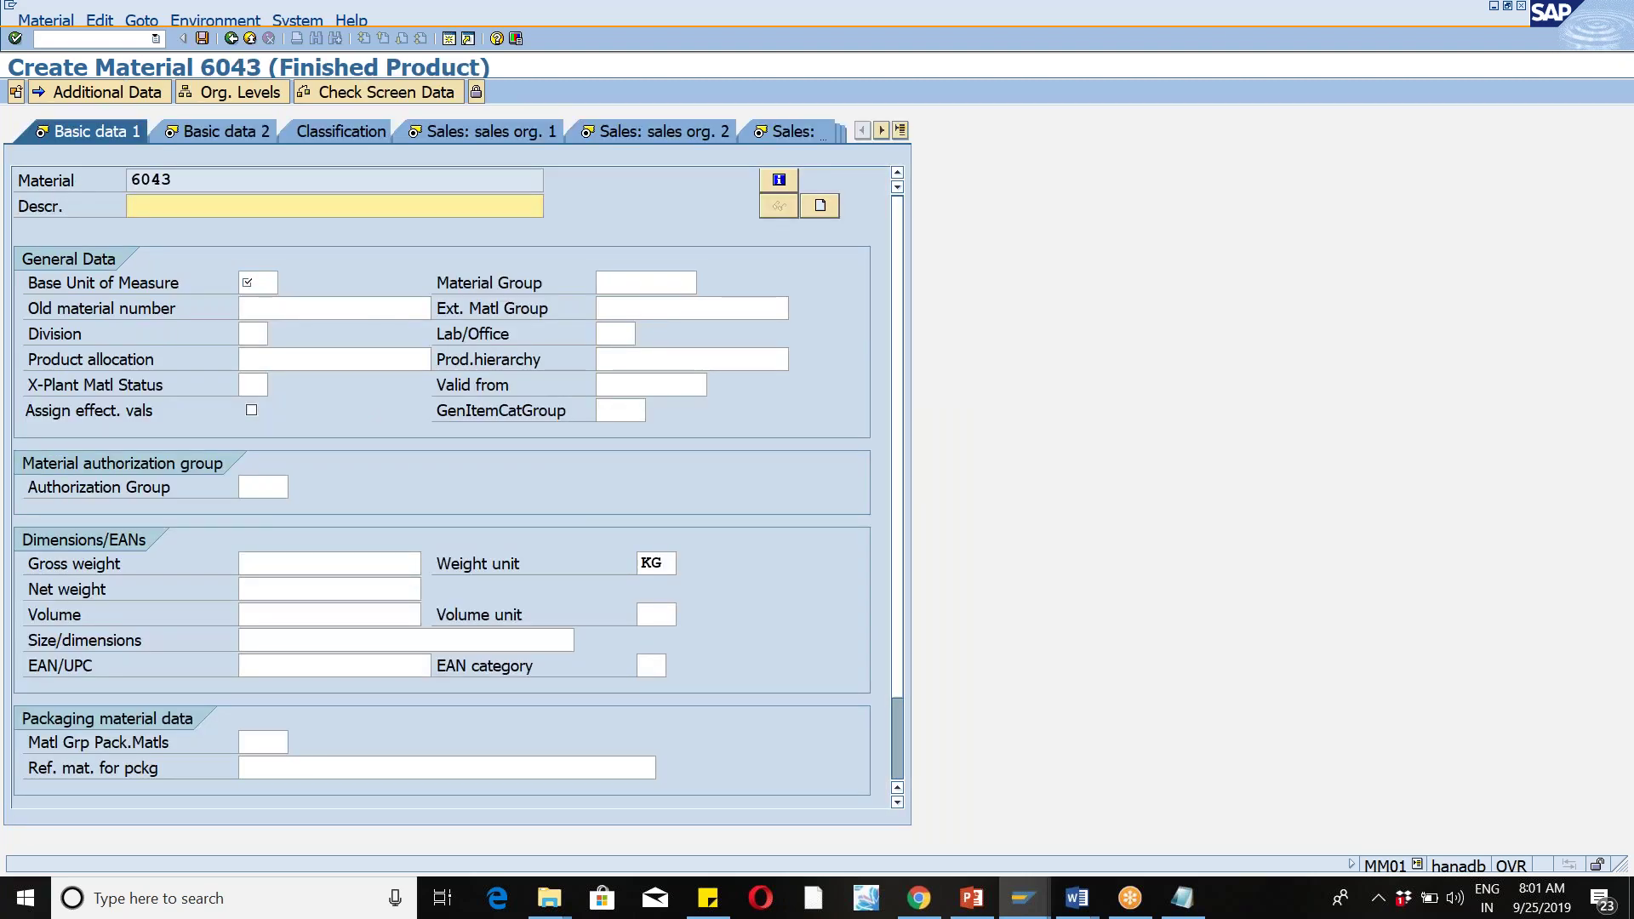
# Step: Fill in Basic data 1 with description WM15- QUALITY, base unit of measure EA and material group 01, and continue
pyautogui.write('WM15')
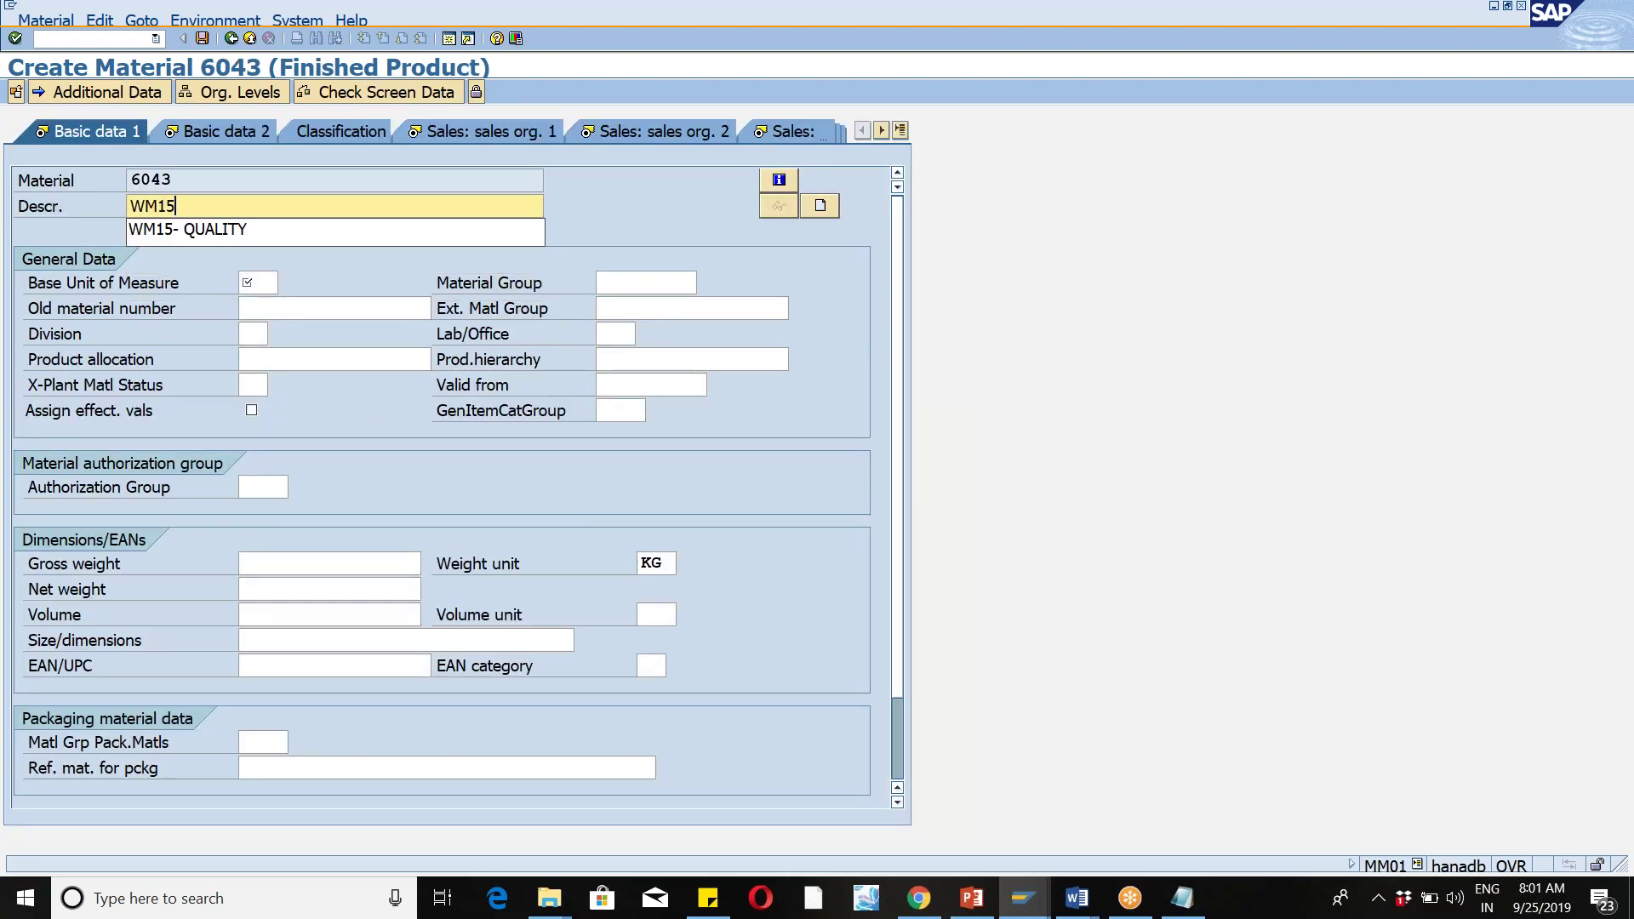
pyautogui.press('Down')
pyautogui.press('Return')
pyautogui.press('Return')
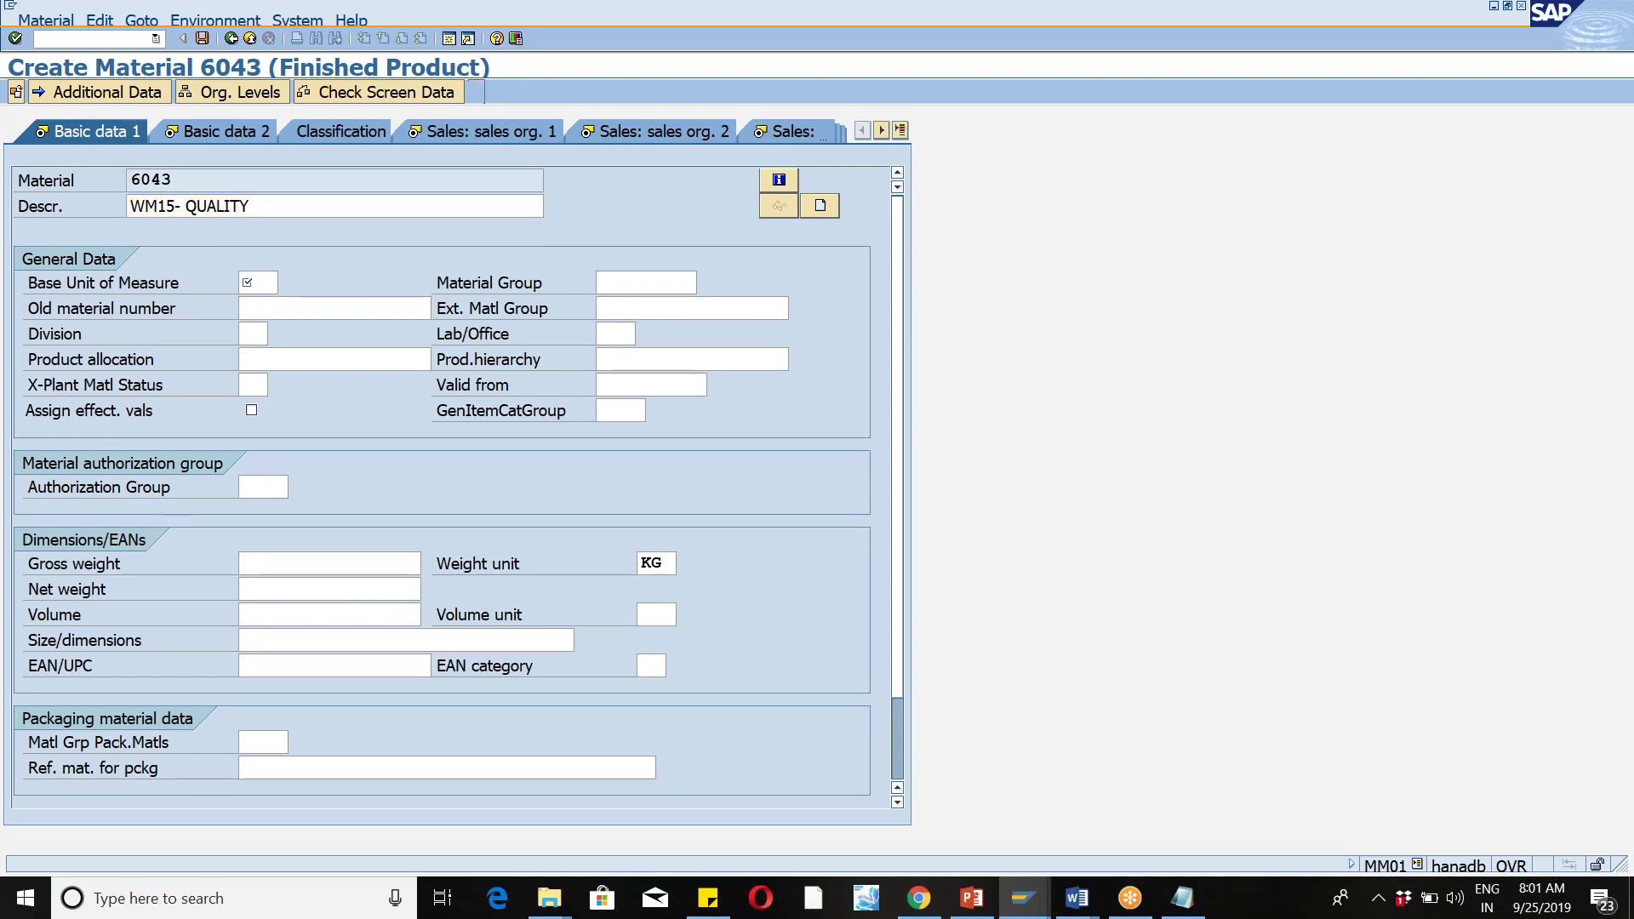
pyautogui.write('E')
pyautogui.press('Down')
pyautogui.press('Return')
pyautogui.press('Tab')
pyautogui.write('0')
pyautogui.press('Down')
pyautogui.press('Return')
pyautogui.press('Return')
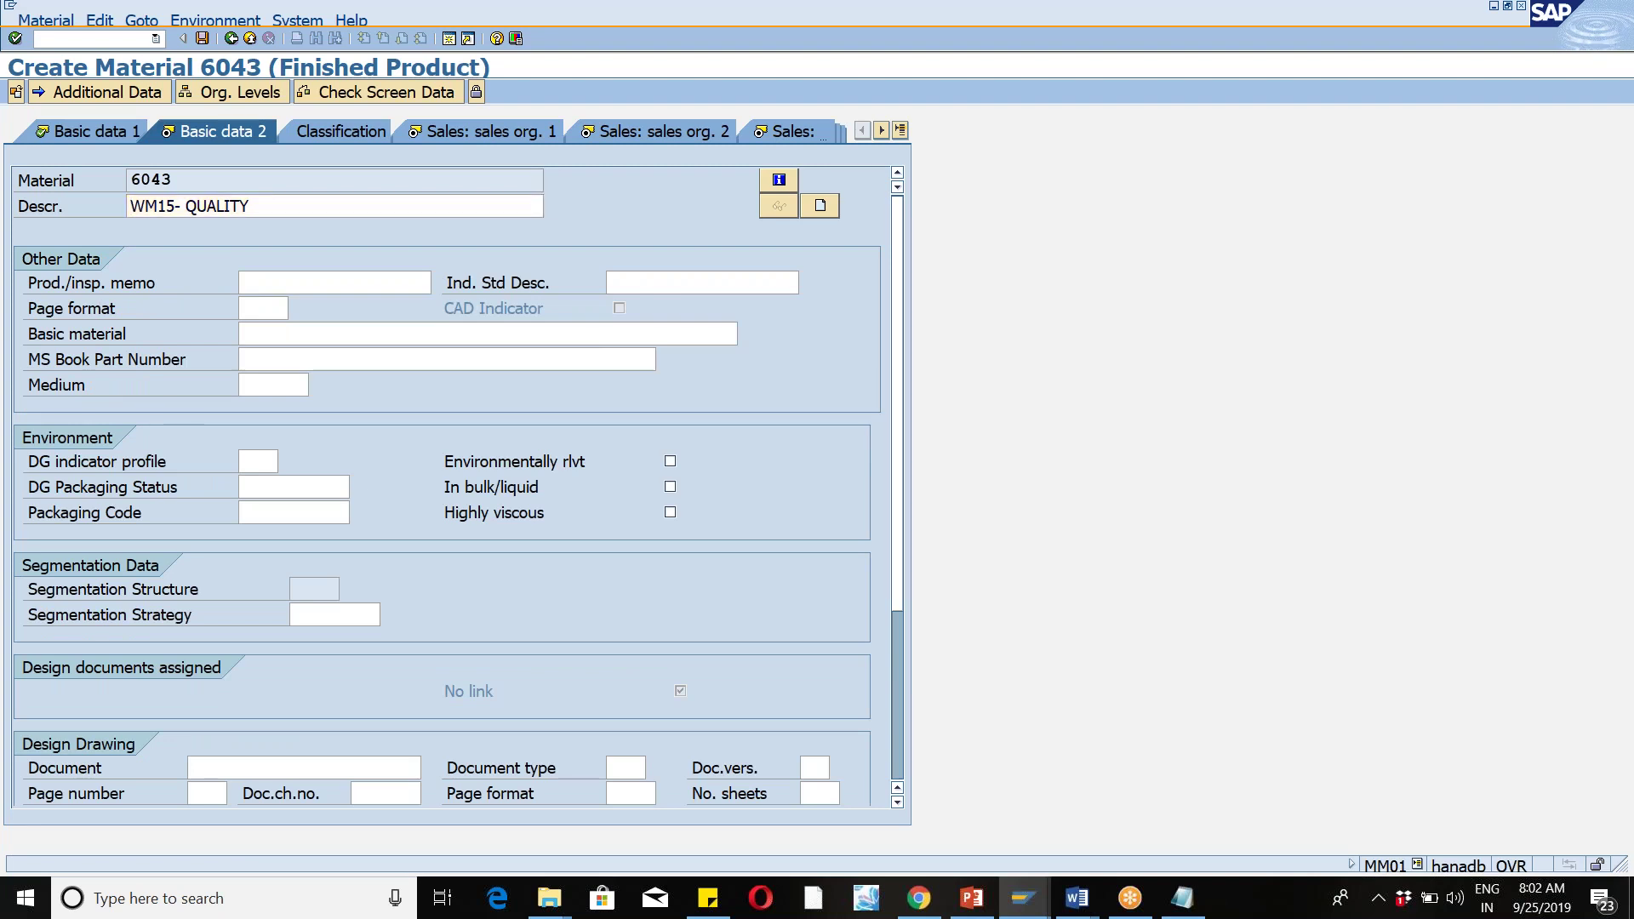
# Step: Skip Basic data 2 and enter tax classification 0 for Germany and the USA in the Sales: sales org. 1 view
pyautogui.press('Return')
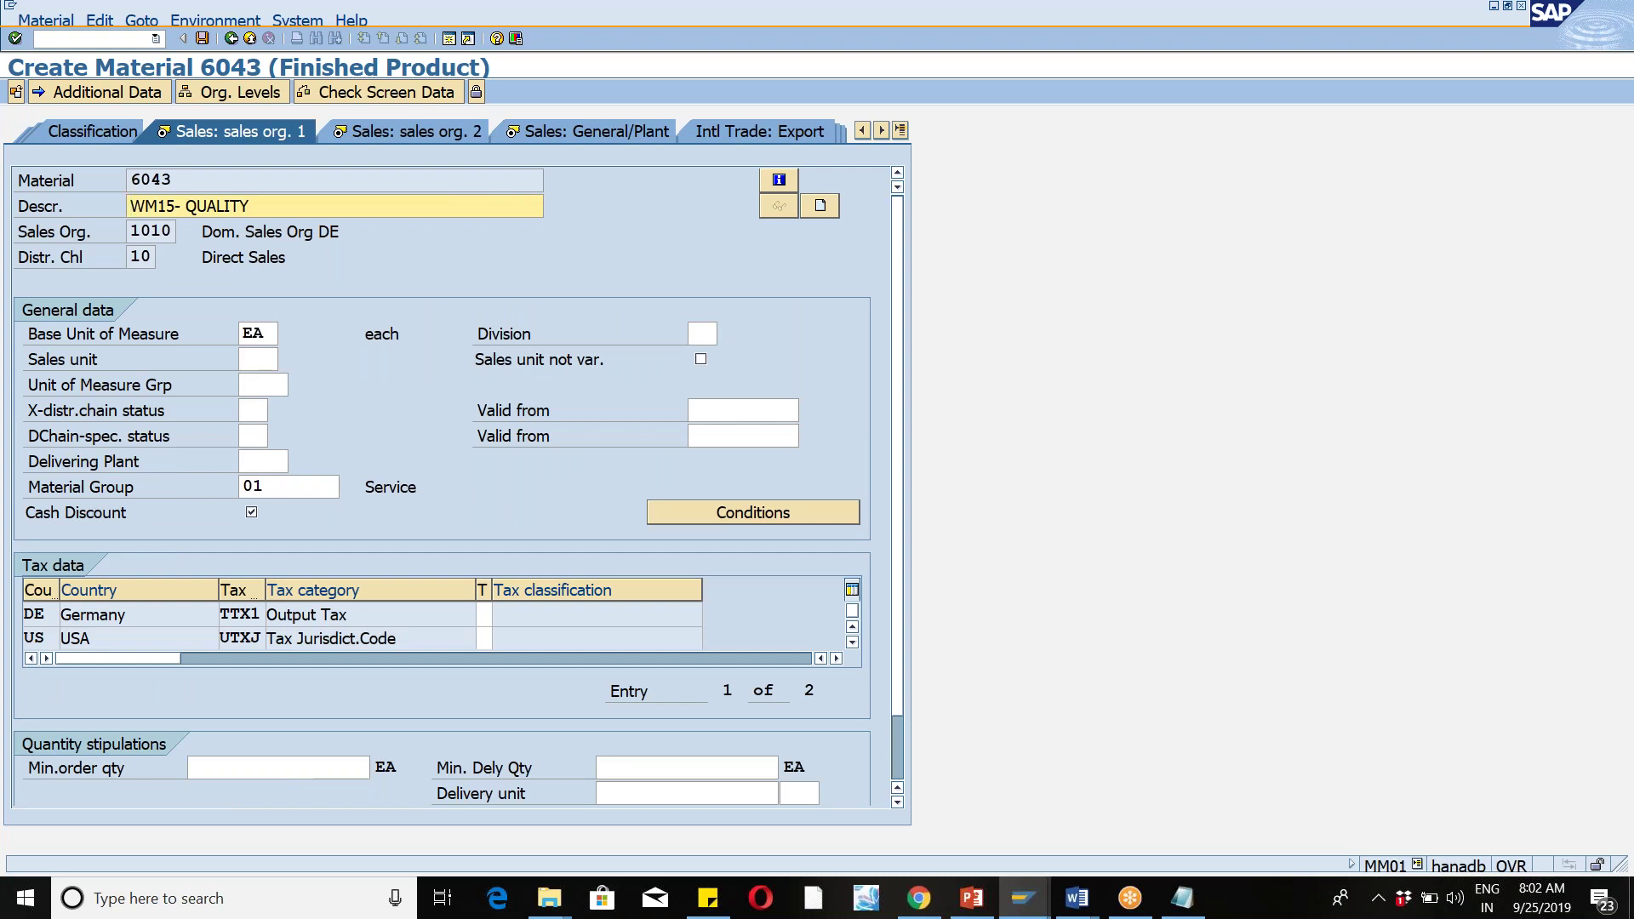
pyautogui.press('Return')
pyautogui.write('00')
pyautogui.press('Return')
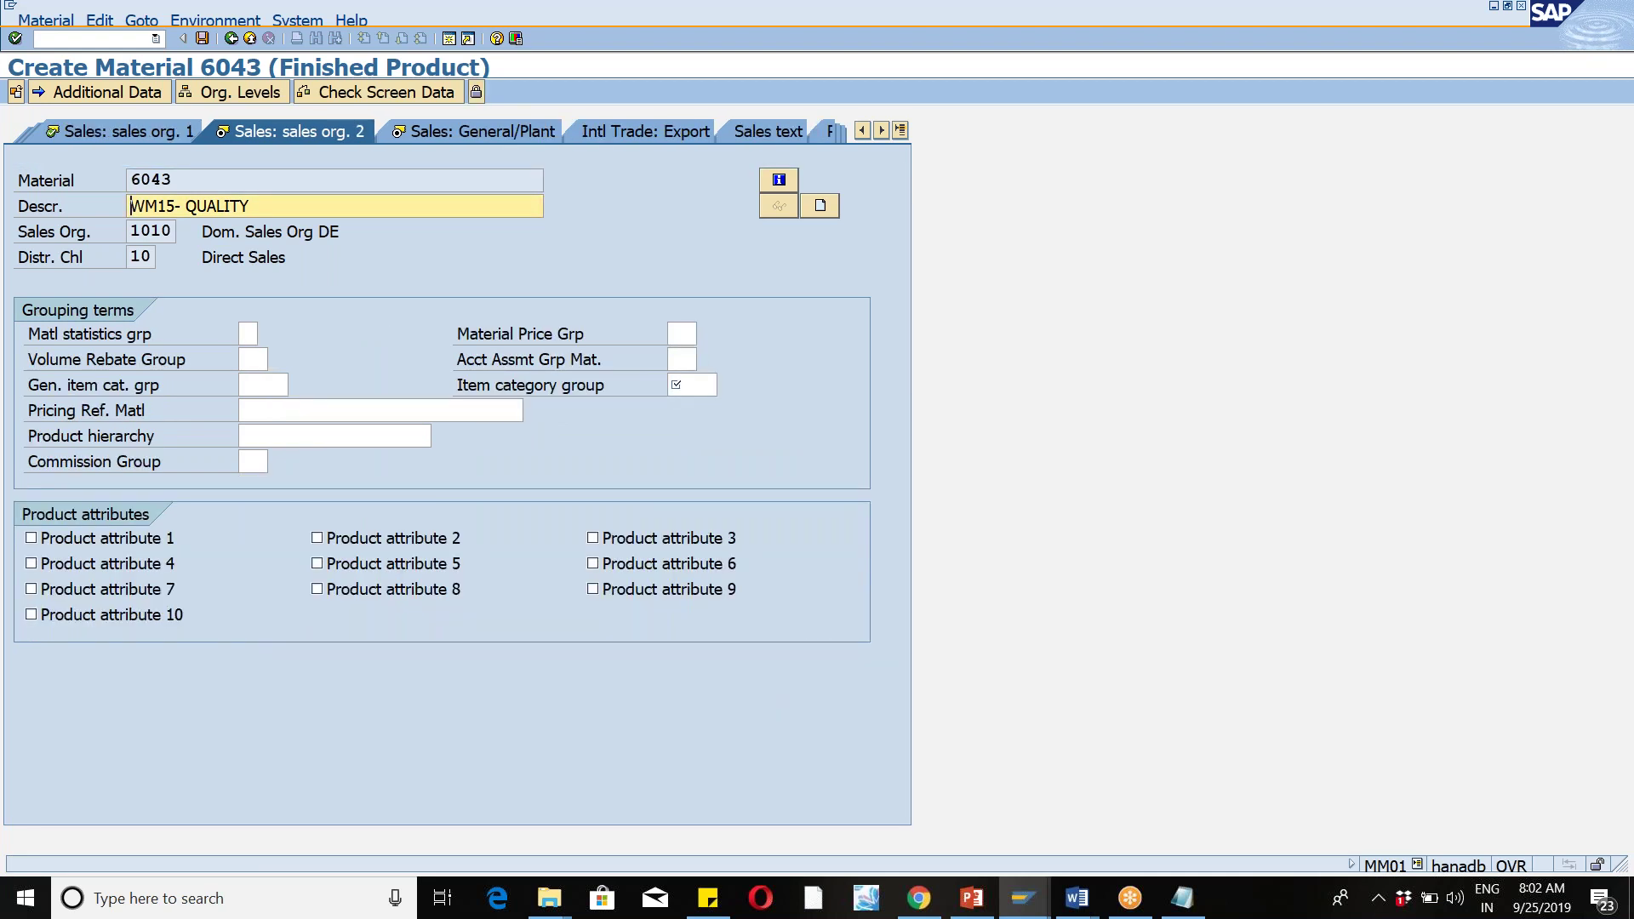
# Step: Change the description to WM15 QUALITY, set the item category group to norm, and continue to the plant data view
pyautogui.press('Delete')
pyautogui.write('WM15')
pyautogui.click(685, 388)
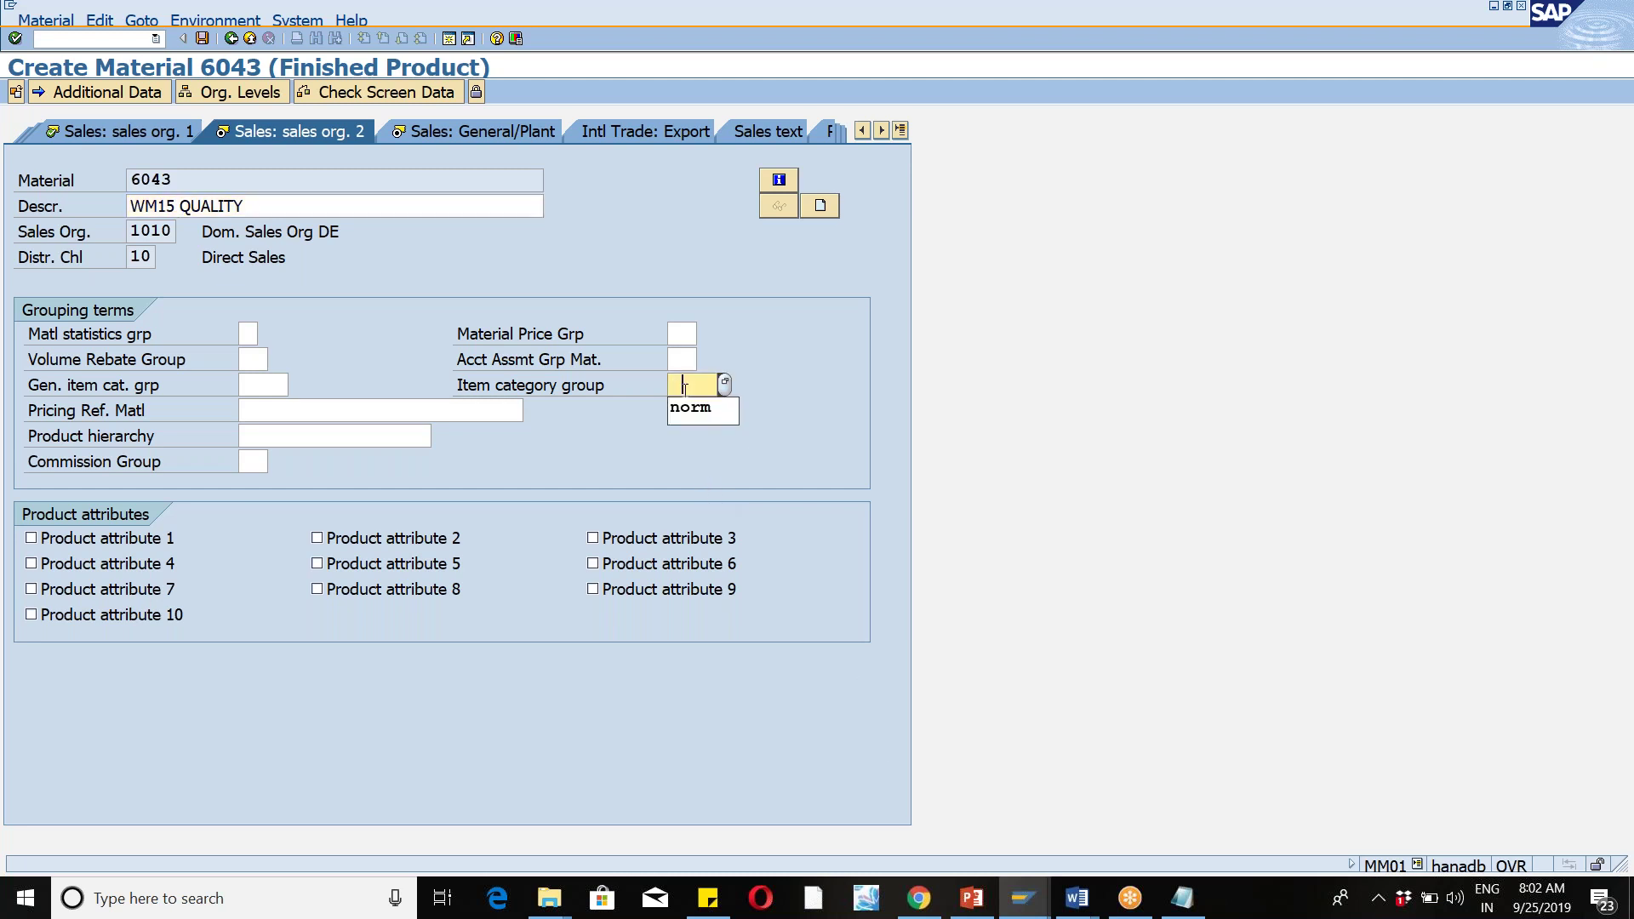
pyautogui.click(690, 408)
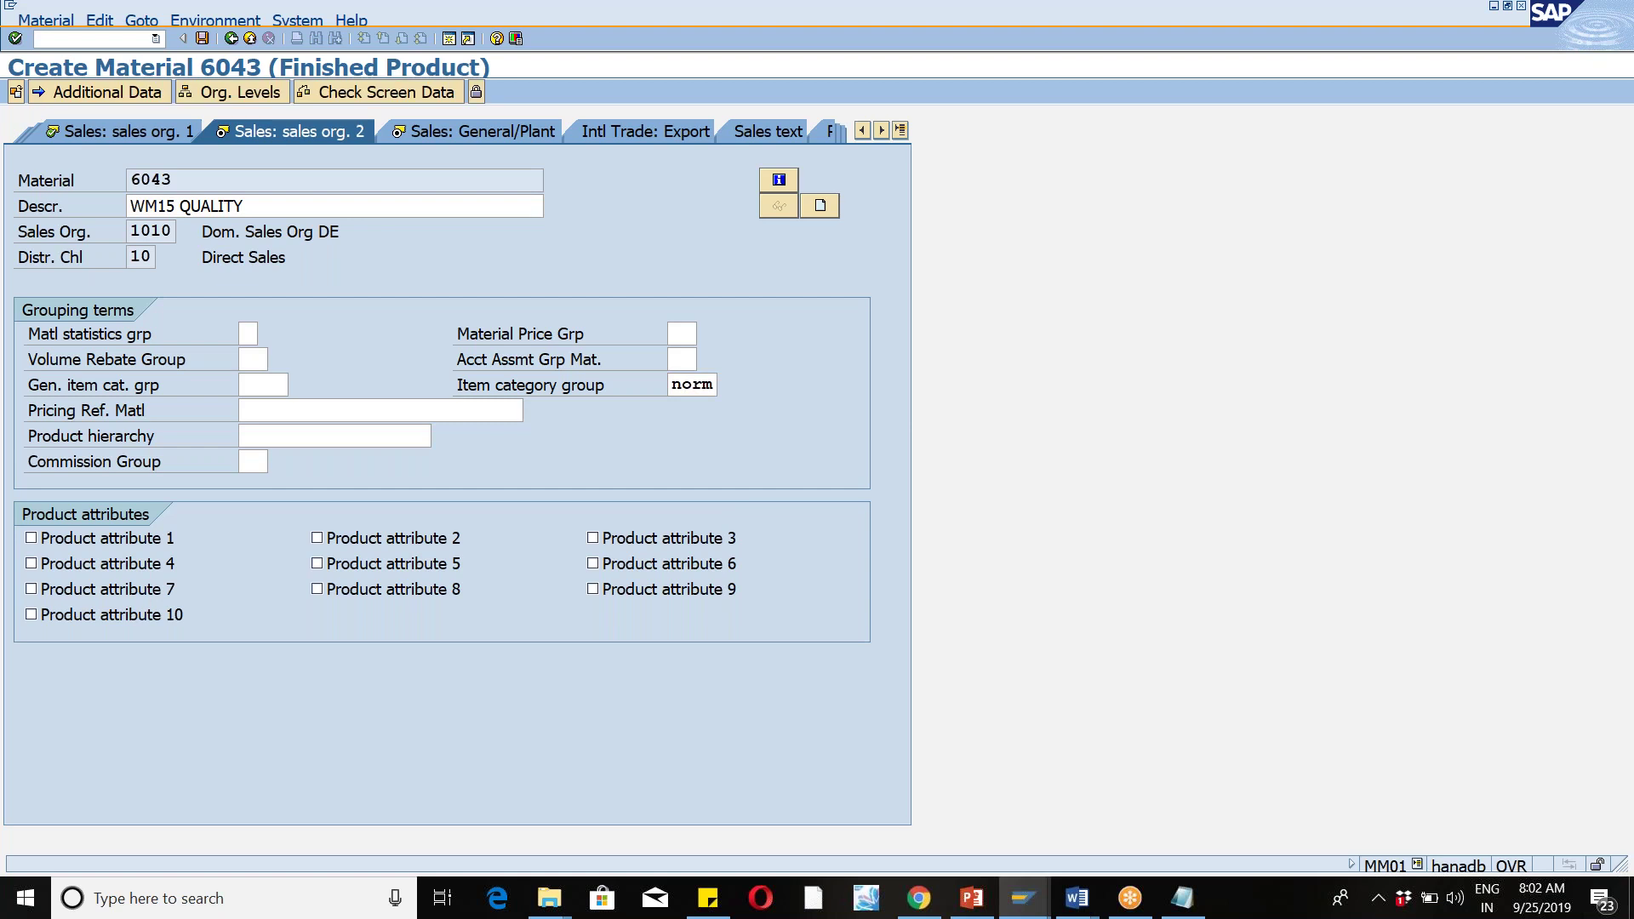
pyautogui.press('Return')
pyautogui.press('Return')
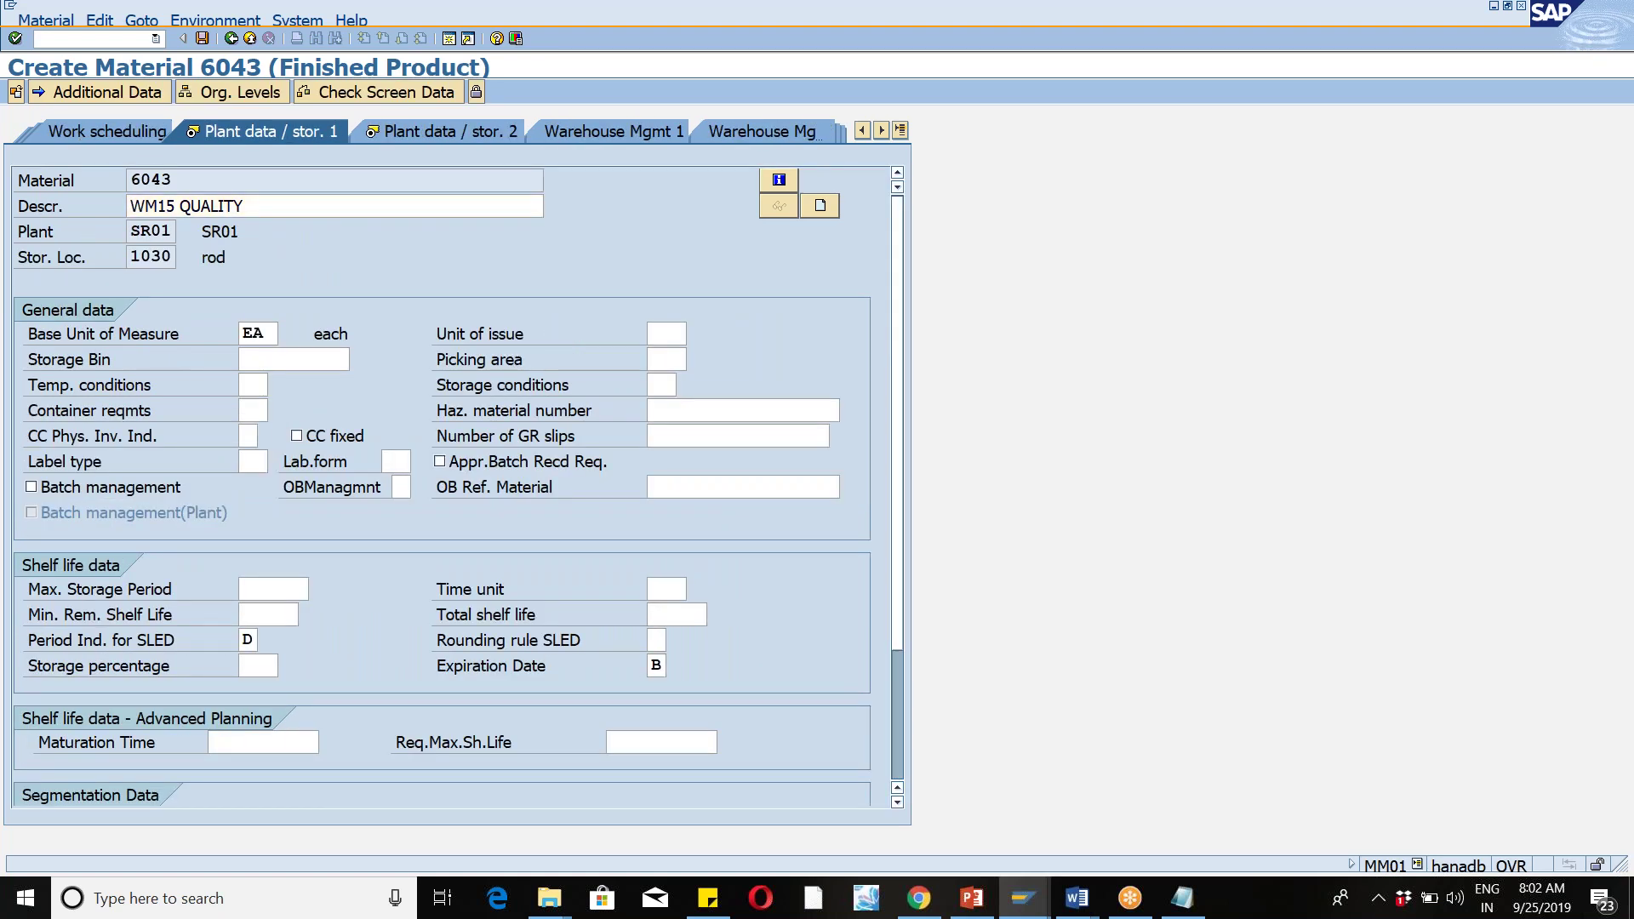
# Step: Pass through the plant data, accounting and WM views without further entries, and save the new material
pyautogui.press('Return')
pyautogui.press('Return')
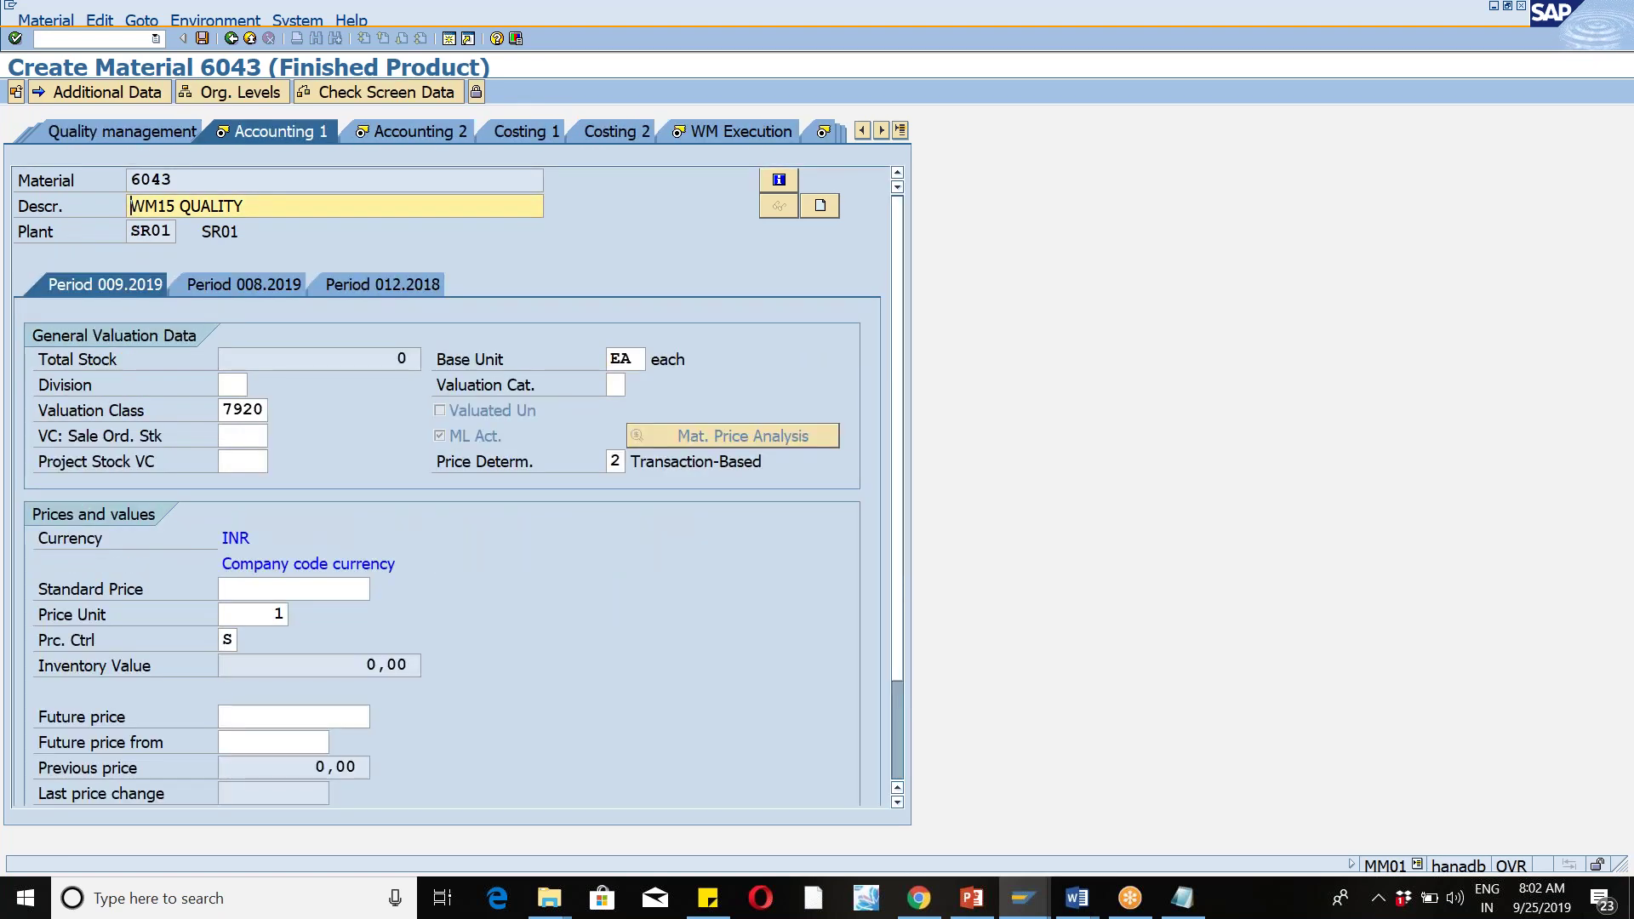
pyautogui.press('Return')
pyautogui.press('Return')
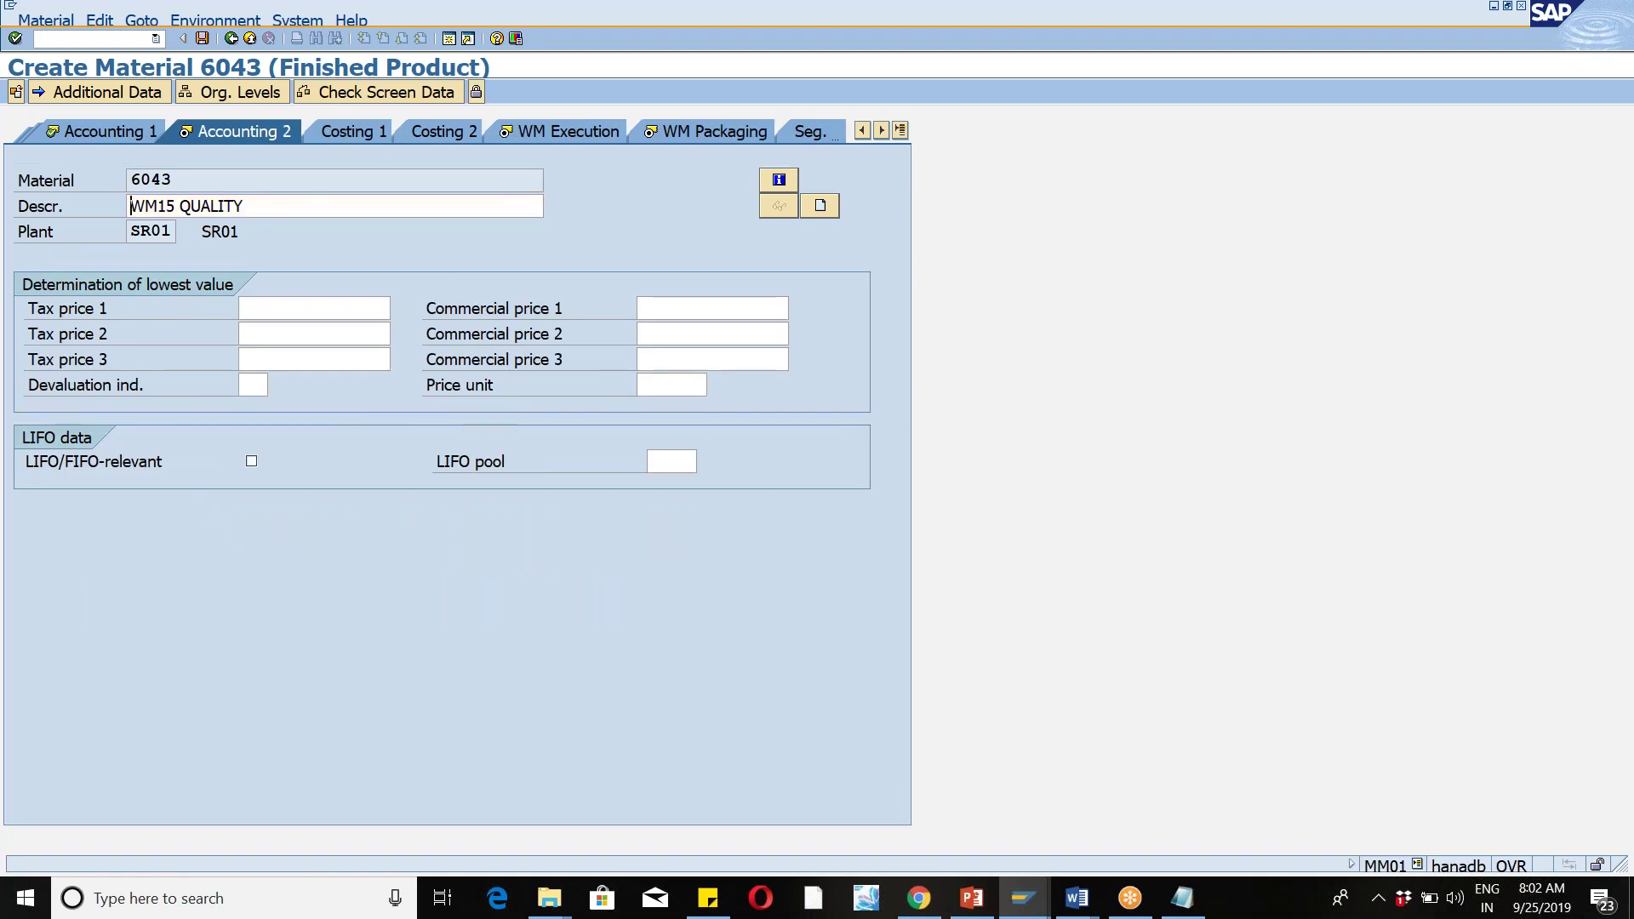
pyautogui.press('Return')
pyautogui.press('Return')
pyautogui.press('Return')
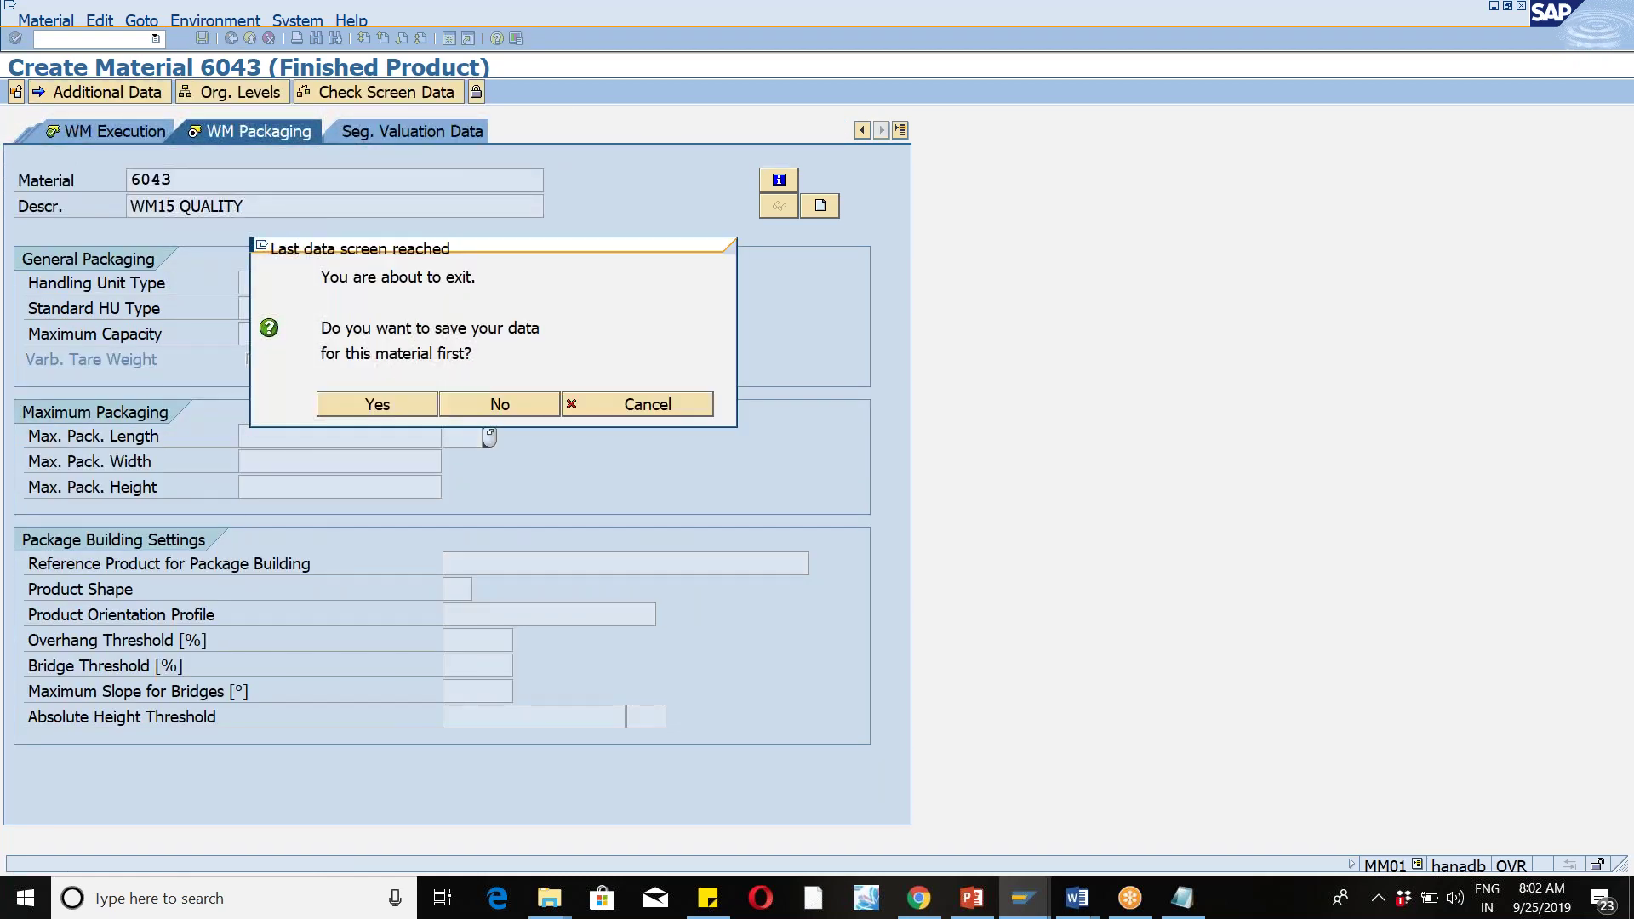
pyautogui.press('Return')
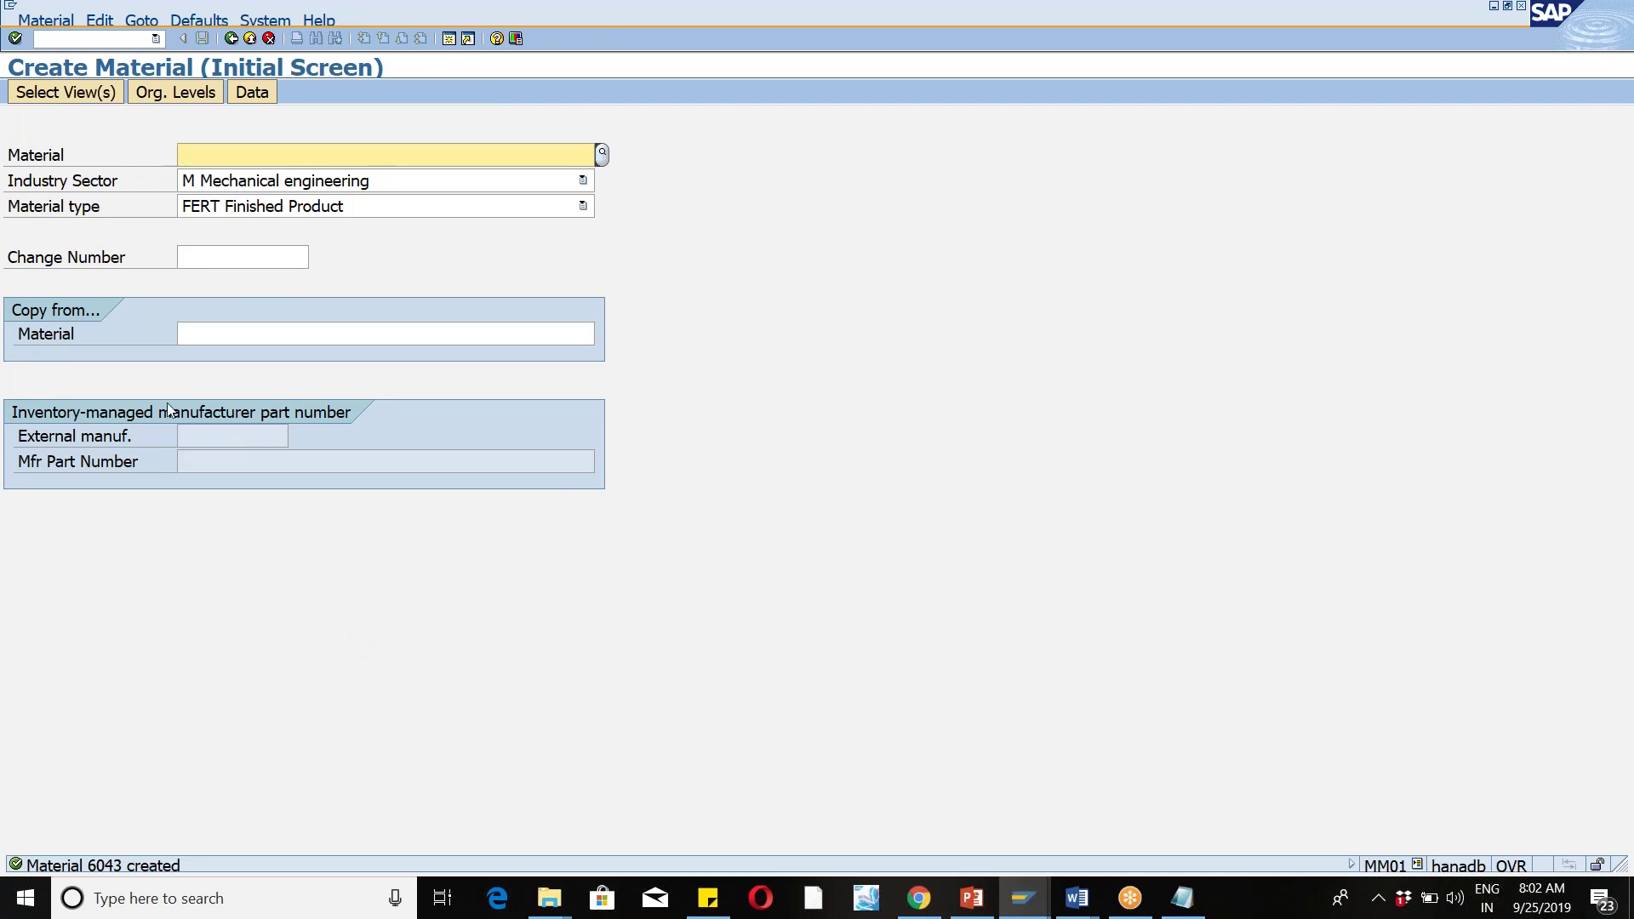
# Step: Start creating an integration model in transaction CFM1 with model name QM_MAT, logical system BD1CLNT200 and APO application QM1
pyautogui.click(96, 36)
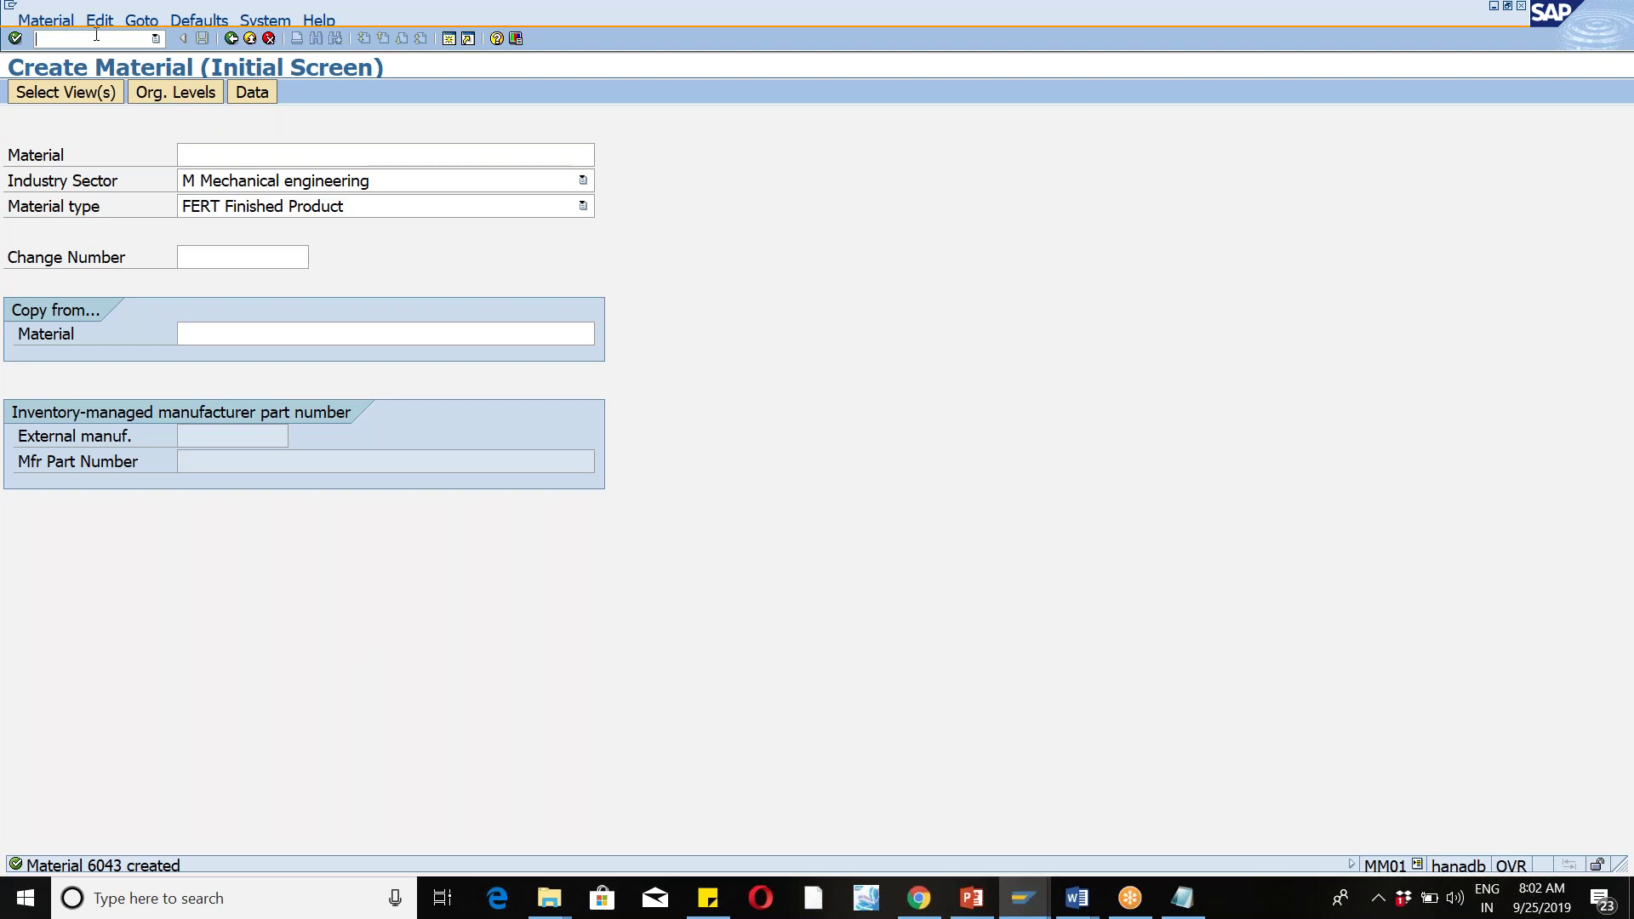
pyautogui.write('/nmm01')
pyautogui.press('Return')
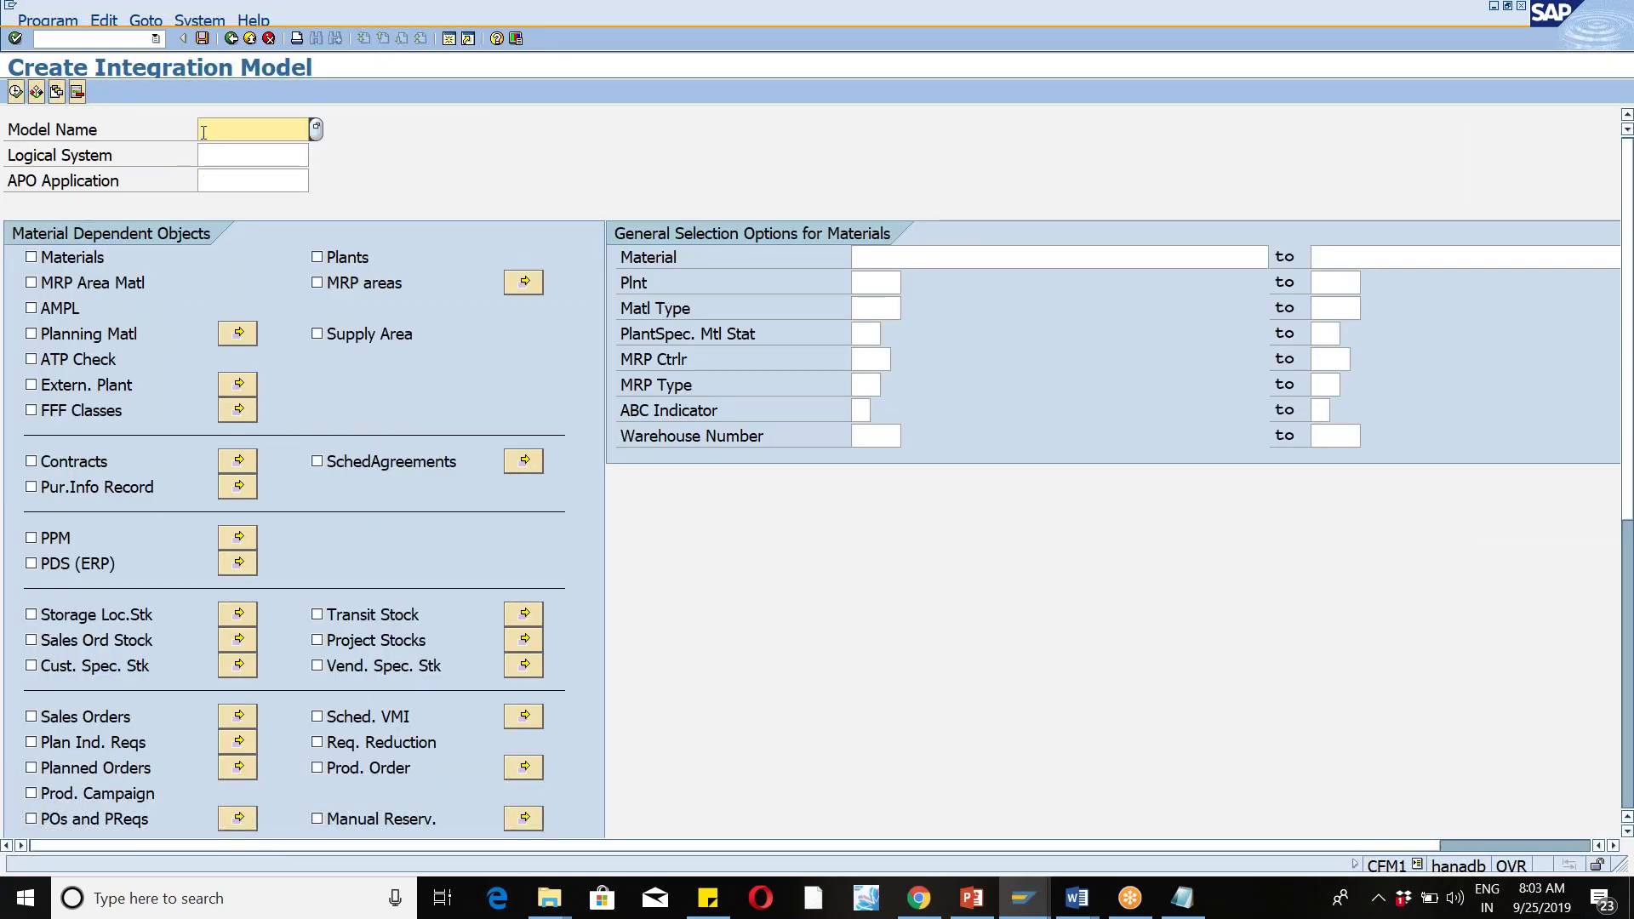
pyautogui.write('QM_MAT')
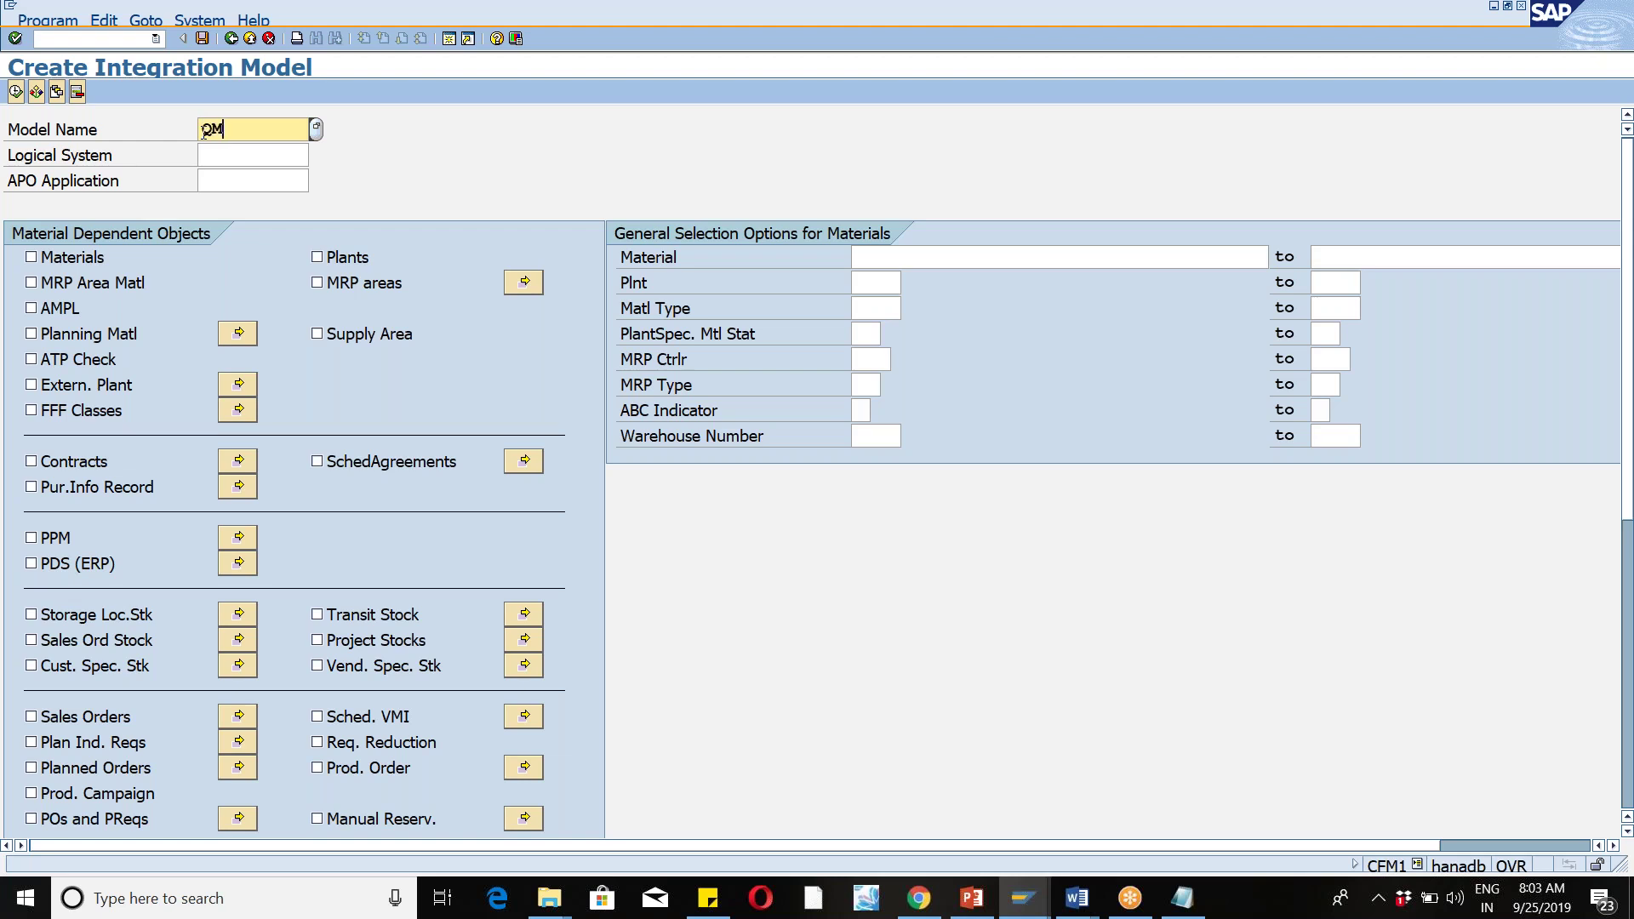
pyautogui.press('Tab')
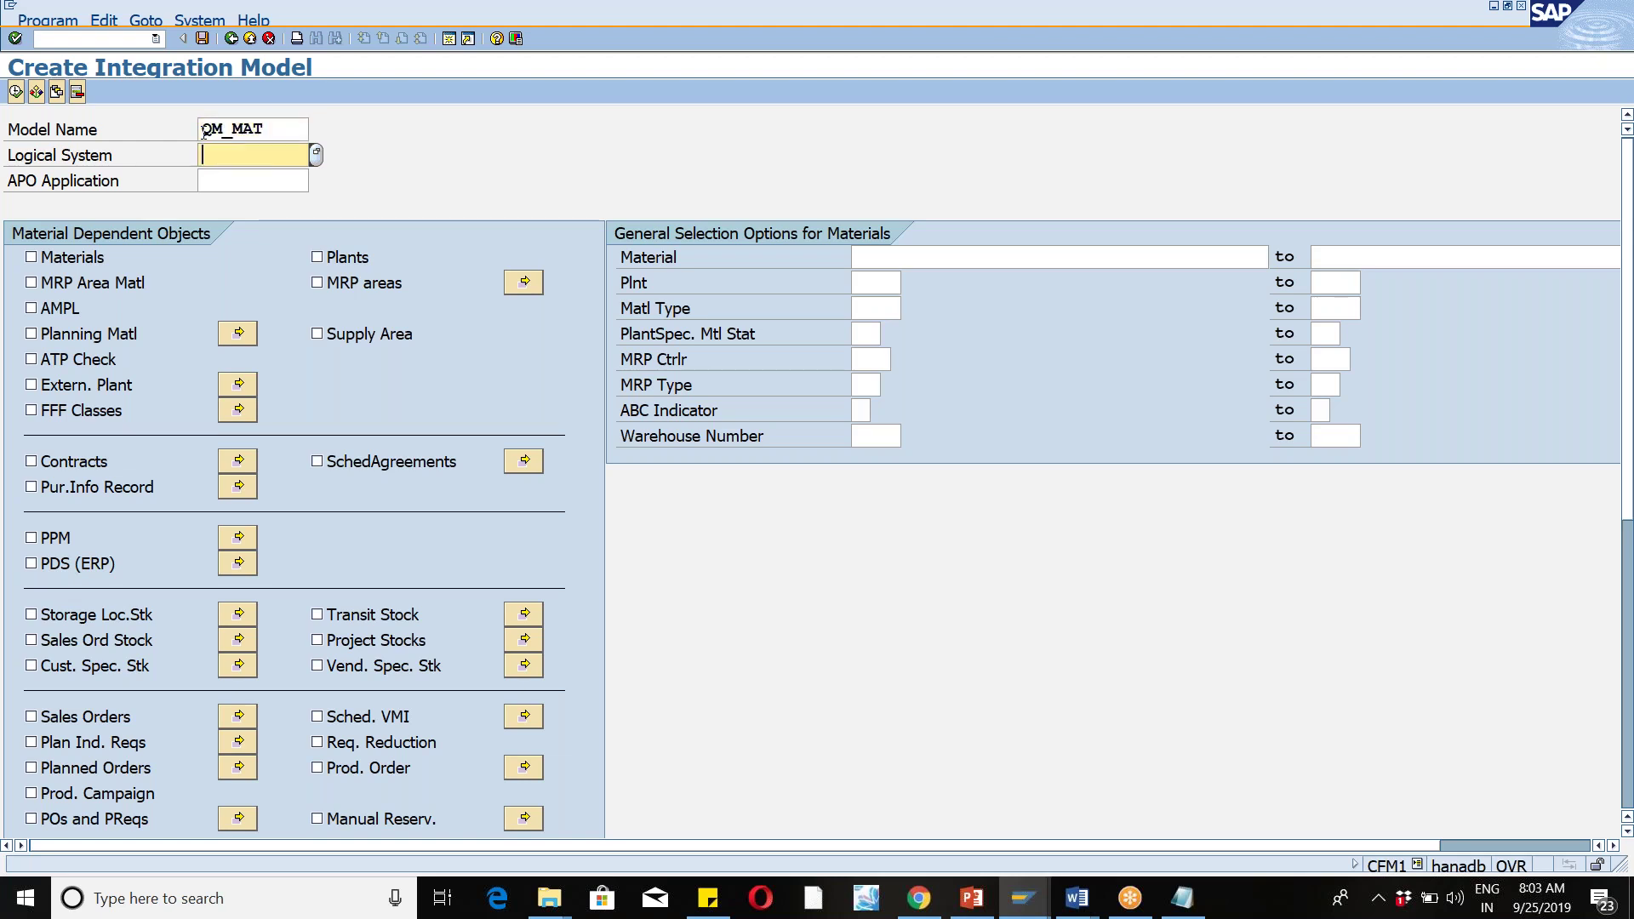
pyautogui.press('BackSpace')
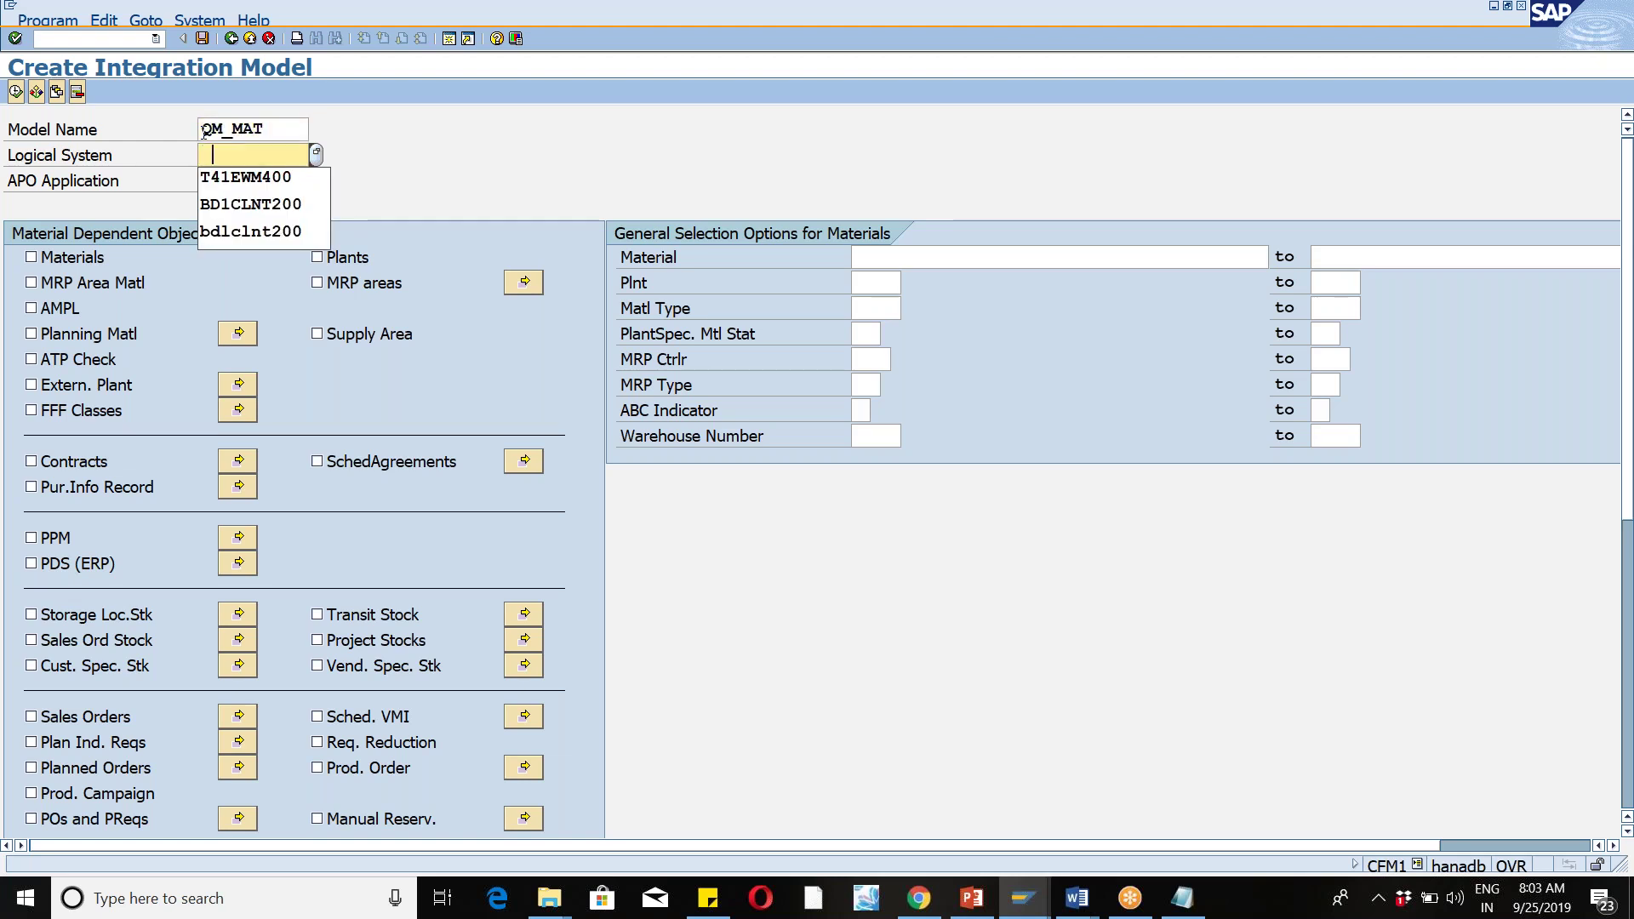
pyautogui.click(255, 205)
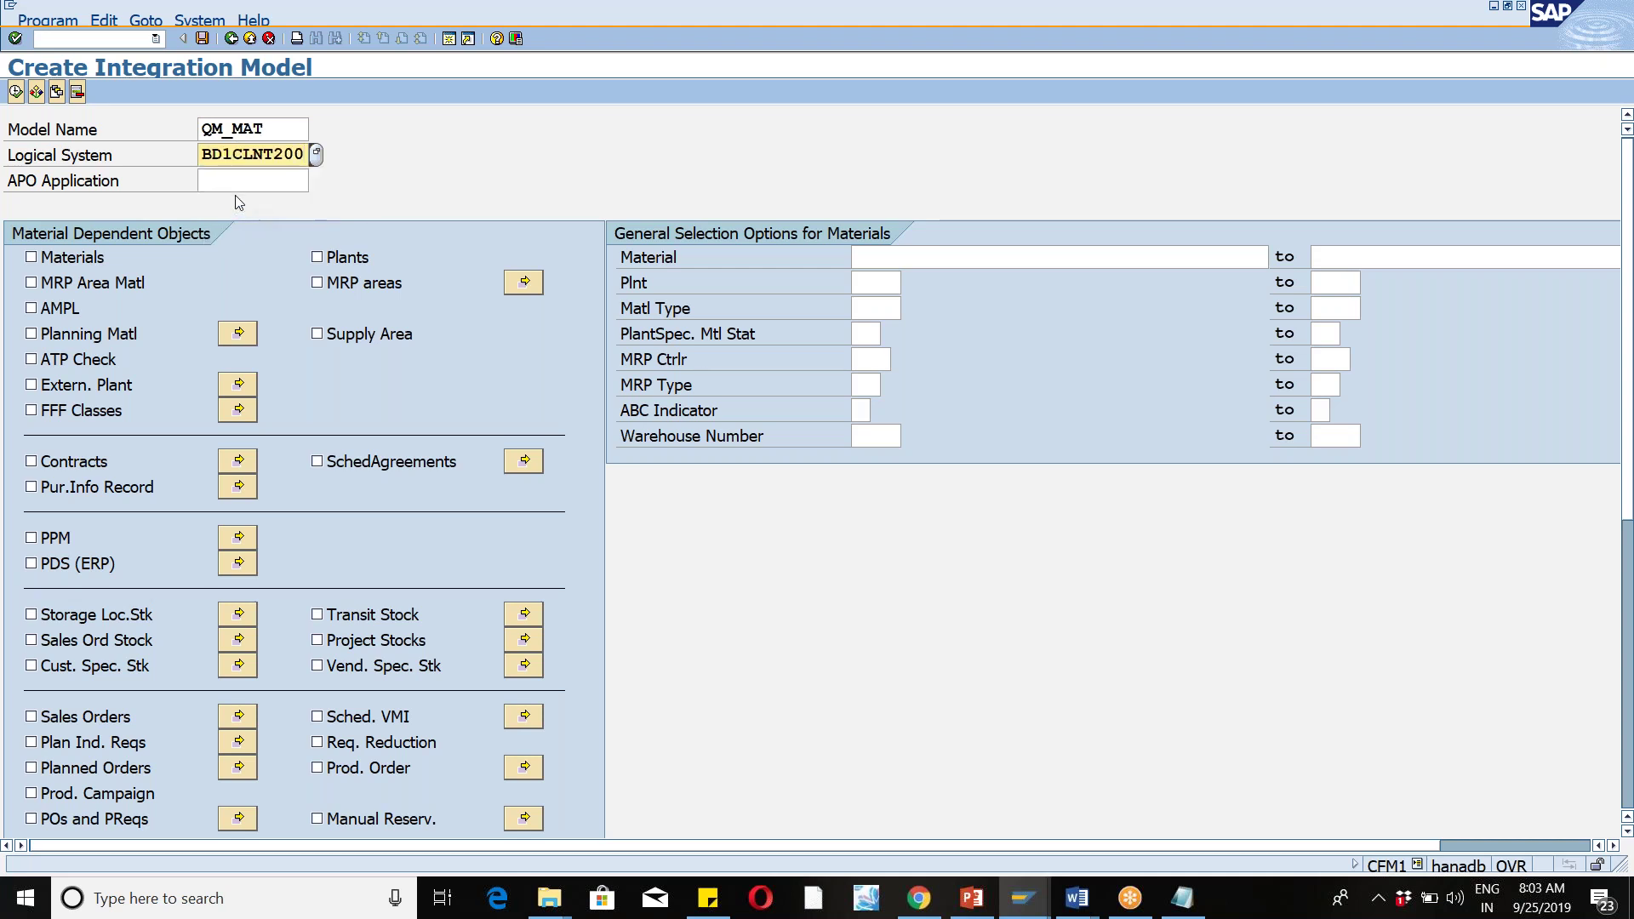
pyautogui.click(237, 187)
pyautogui.write('Q')
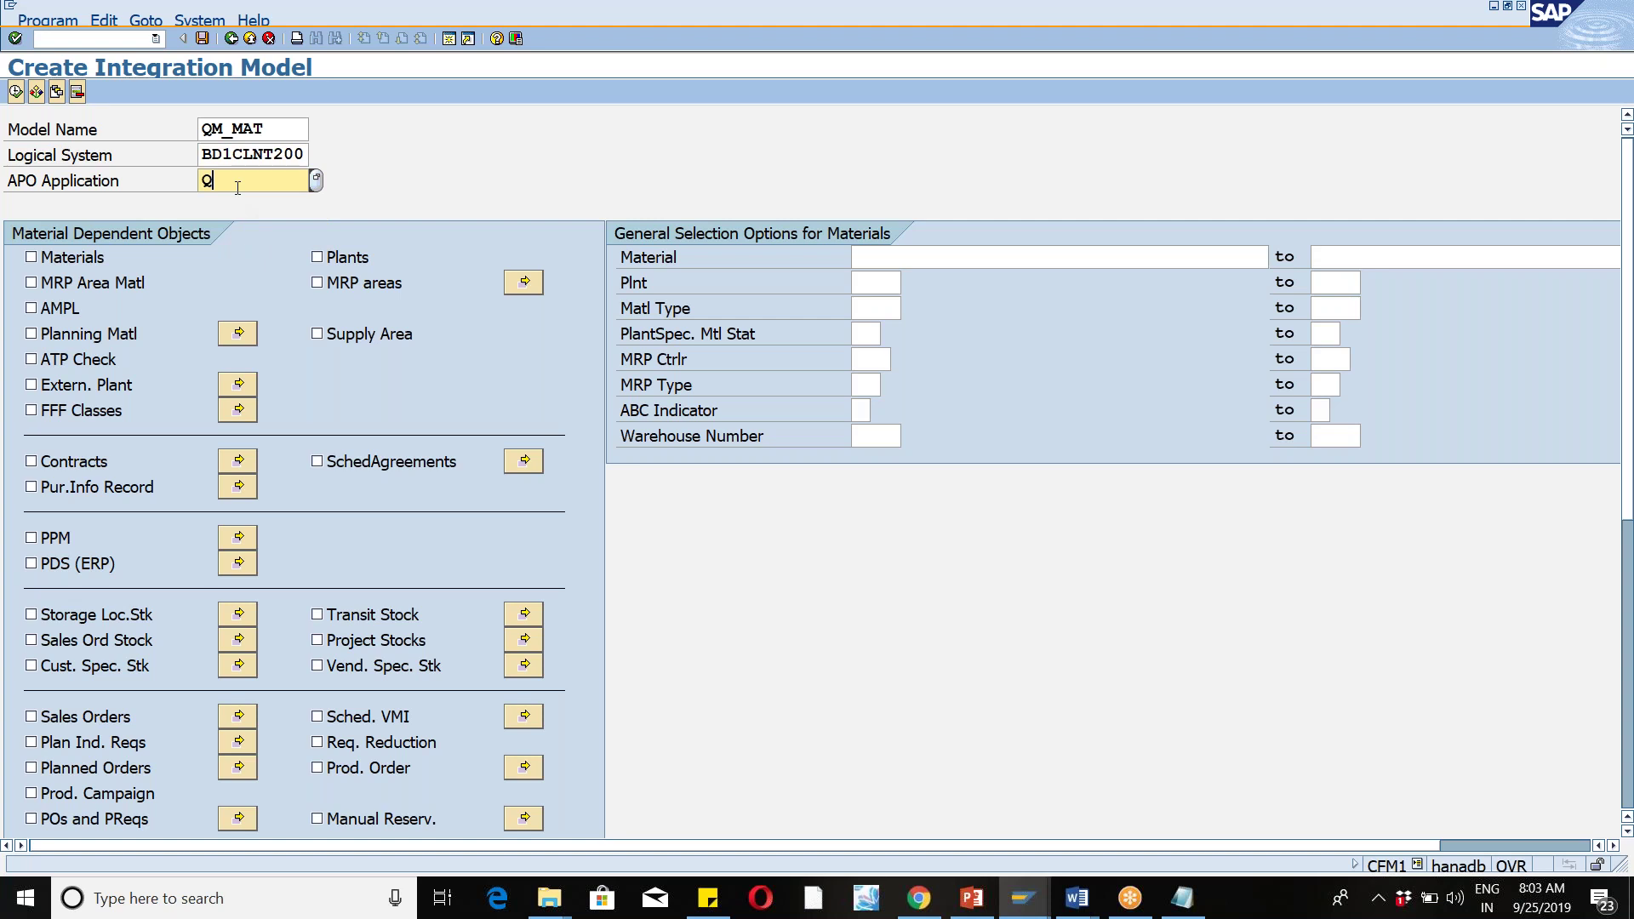
pyautogui.write('M1')
# Step: Include Materials in the integration model, restrict the selection to material 6043, execute it and generate the model
pyautogui.click(83, 256)
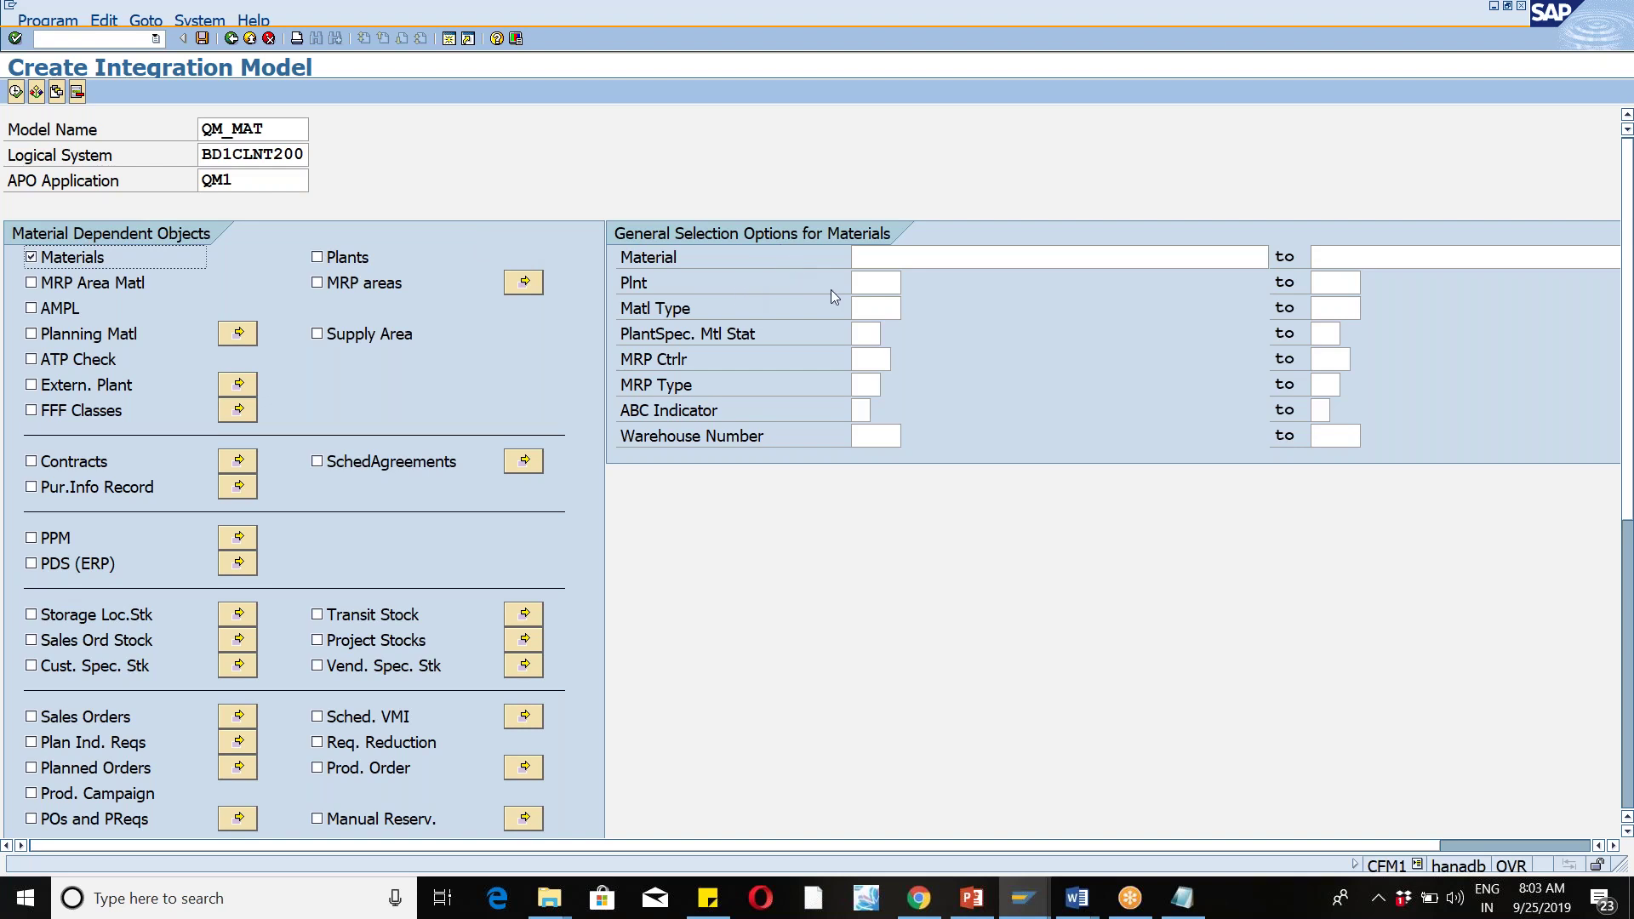
pyautogui.click(876, 259)
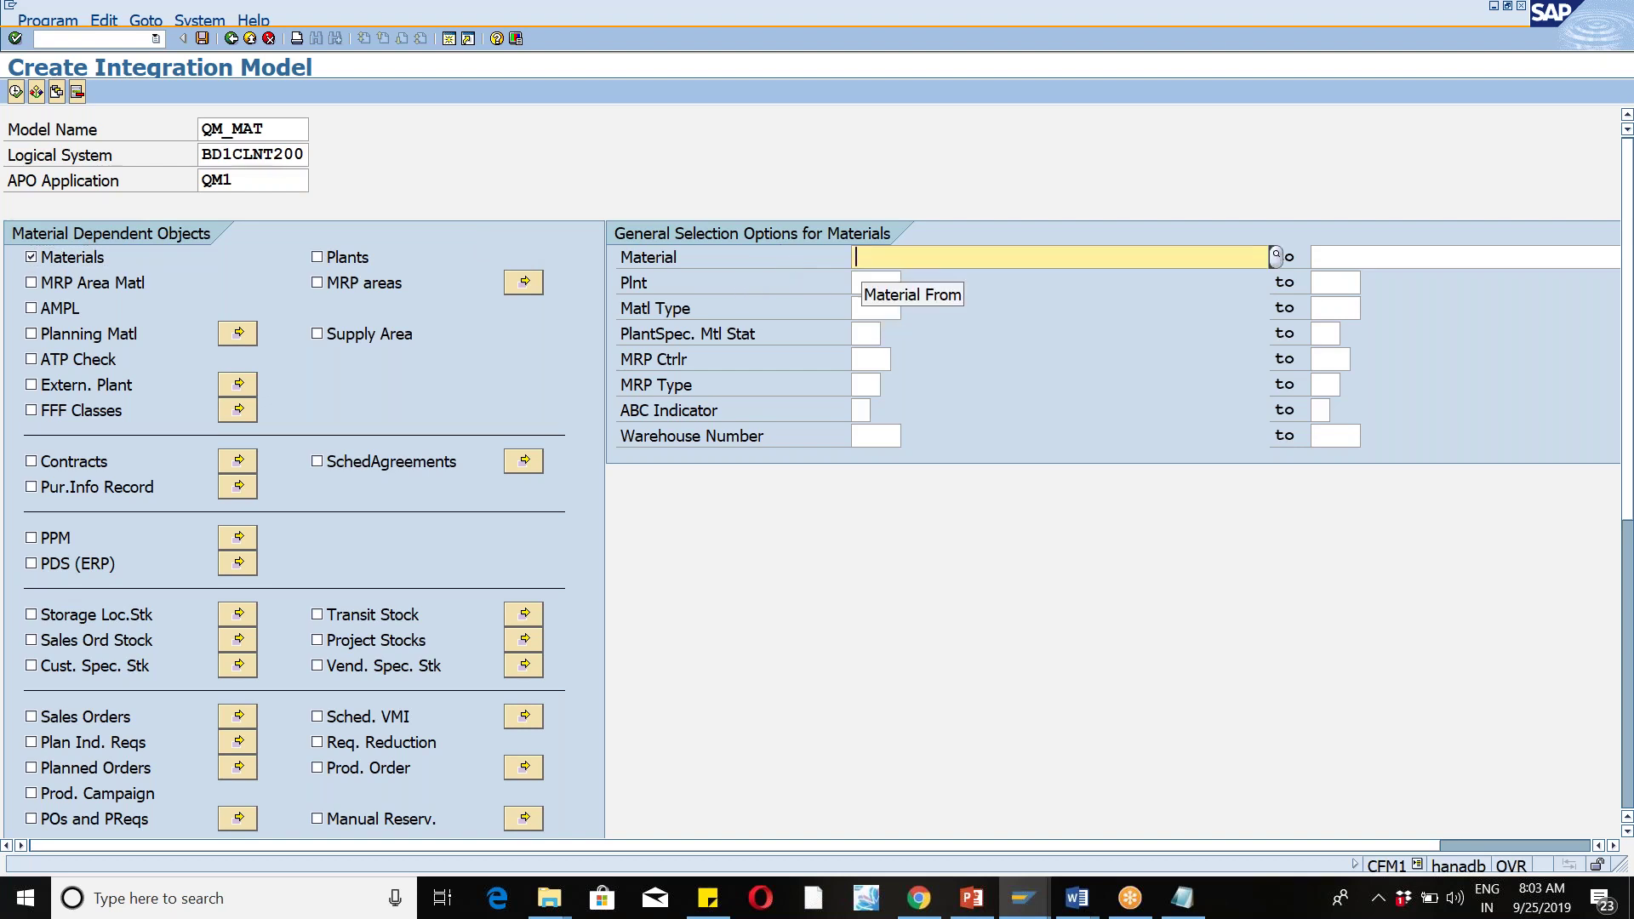
pyautogui.write('6043')
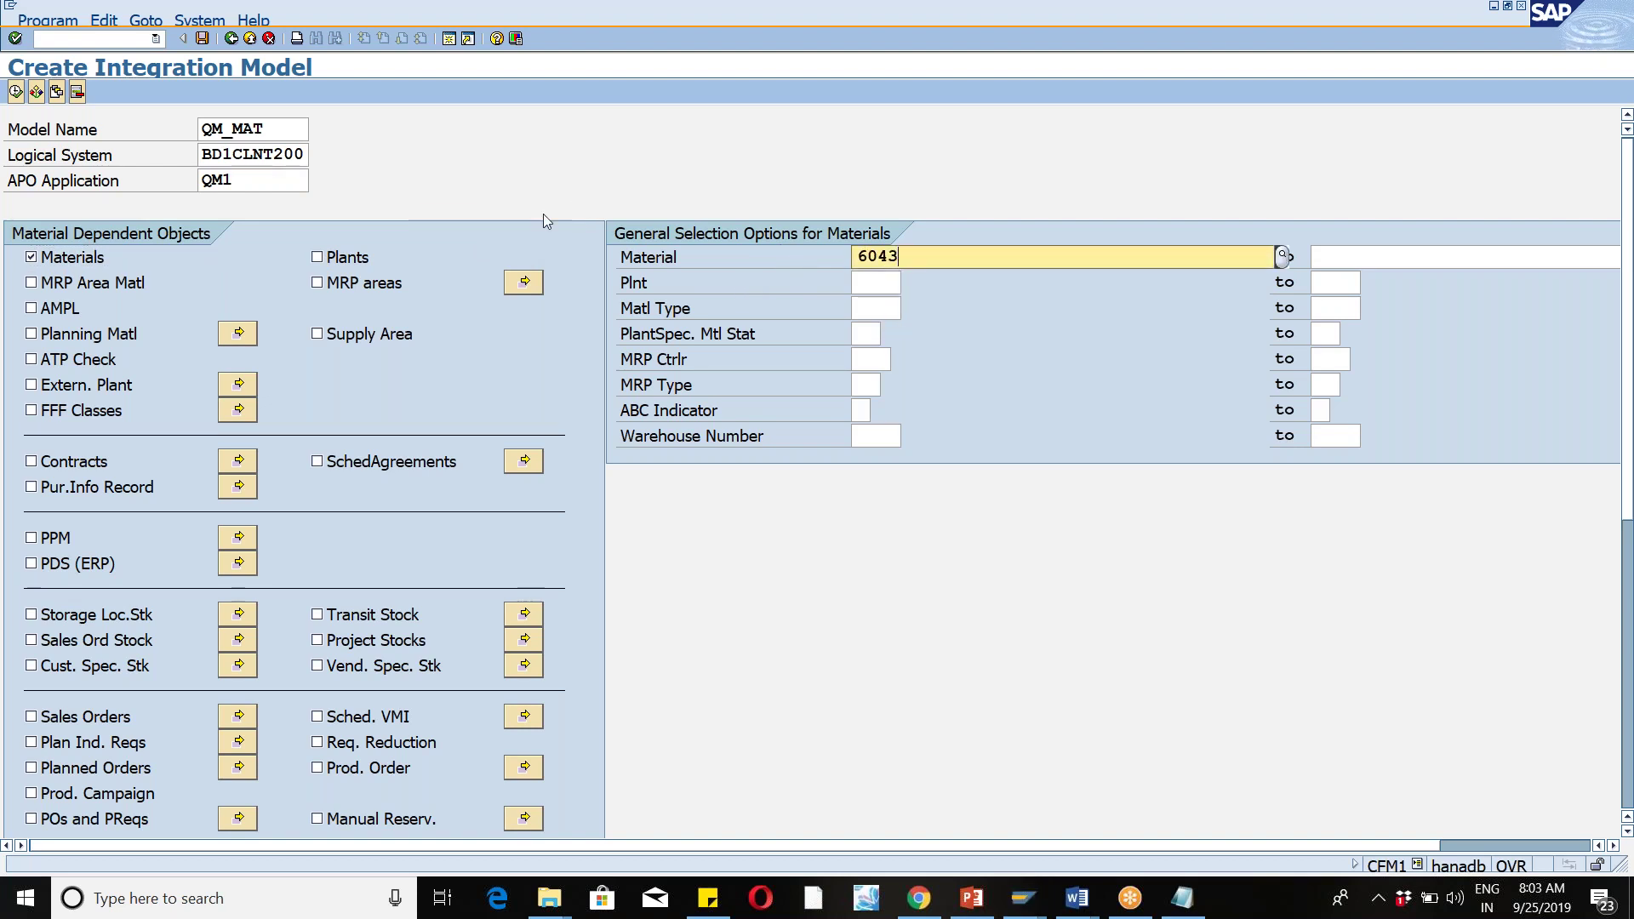
pyautogui.click(953, 307)
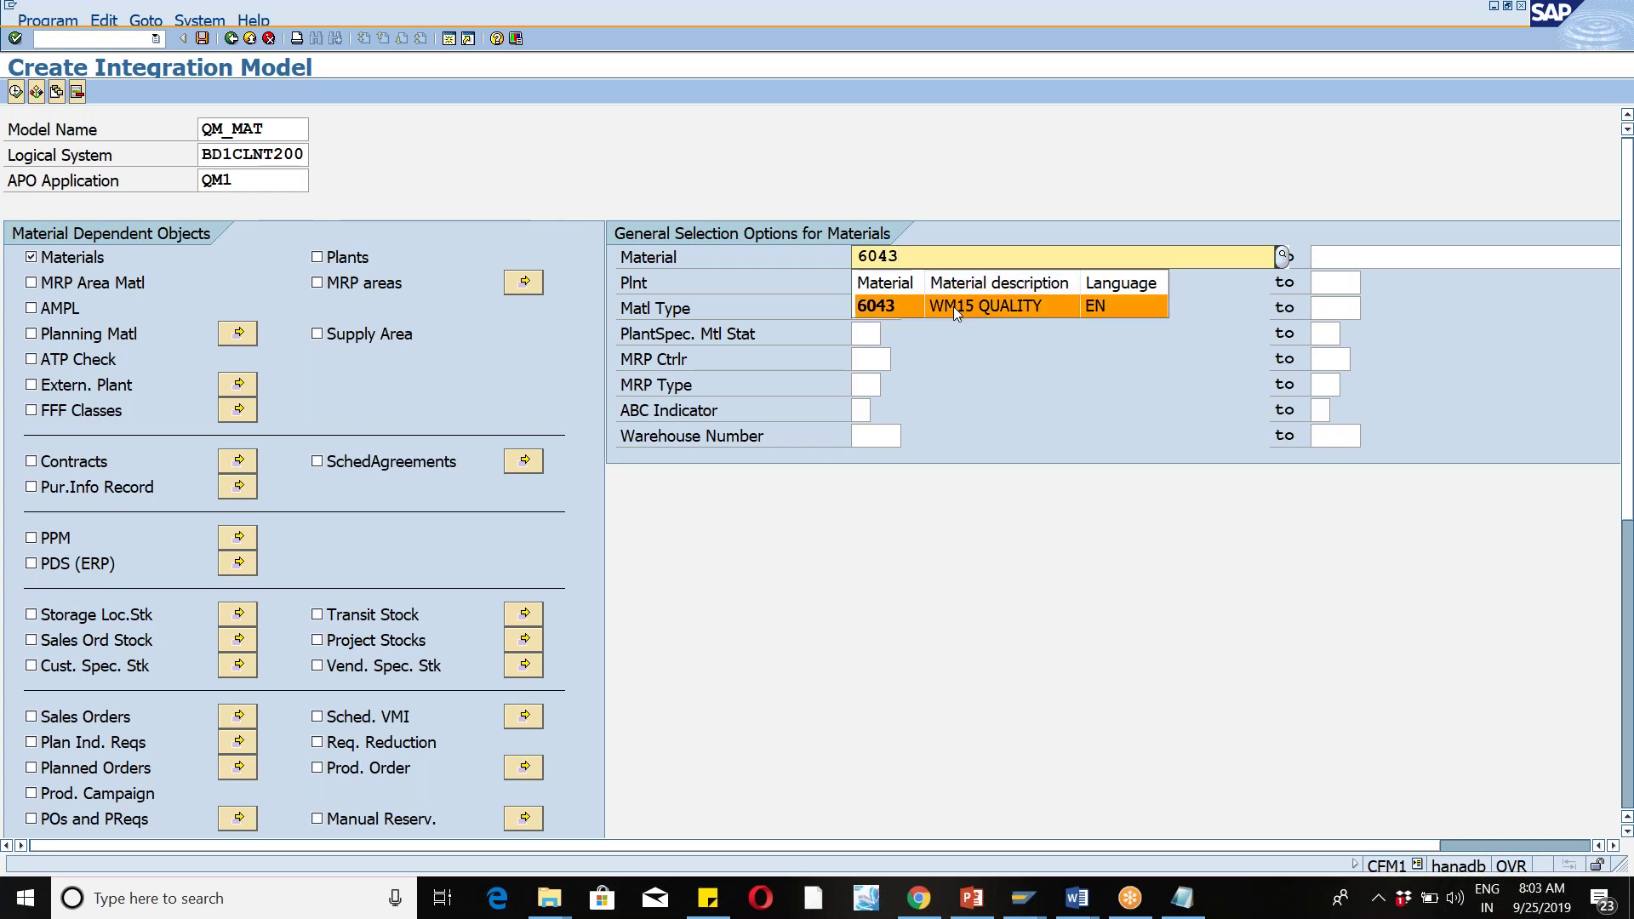
pyautogui.click(16, 91)
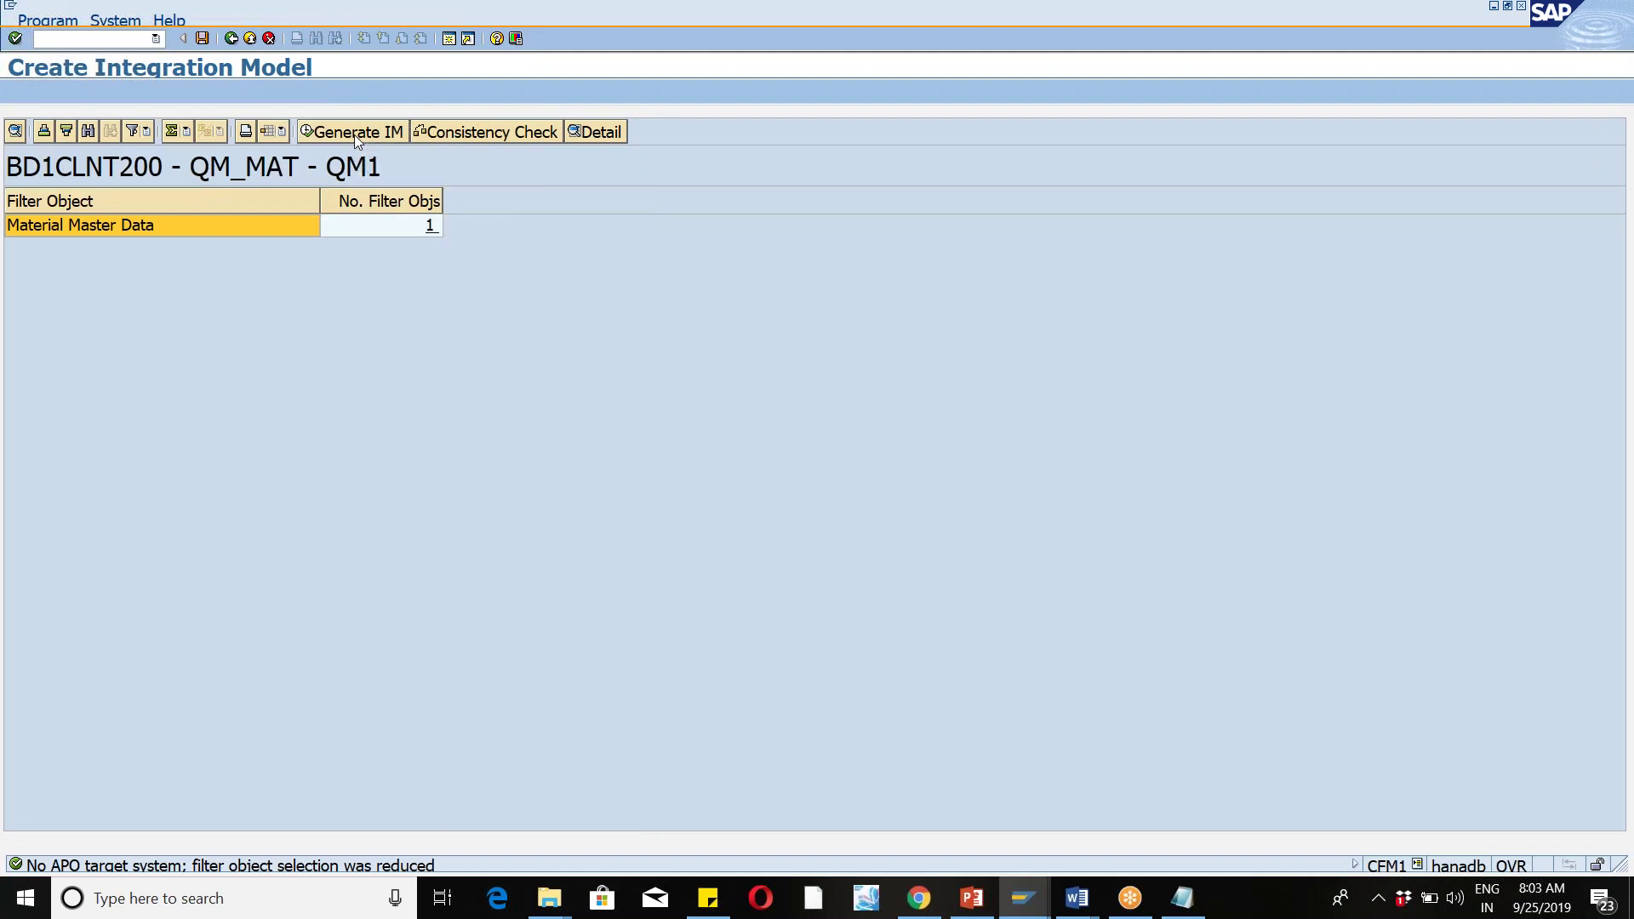
pyautogui.click(354, 134)
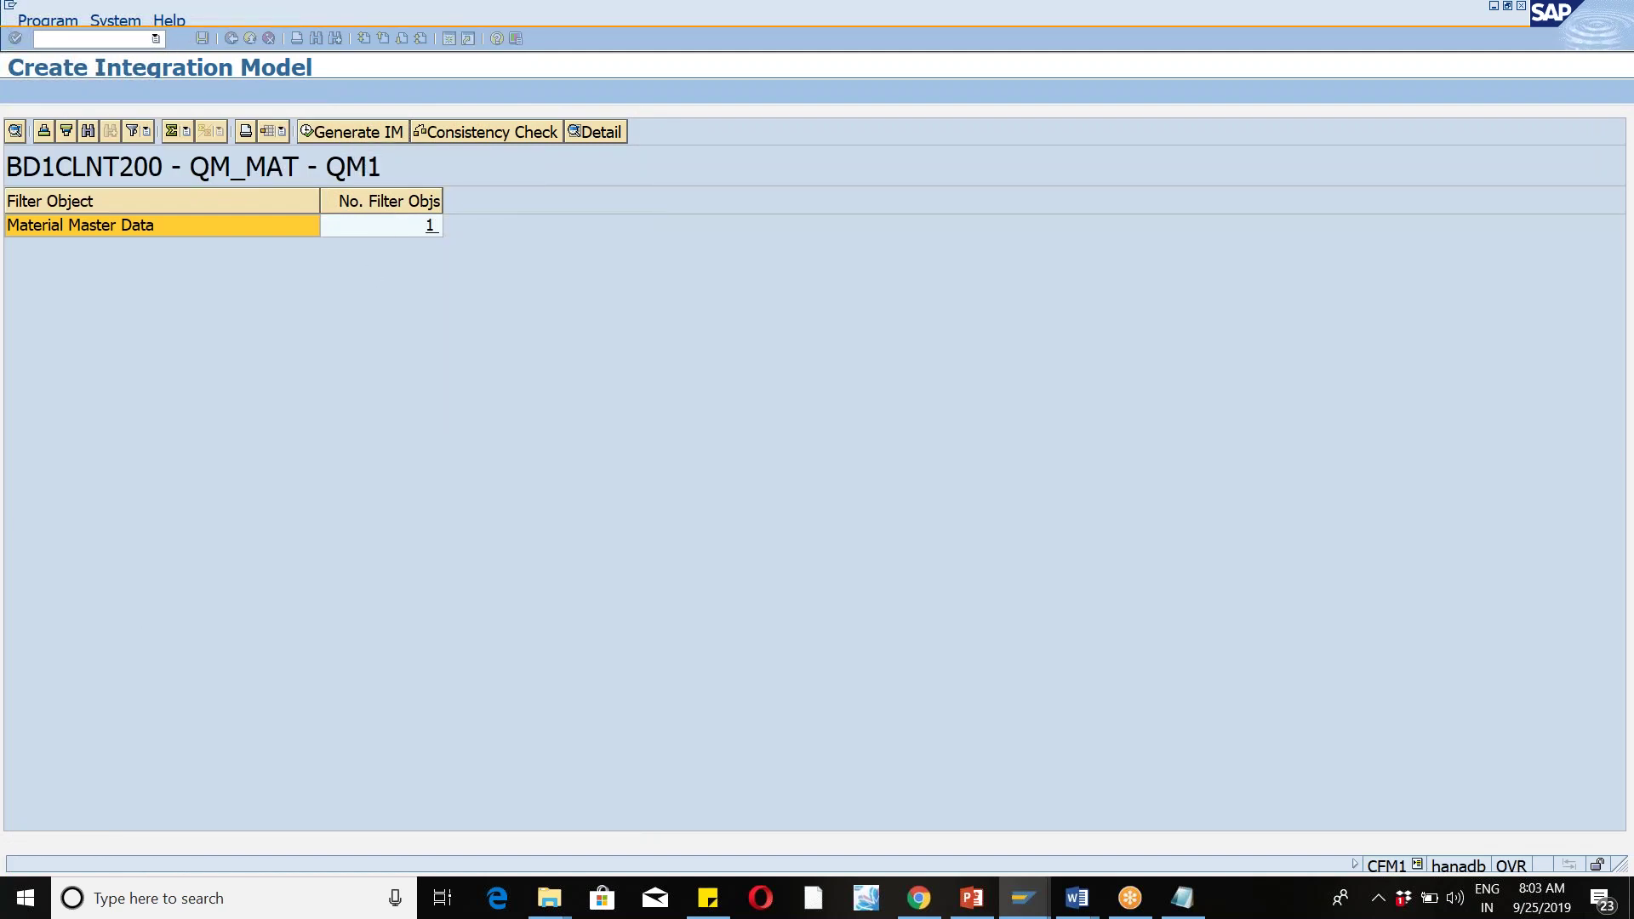
pyautogui.click(123, 601)
# Step: Activate model QM_MAT with application QM1 in transaction CFM2 and start the transfer to BD1CLNT200
pyautogui.click(107, 39)
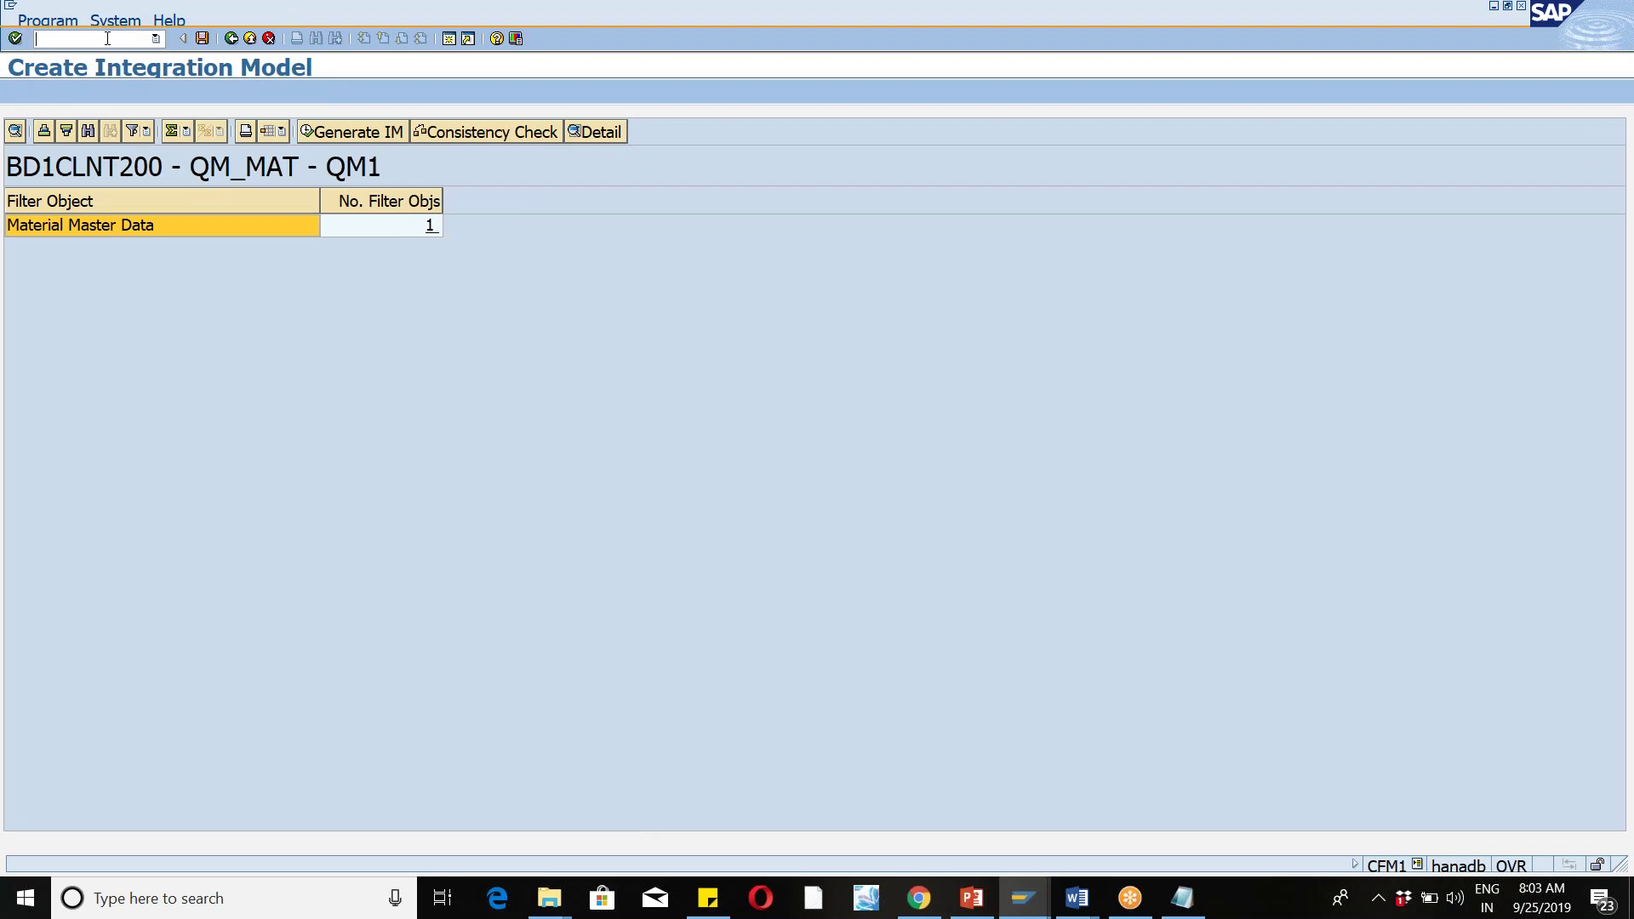
pyautogui.write('/NCFM2')
pyautogui.press('Return')
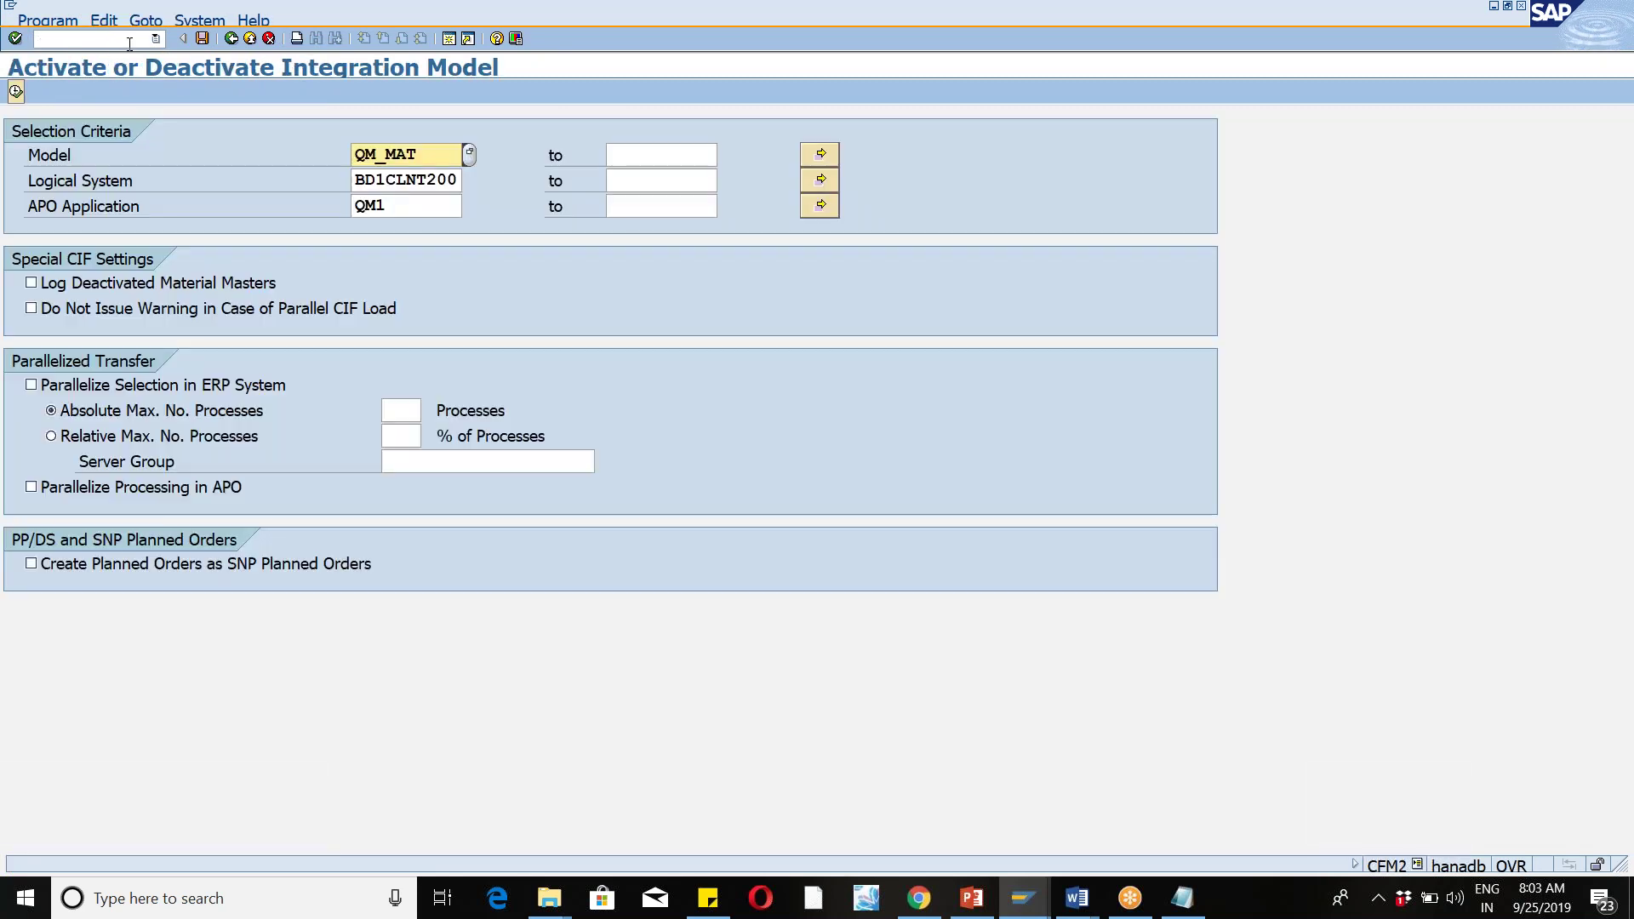
pyautogui.click(17, 91)
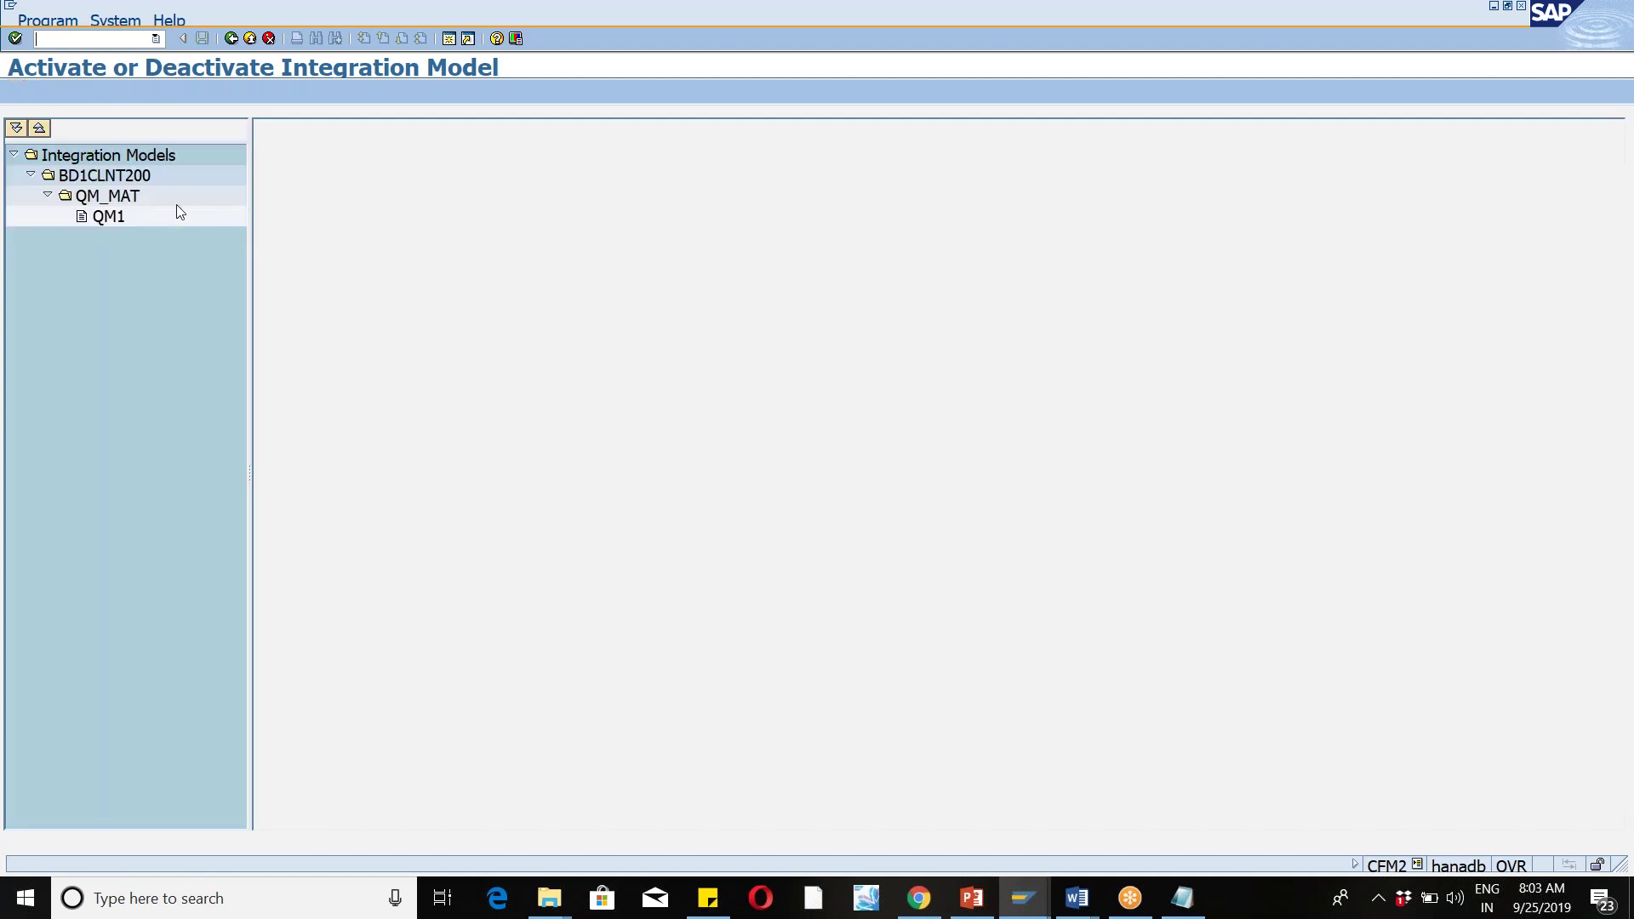
pyautogui.doubleClick(111, 217)
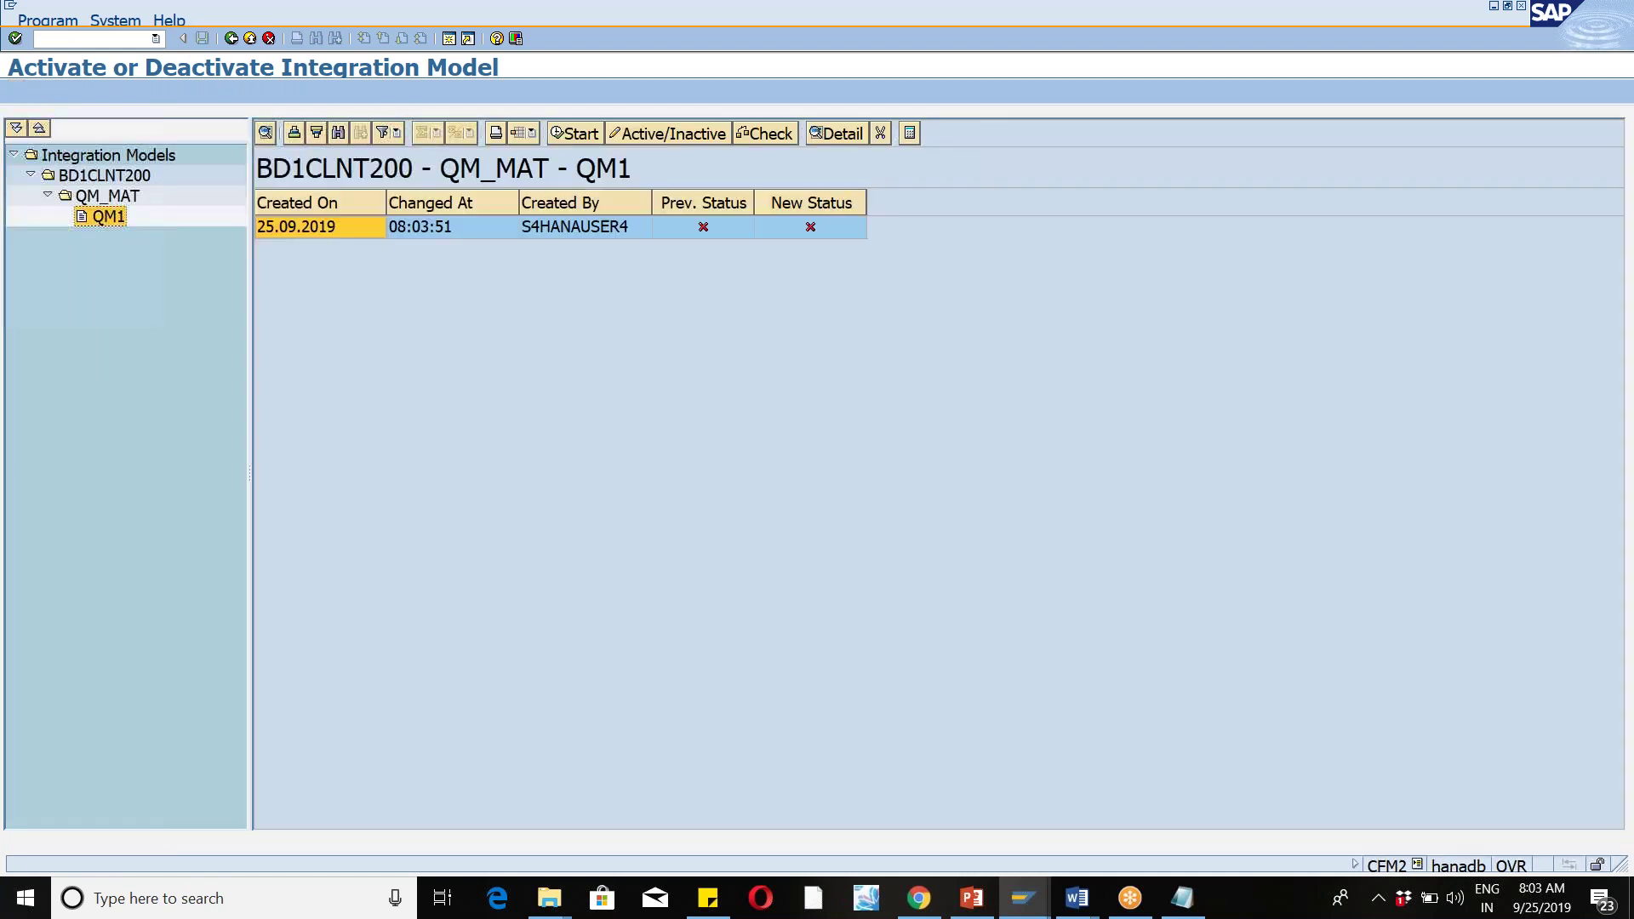
pyautogui.click(810, 227)
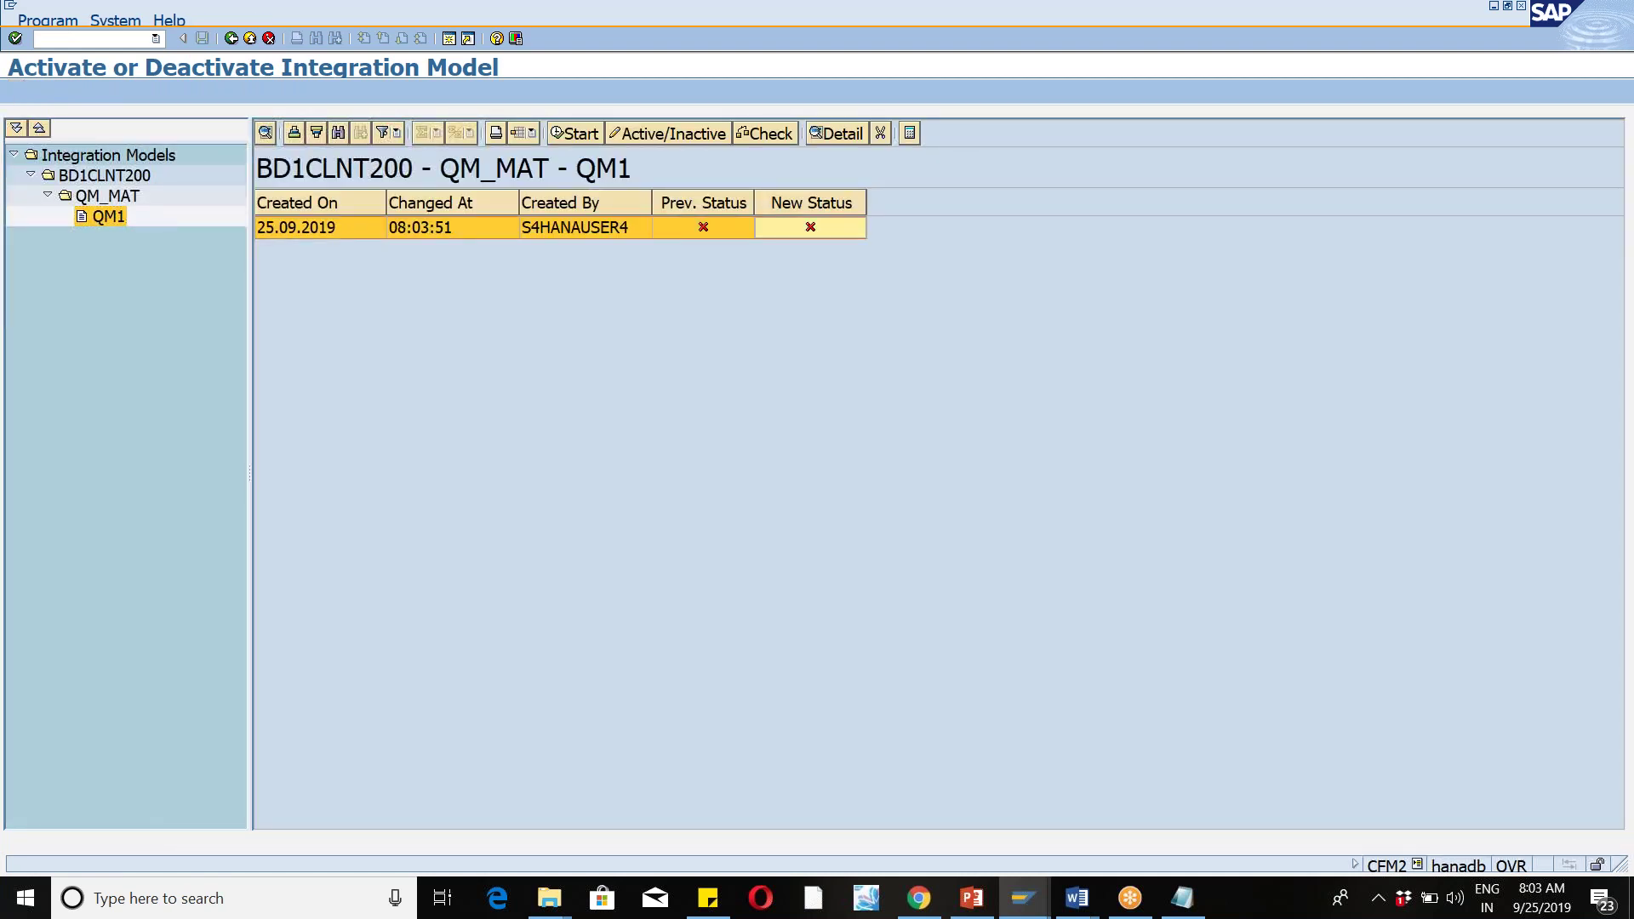
pyautogui.click(584, 141)
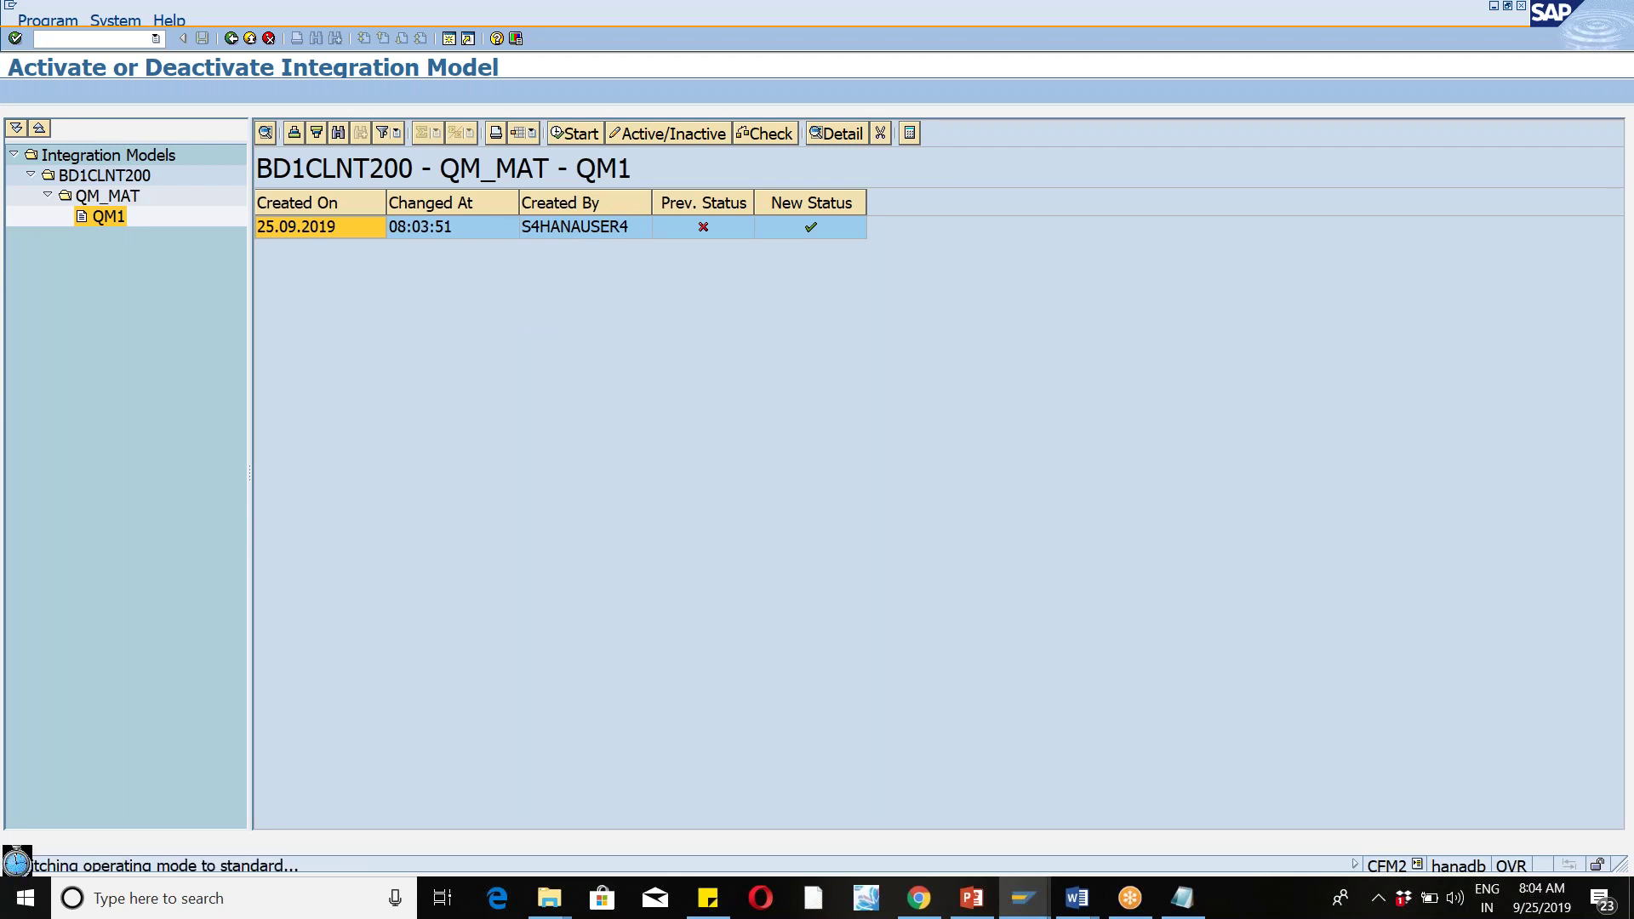
pyautogui.click(314, 386)
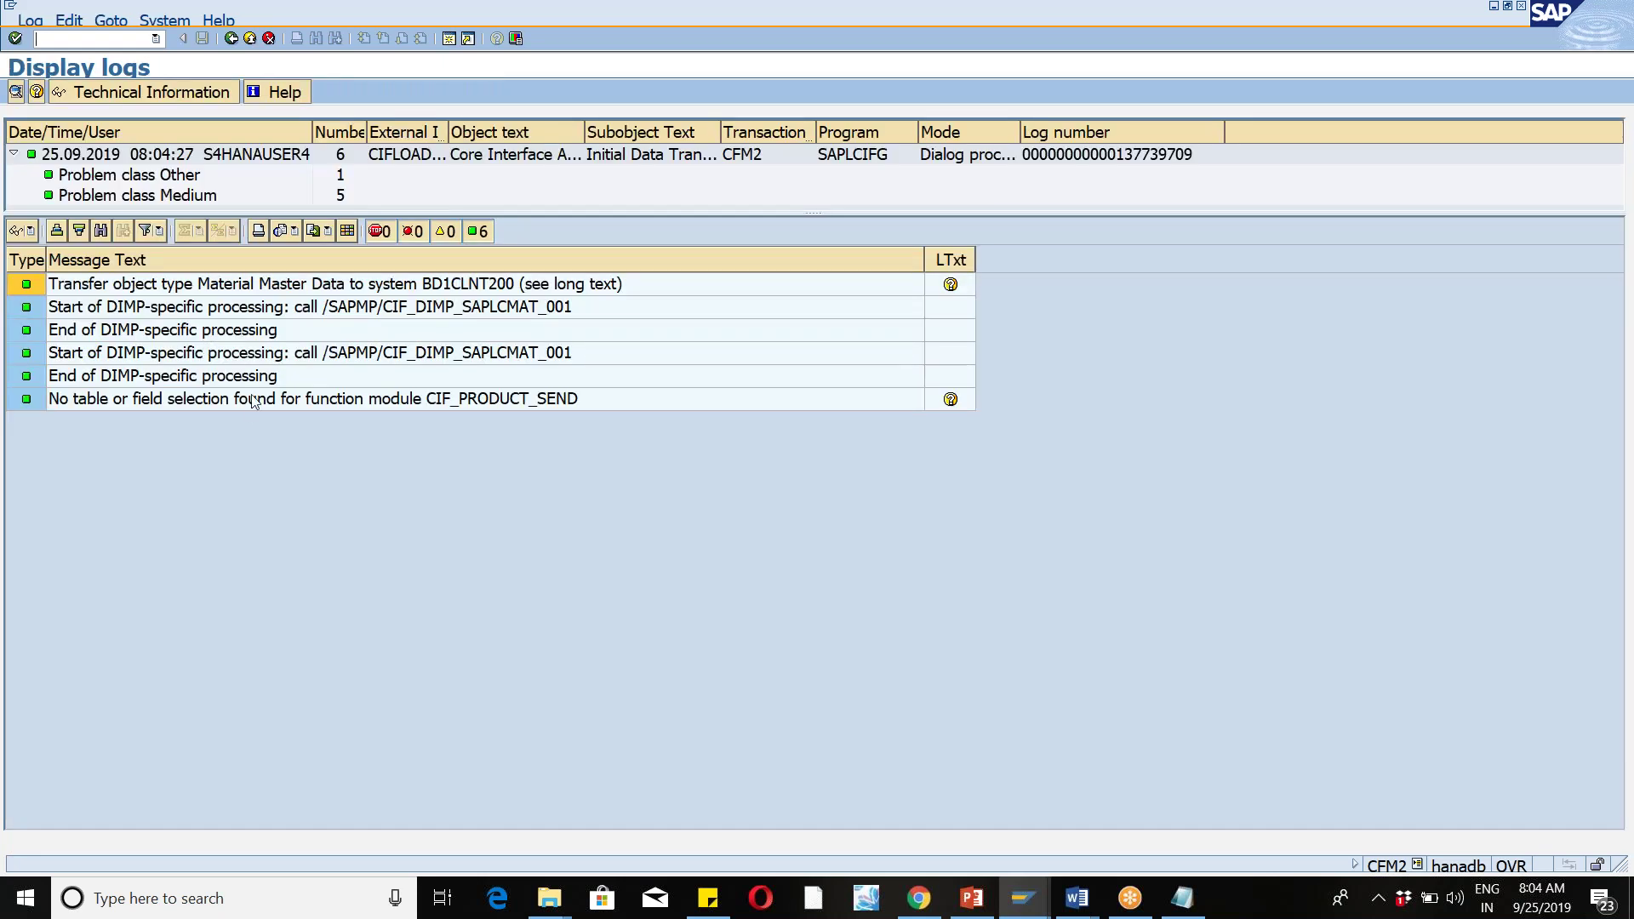
# Step: Switch to the EWM session and open product 6043 for change in /SCWM/MAT1 with warehouse WM15 and party entitled to dispose PLSR01
pyautogui.click(1022, 898)
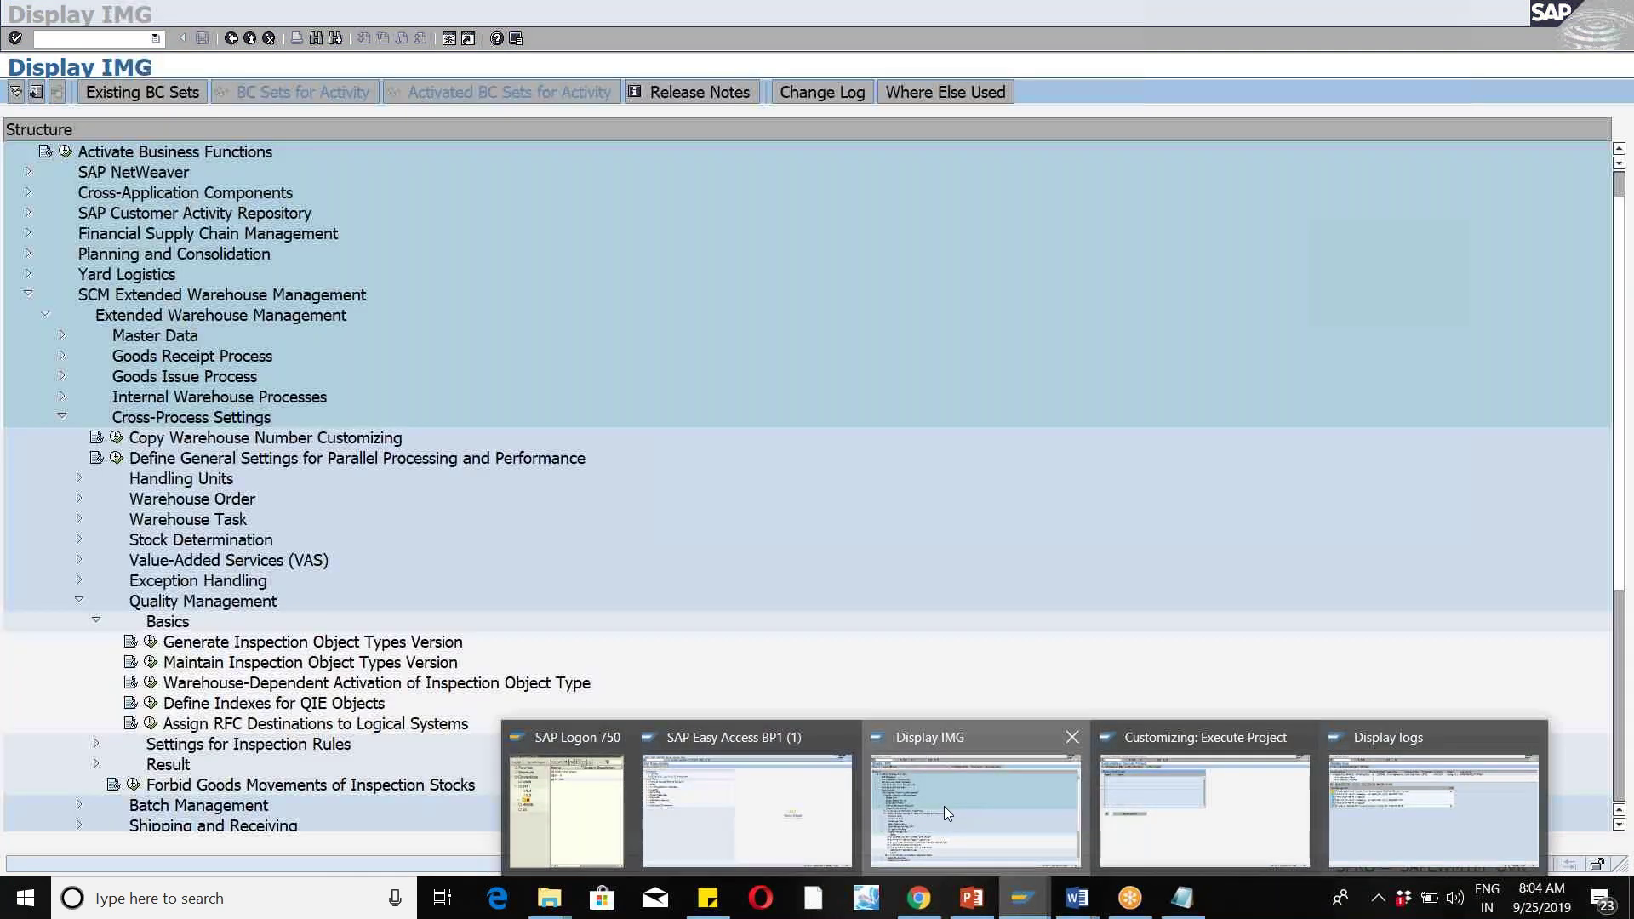
pyautogui.click(943, 805)
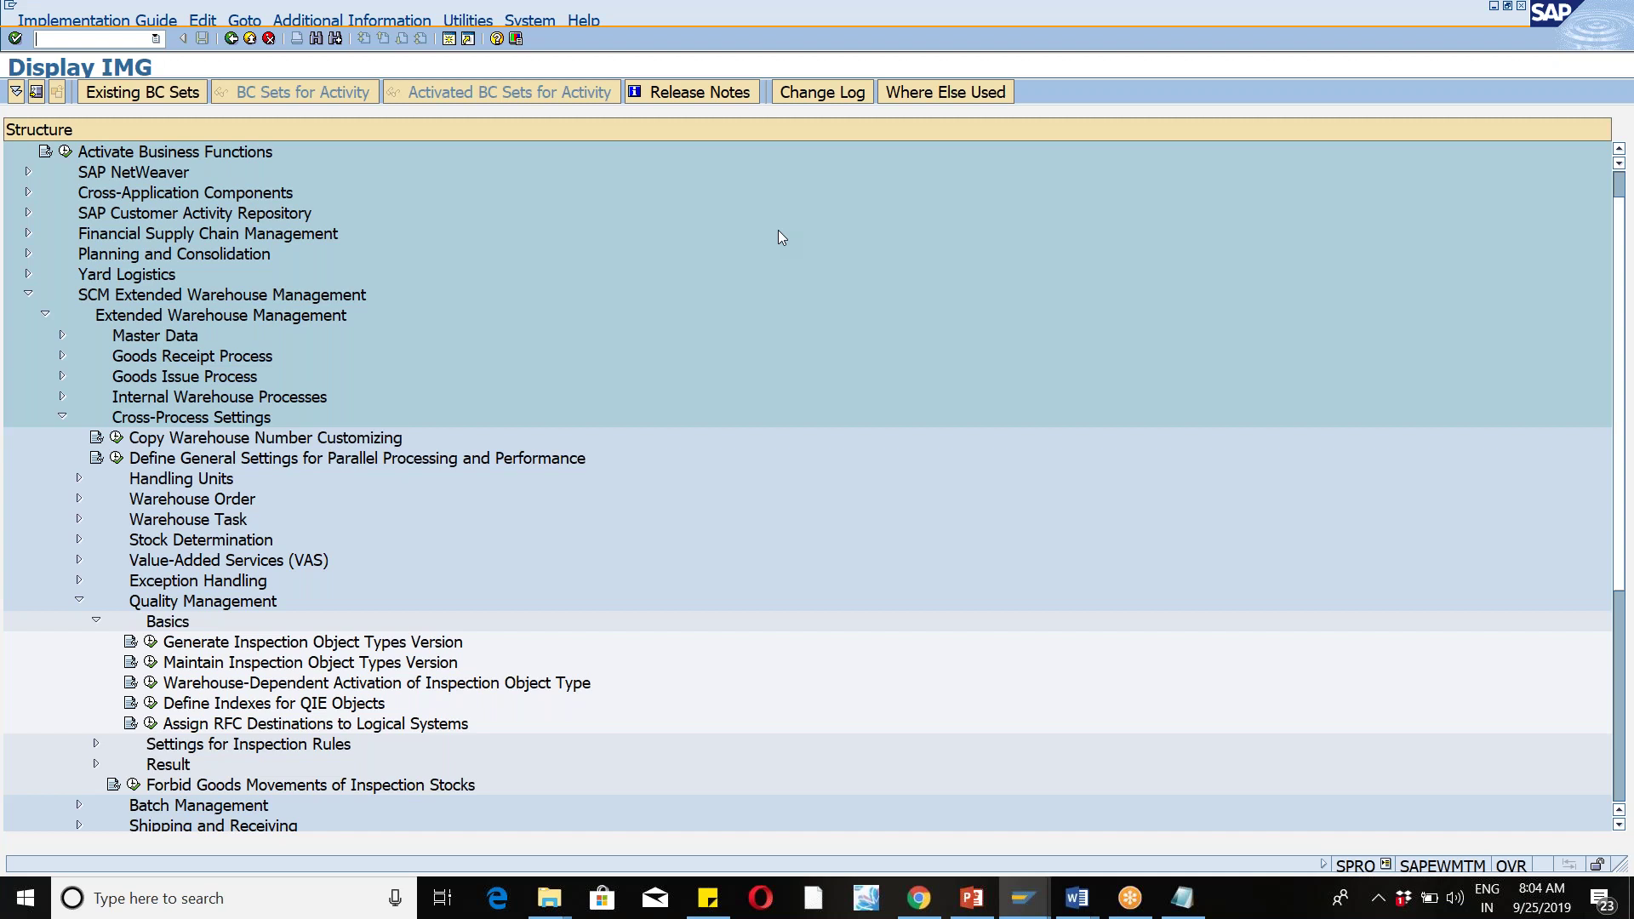
pyautogui.write('/SCWM/MAT1')
pyautogui.press('Return')
pyautogui.write('6043')
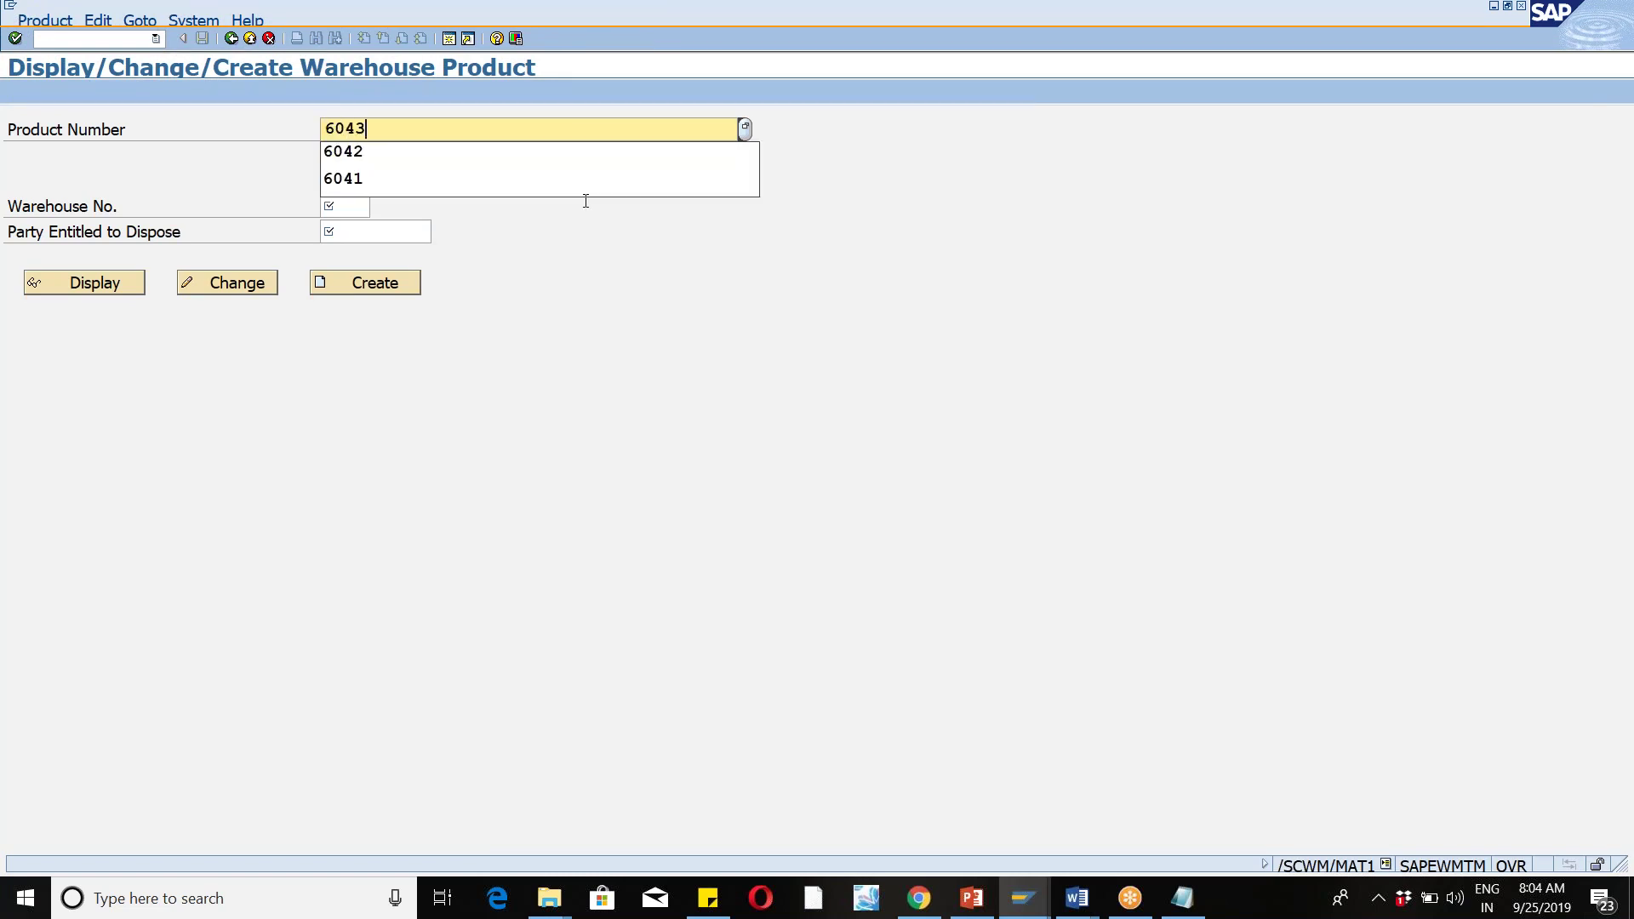
pyautogui.press('Tab')
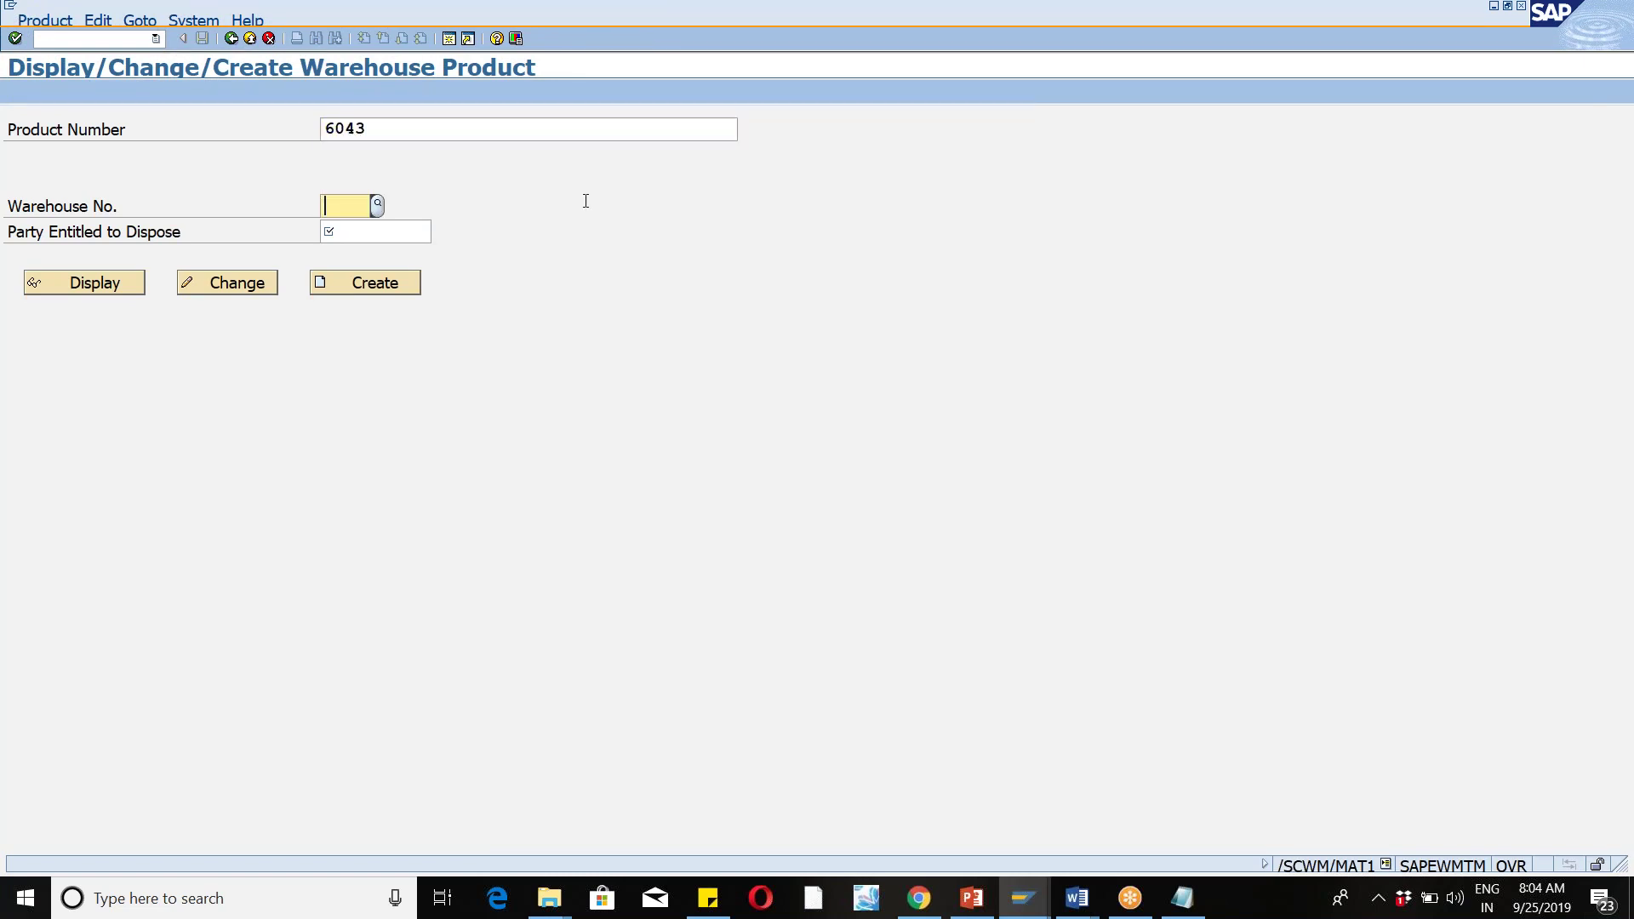
pyautogui.write('WM15')
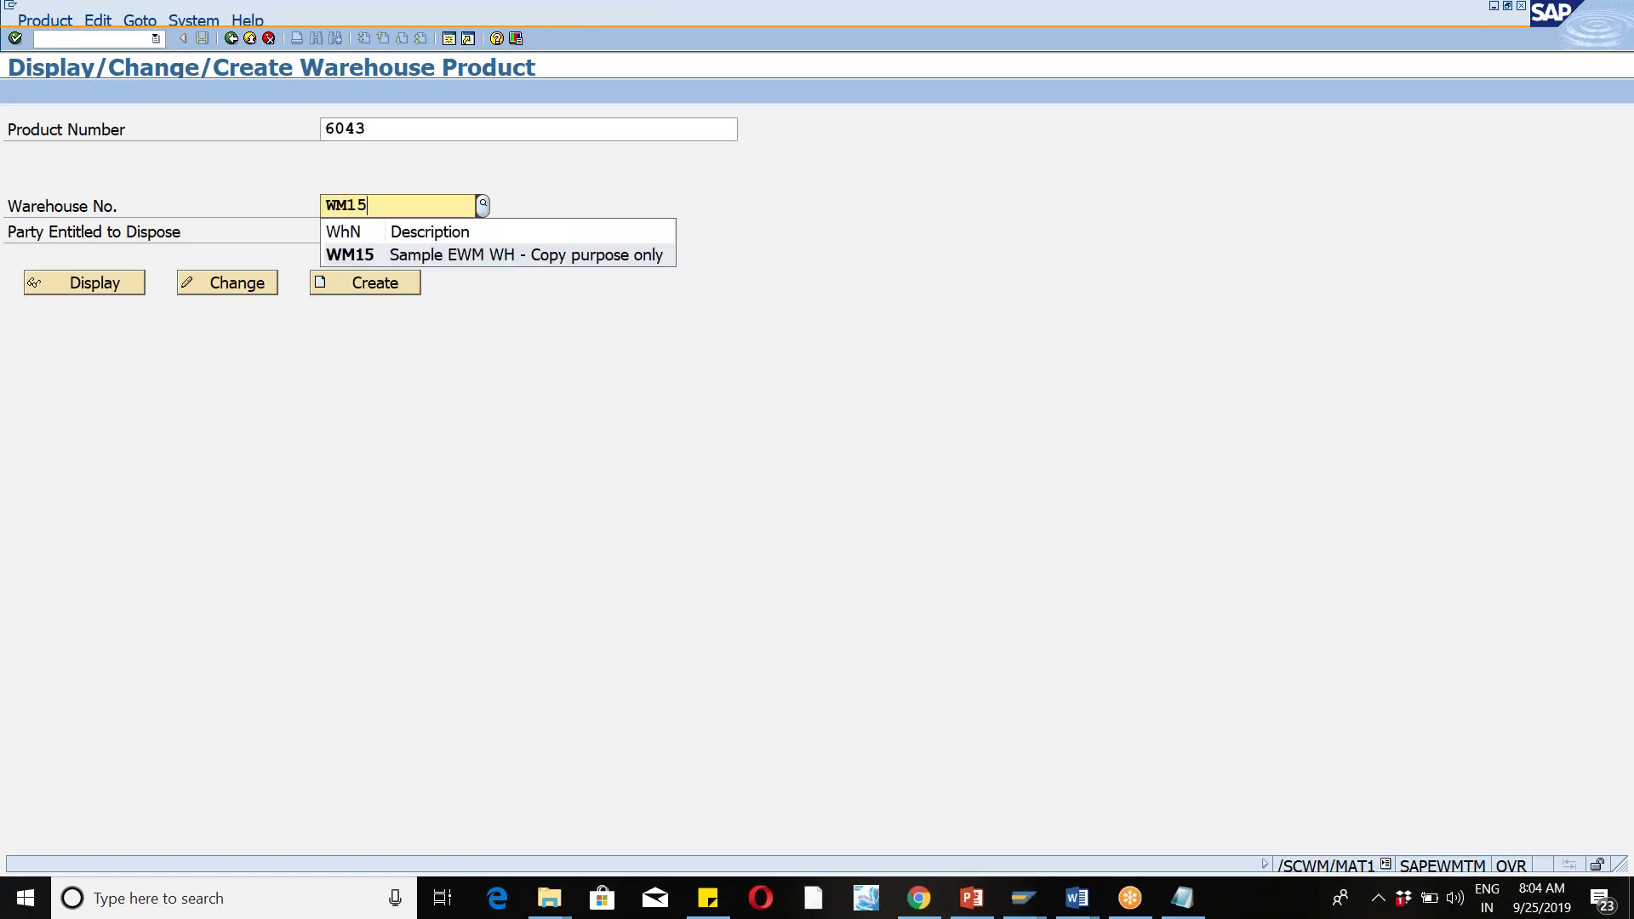
pyautogui.click(601, 254)
pyautogui.click(349, 282)
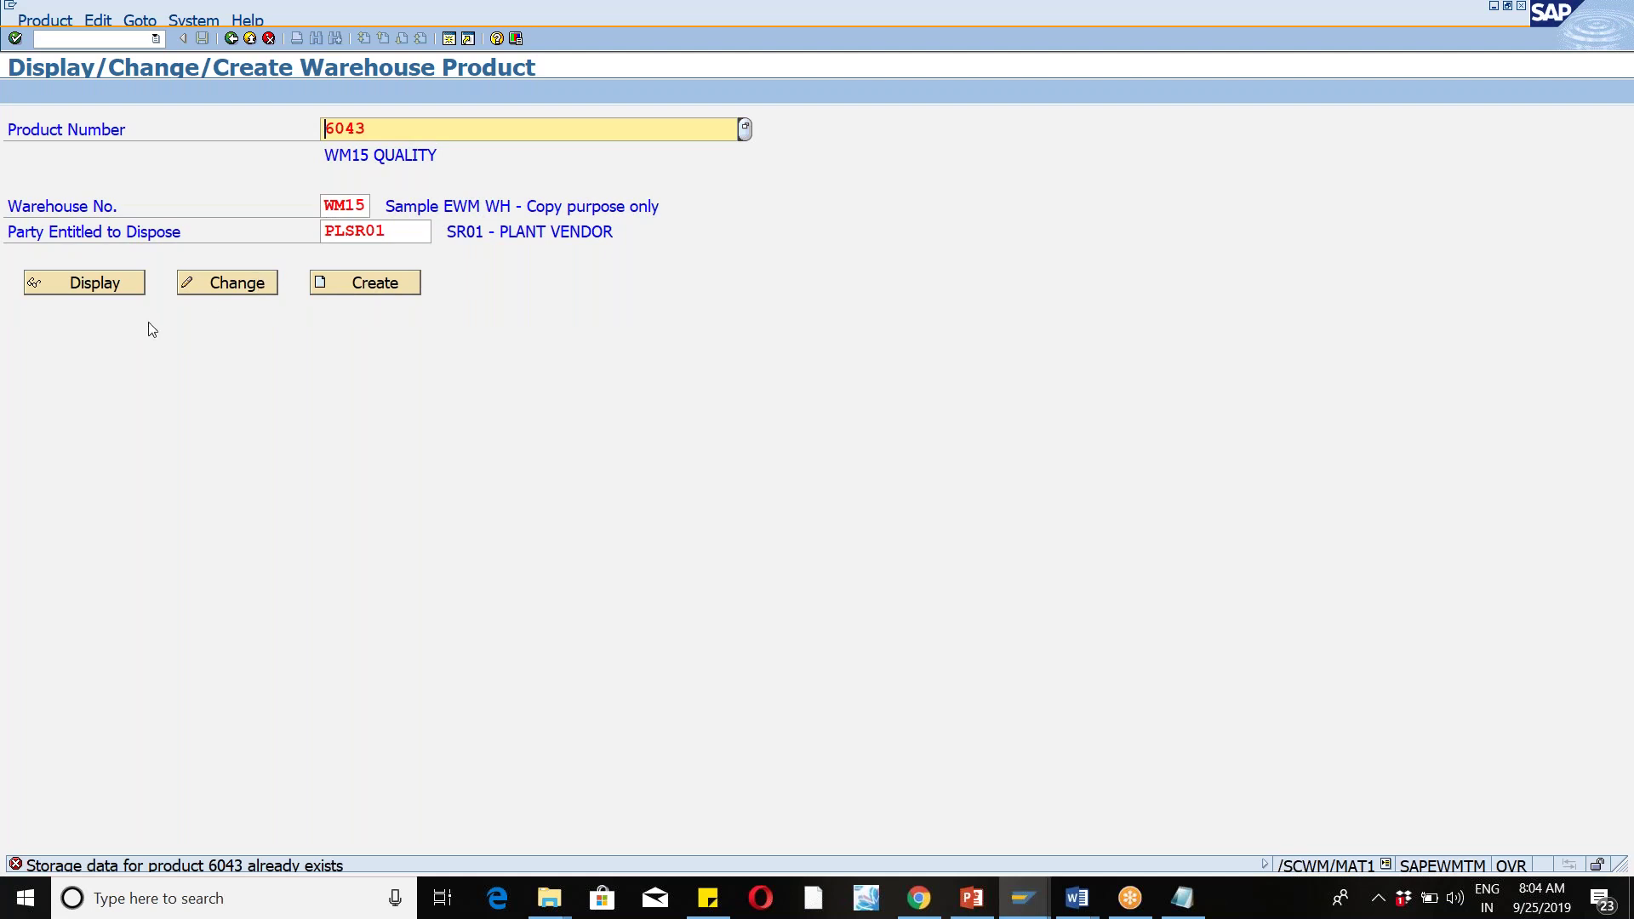
pyautogui.click(227, 285)
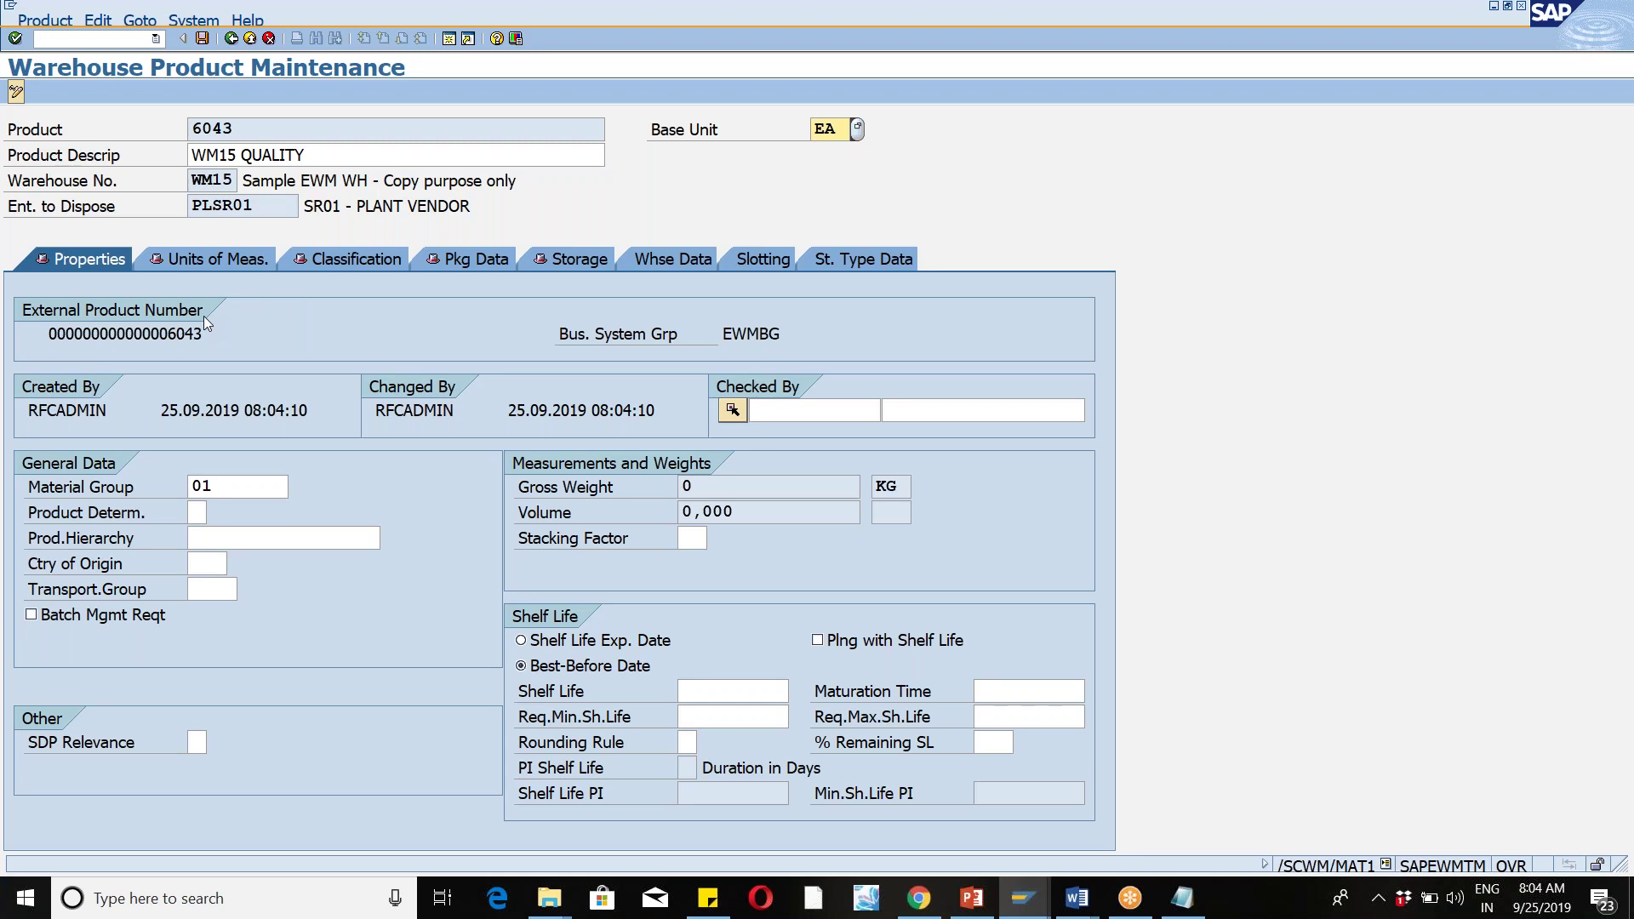
# Step: Set the quality inspection group to QINS in the storage data of the warehouse product
pyautogui.click(206, 258)
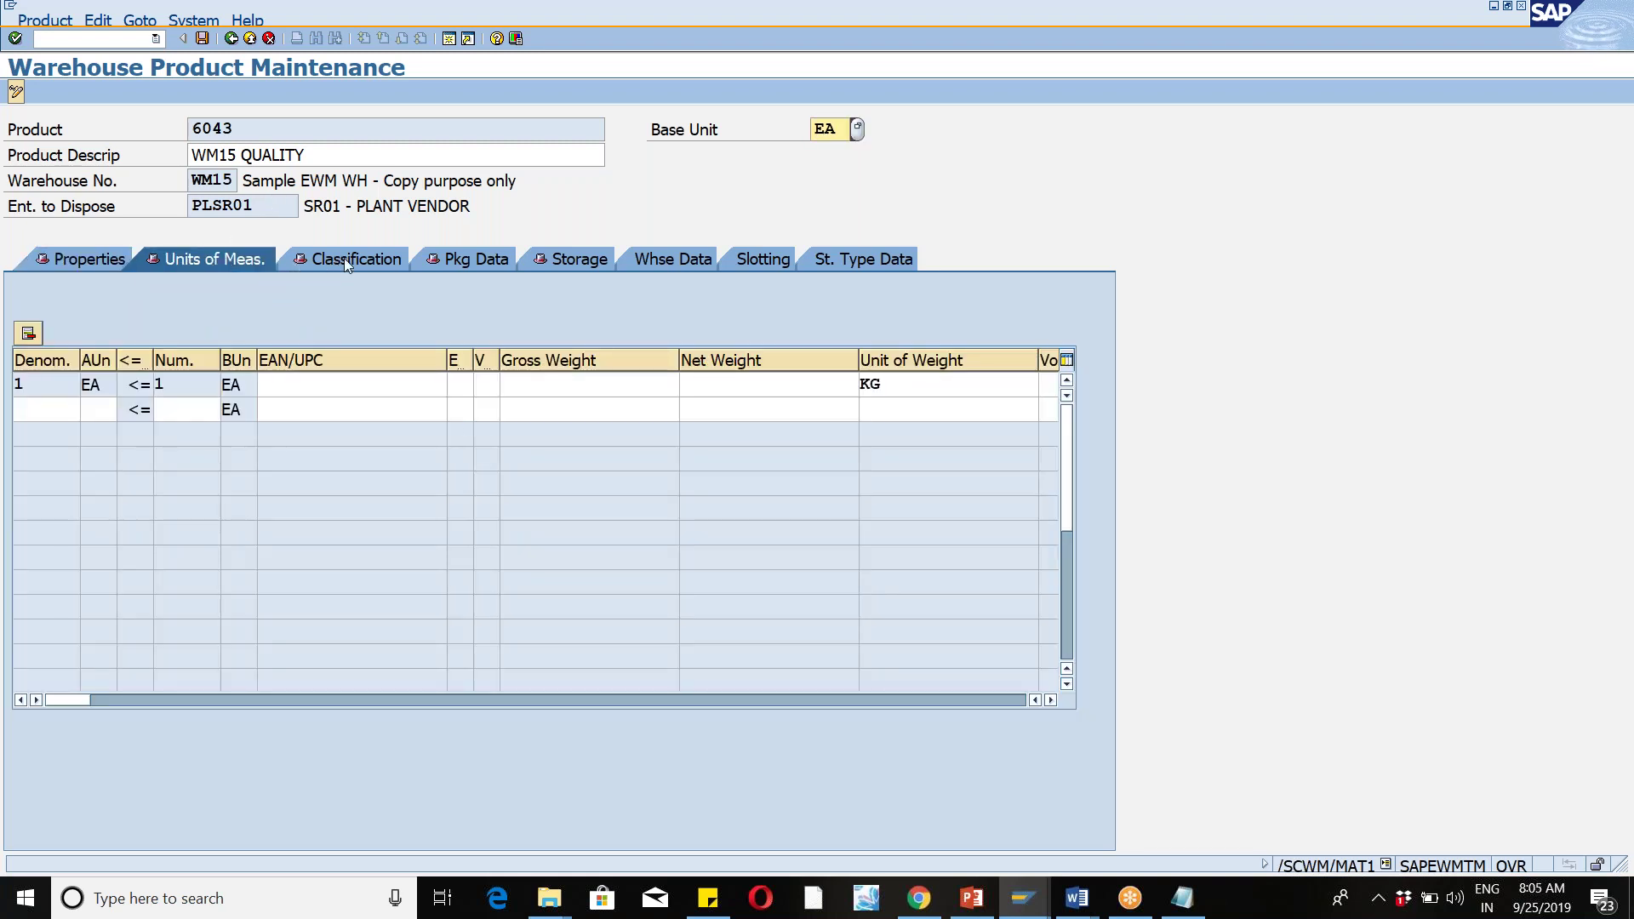
pyautogui.click(344, 258)
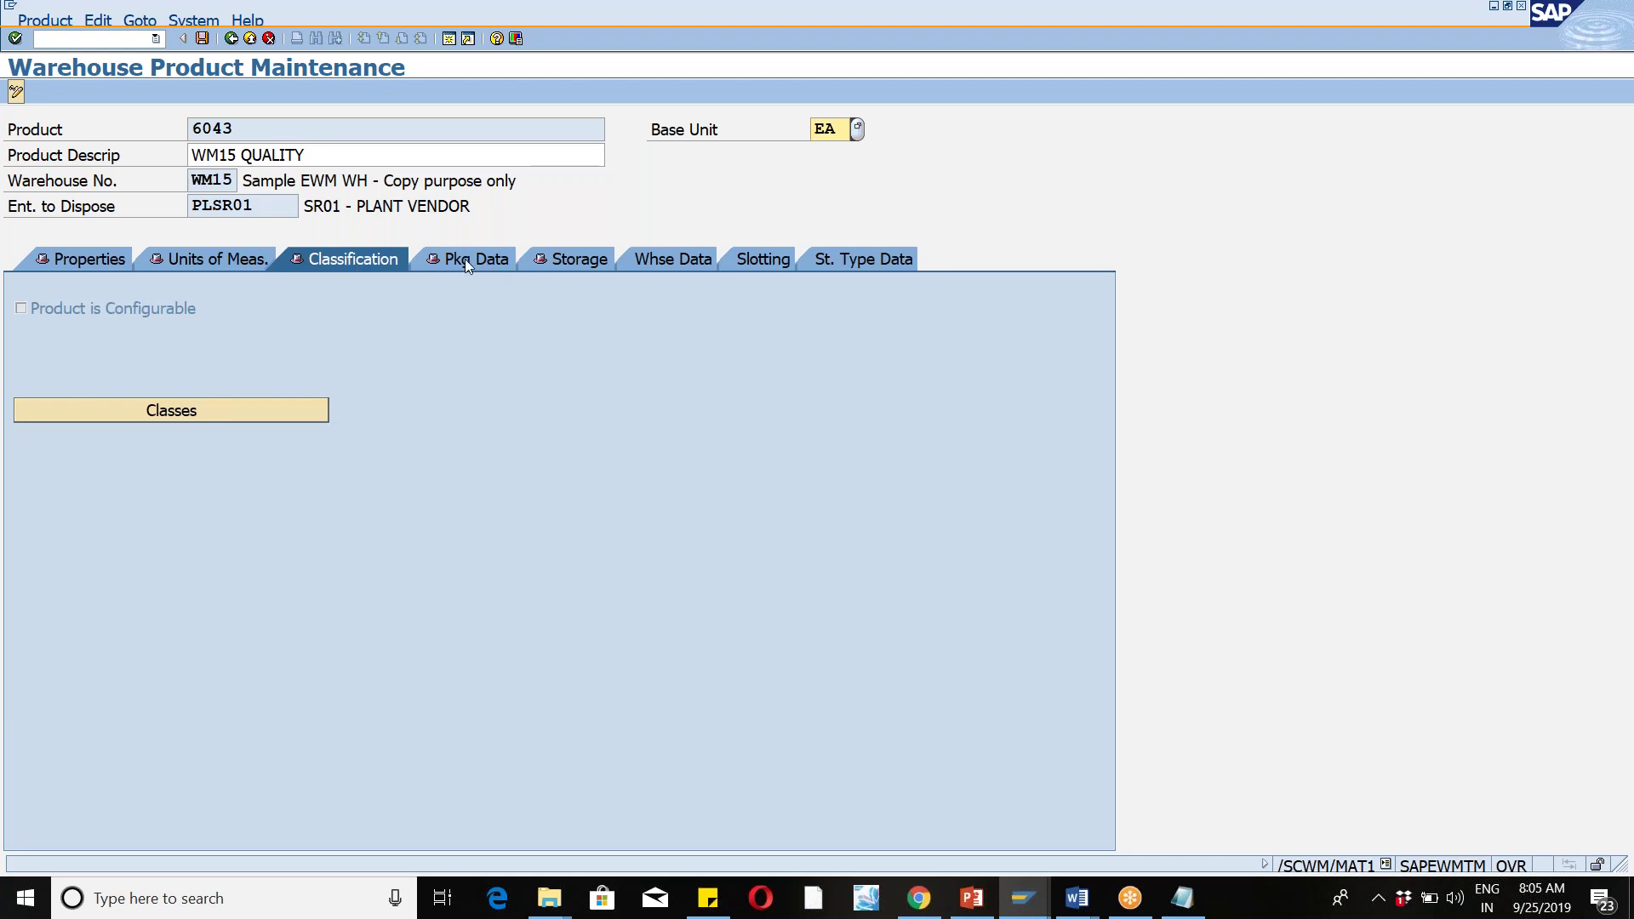
pyautogui.click(569, 257)
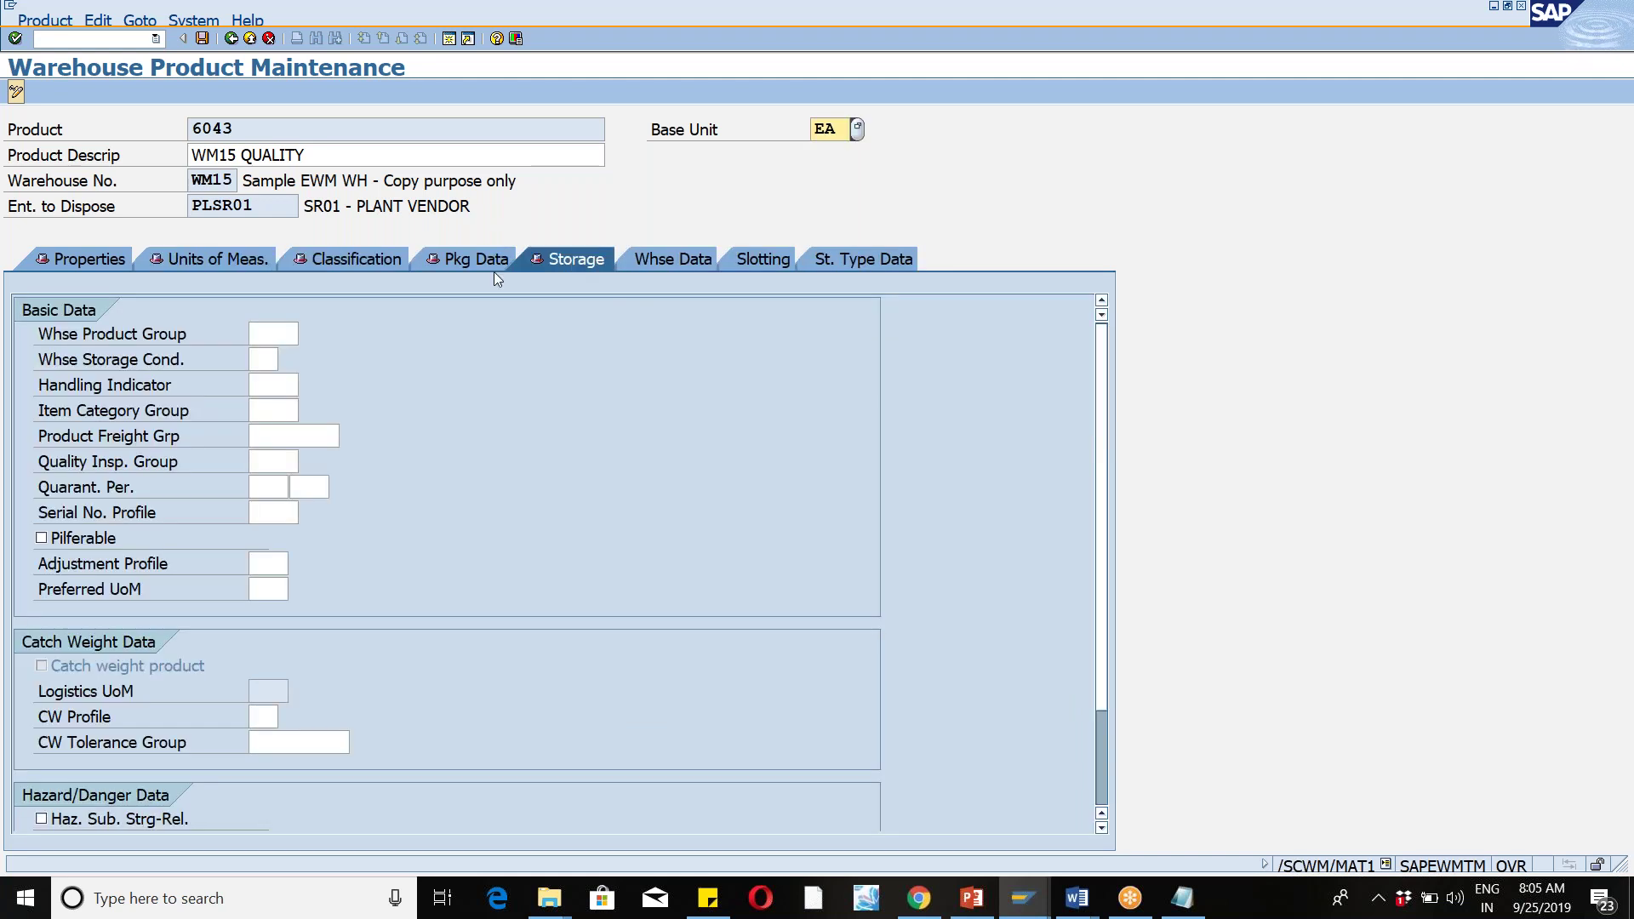
pyautogui.click(263, 469)
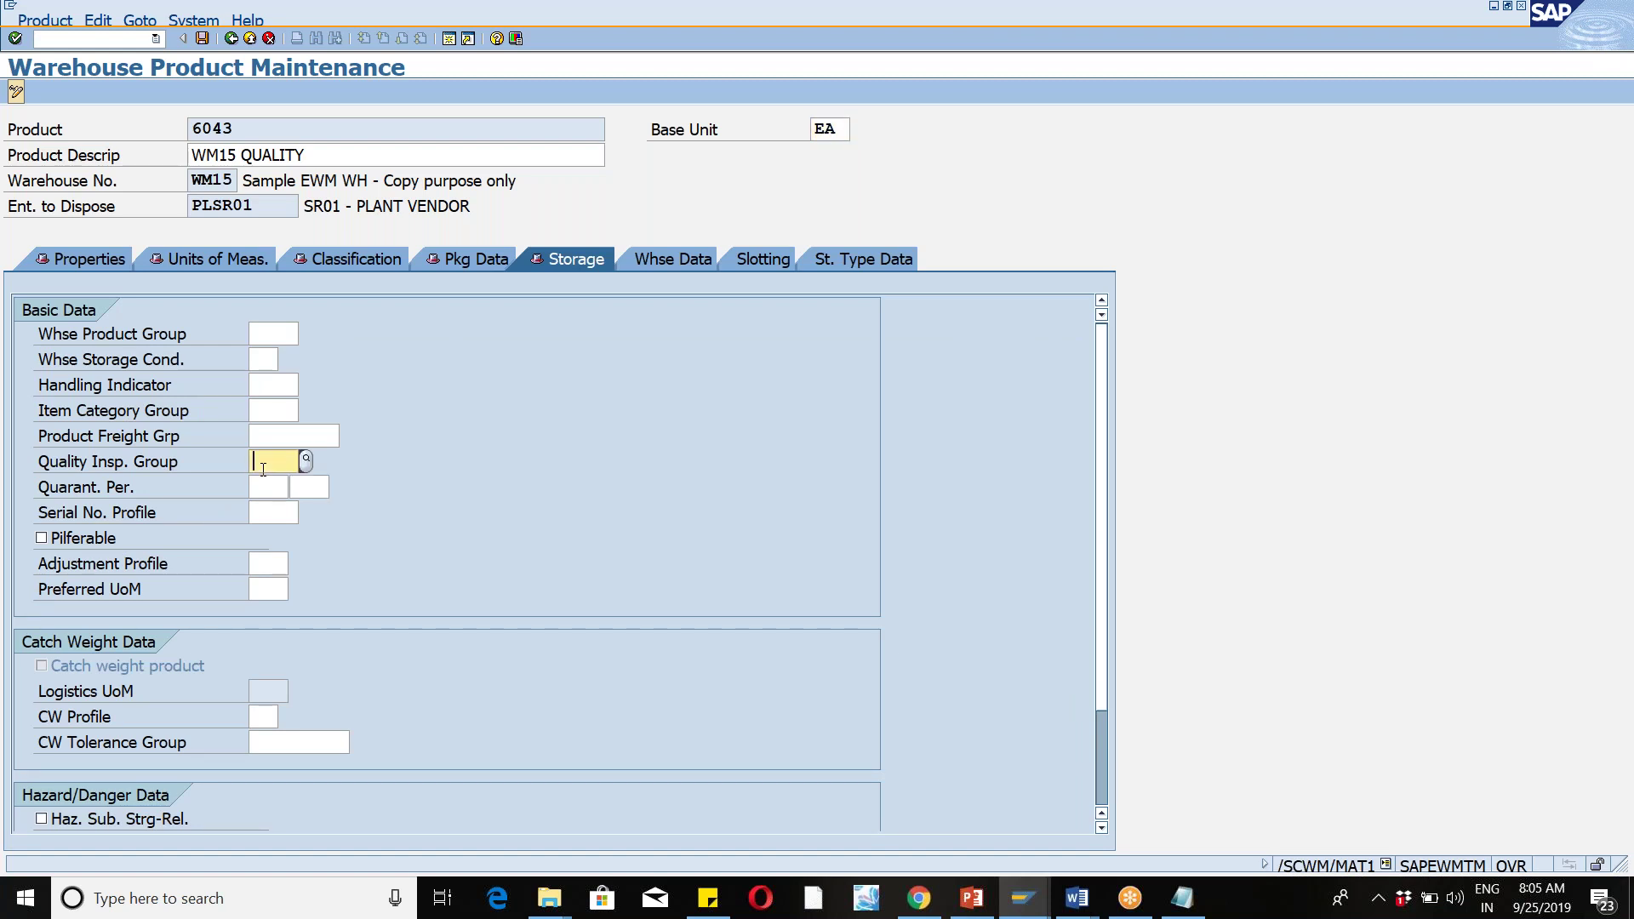
pyautogui.write('Q')
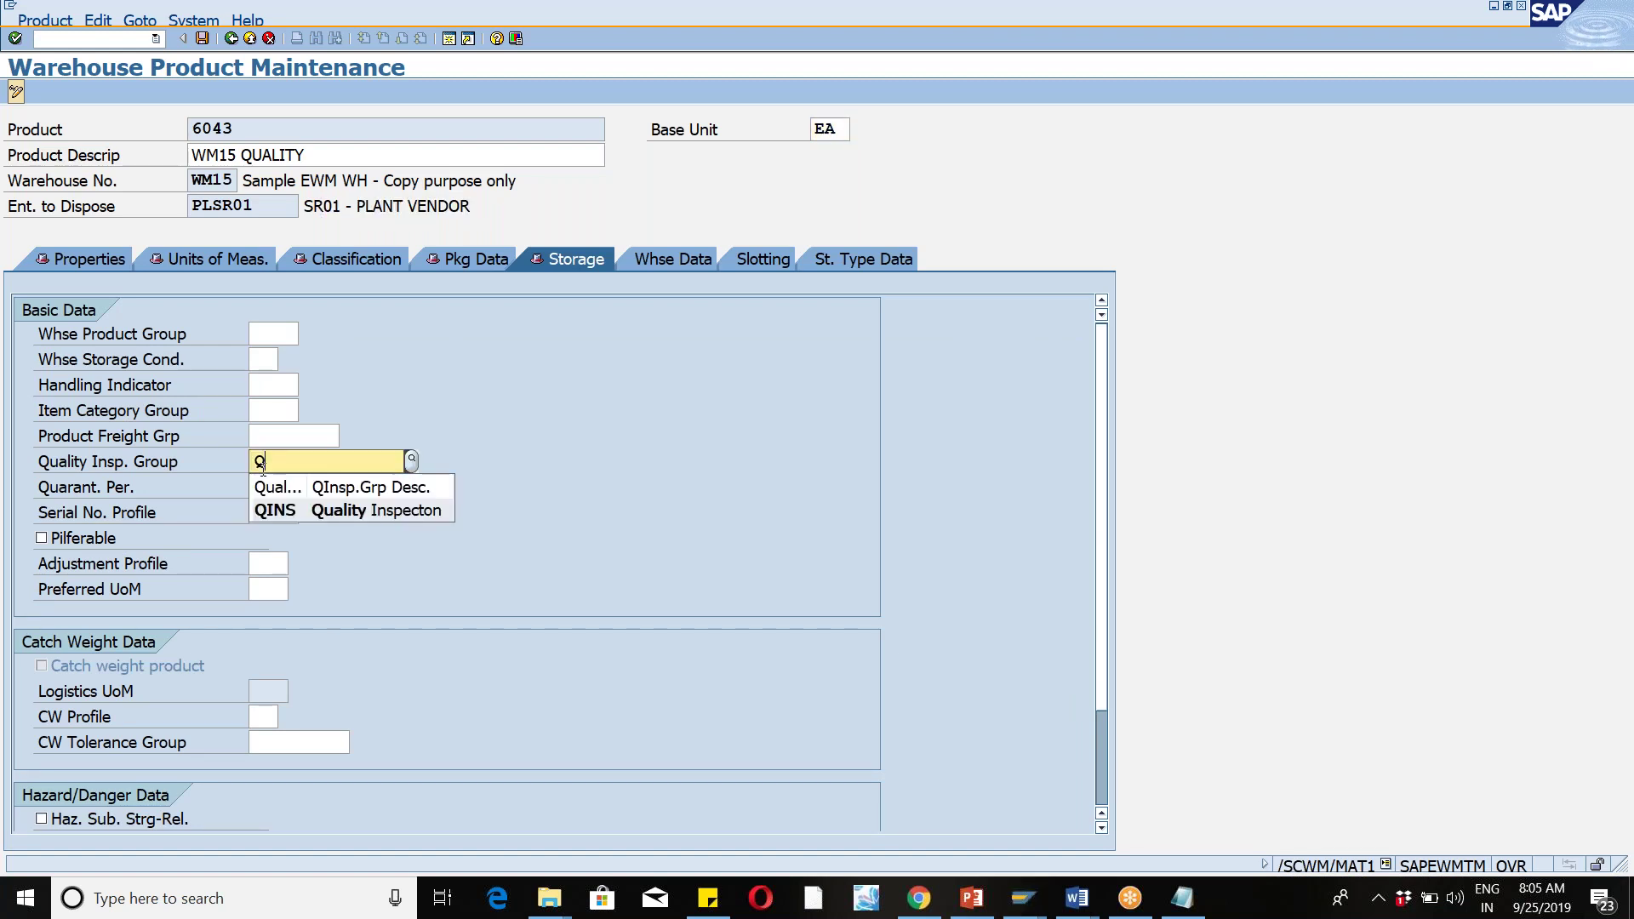
pyautogui.press('Down')
pyautogui.press('Return')
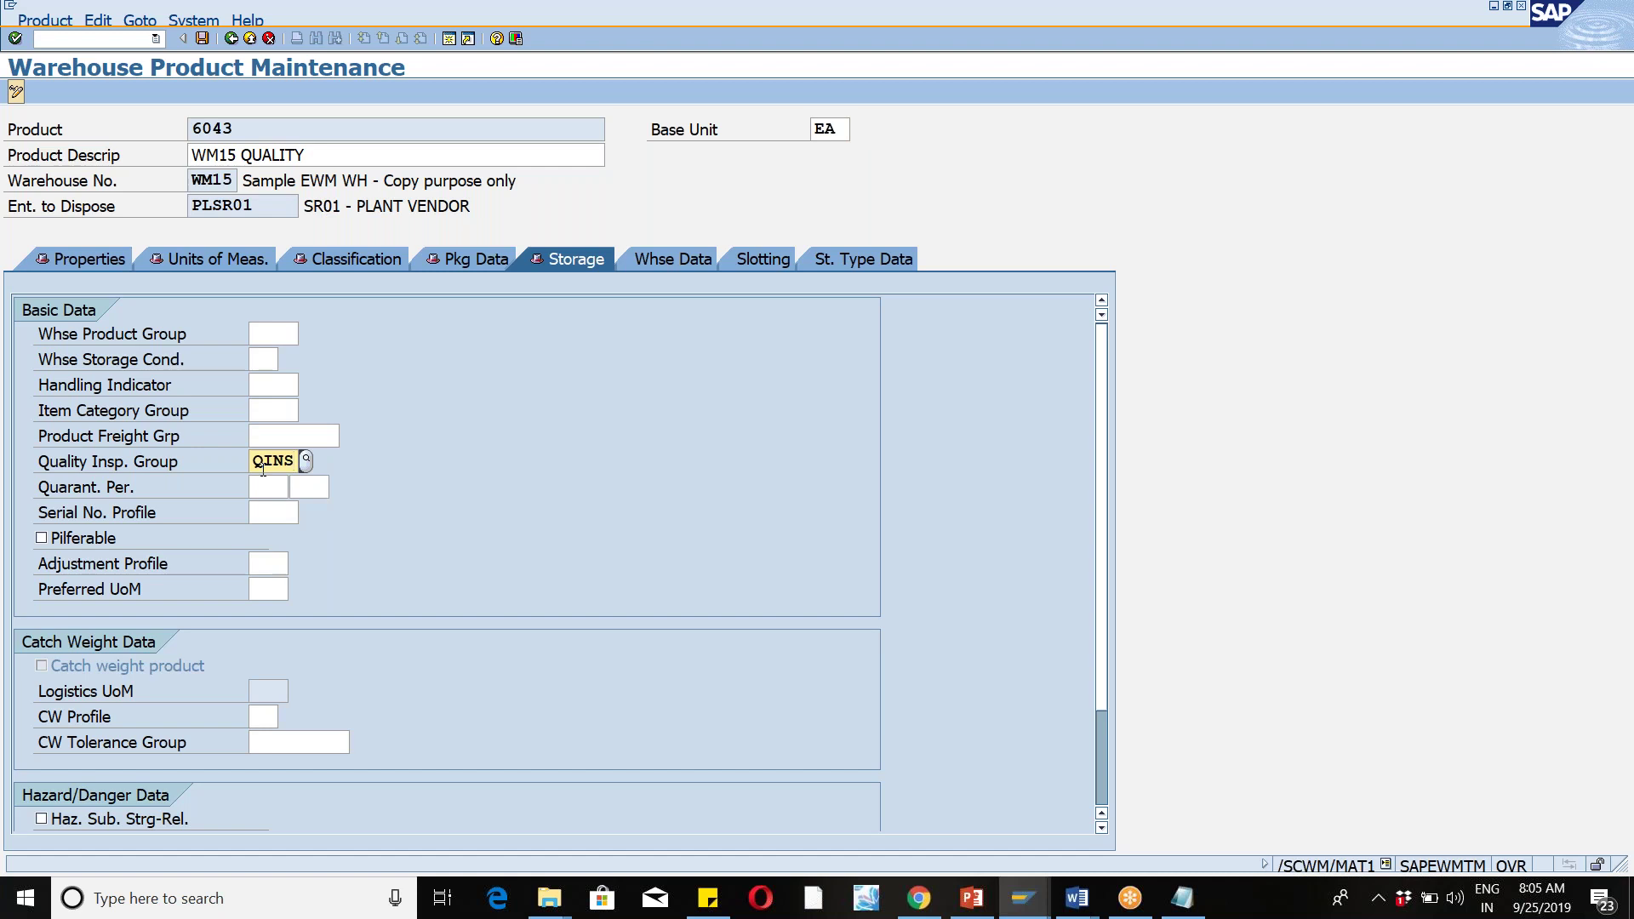
# Step: Set the process type determination indicator to Q1 in the warehouse data of product 6043
pyautogui.click(692, 263)
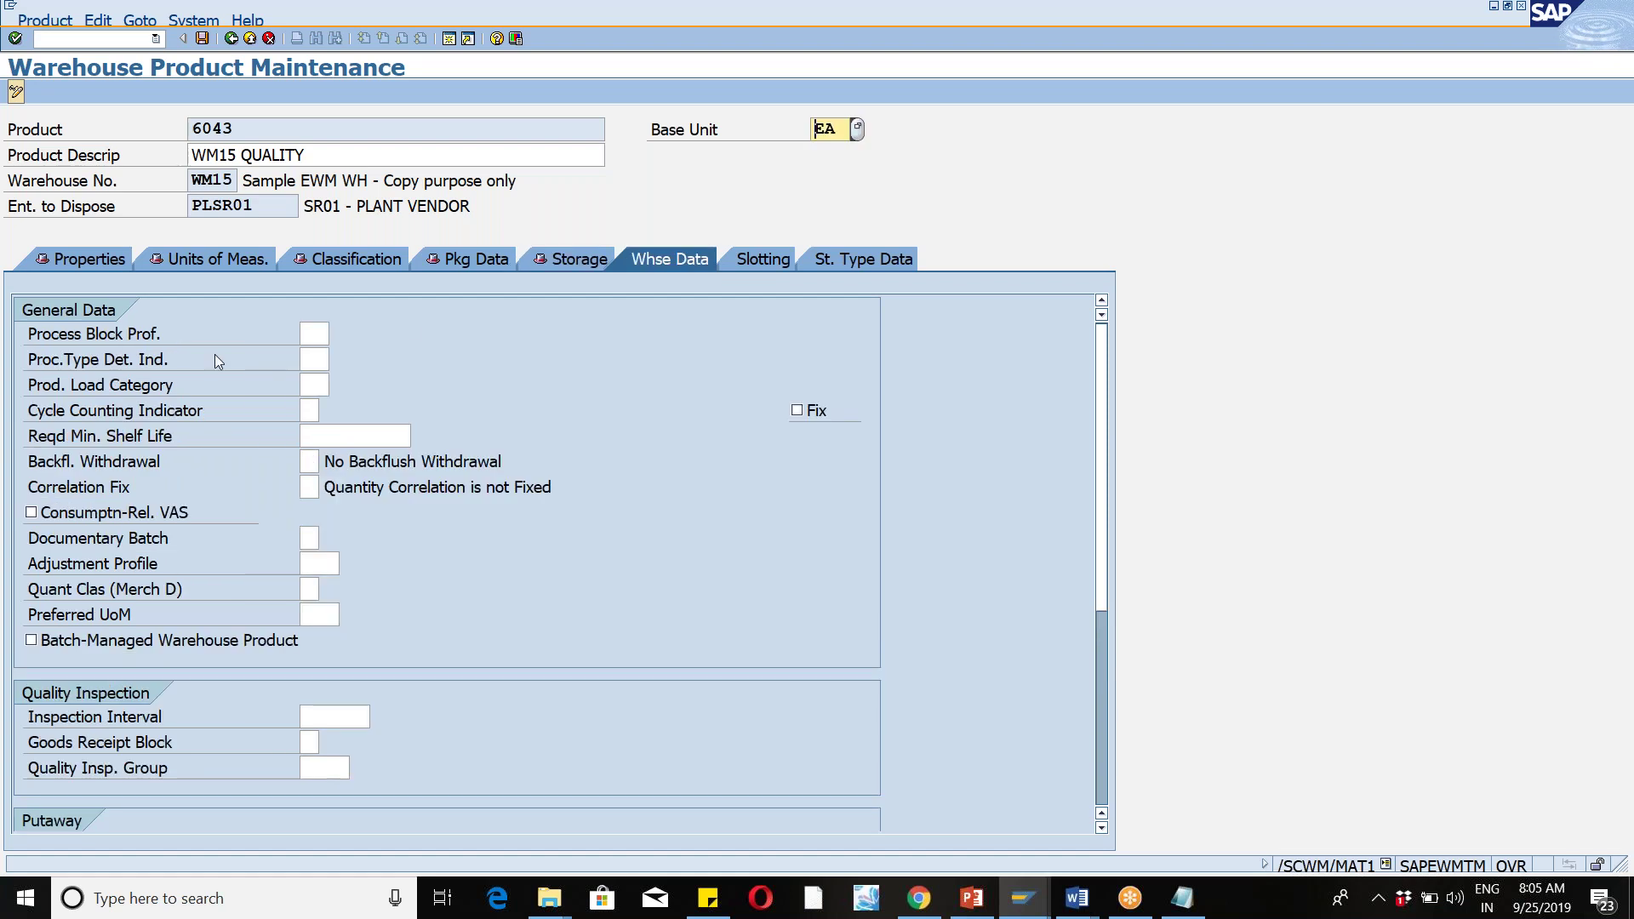
pyautogui.click(322, 358)
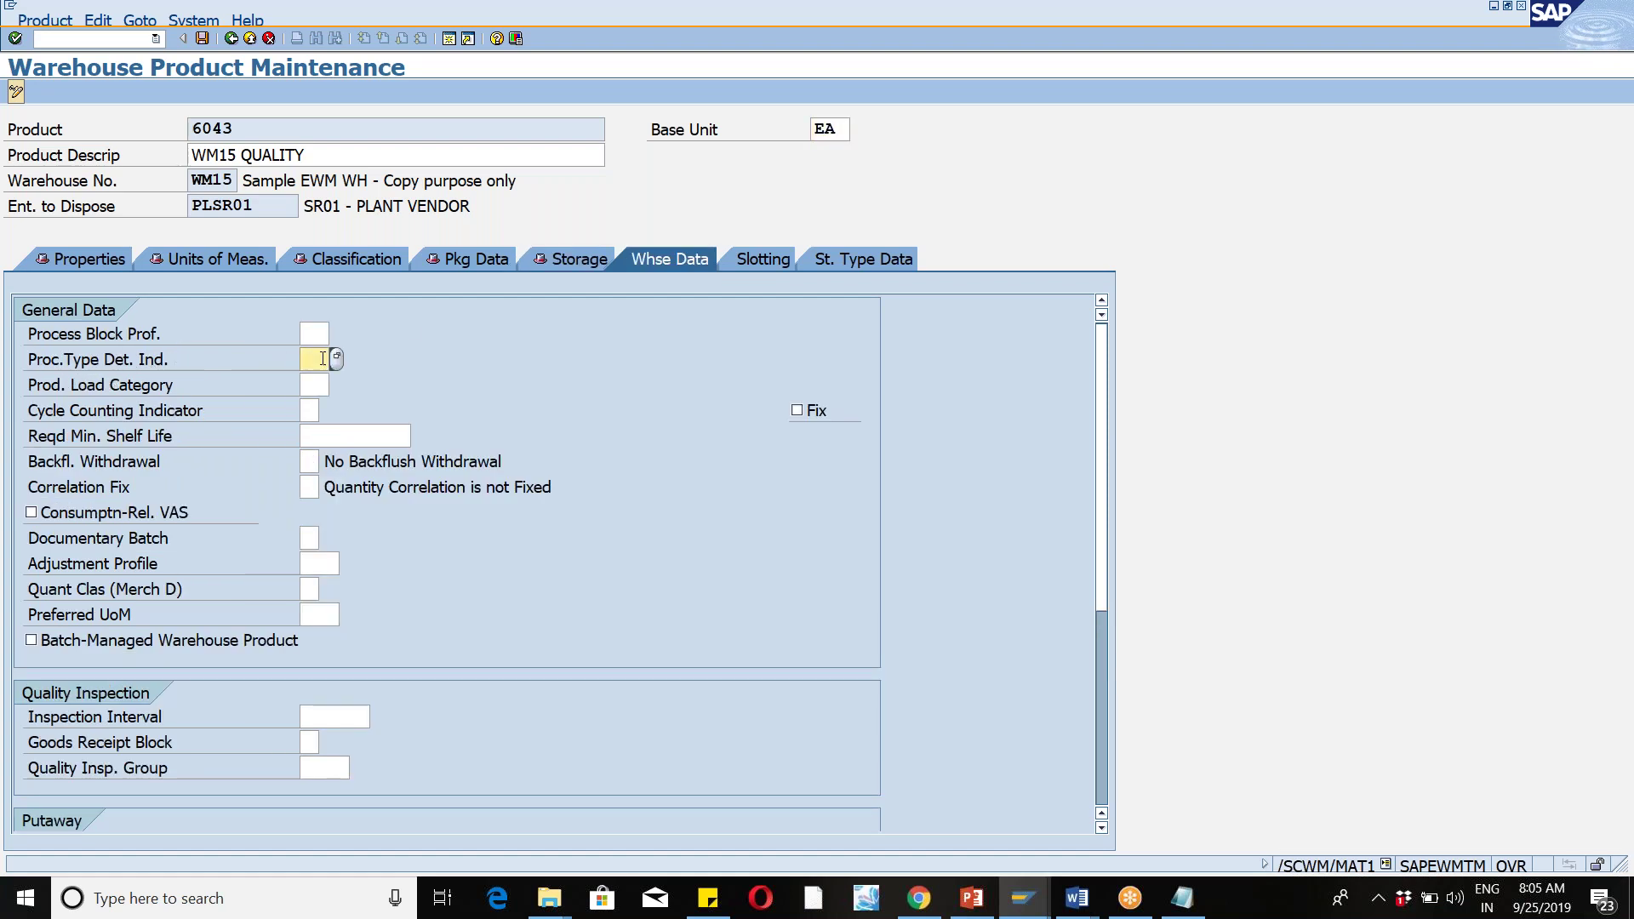
pyautogui.click(336, 358)
pyautogui.doubleClick(354, 264)
# Step: Assign putaway control indicator DEC1 in the putaway section of the warehouse data
pyautogui.scroll(-3, 268, 589)
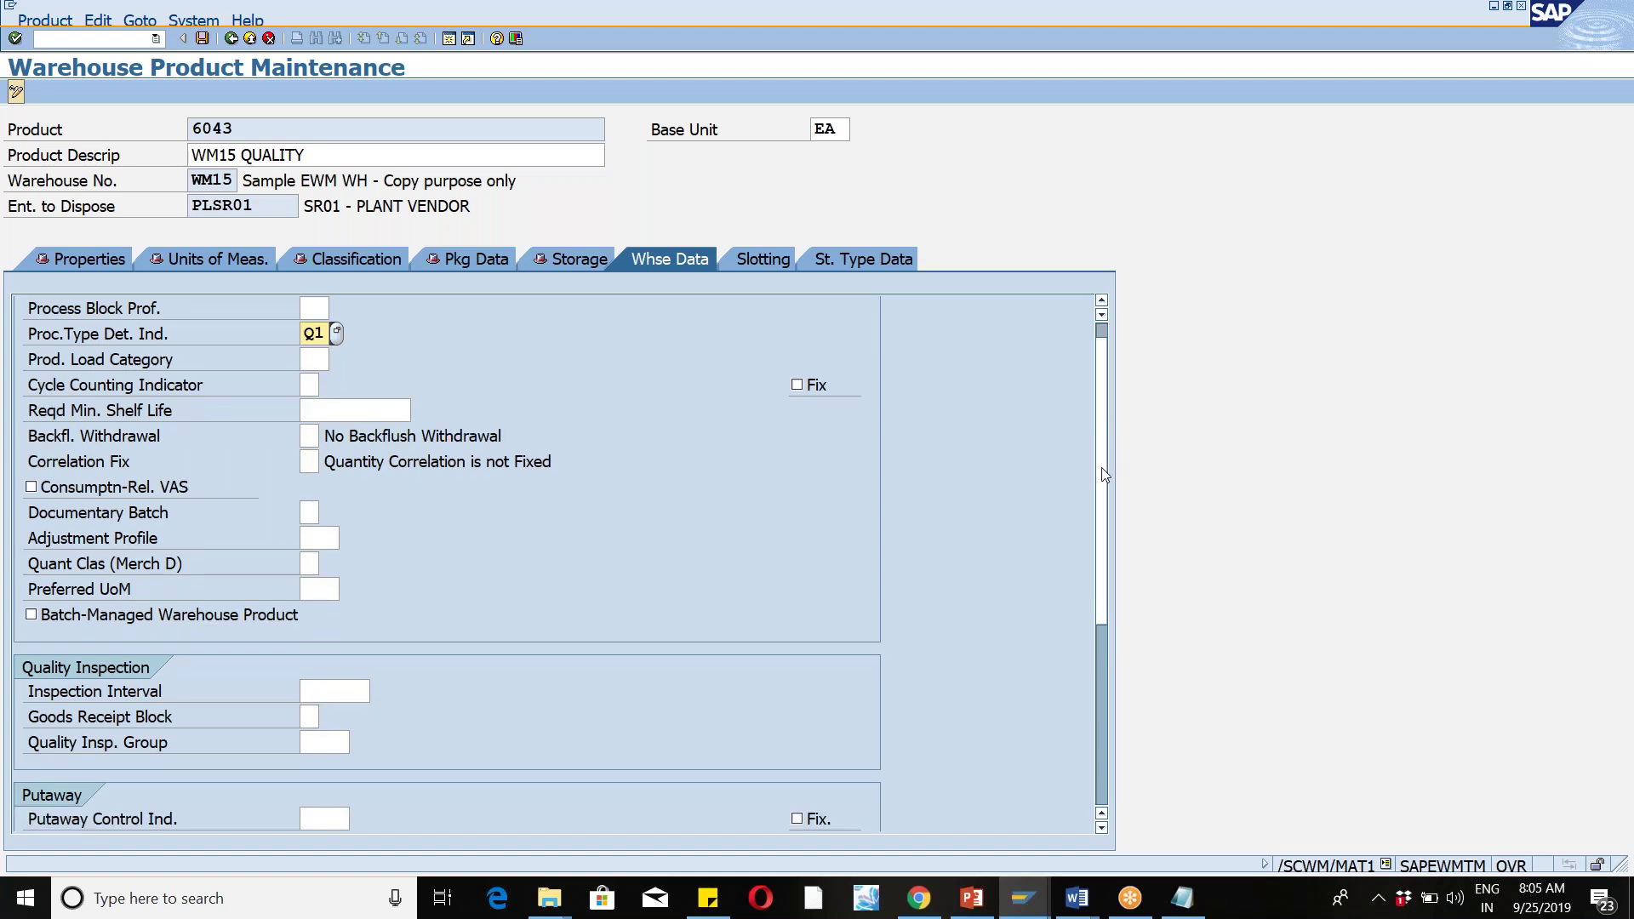
pyautogui.click(330, 665)
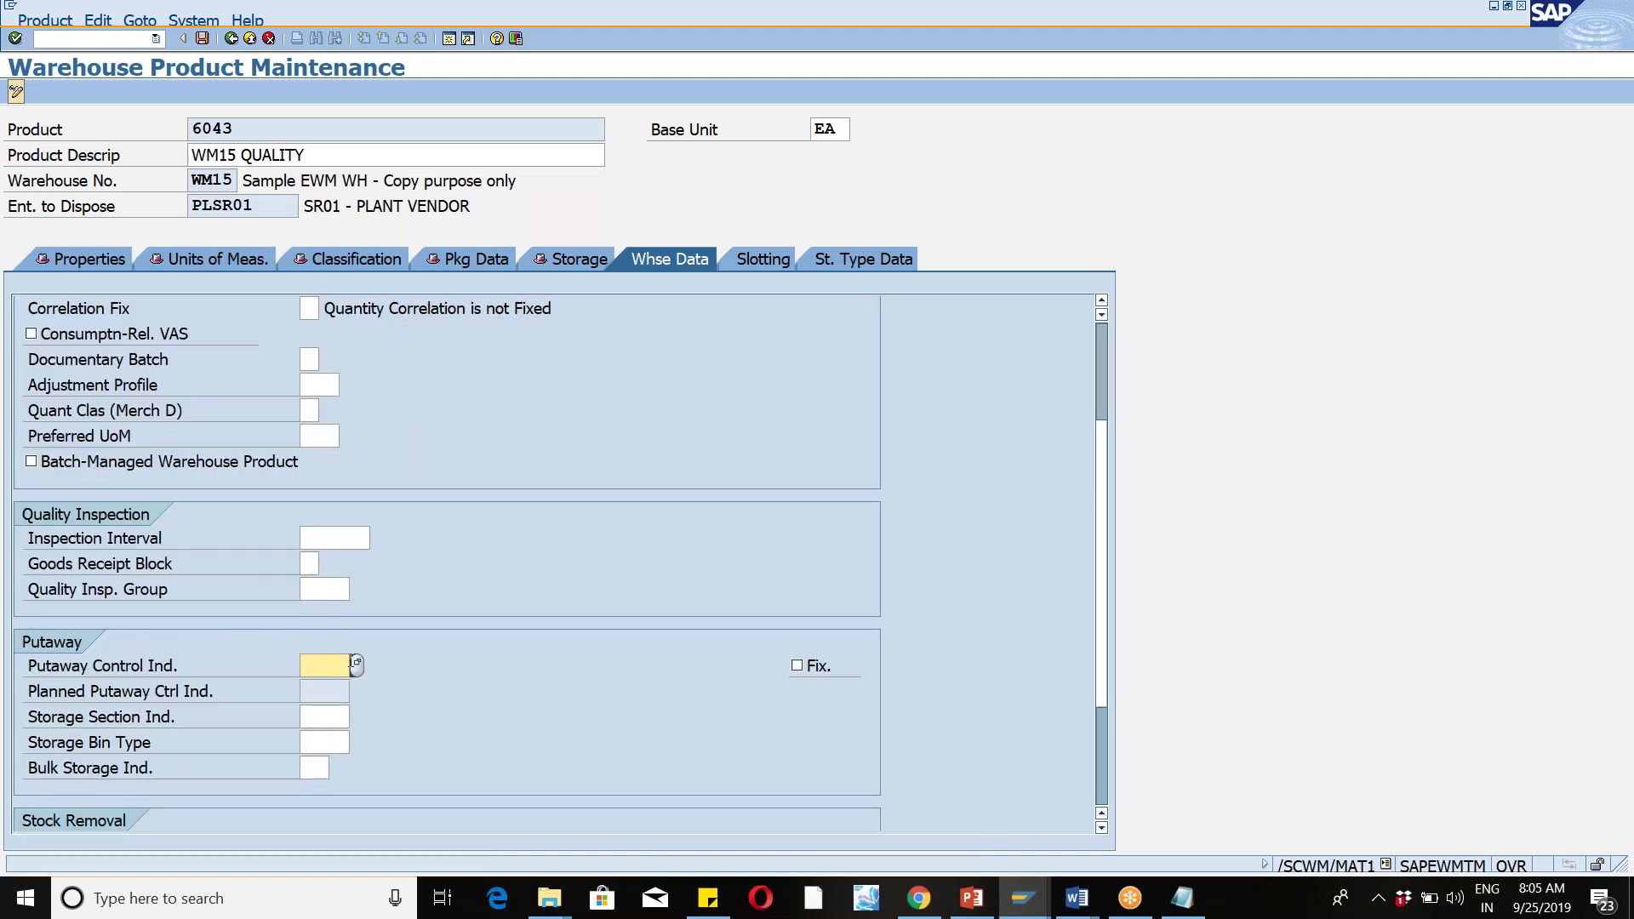
pyautogui.click(357, 664)
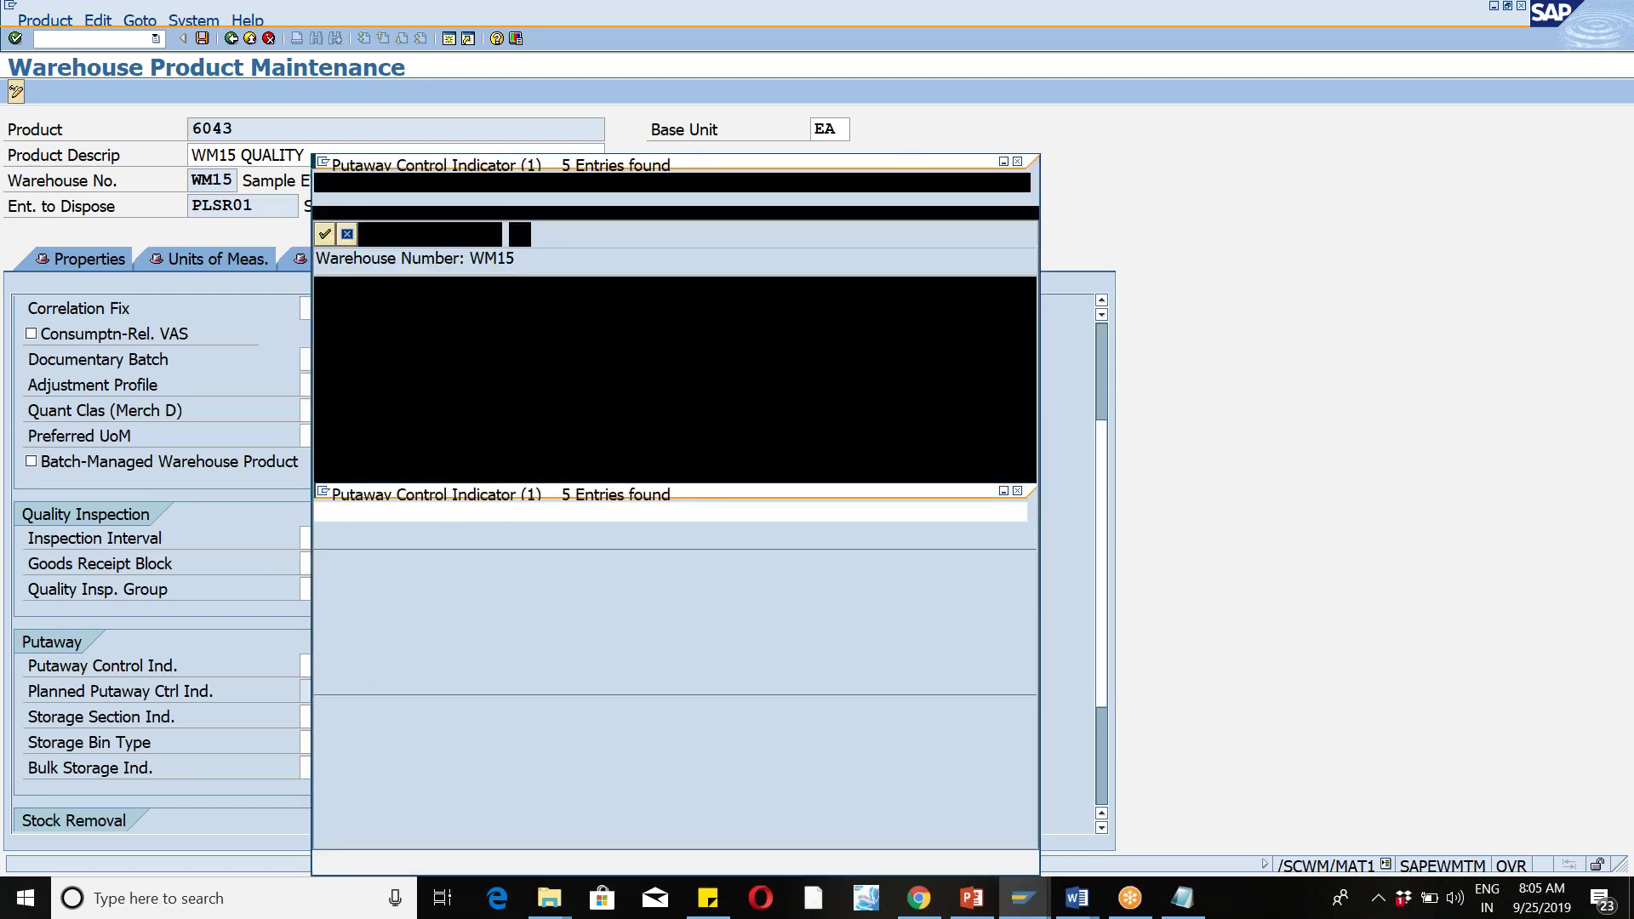
pyautogui.doubleClick(339, 375)
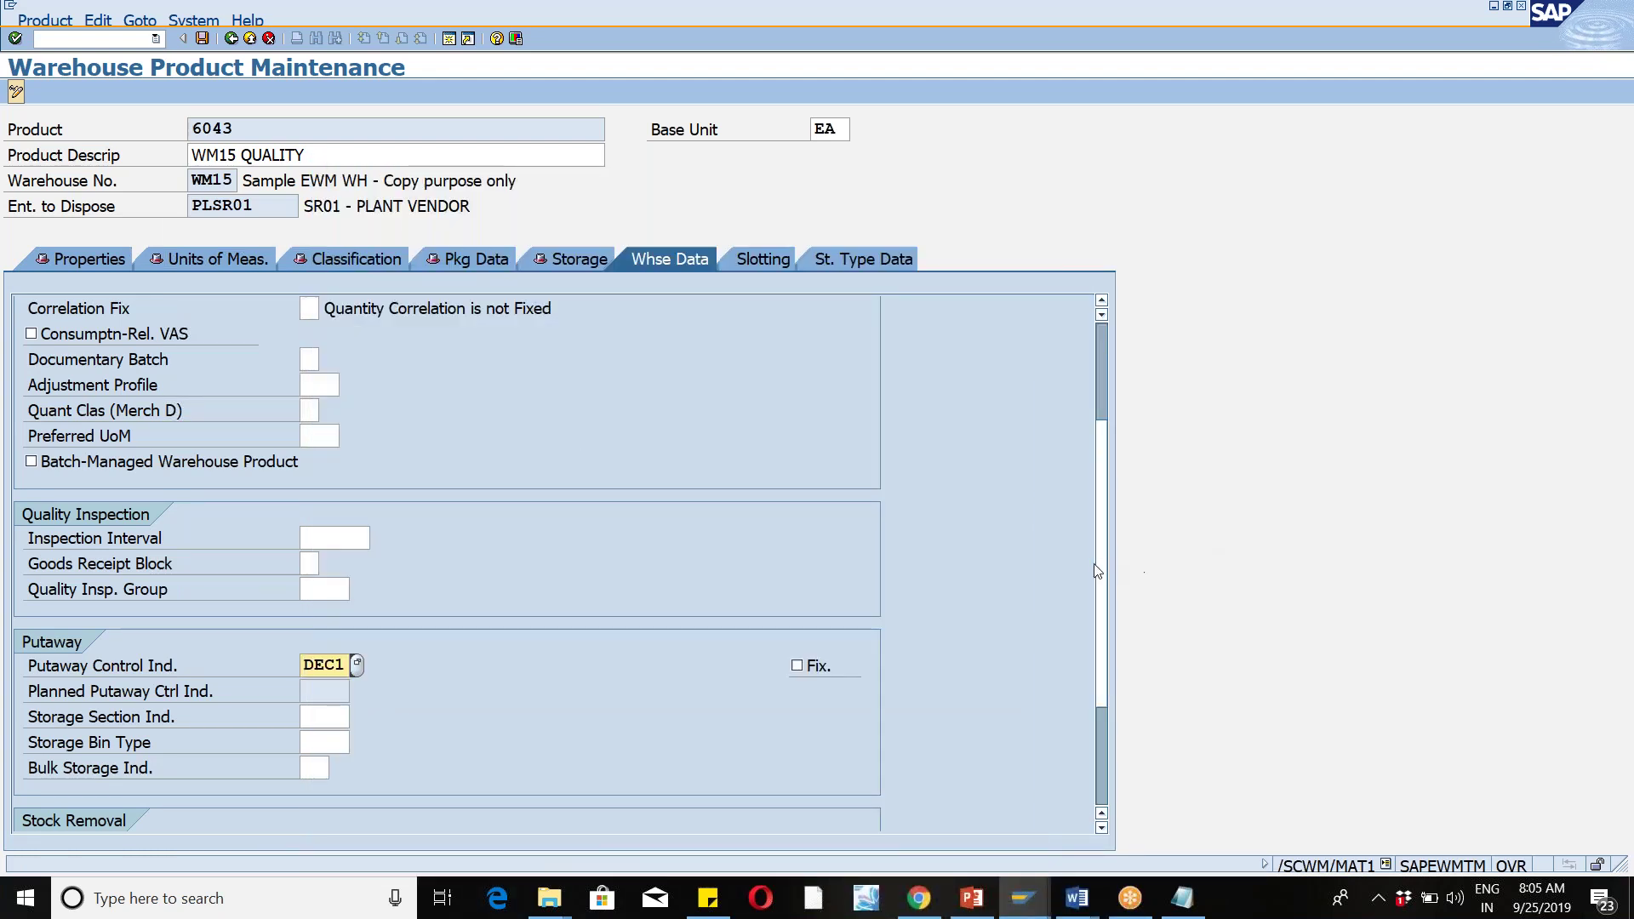
# Step: Assign staging area/door determination group 15WM in the stock removal section of the warehouse data
pyautogui.moveTo(1101, 566); pyautogui.dragTo(1044, 724)
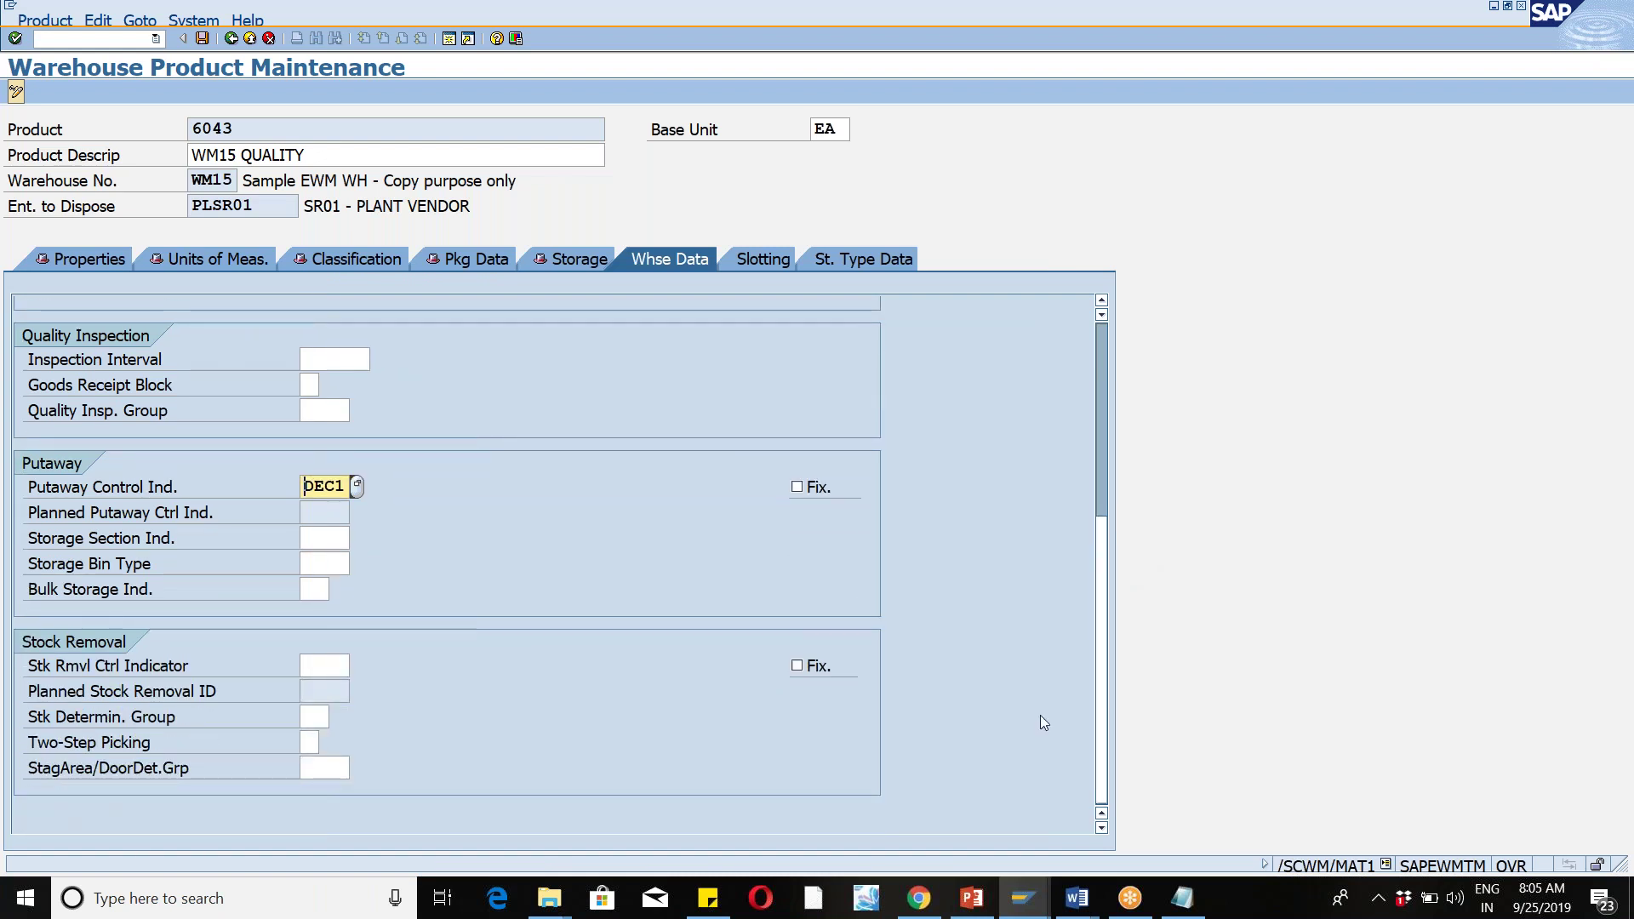
pyautogui.click(315, 766)
pyautogui.click(358, 766)
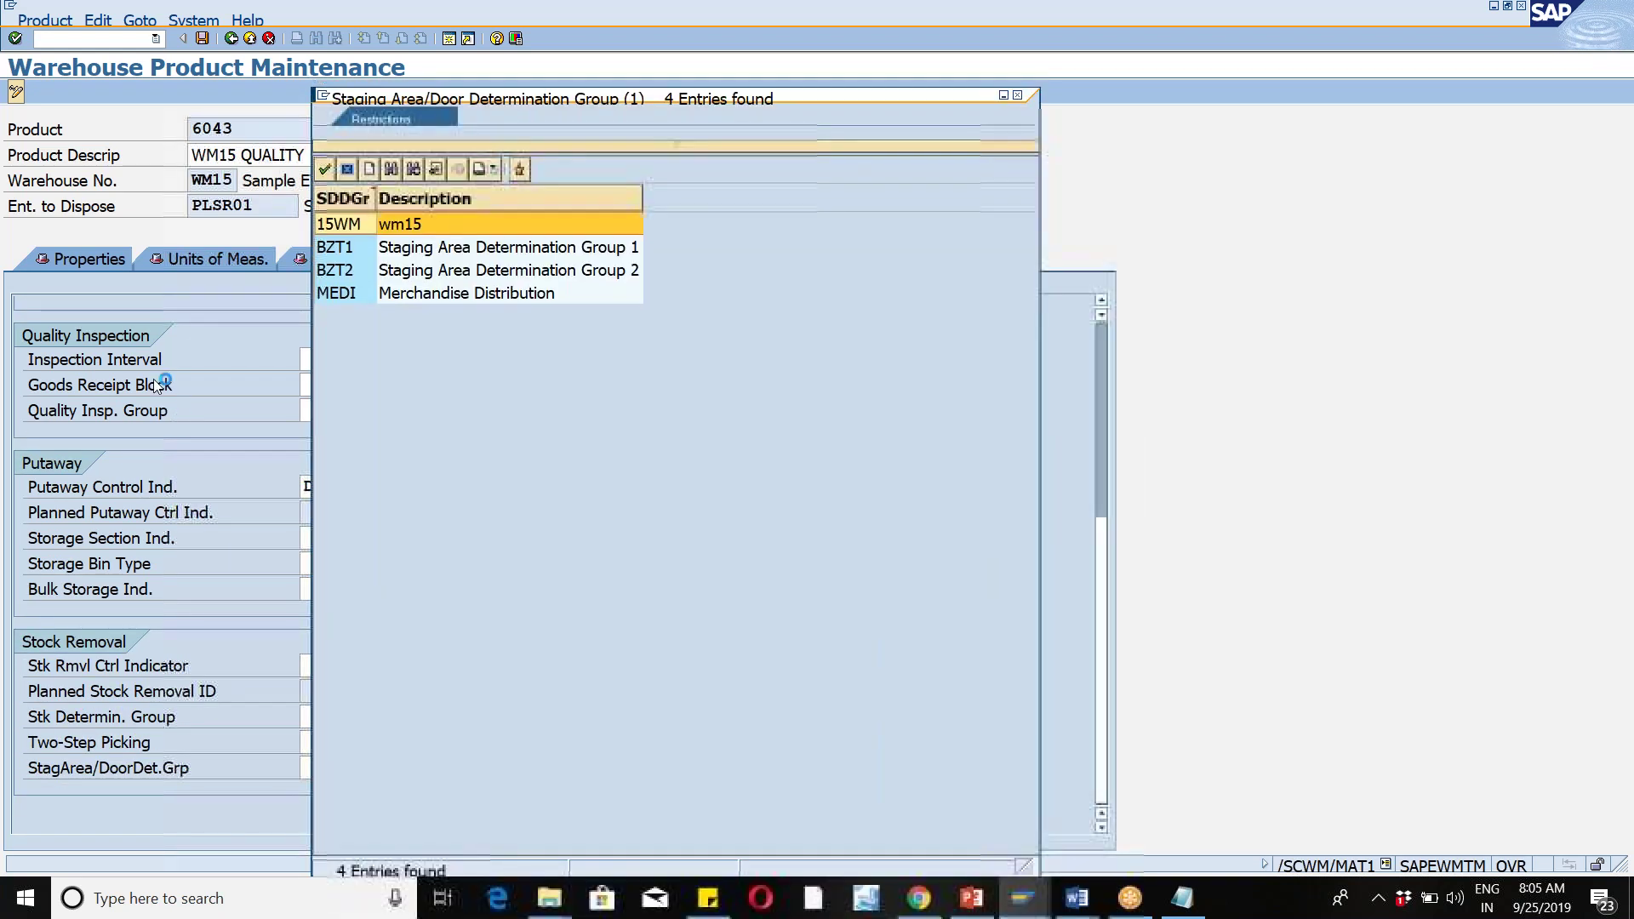
pyautogui.click(341, 226)
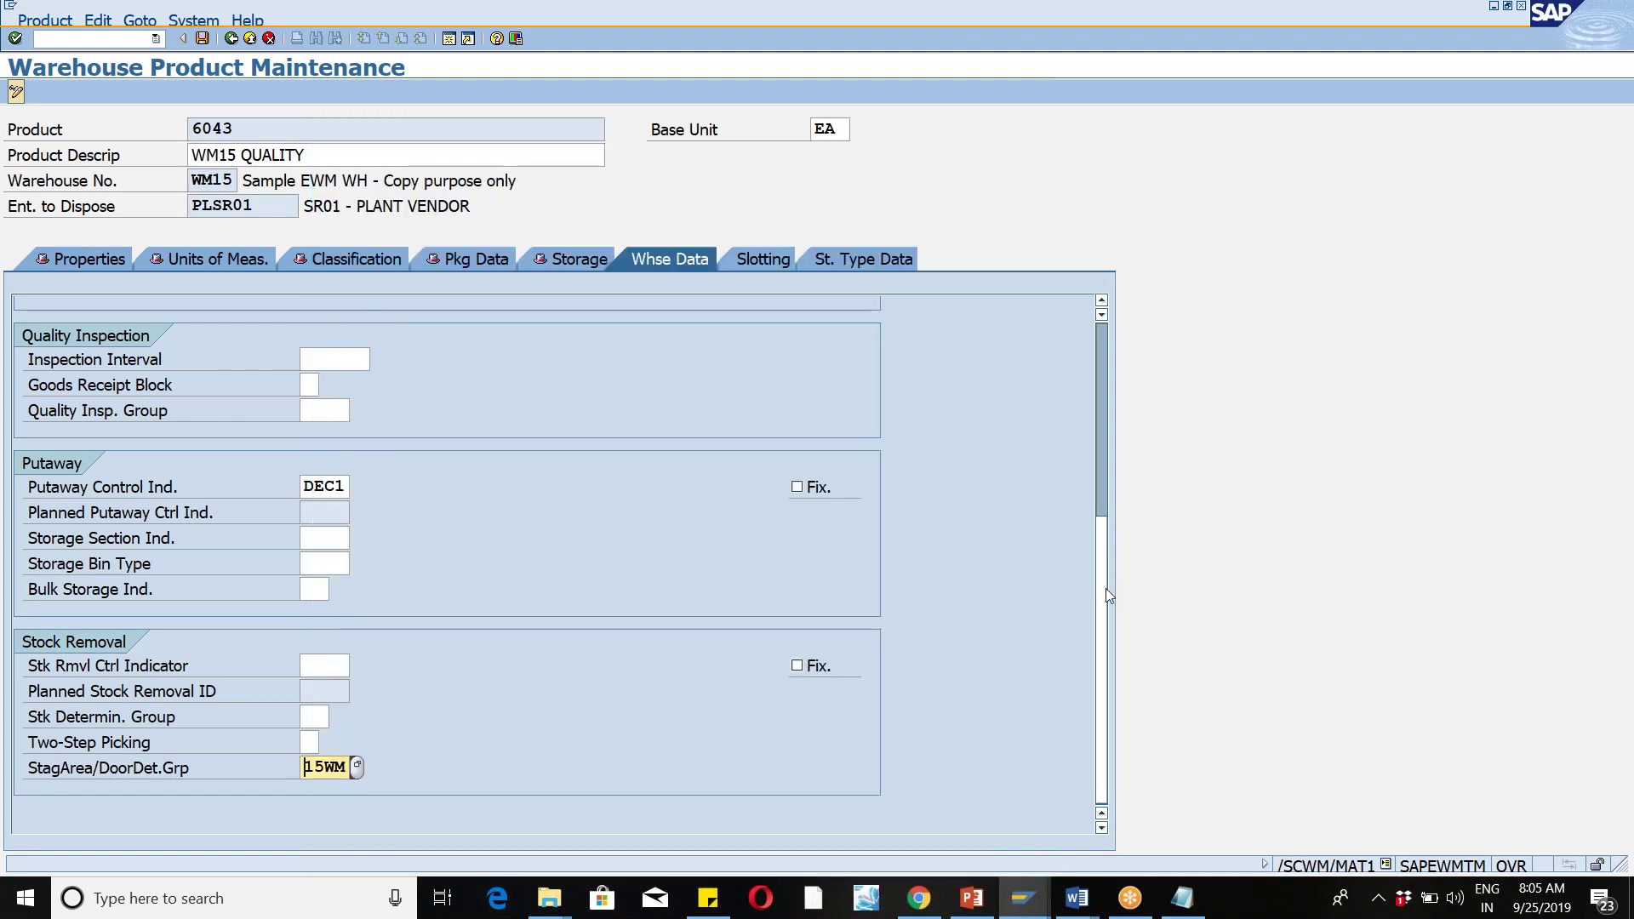
# Step: Recheck the quality inspection group in the warehouse and storage data, save the warehouse product and return to SAP Easy Access
pyautogui.scroll(5, 1104, 590)
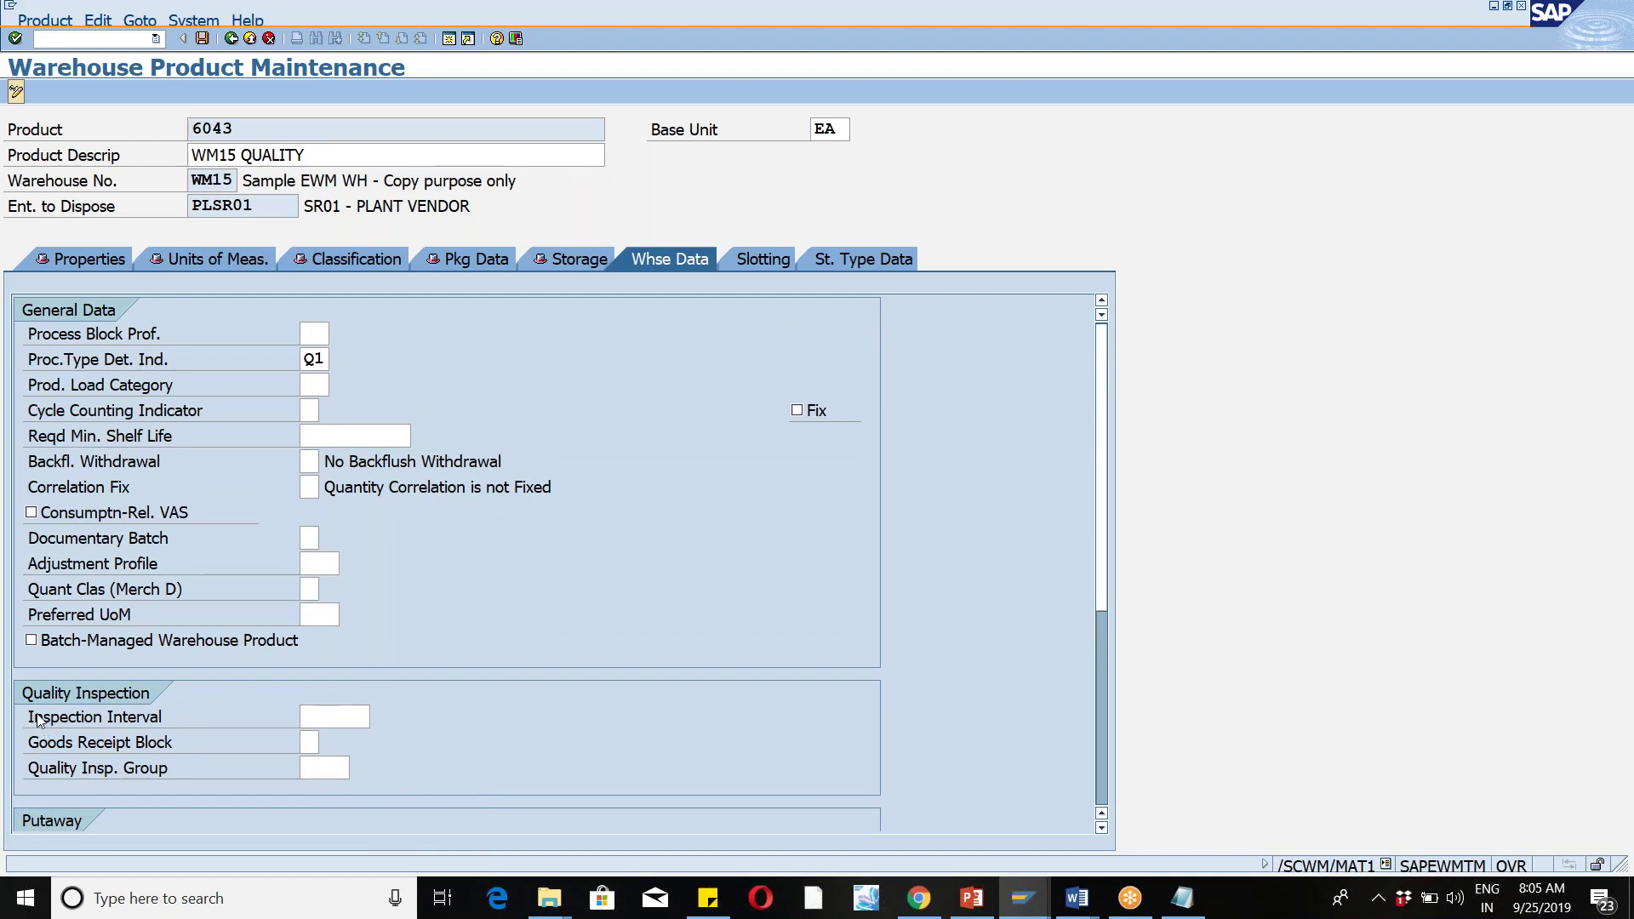
pyautogui.click(316, 766)
pyautogui.click(315, 804)
pyautogui.click(586, 258)
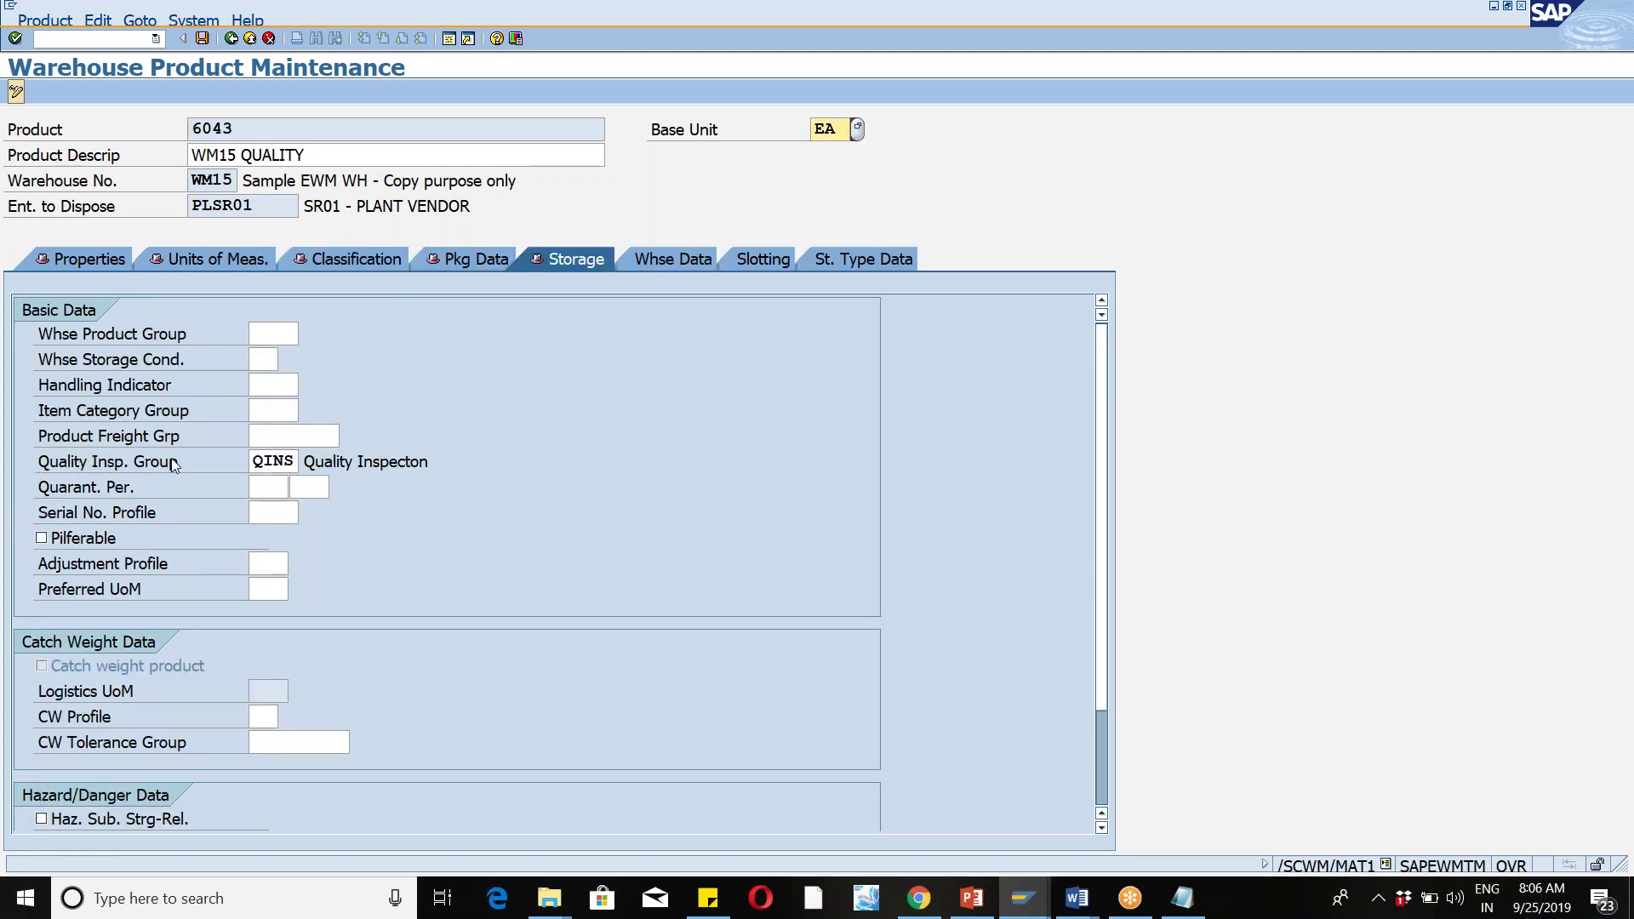
pyautogui.click(203, 39)
pyautogui.click(230, 39)
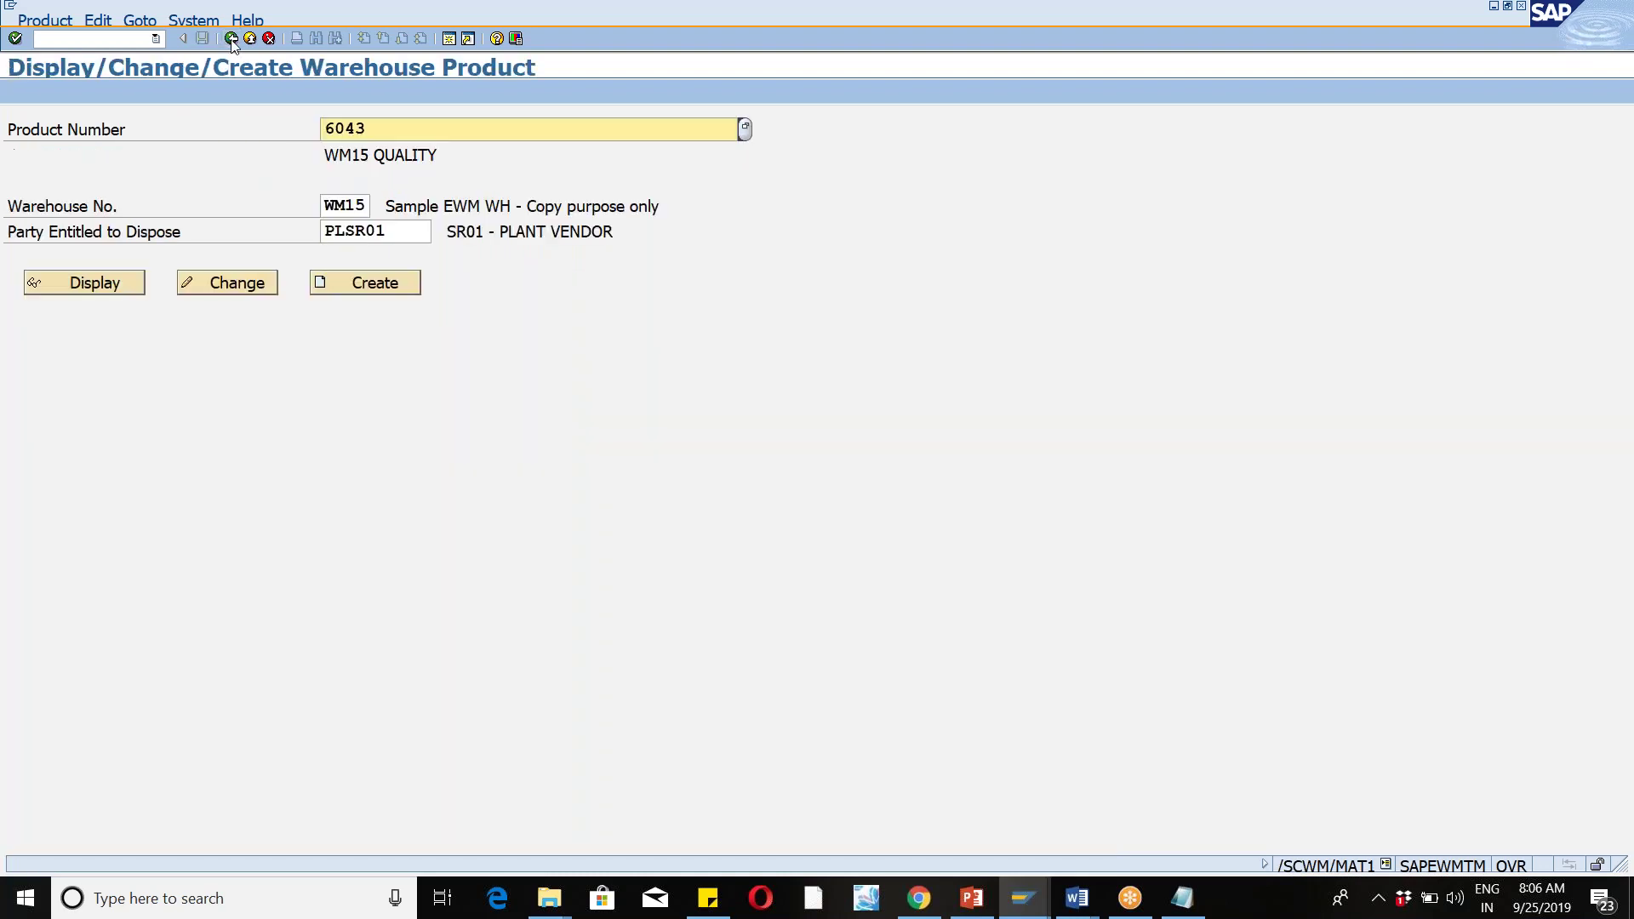
pyautogui.click(231, 39)
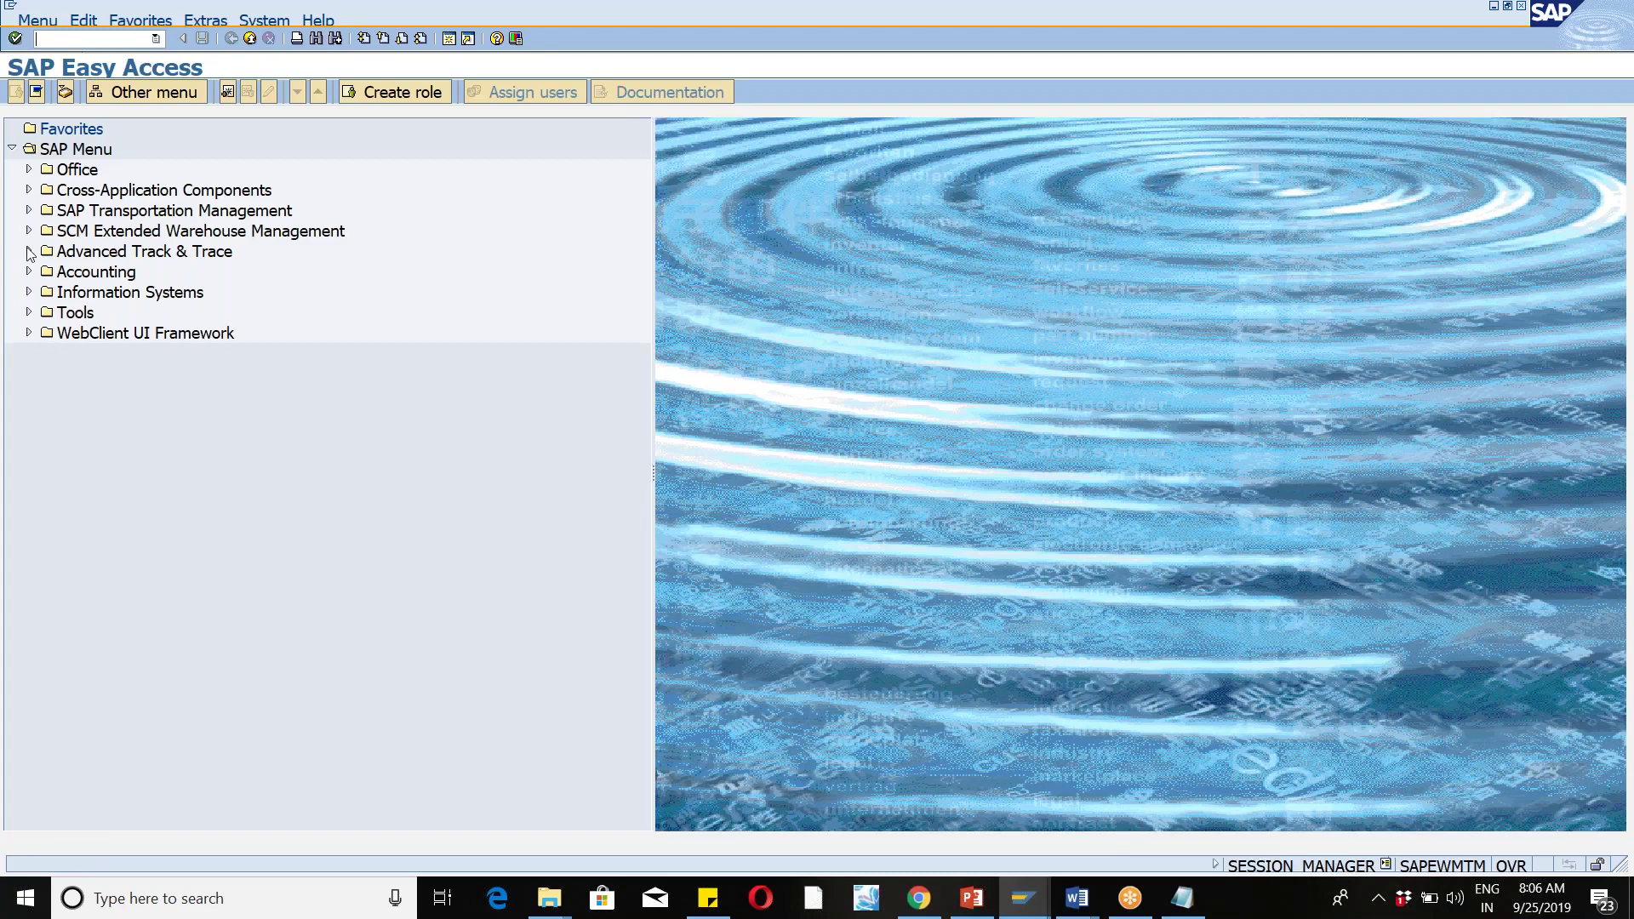
# Step: Open Maintain Inspection Rule from the Quality Management master data of Extended Warehouse Management
pyautogui.click(28, 231)
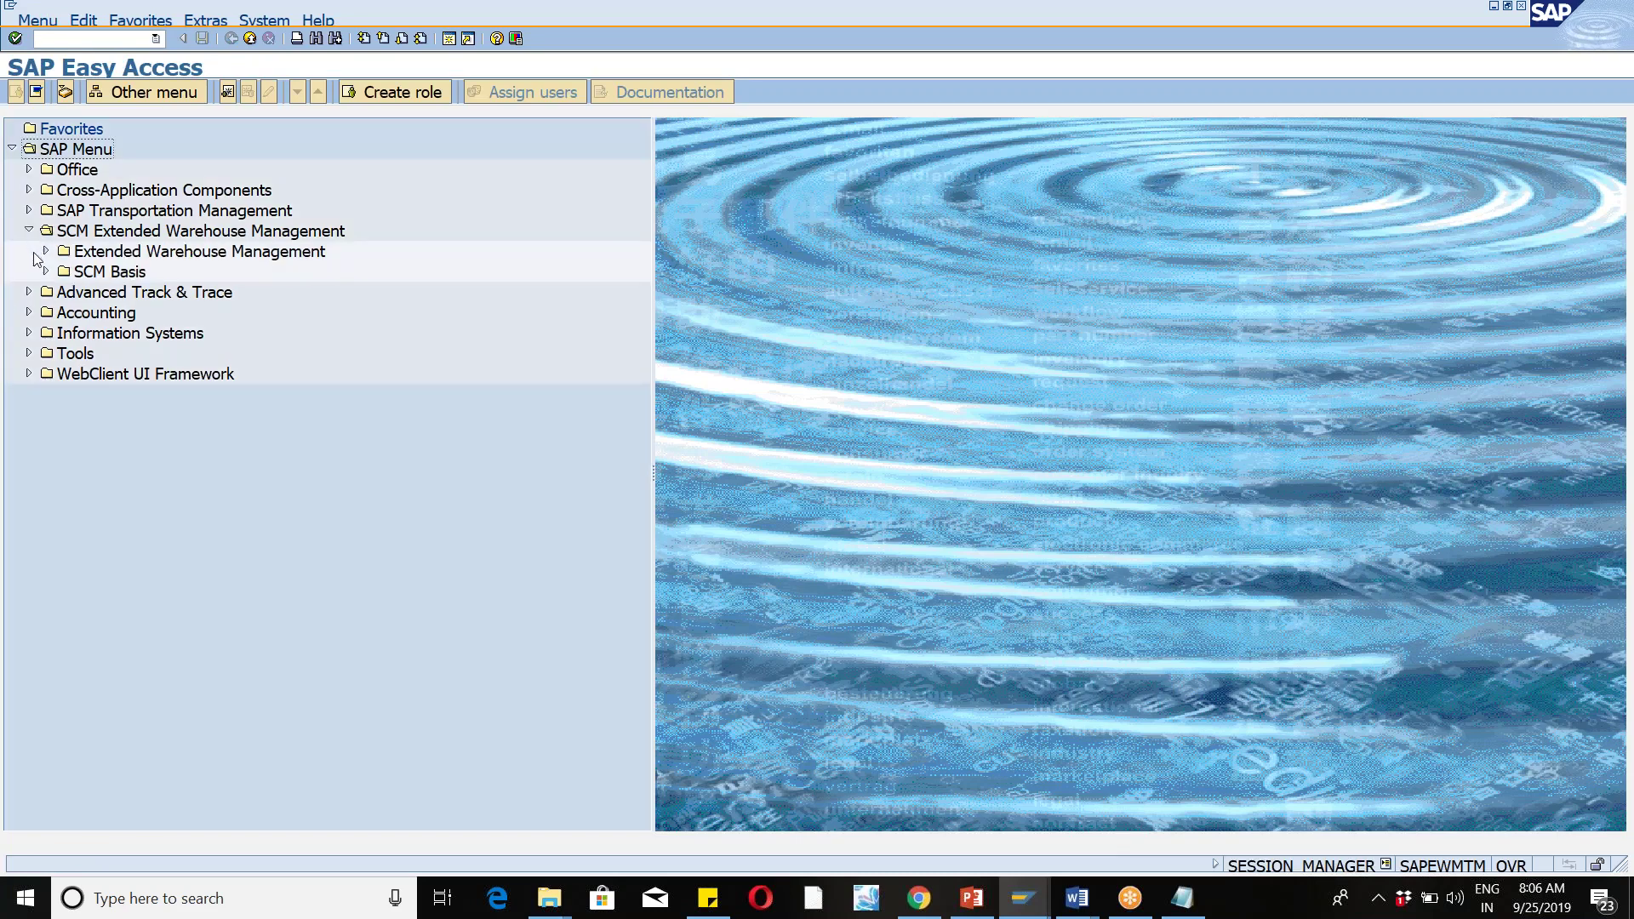
pyautogui.click(45, 251)
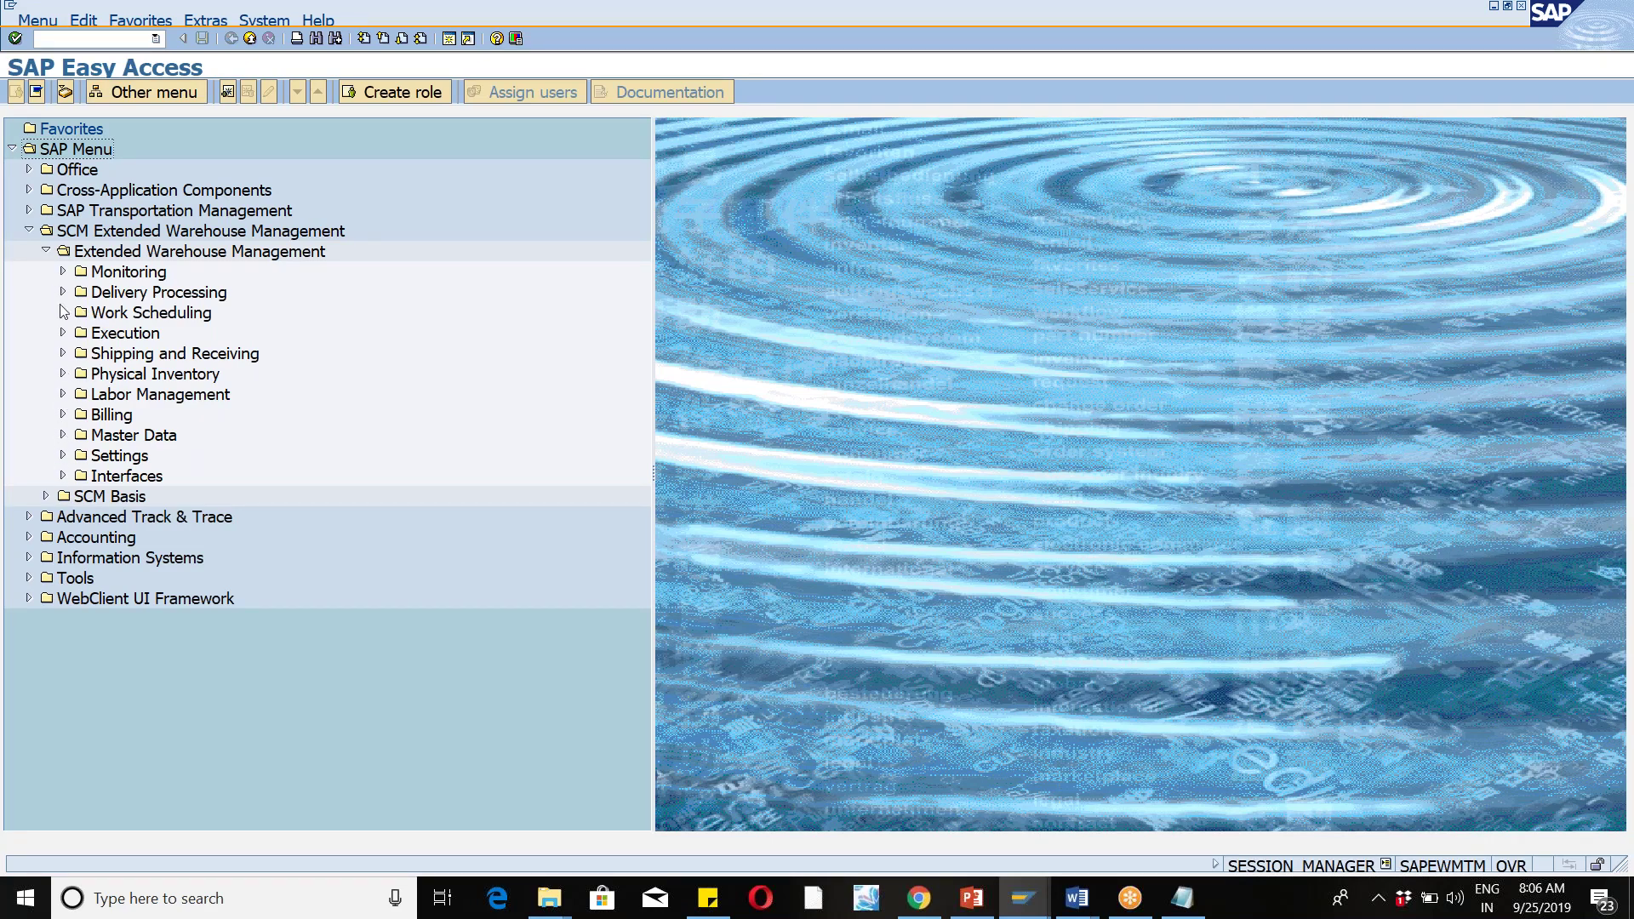
pyautogui.click(64, 436)
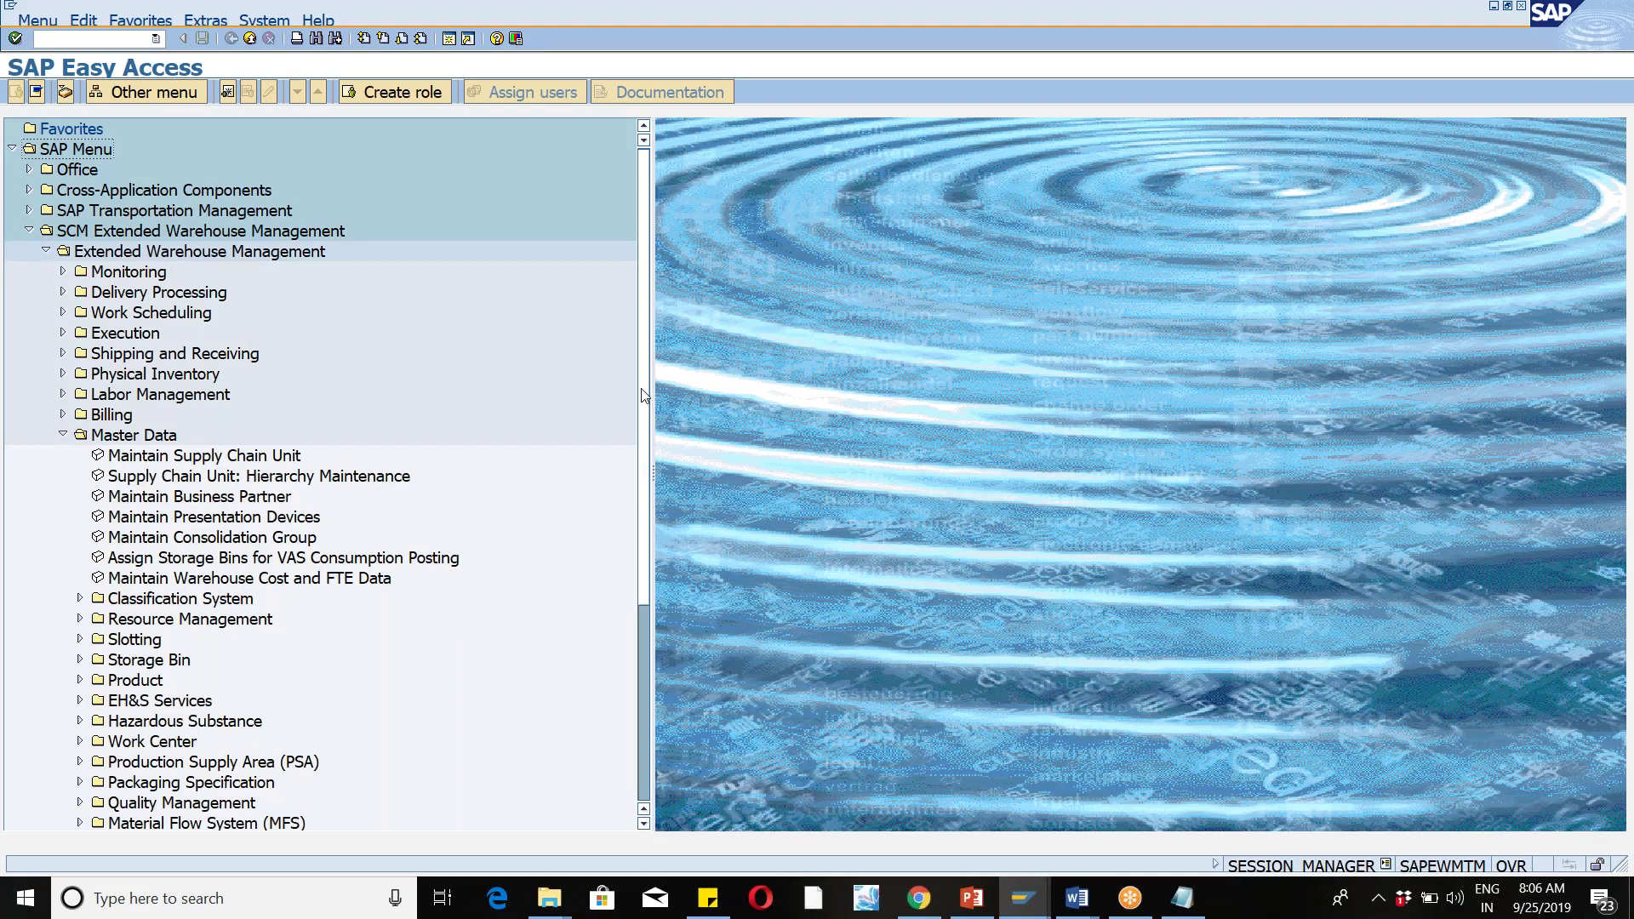
pyautogui.scroll(-4, 628, 547)
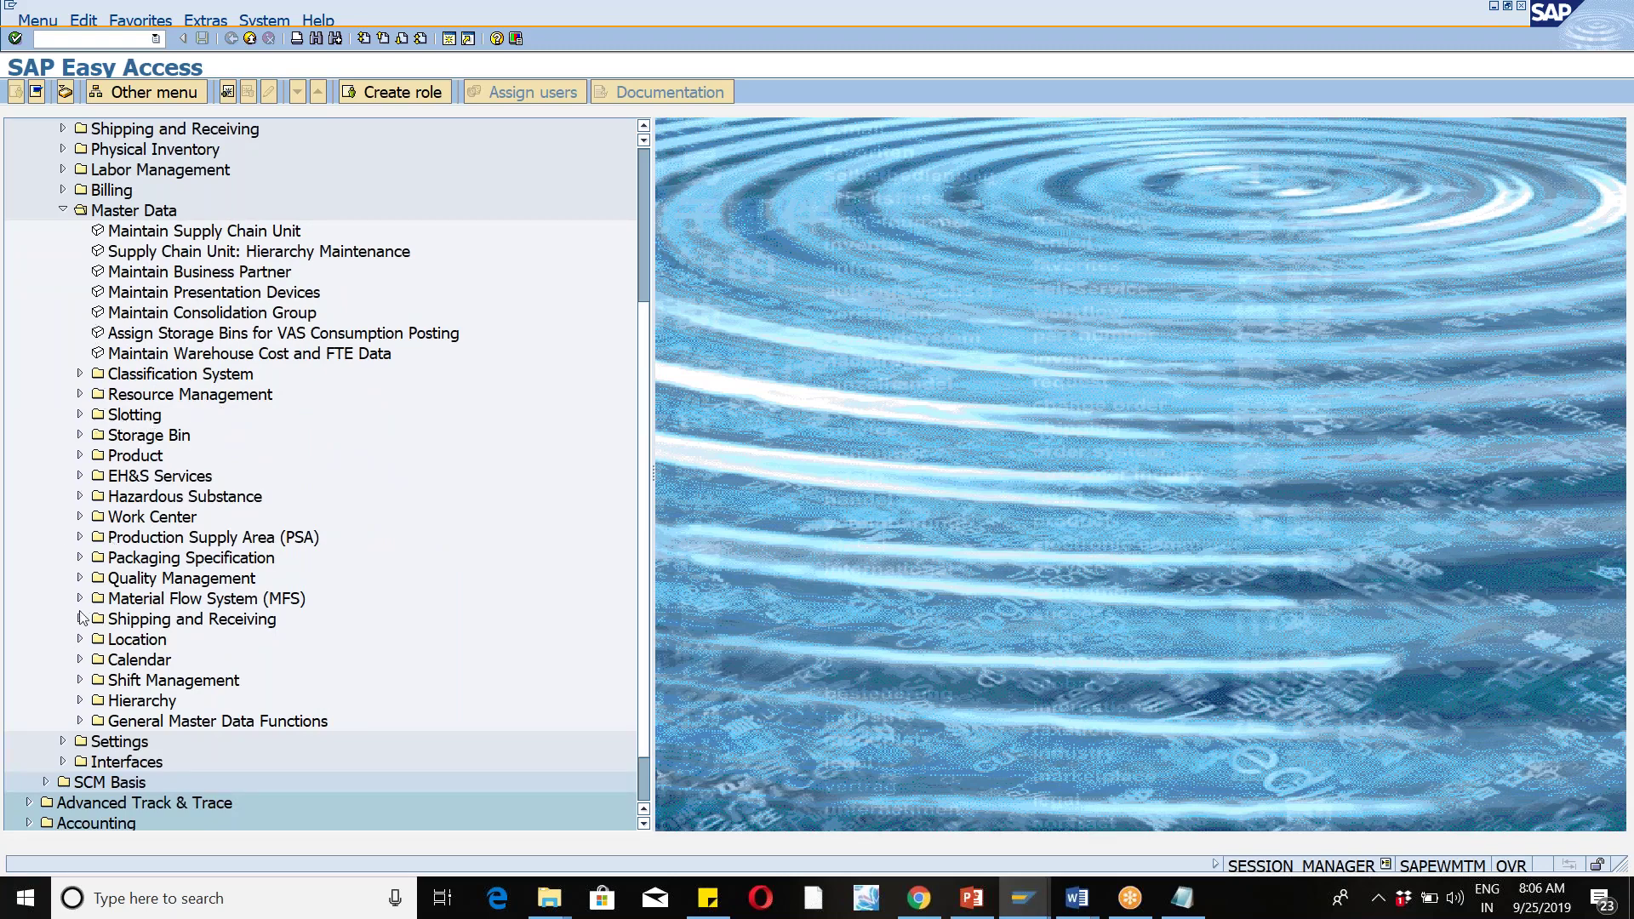
pyautogui.click(80, 579)
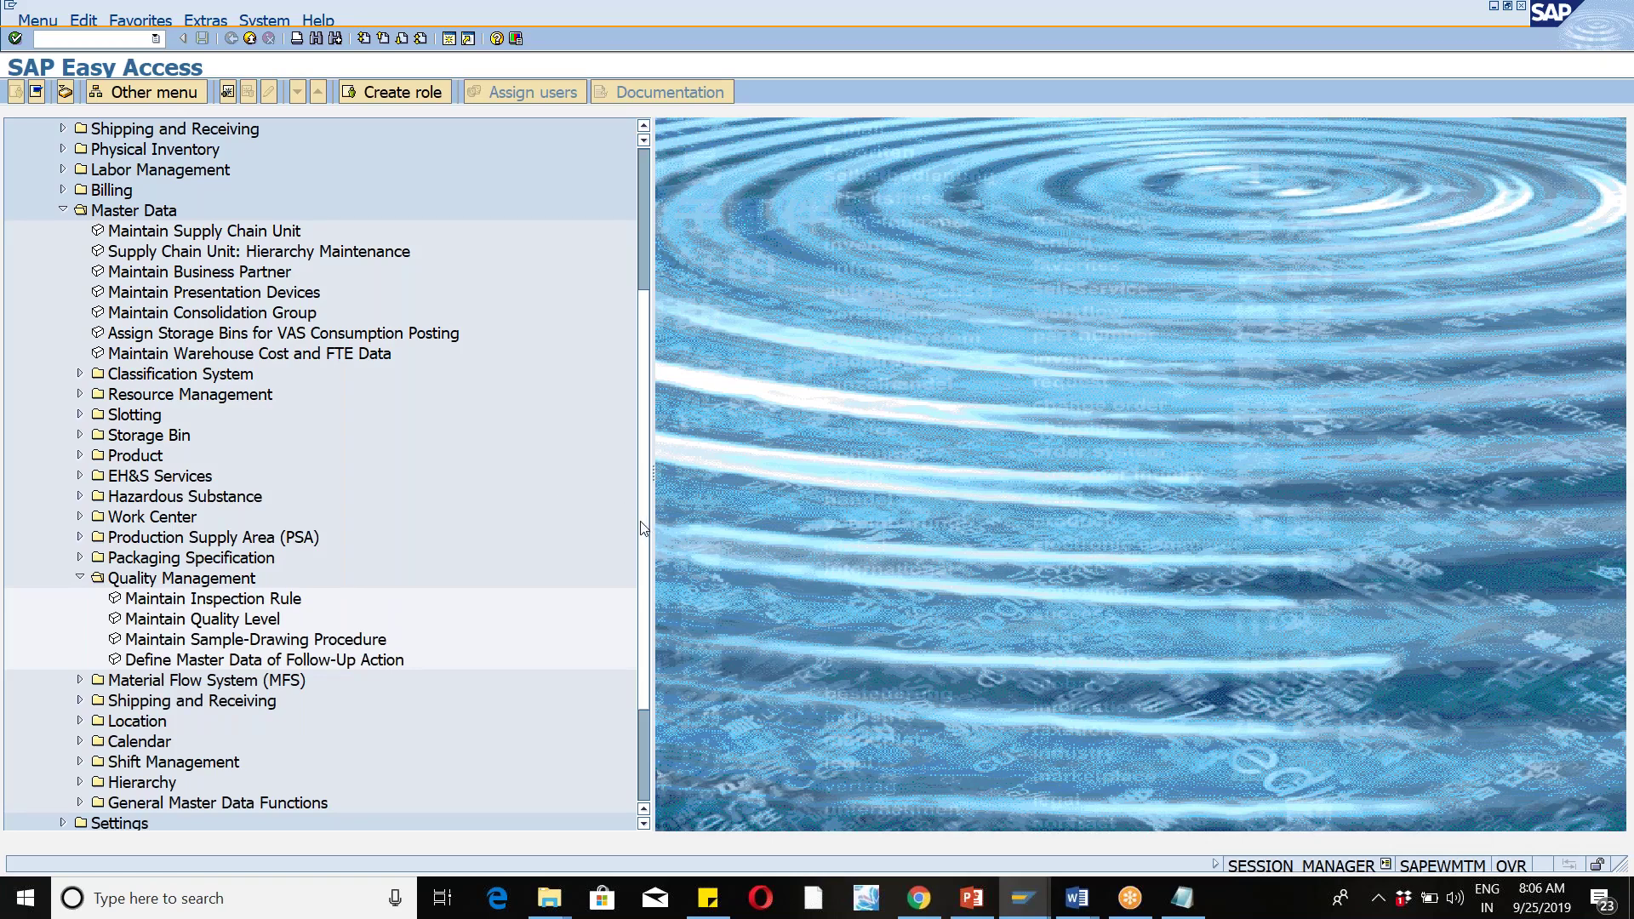
pyautogui.scroll(-3, 611, 595)
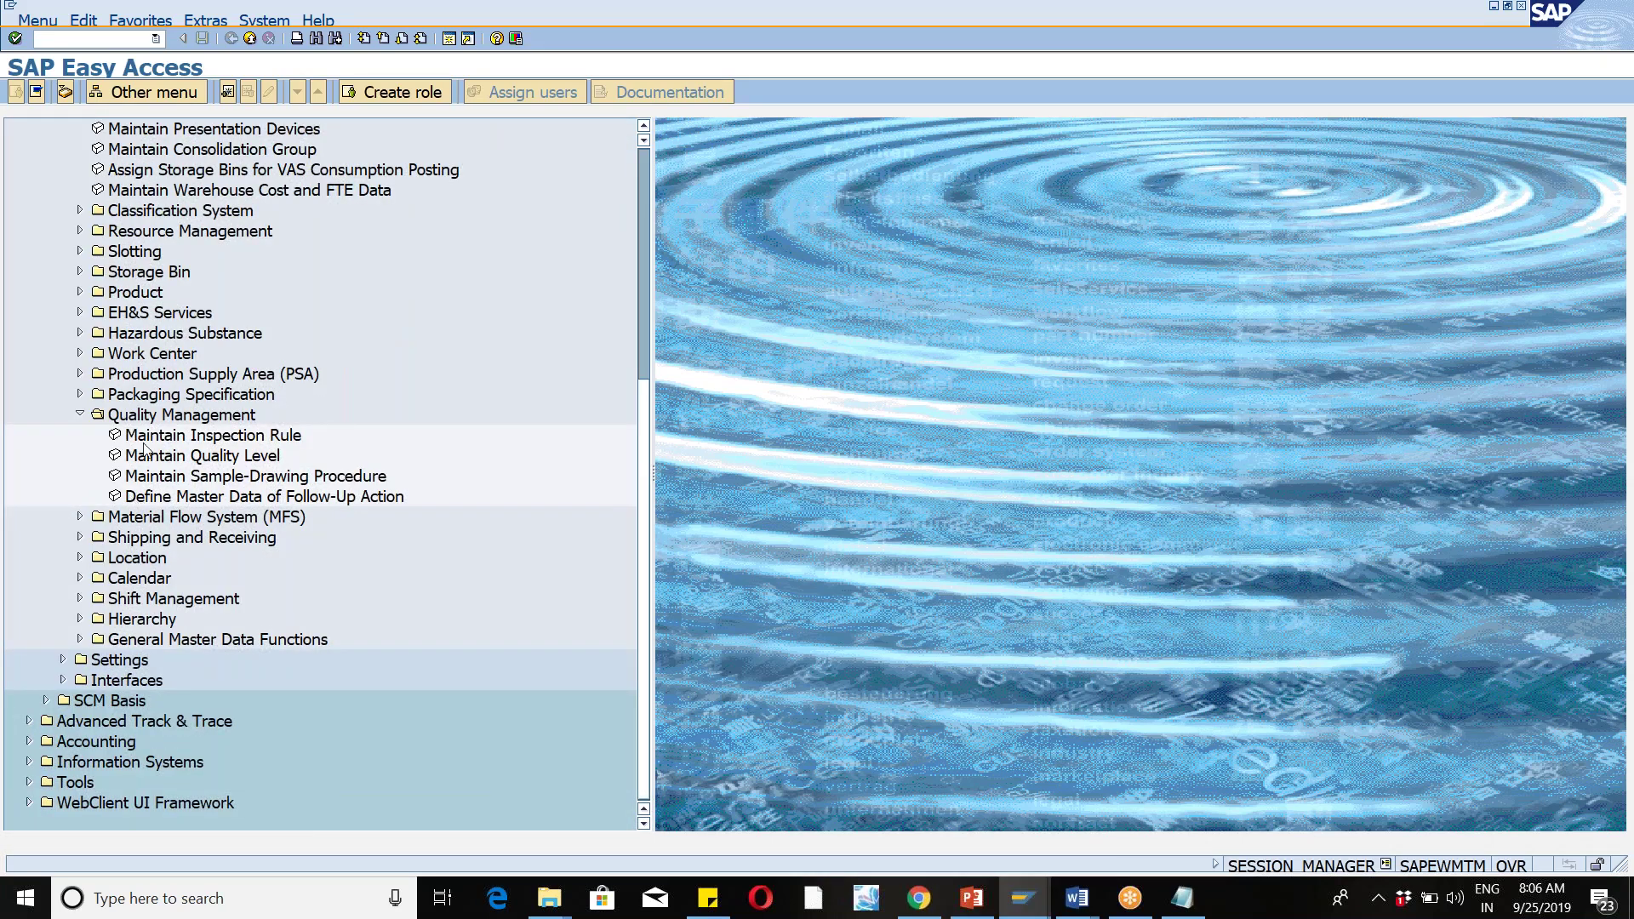
pyautogui.doubleClick(197, 437)
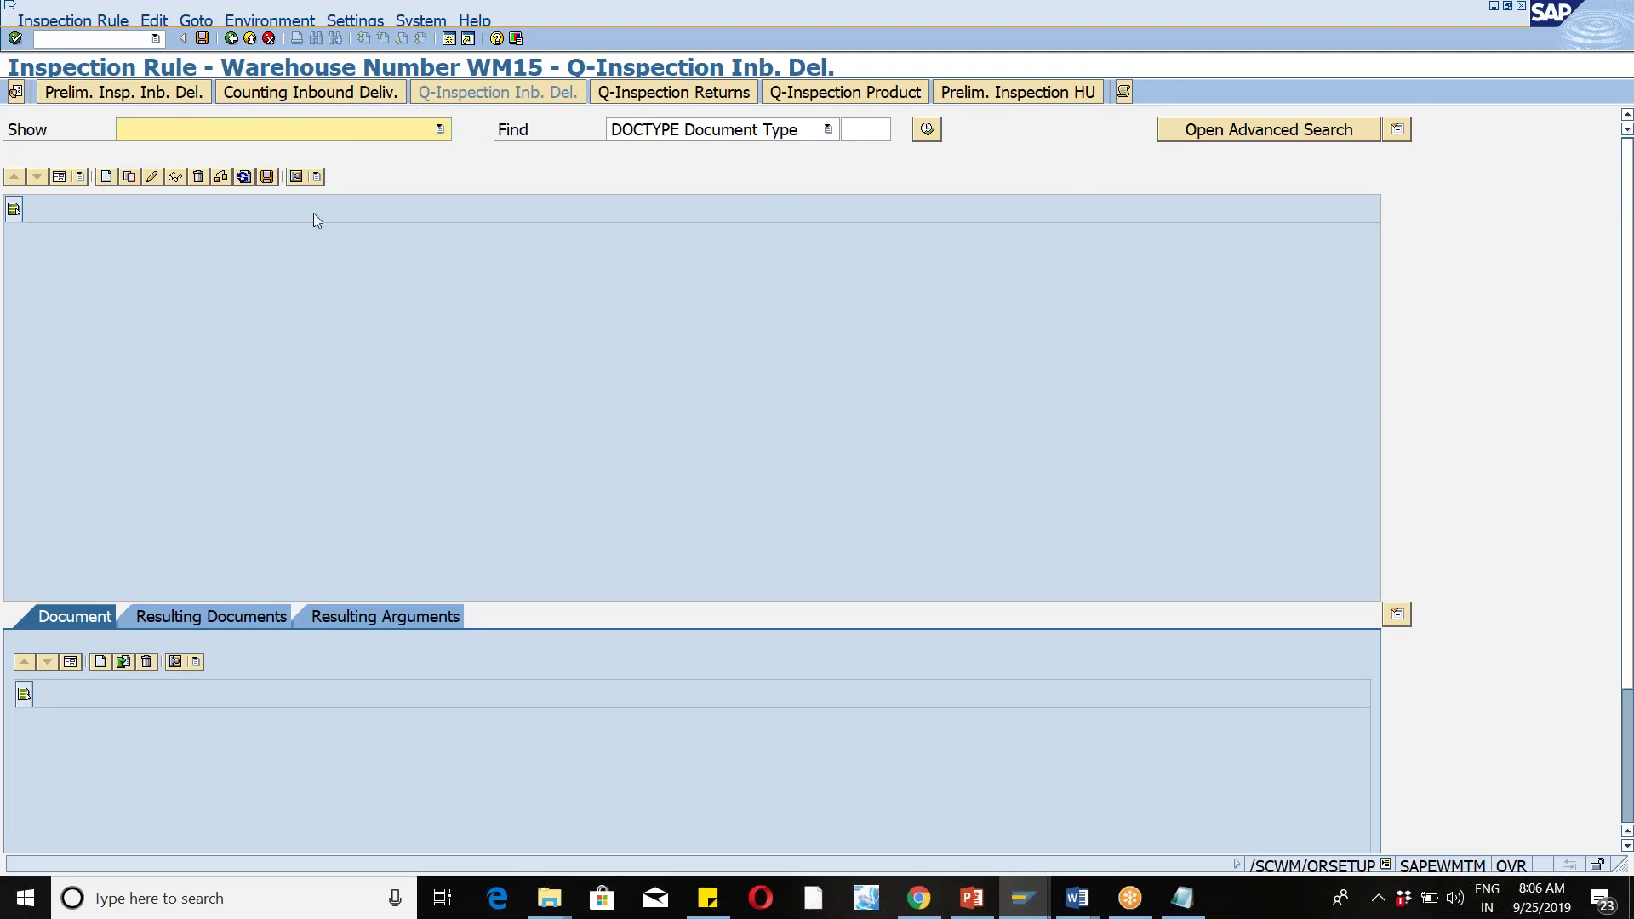
# Step: Create a new inspection rule entry for Q-Inspection Inb. Del. in warehouse WM15
pyautogui.click(105, 176)
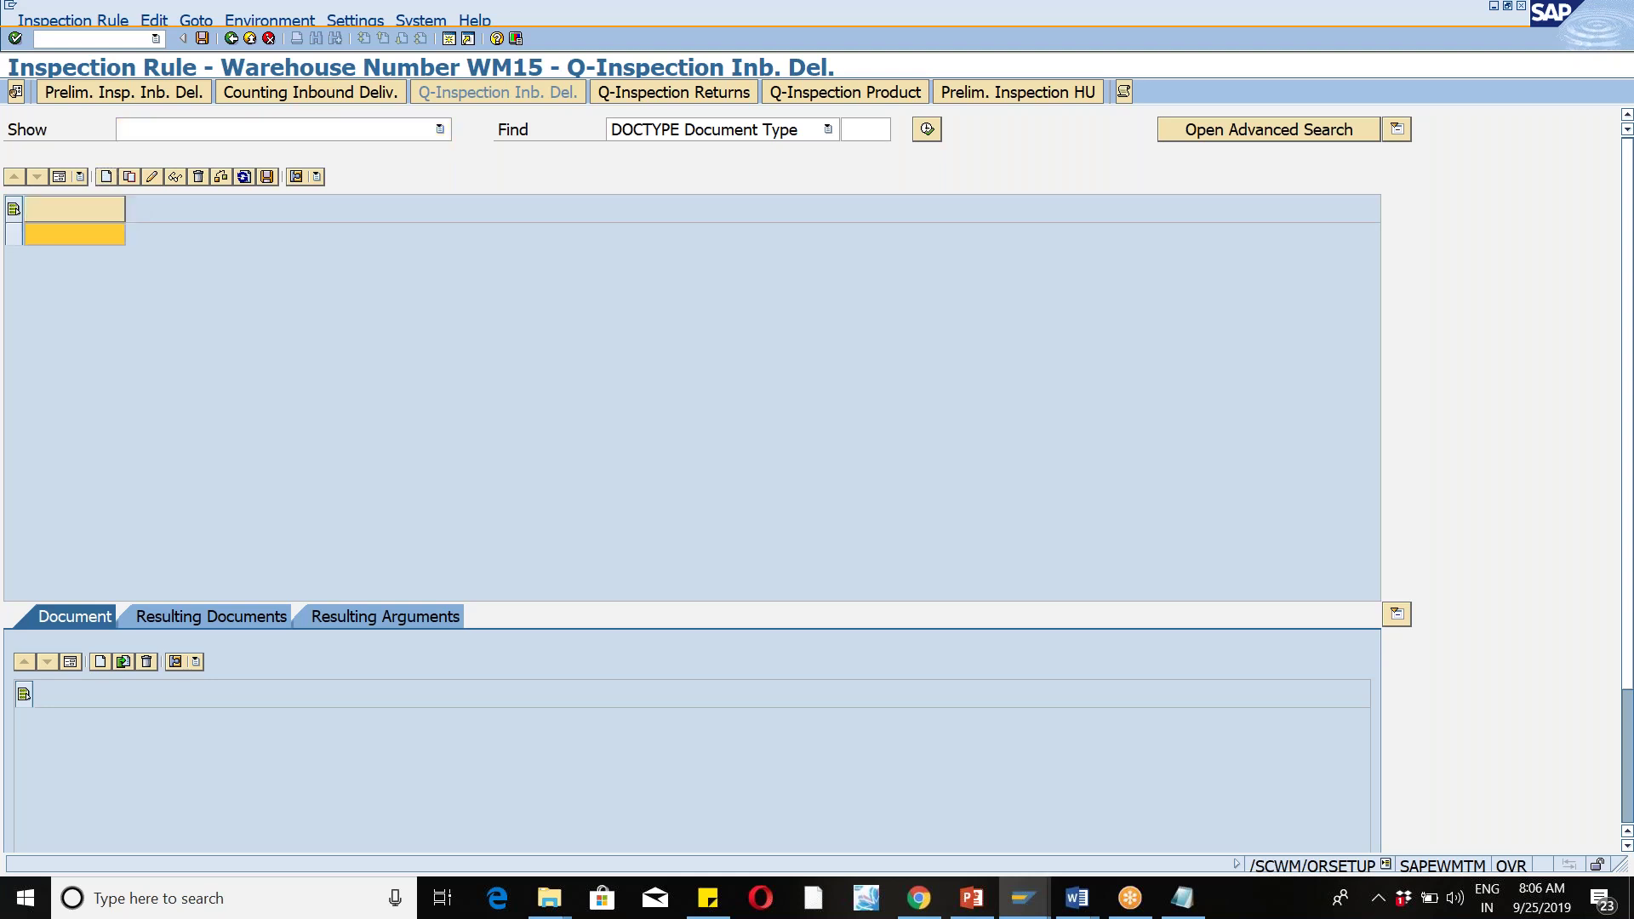
# Step: Show the new inspection rule in form view and set its inspection process to 0, Inspection After Goods Receipt
pyautogui.click(17, 263)
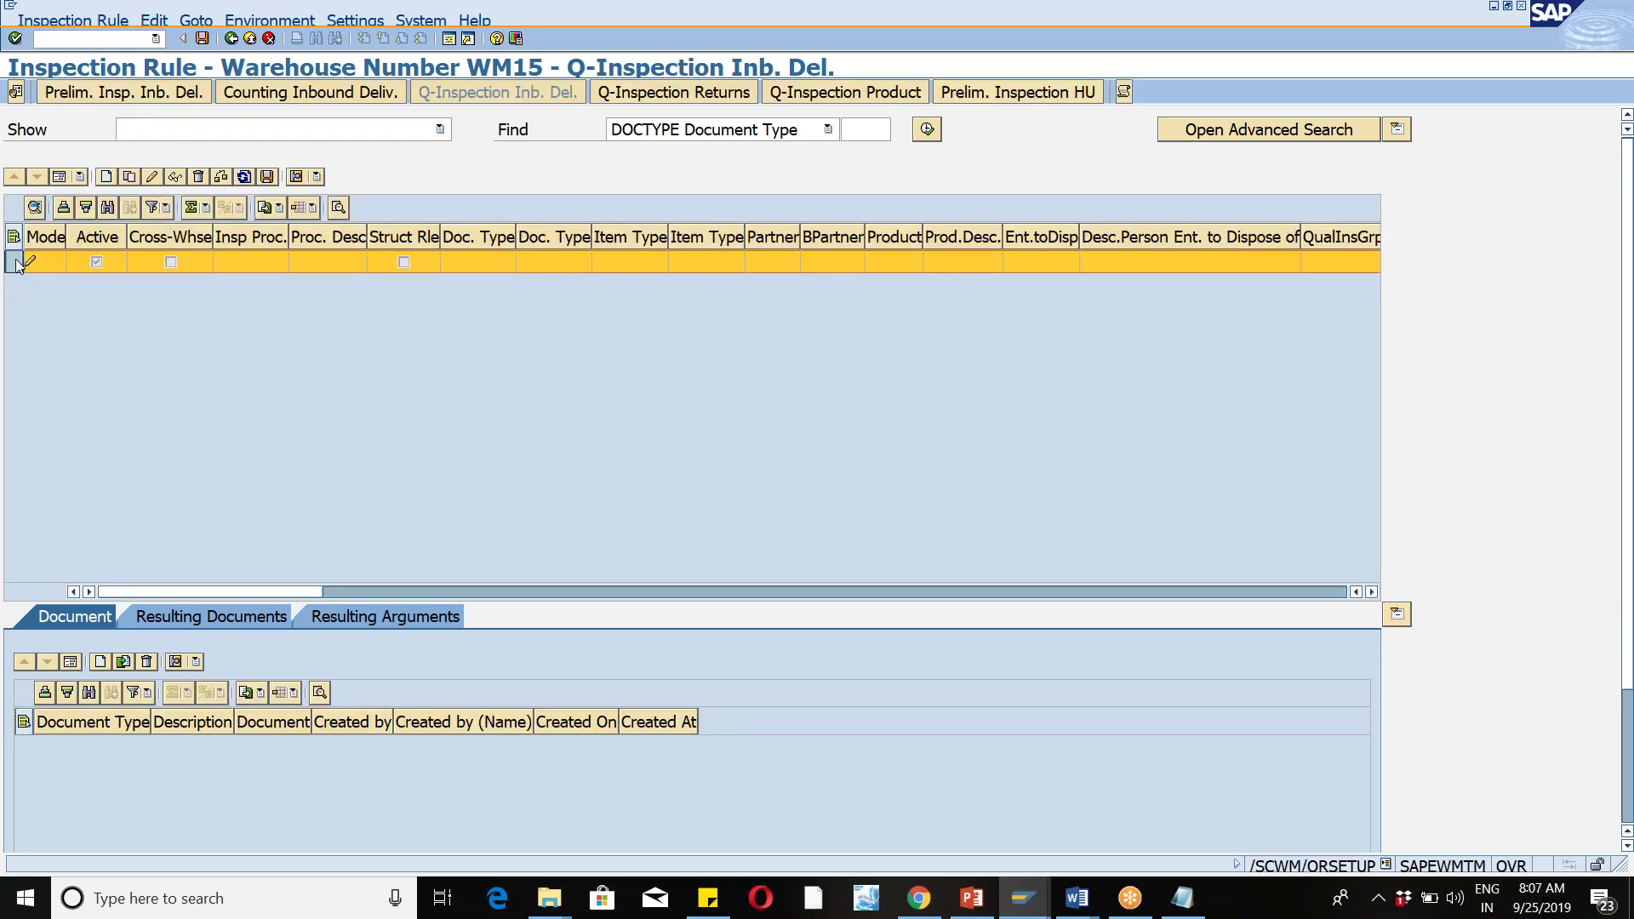
pyautogui.click(59, 177)
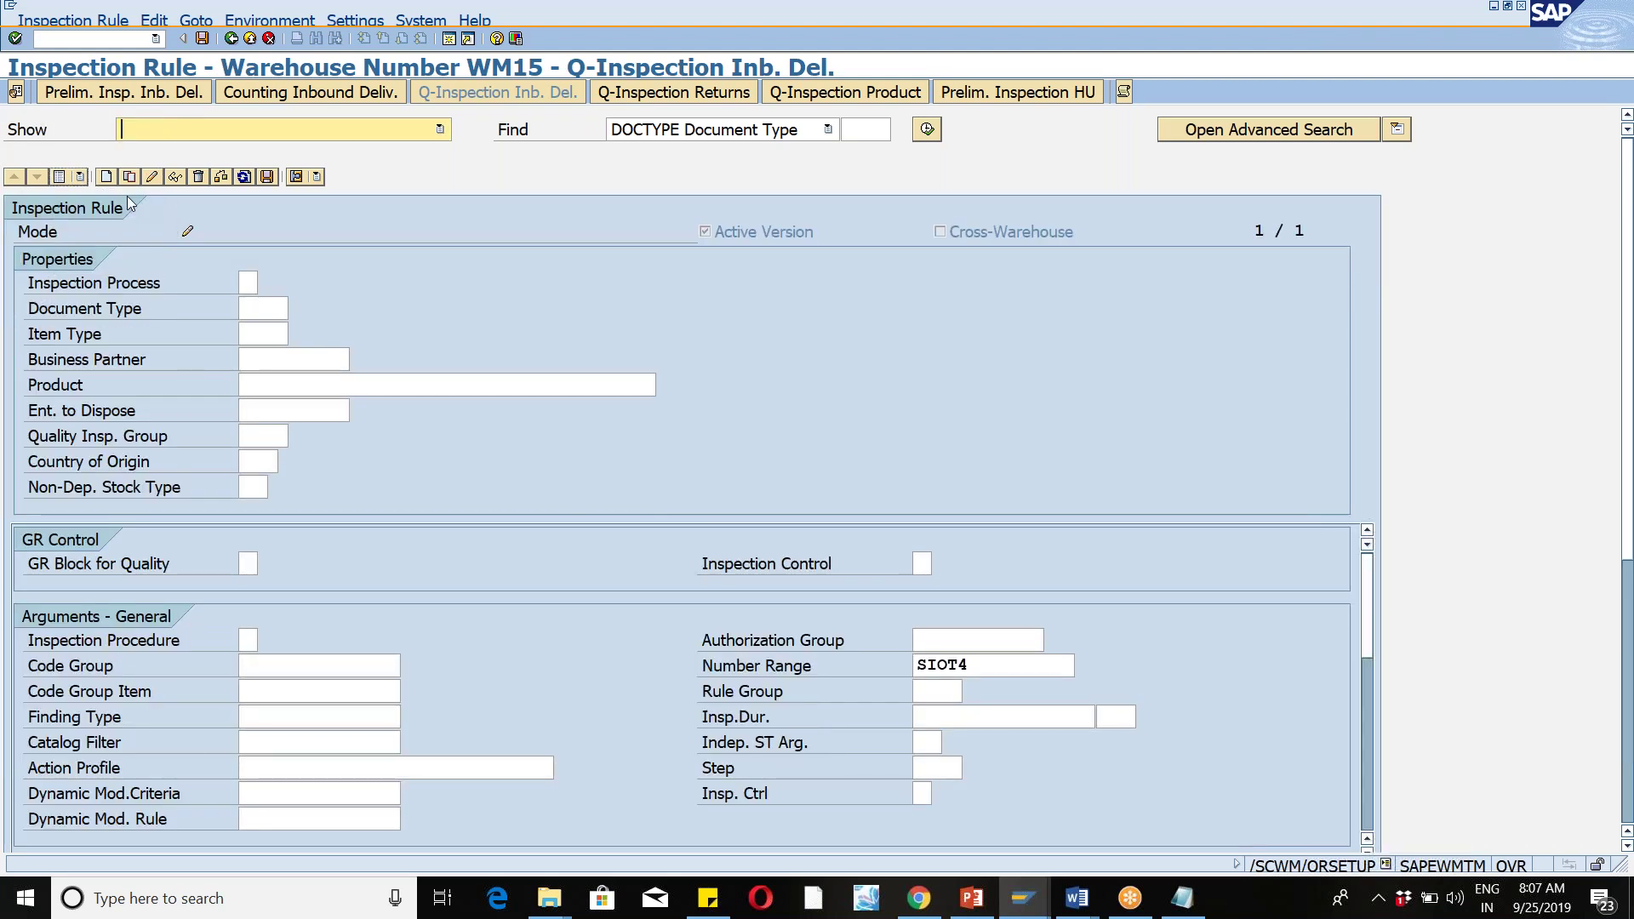
pyautogui.click(249, 285)
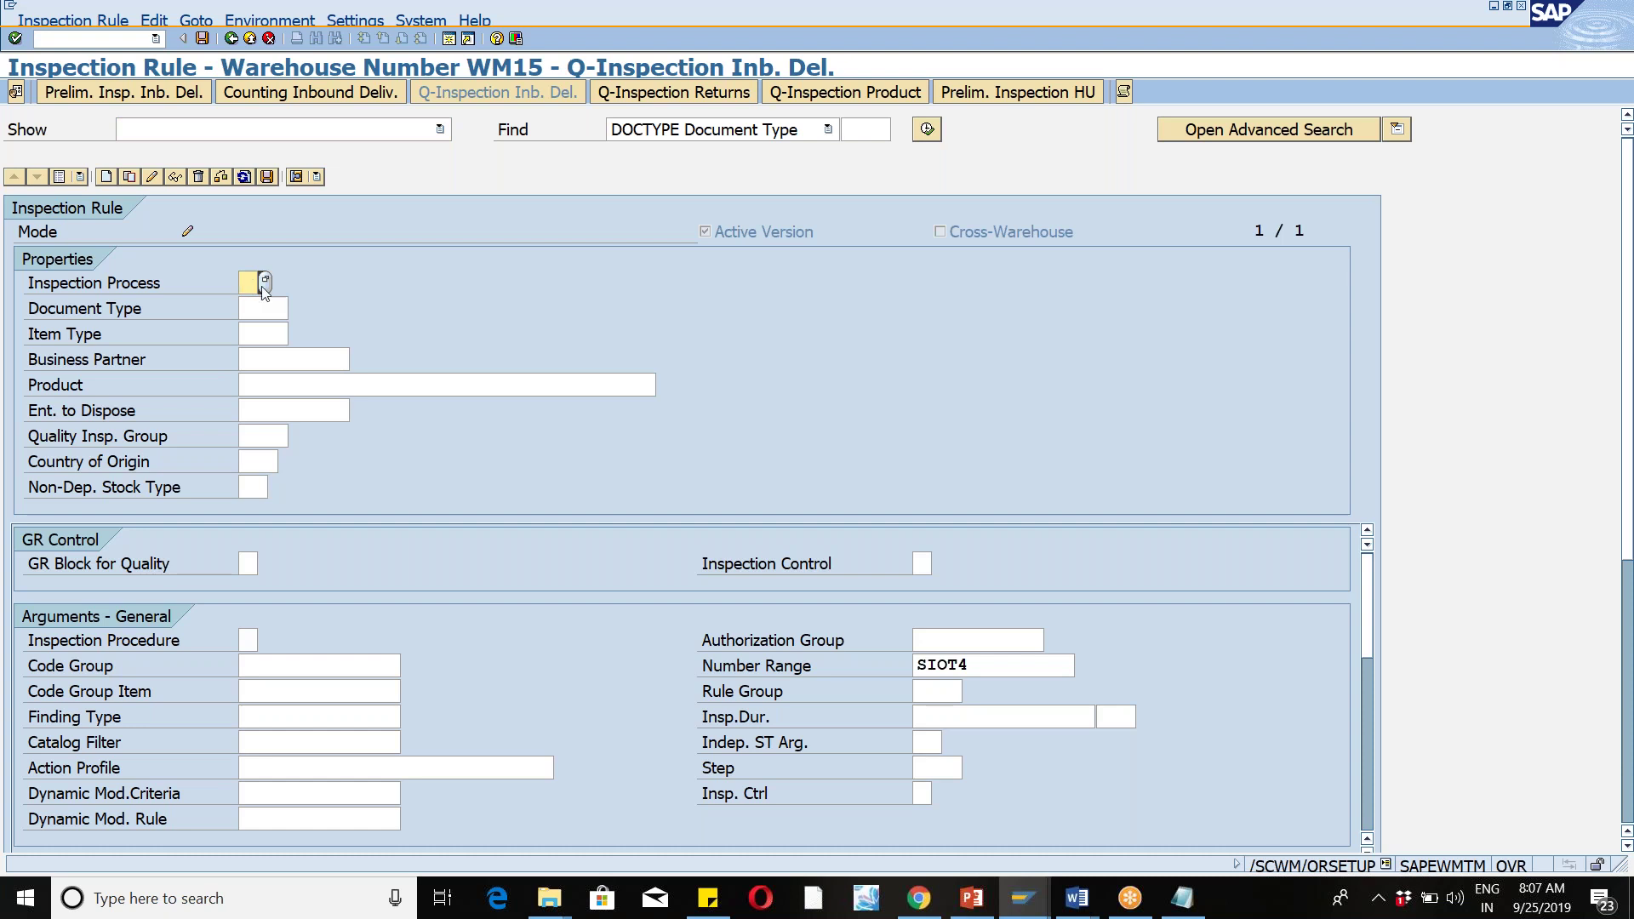
pyautogui.click(270, 282)
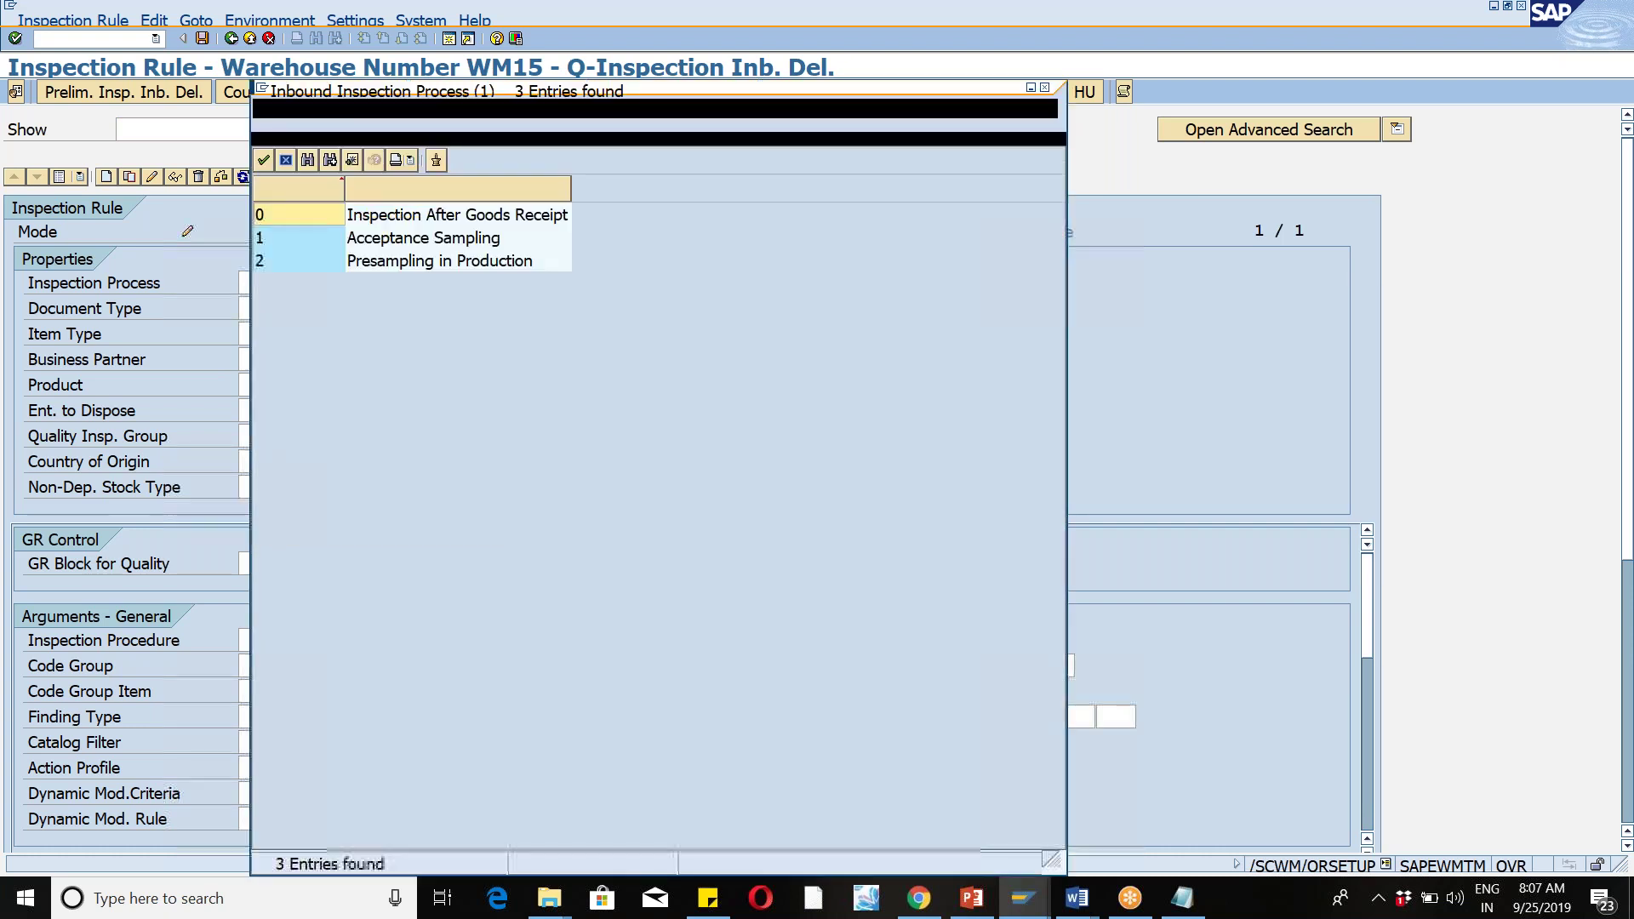
pyautogui.click(431, 225)
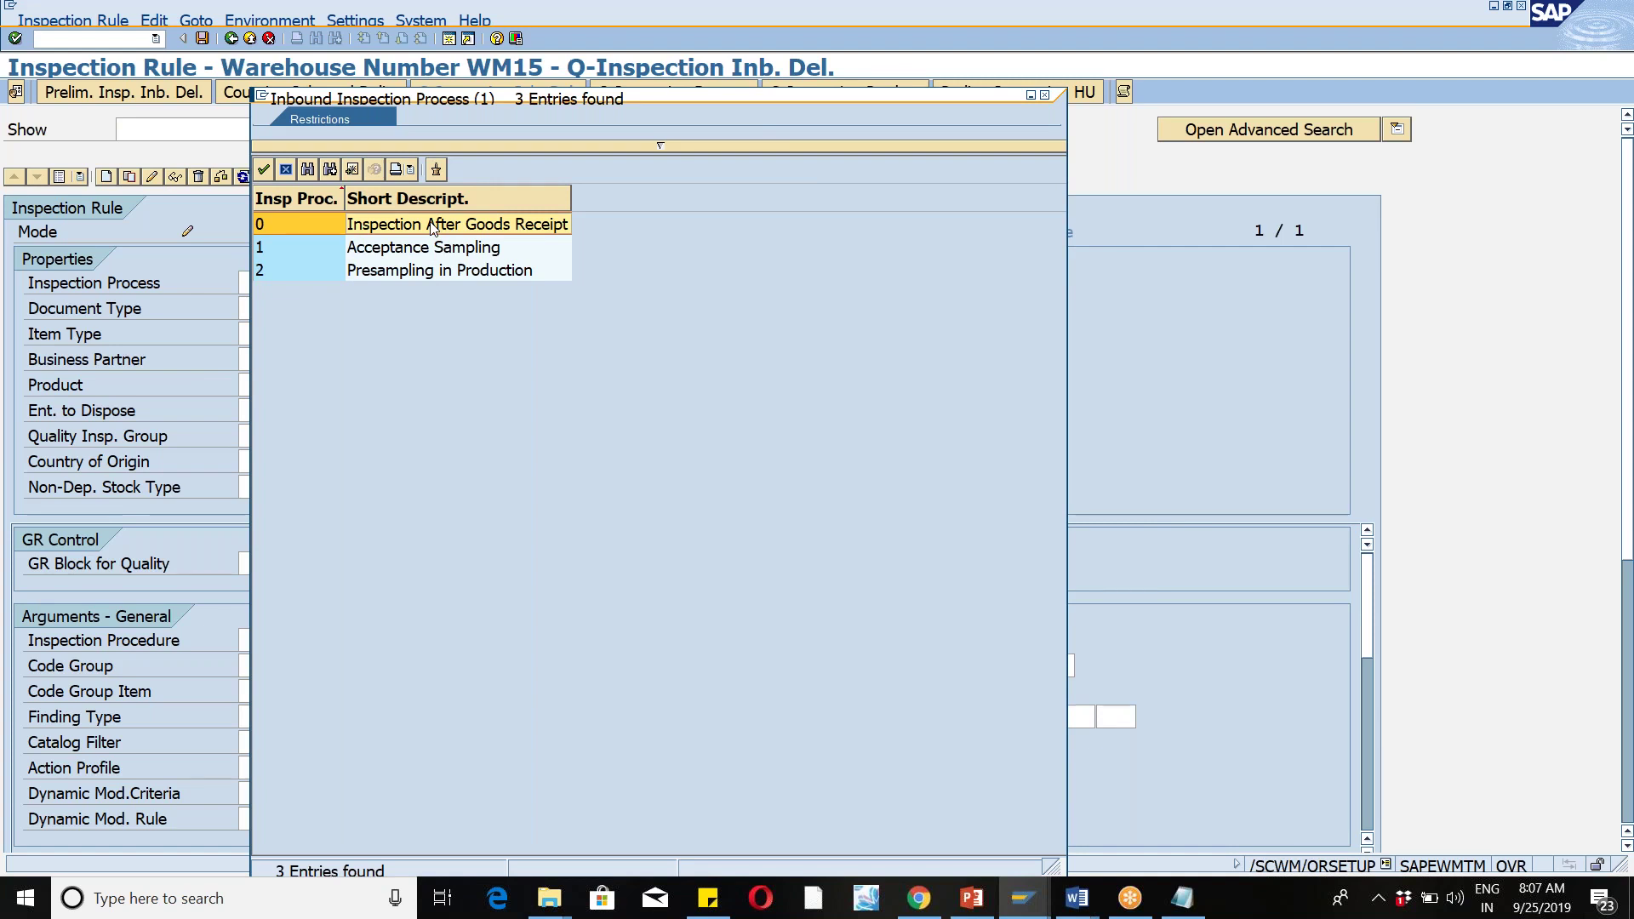
pyautogui.doubleClick(431, 225)
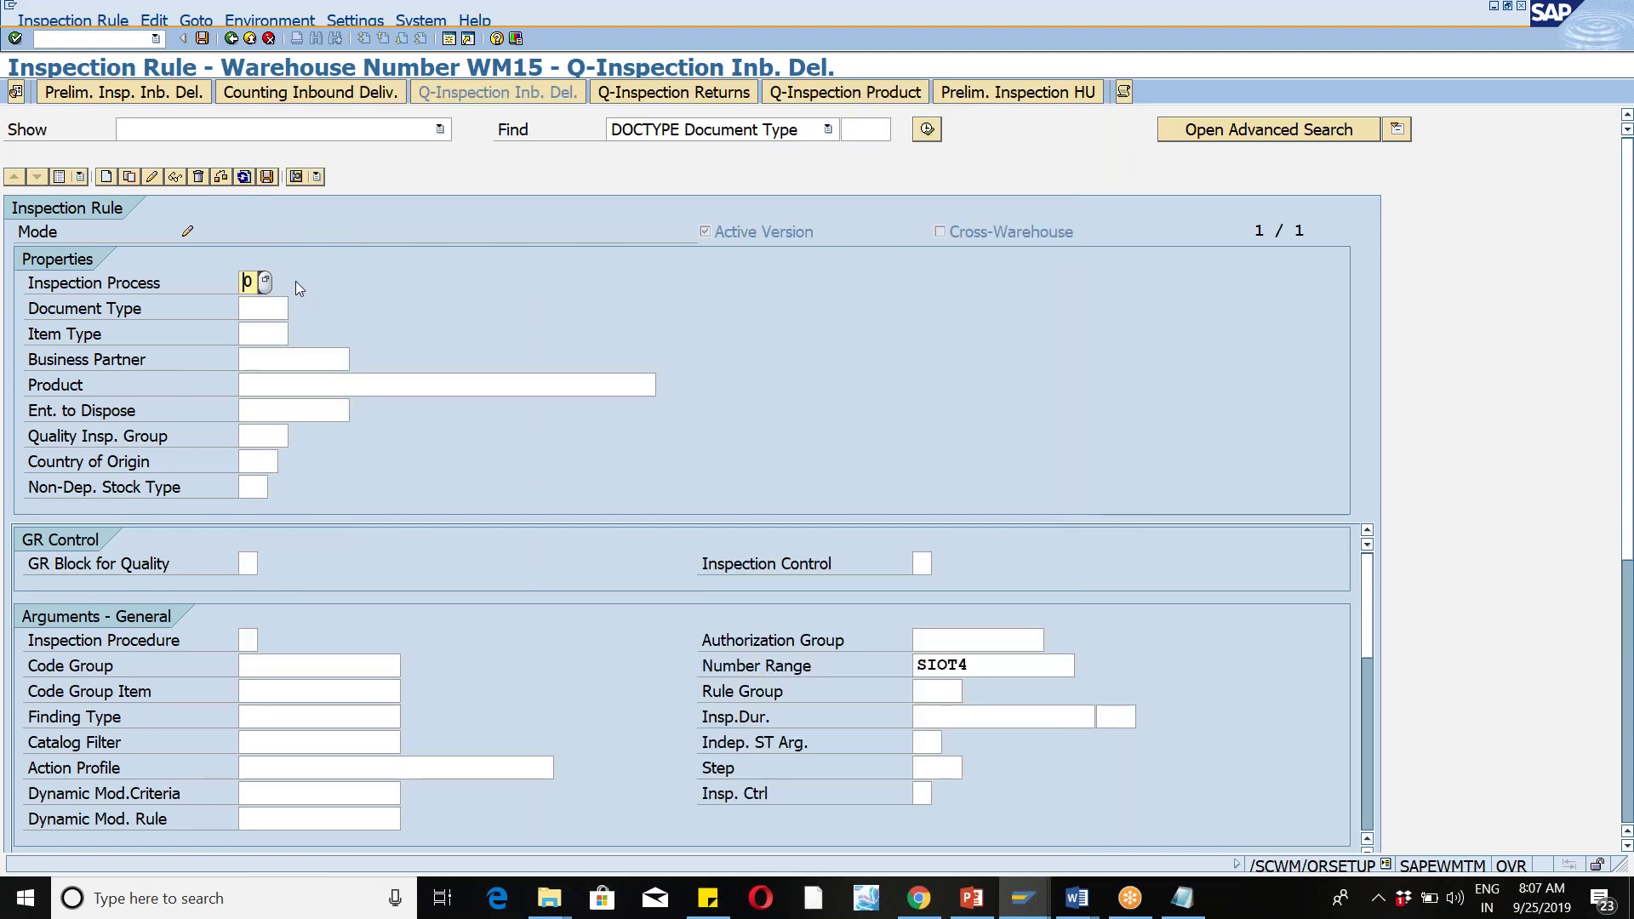
# Step: Enter document type INB, item type IDLV and product 6043 in the inspection rule's properties
pyautogui.click(265, 310)
pyautogui.click(264, 309)
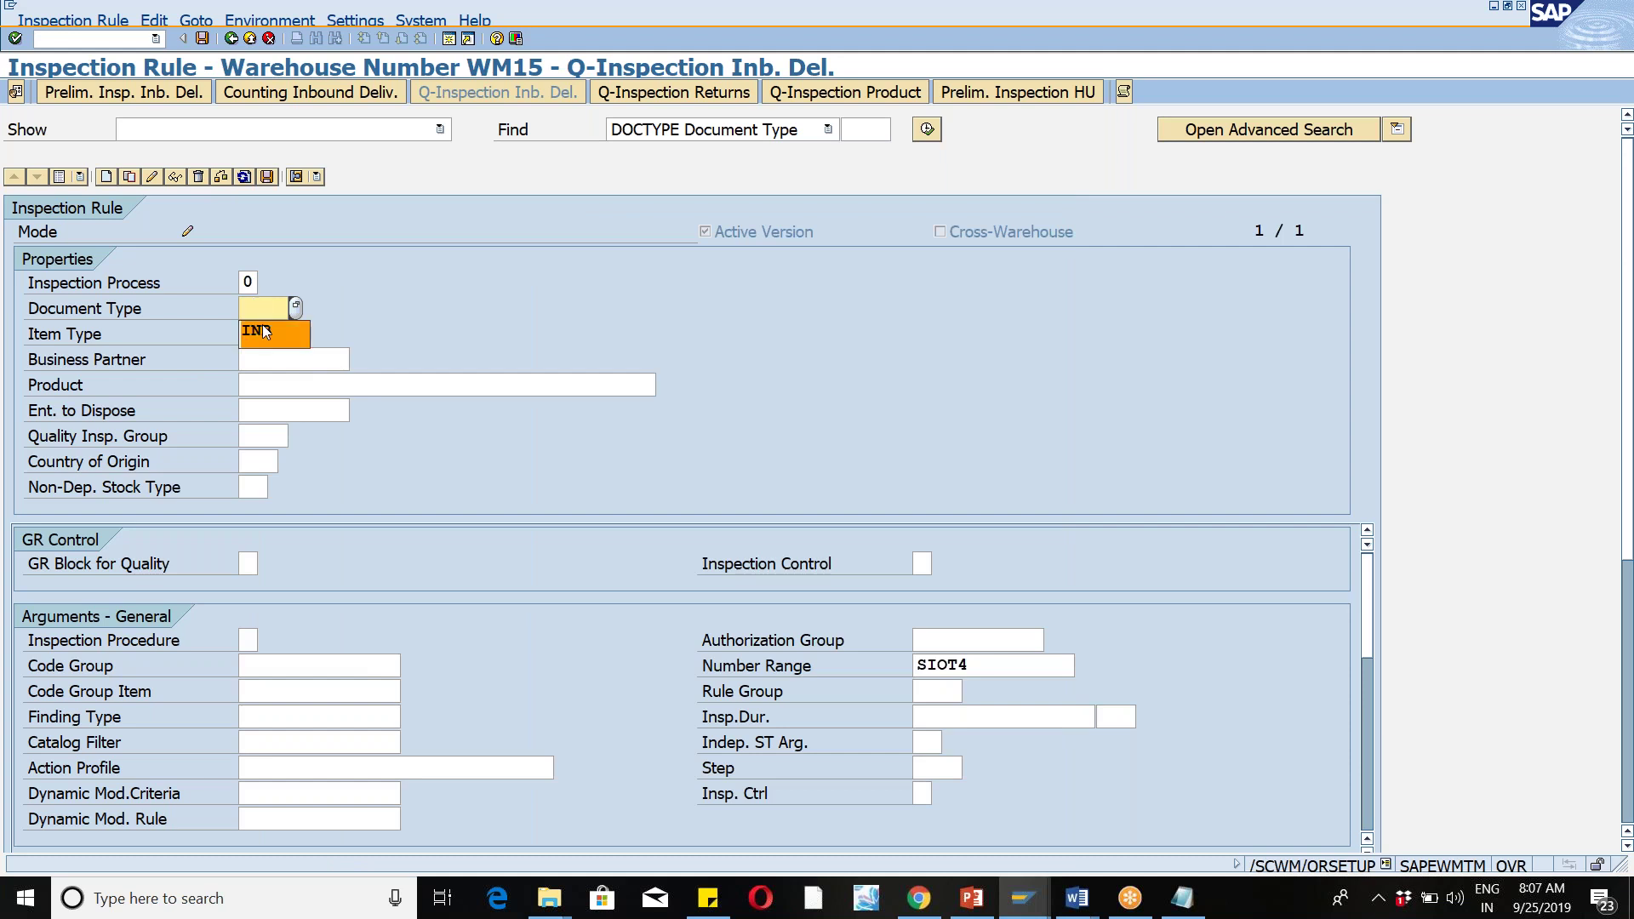
pyautogui.click(263, 333)
pyautogui.click(263, 334)
pyautogui.click(265, 358)
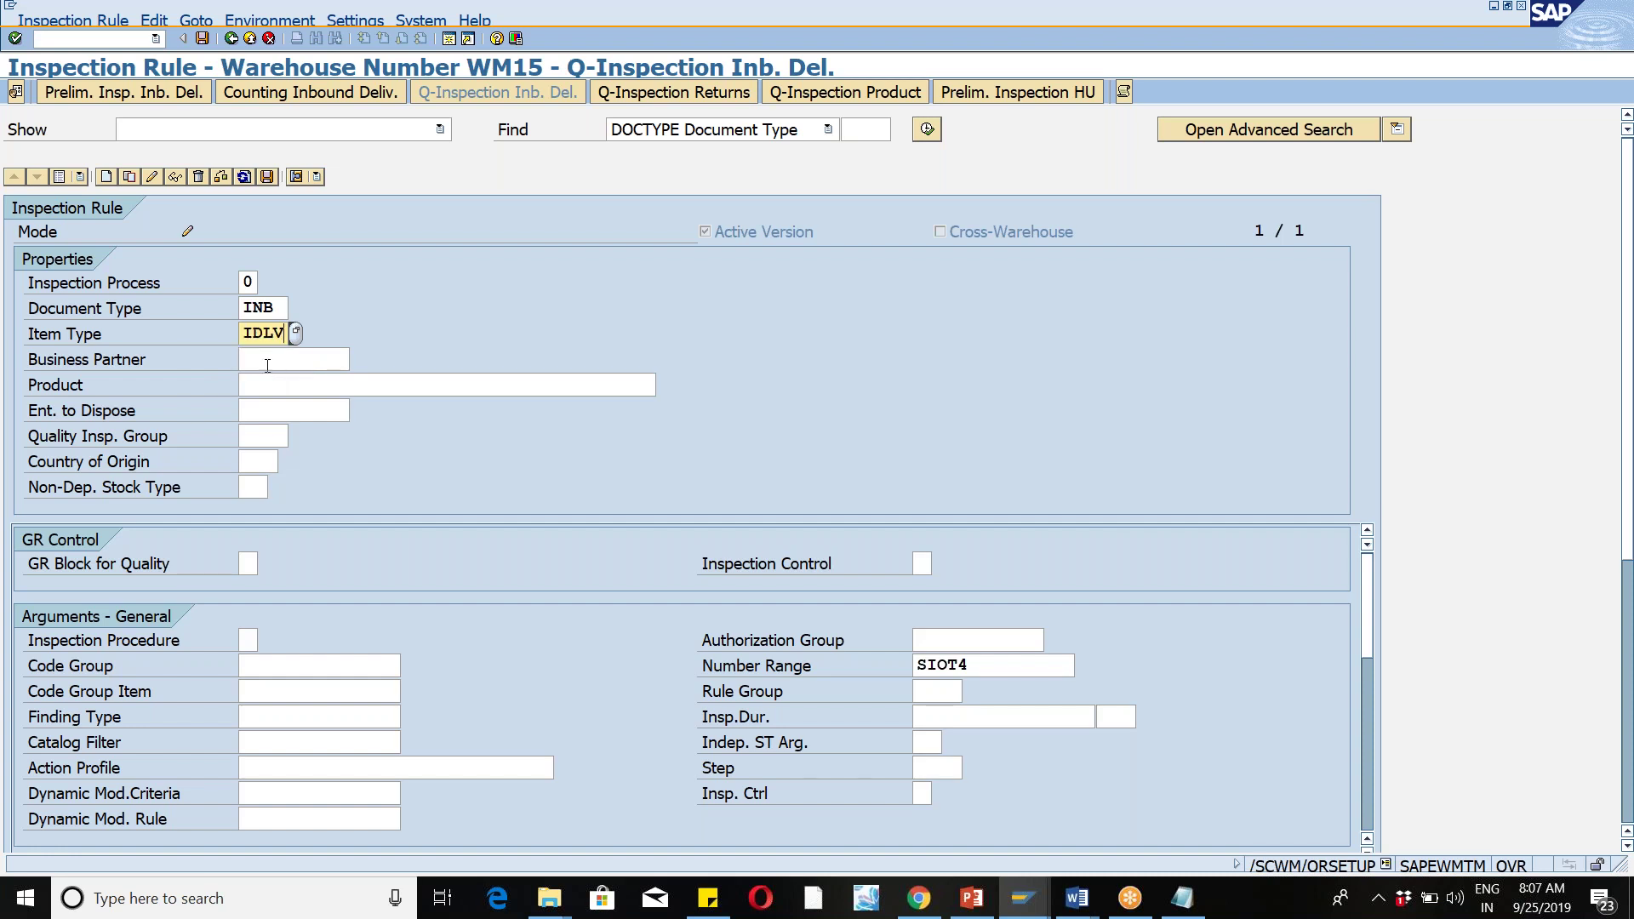
pyautogui.click(267, 365)
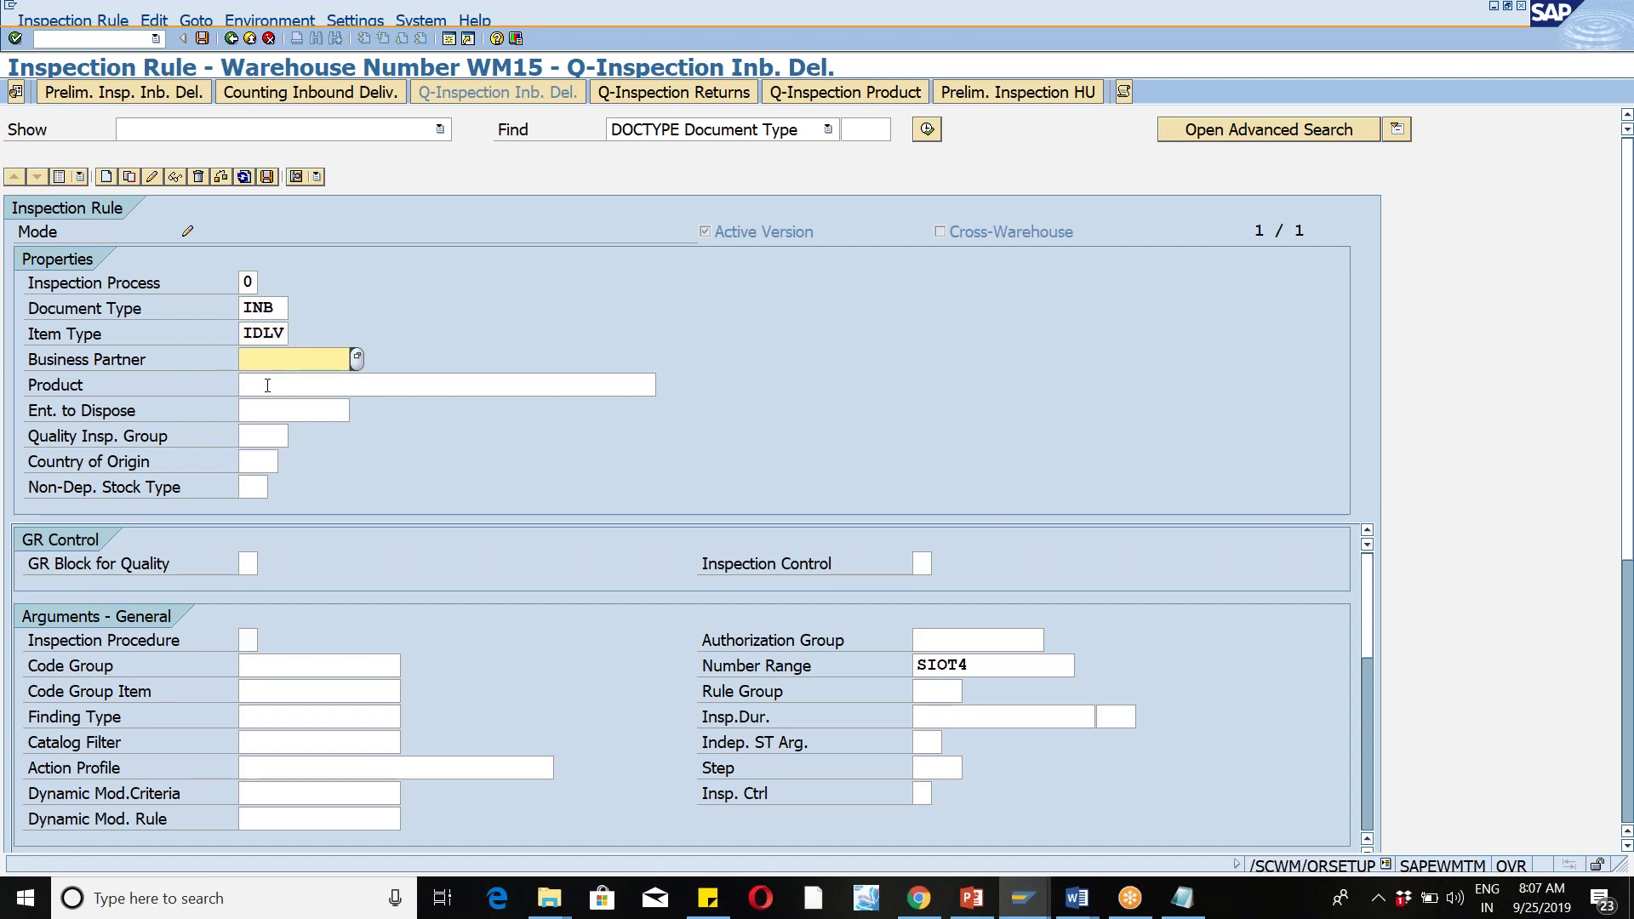
pyautogui.click(267, 385)
pyautogui.write('6')
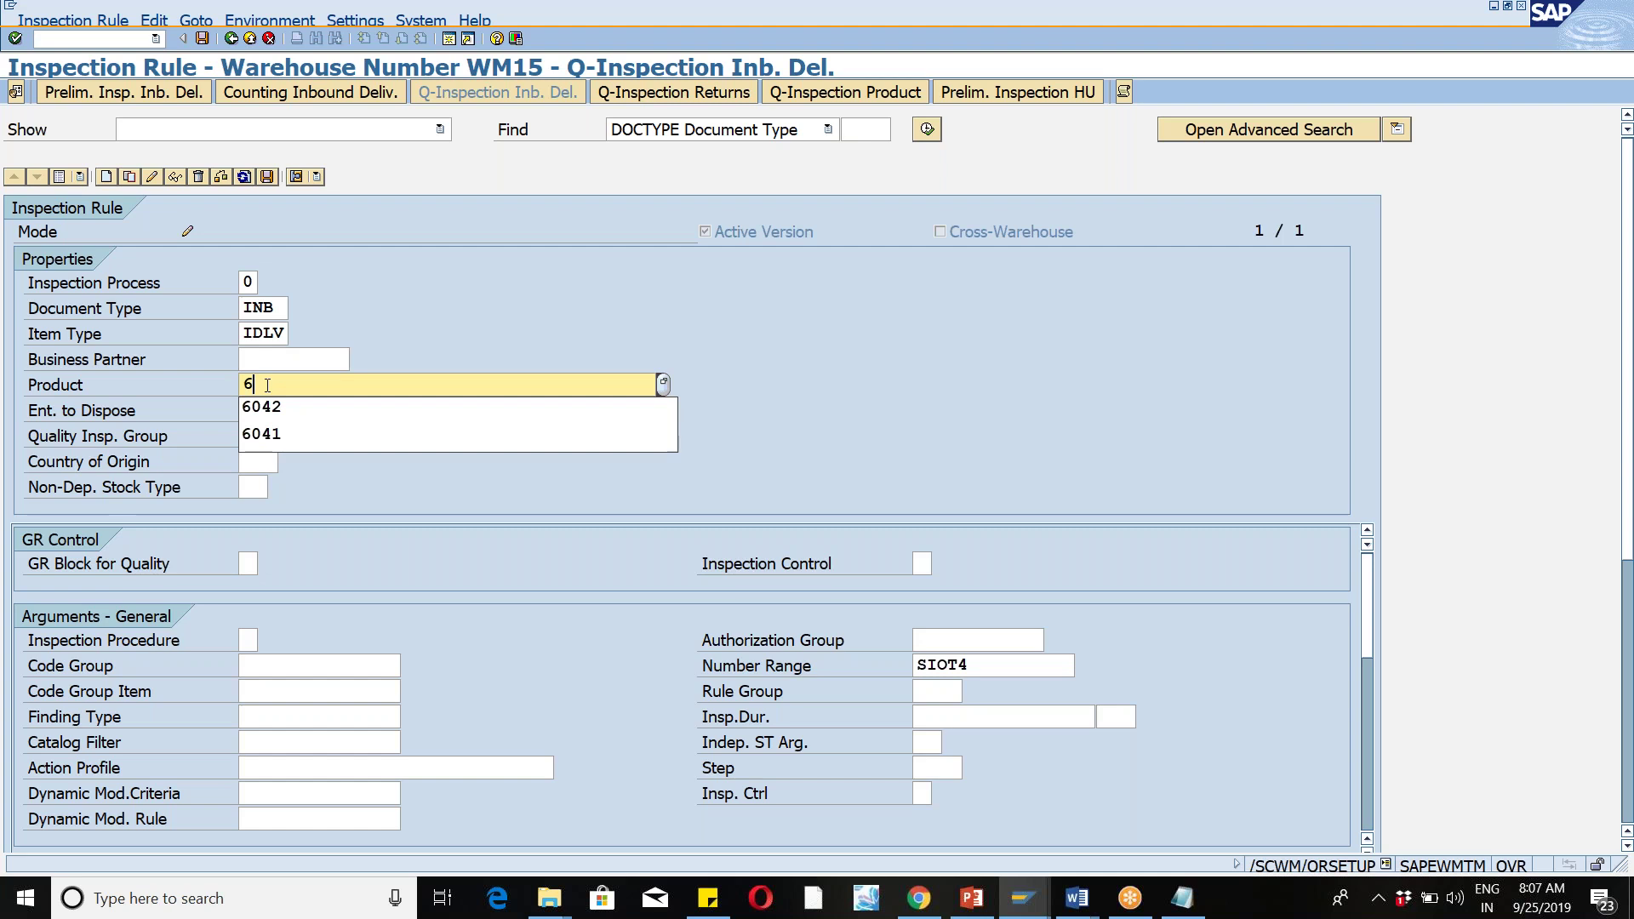
pyautogui.write('043')
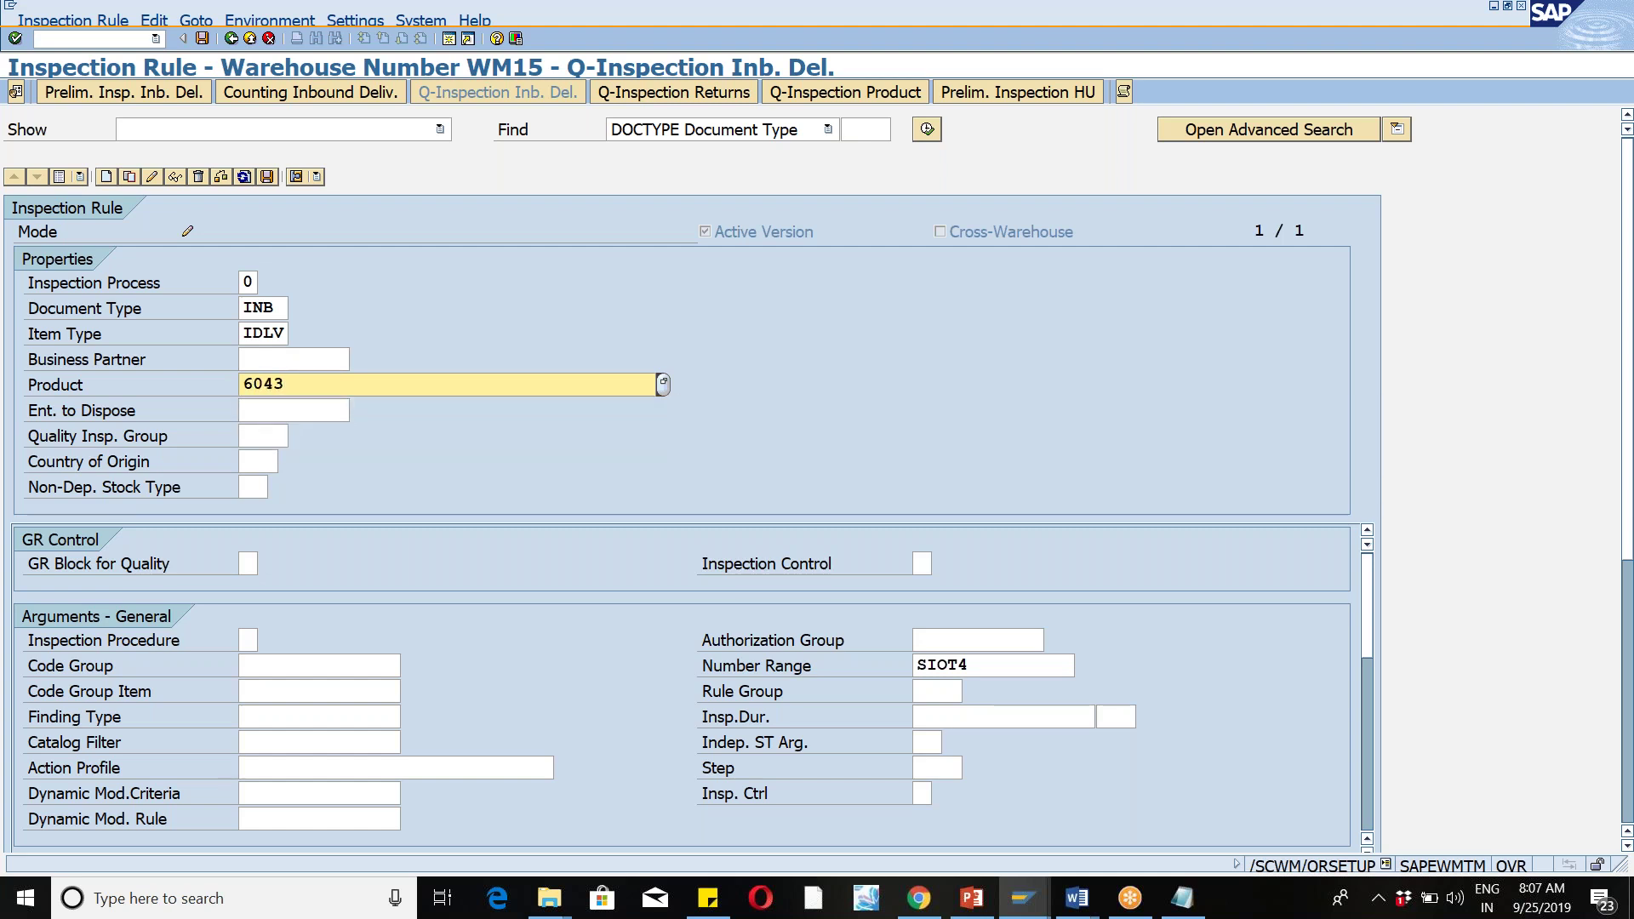
# Step: Set the rule's party entitled to dispose to PLSR01 and its quality inspection group to QINS
pyautogui.click(273, 416)
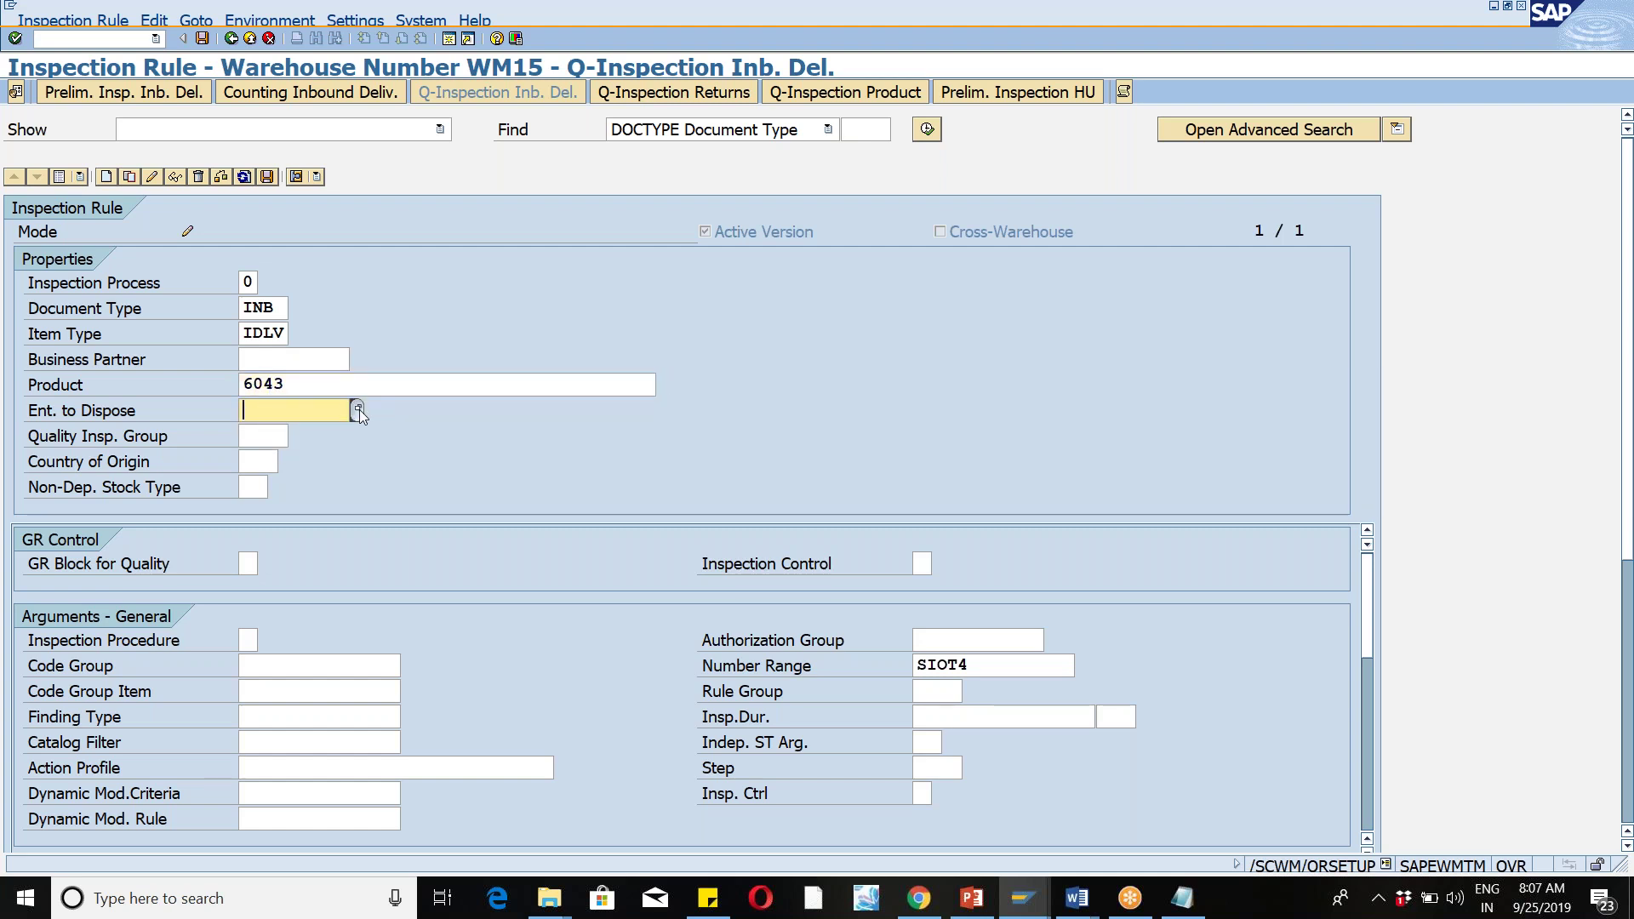
pyautogui.press('Return')
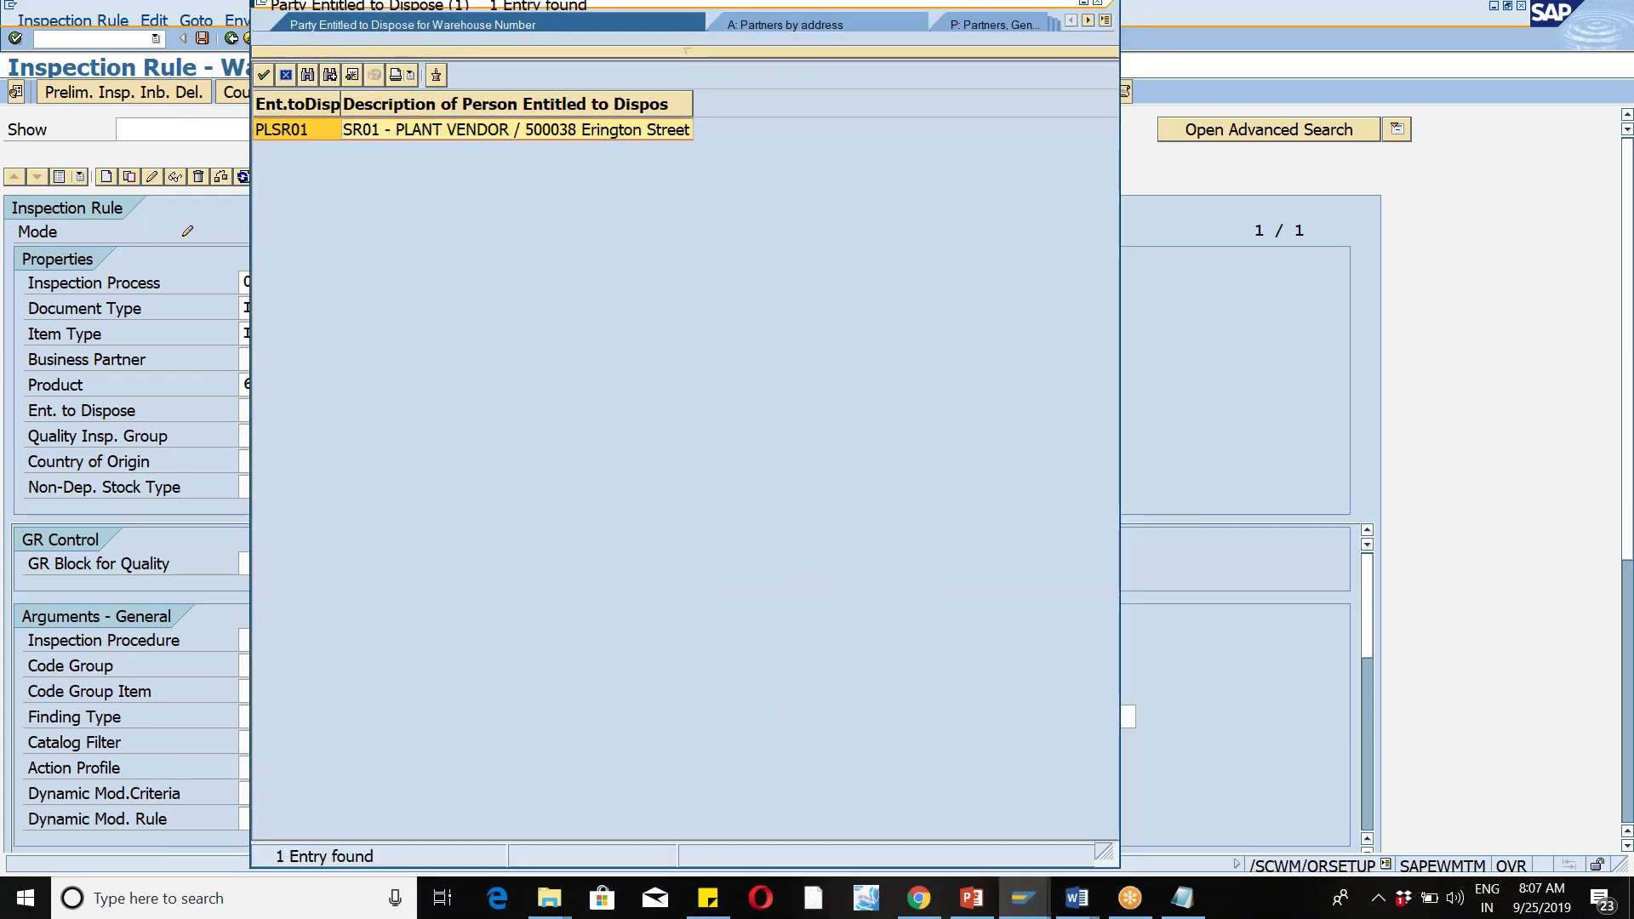
pyautogui.doubleClick(402, 132)
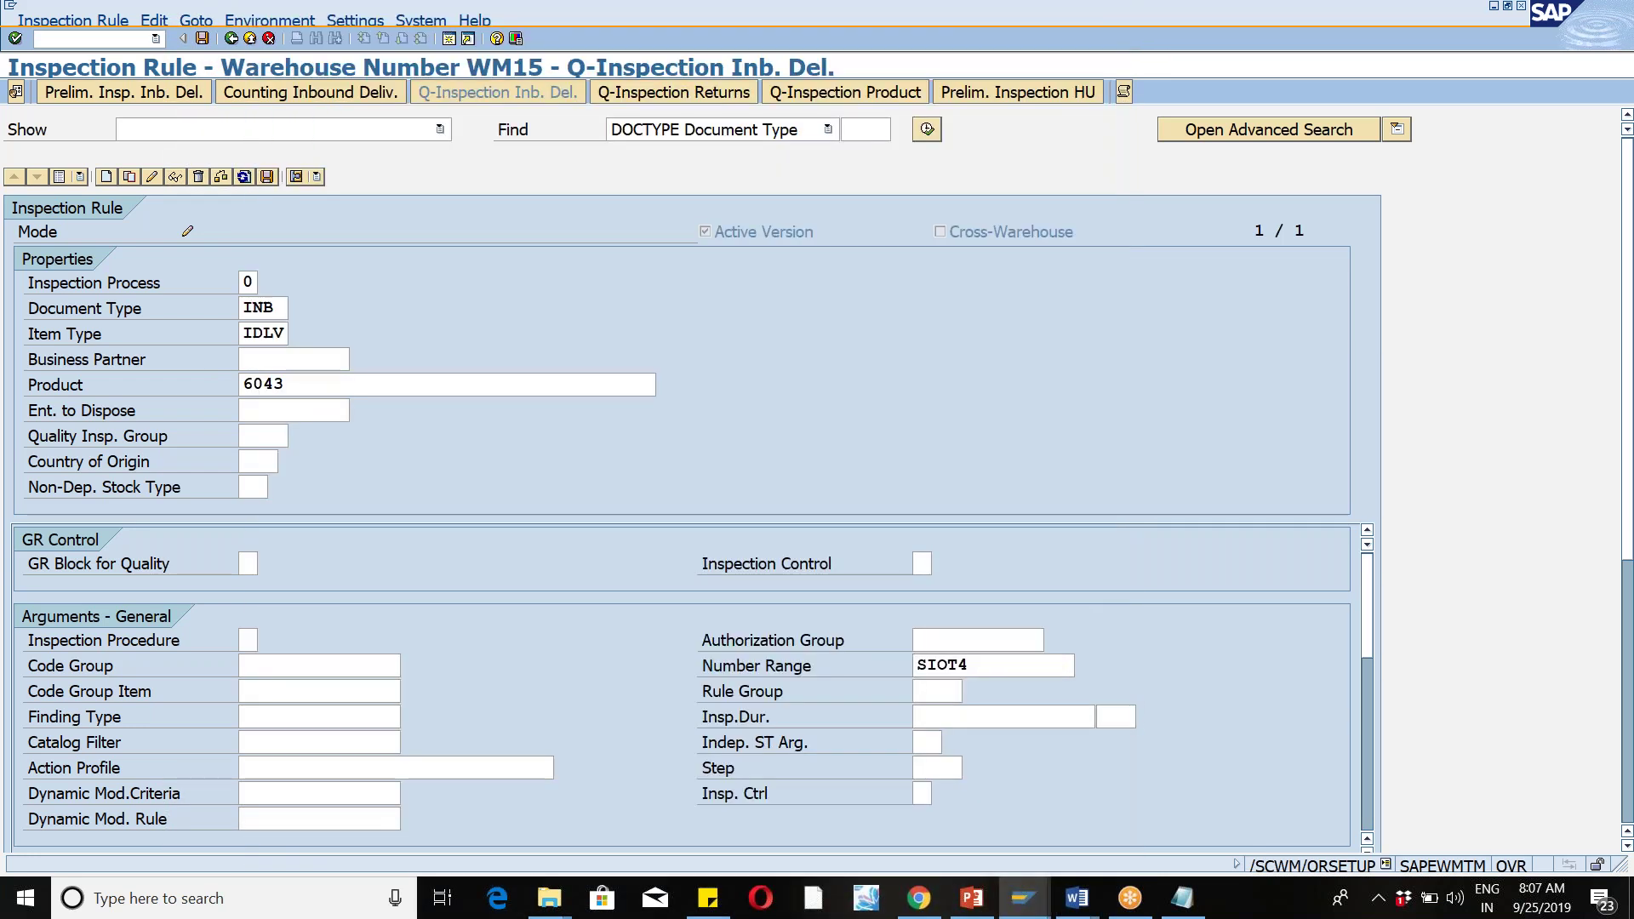
pyautogui.click(271, 434)
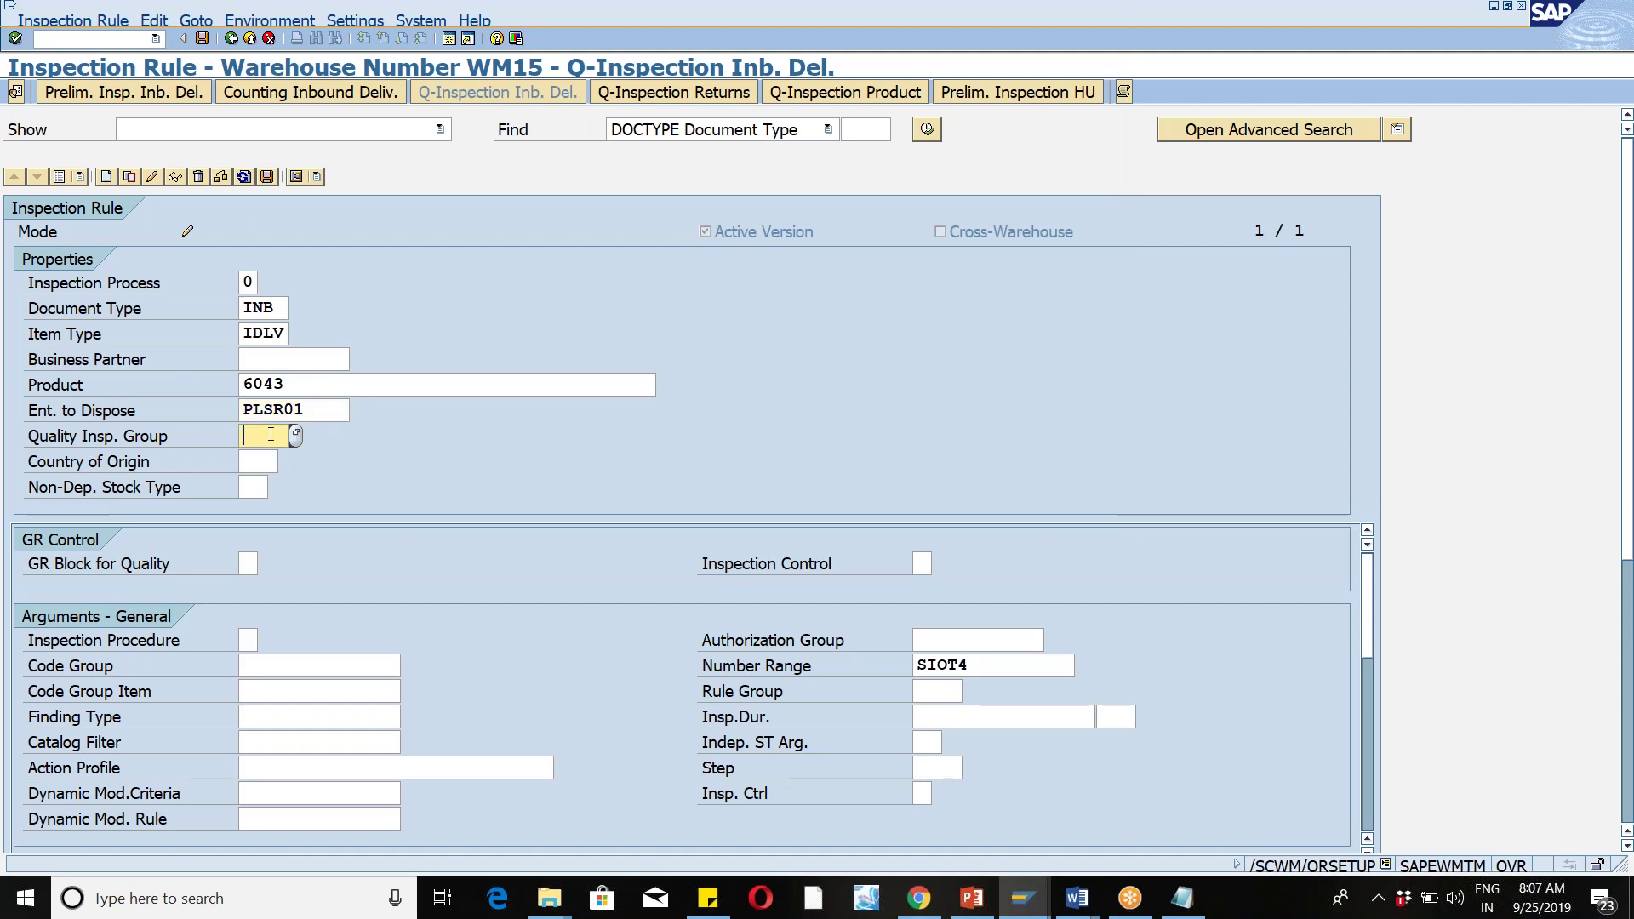
pyautogui.write('QINS')
# Step: Set the rule's inspection procedure to C, 100% Inspection
pyautogui.click(249, 641)
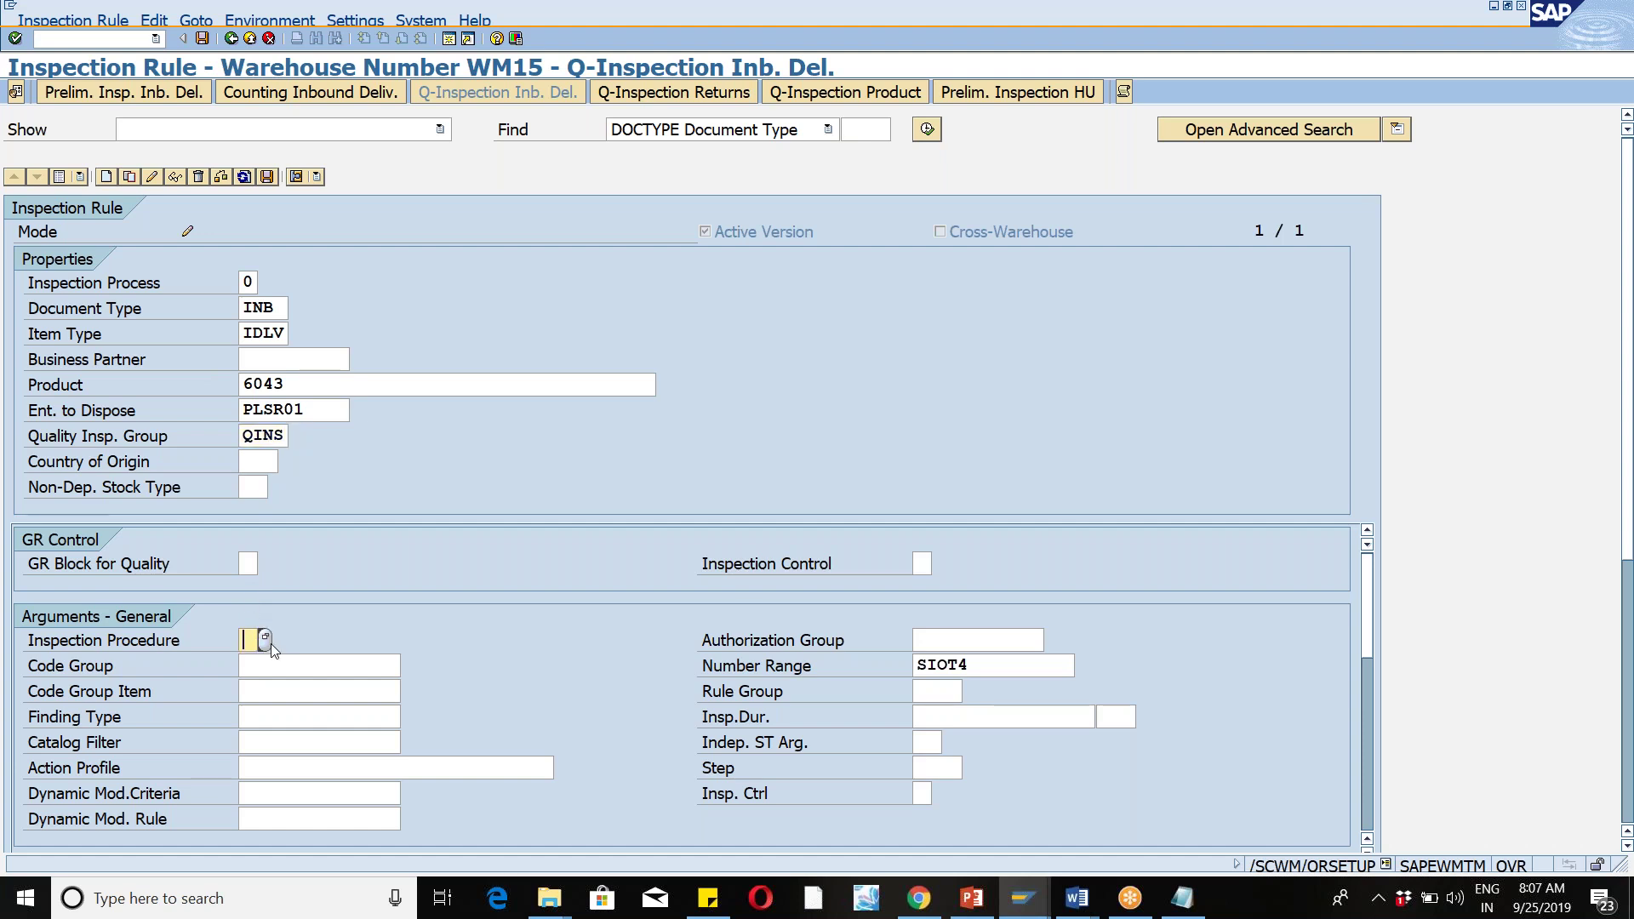
pyautogui.click(264, 639)
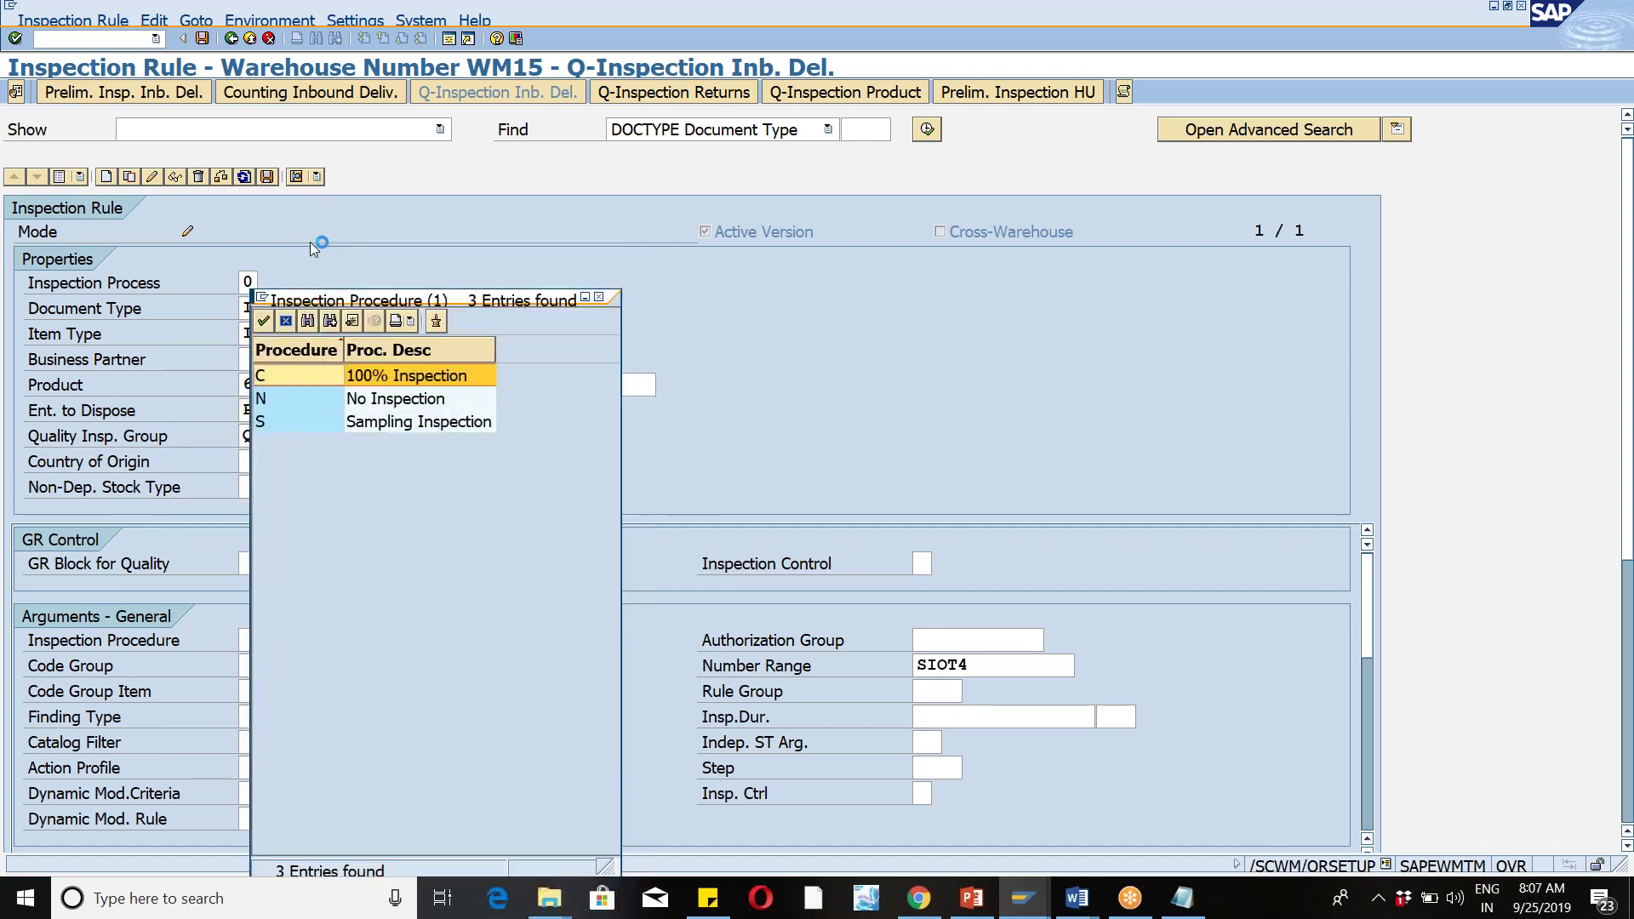
pyautogui.click(375, 382)
pyautogui.doubleClick(374, 383)
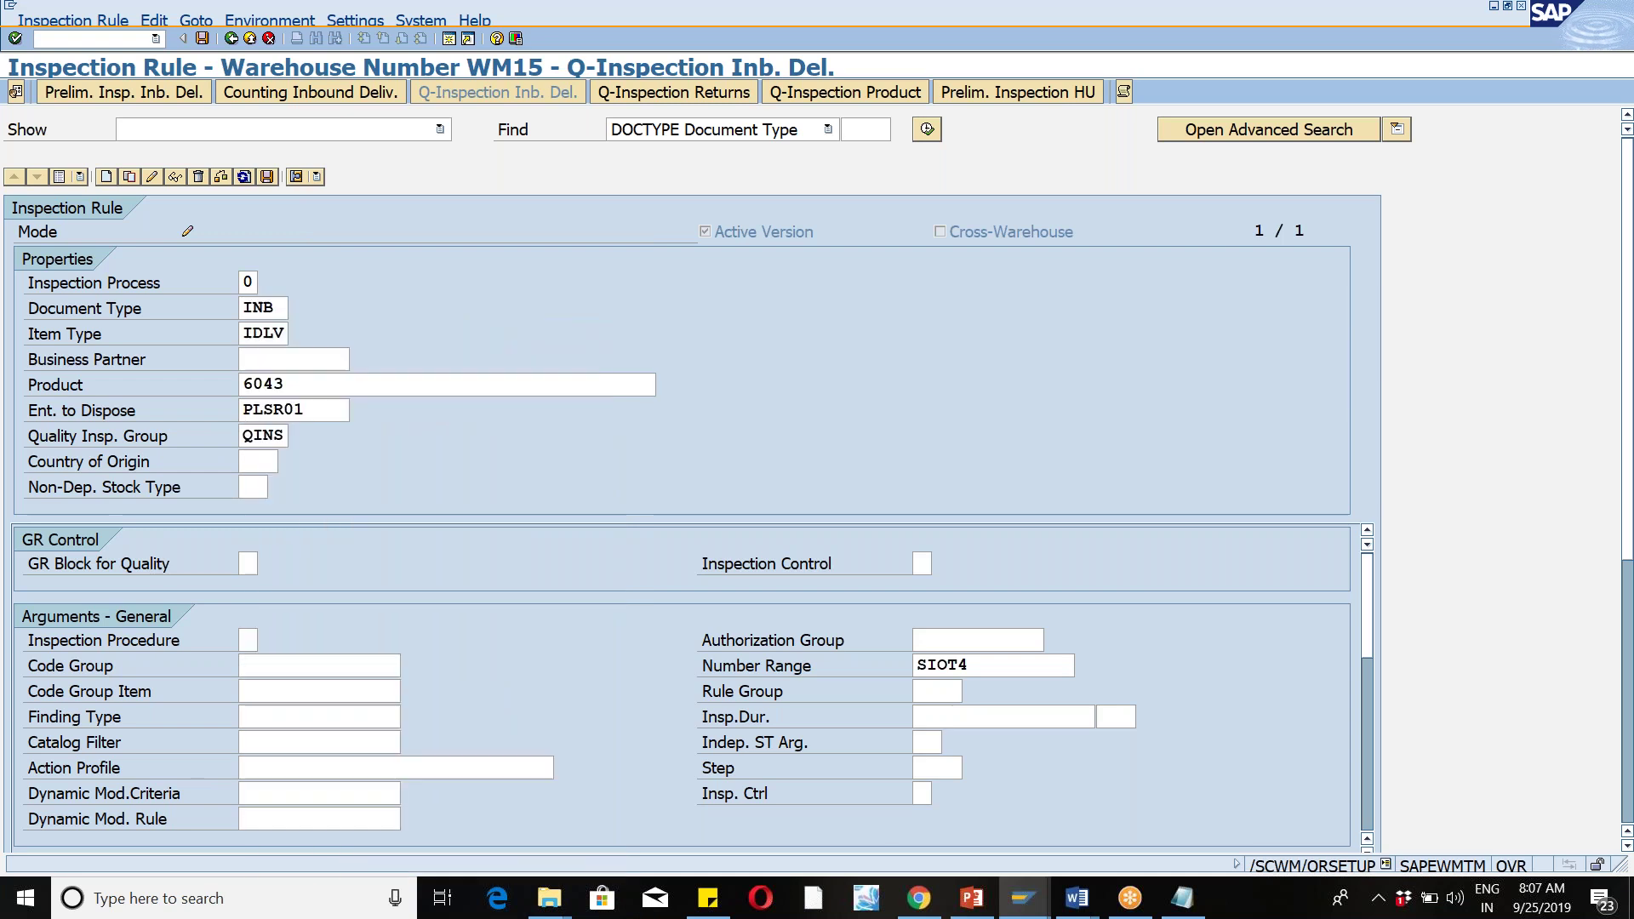
# Step: Assign S_0, Decisions Without Weighting, as both the code group and the code group item
pyautogui.click(326, 668)
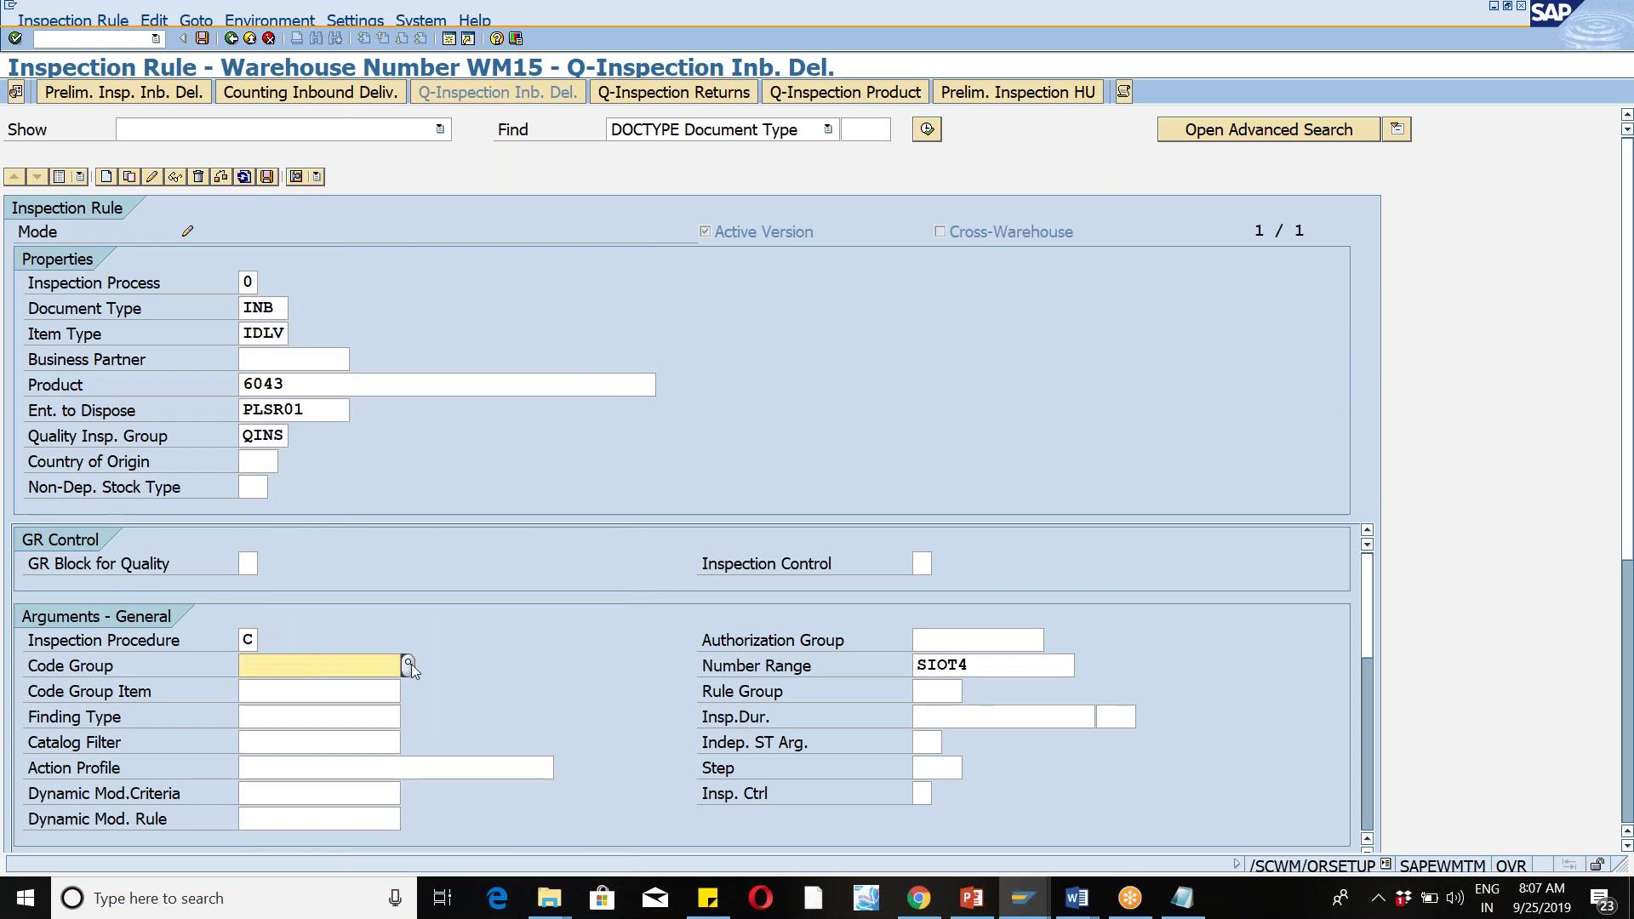
pyautogui.click(410, 665)
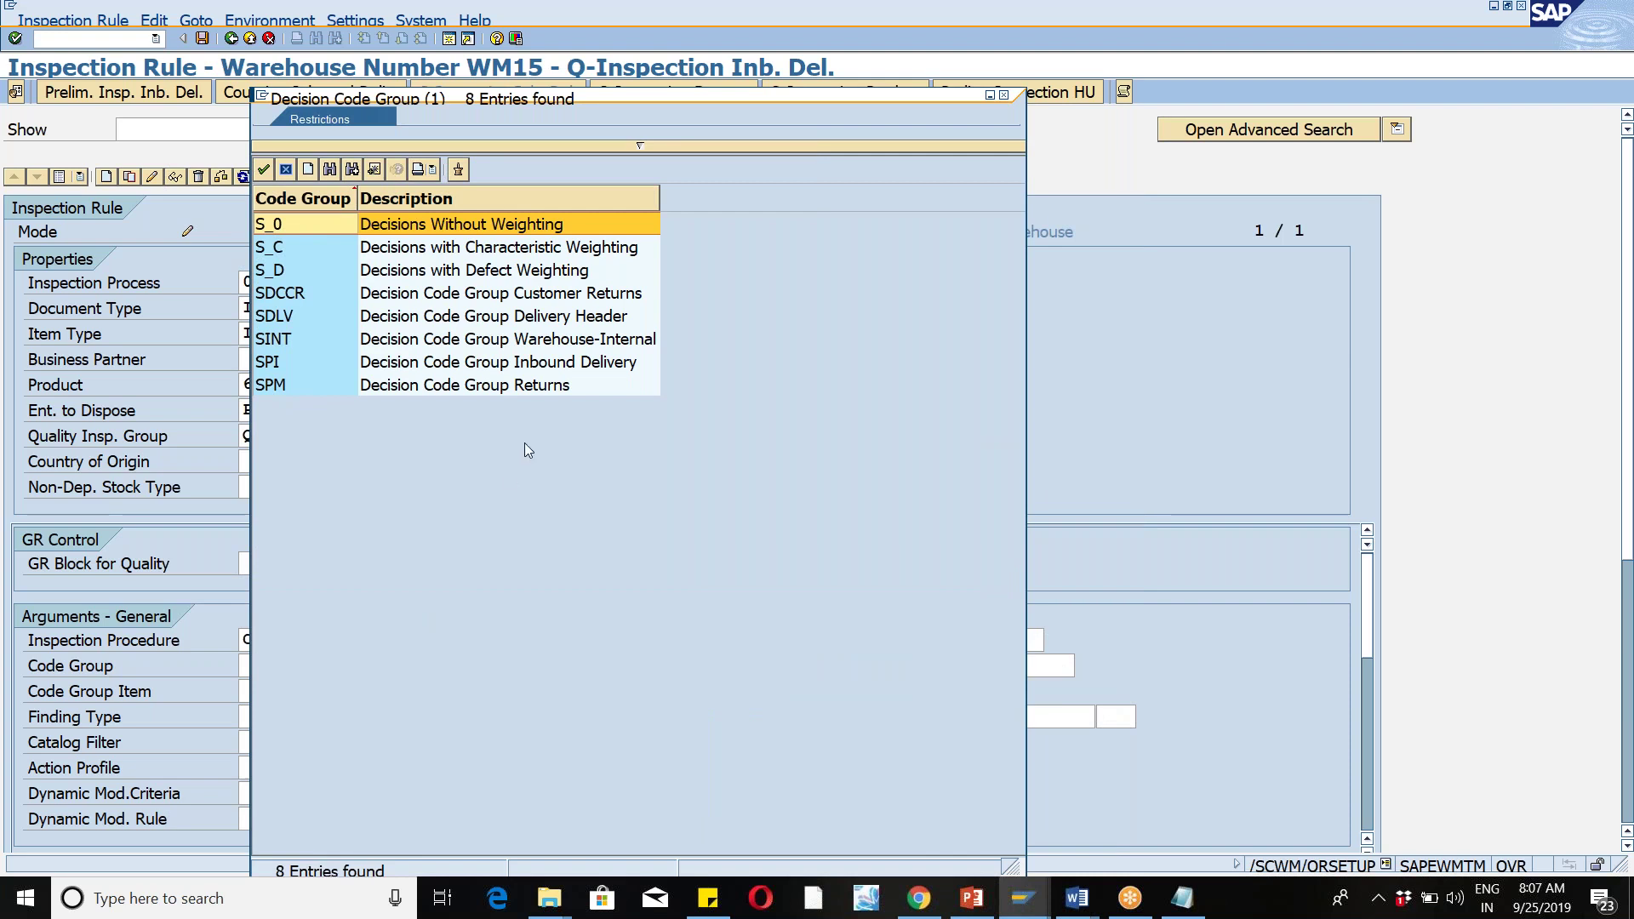
pyautogui.click(536, 226)
pyautogui.doubleClick(536, 226)
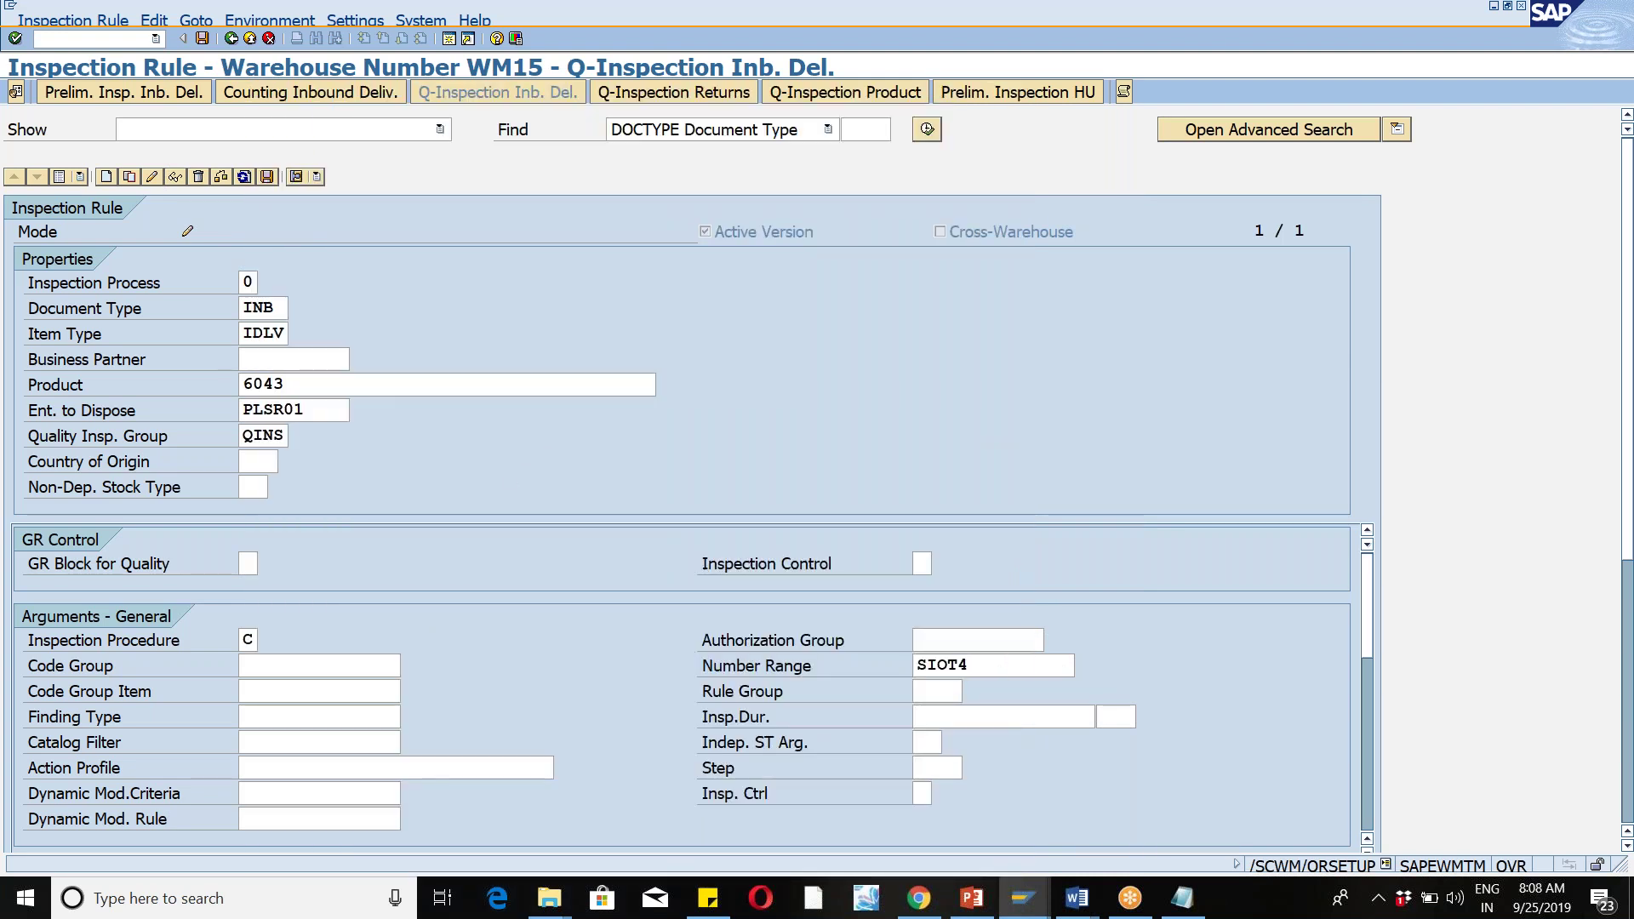
pyautogui.click(283, 690)
pyautogui.click(407, 689)
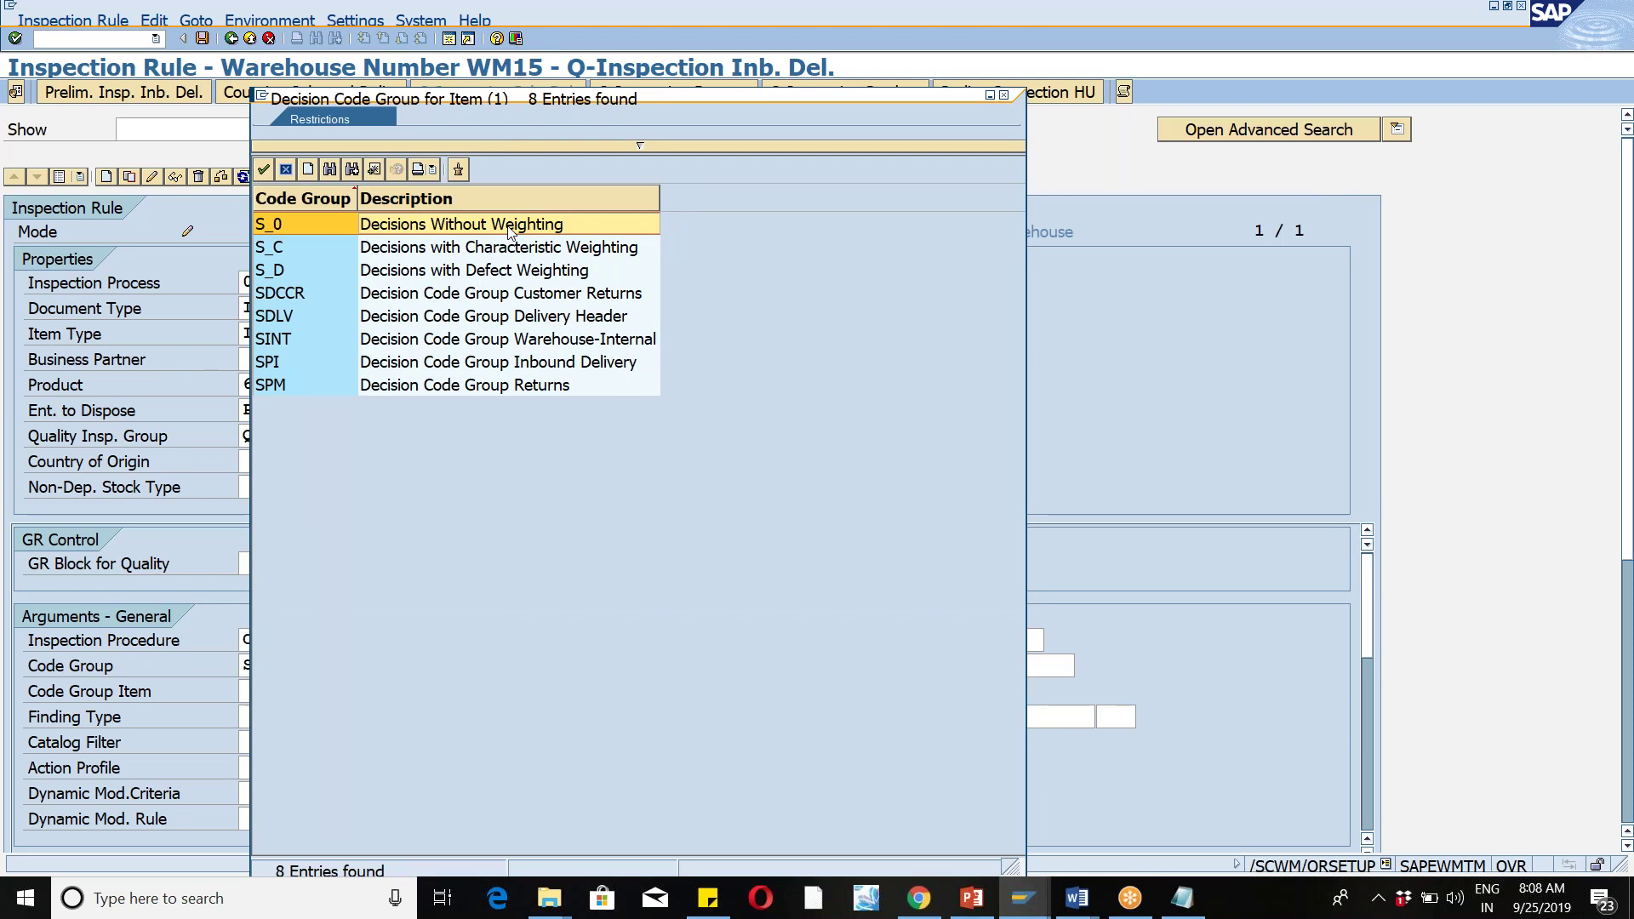
pyautogui.doubleClick(510, 225)
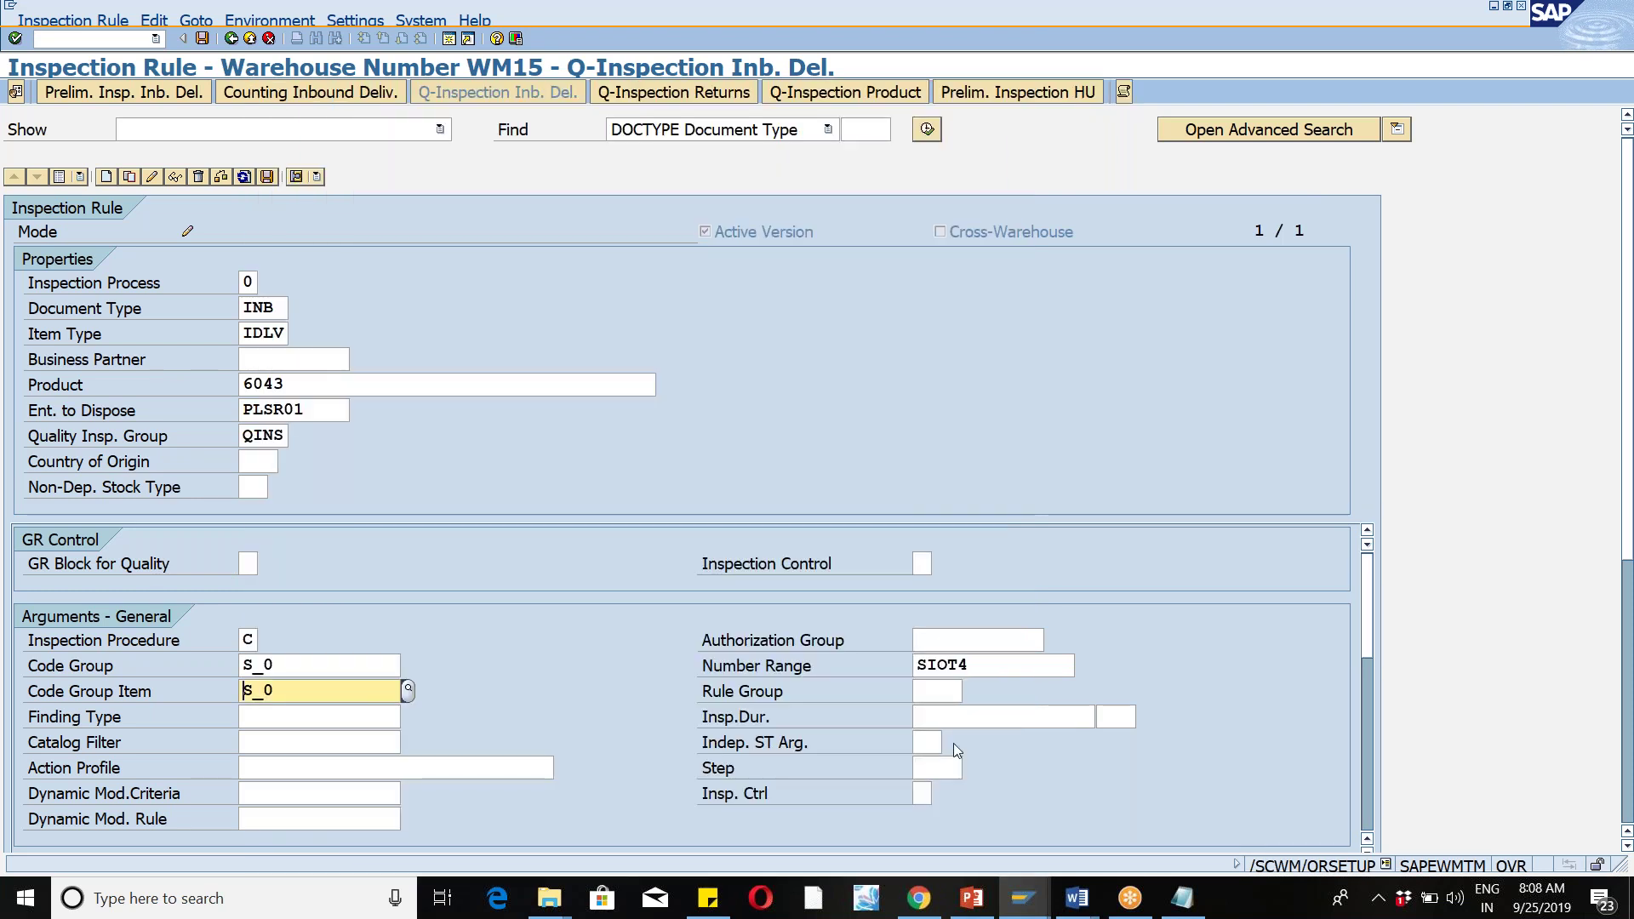
# Step: Set the rule's step to QIS and its independent stock type argument to QQ
pyautogui.click(972, 672)
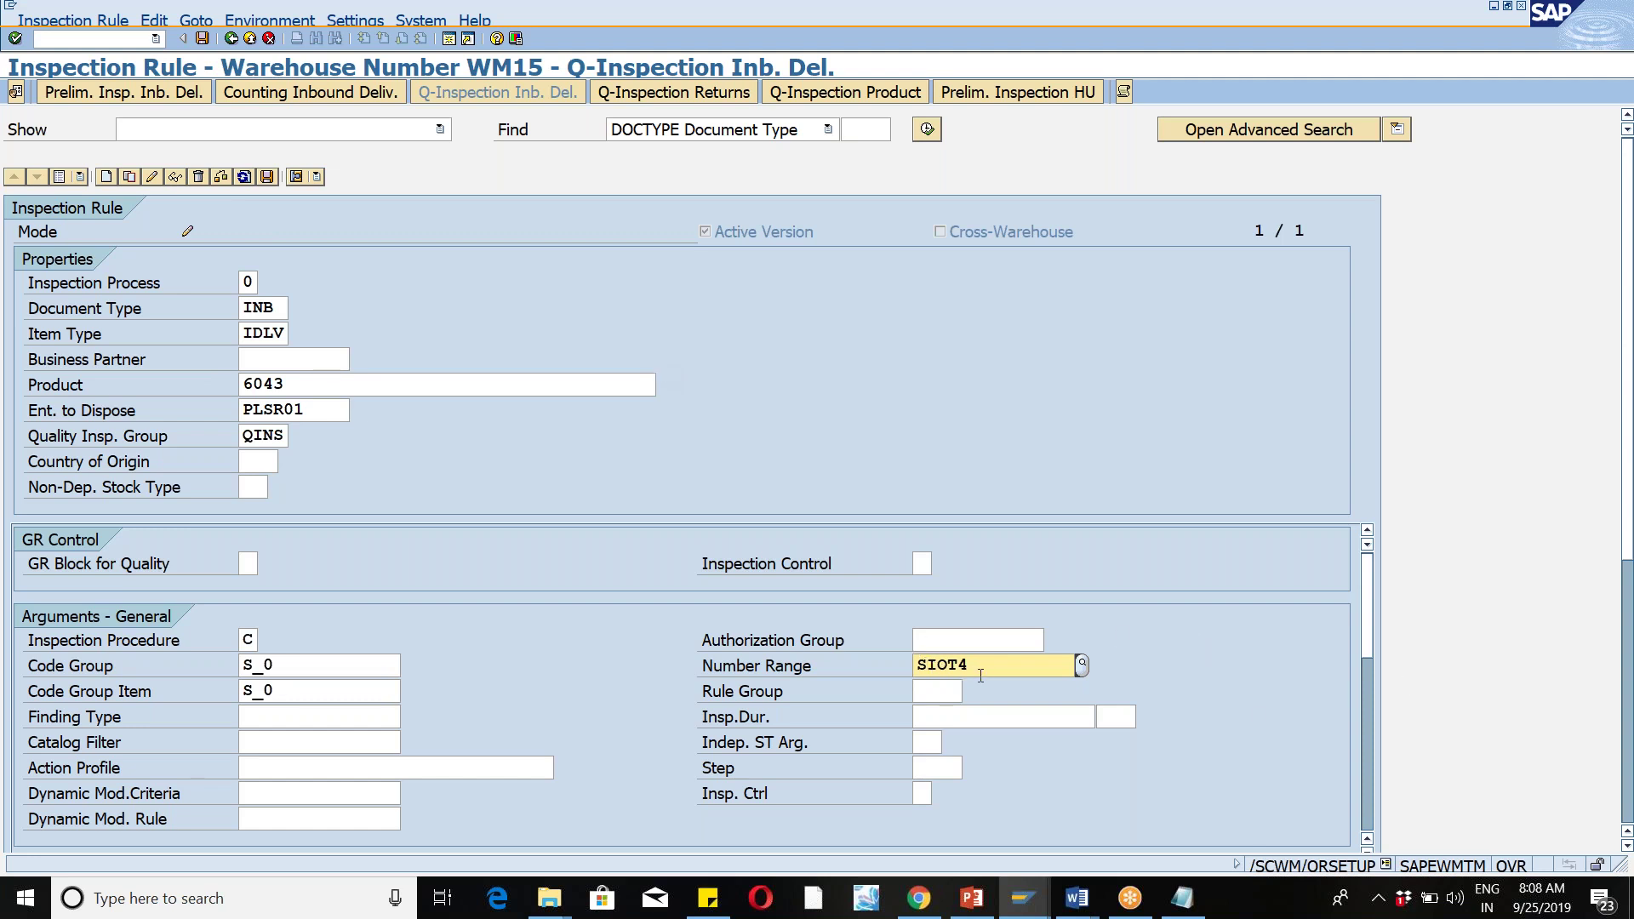
pyautogui.click(936, 770)
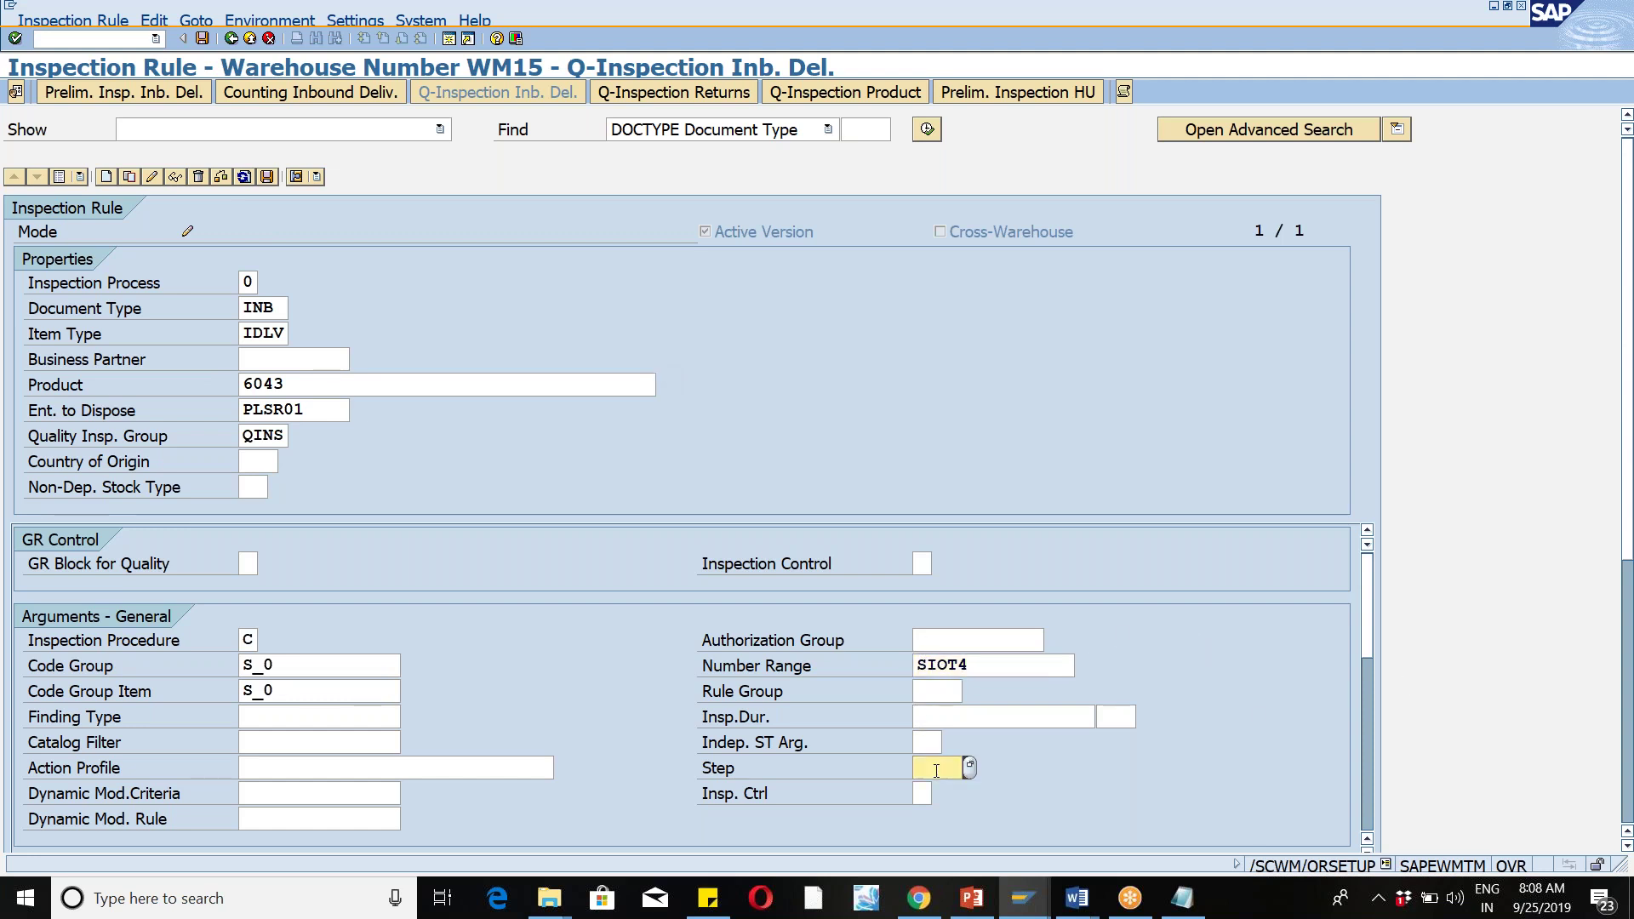
pyautogui.write('QIS')
pyautogui.click(922, 799)
pyautogui.click(929, 743)
pyautogui.doubleClick(930, 769)
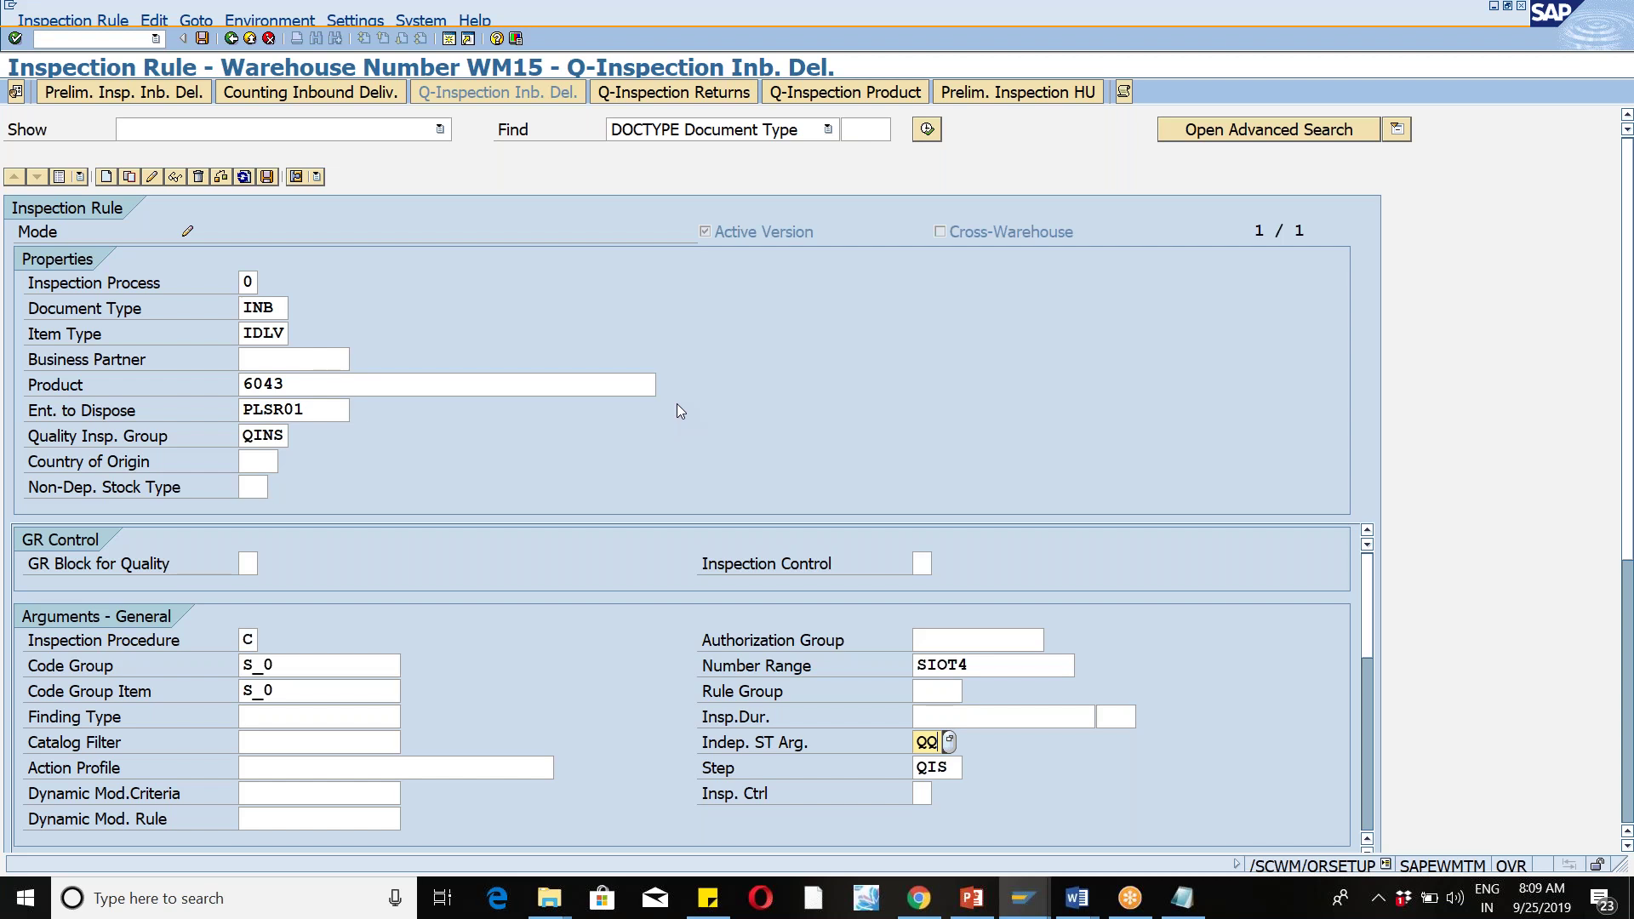
# Step: Check and save the inspection rule, and exit to the SAP Easy Access menu
pyautogui.click(220, 177)
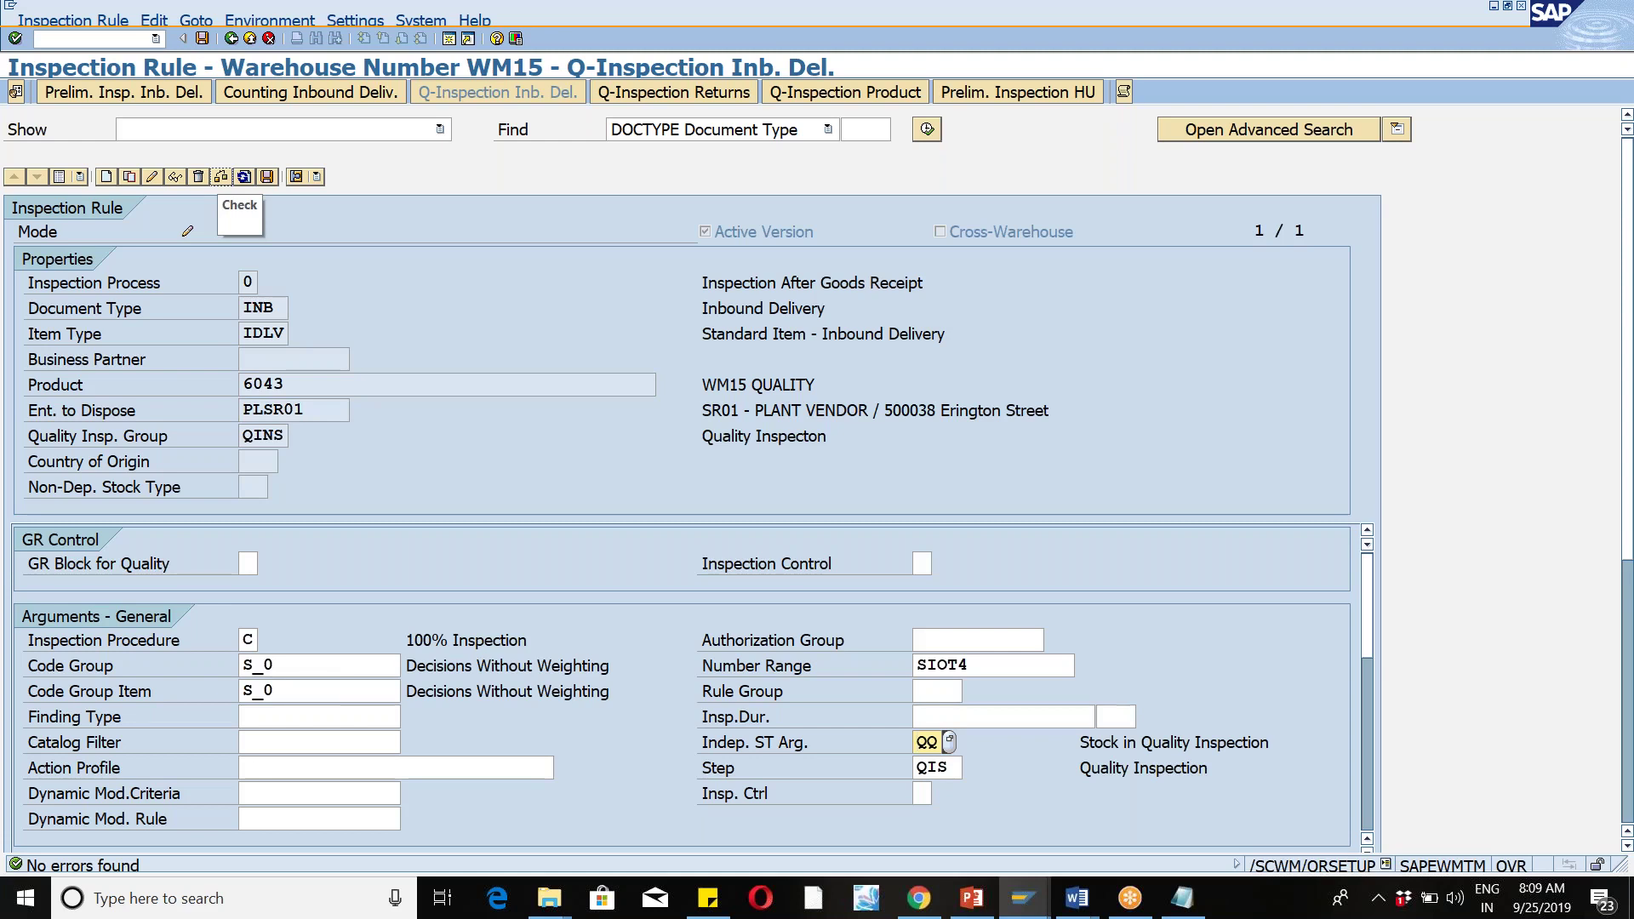
pyautogui.click(268, 177)
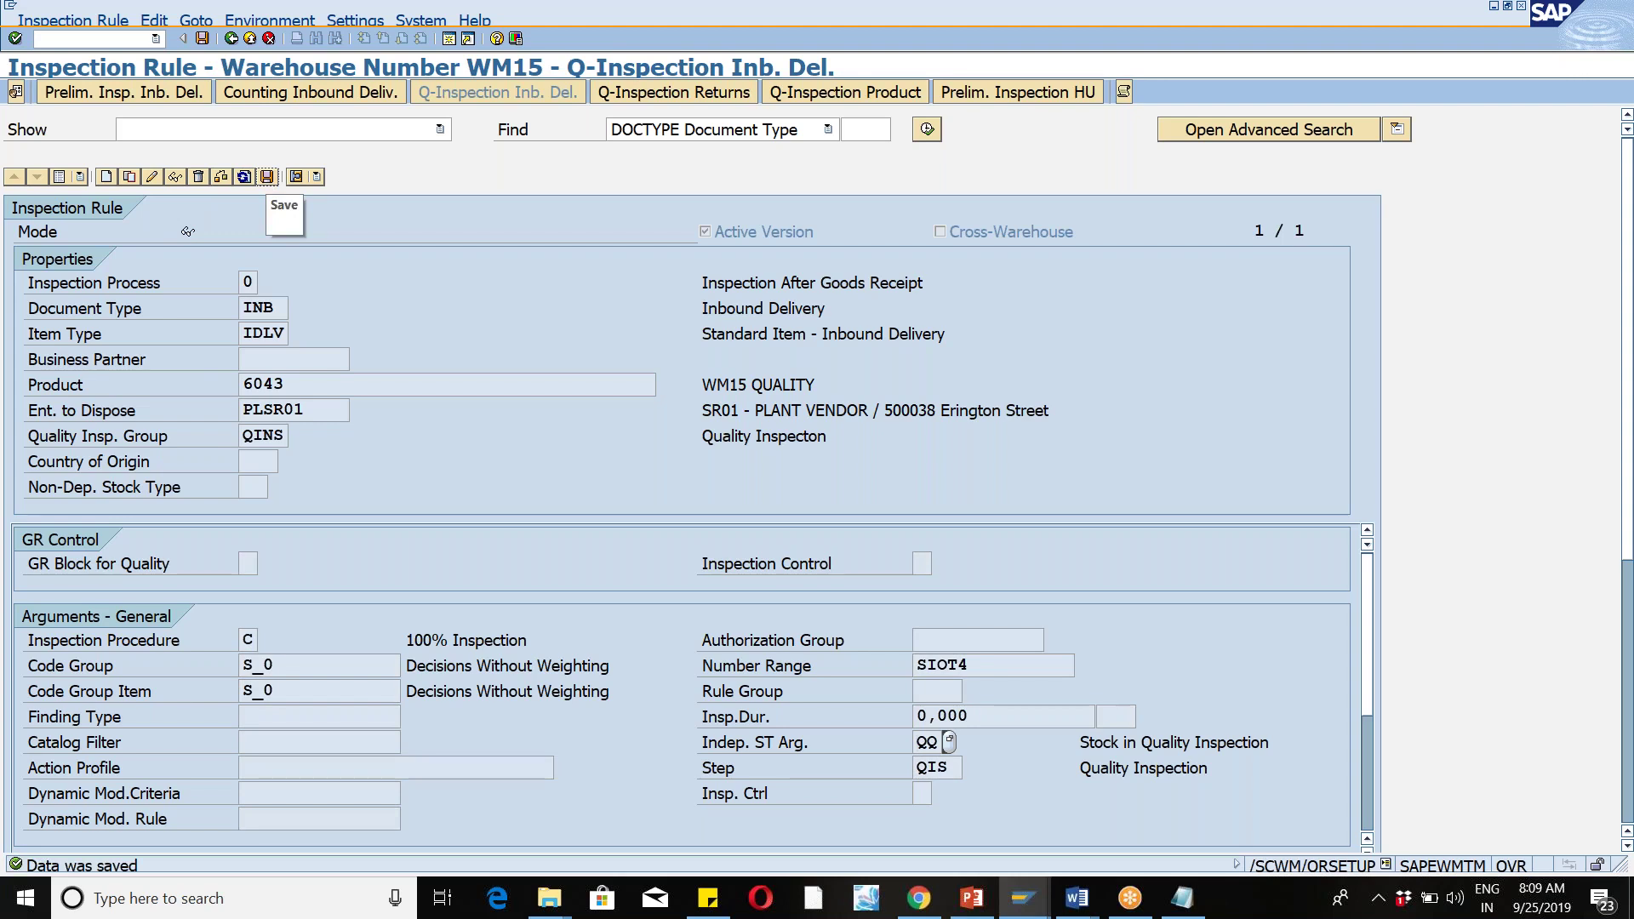
pyautogui.click(250, 39)
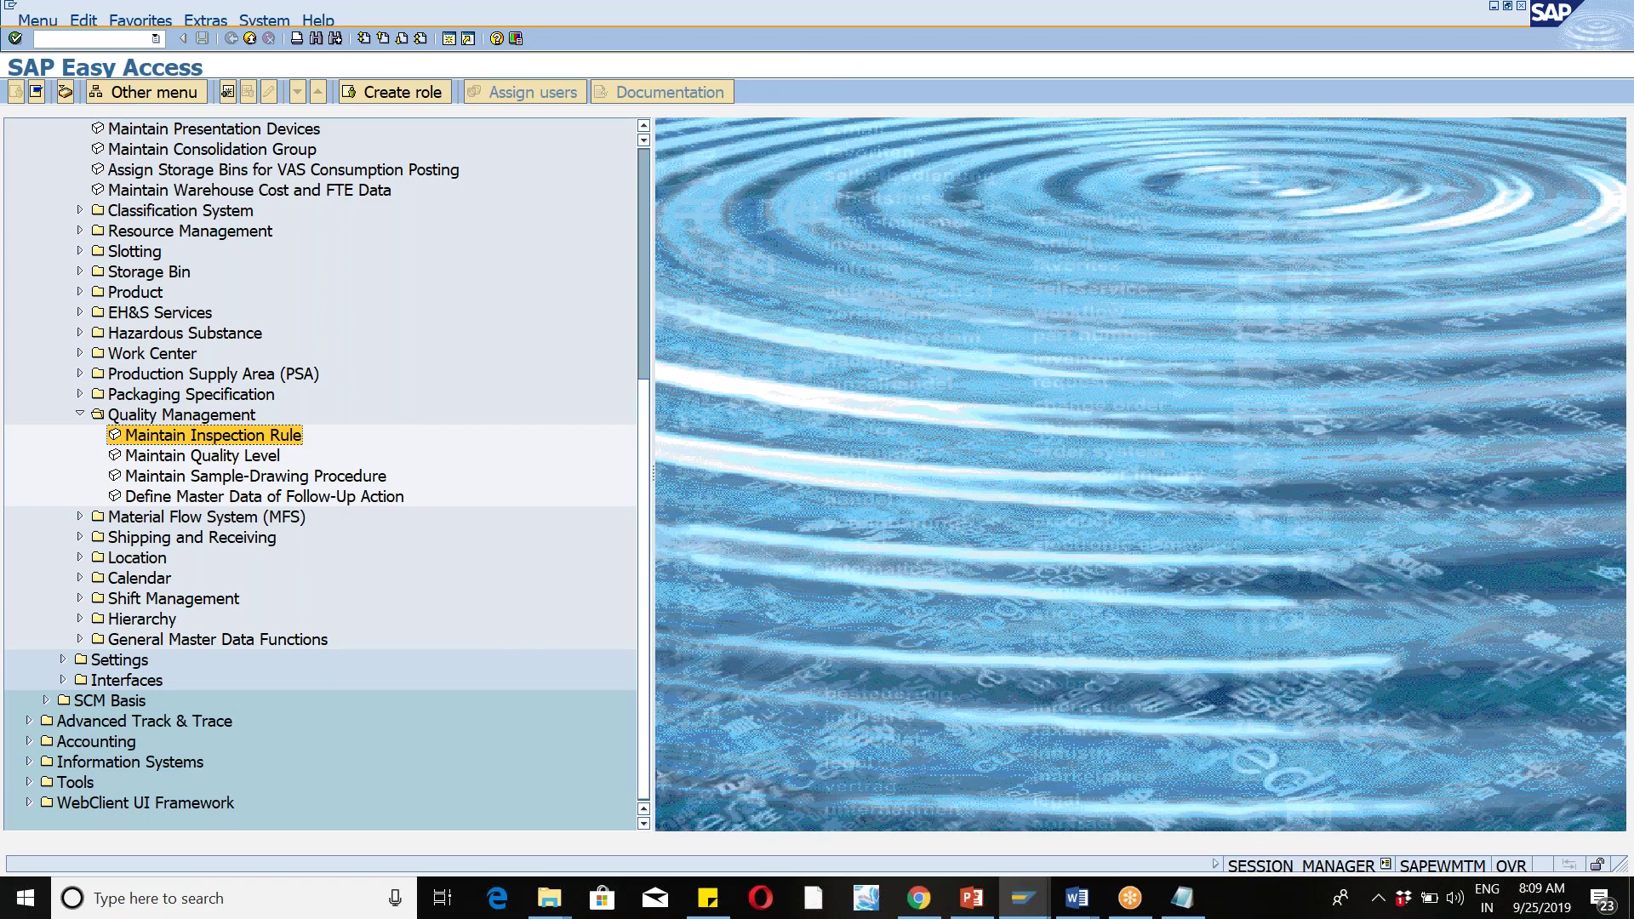
pyautogui.click(250, 40)
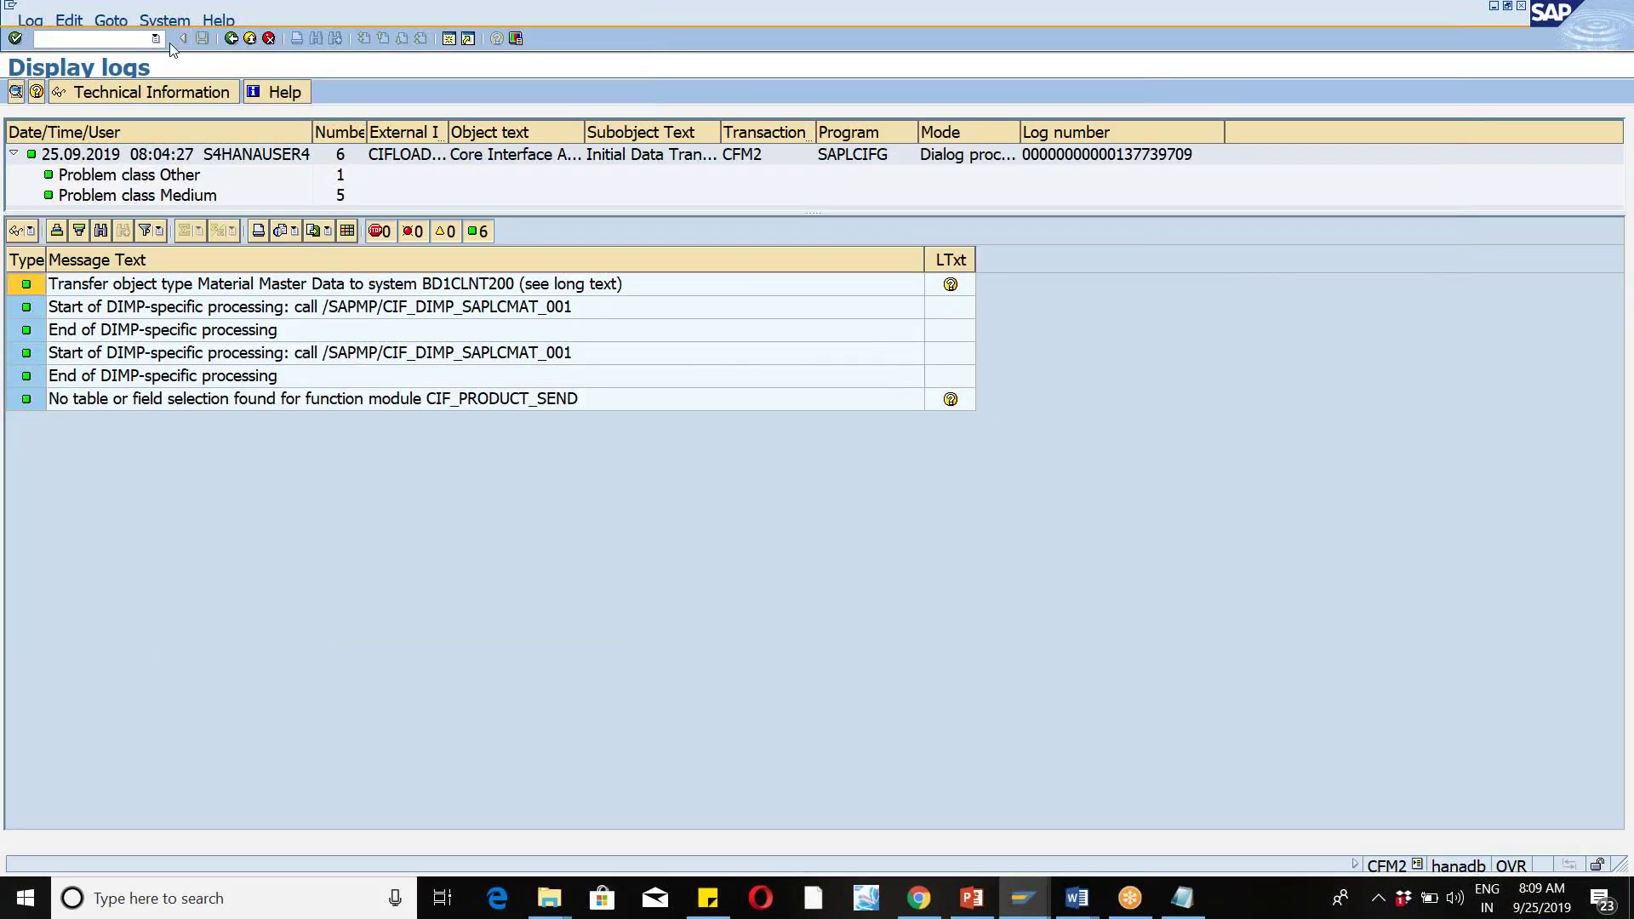
# Step: Switch to the Customizing: Execute Project session and open the inbound delivery maintenance transaction /SCWM/PRDI
pyautogui.click(1019, 912)
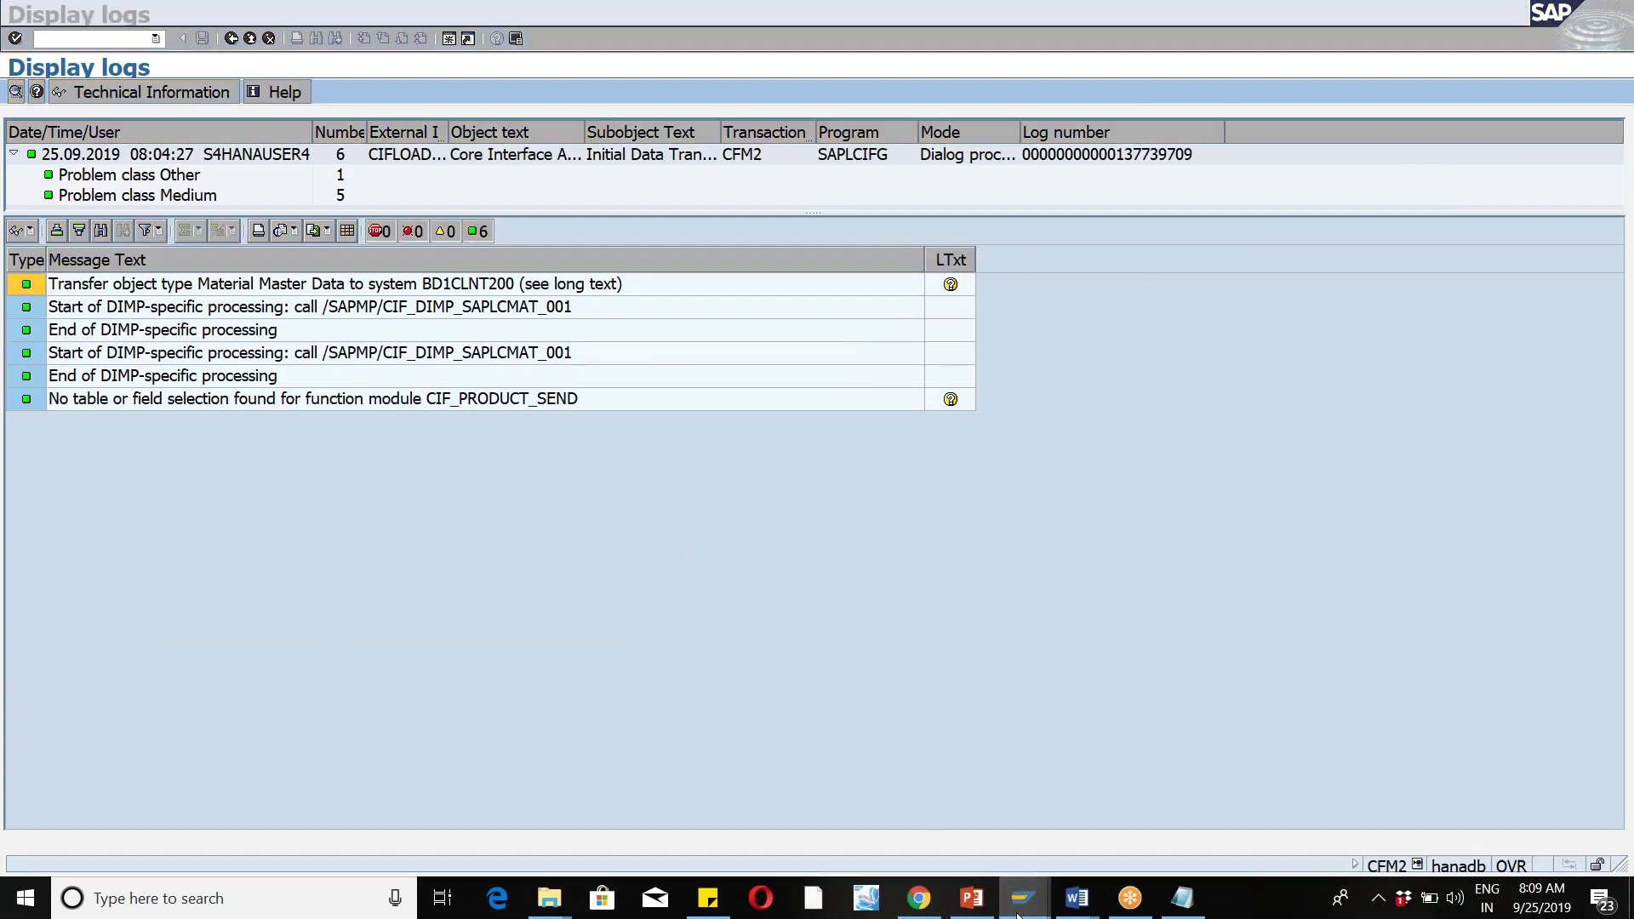
pyautogui.click(1294, 819)
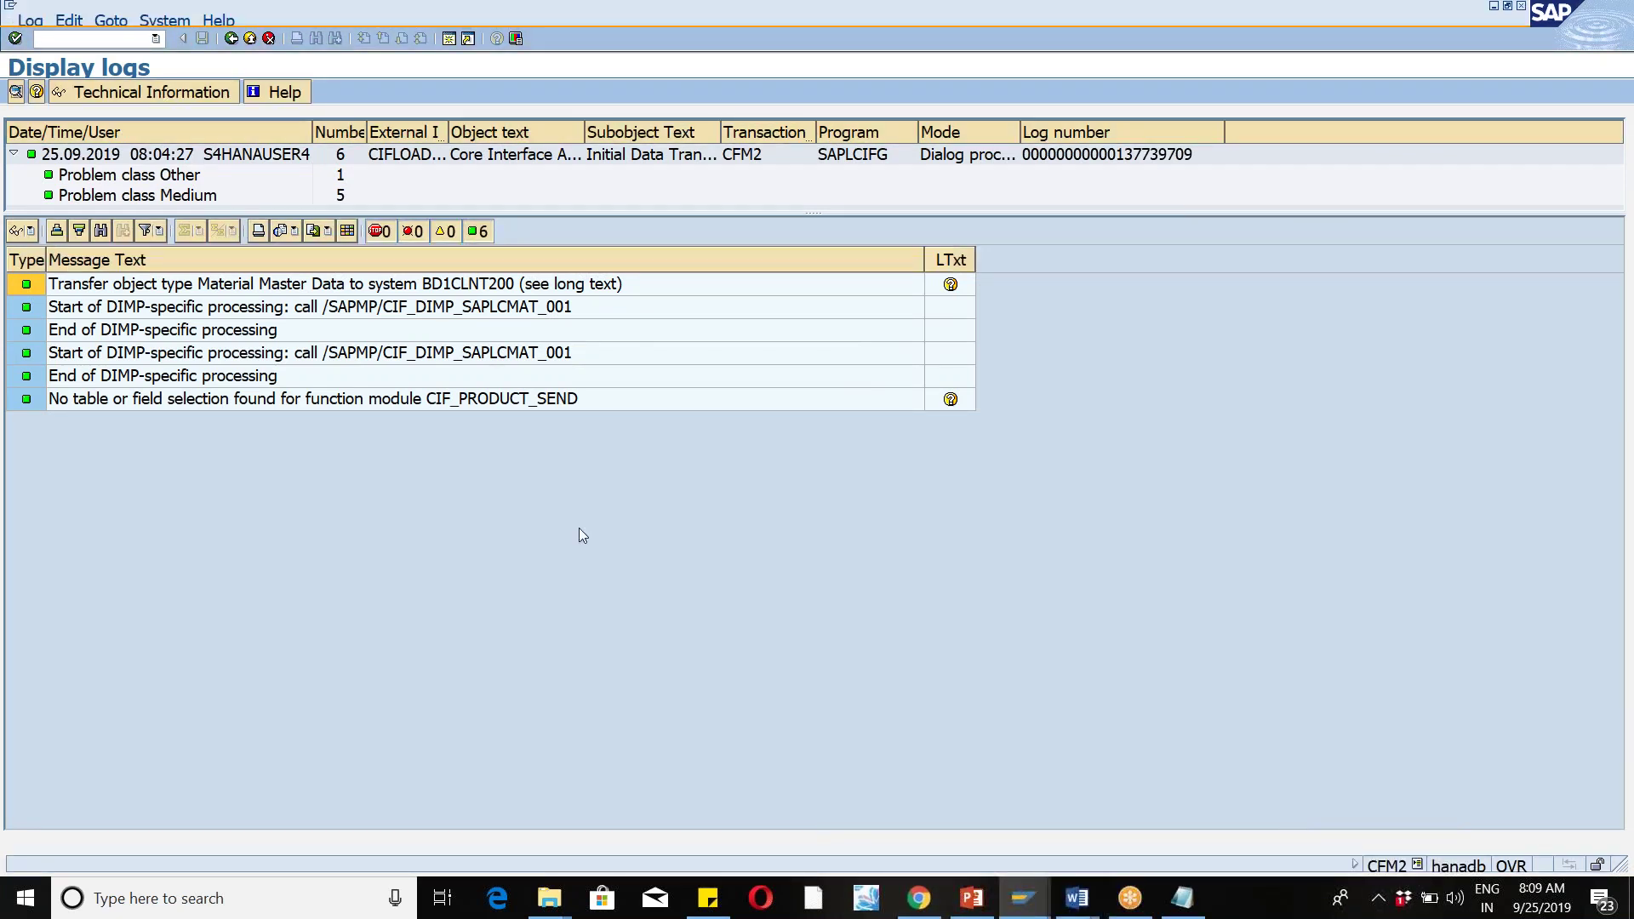
pyautogui.click(1030, 902)
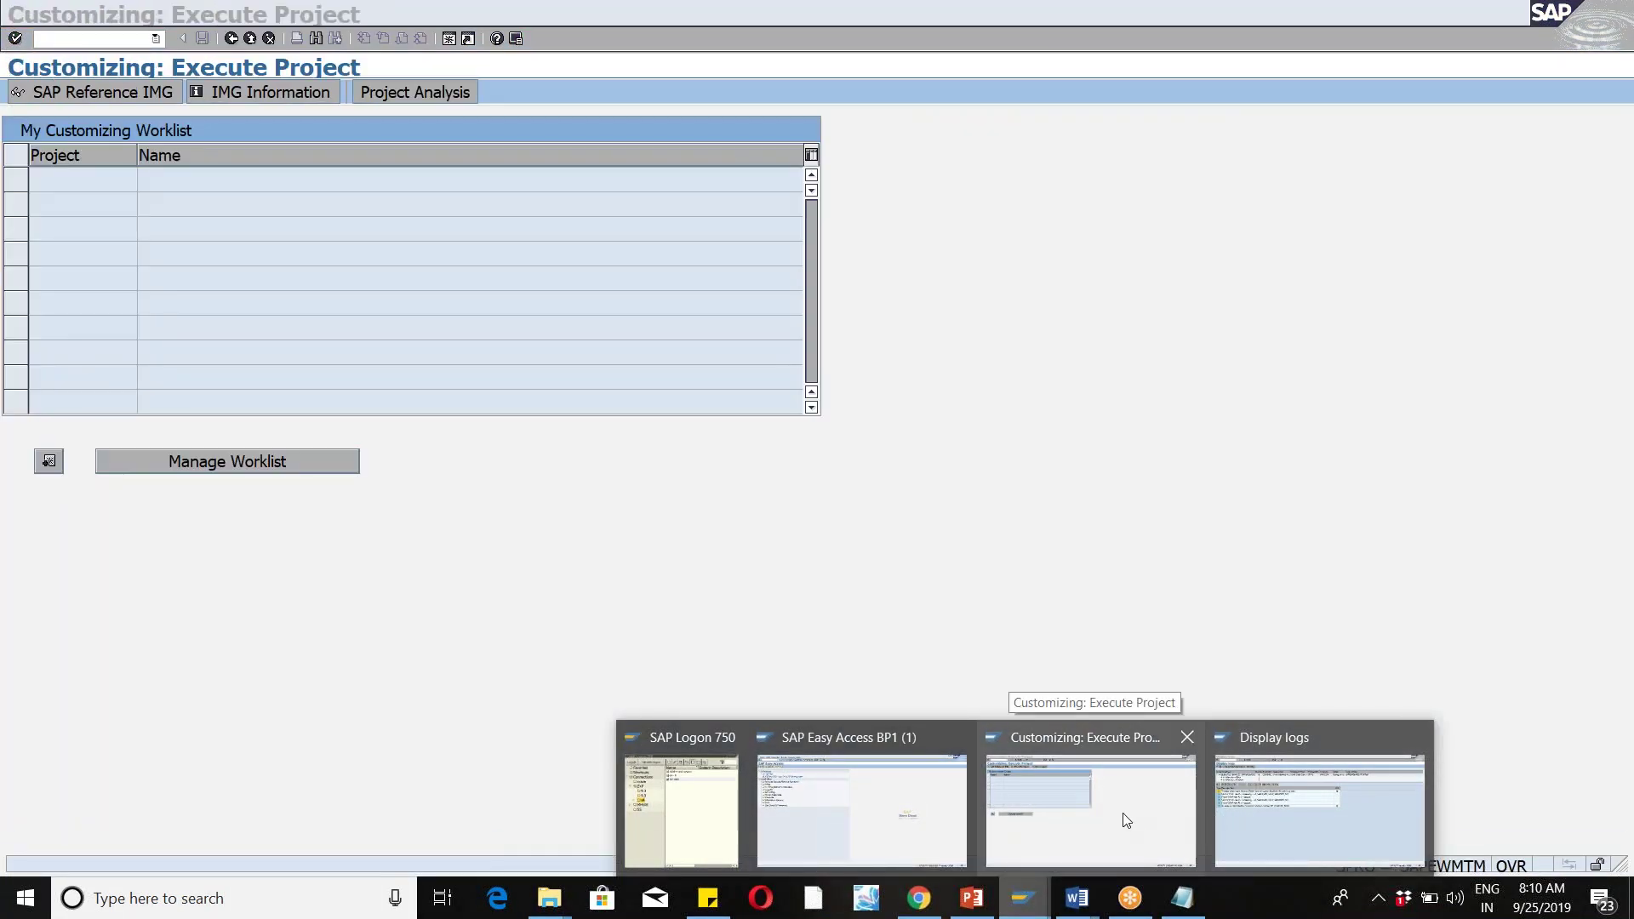
pyautogui.click(1116, 818)
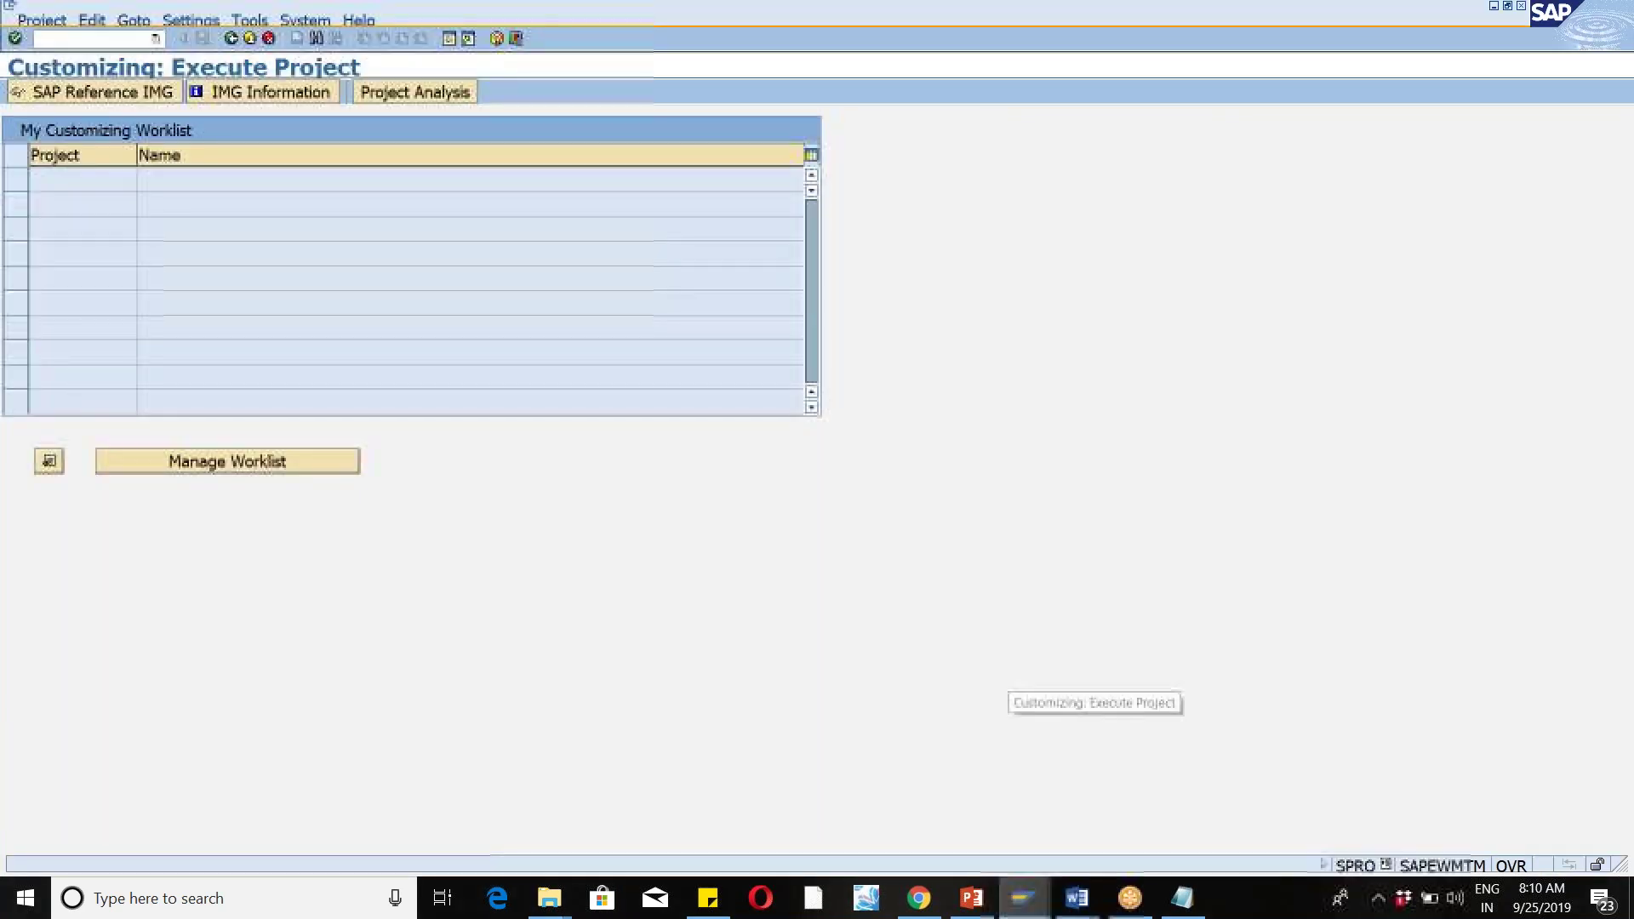
pyautogui.click(157, 39)
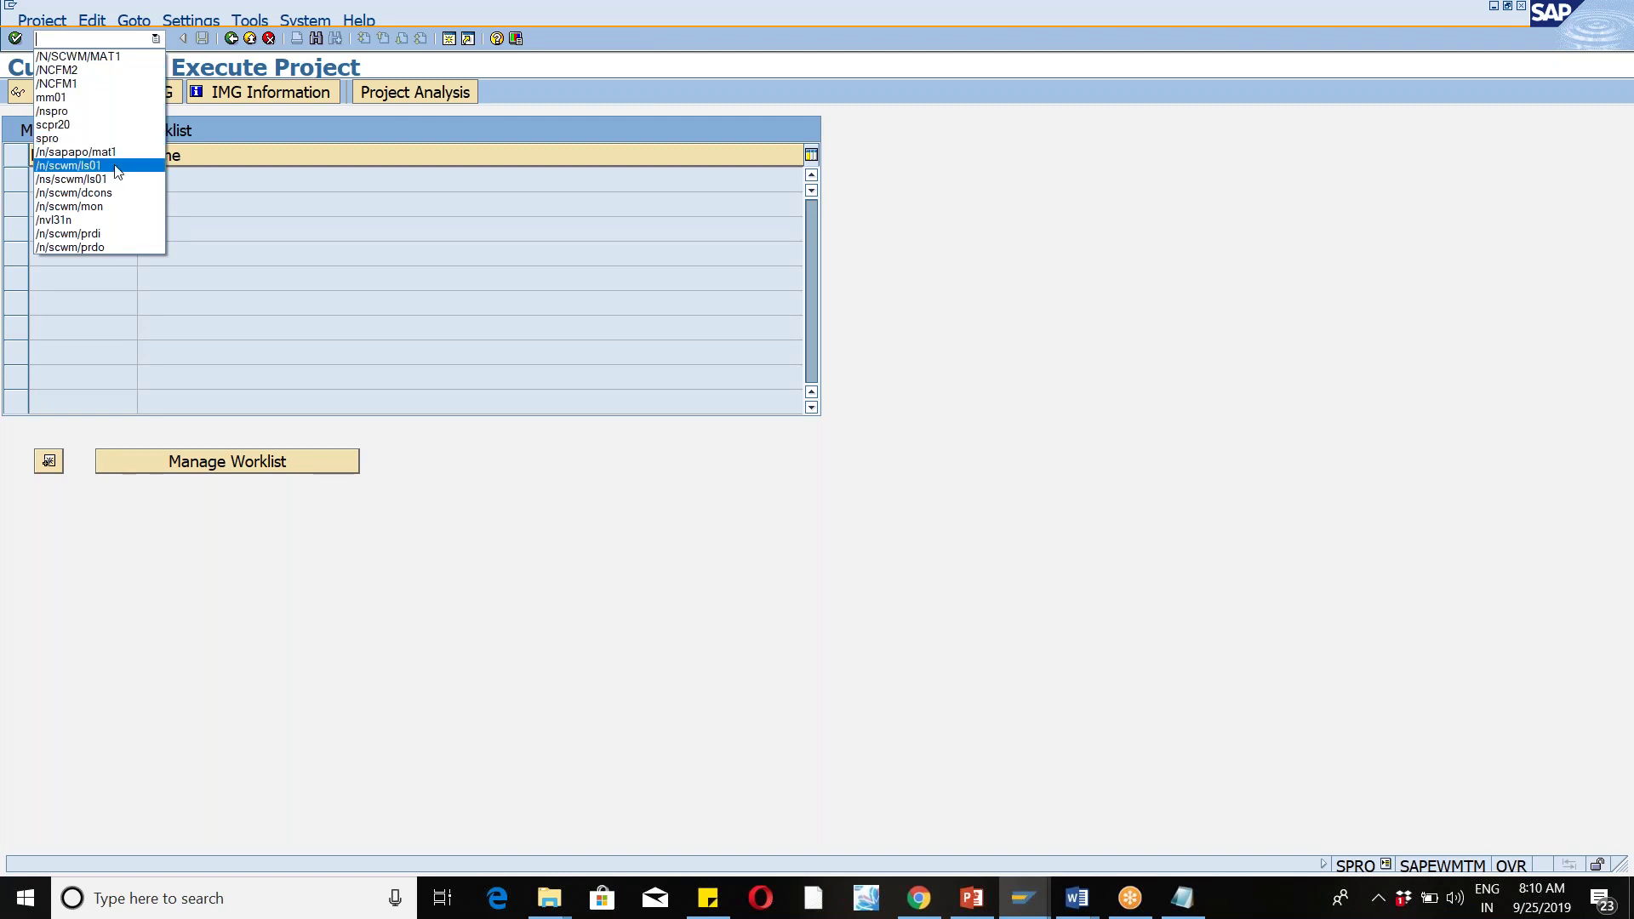
pyautogui.click(83, 56)
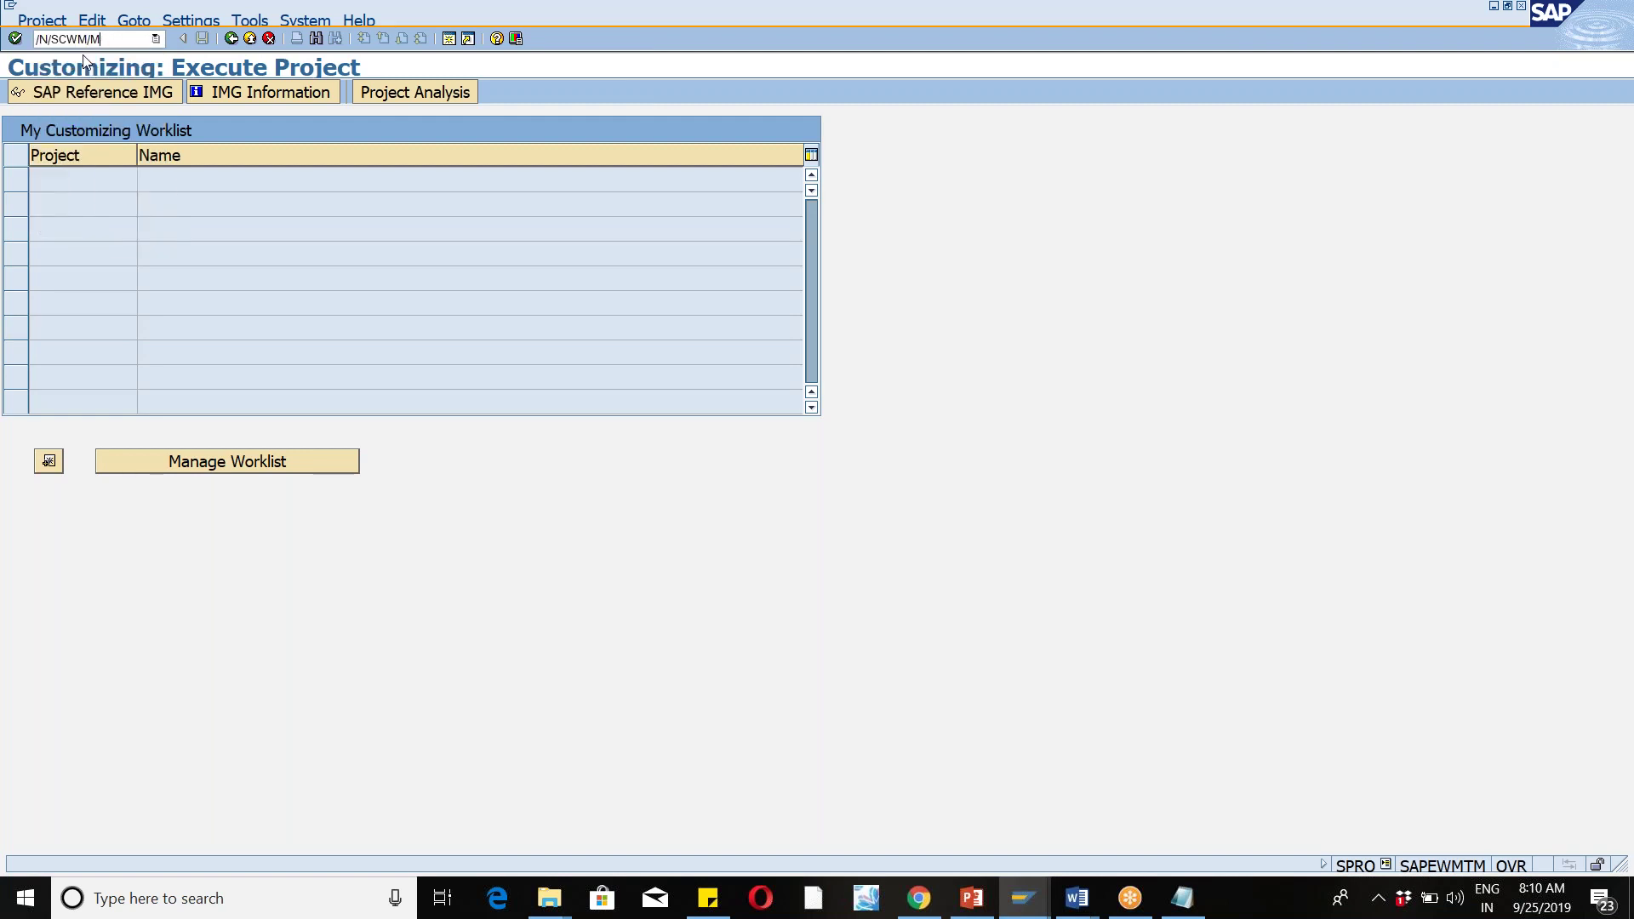
pyautogui.press('Return')
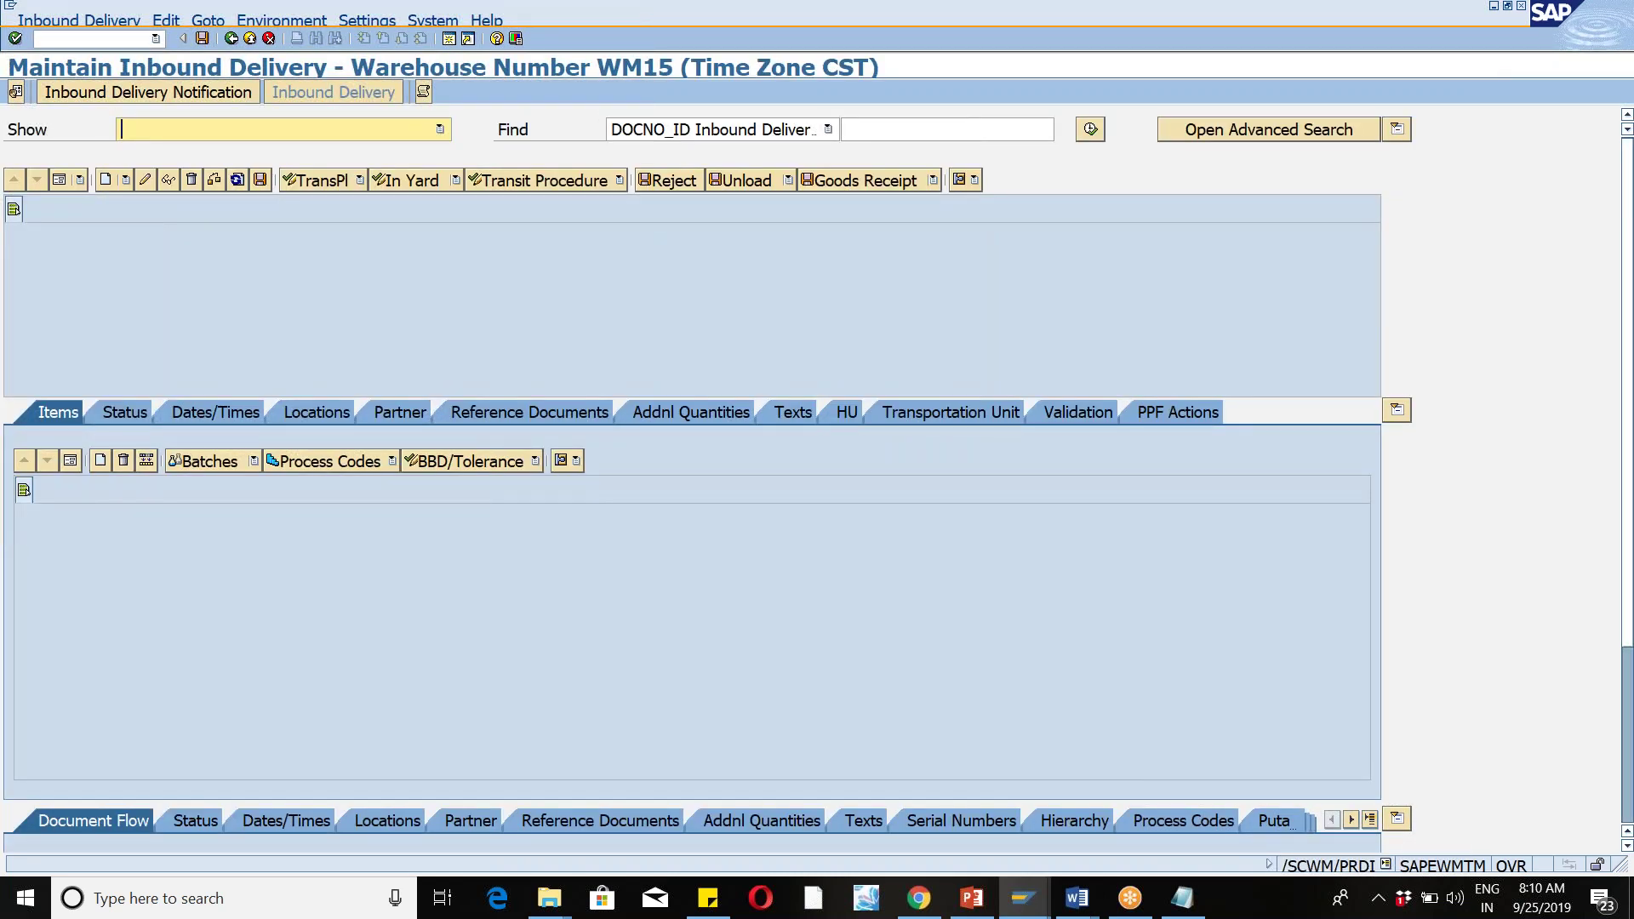
# Step: Search for all inbound deliveries in warehouse WM15 without criteria and select the one with ASN Q-2
pyautogui.click(1090, 131)
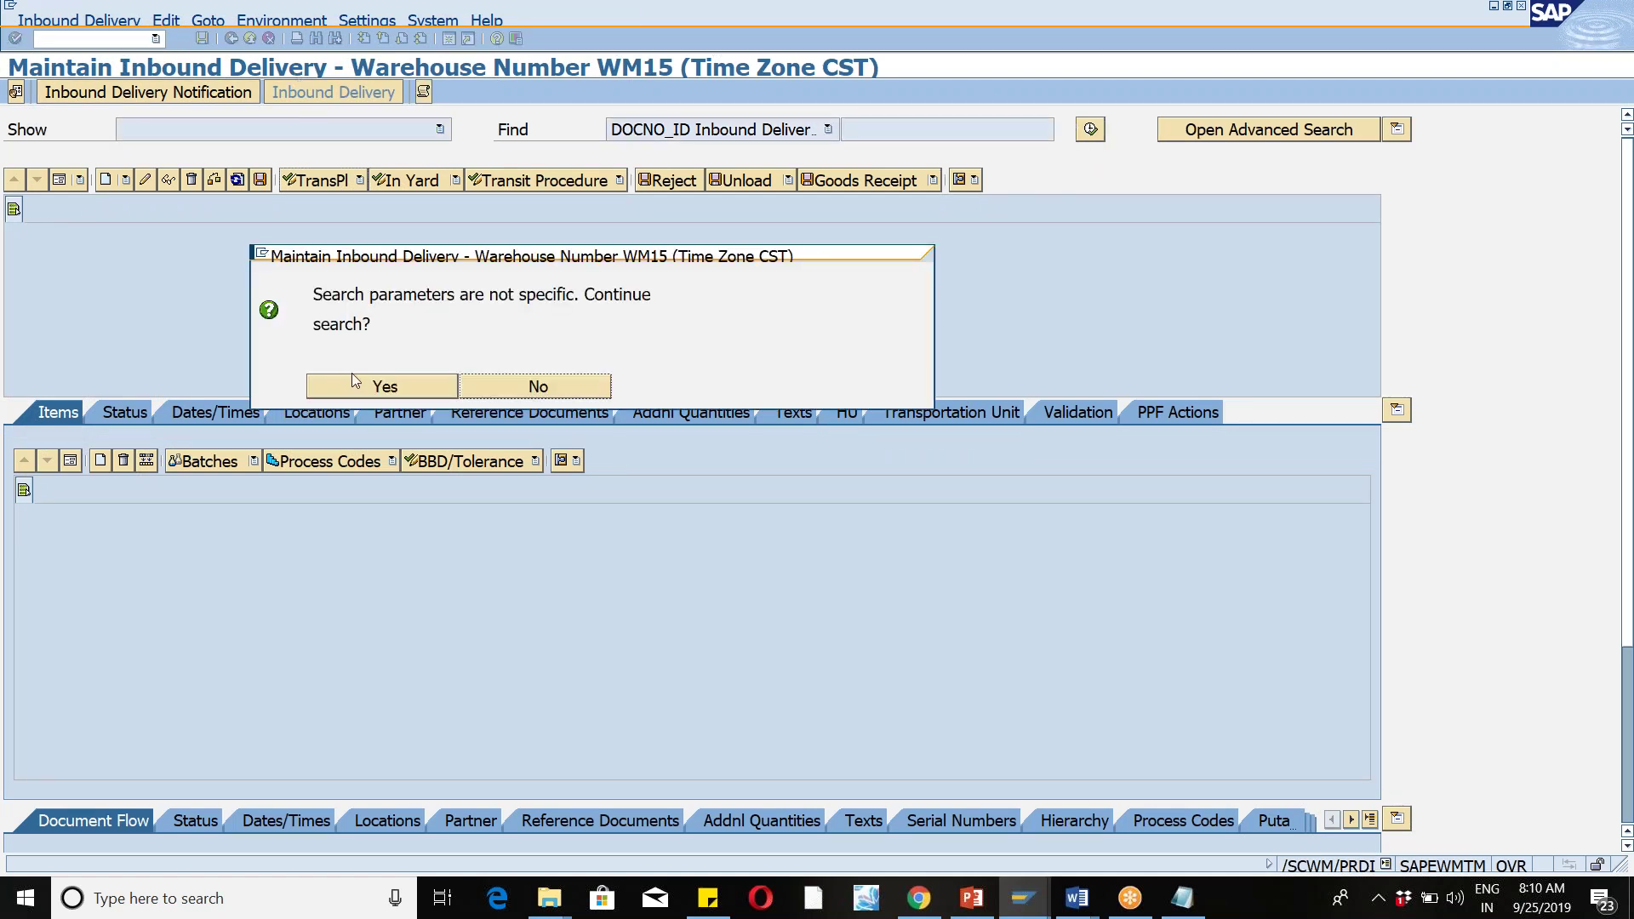
pyautogui.click(356, 392)
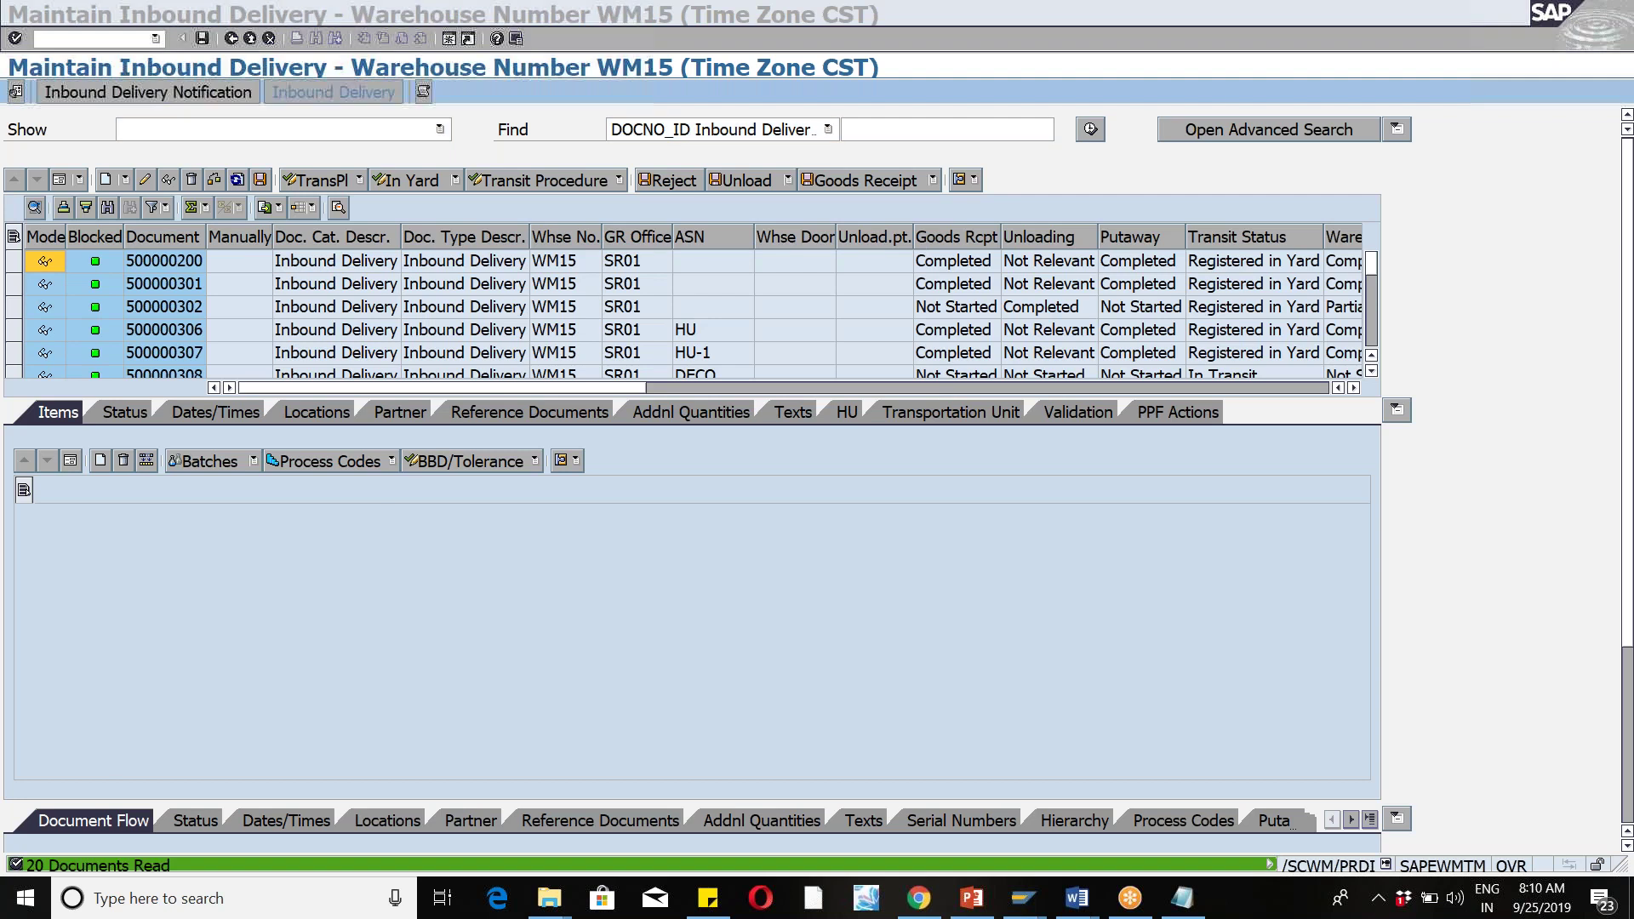
pyautogui.moveTo(1368, 266); pyautogui.dragTo(1370, 342)
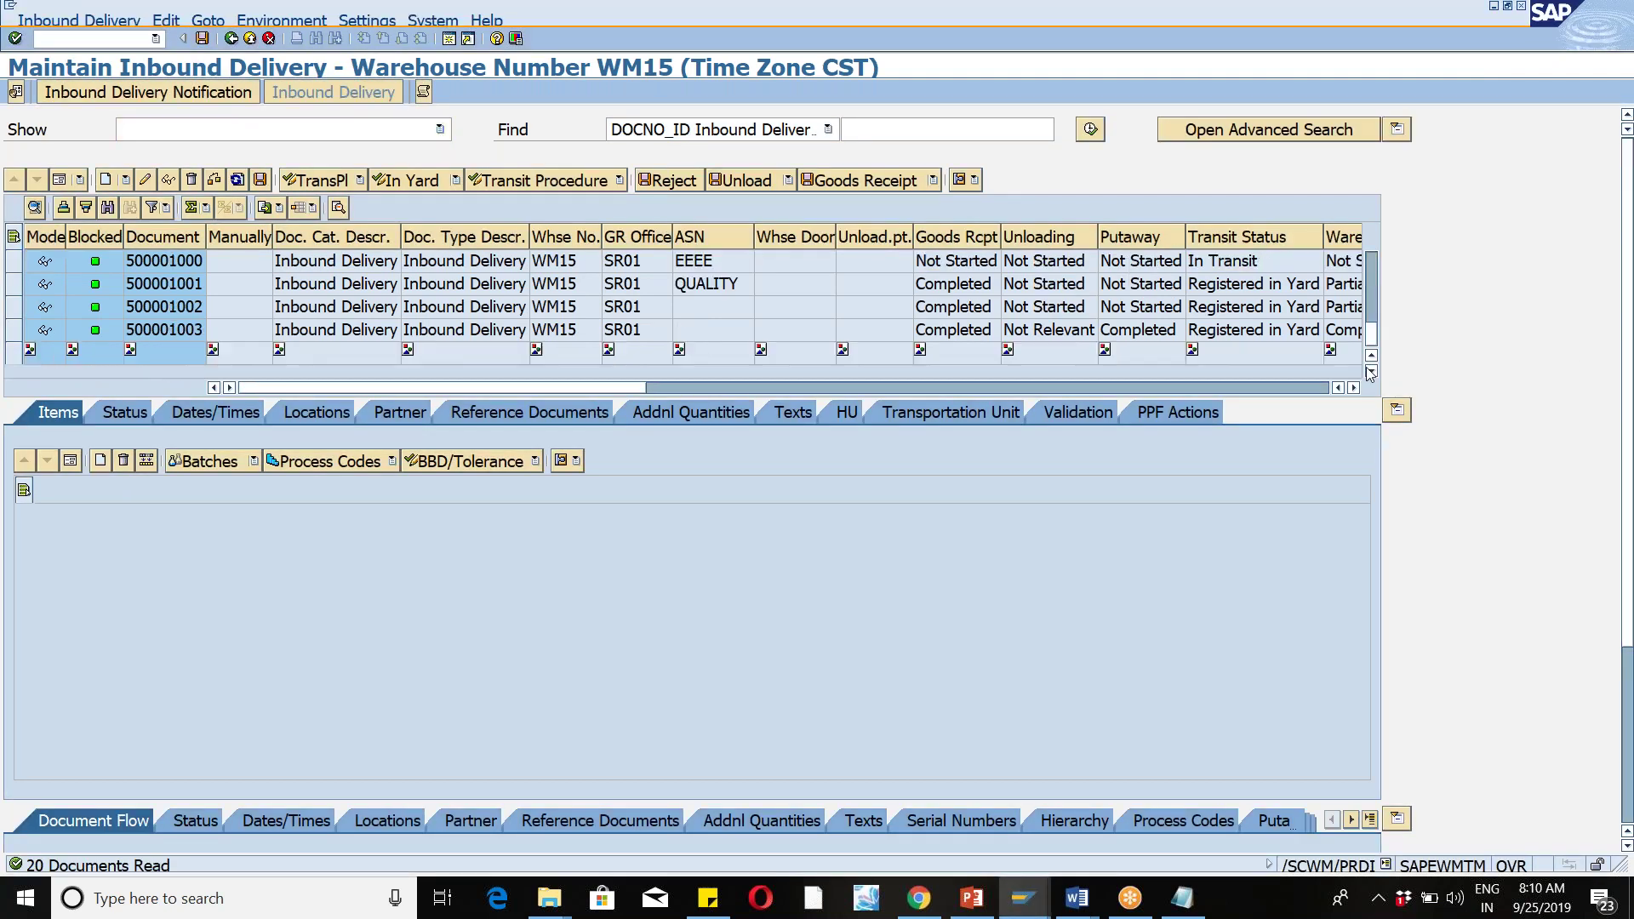
pyautogui.click(16, 352)
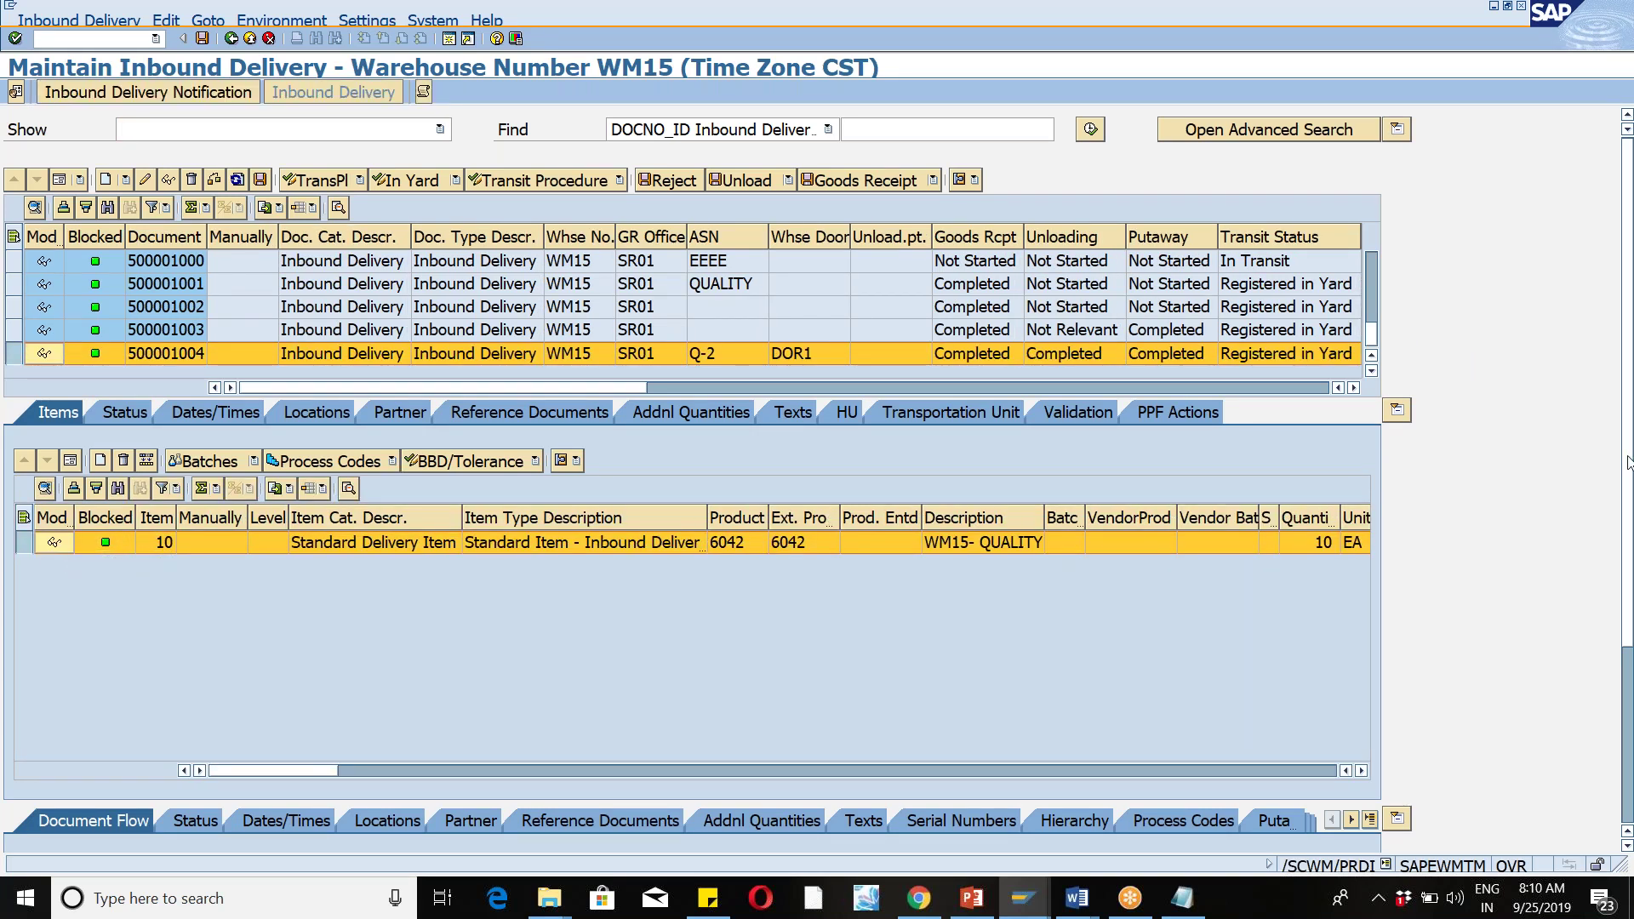
# Step: Show the item's reference documents and copy its purchase order number
pyautogui.scroll(-3, 621, 564)
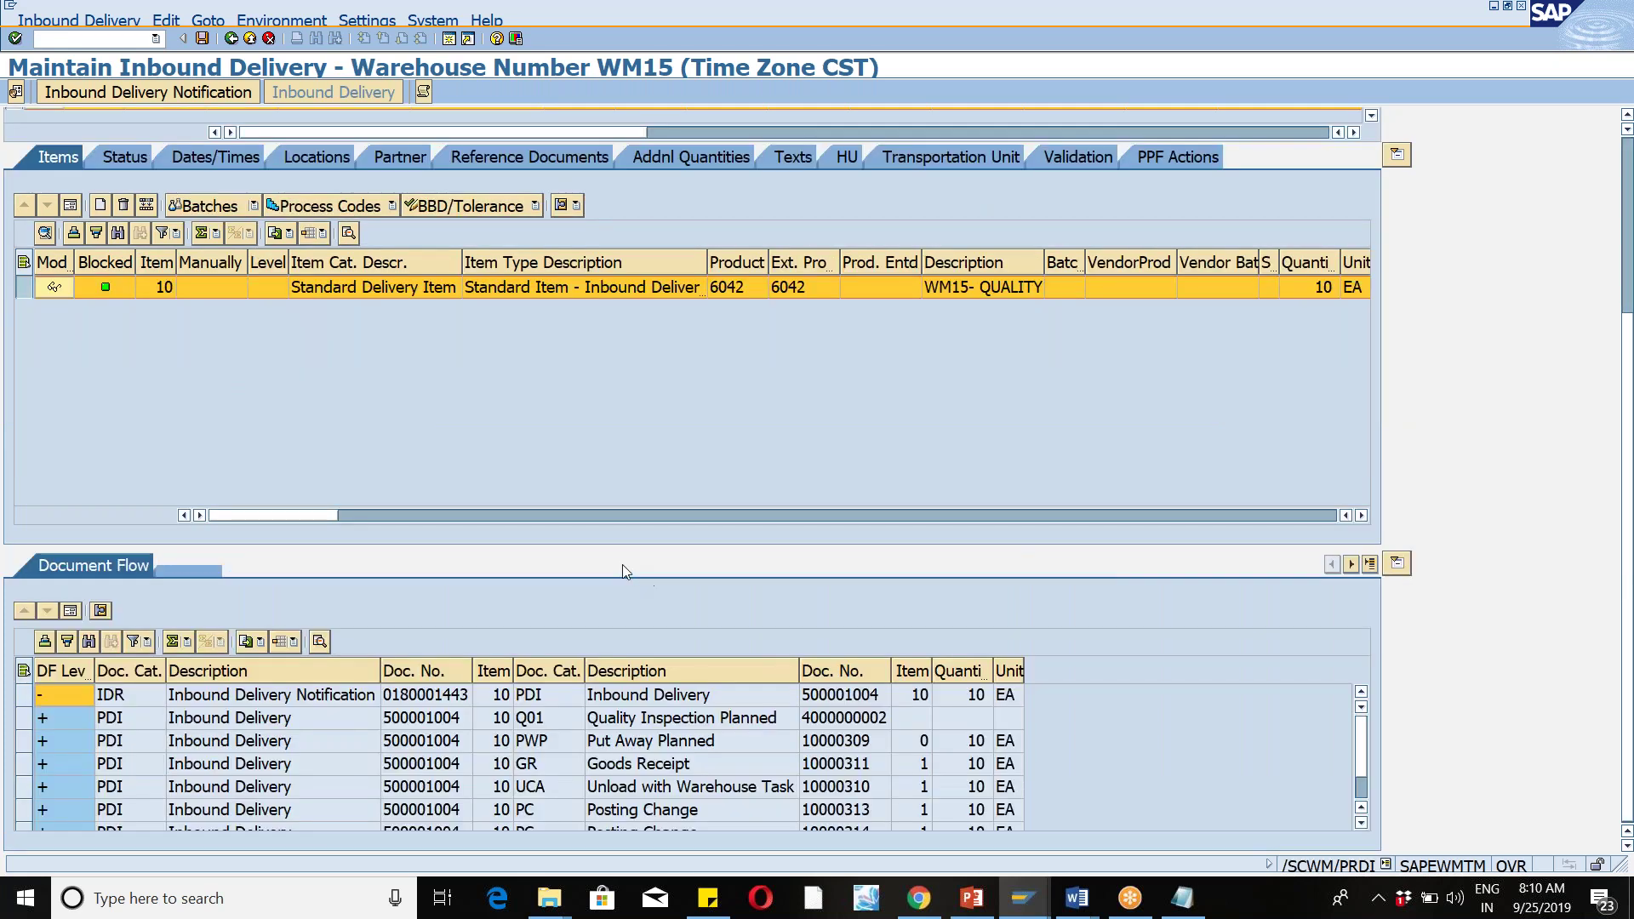
pyautogui.click(626, 566)
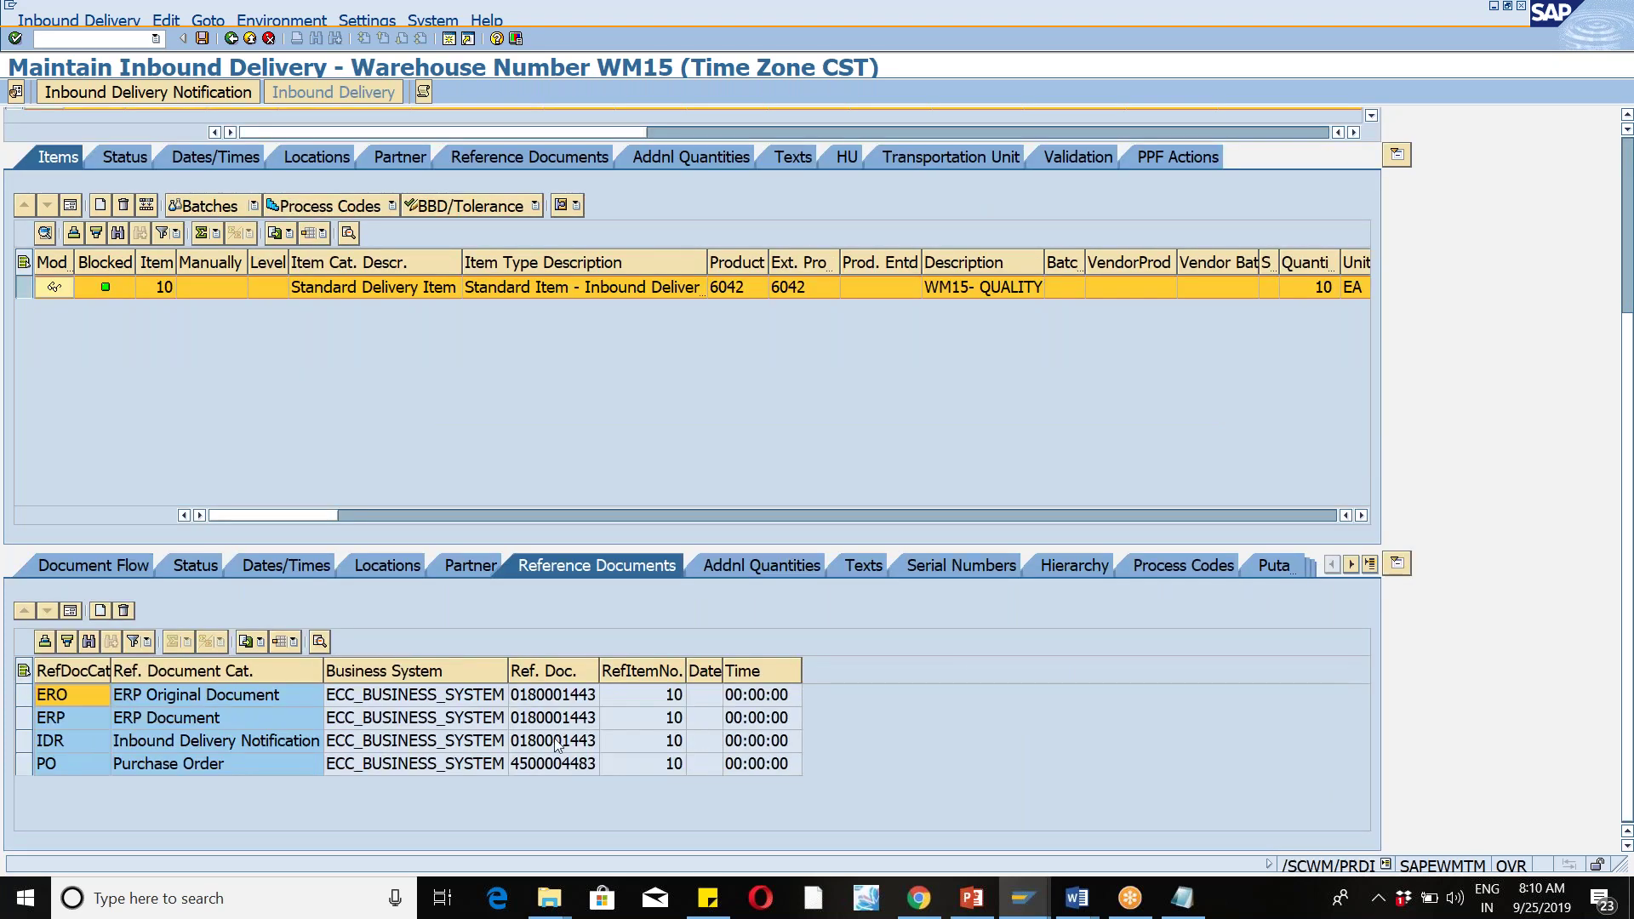
pyautogui.click(545, 769)
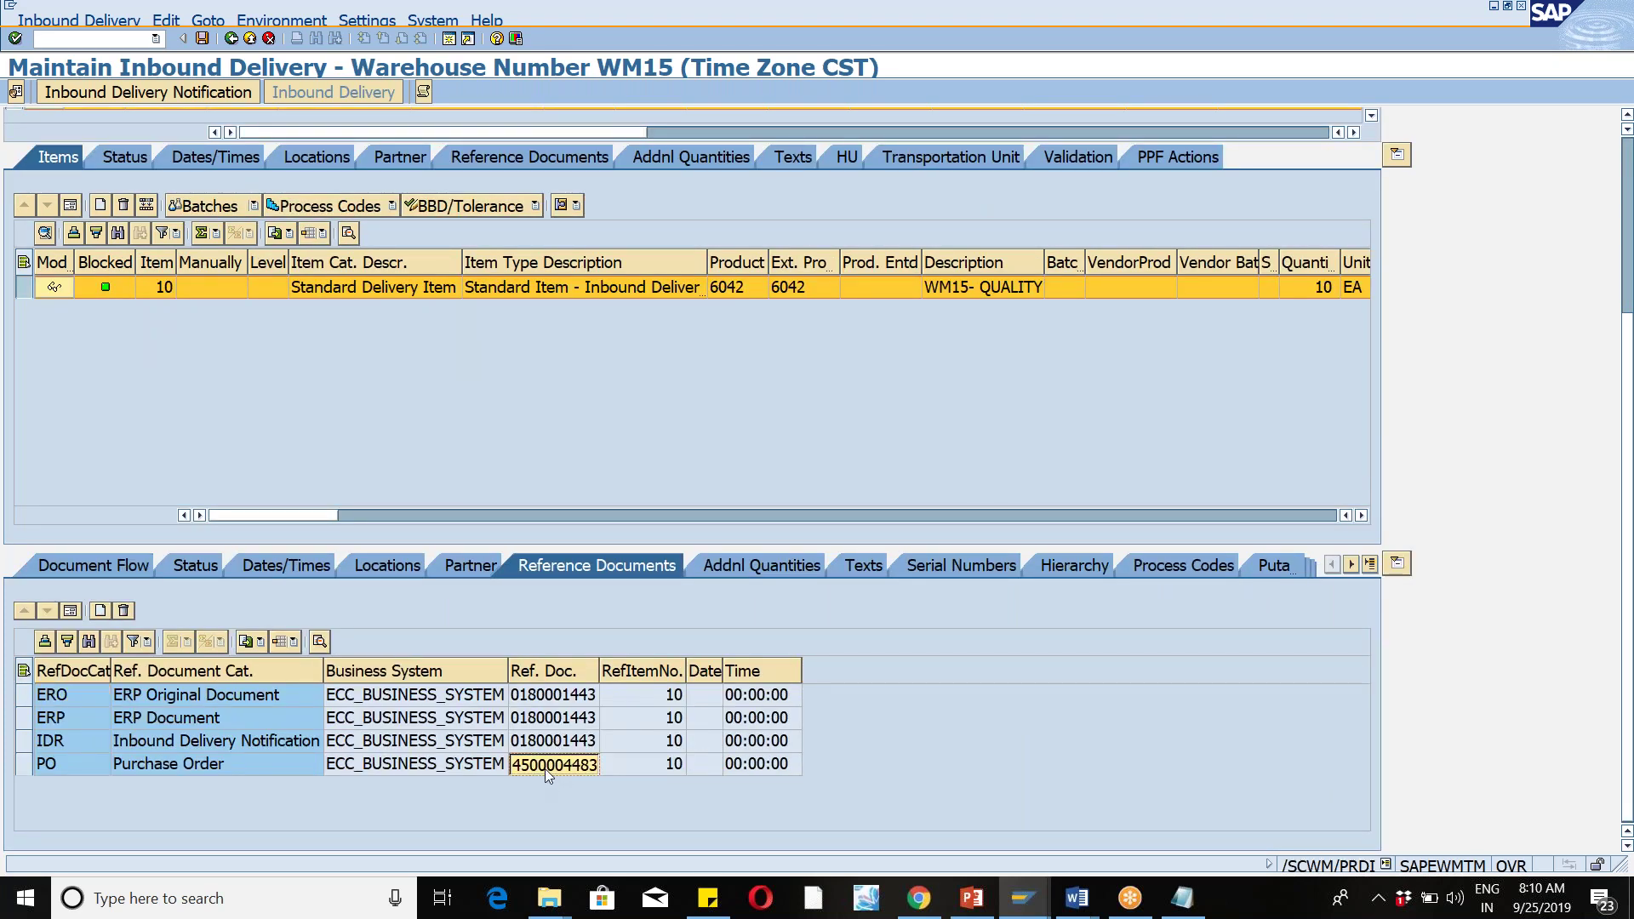
# Step: Switch to the SAP Easy Access BP1 (1) session and open transaction VL31N for creating an inbound delivery
pyautogui.click(1021, 900)
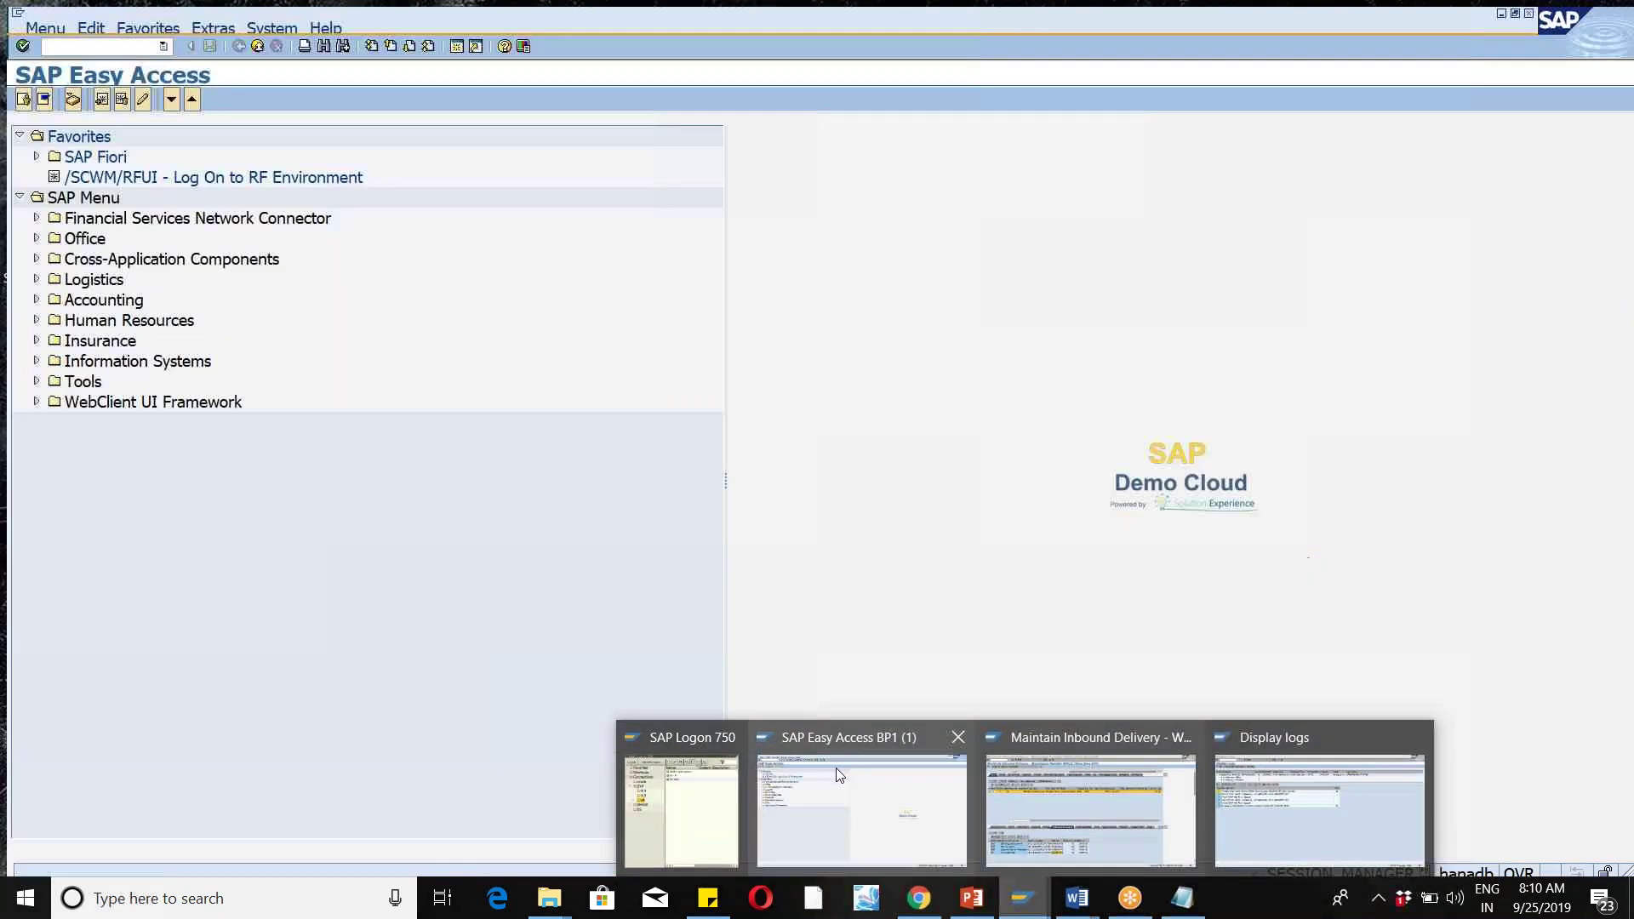
pyautogui.click(836, 770)
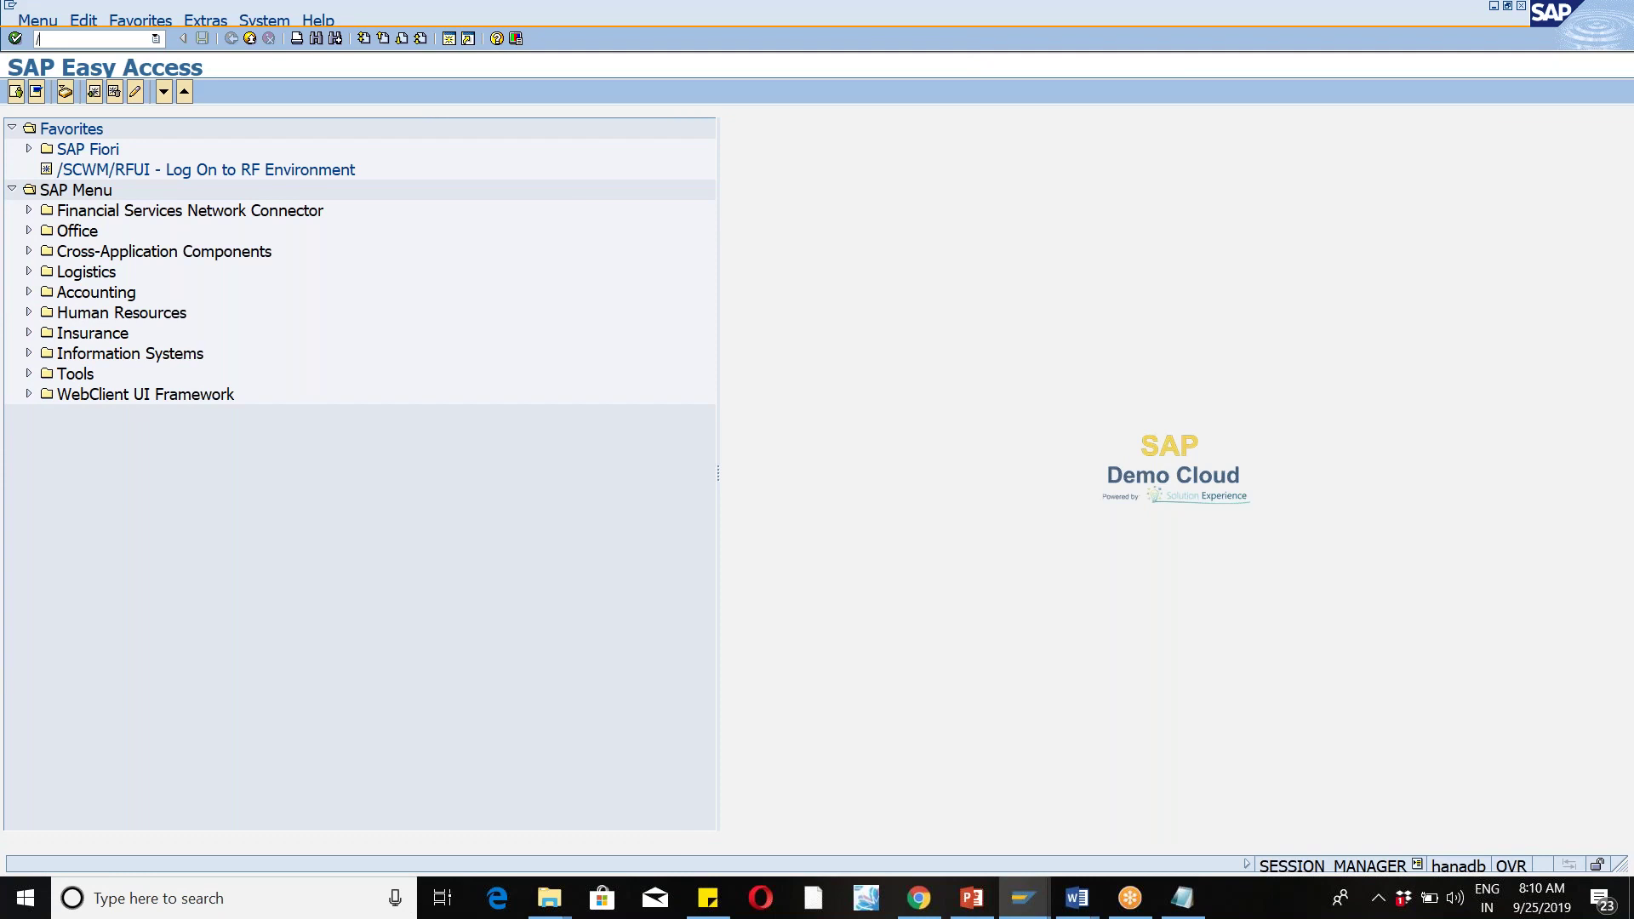
pyautogui.press('Return')
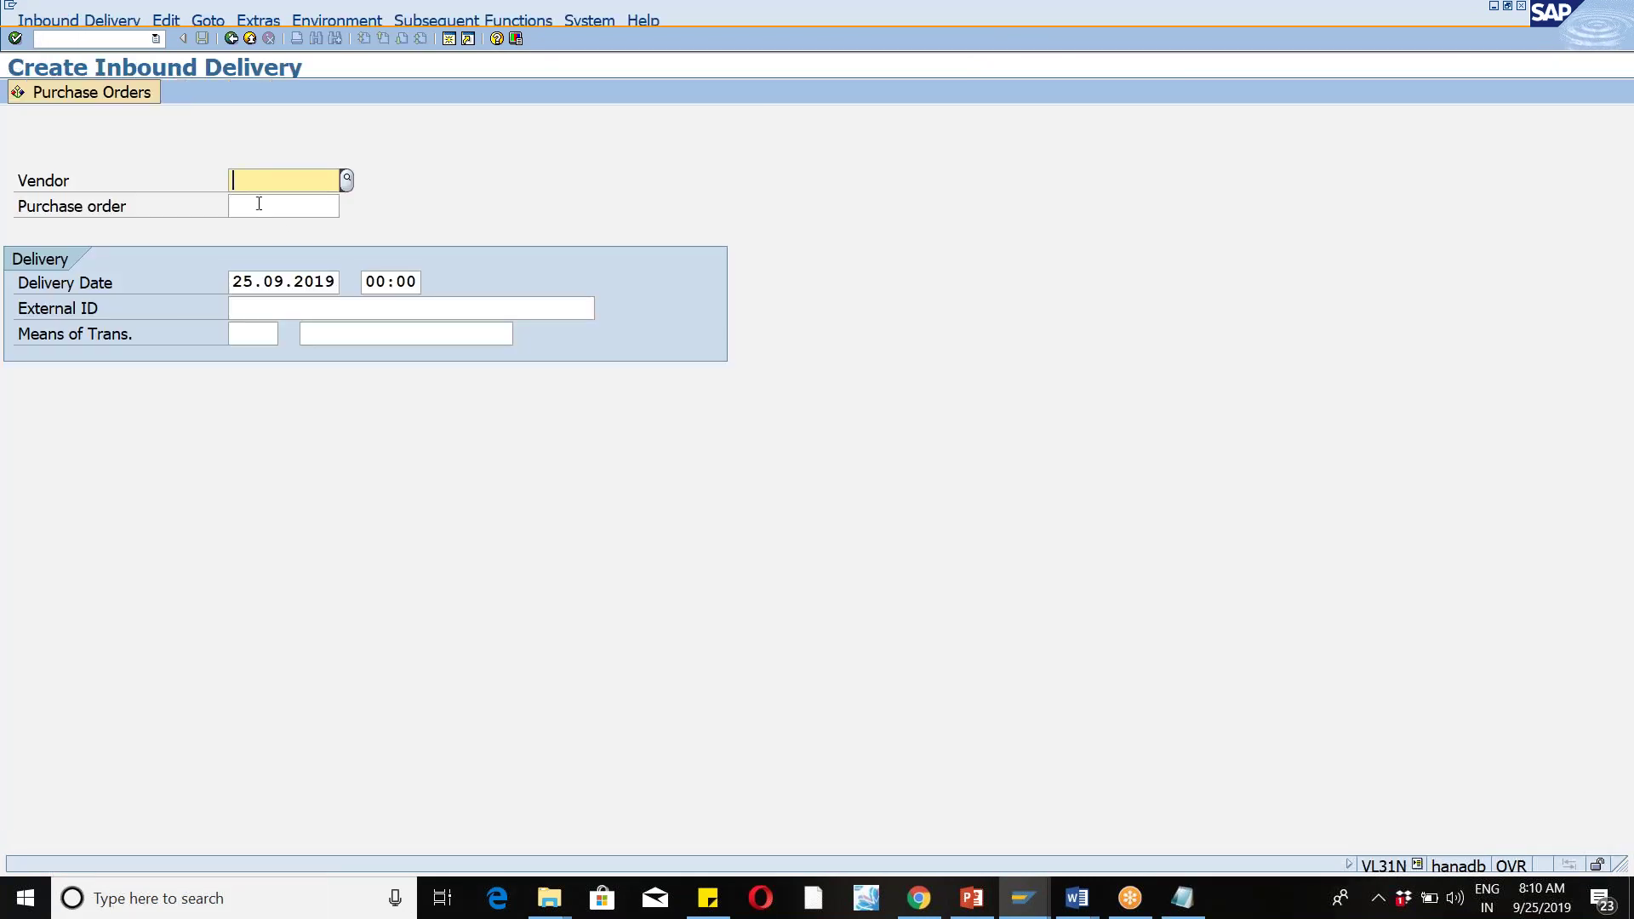
# Step: Try to create an inbound delivery from the copied purchase order number with external ID Q4
pyautogui.click(259, 205)
pyautogui.hotkey('ctrl', 'v')
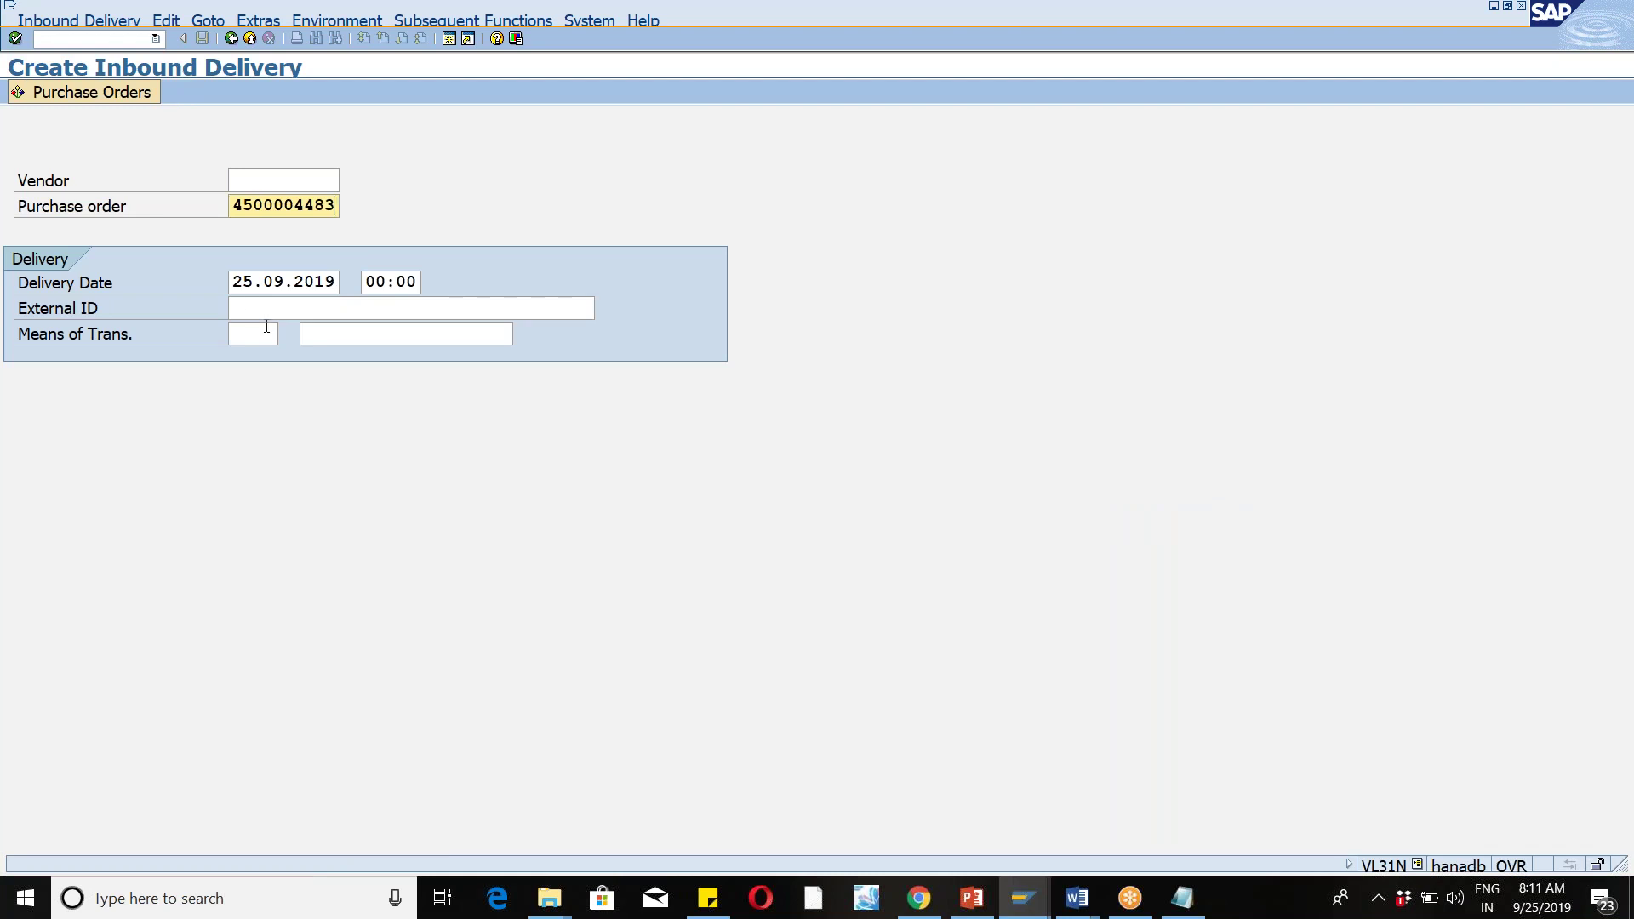
pyautogui.click(250, 311)
pyautogui.write('Q4')
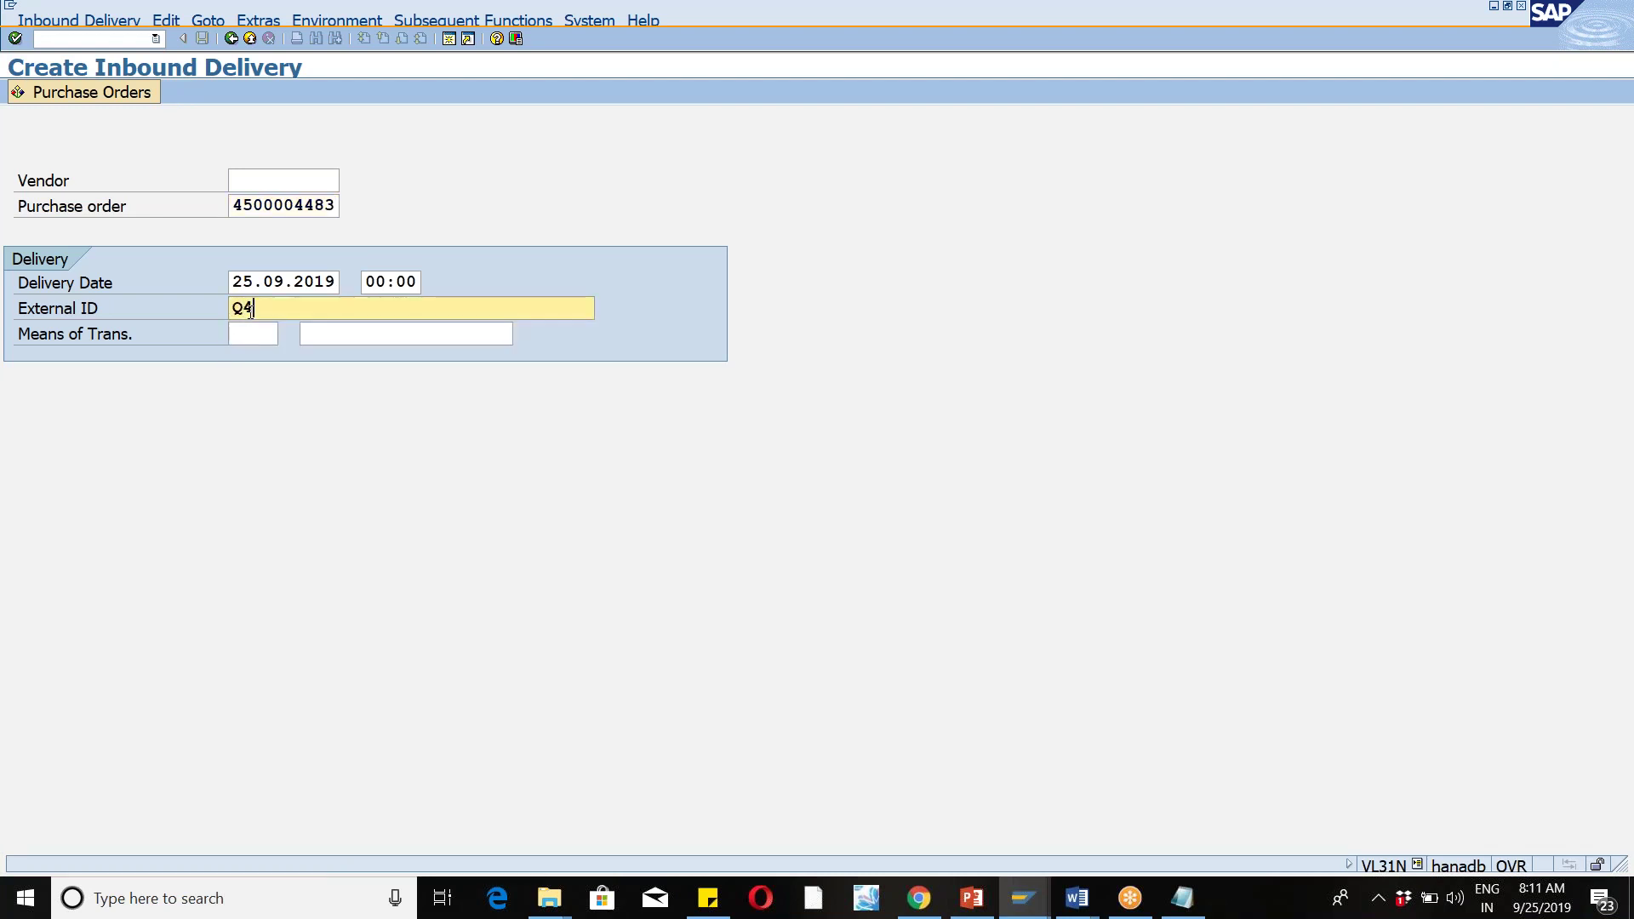
pyautogui.press('Return')
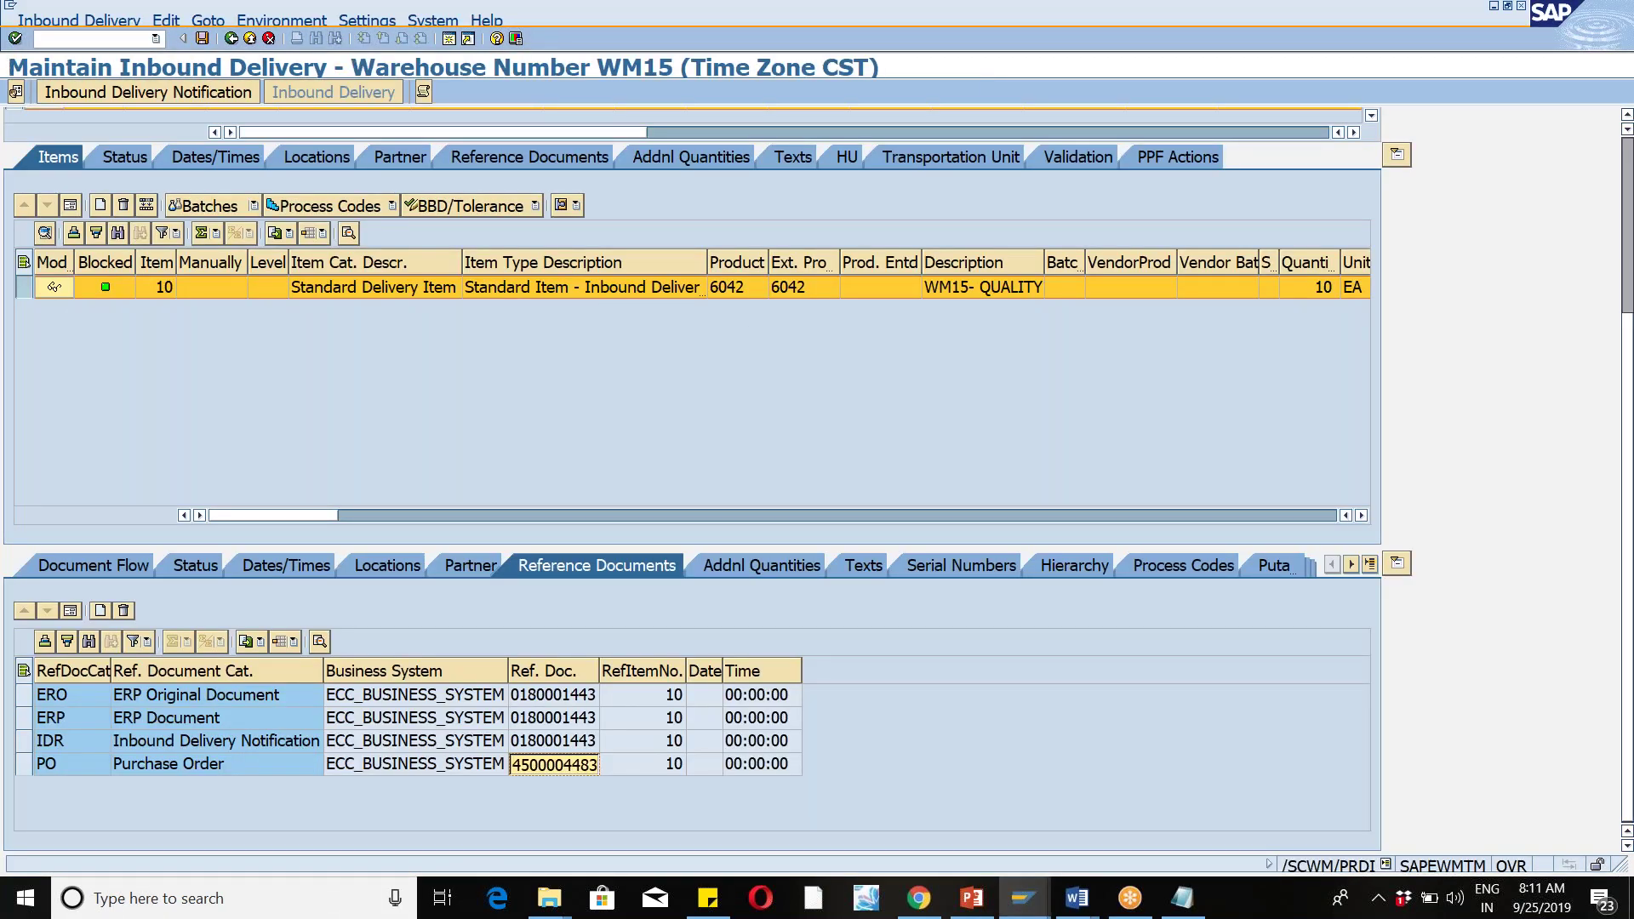
pyautogui.hotkey('alt', 'Tab')
pyautogui.press('Return')
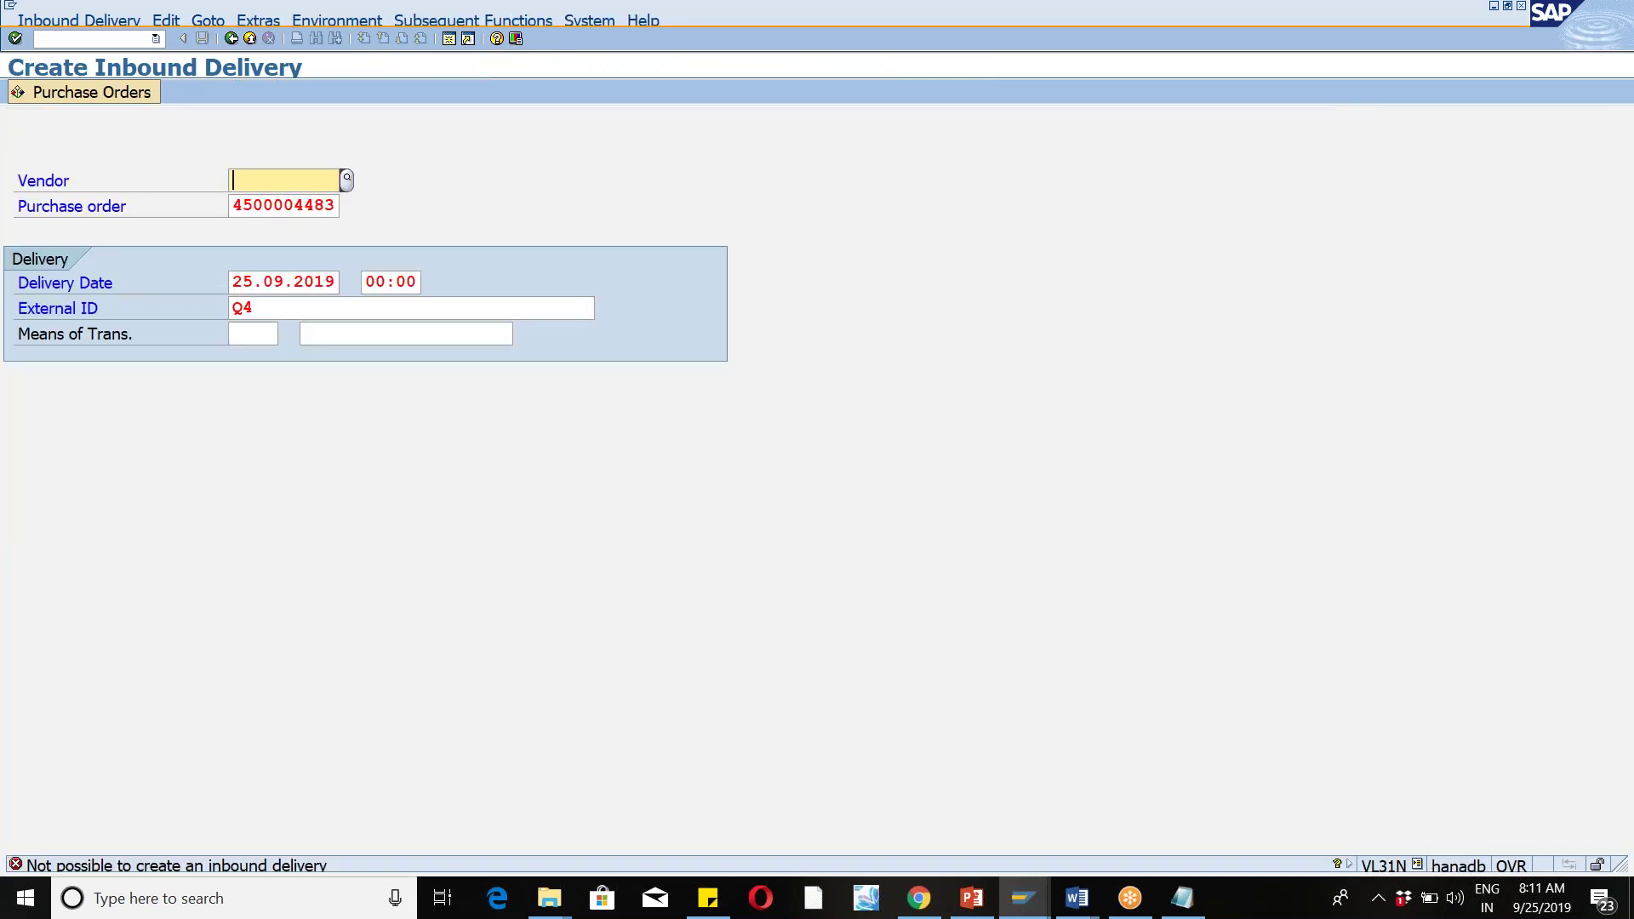
# Step: Return to the delivery's purchase order reference, and open transaction ME21N in the inbound delivery creation session
pyautogui.hotkey('alt', 'Tab')
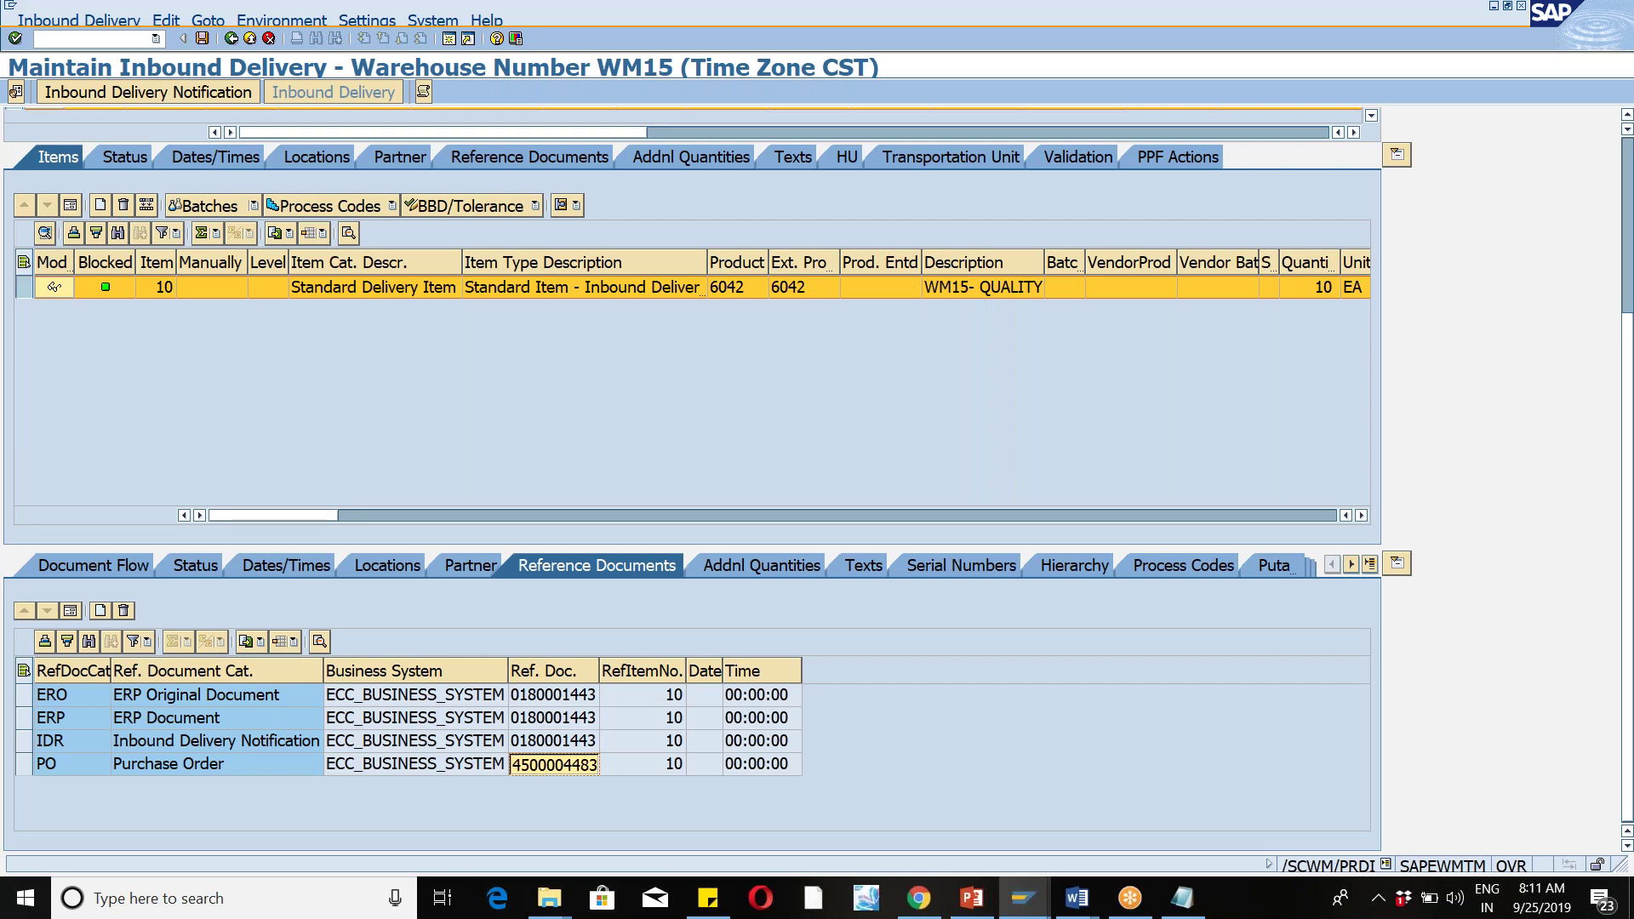
pyautogui.hotkey('alt', 'Tab')
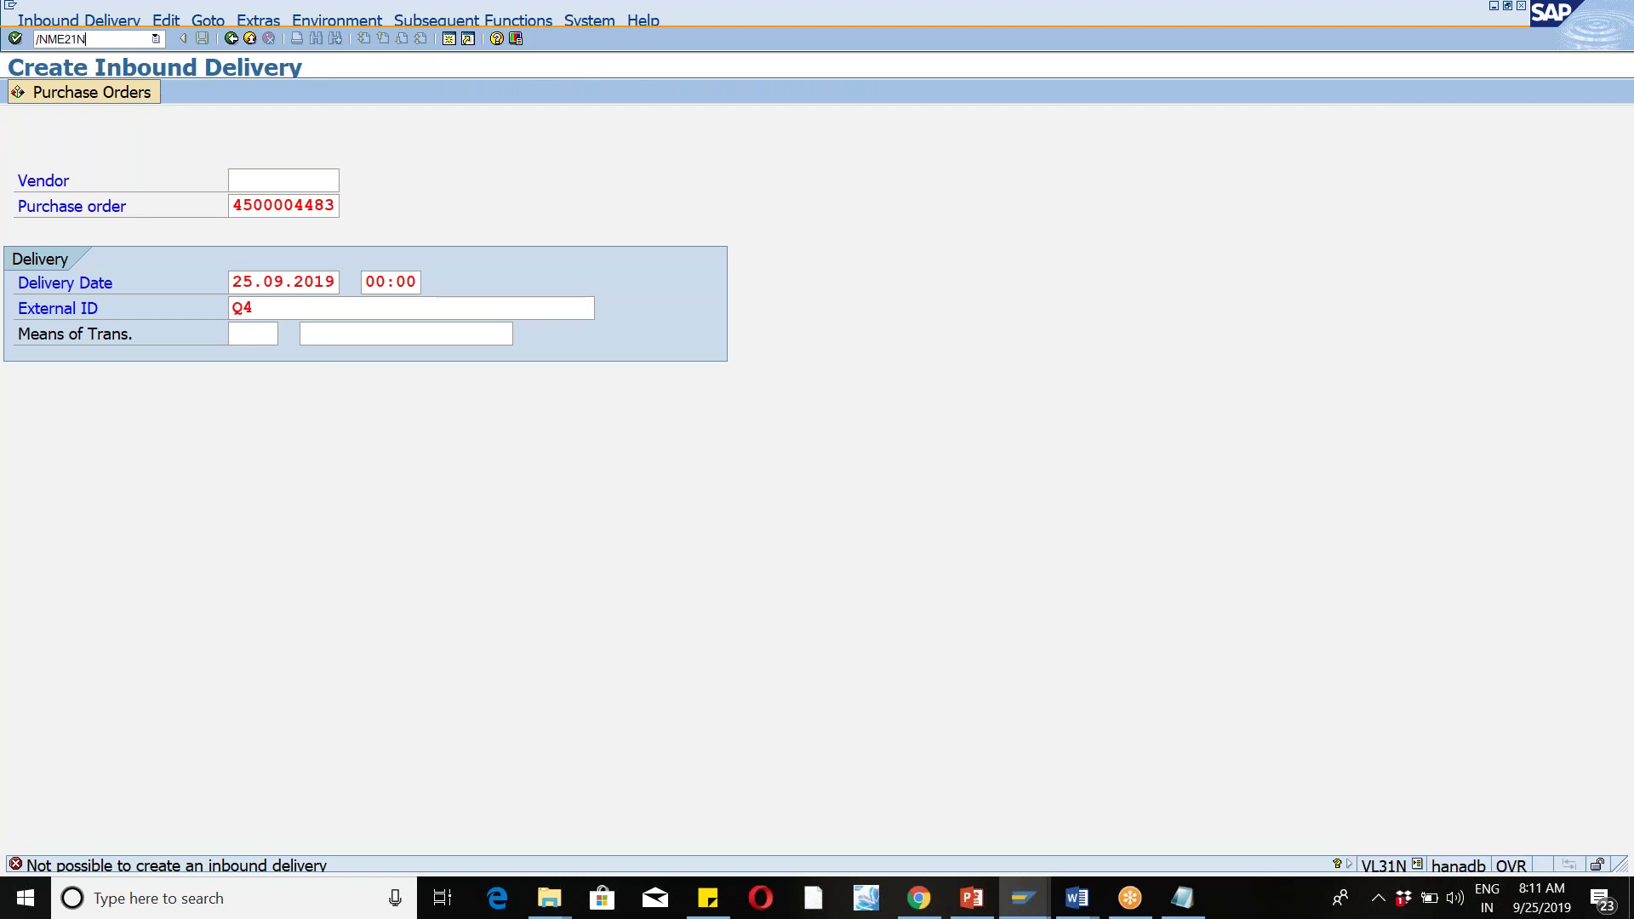
pyautogui.press('Return')
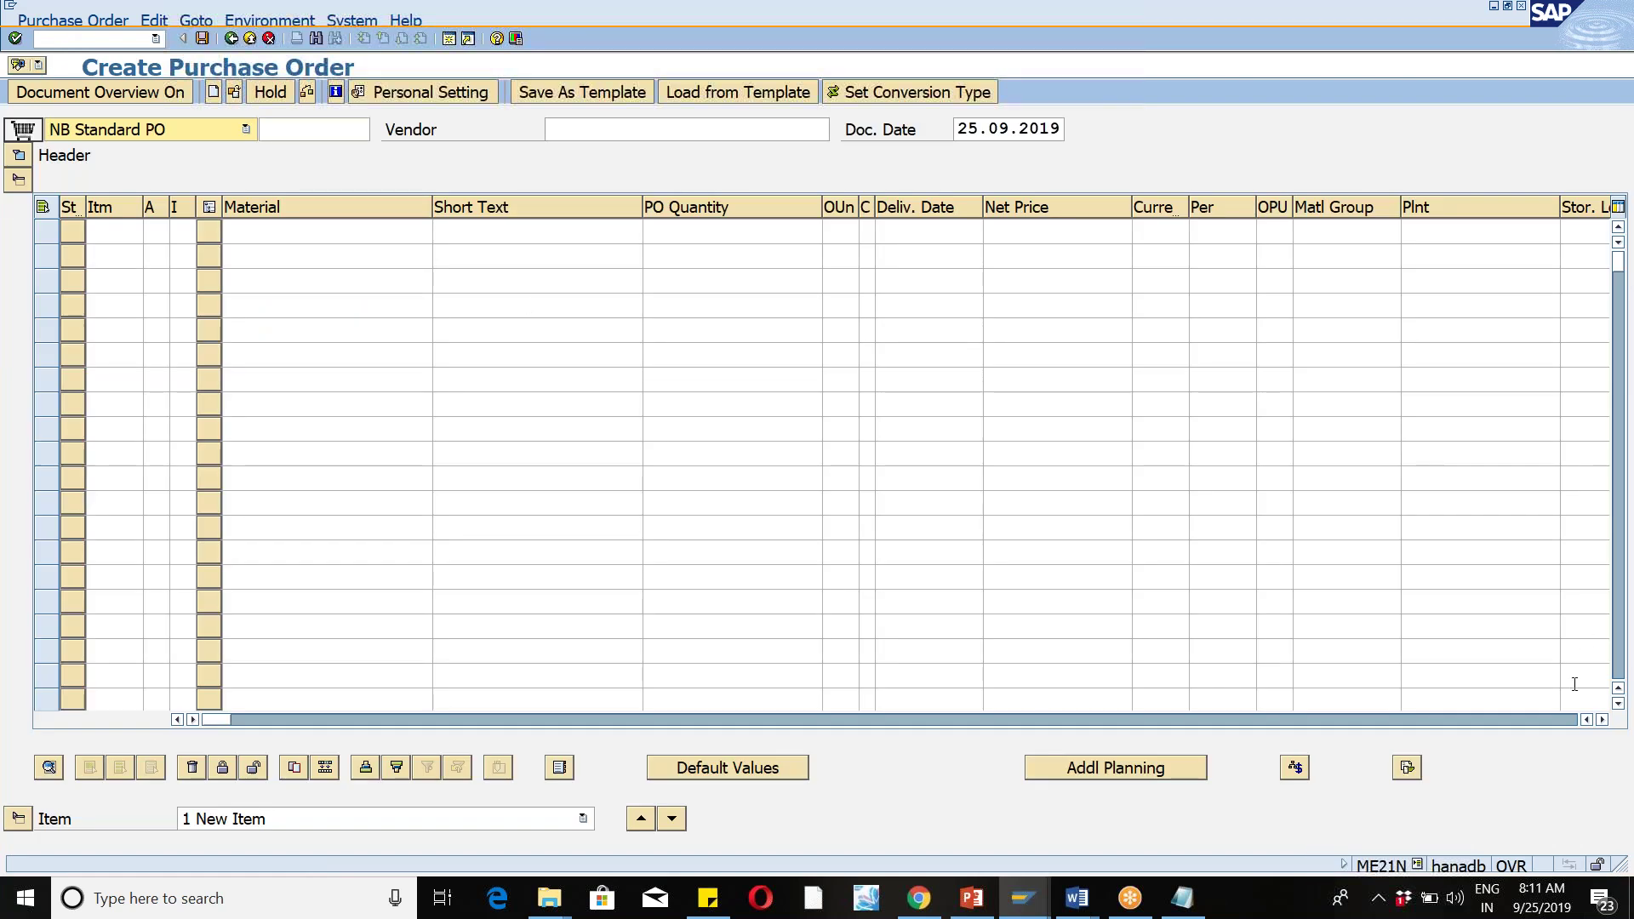
# Step: Reference item 10 of the copied purchasing document in the first item row of the new purchase order
pyautogui.click(1602, 719)
pyautogui.click(1602, 720)
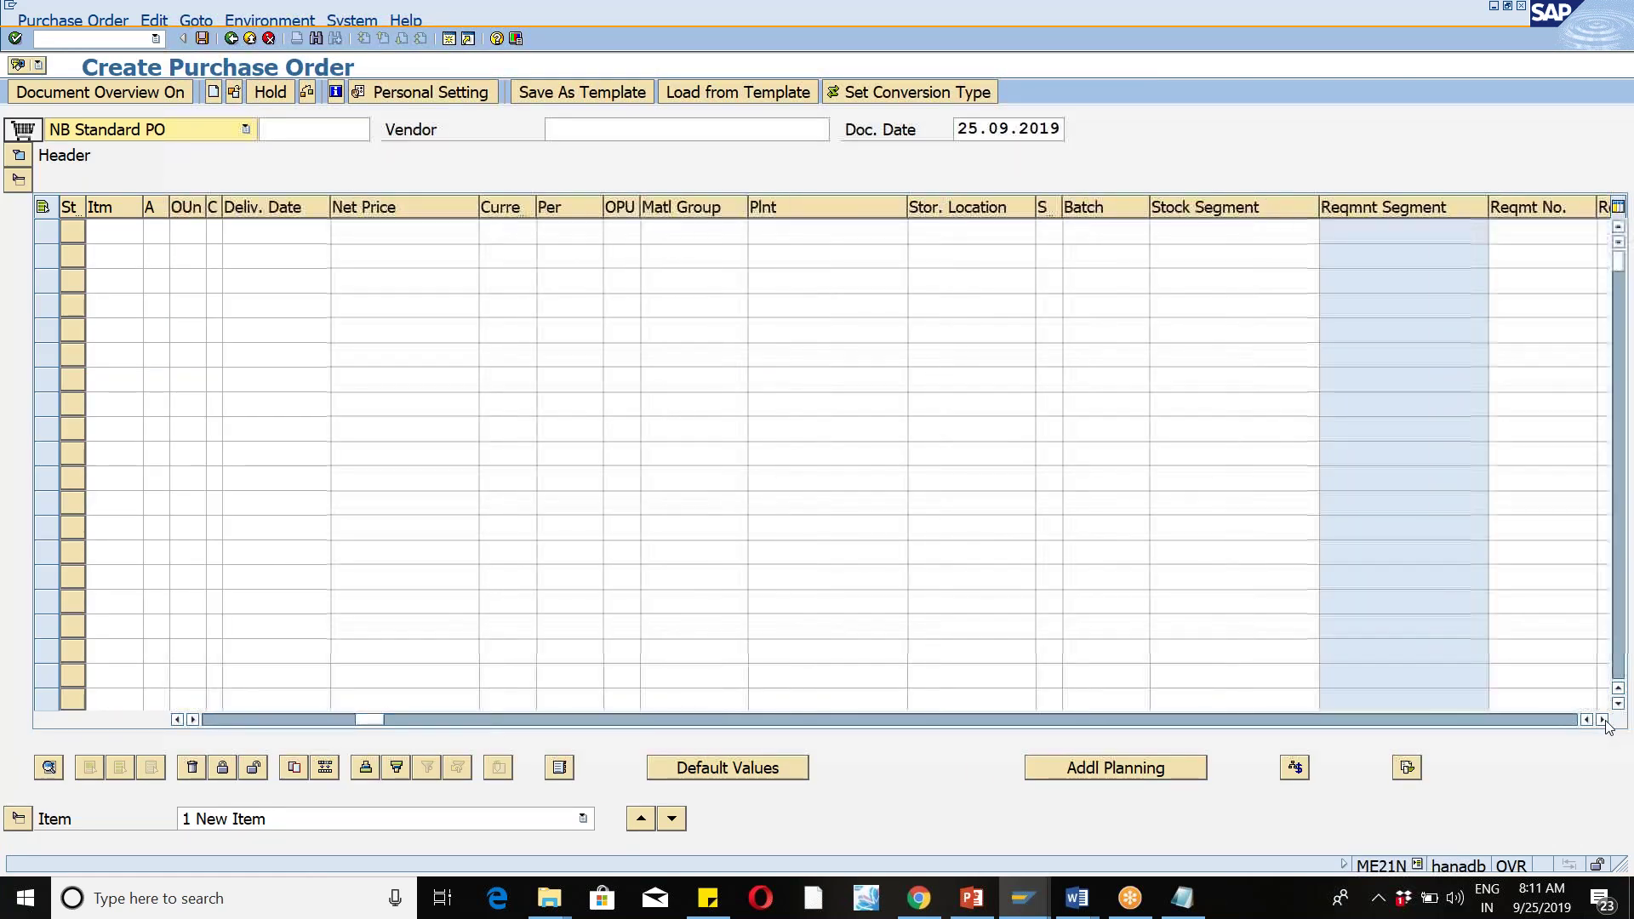
pyautogui.click(1603, 720)
pyautogui.click(1602, 720)
pyautogui.click(1603, 719)
pyautogui.click(1602, 719)
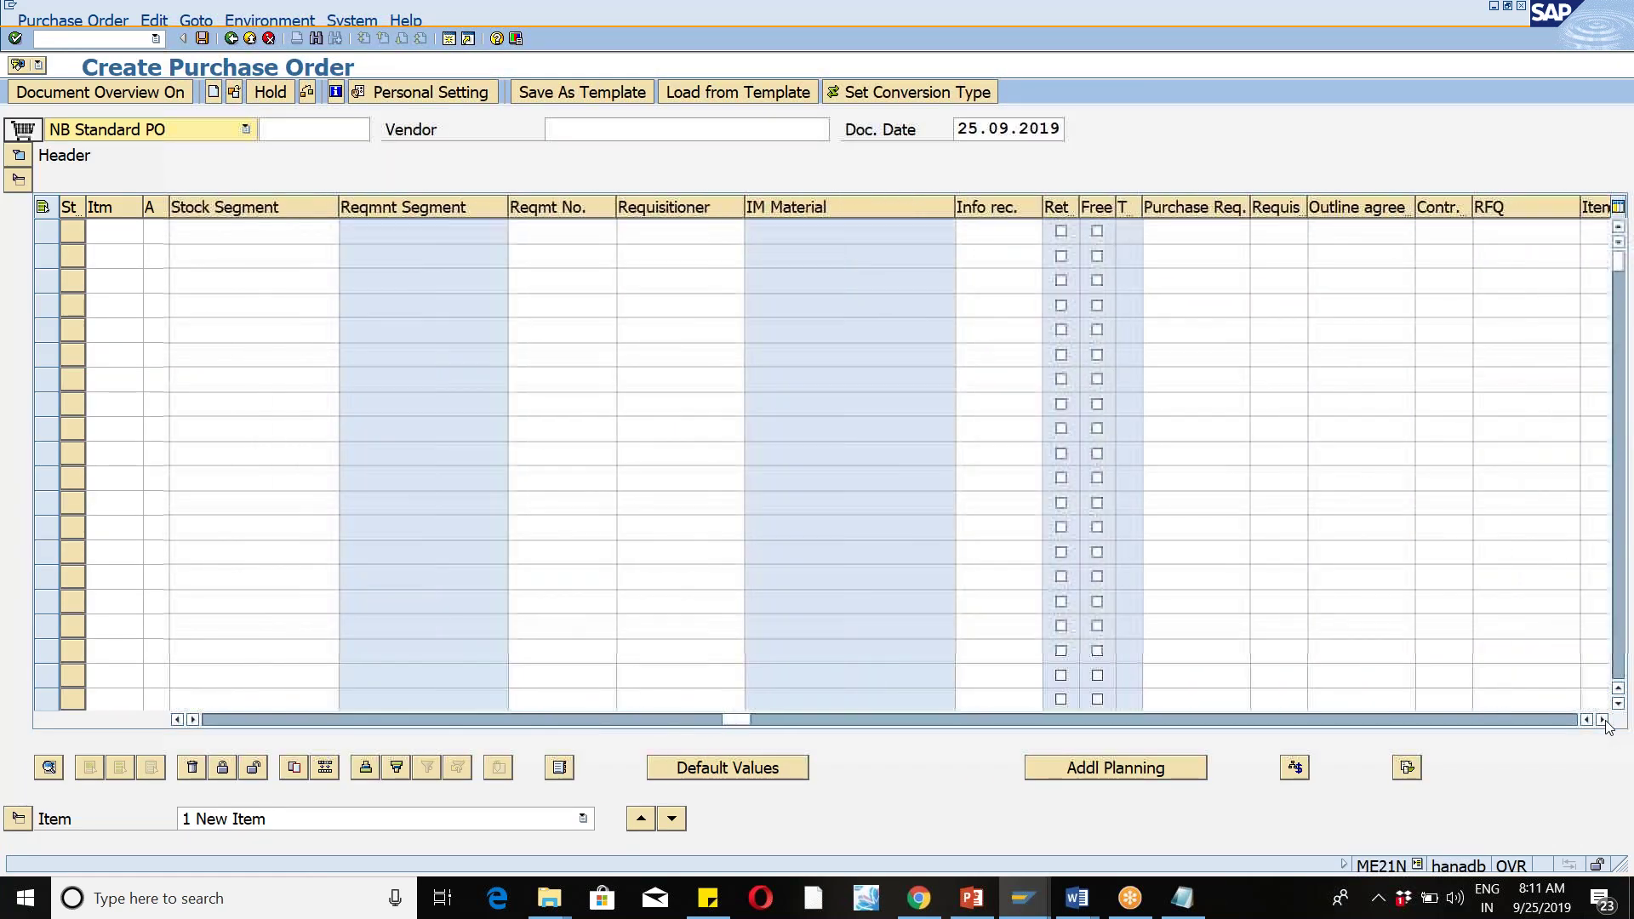
pyautogui.click(1603, 720)
pyautogui.click(1602, 720)
pyautogui.click(869, 231)
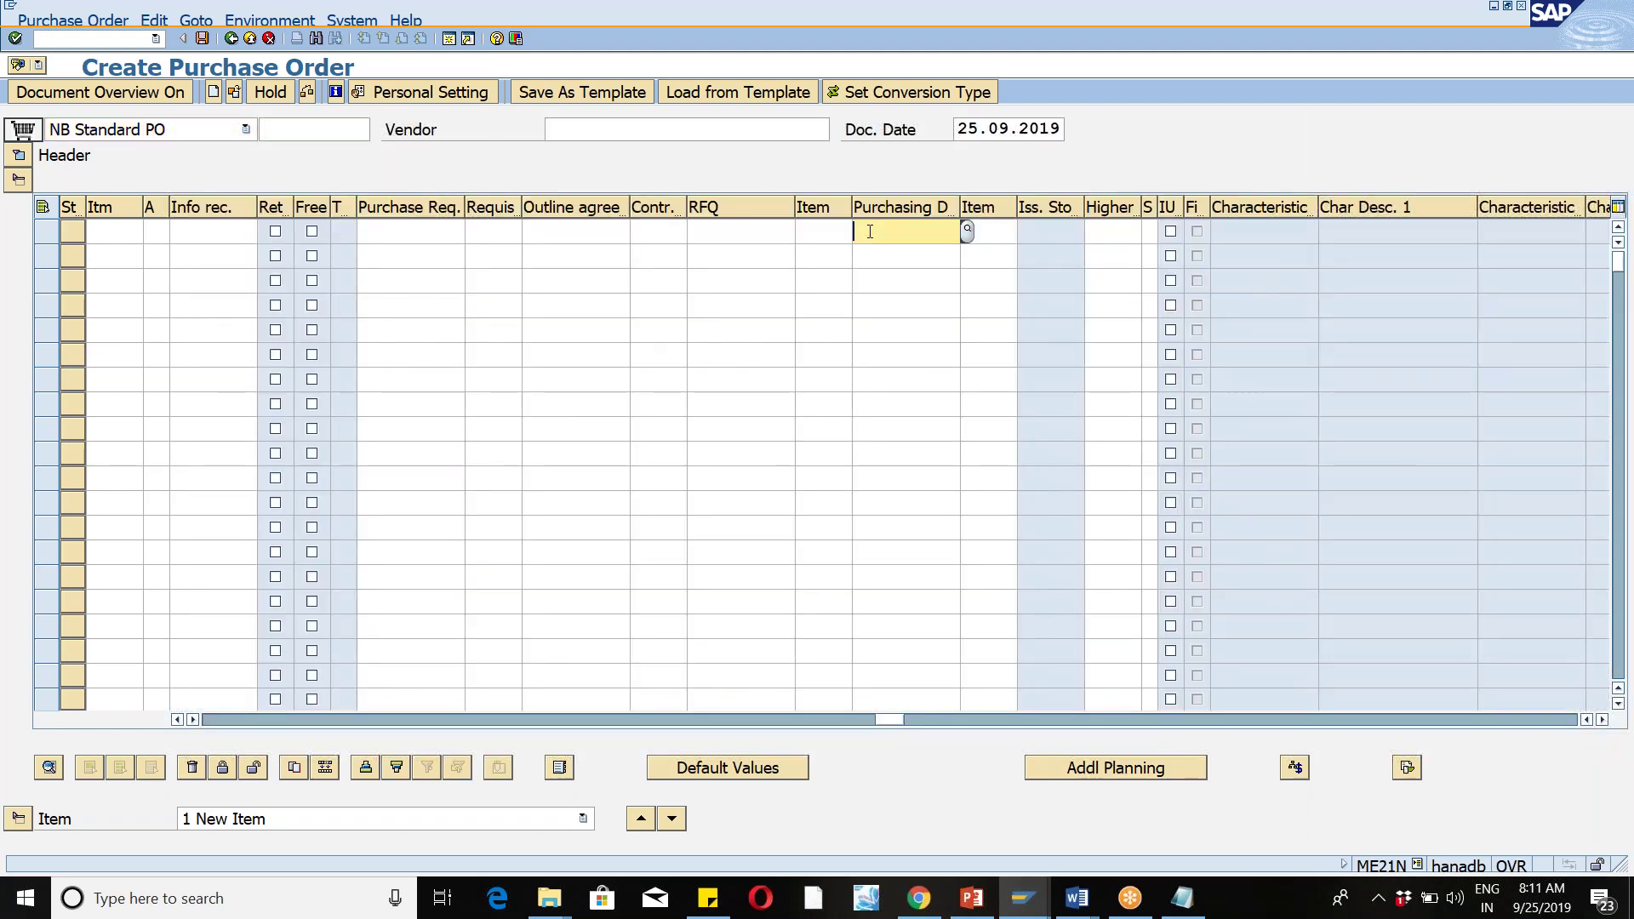
pyautogui.hotkey('ctrl', 'v')
pyautogui.click(1005, 235)
pyautogui.write('10')
pyautogui.press('Return')
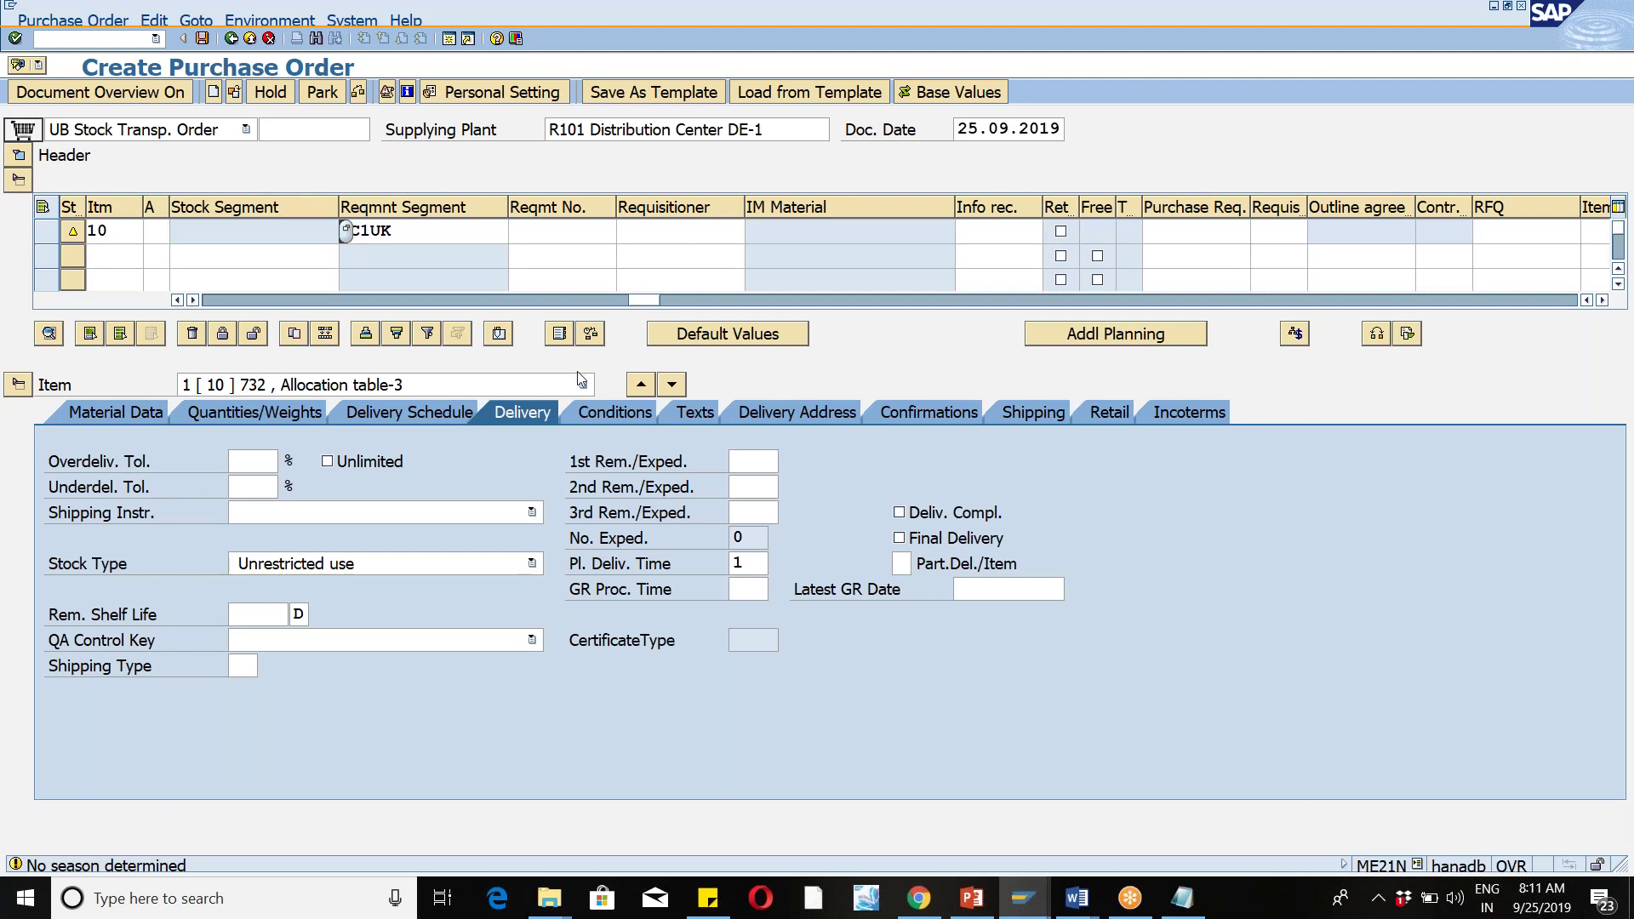
# Step: Set the status bar to show the system and client, and close the purchase order session without saving
pyautogui.moveTo(644, 299); pyautogui.dragTo(308, 299)
pyautogui.moveTo(104, 358); pyautogui.dragTo(4, 349)
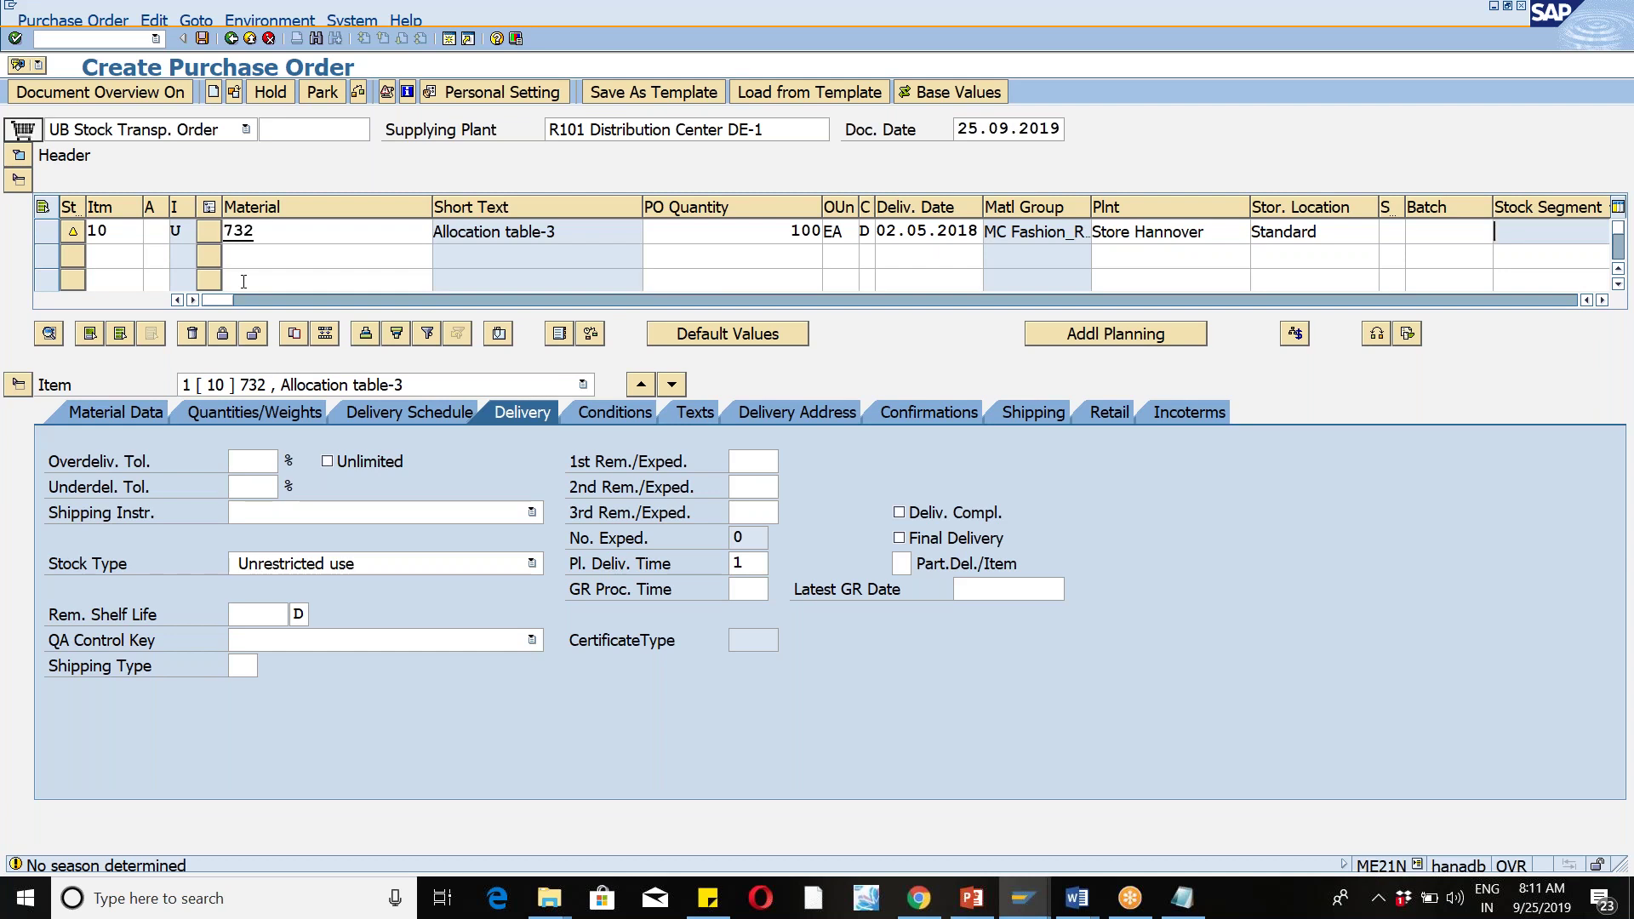
pyautogui.click(1420, 867)
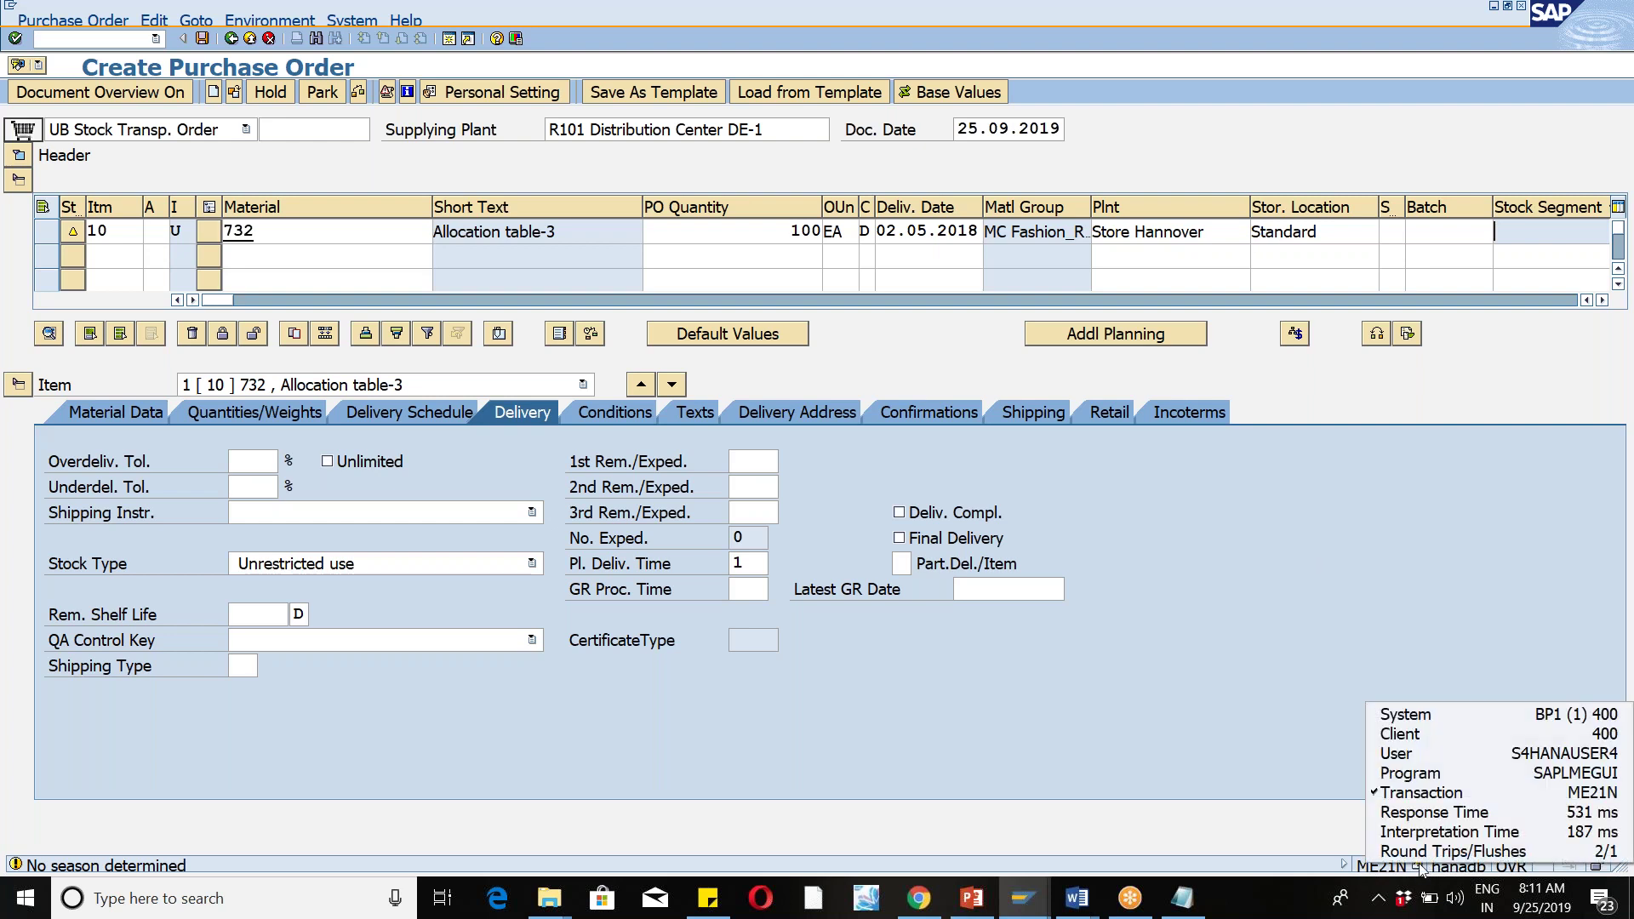
pyautogui.click(1398, 717)
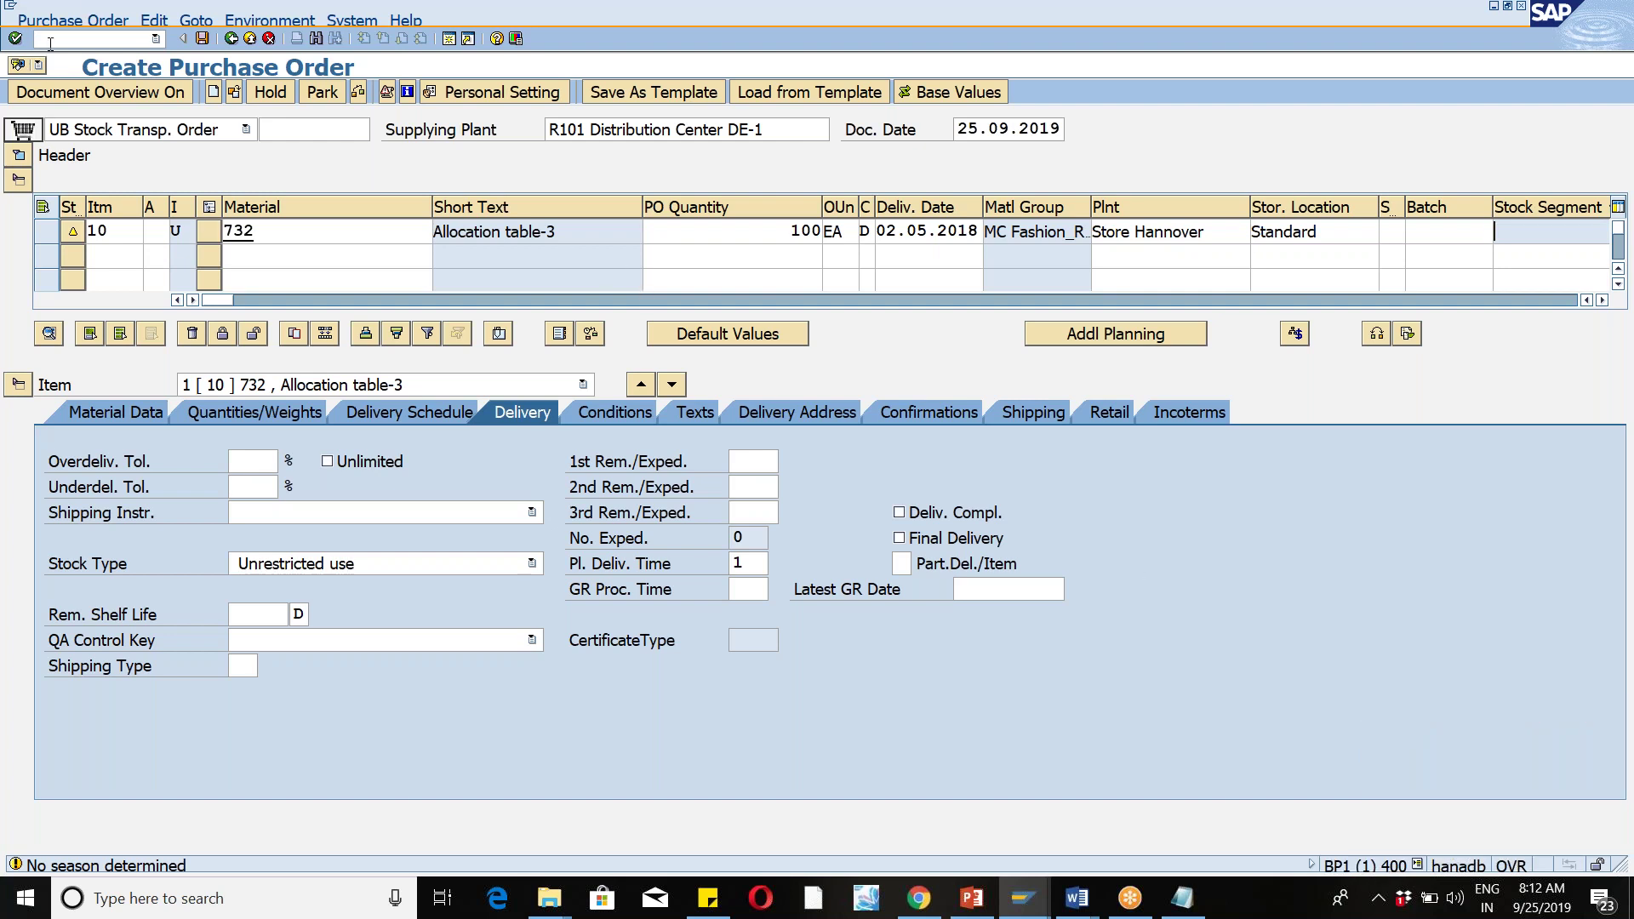
pyautogui.press('Return')
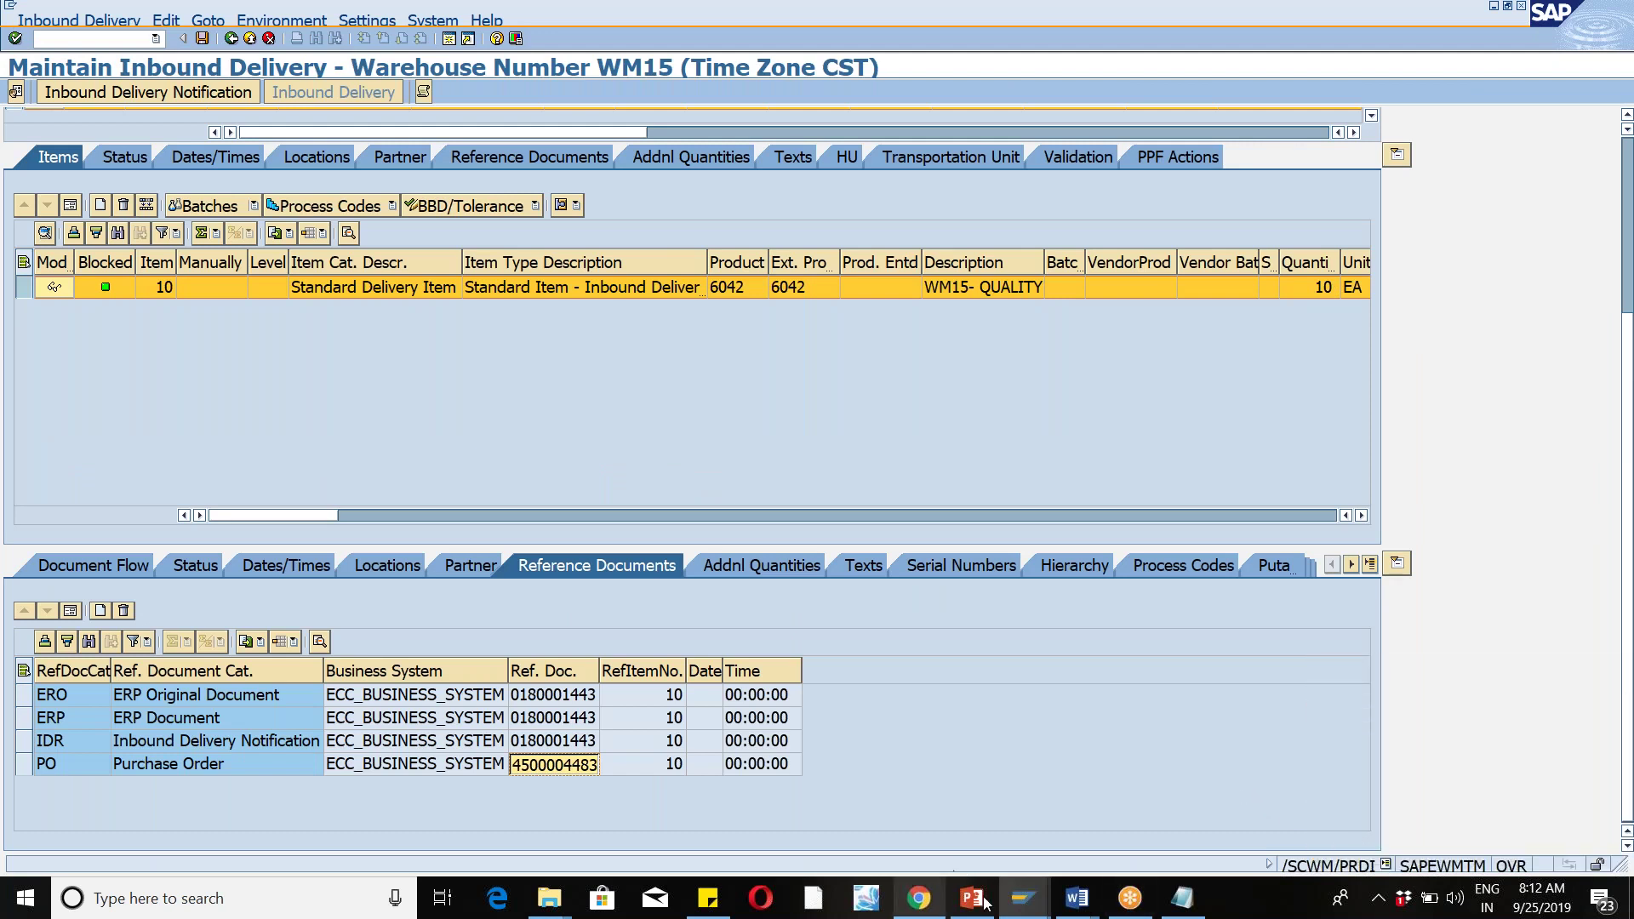
# Step: Switch to the Display logs session and leave it for the SAP Easy Access menu
pyautogui.click(1023, 900)
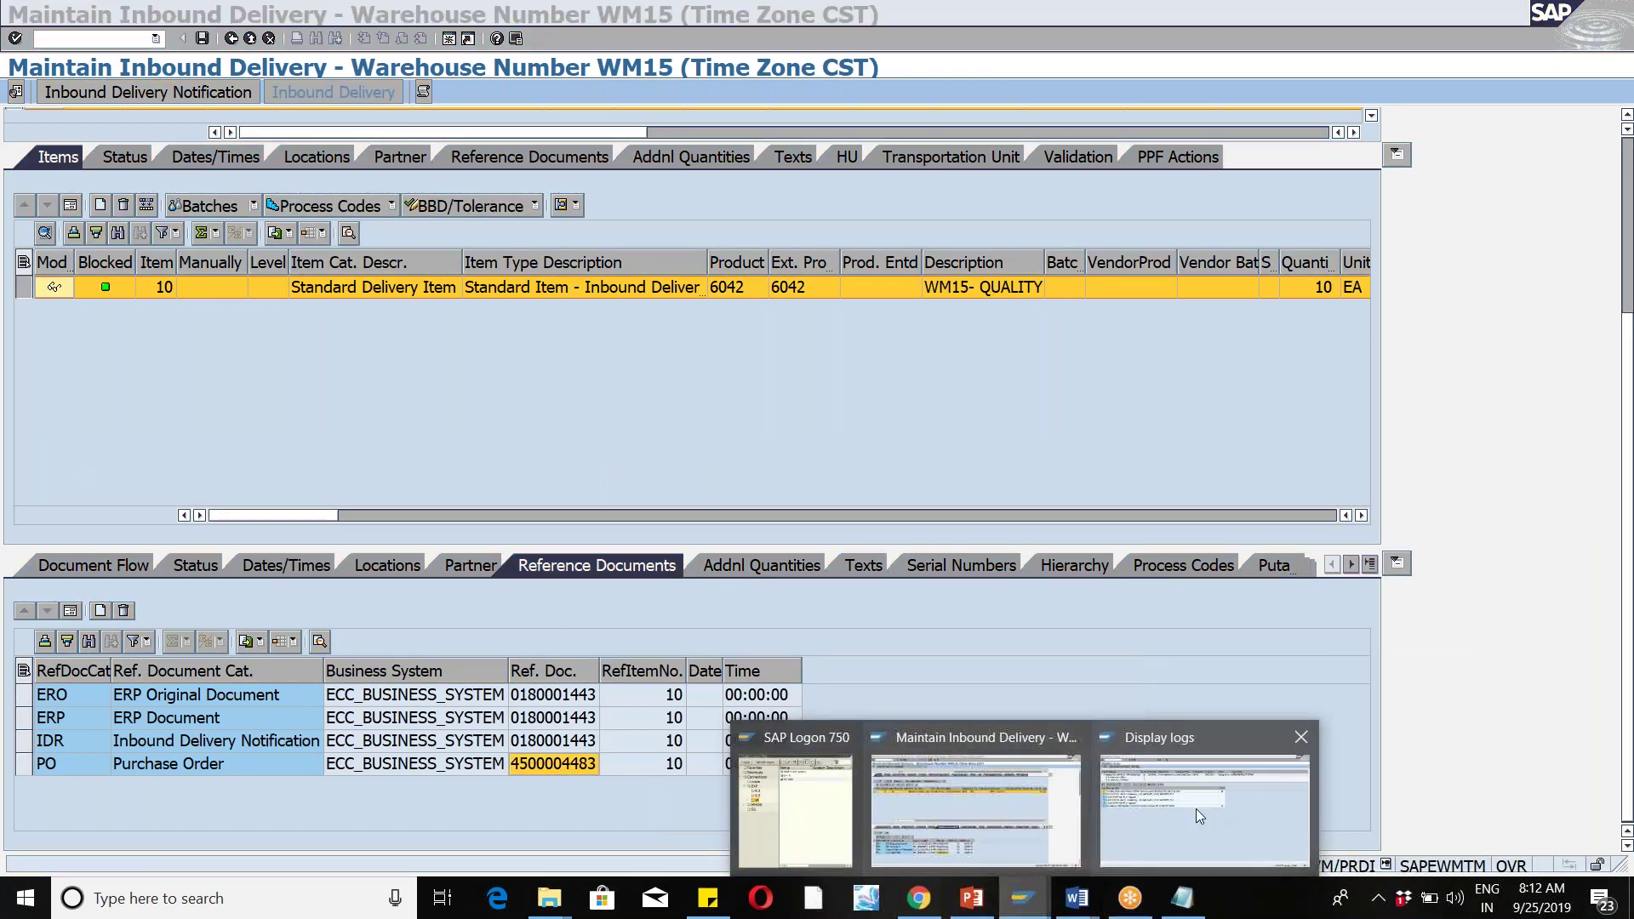
pyautogui.click(1156, 815)
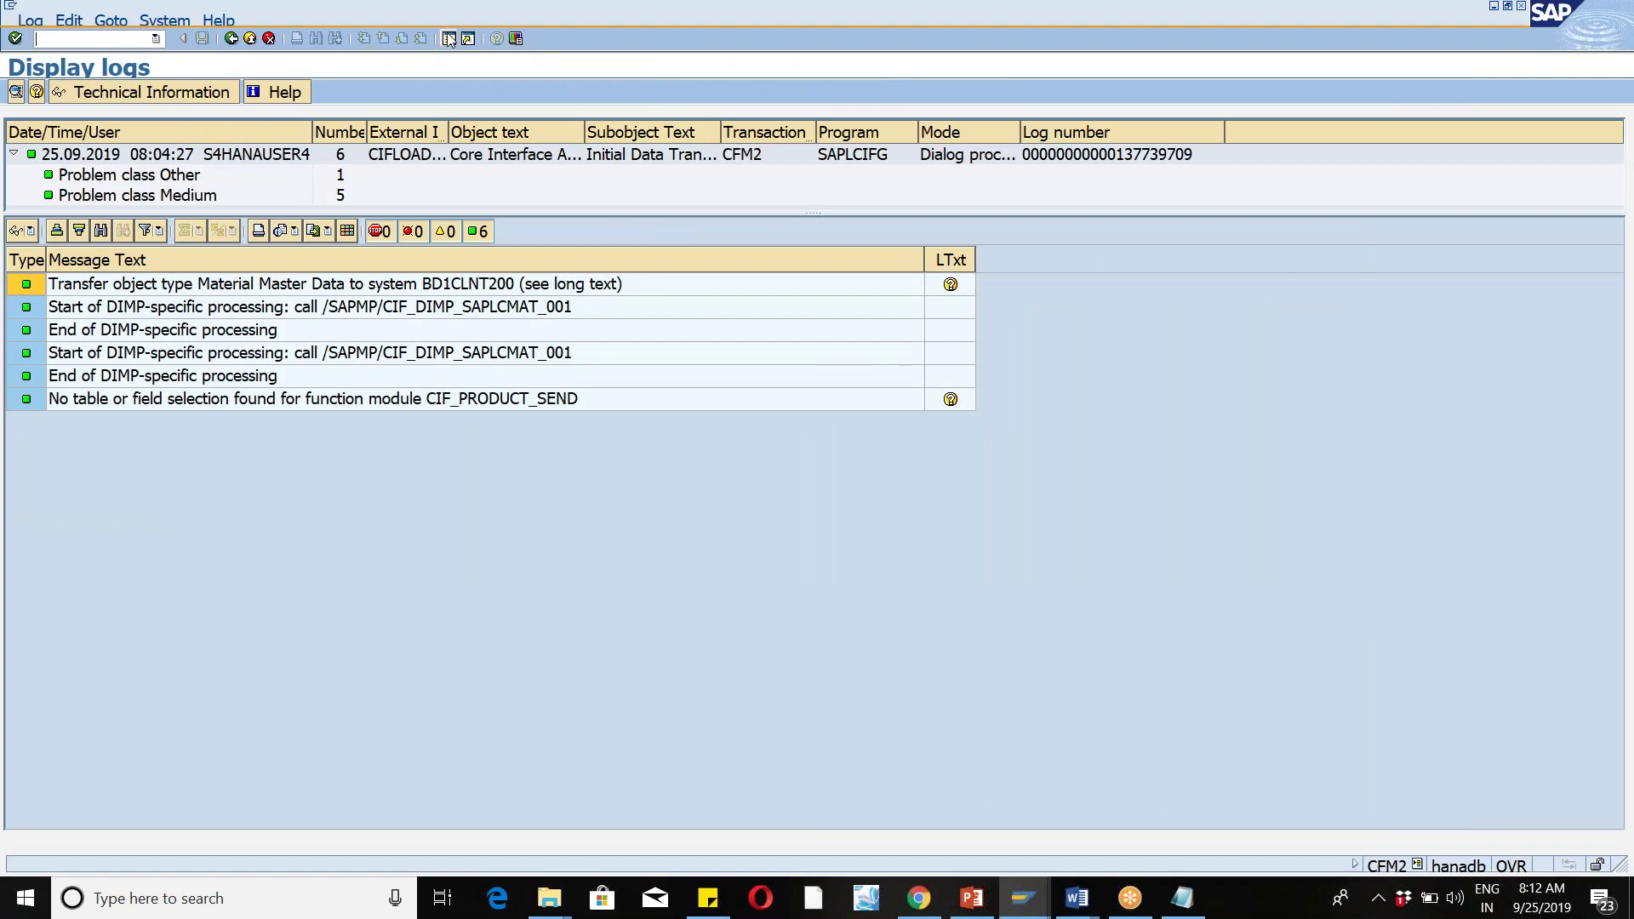
pyautogui.click(62, 41)
pyautogui.write('/n')
pyautogui.press('Return')
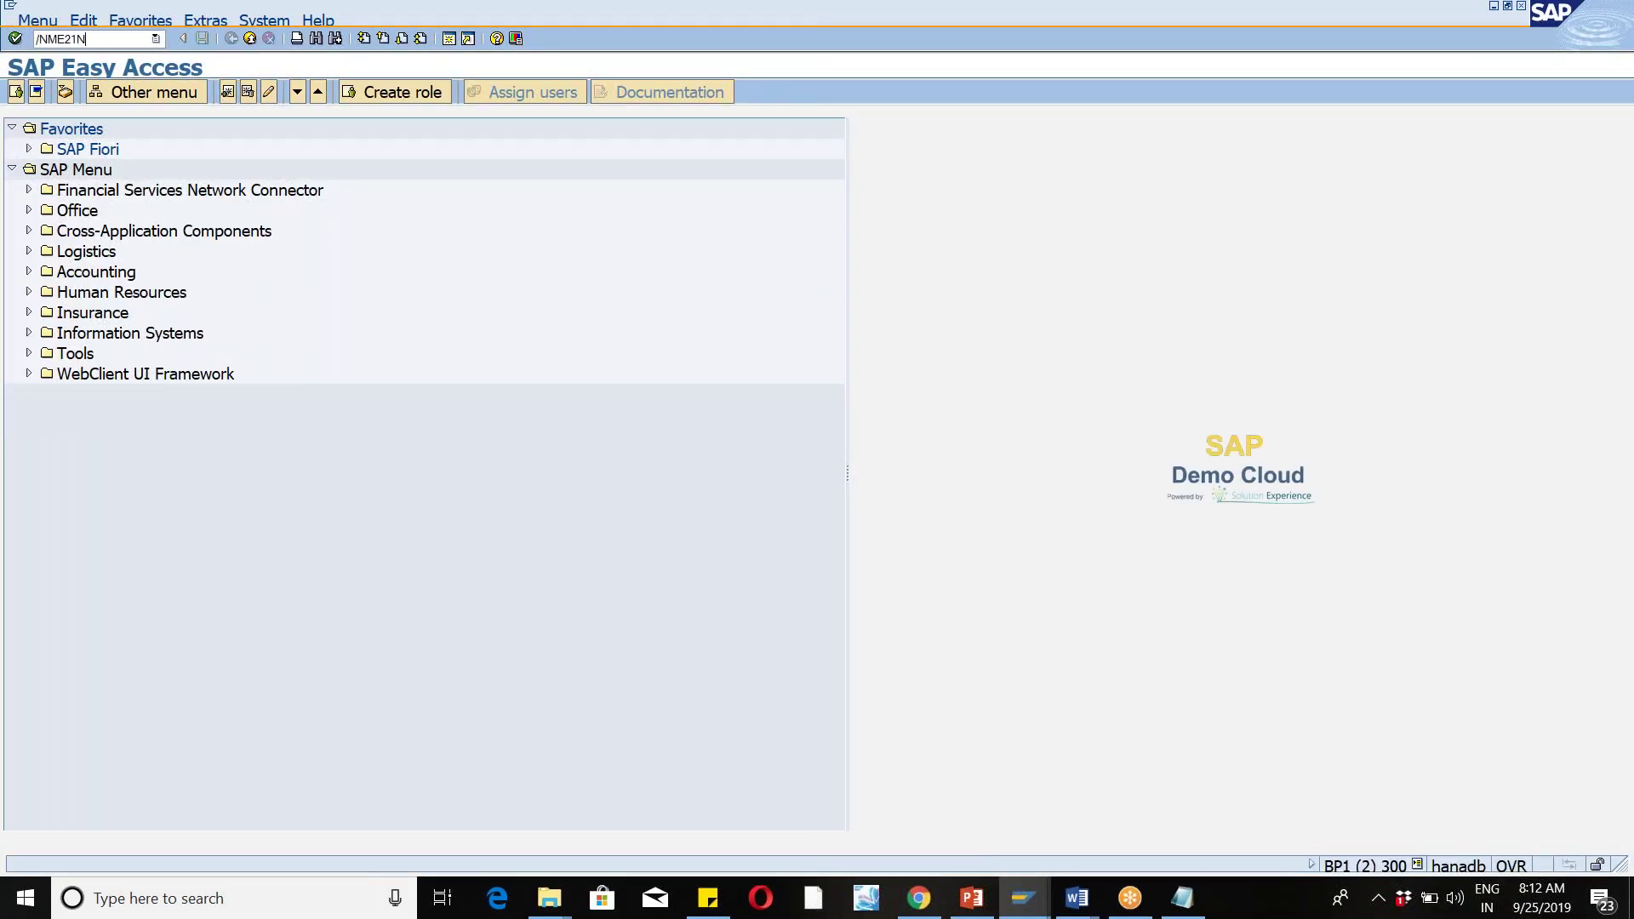
# Step: Open transaction ME21N and reference item 10 of the most recently used purchasing document in the first item row
pyautogui.press('Return')
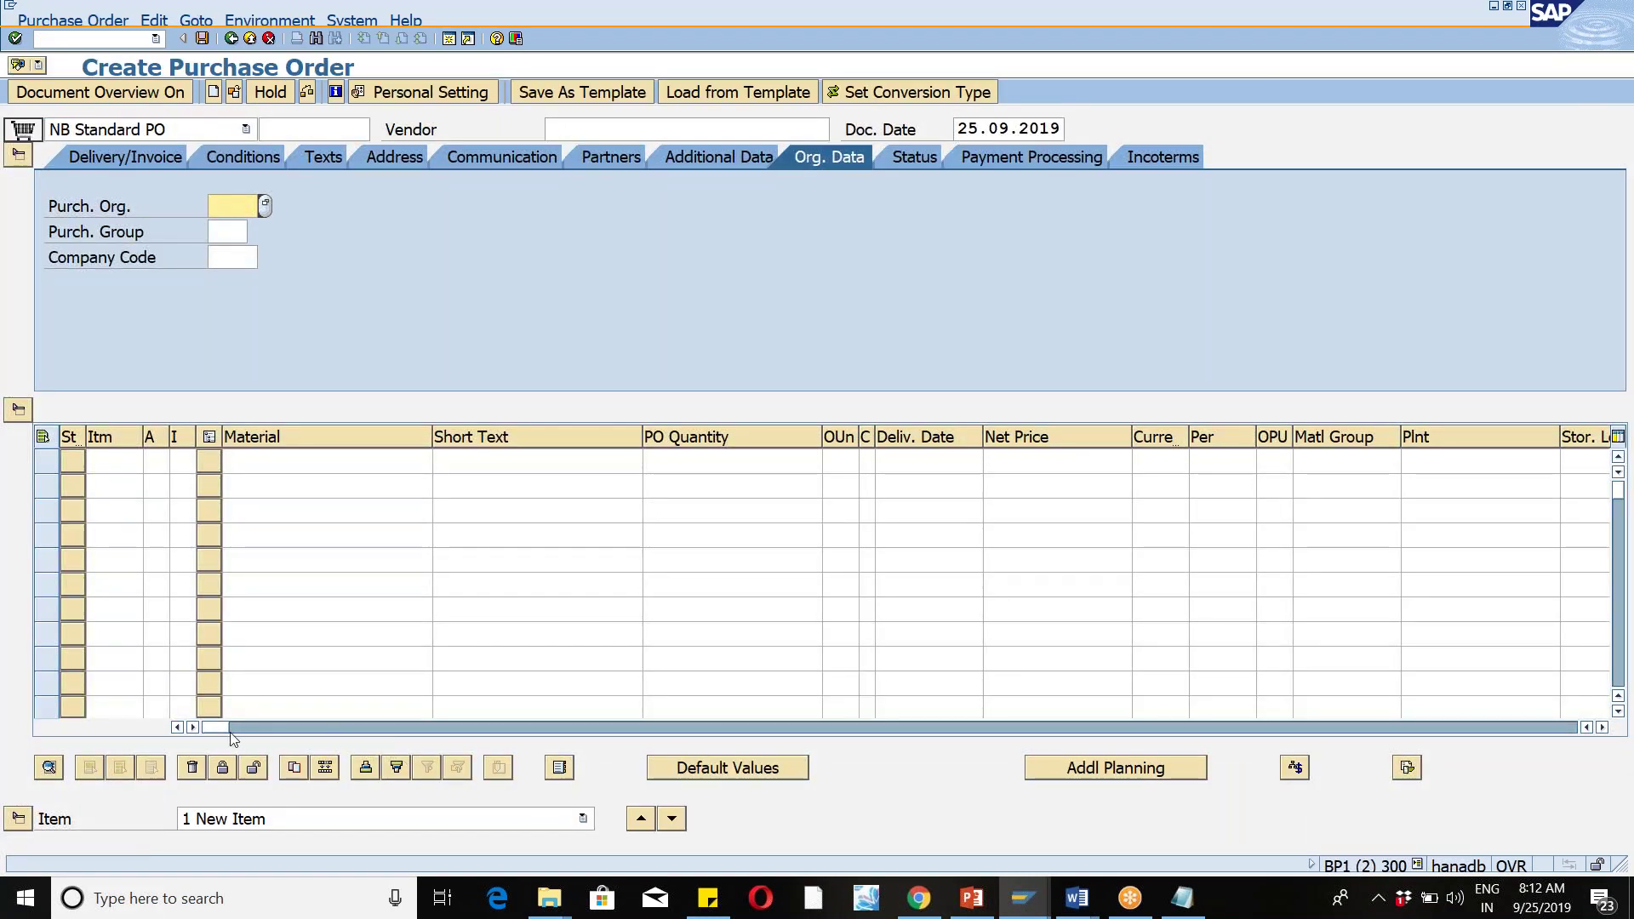
pyautogui.moveTo(218, 728); pyautogui.dragTo(954, 725)
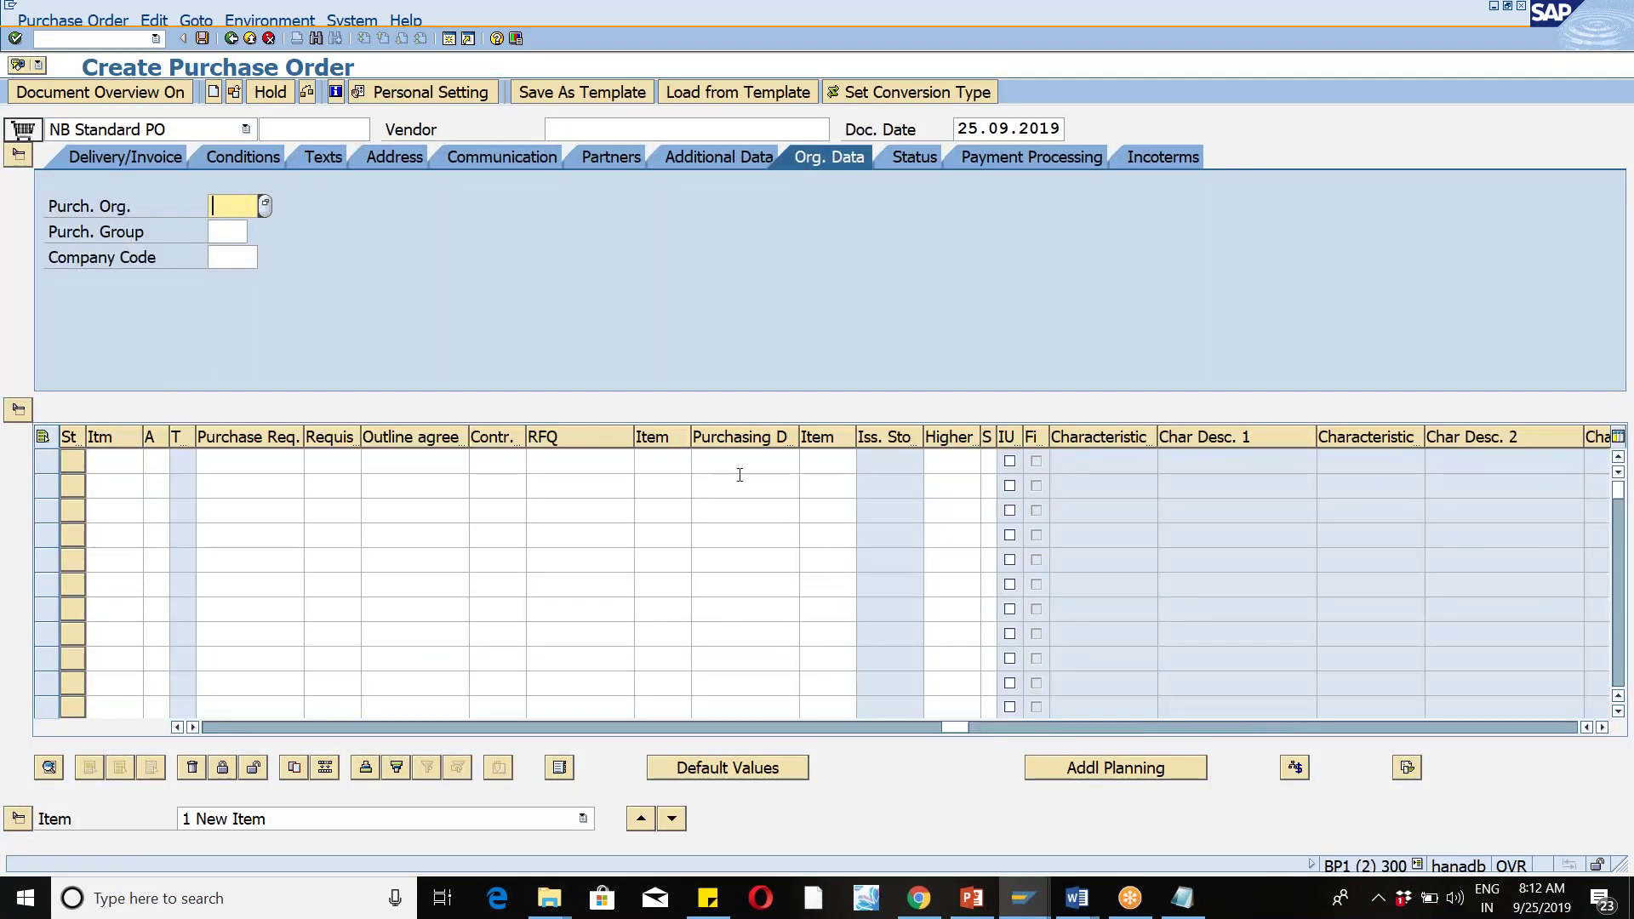
pyautogui.click(721, 464)
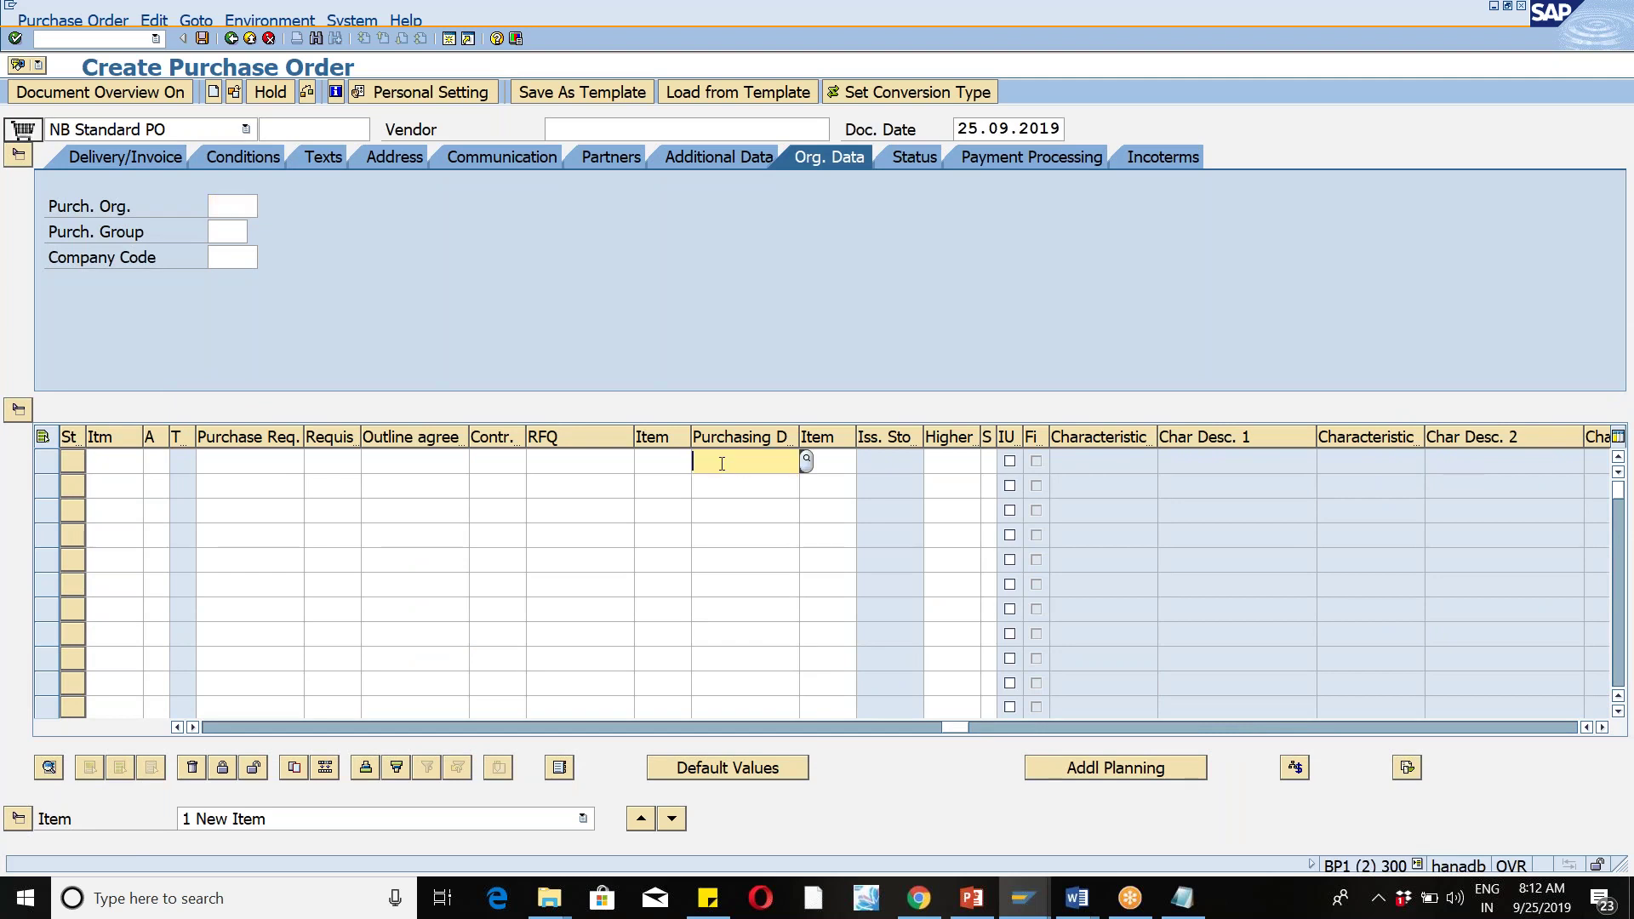
pyautogui.press('space')
pyautogui.press('Down')
pyautogui.press('Return')
pyautogui.press('Tab')
pyautogui.write('10')
pyautogui.press('Return')
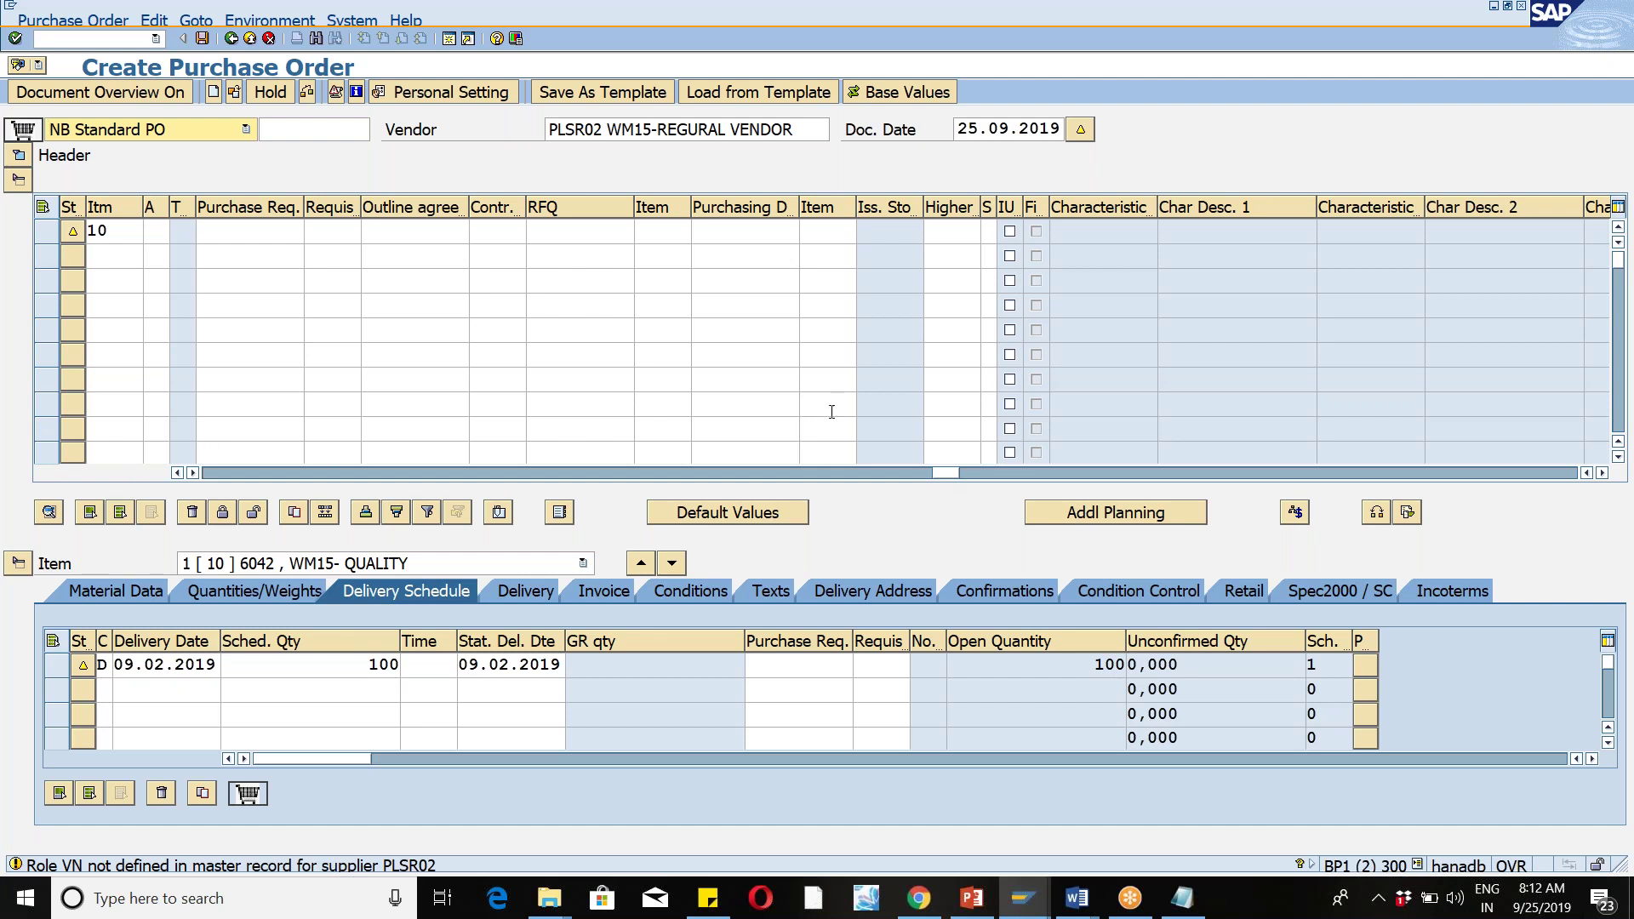
# Step: Try to change the material of the referenced purchase order item to 6043
pyautogui.moveTo(950, 474); pyautogui.dragTo(219, 472)
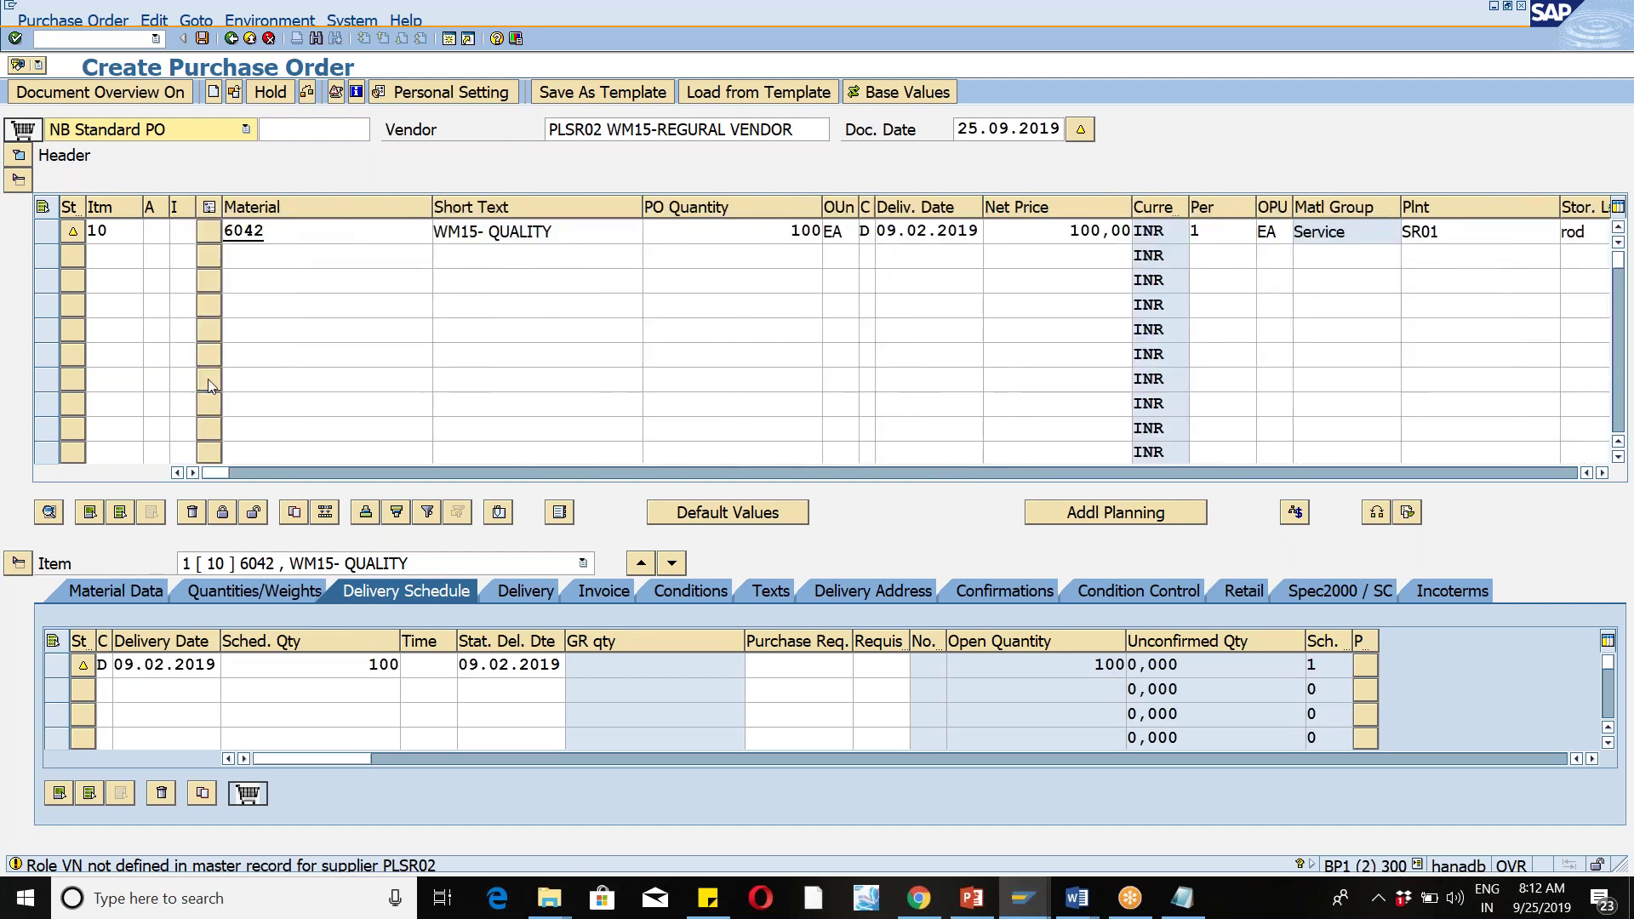
pyautogui.click(285, 235)
pyautogui.press('BackSpace')
pyautogui.write('3')
pyautogui.press('Return')
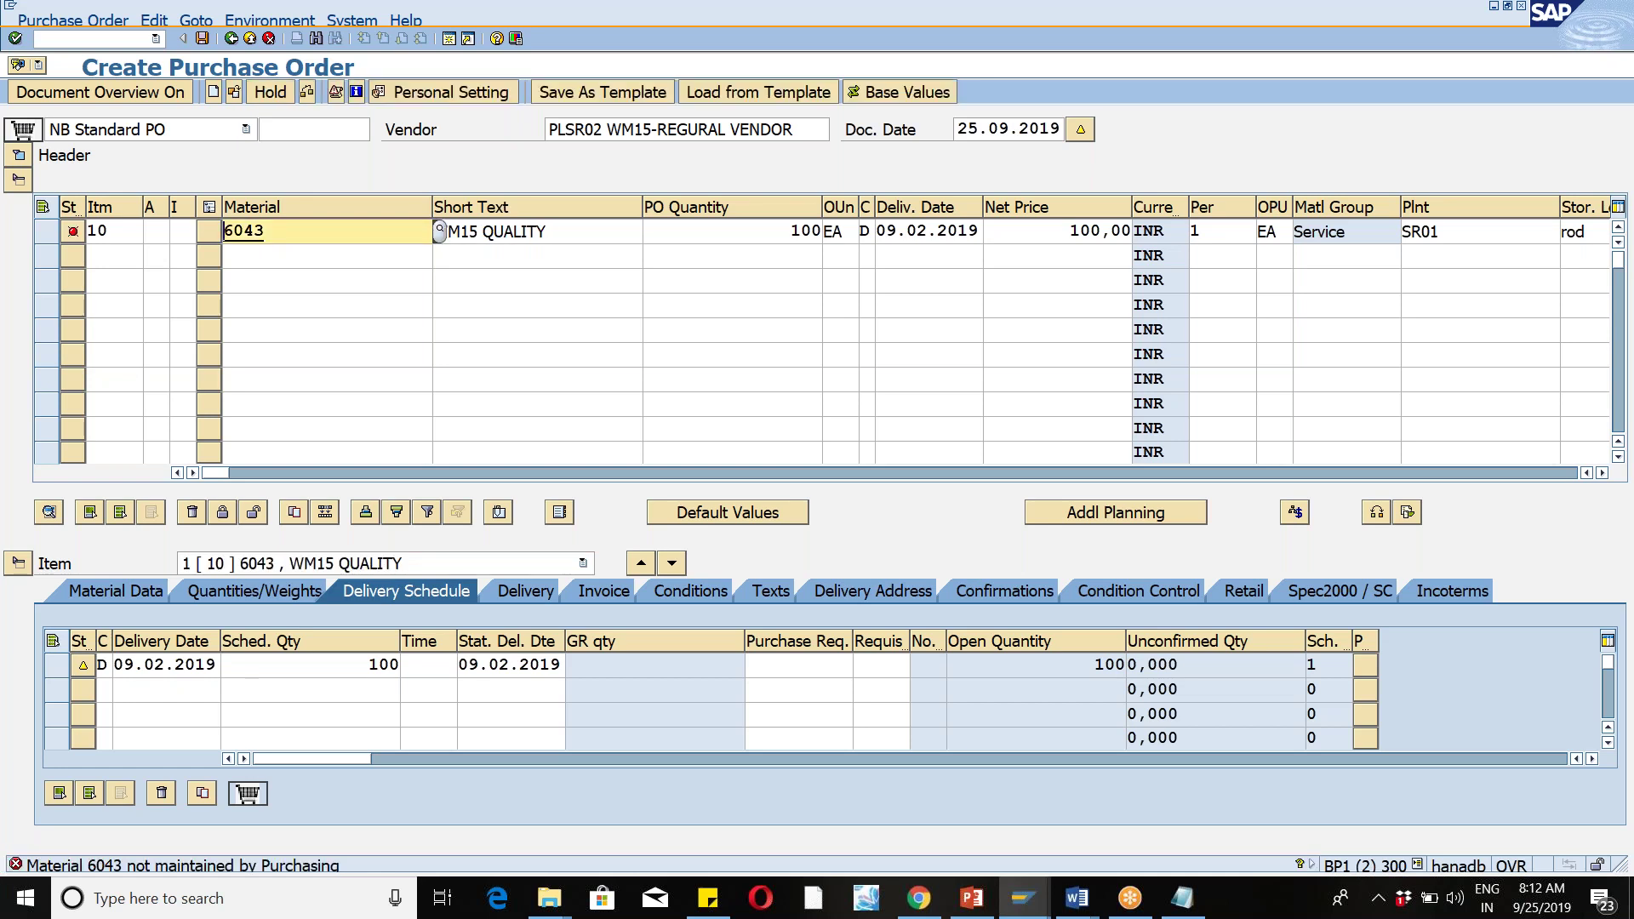
# Step: Open transaction MM01 in a new session and enter material 6043 with its view selection
pyautogui.click(451, 38)
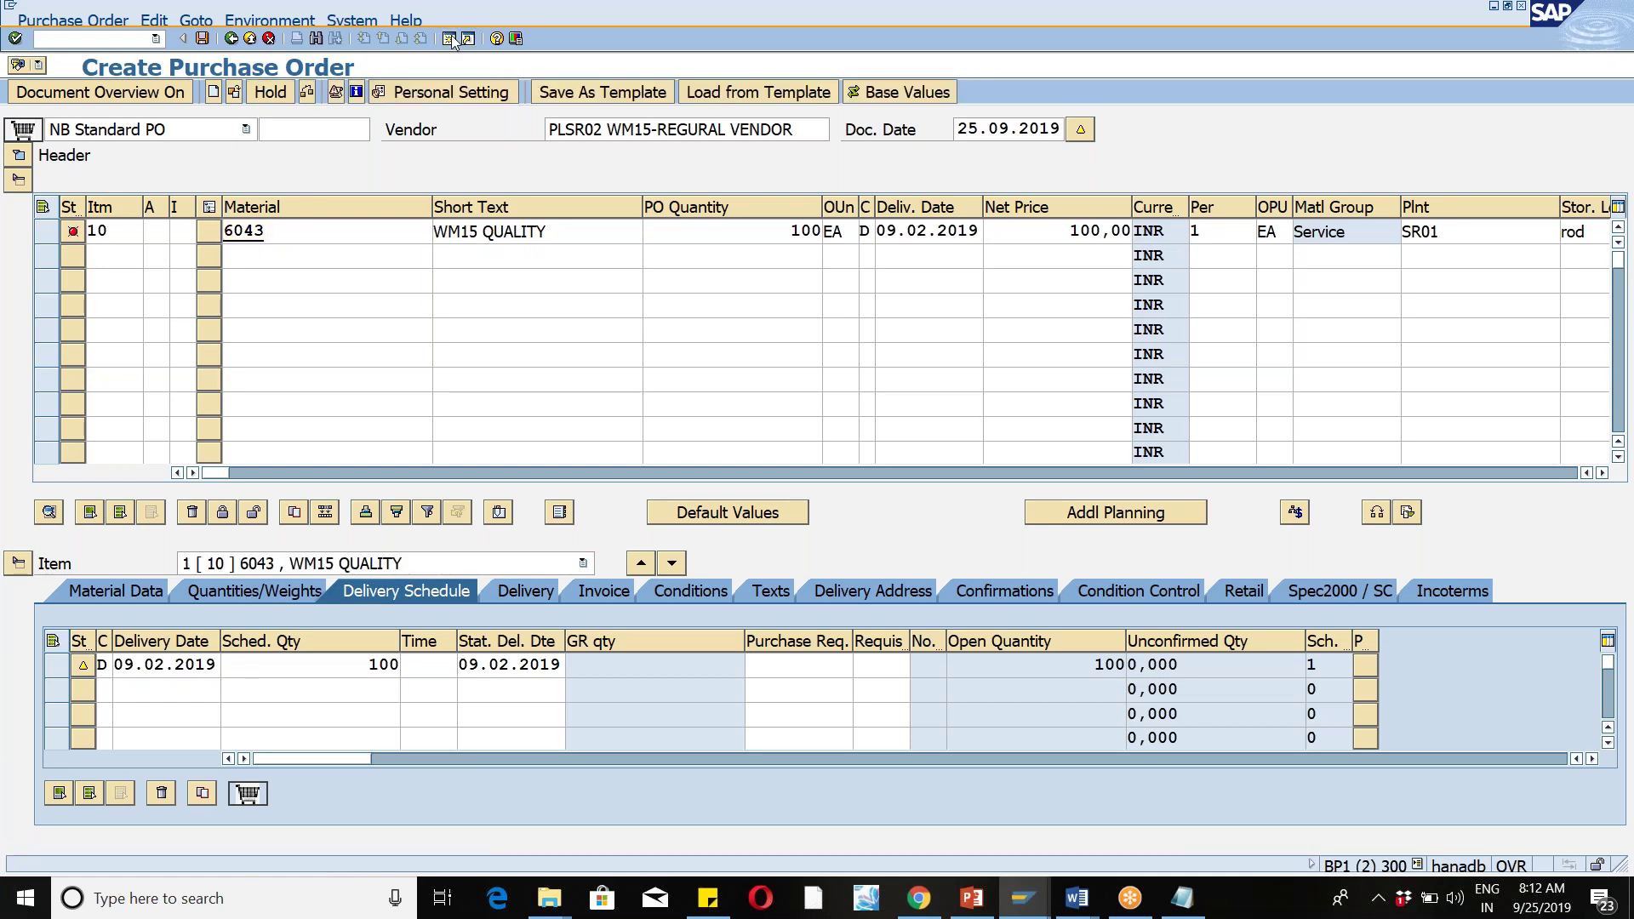
pyautogui.write('MM01')
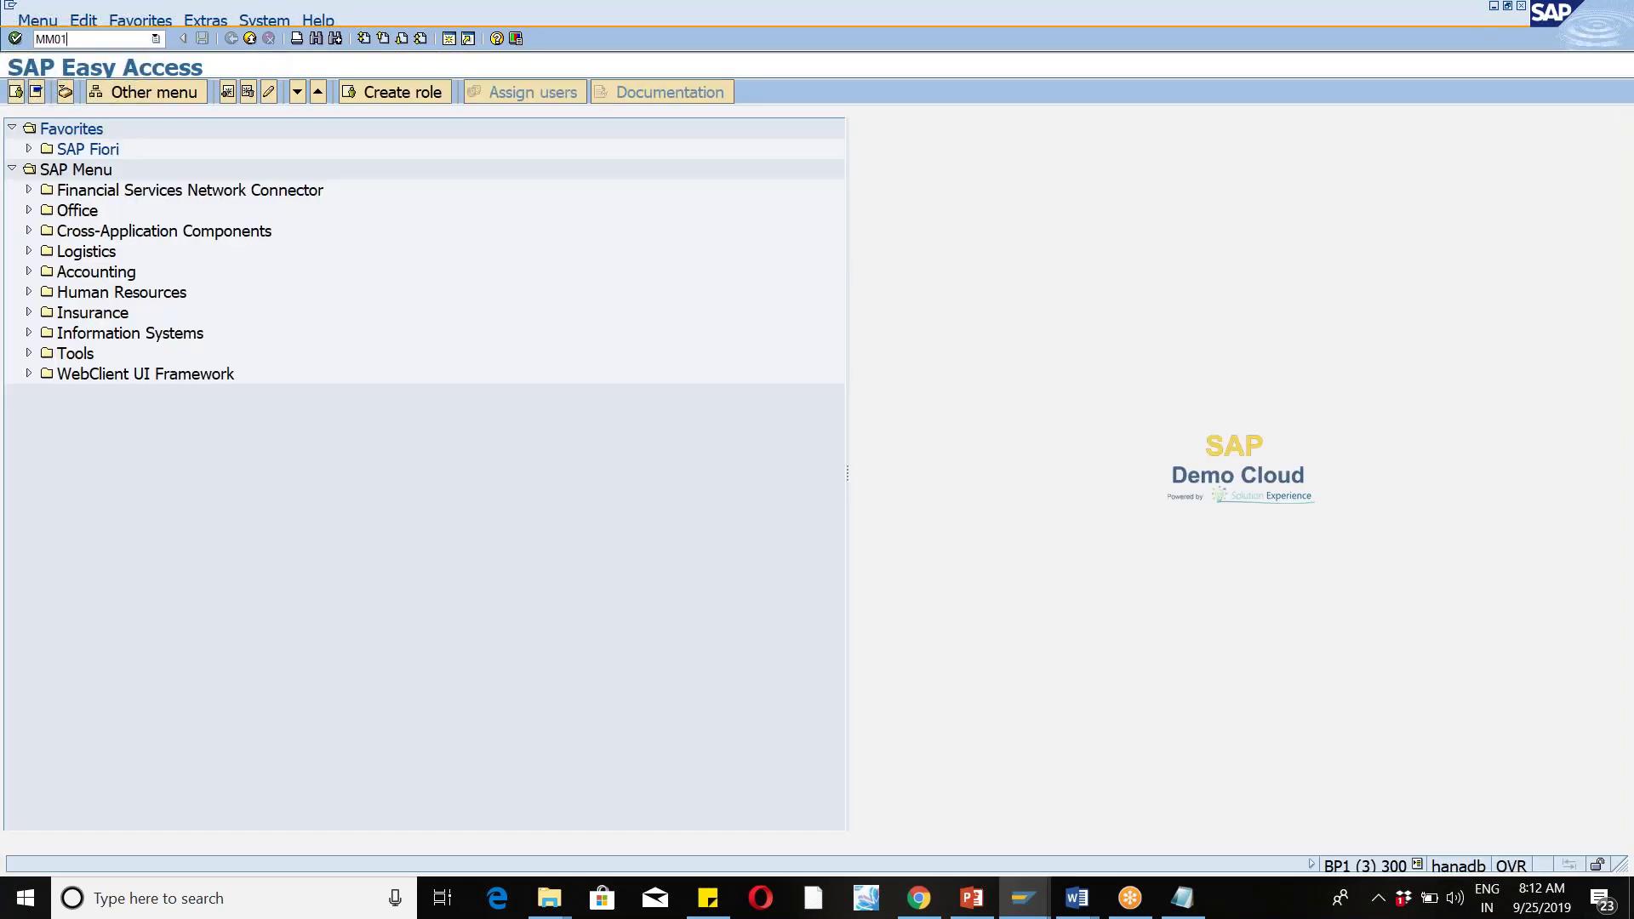
pyautogui.press('Return')
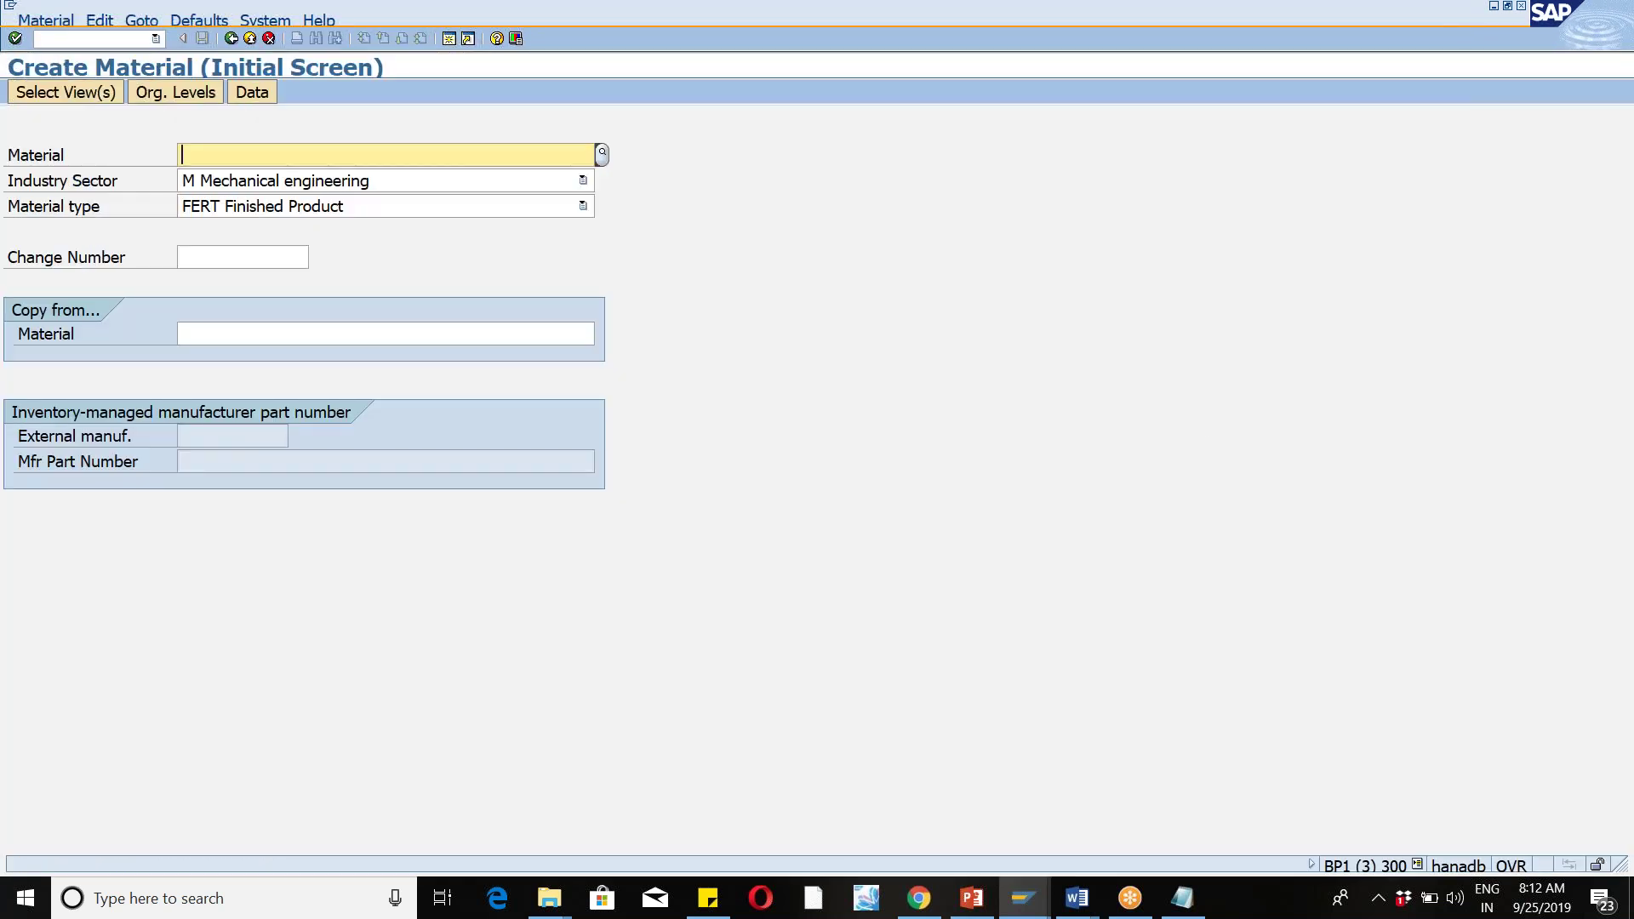
pyautogui.write('604')
pyautogui.write('3')
pyautogui.press('BackSpace')
pyautogui.write('43')
pyautogui.press('Return')
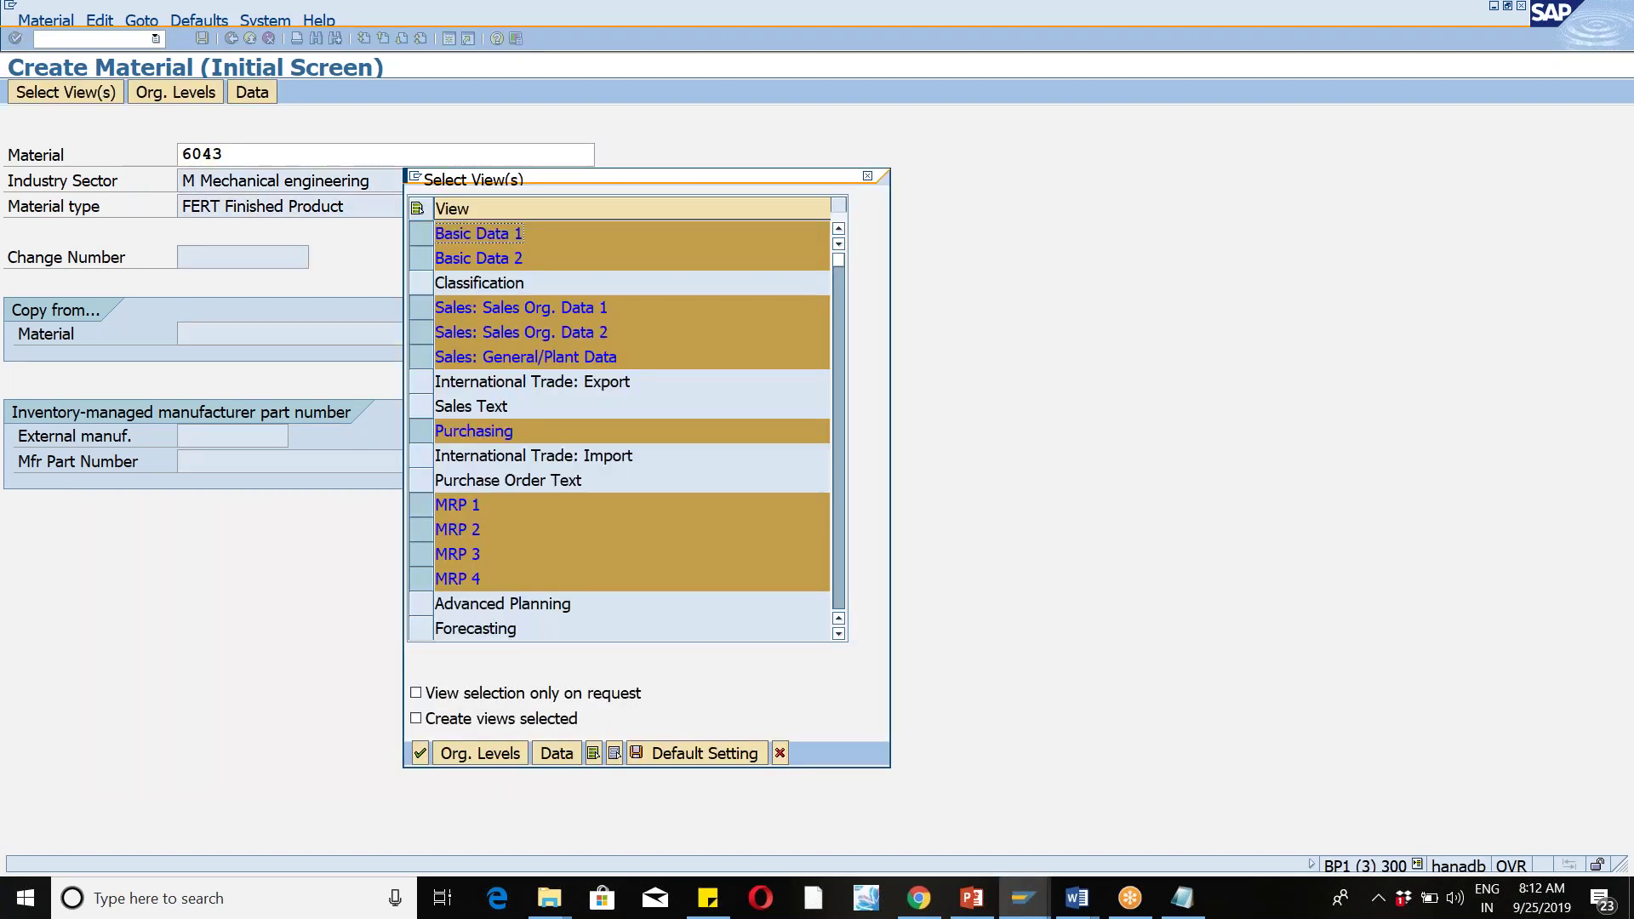
# Step: Clear the preselected material views and choose only the Purchasing view
pyautogui.click(425, 208)
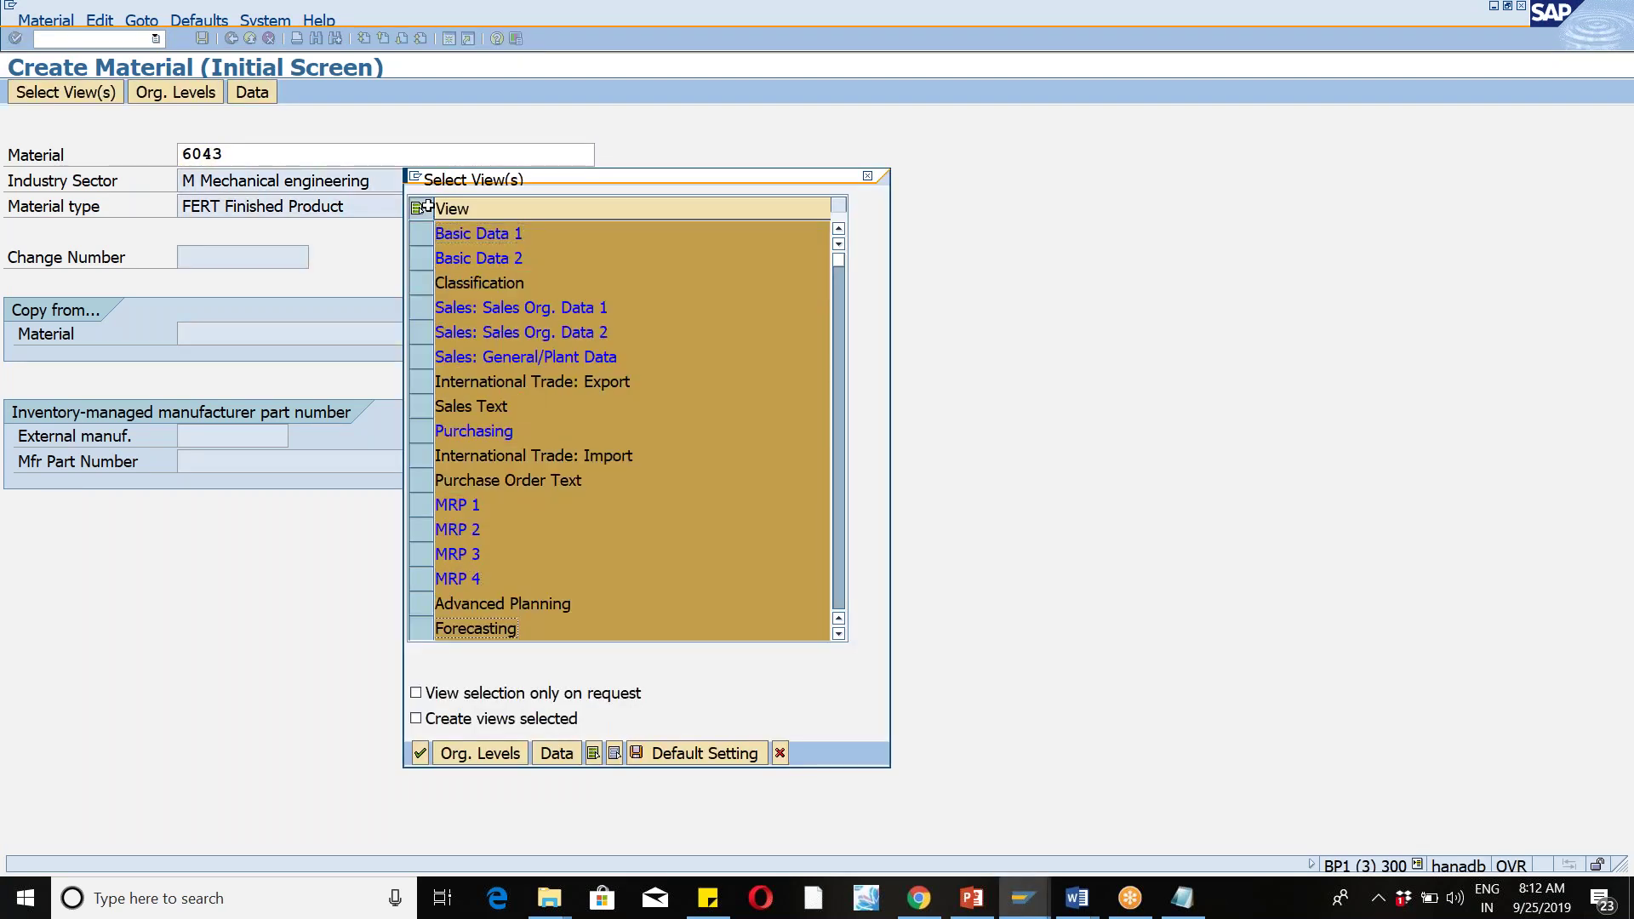
pyautogui.click(425, 208)
pyautogui.click(424, 427)
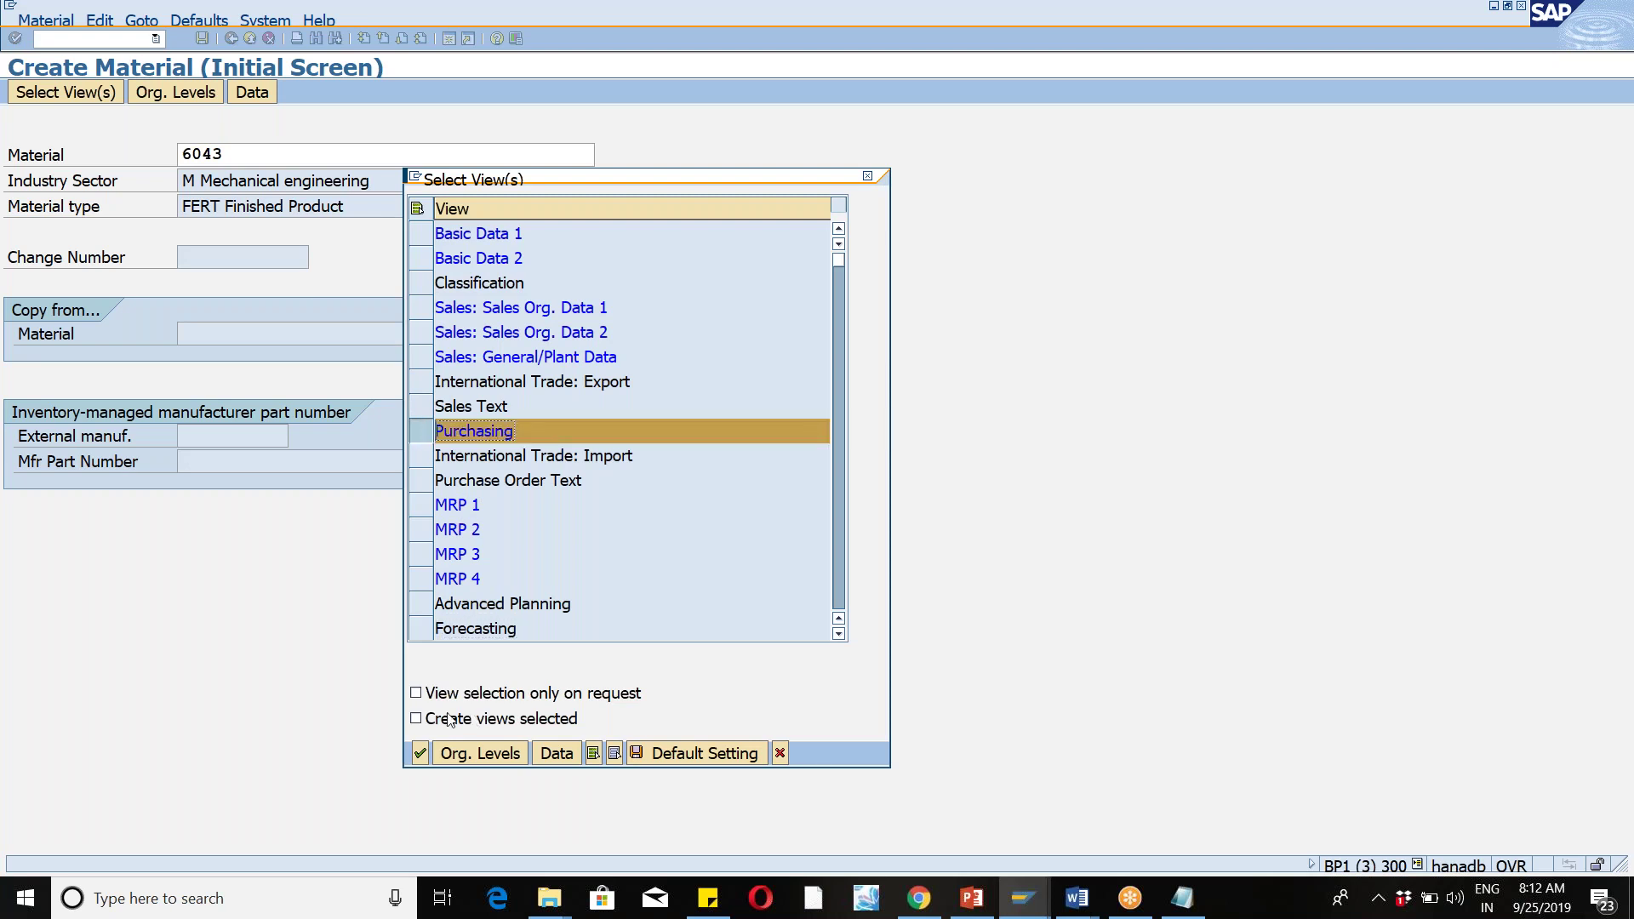
pyautogui.click(421, 753)
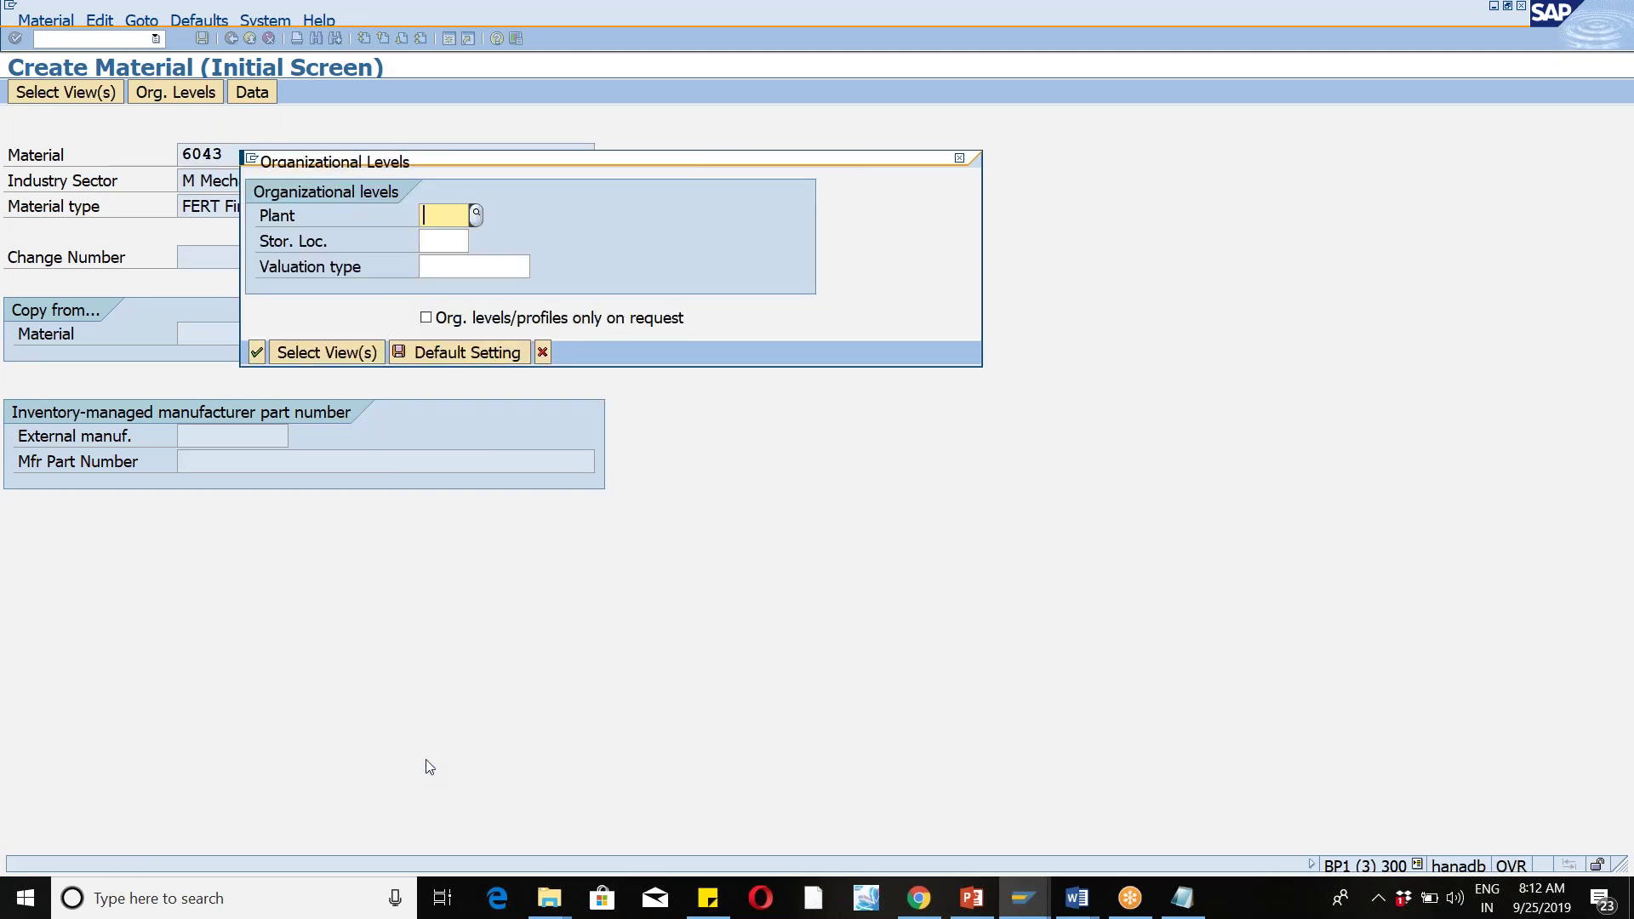
# Step: Extend the material to plant SR01 and storage location 1030, and save its purchasing data
pyautogui.write('SR01')
pyautogui.press('Tab')
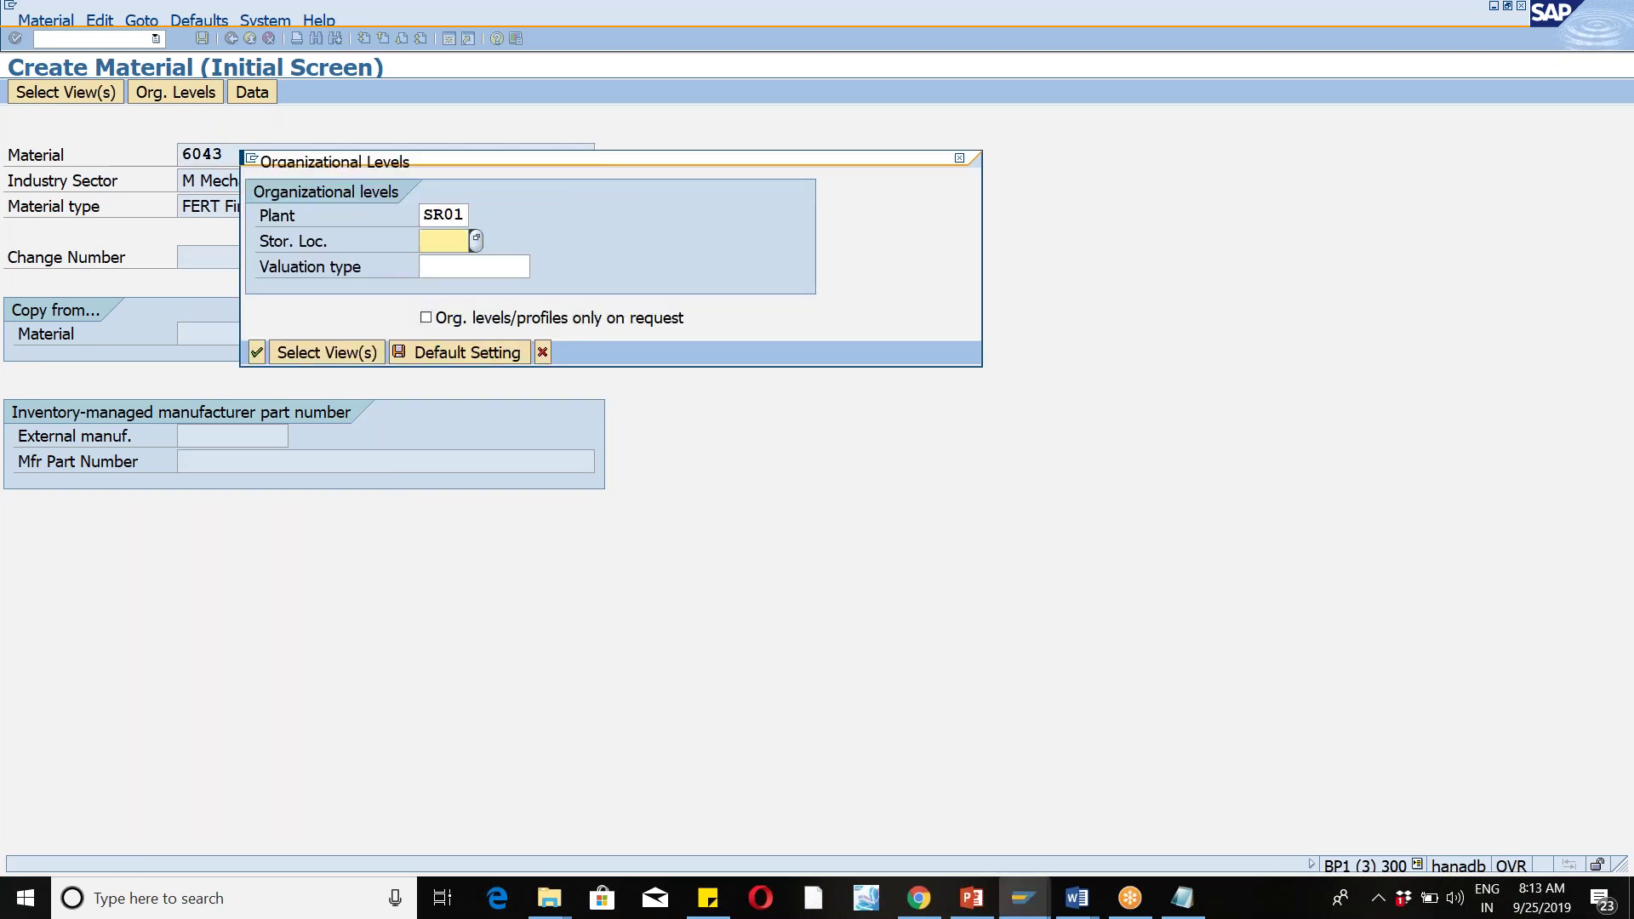
pyautogui.write('1030')
pyautogui.press('Tab')
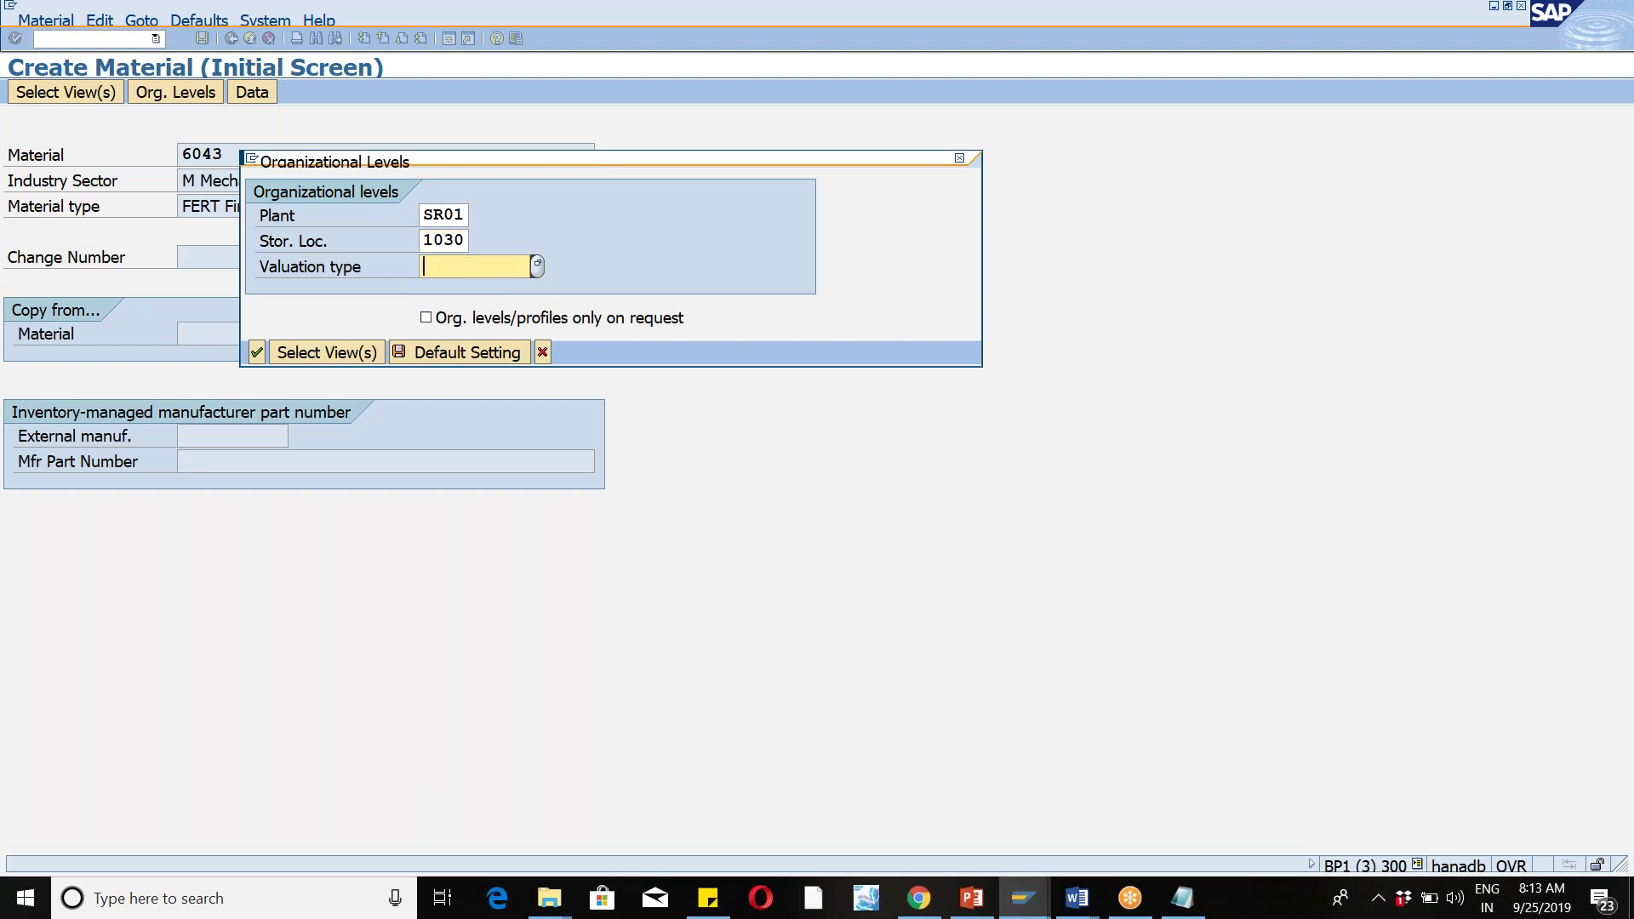
pyautogui.press('Return')
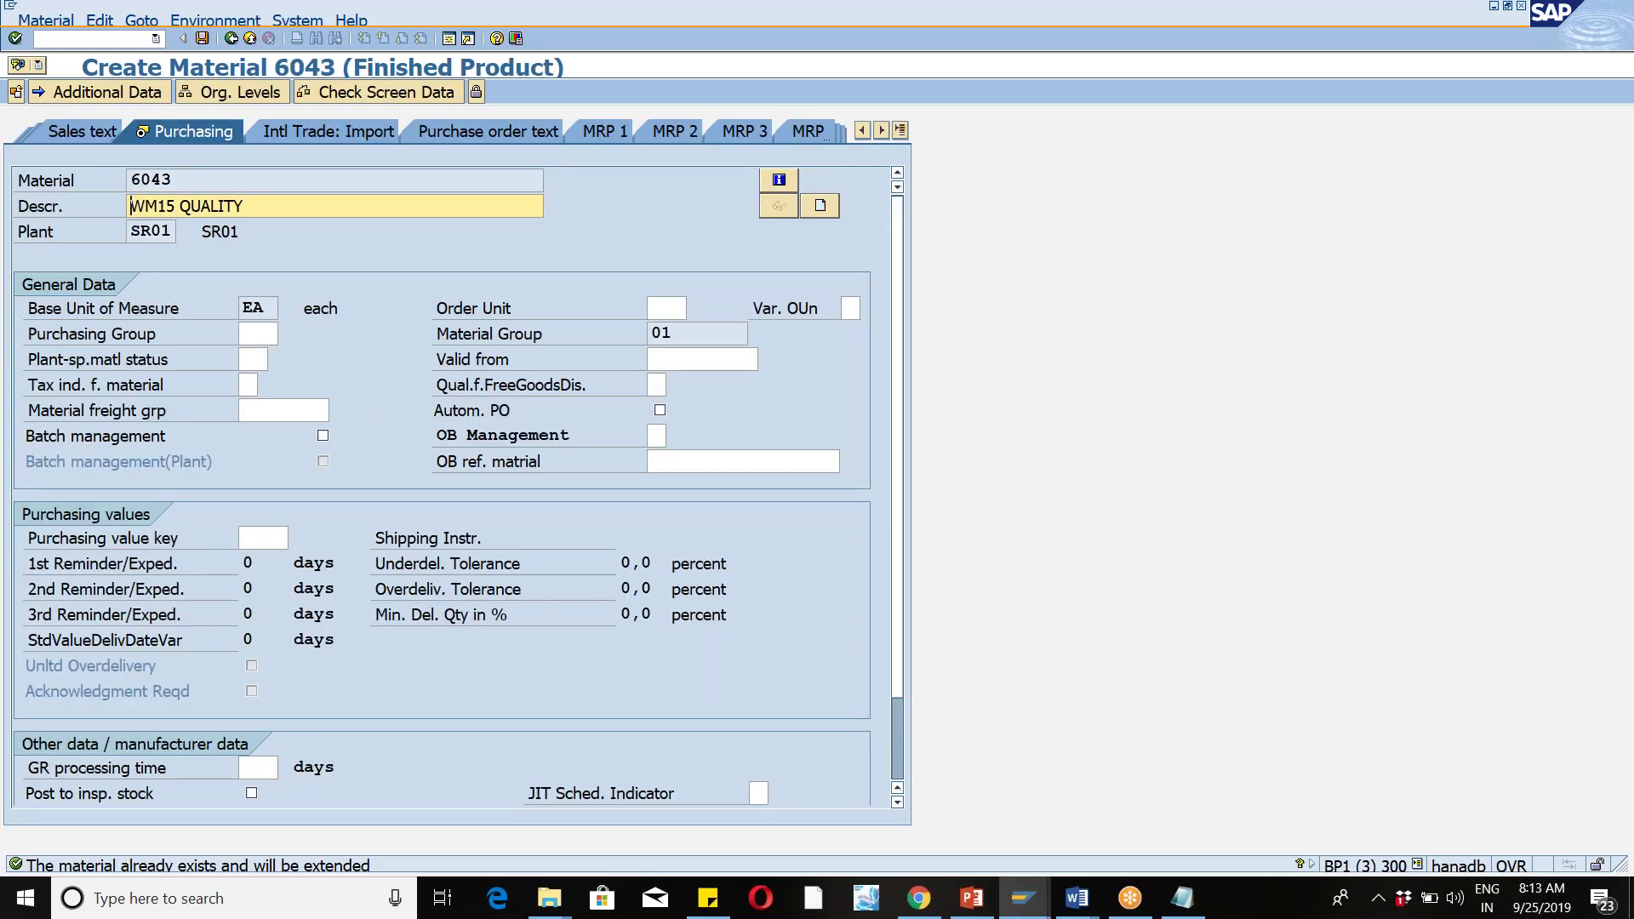
pyautogui.click(202, 38)
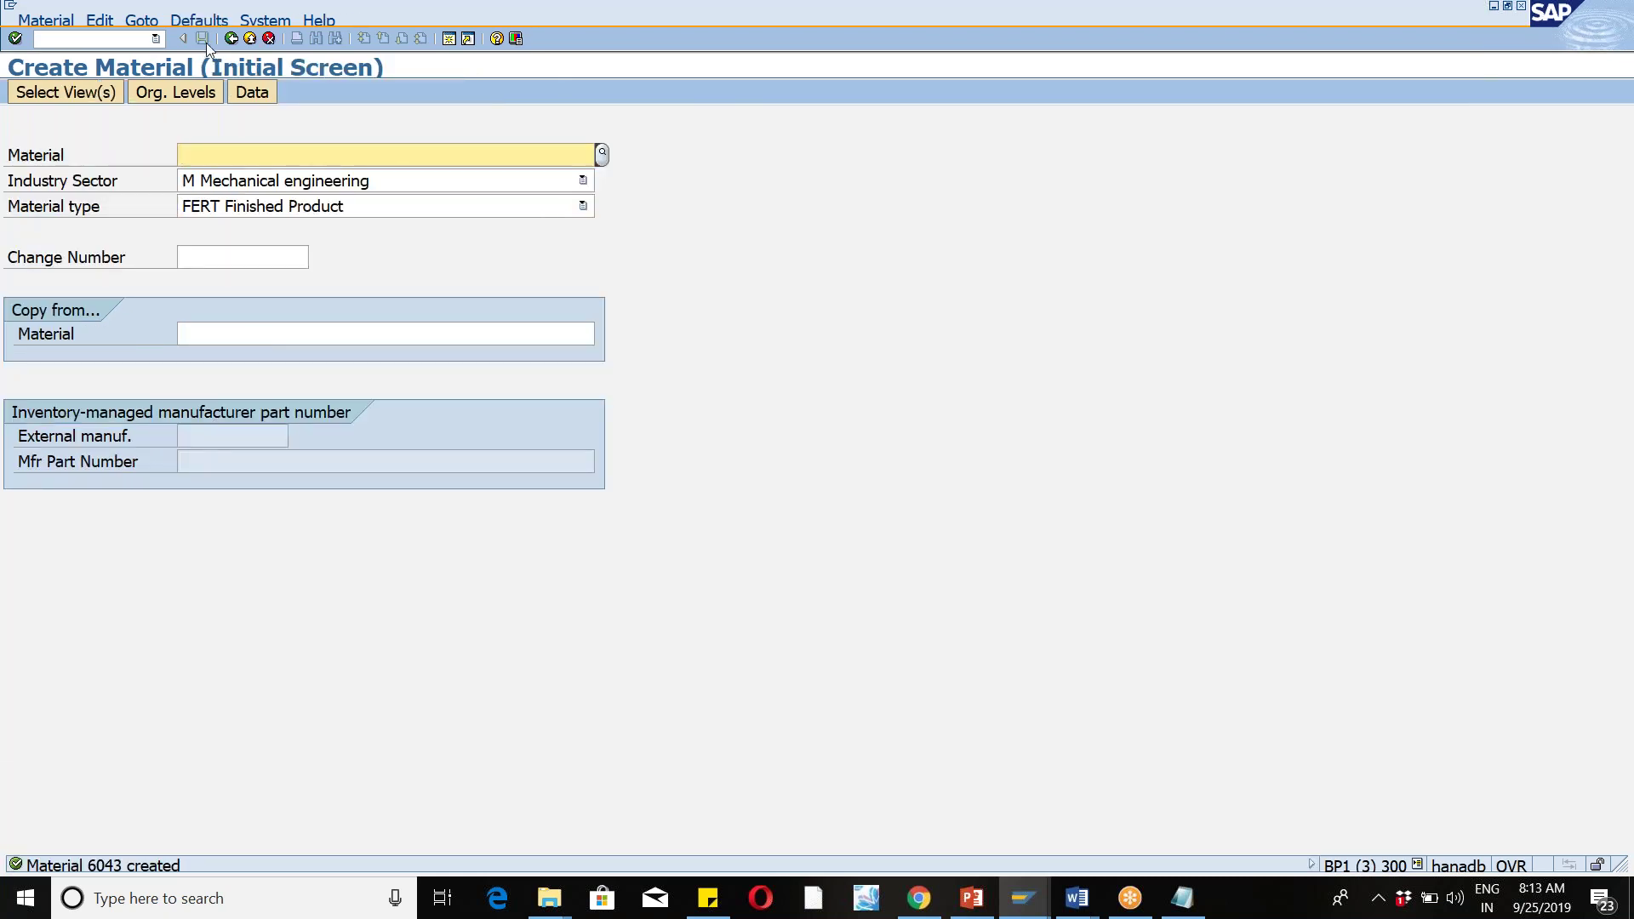
# Step: Leave the material creation session, and restart transaction ME21N in the purchase order session
pyautogui.click(250, 39)
pyautogui.click(251, 40)
pyautogui.click(85, 40)
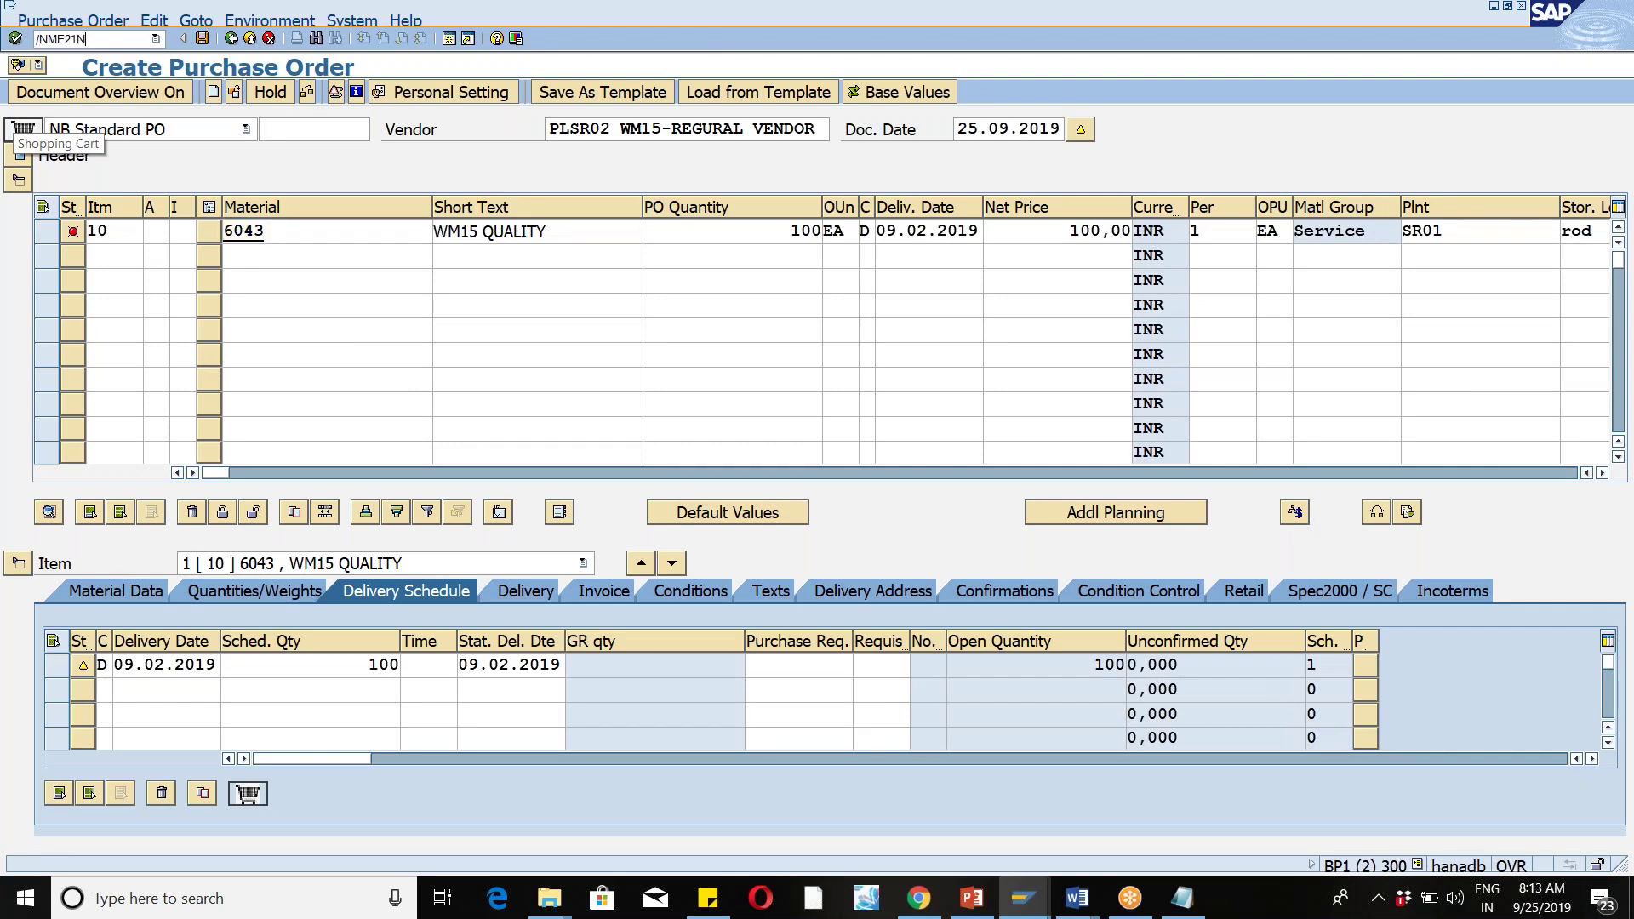
pyautogui.press('Return')
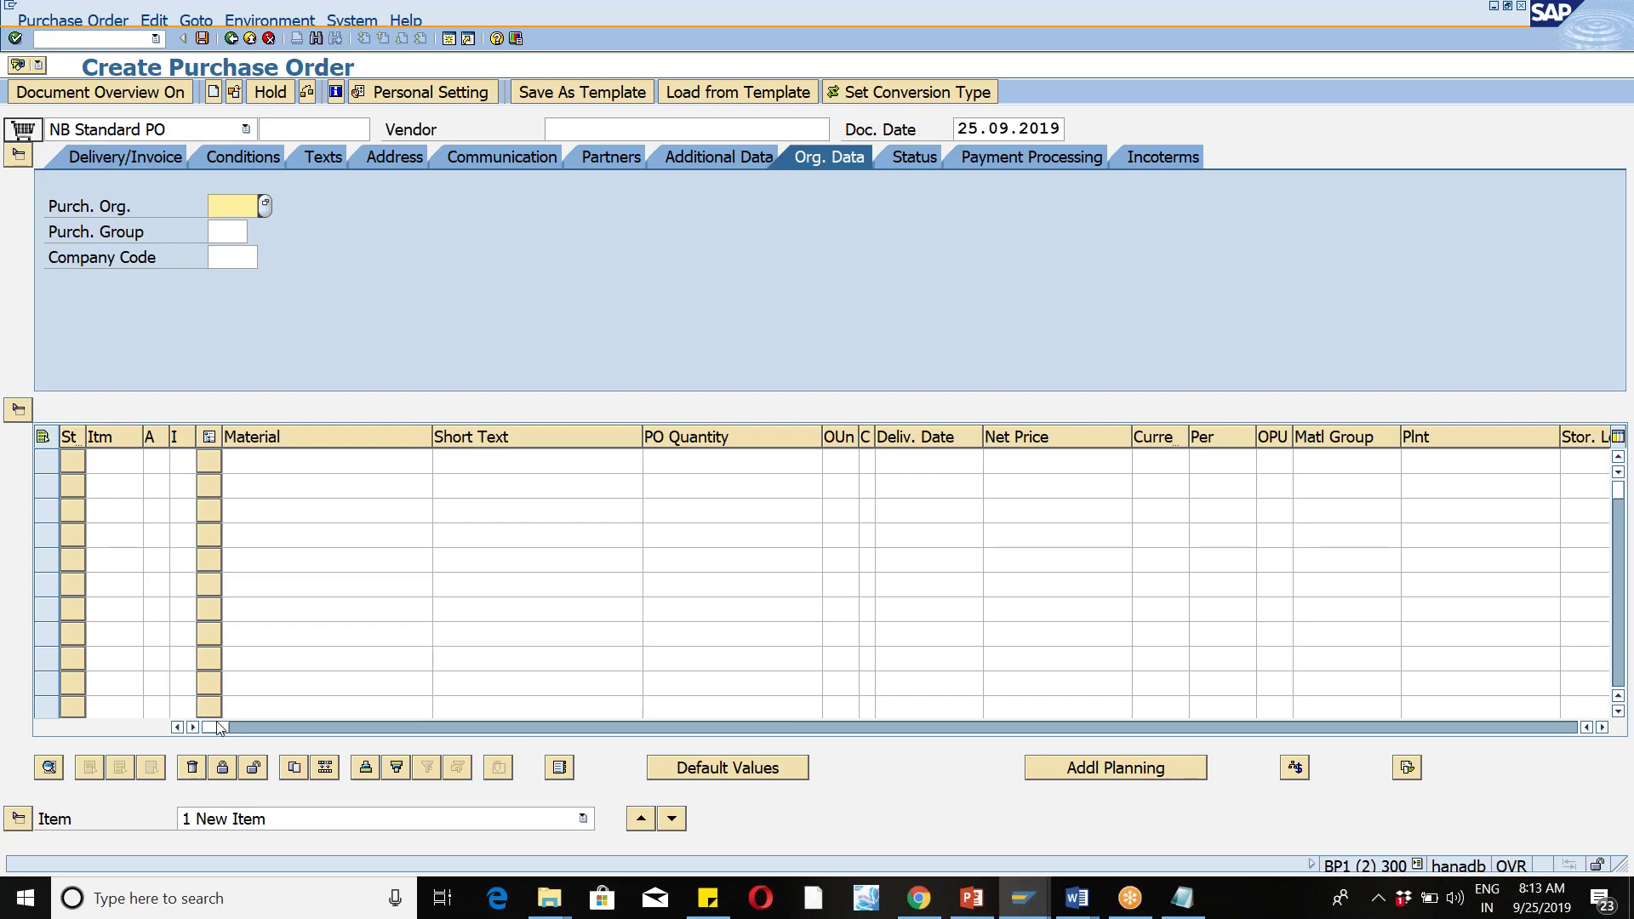
# Step: Copy item 10 of the first suggested purchasing document into the new purchase order's first row
pyautogui.moveTo(220, 730); pyautogui.dragTo(926, 649)
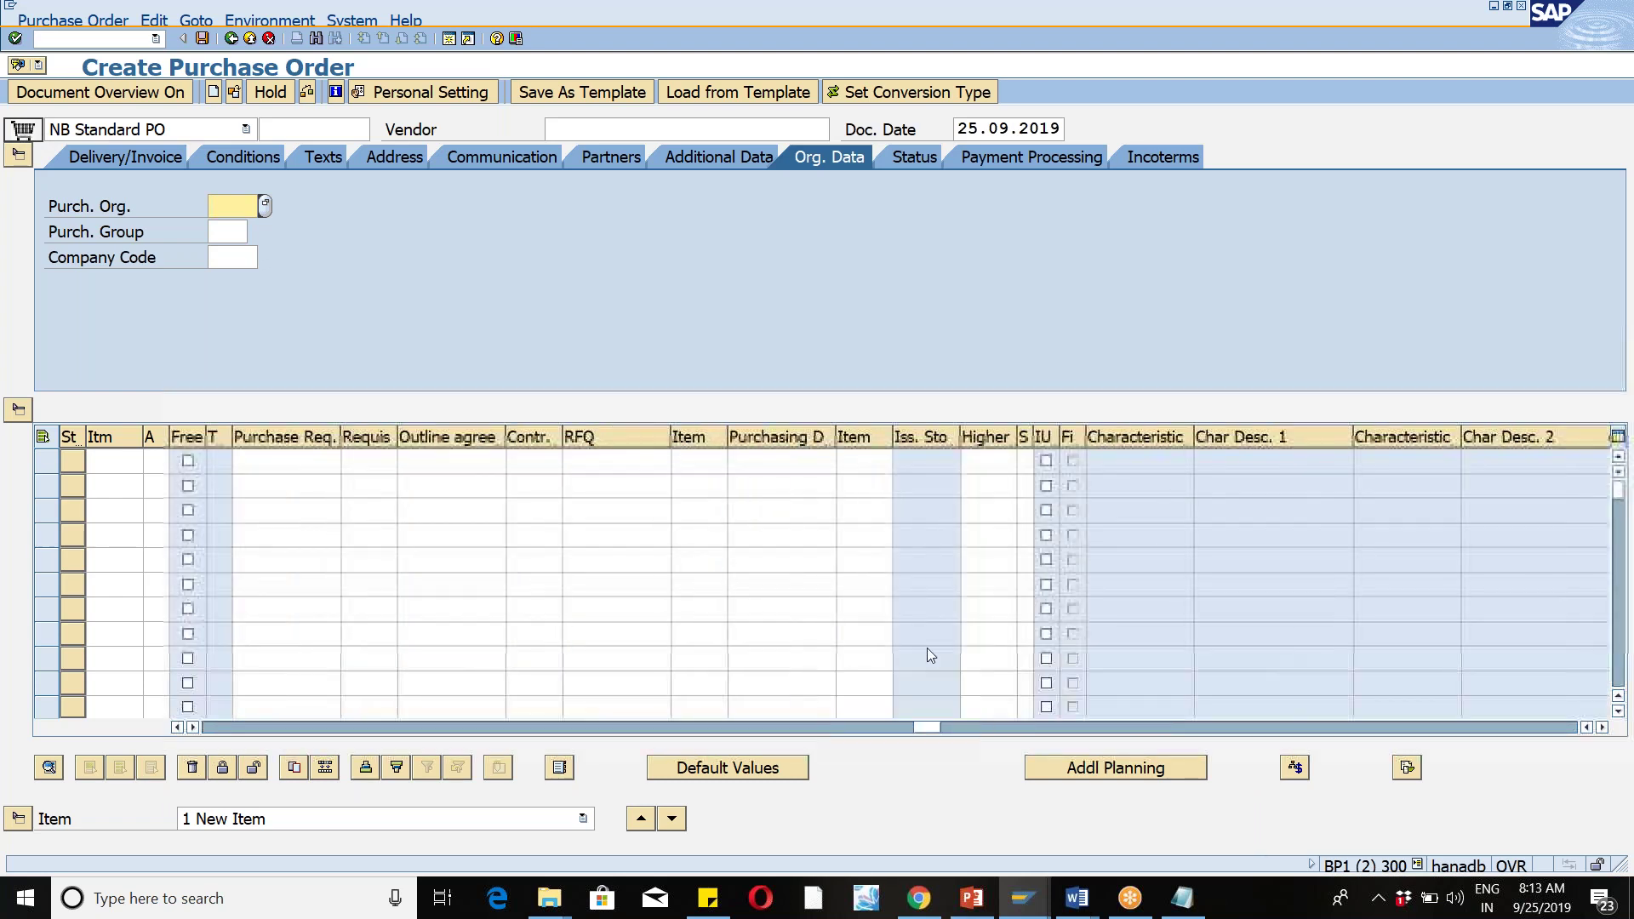
pyautogui.click(744, 460)
pyautogui.press('Down')
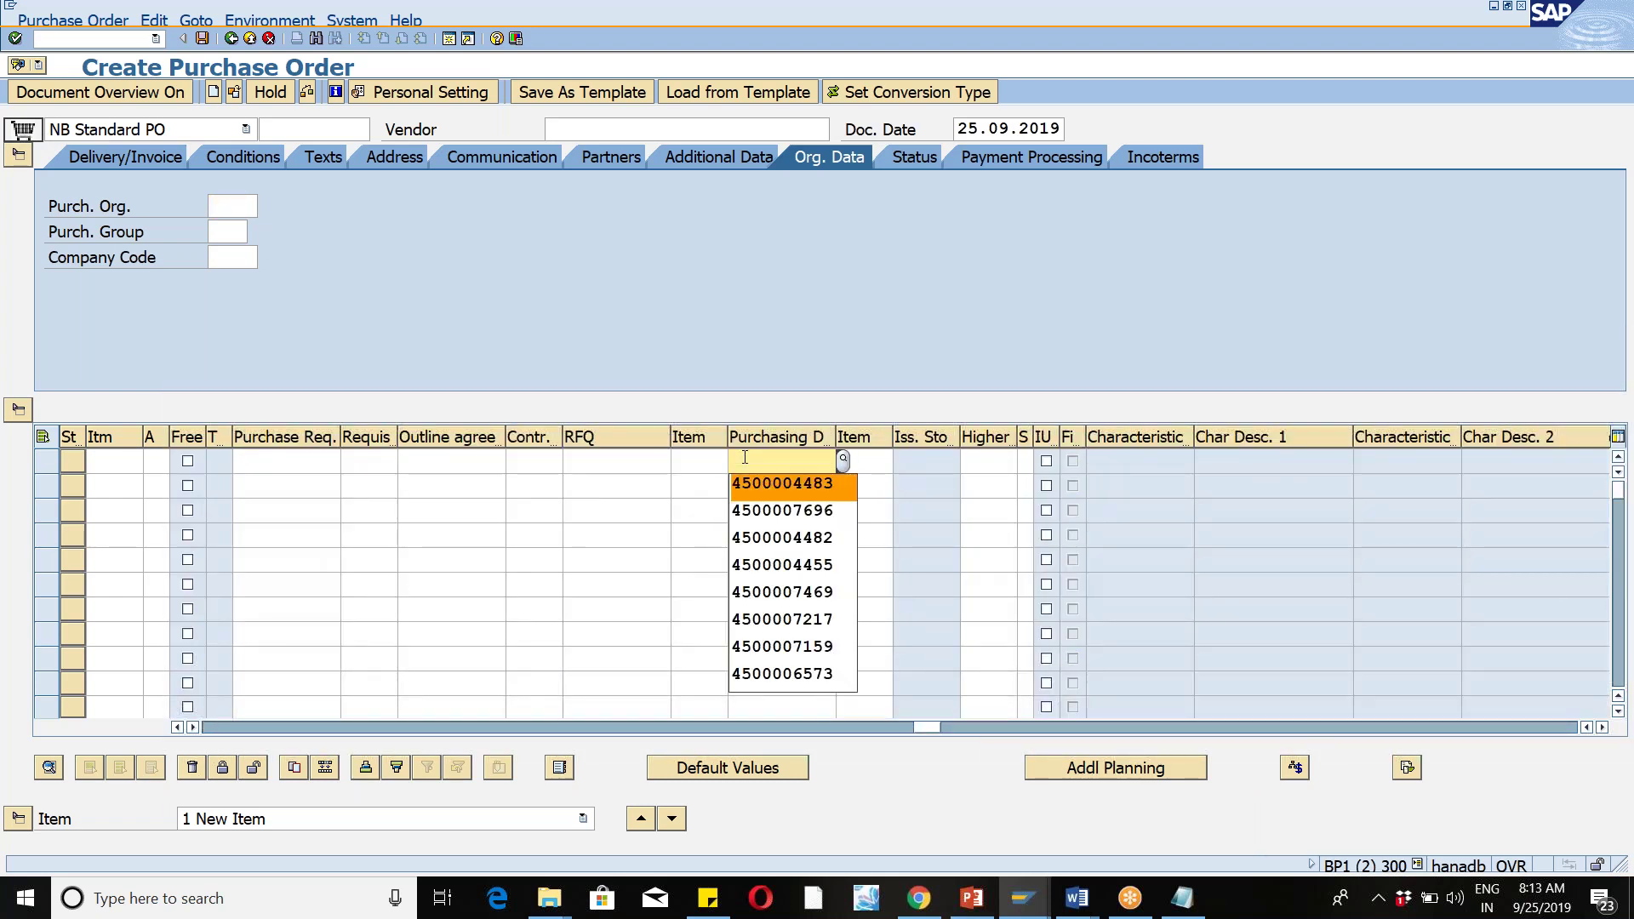
pyautogui.press('Return')
pyautogui.press('Tab')
pyautogui.write('10')
pyautogui.press('Return')
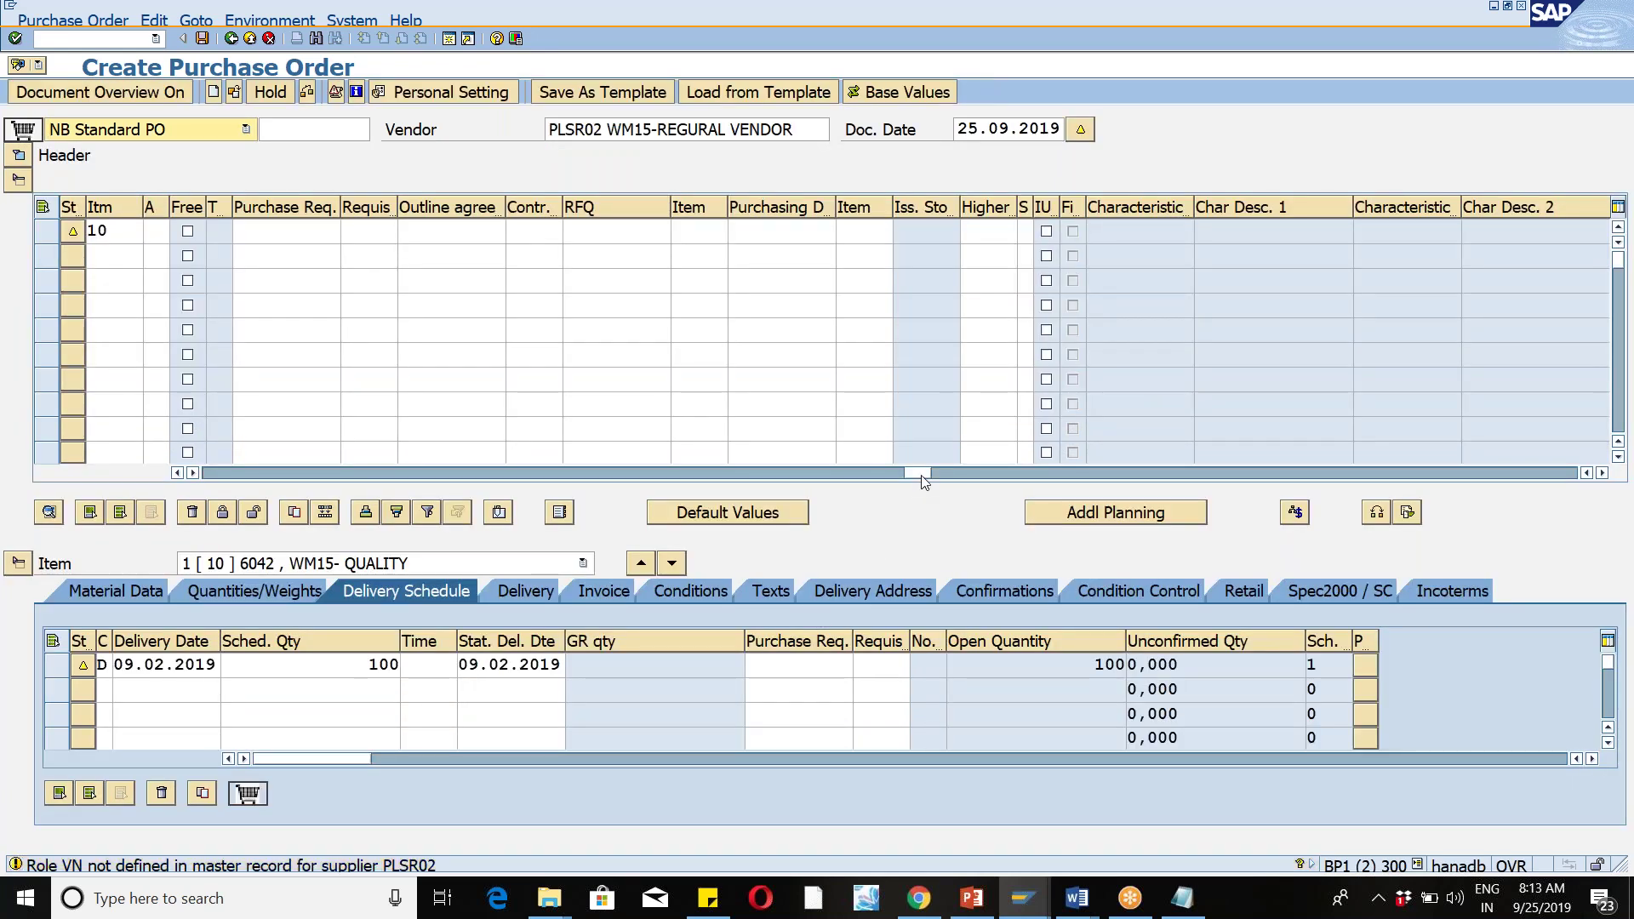
# Step: Set the item's material to 6043 in the purchase order and acknowledge the warning messages
pyautogui.moveTo(918, 474); pyautogui.dragTo(217, 474)
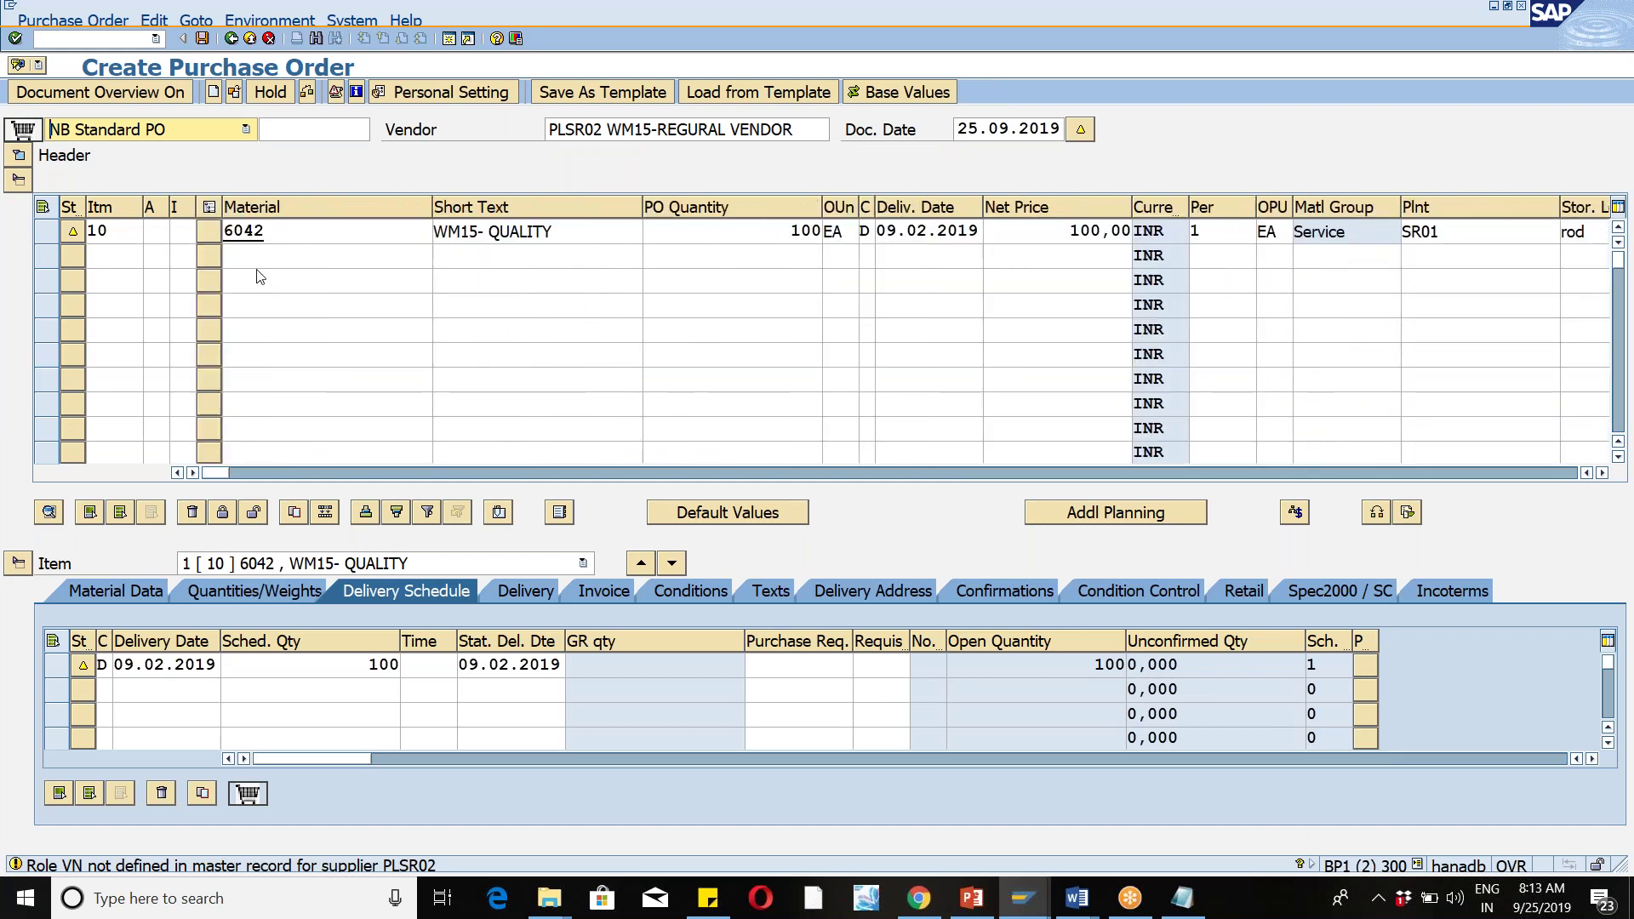
pyautogui.click(271, 230)
pyautogui.press('BackSpace')
pyautogui.write('3')
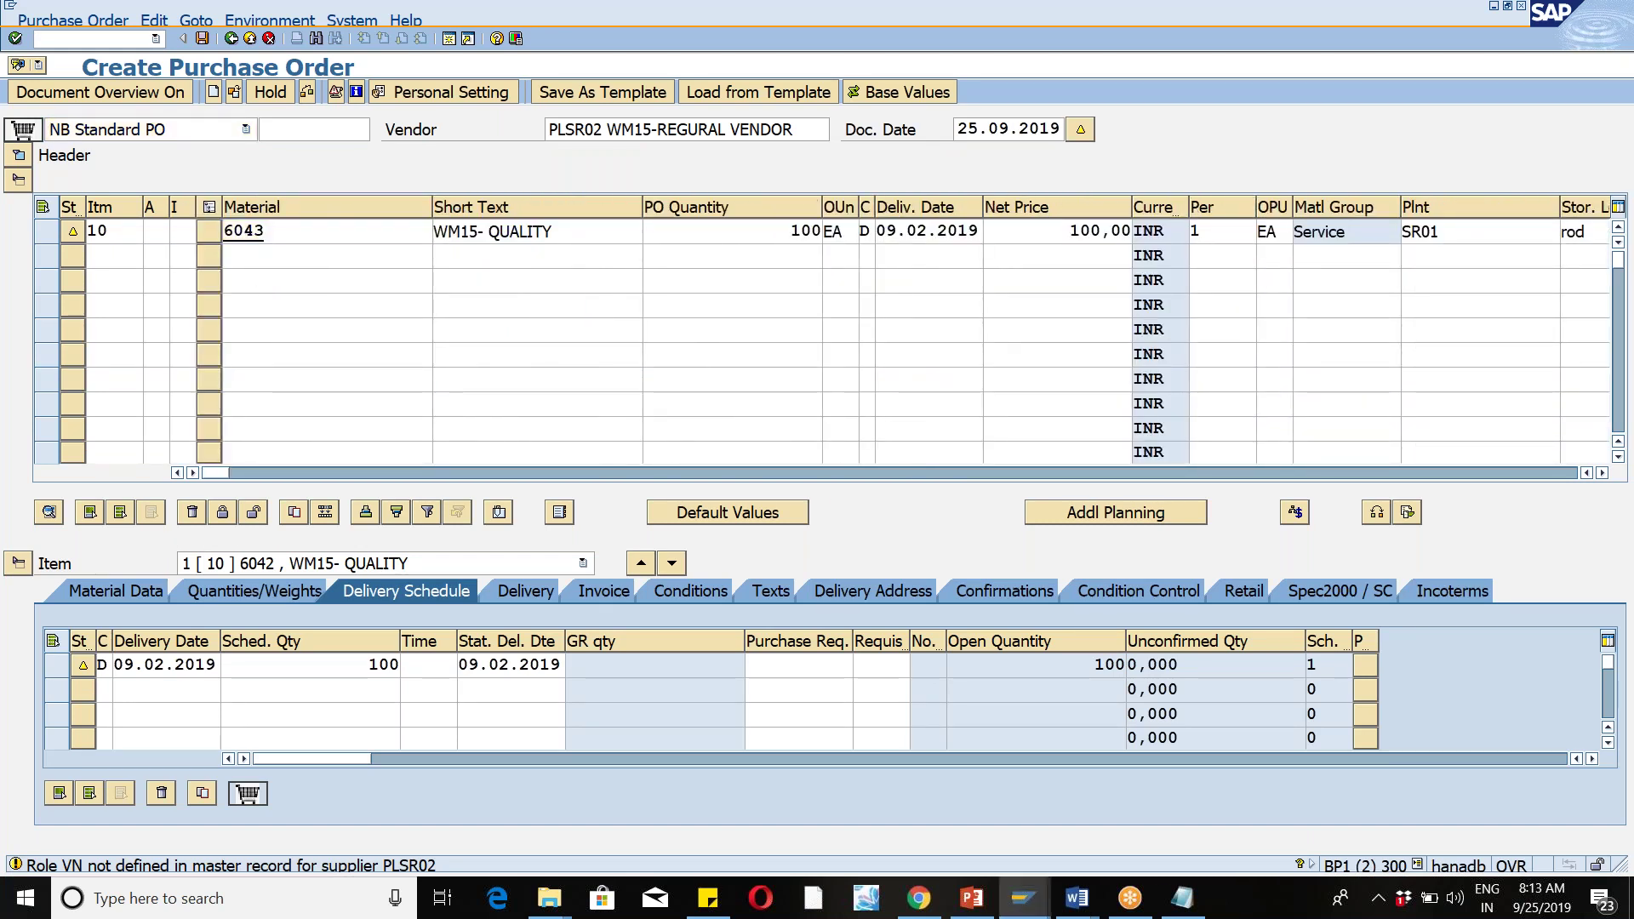
pyautogui.press('Return')
pyautogui.press('Return')
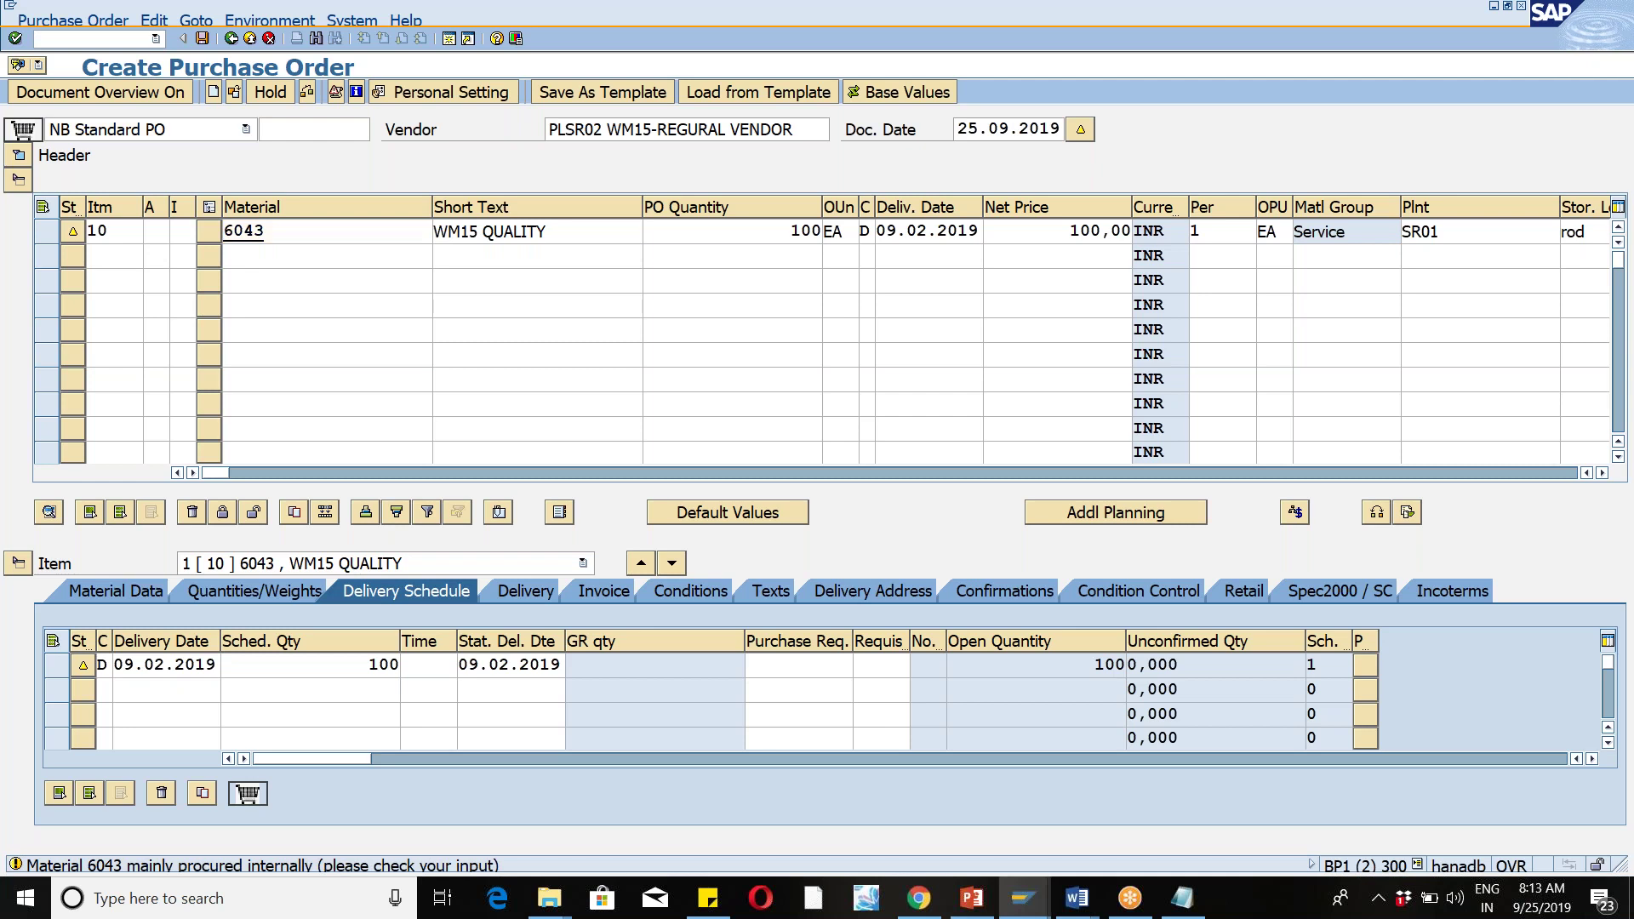
pyautogui.press('Return')
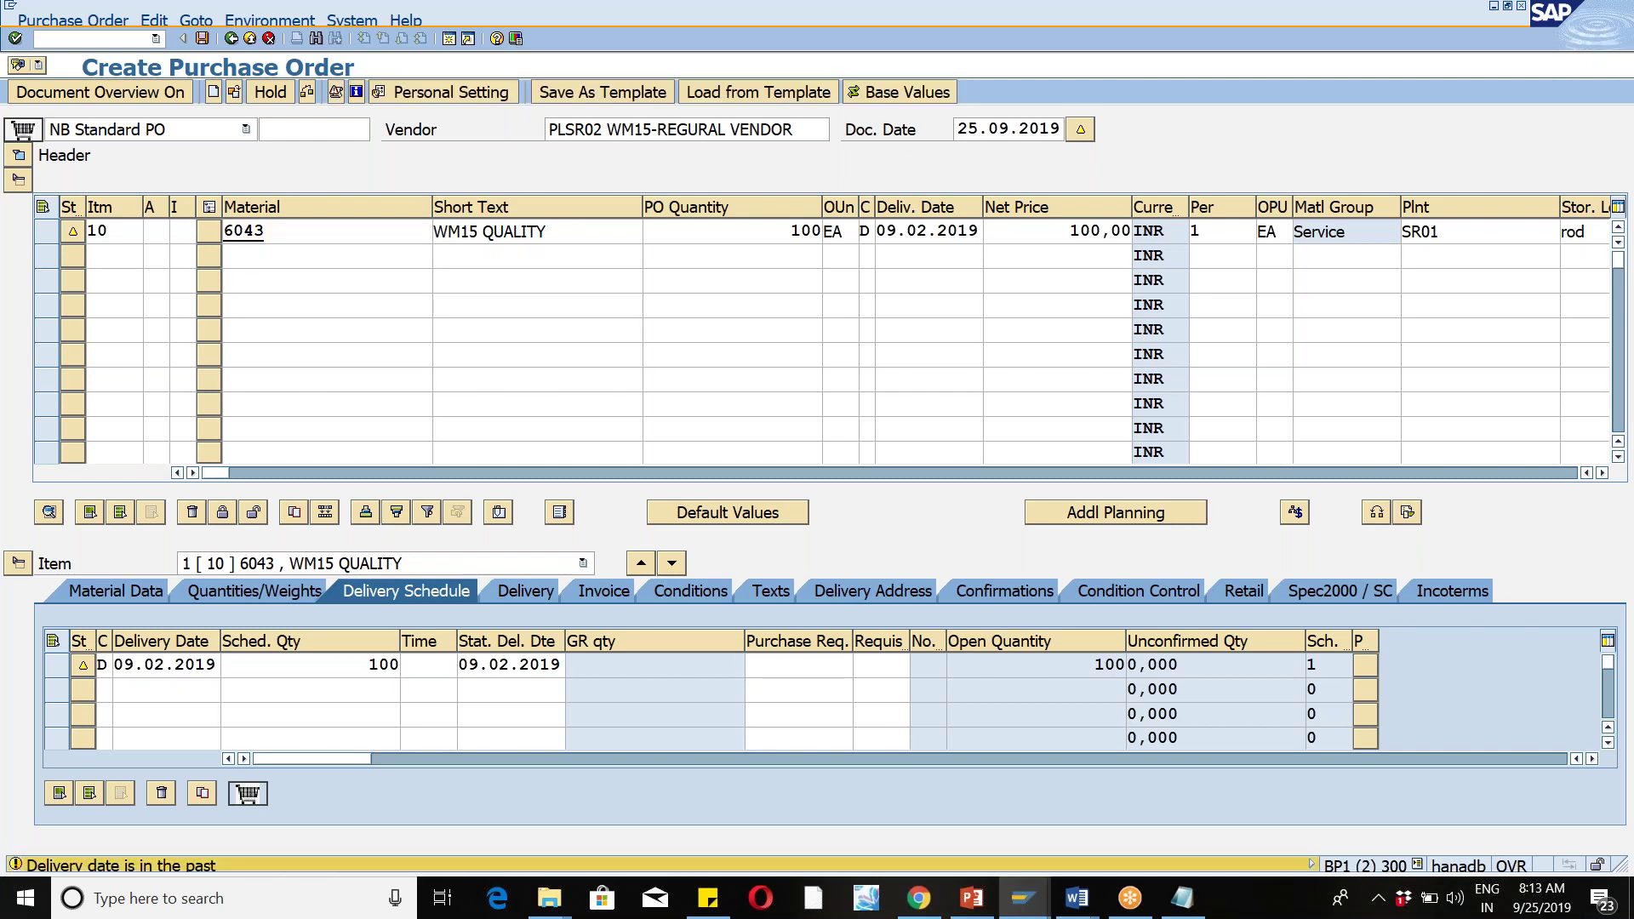
pyautogui.press('Return')
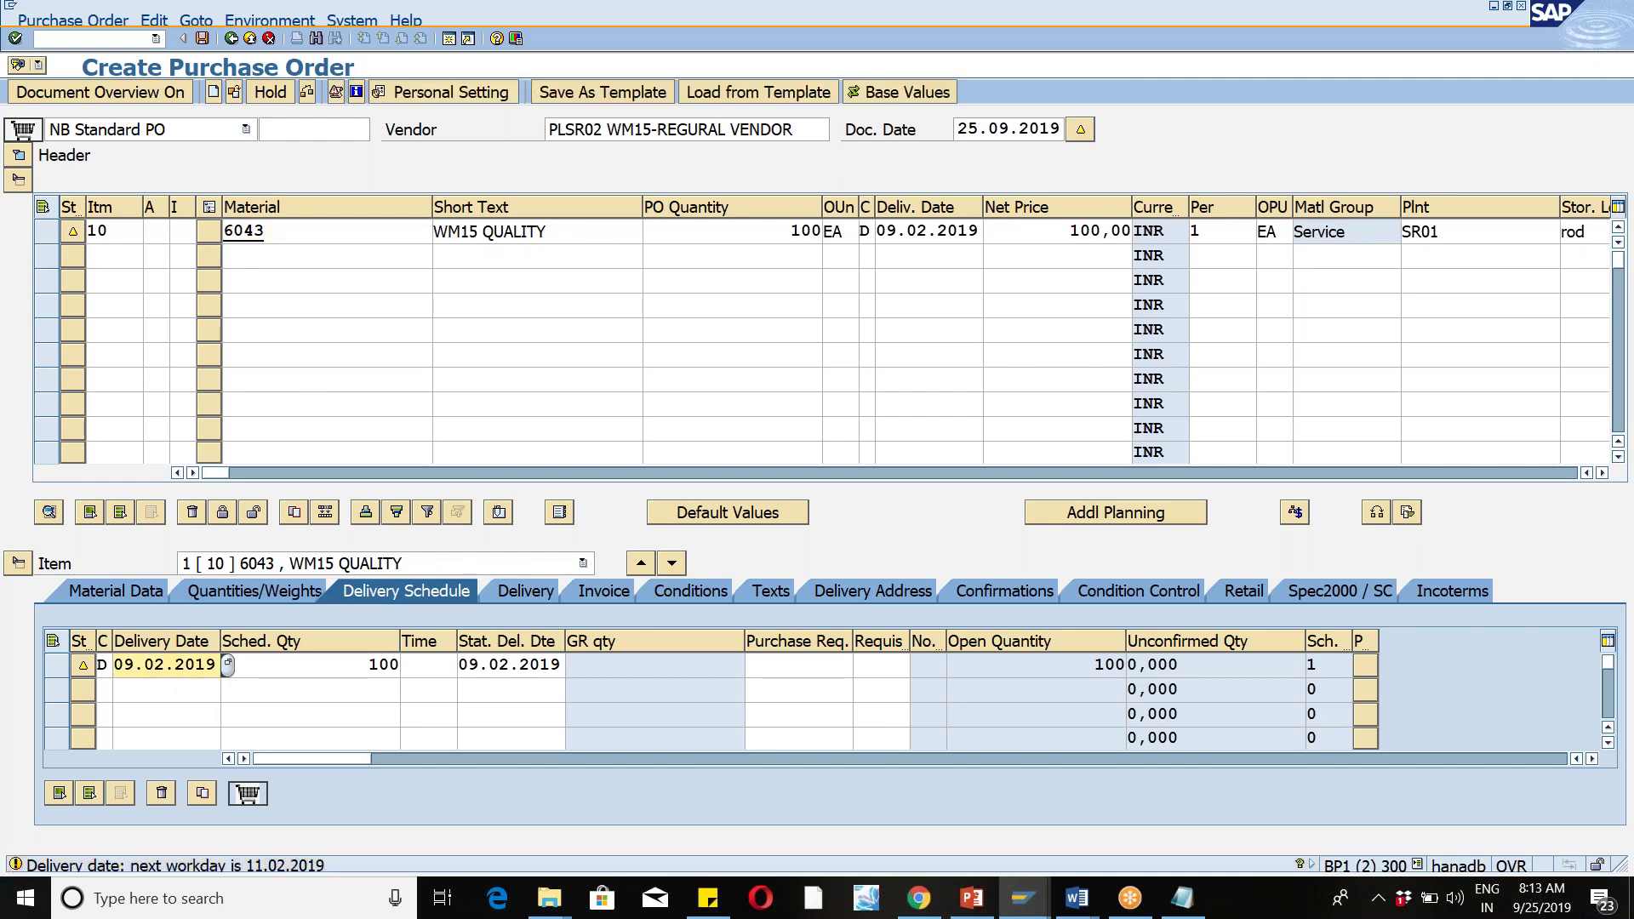
pyautogui.press('Return')
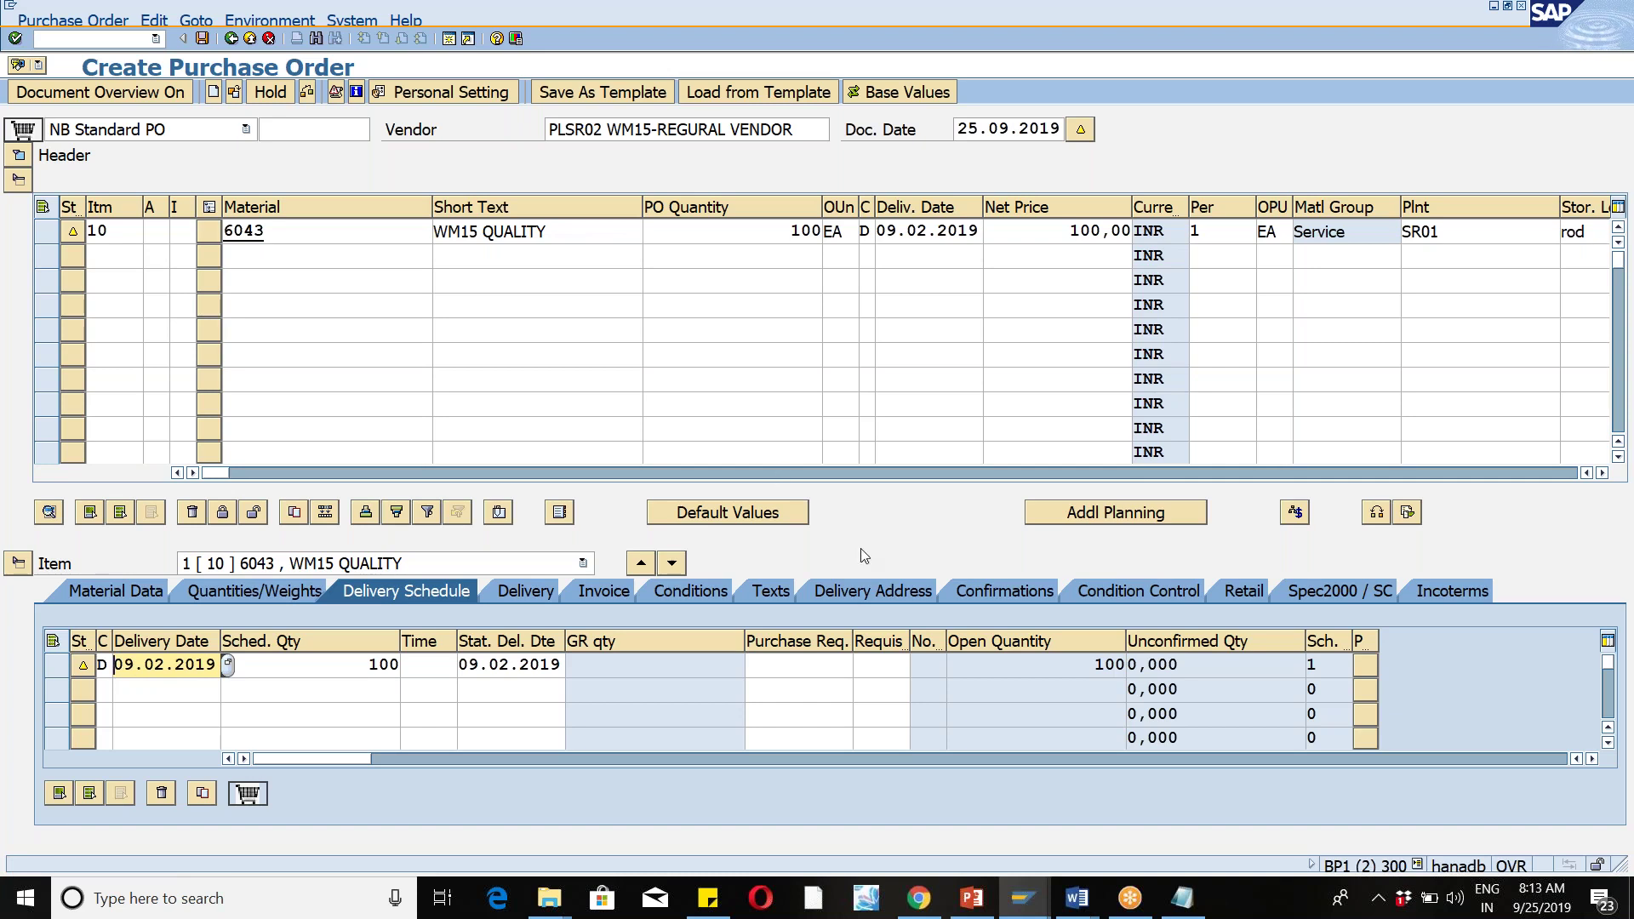
# Step: Show the item's confirmation control, check the purchase order and save it
pyautogui.click(994, 589)
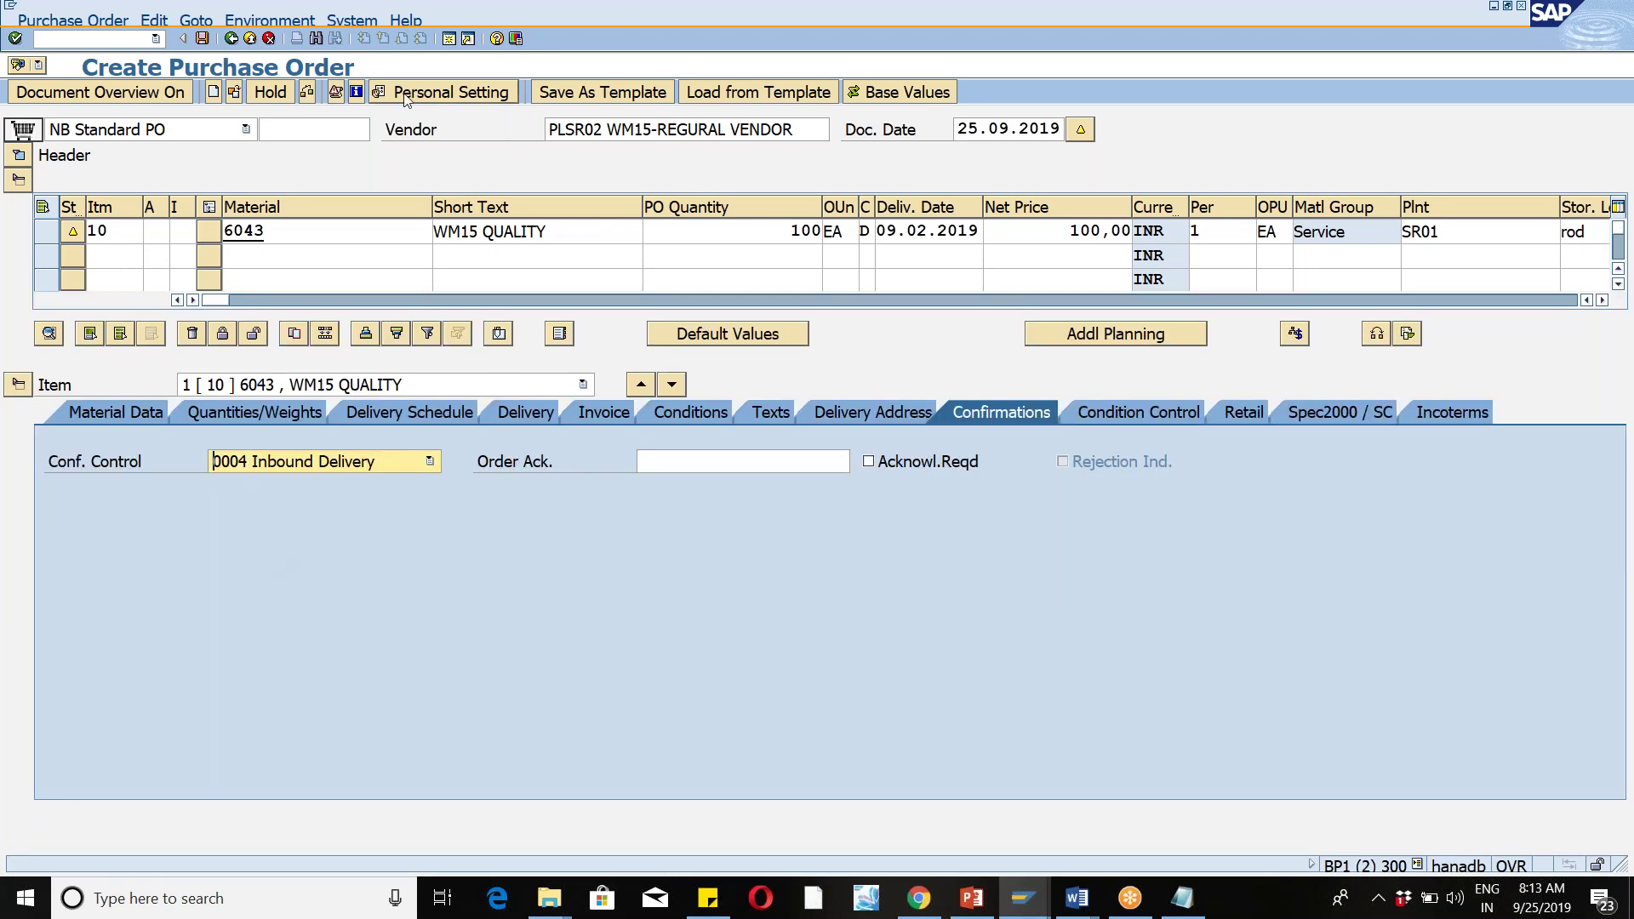
pyautogui.click(307, 92)
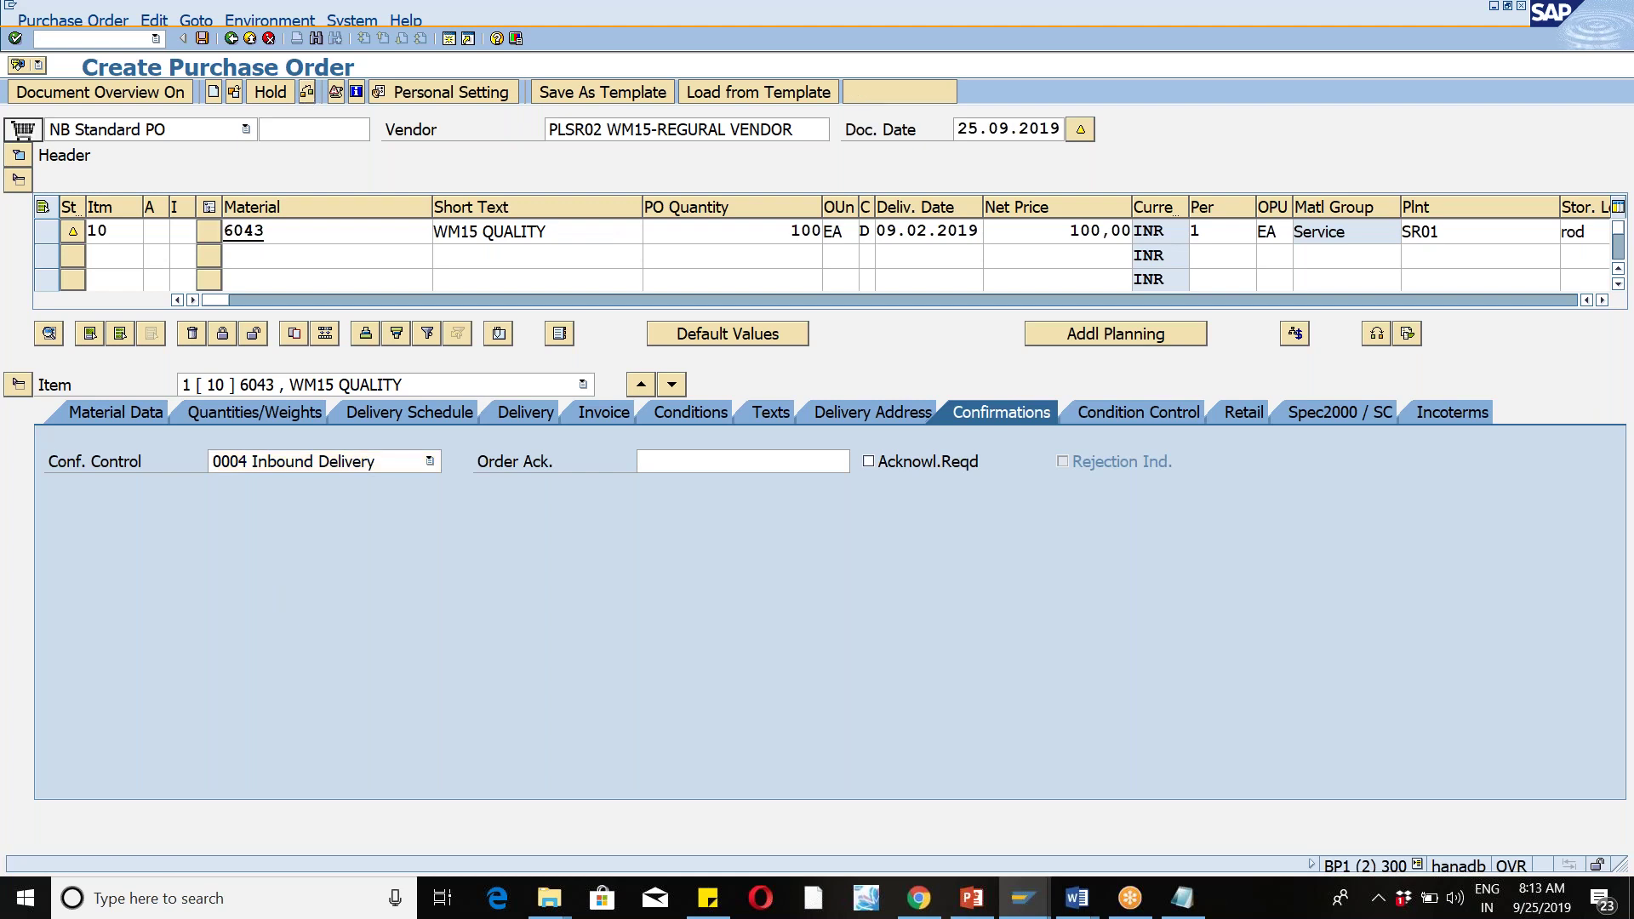
pyautogui.click(202, 38)
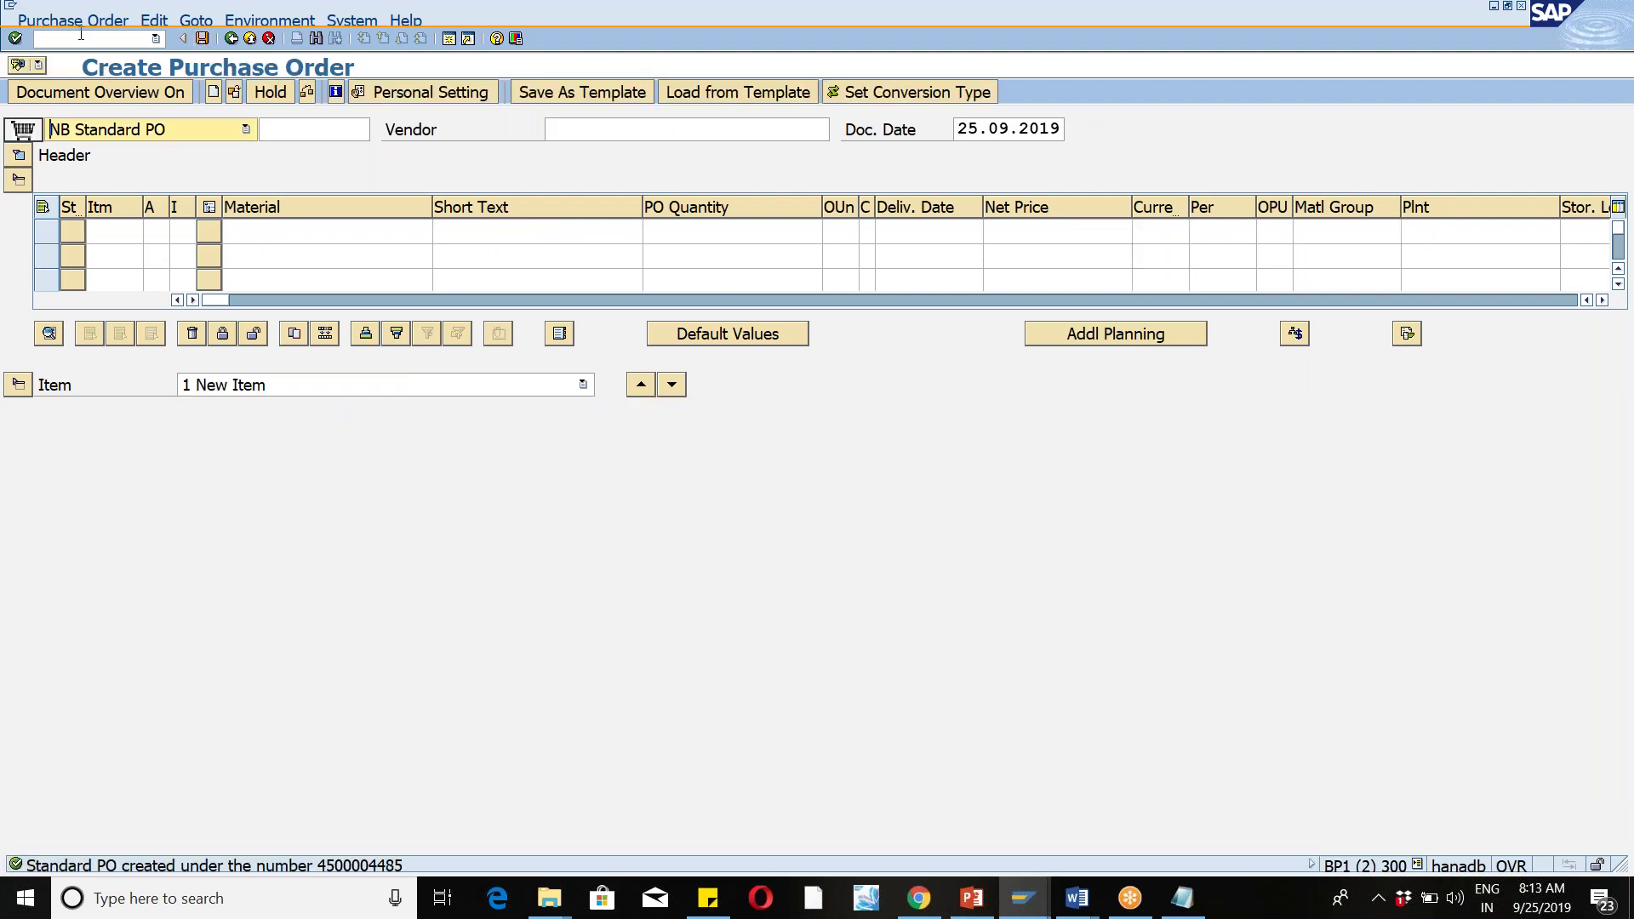
# Step: Start an inbound delivery for the new purchase order with external ID Q4
pyautogui.click(81, 34)
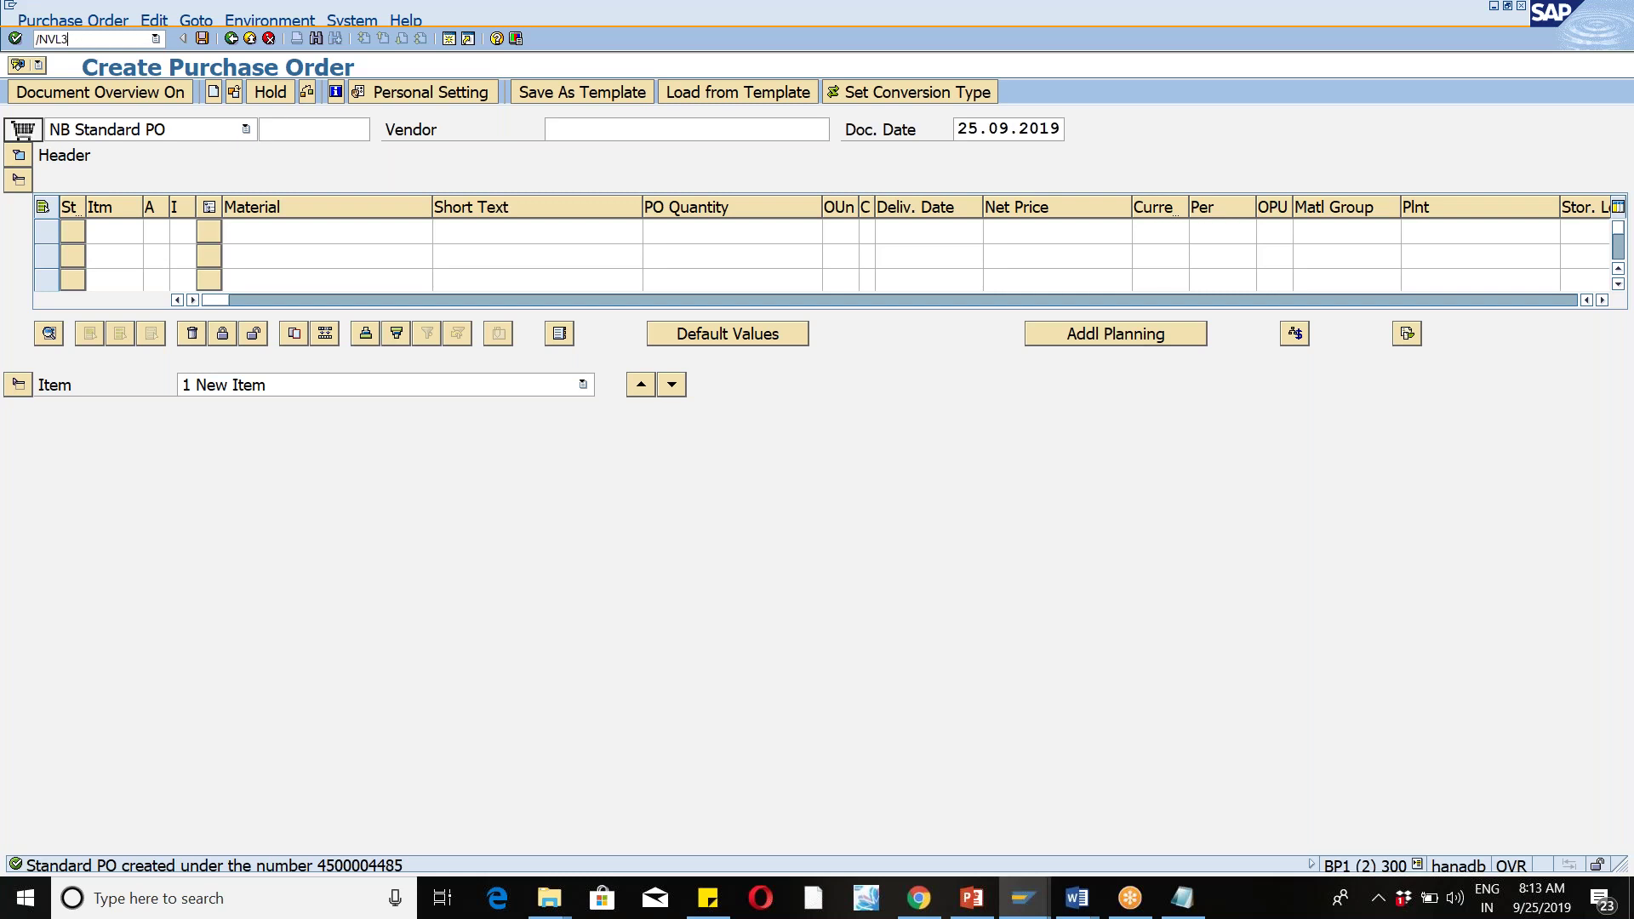
pyautogui.press('Return')
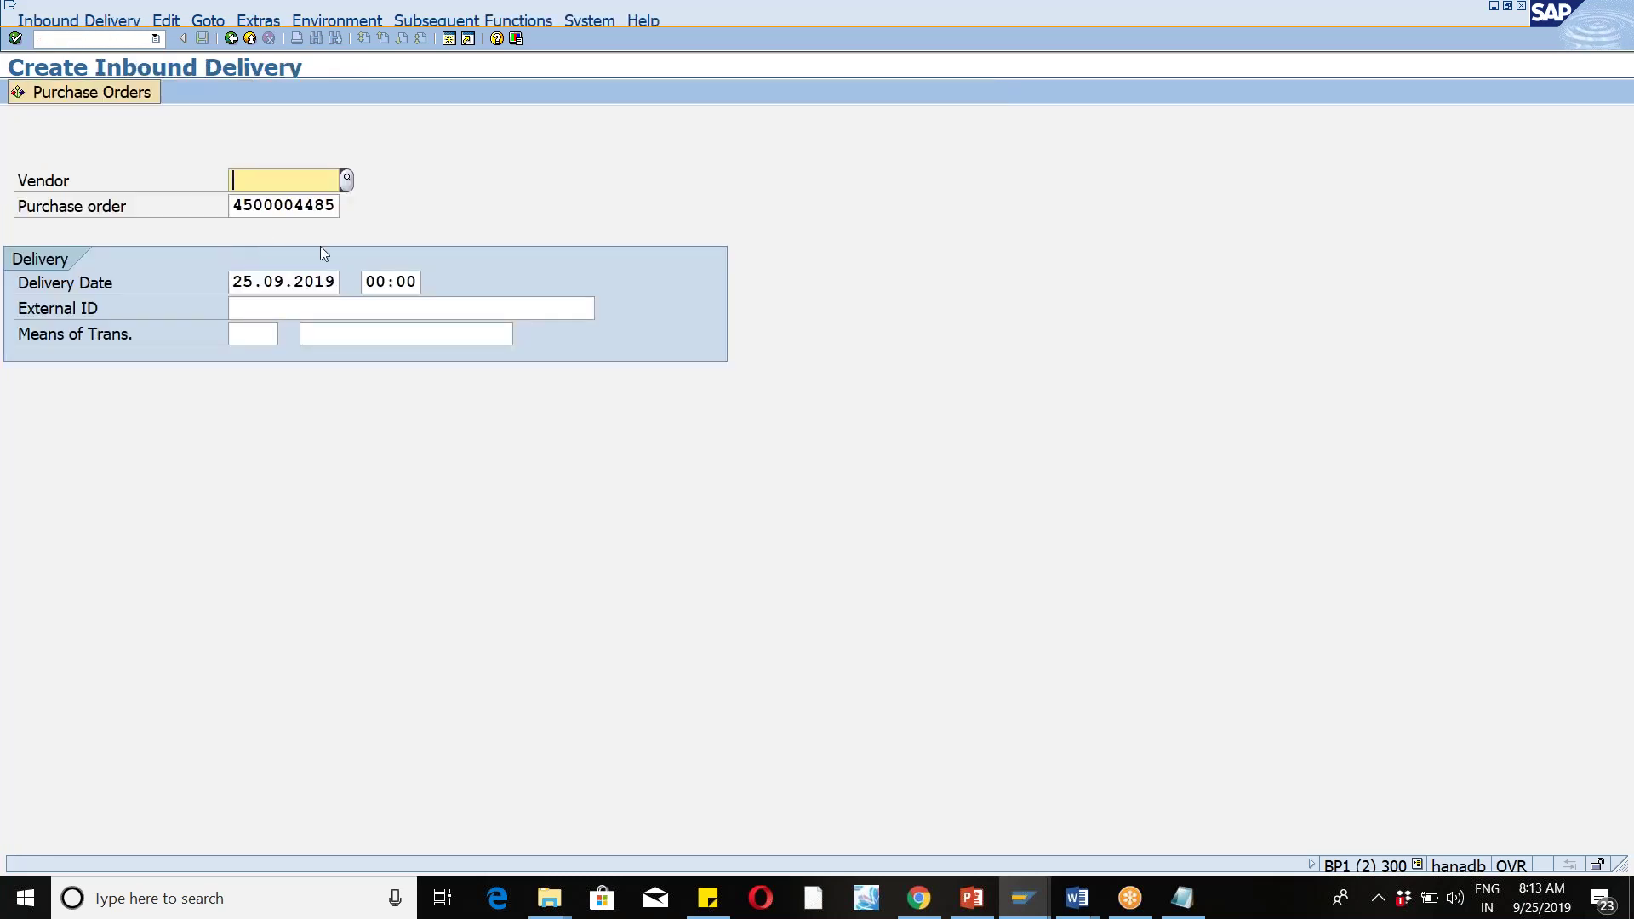
pyautogui.click(270, 310)
pyautogui.write('Q4')
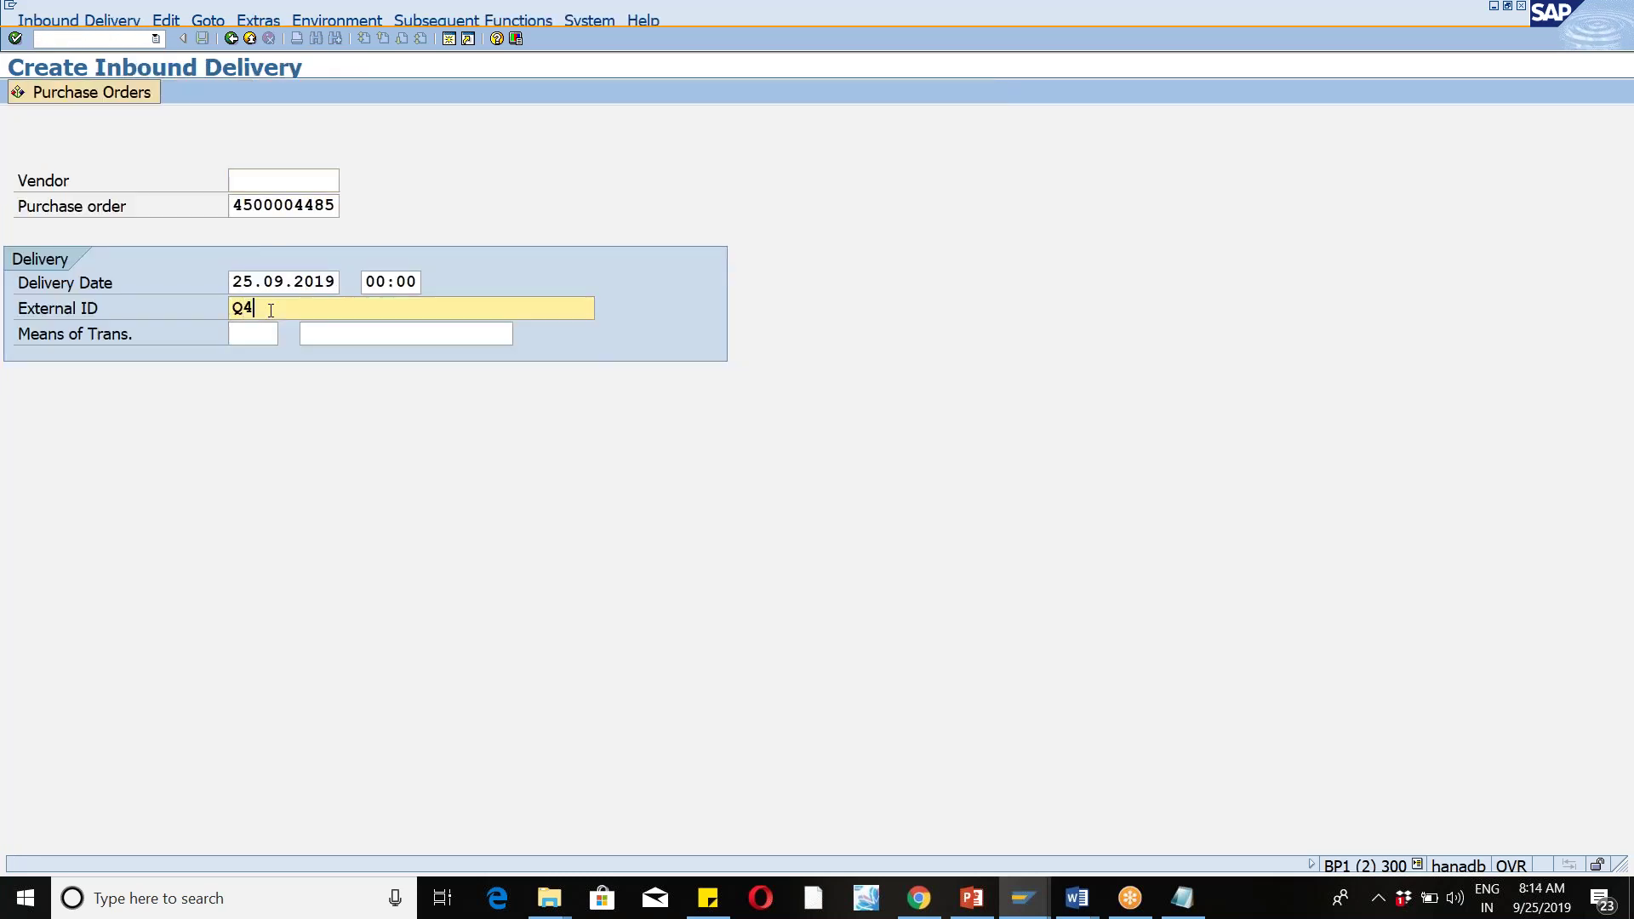
pyautogui.press('Return')
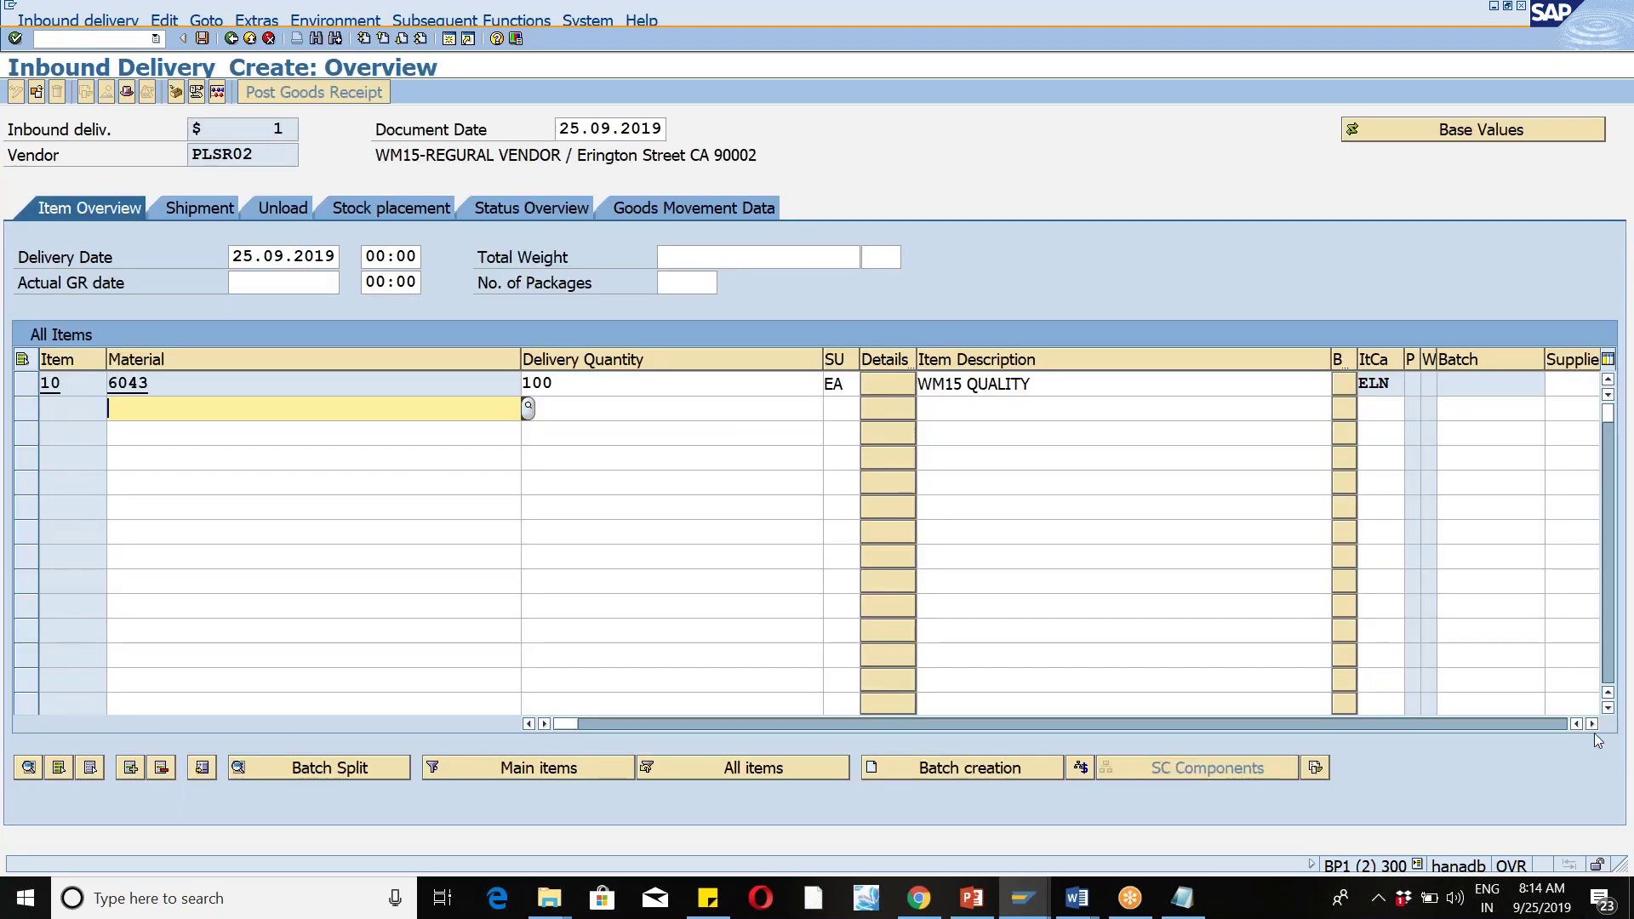
# Step: Review the remaining columns of the inbound delivery's item 10, select the item and save the delivery
pyautogui.click(1591, 724)
pyautogui.click(1591, 724)
pyautogui.click(1591, 724)
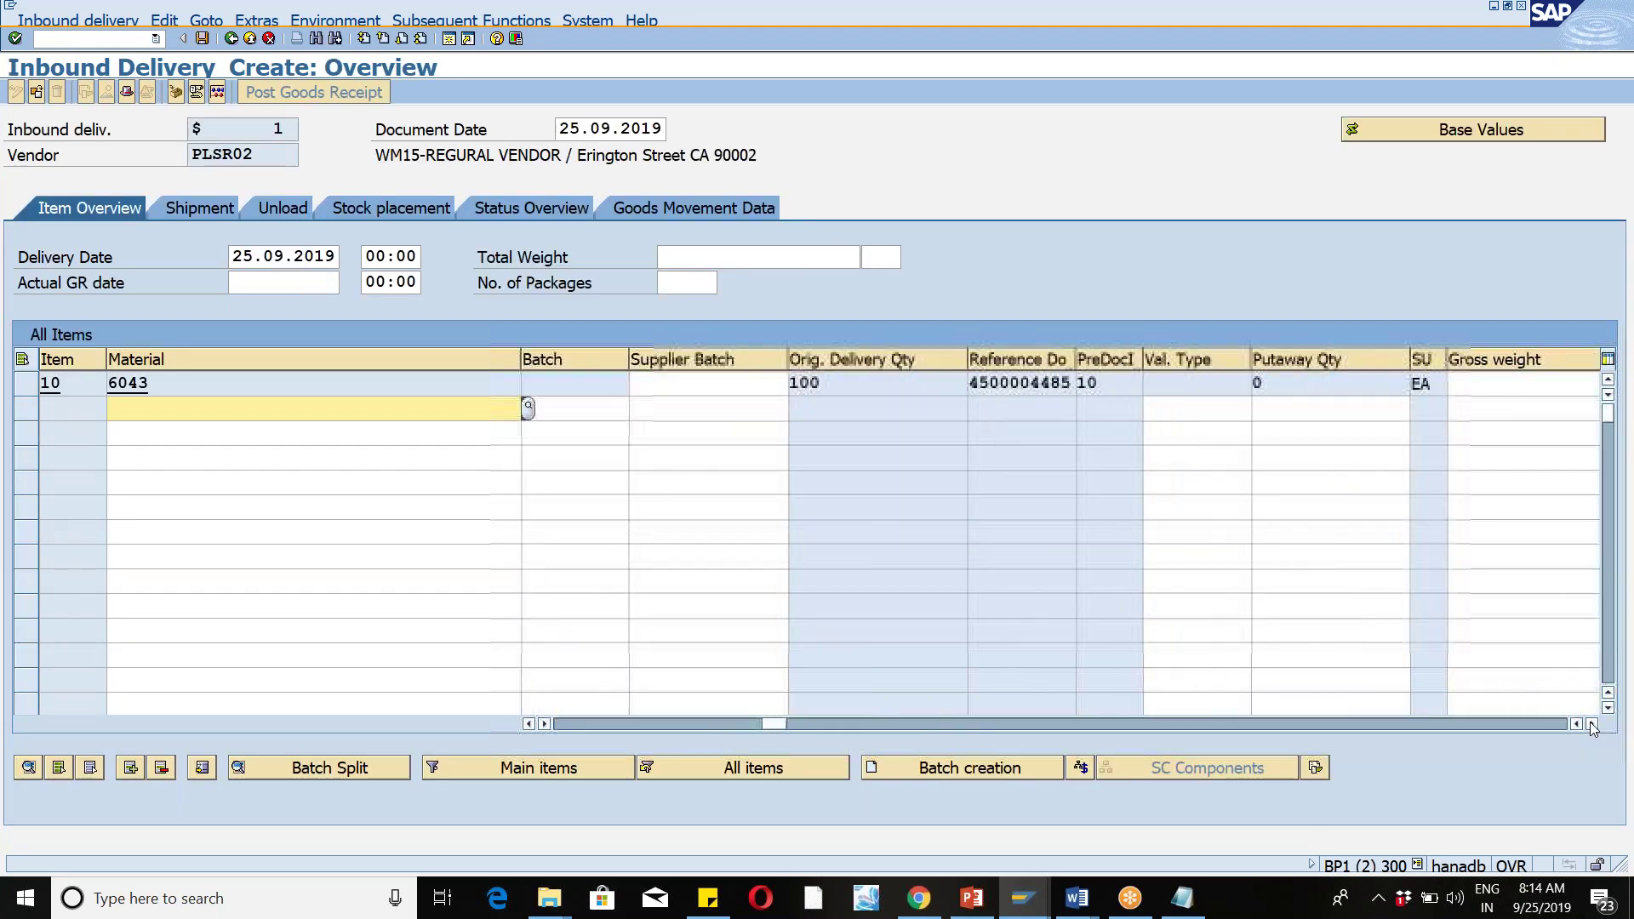
pyautogui.click(1591, 724)
pyautogui.click(1591, 725)
pyautogui.click(1591, 724)
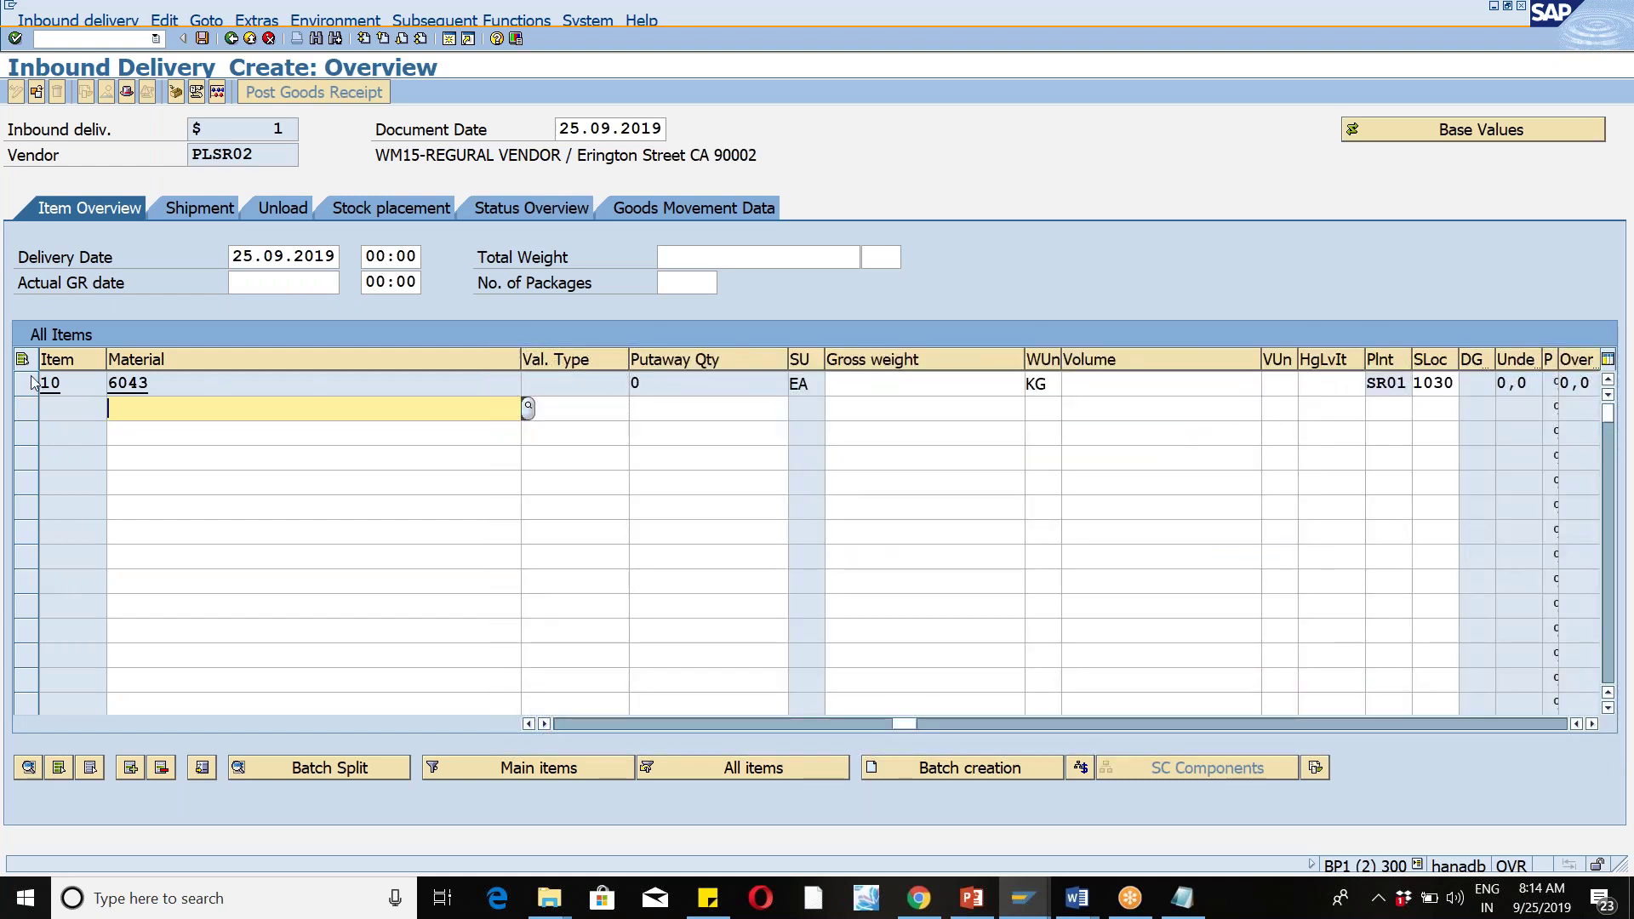
pyautogui.click(30, 383)
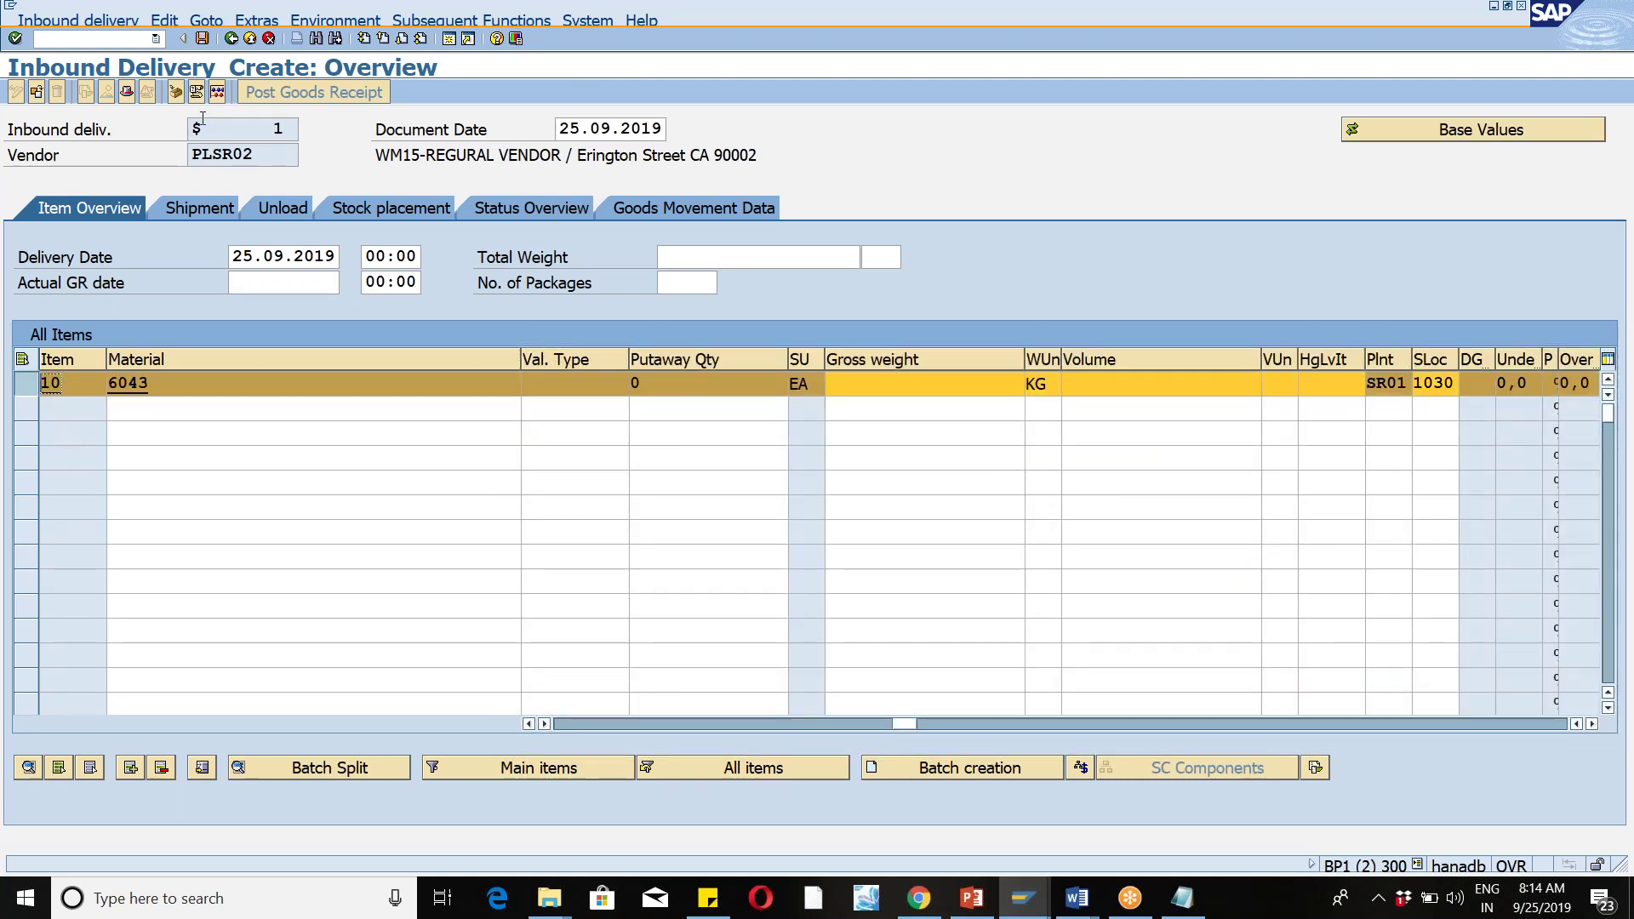
pyautogui.click(202, 38)
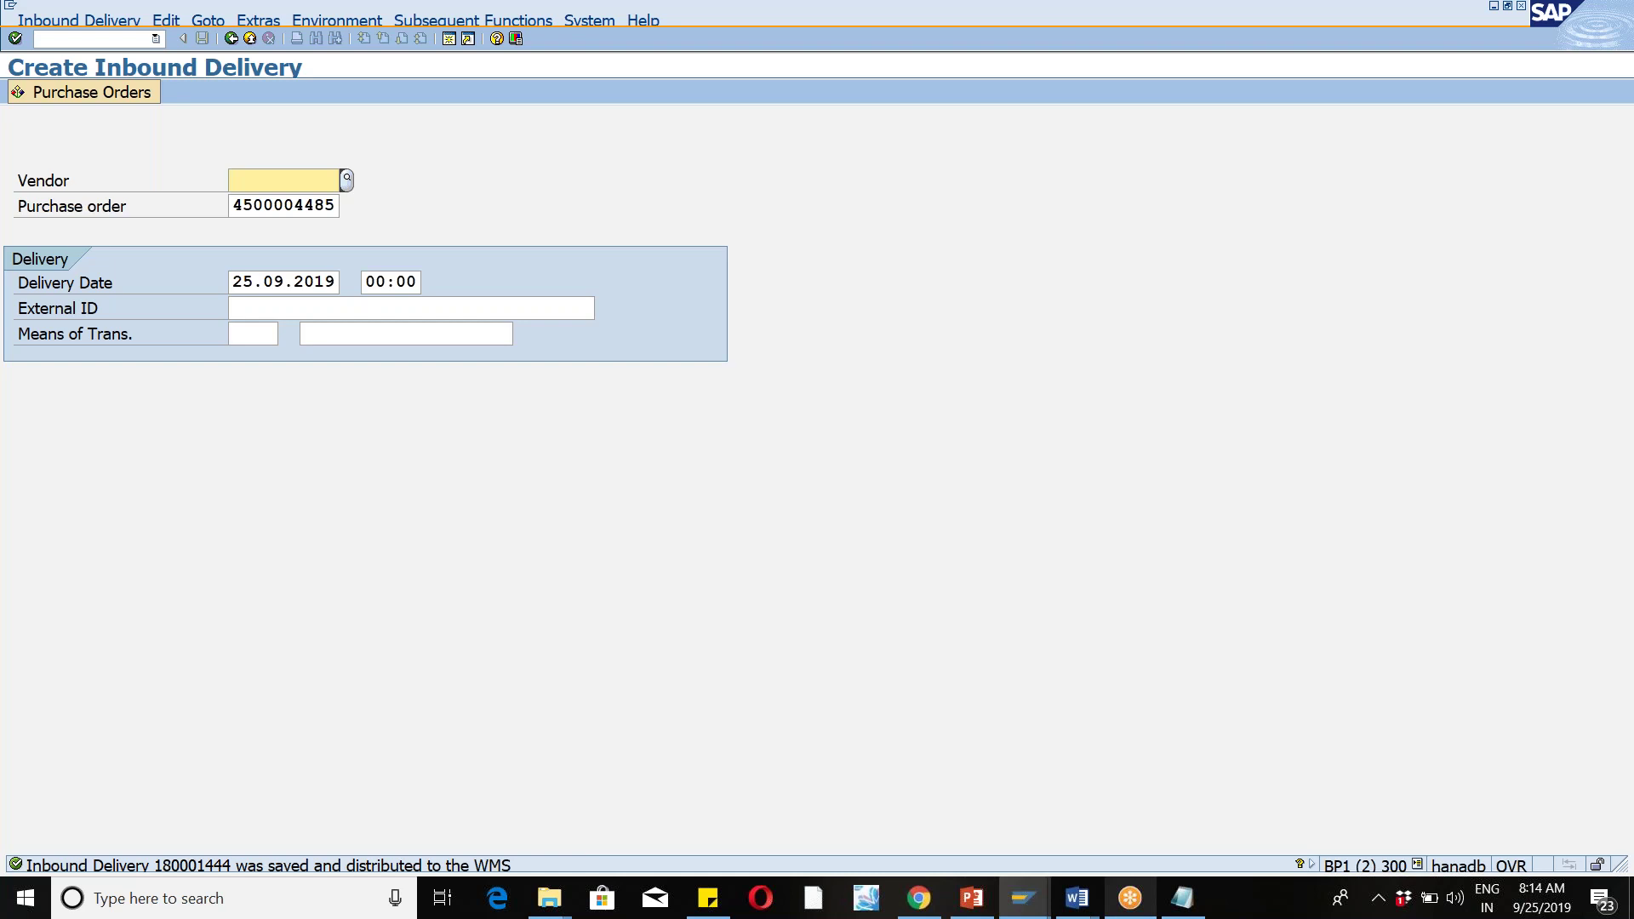
# Step: Switch to the Maintain Inbound Delivery session for WM15, rerun the unrestricted search and open the delivery with ASN Q4
pyautogui.click(1035, 885)
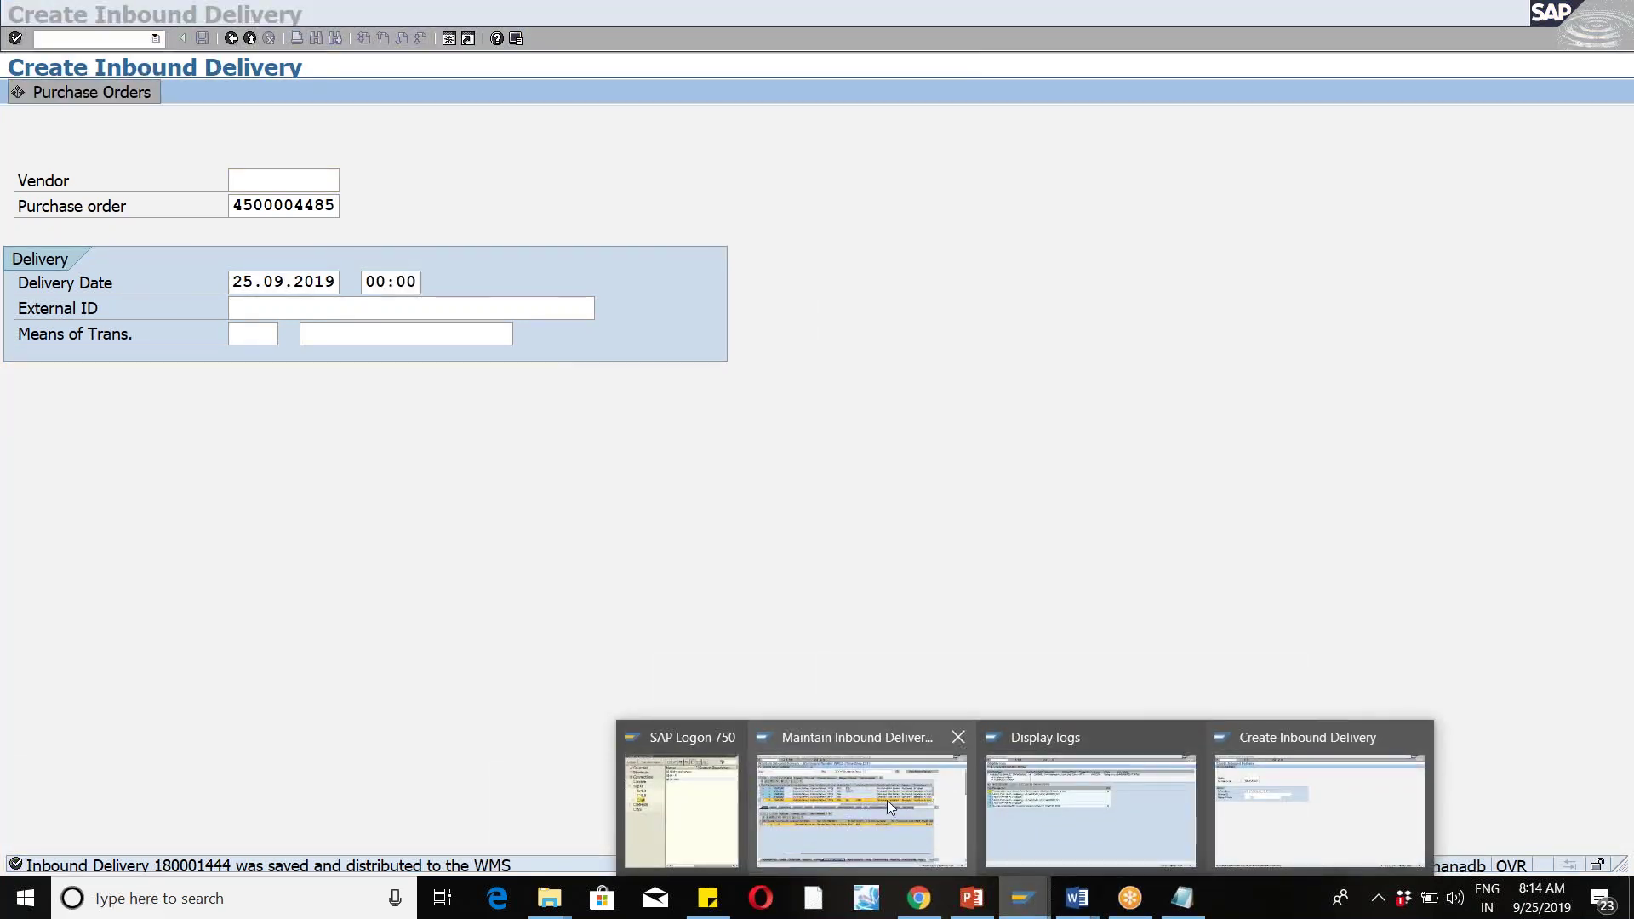
pyautogui.click(886, 800)
pyautogui.click(1093, 129)
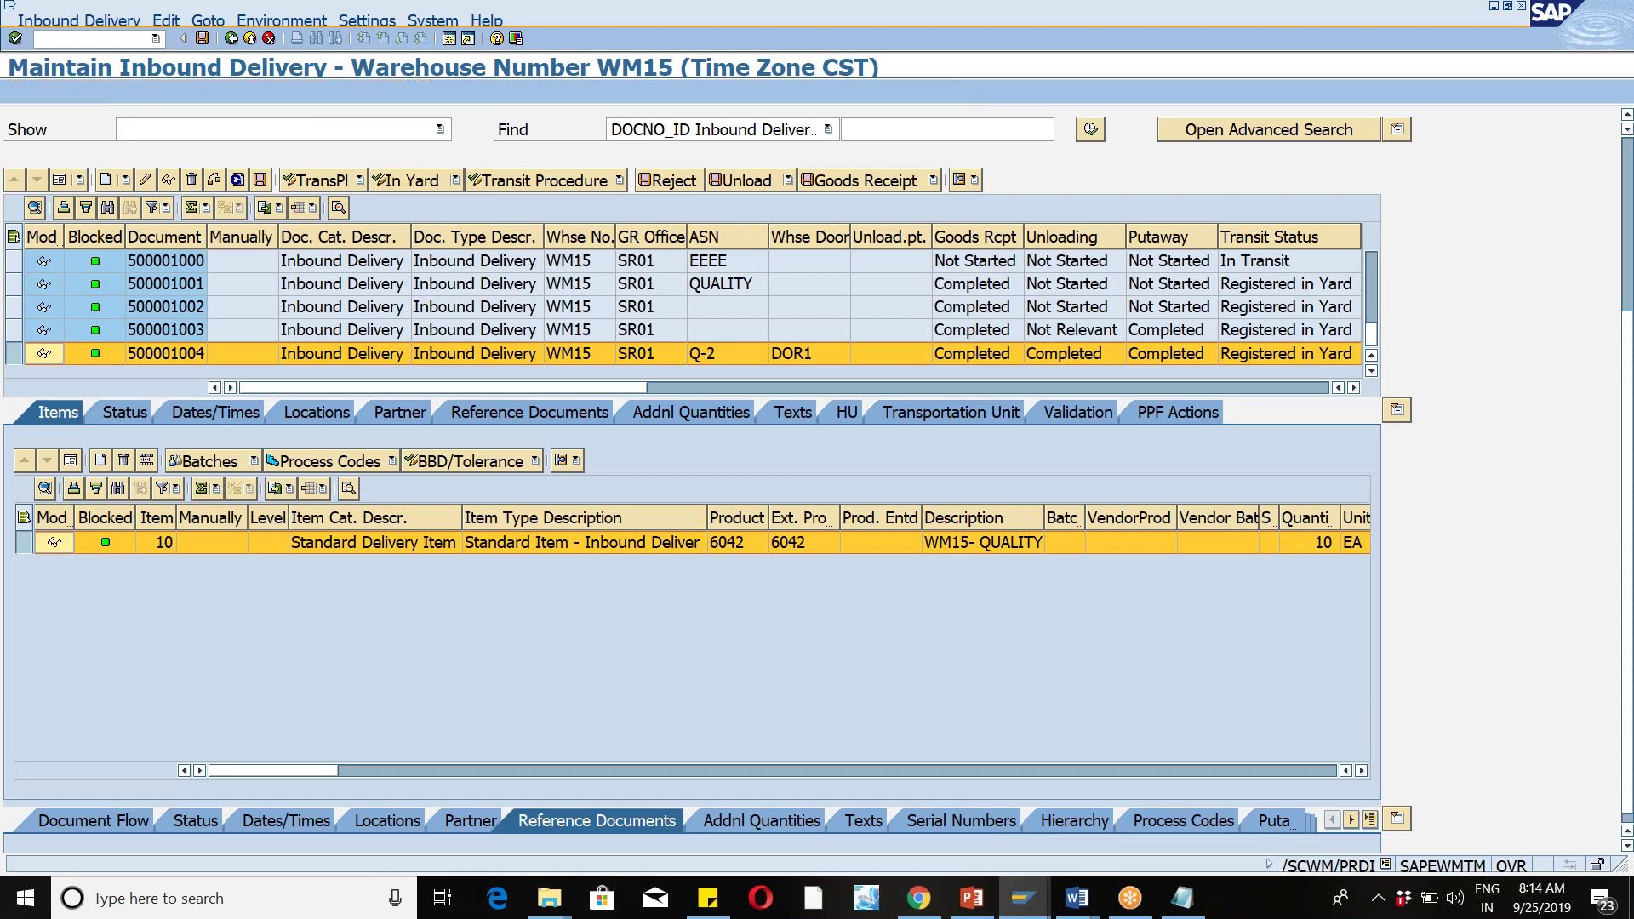
pyautogui.click(402, 388)
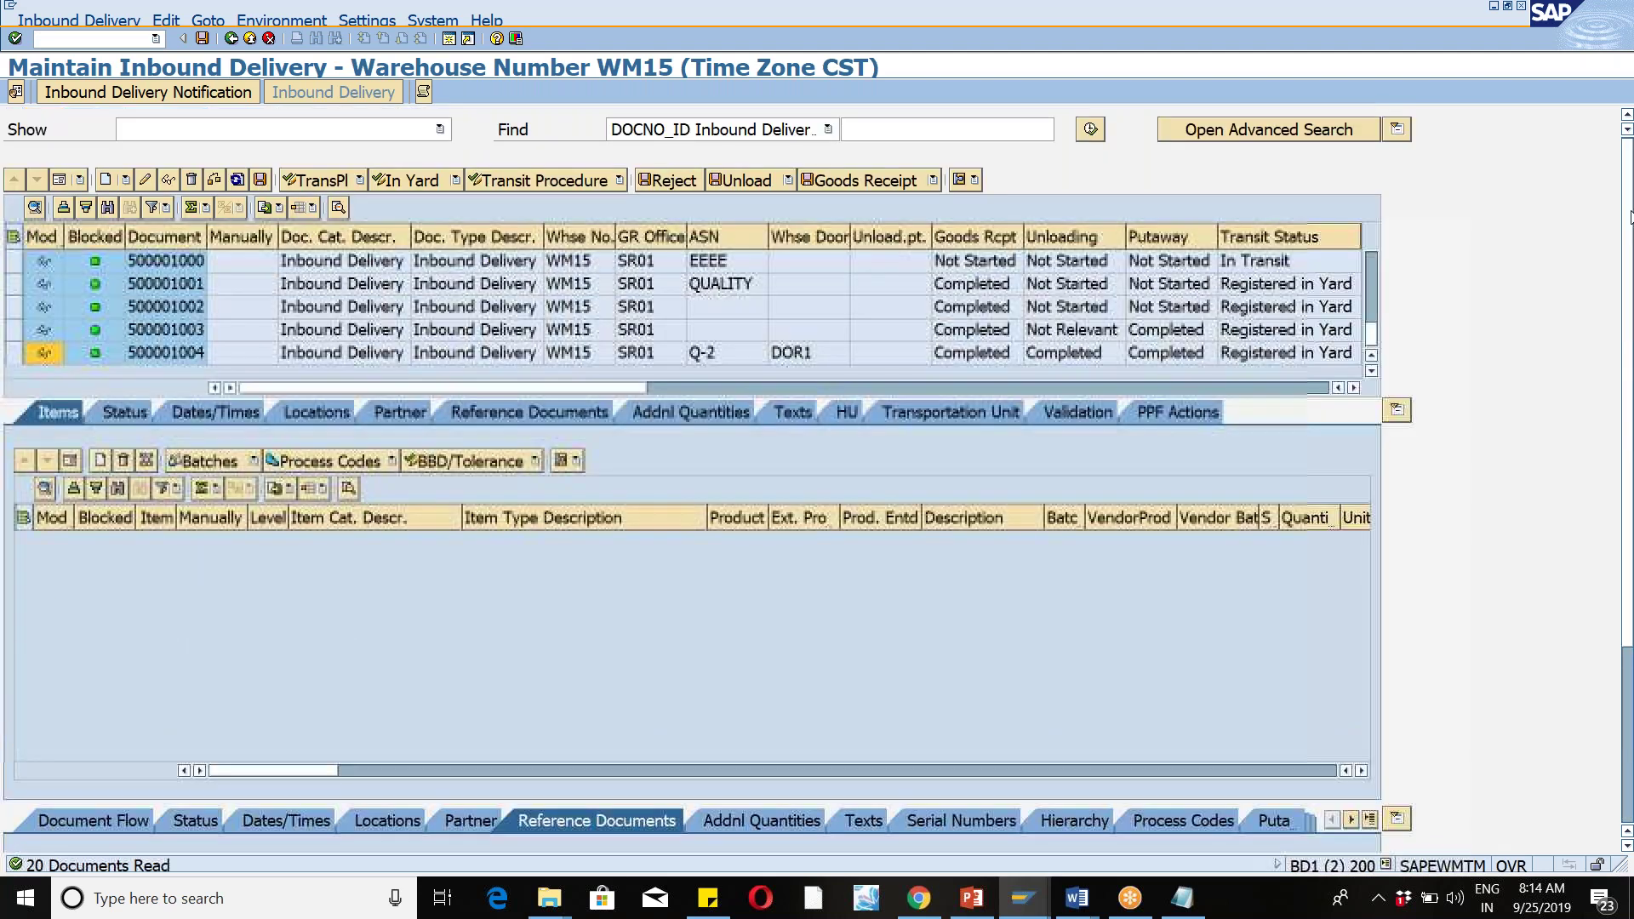
pyautogui.click(1090, 129)
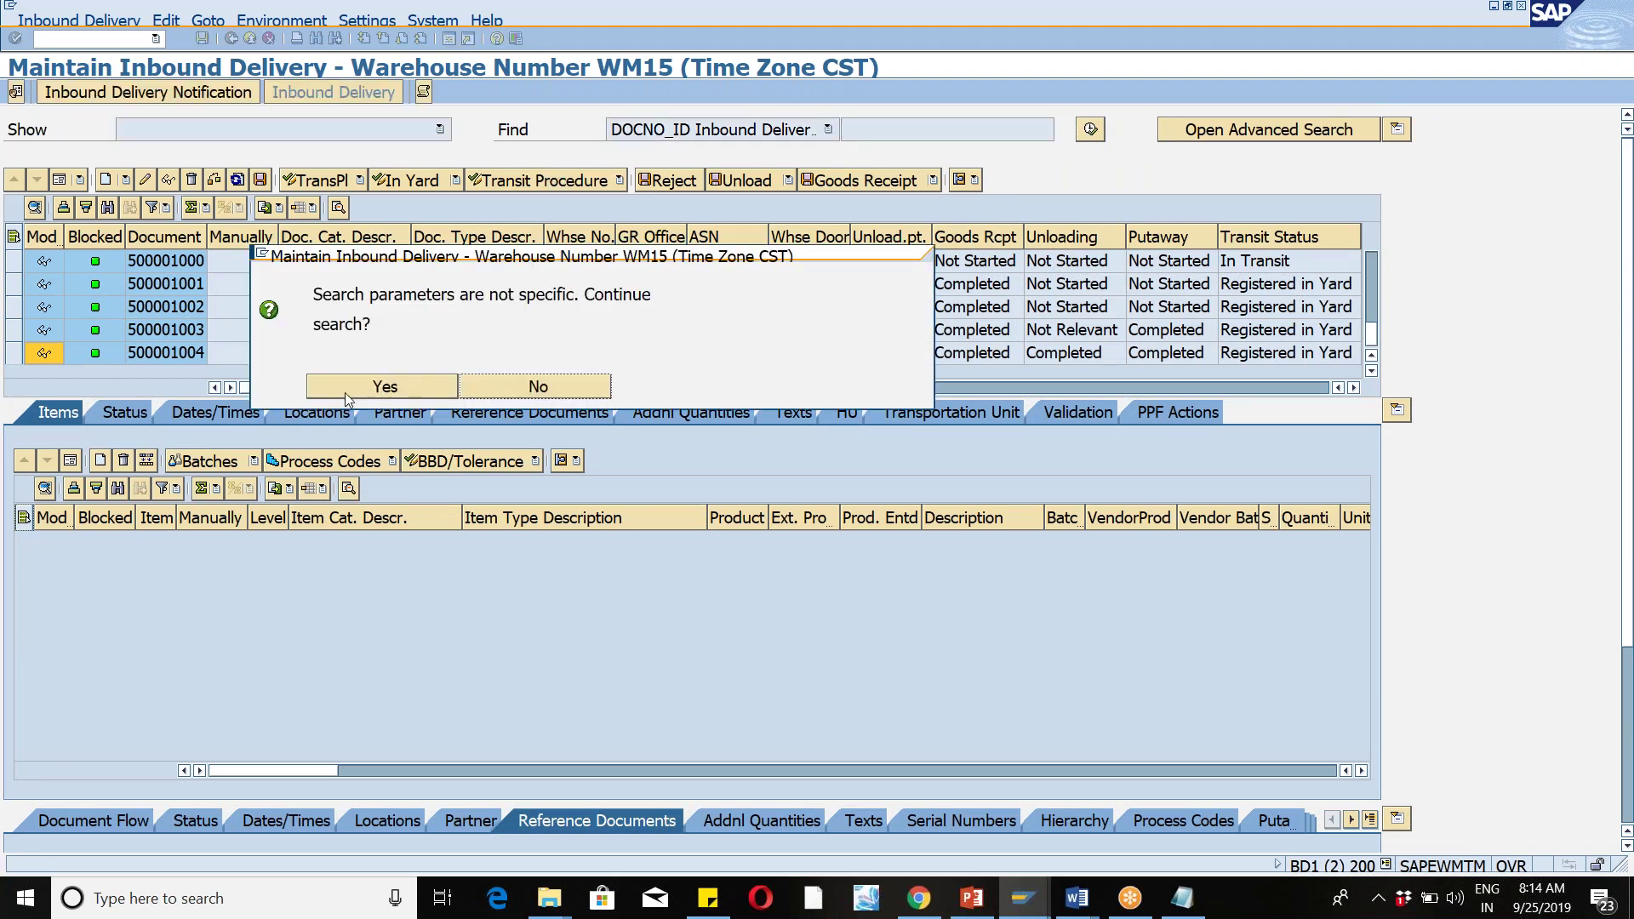
pyautogui.click(344, 391)
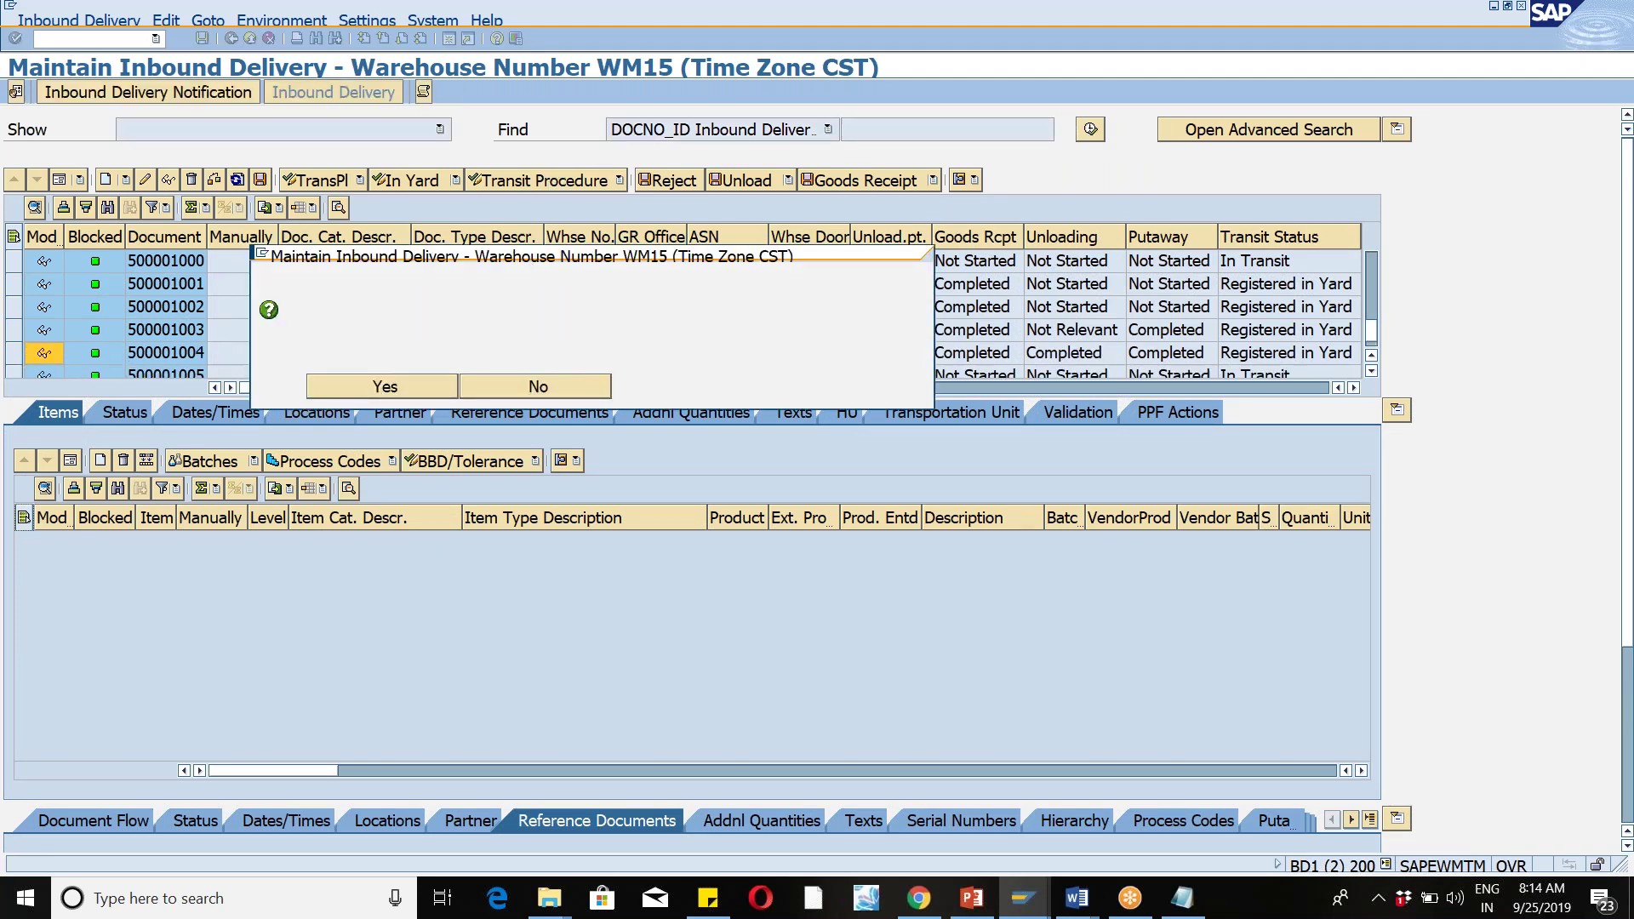
pyautogui.click(1371, 370)
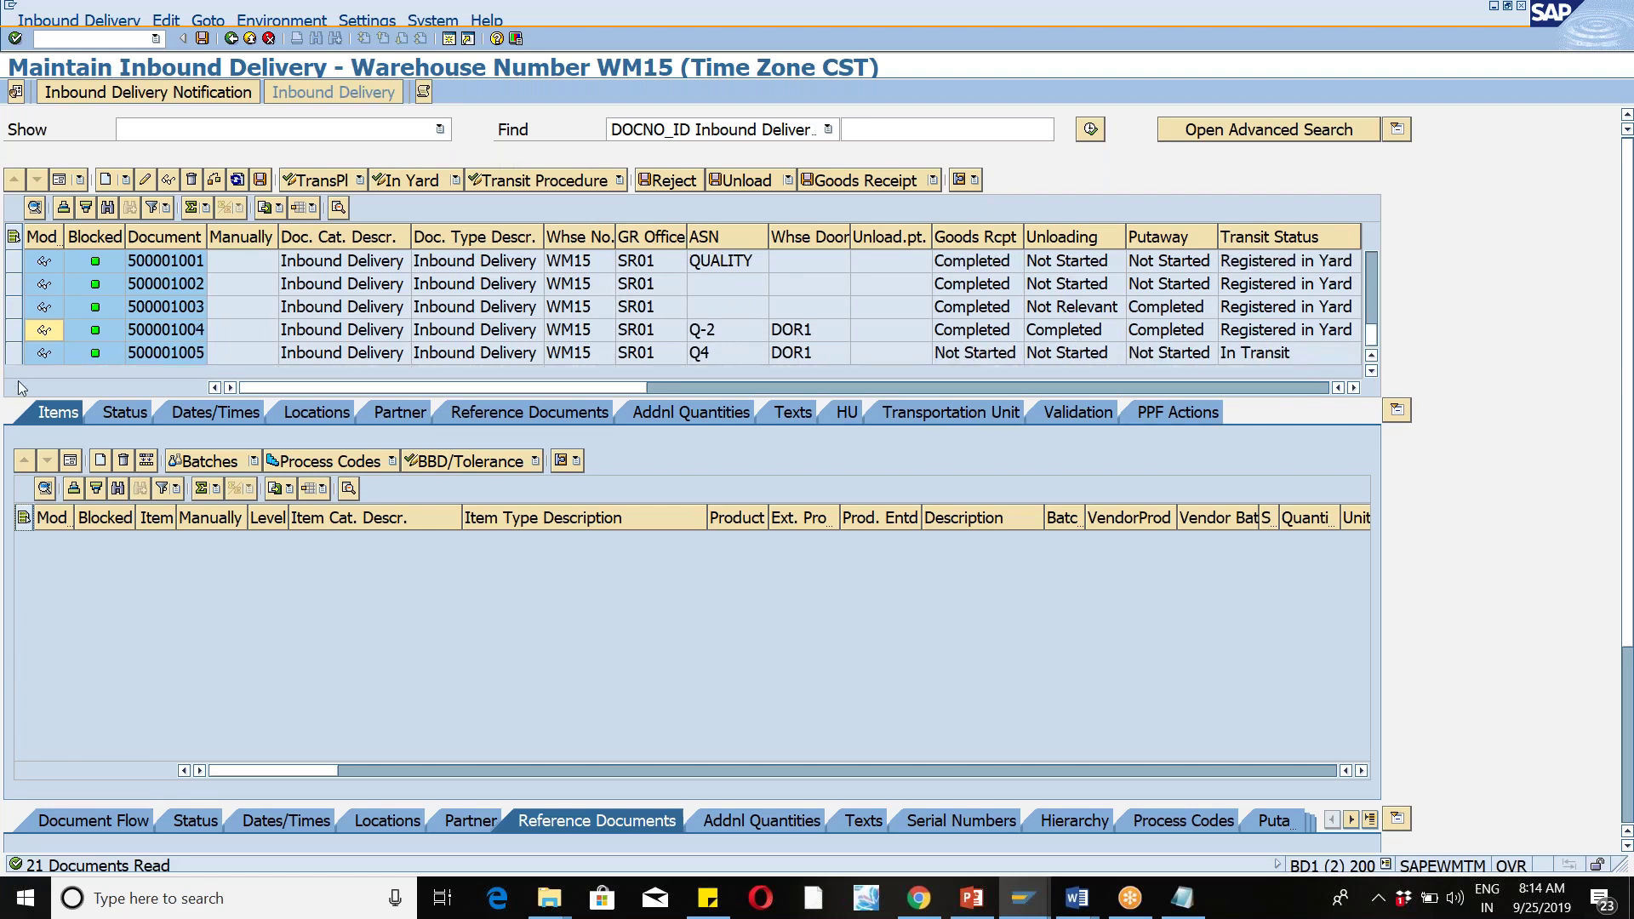
pyautogui.click(45, 352)
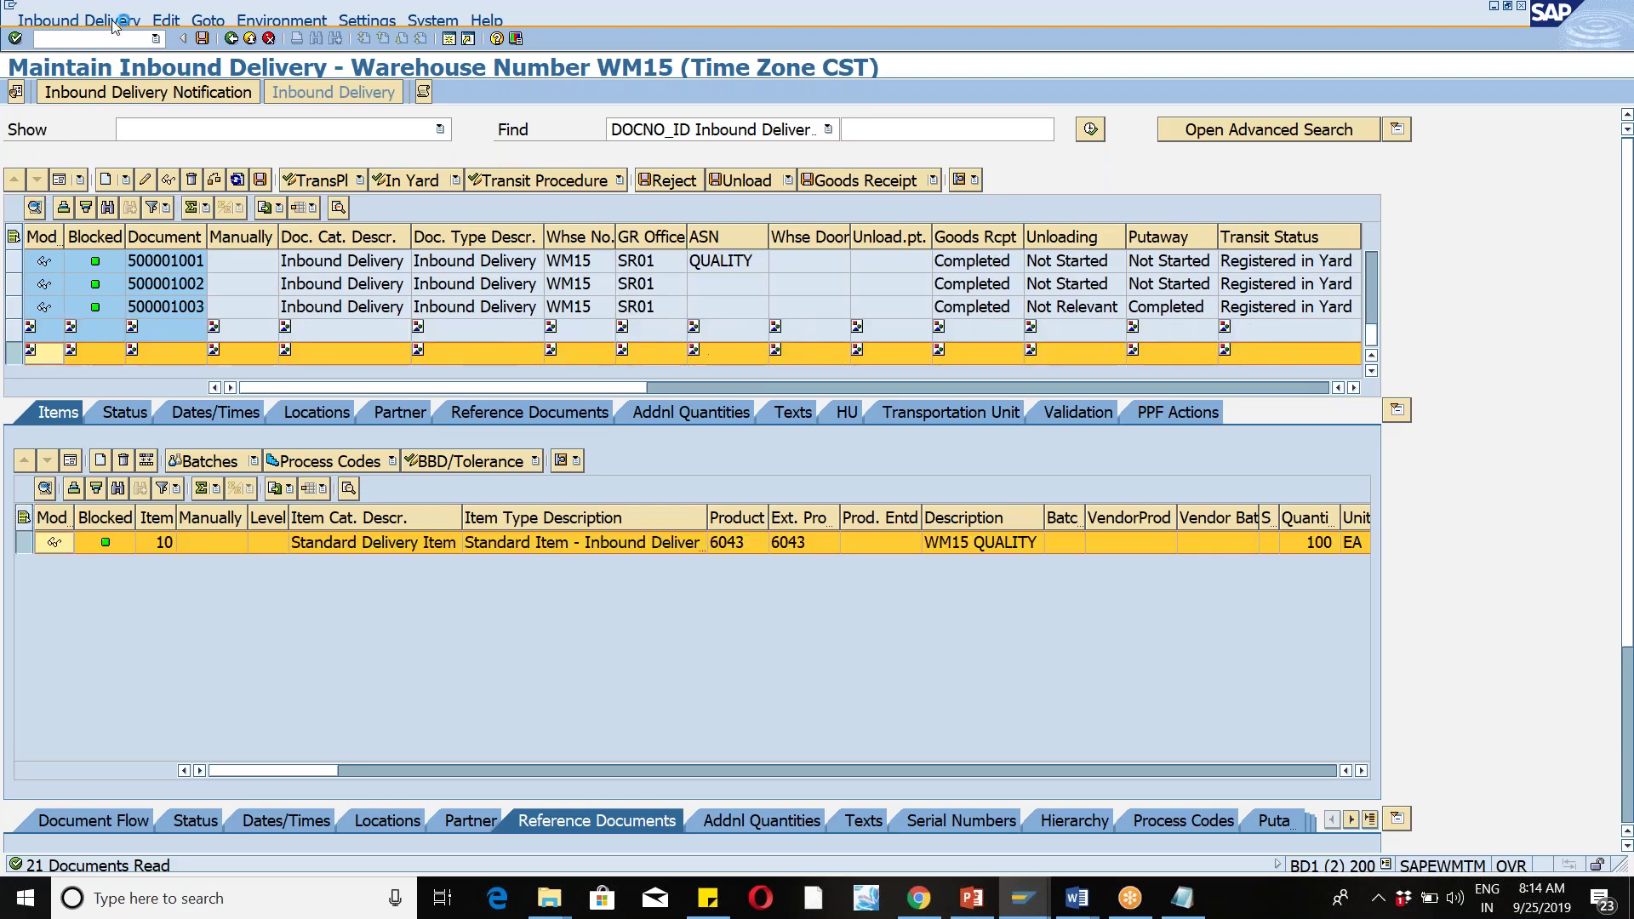
# Step: Open the packing work center for the Q4 delivery and create one handling unit with packaging material WM15-CARTON
pyautogui.click(85, 18)
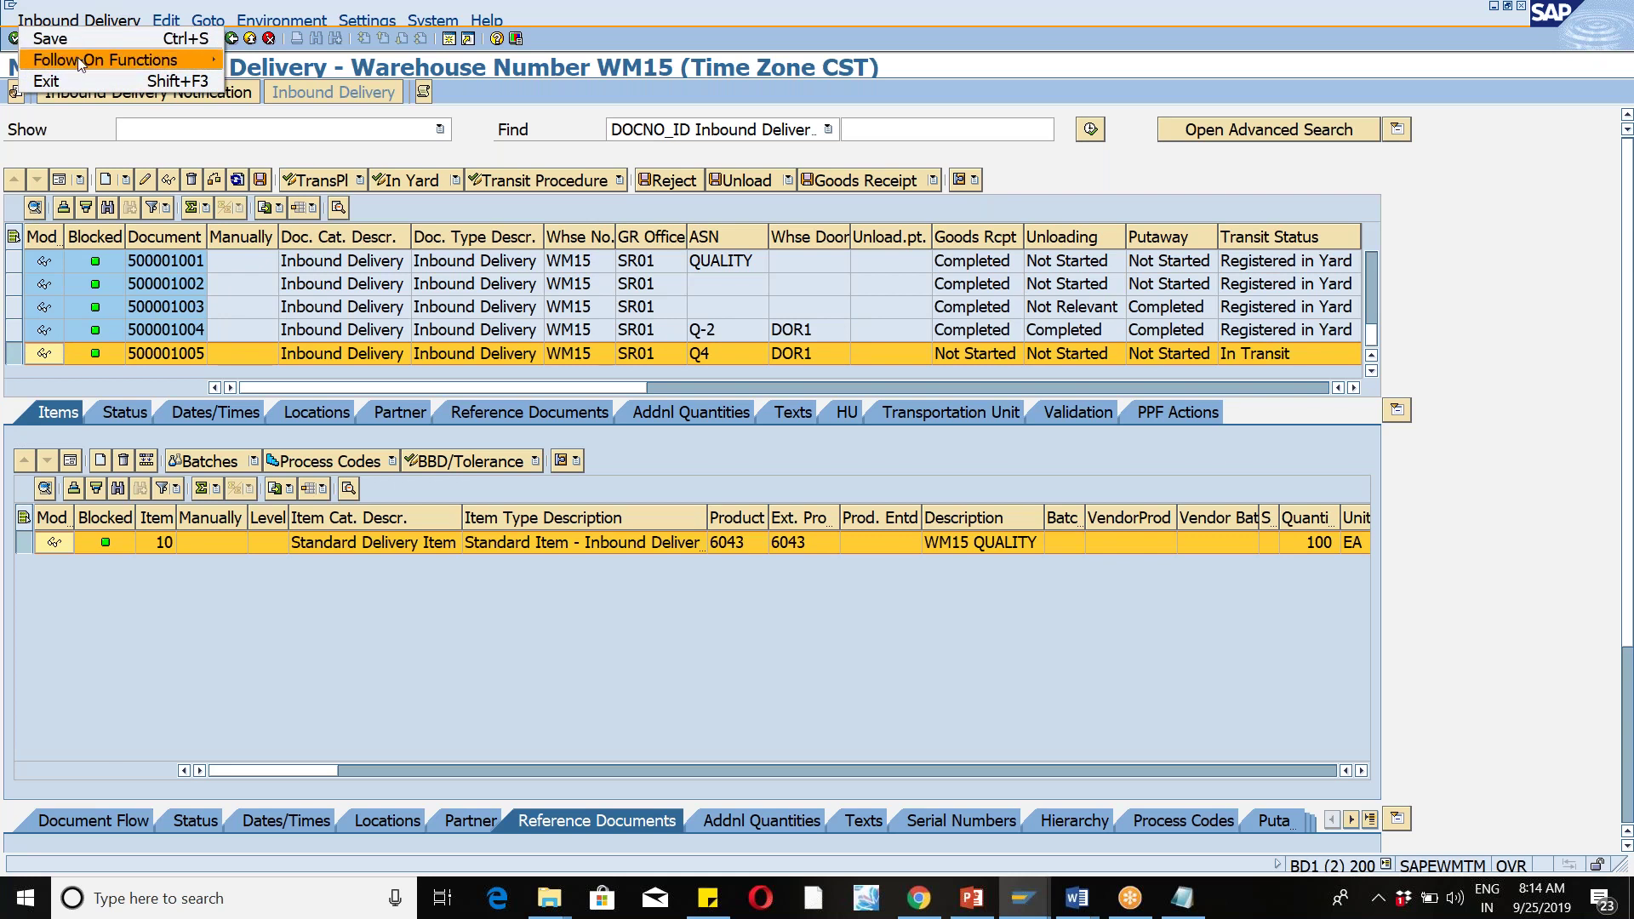
pyautogui.moveTo(83, 62)
pyautogui.click(294, 101)
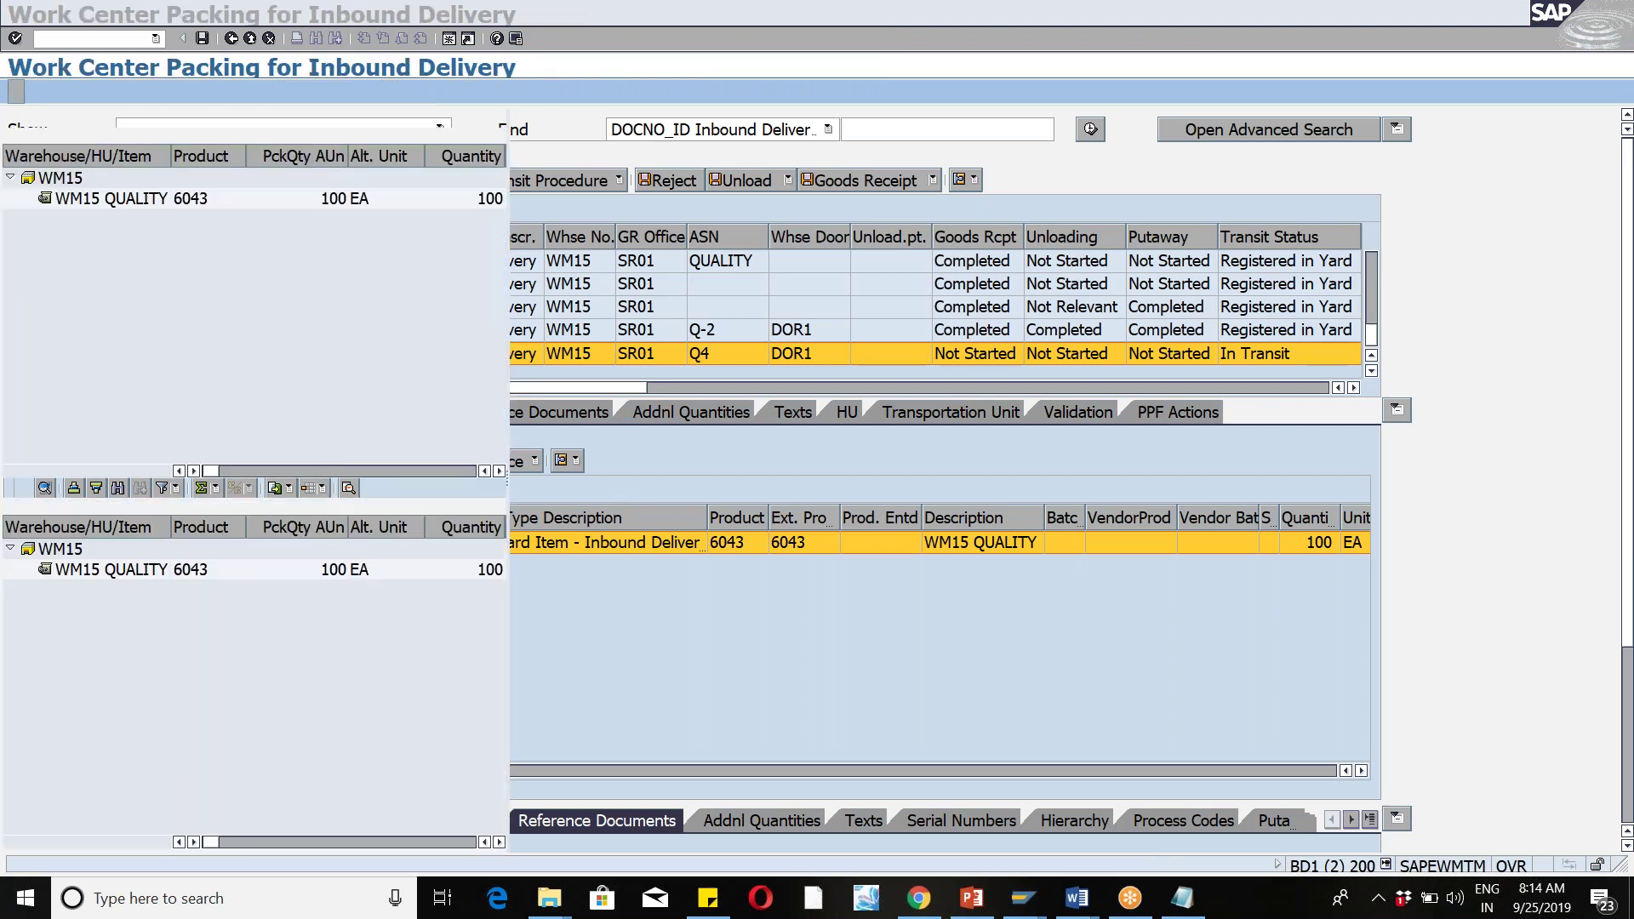
pyautogui.click(728, 201)
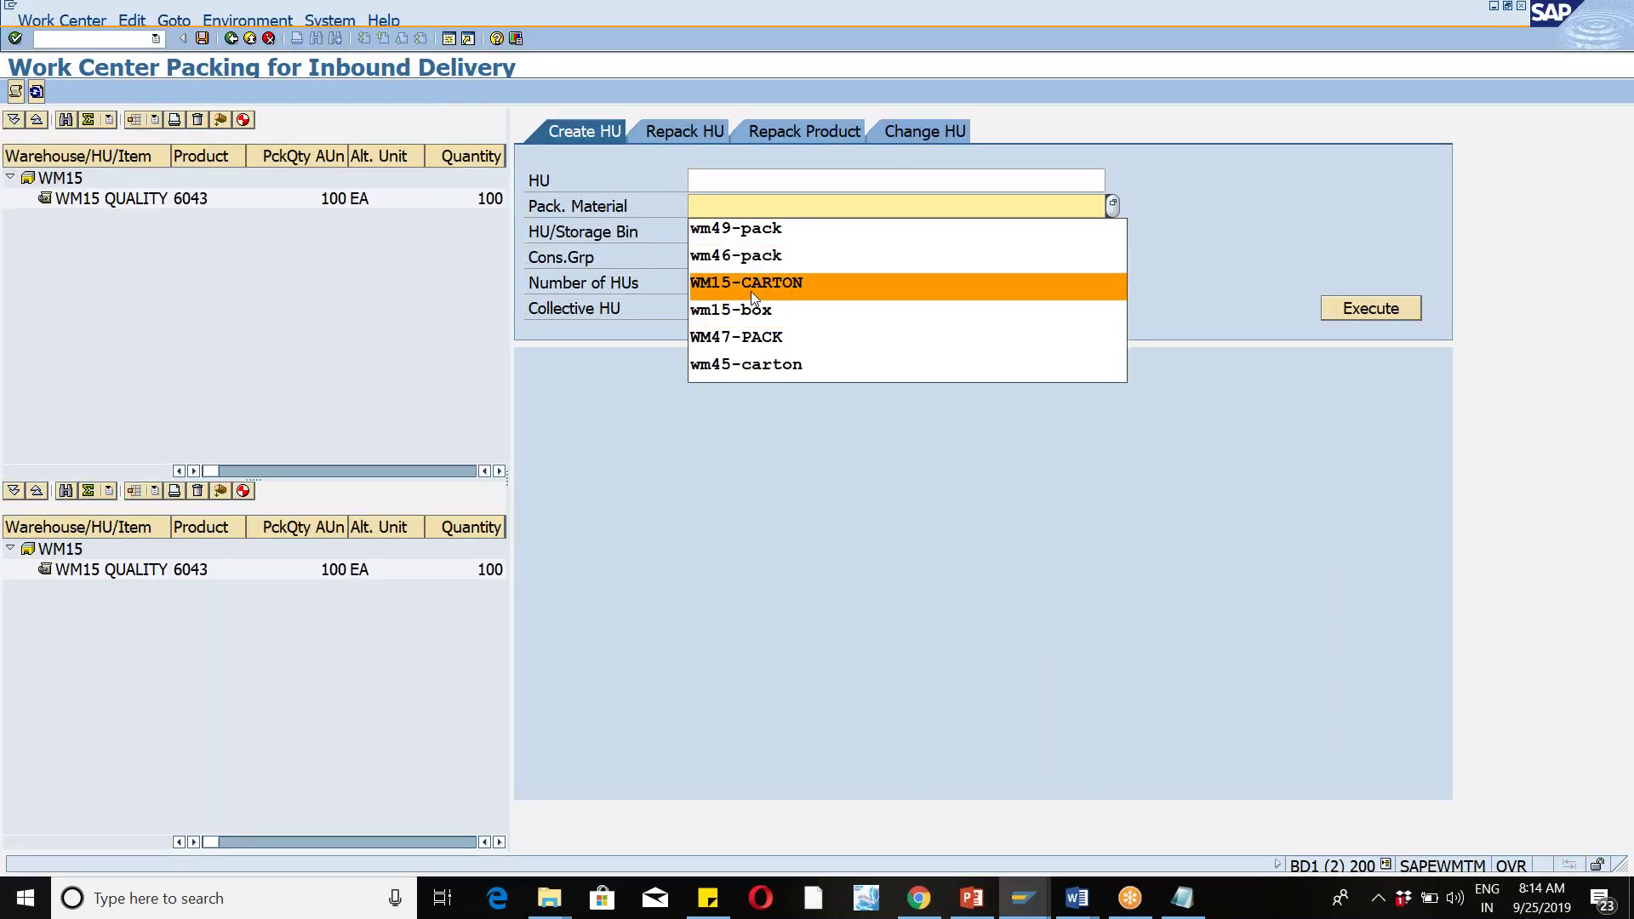
pyautogui.click(750, 283)
pyautogui.press('Return')
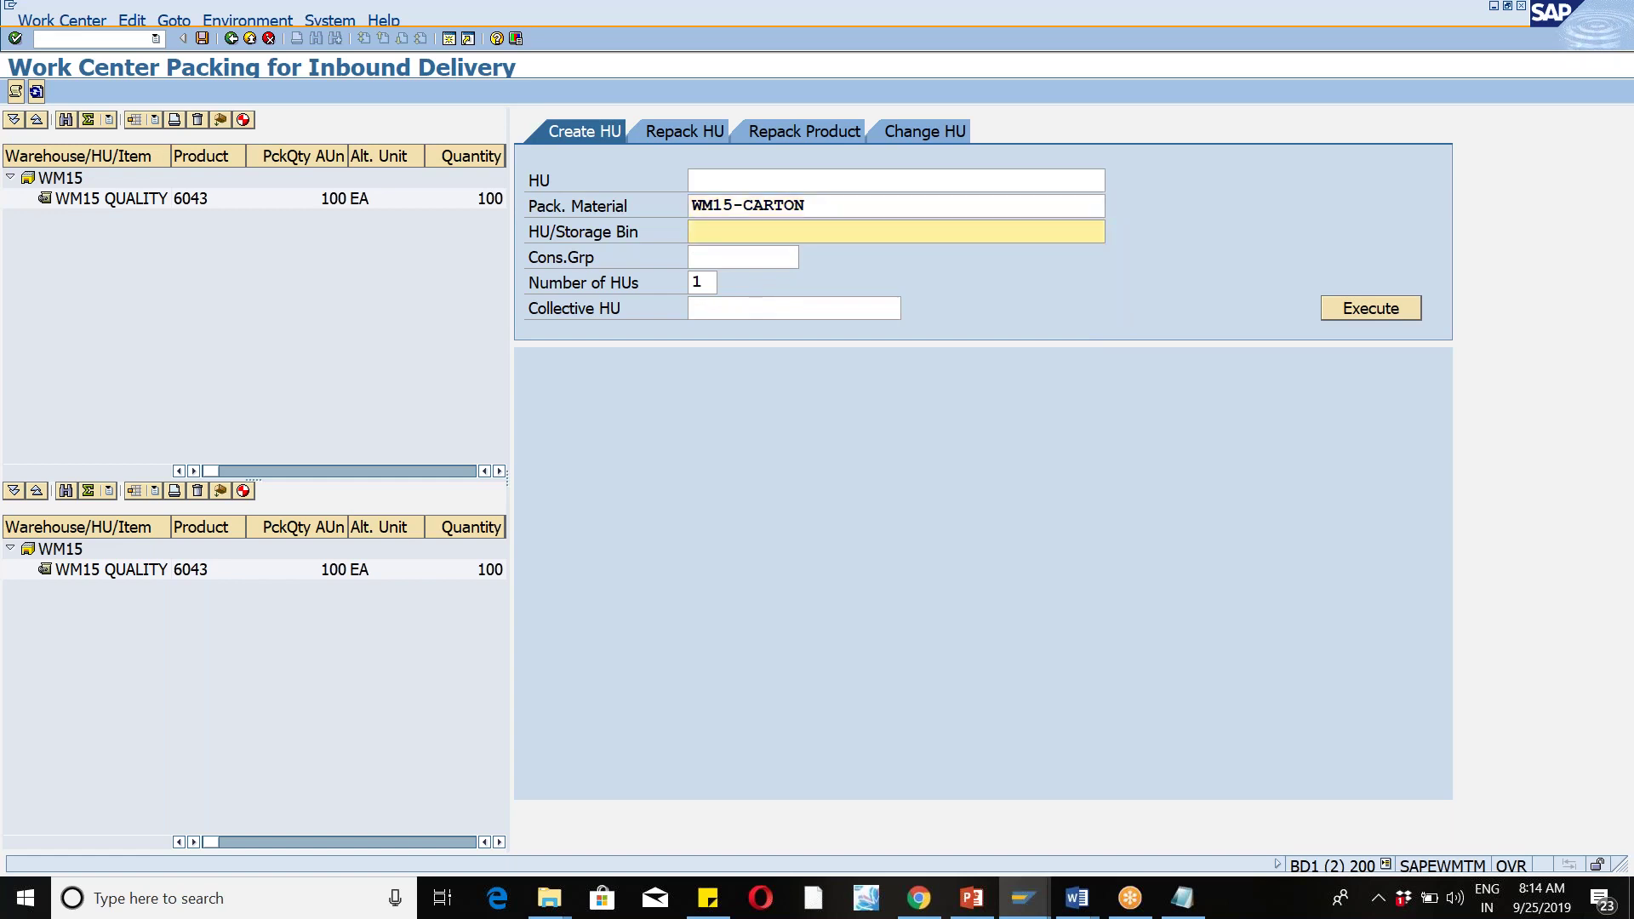
pyautogui.click(1607, 56)
pyautogui.click(1334, 310)
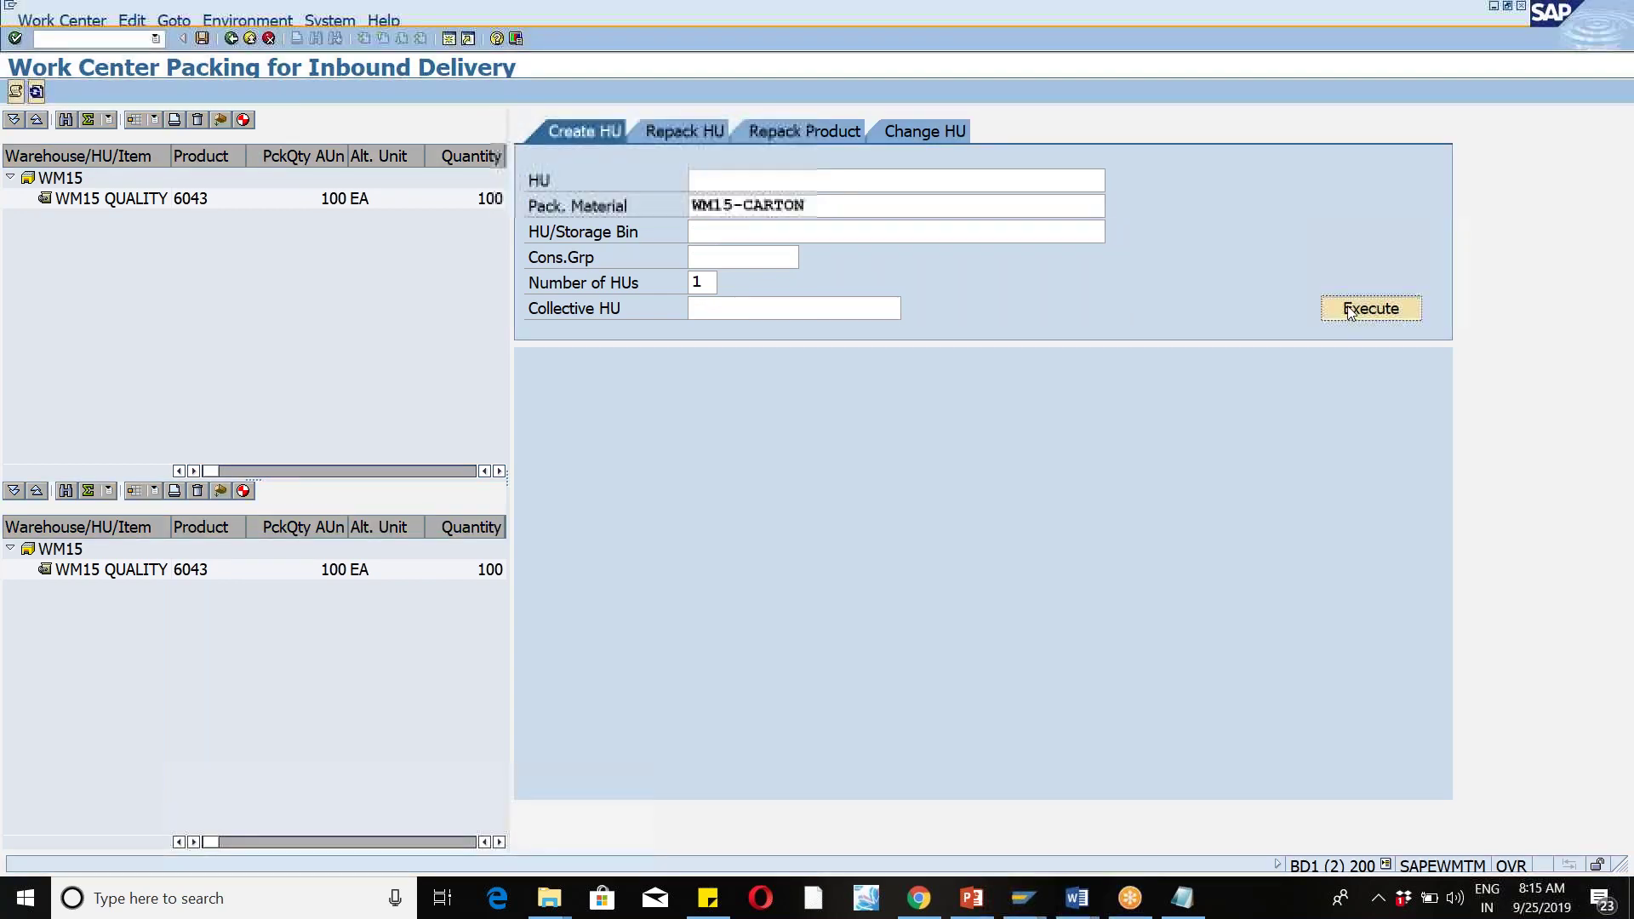
# Step: Pack the full quantity of product 6043 into the new carton handling unit, save the packing and return to the delivery
pyautogui.moveTo(83, 206); pyautogui.dragTo(86, 221)
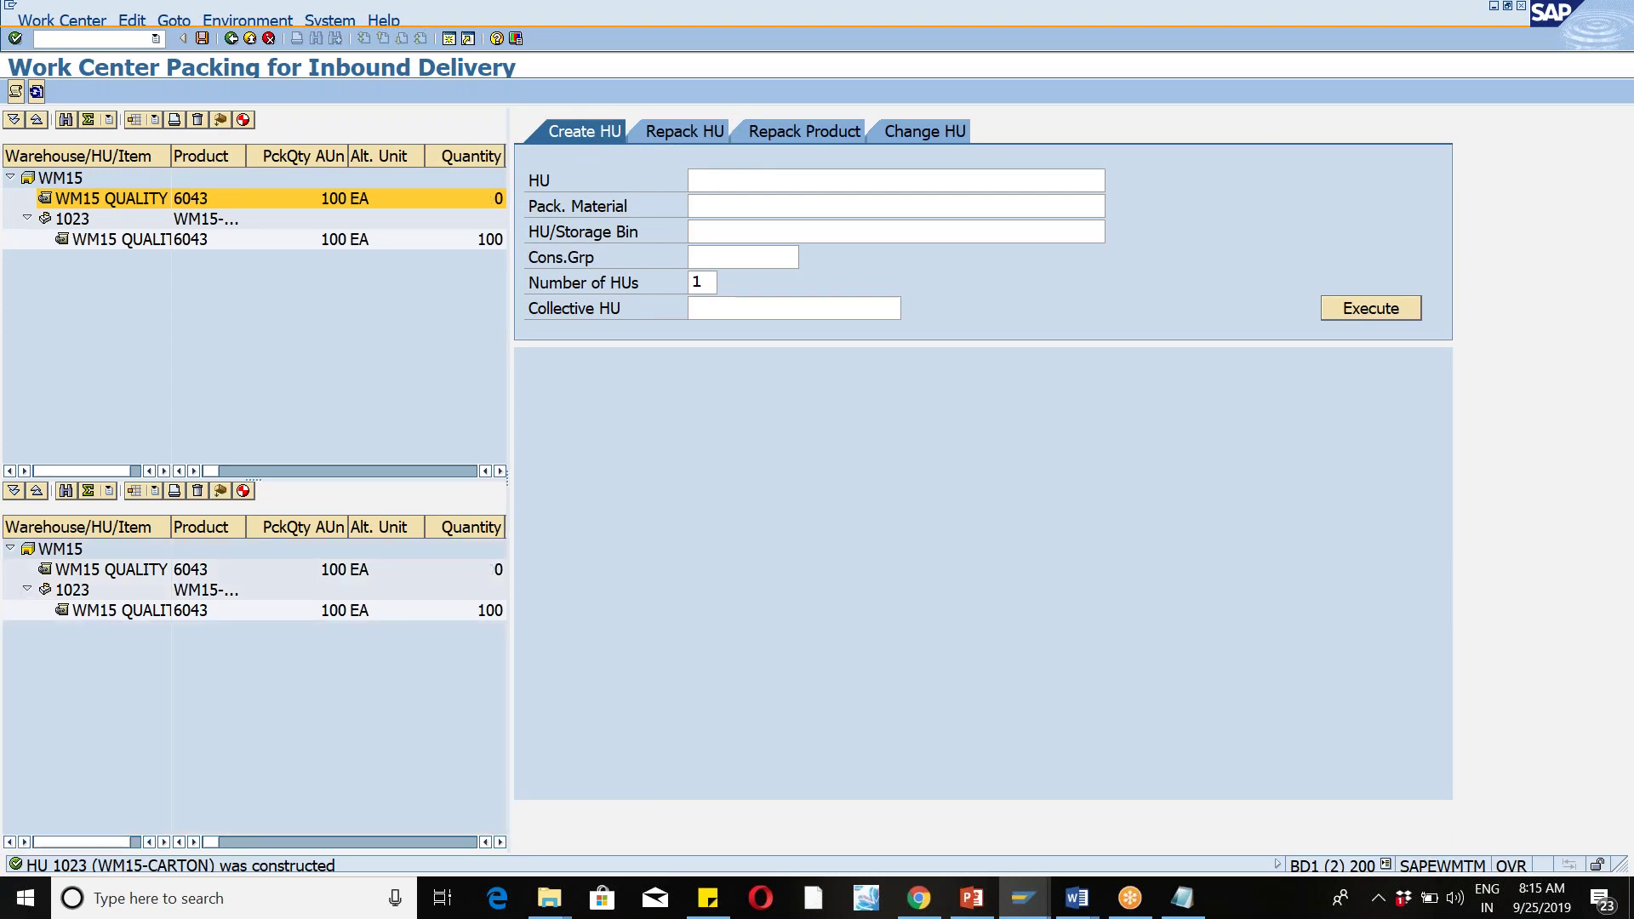
pyautogui.click(115, 219)
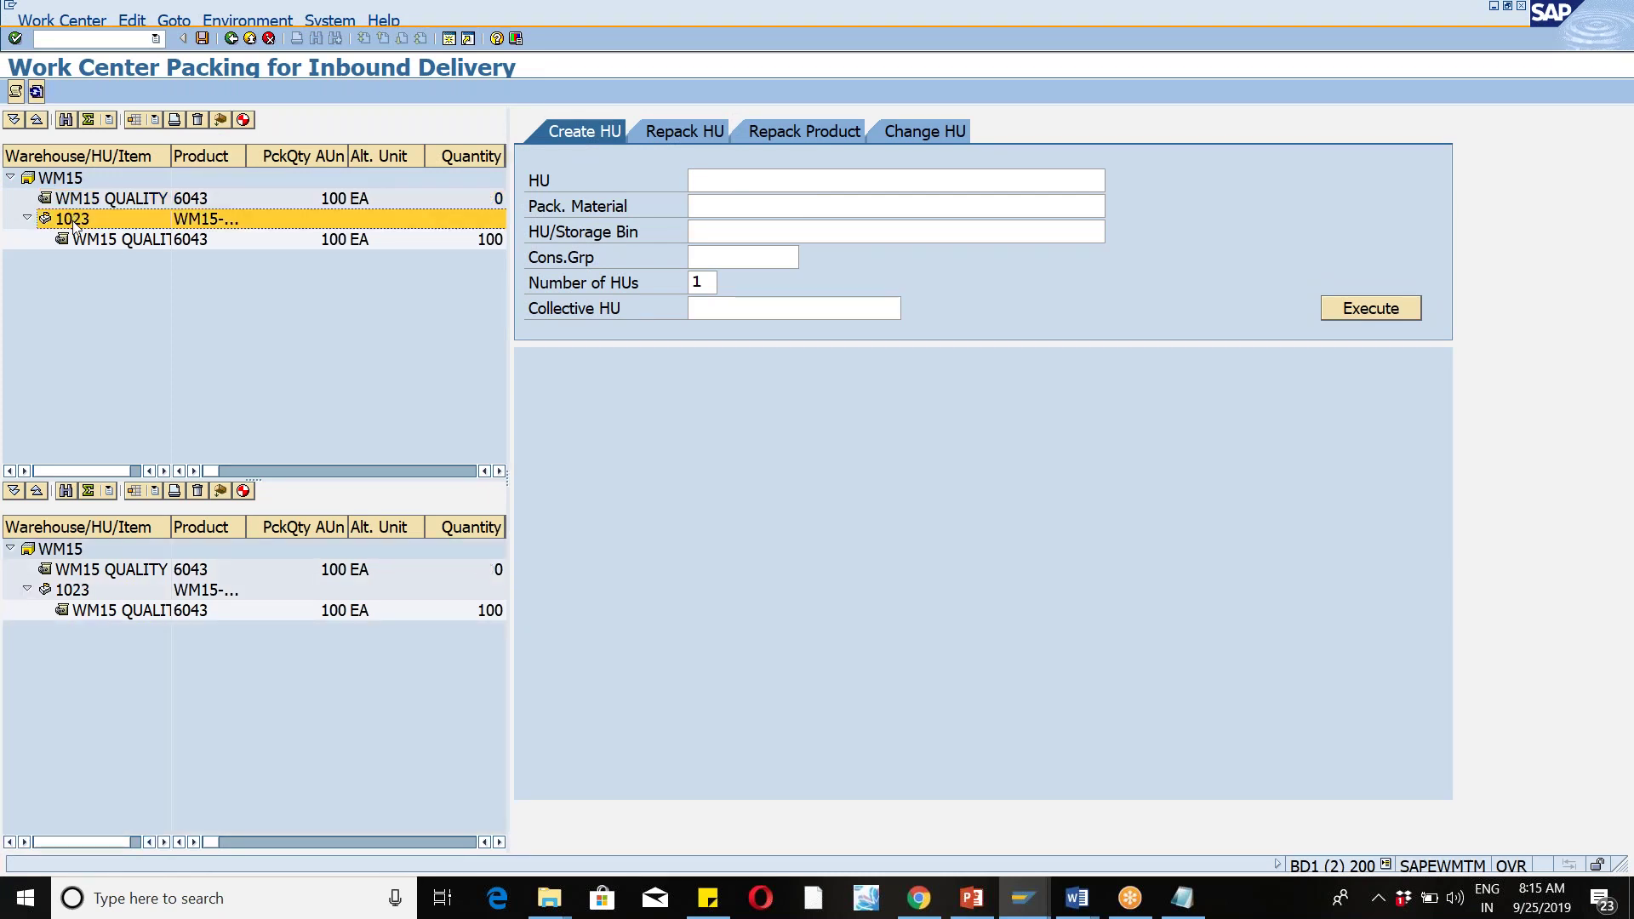
pyautogui.click(202, 38)
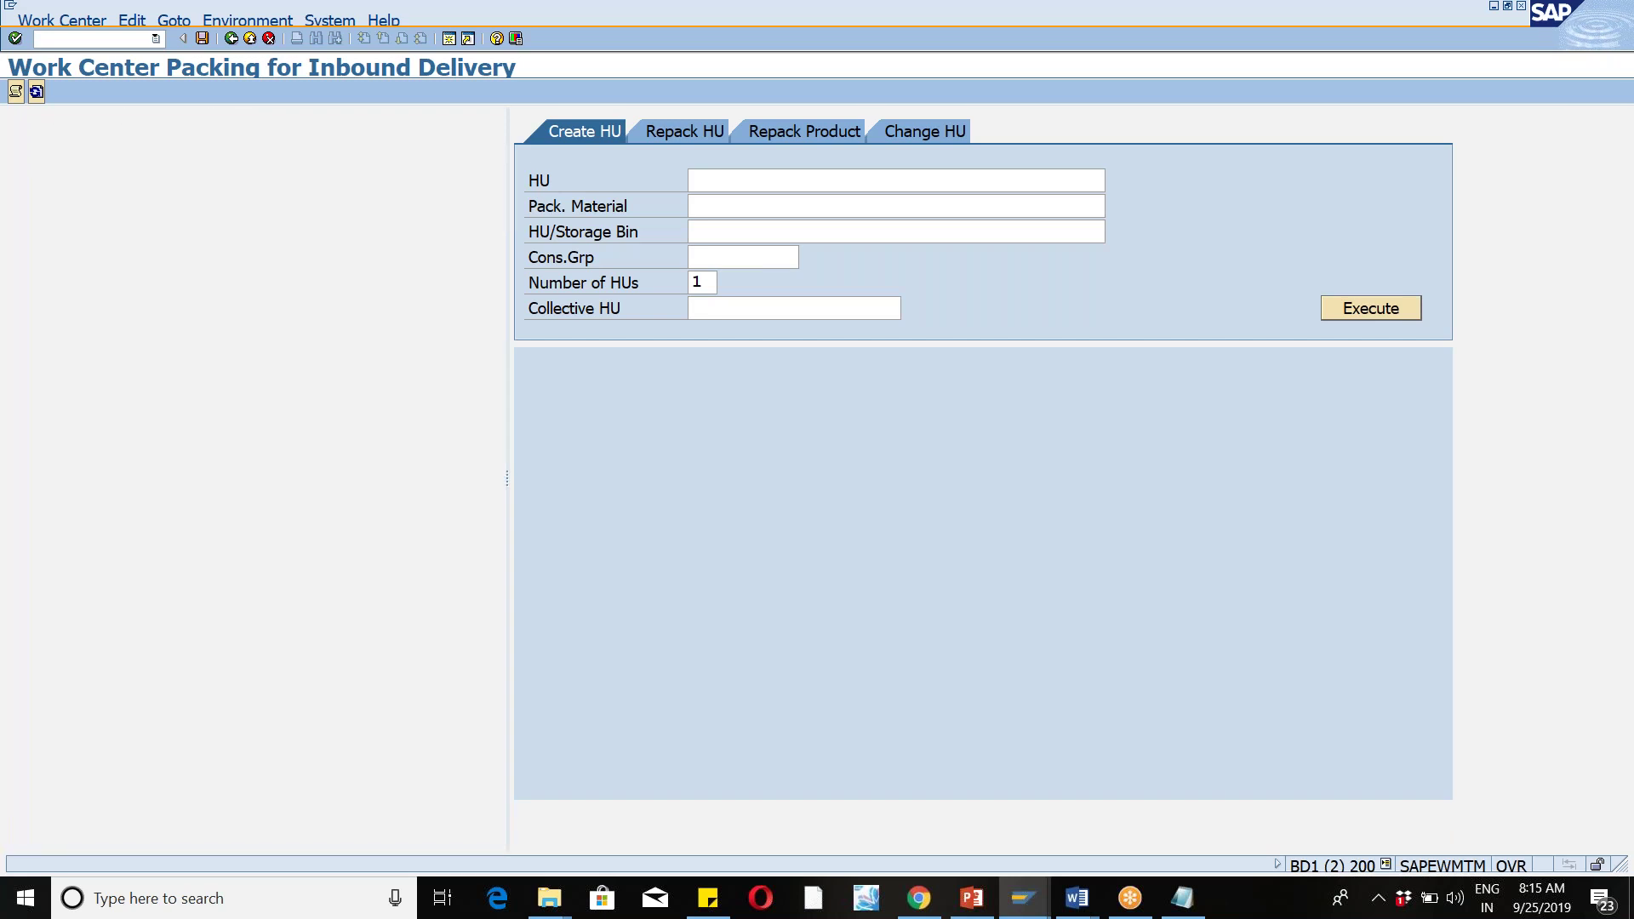
pyautogui.click(202, 38)
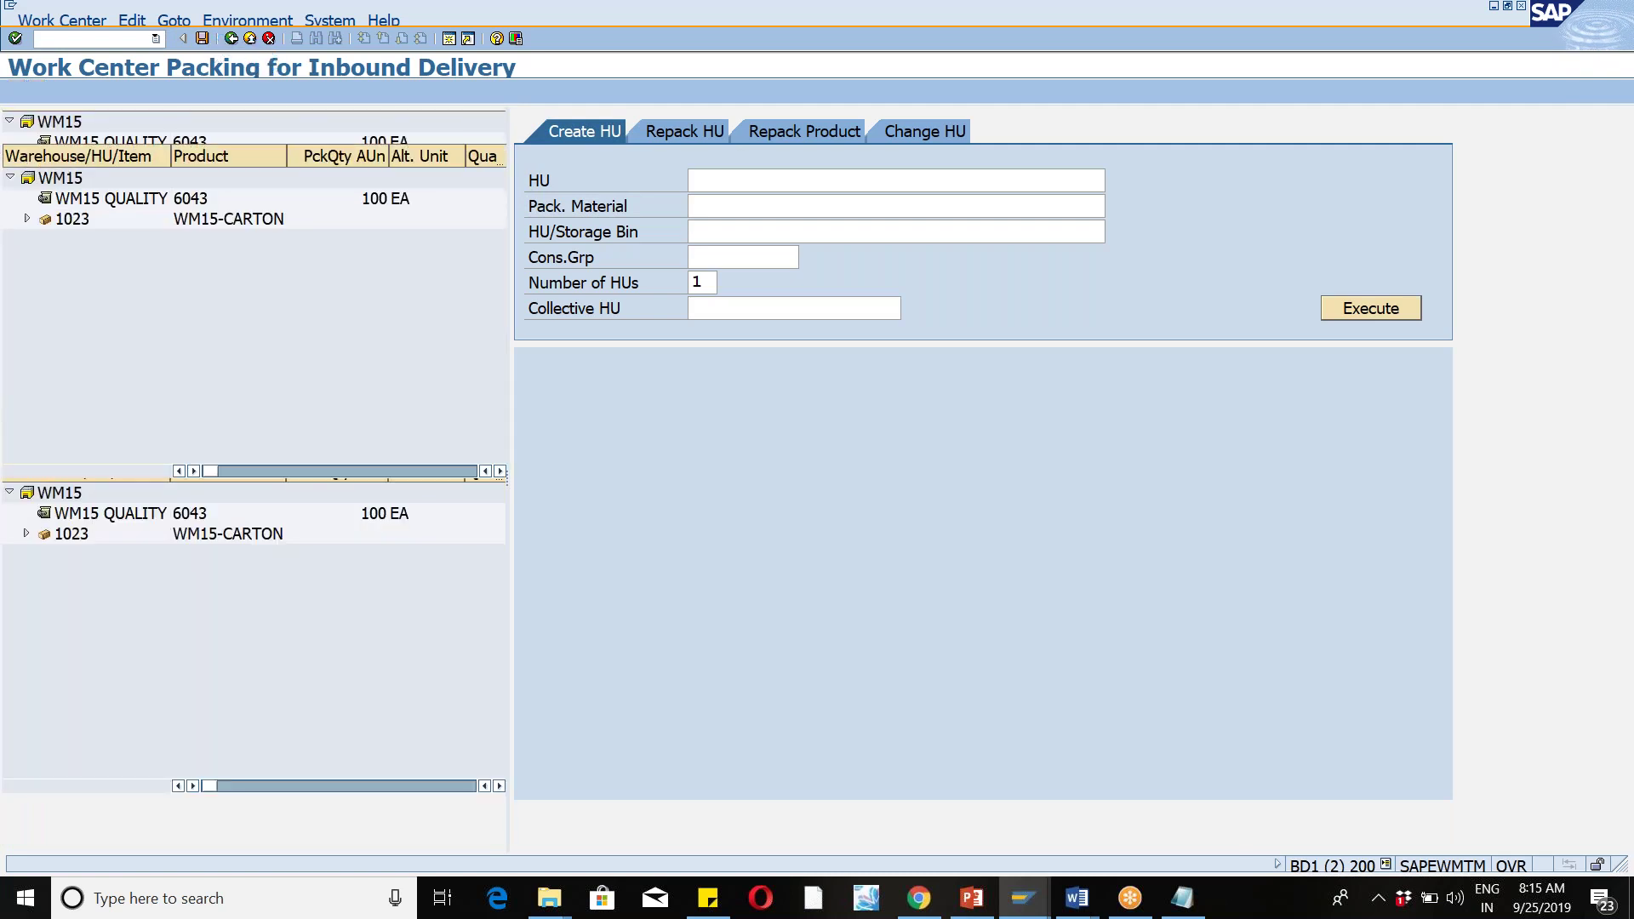
pyautogui.click(232, 39)
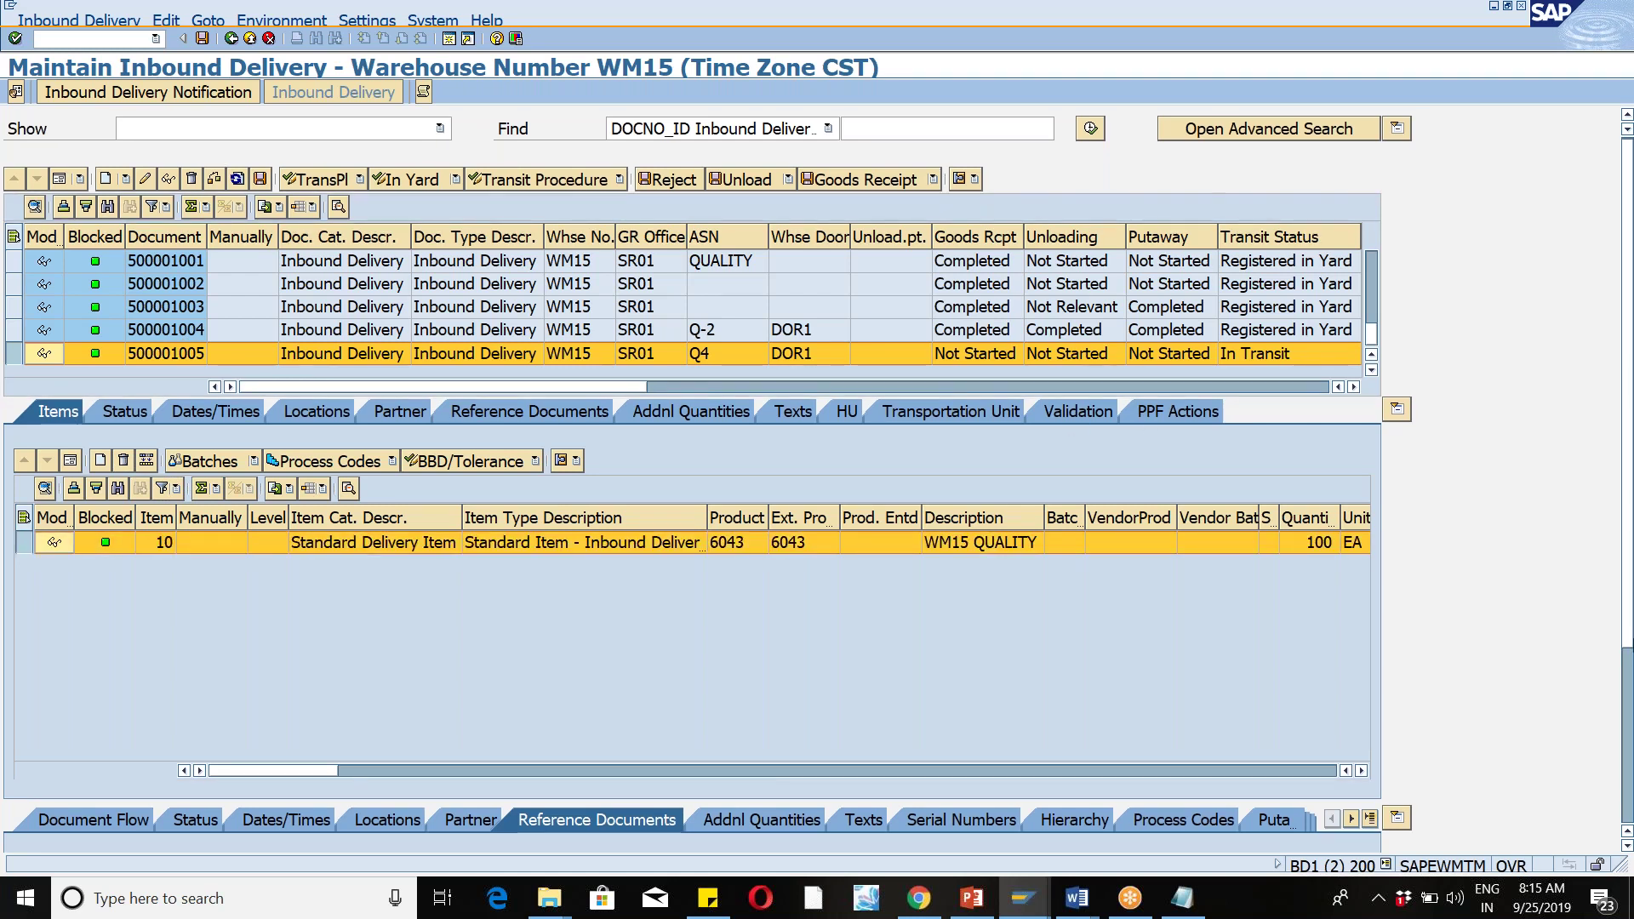
# Step: Examine delivery item 10's document flow and the stock type in its detailed movement data
pyautogui.scroll(-3, 645, 752)
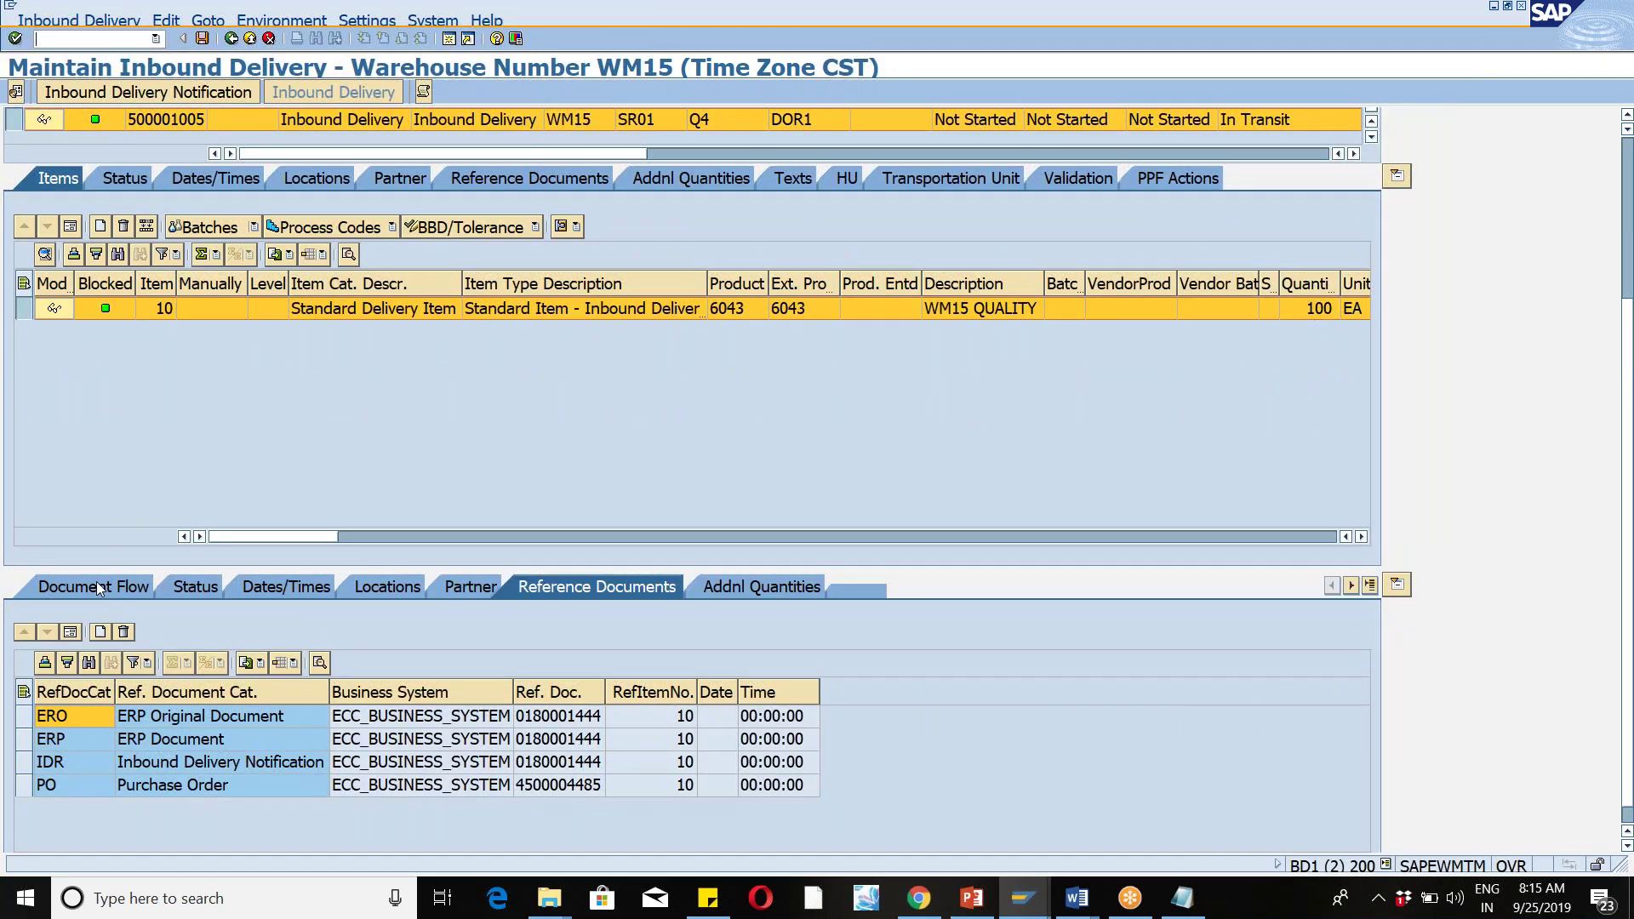
pyautogui.click(92, 588)
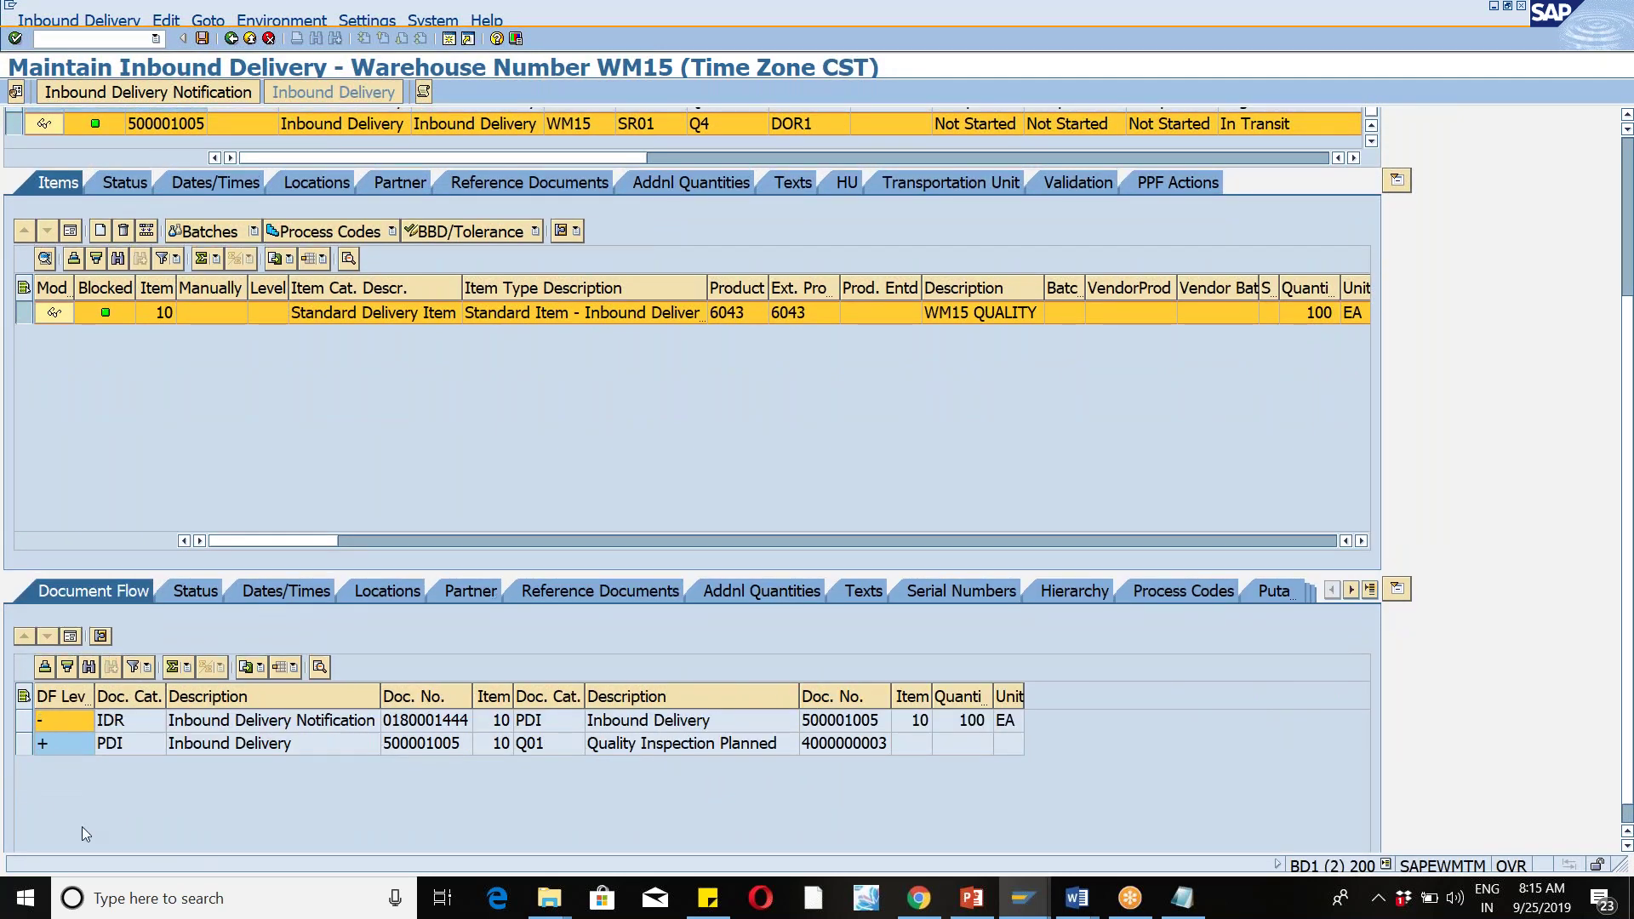
pyautogui.click(24, 744)
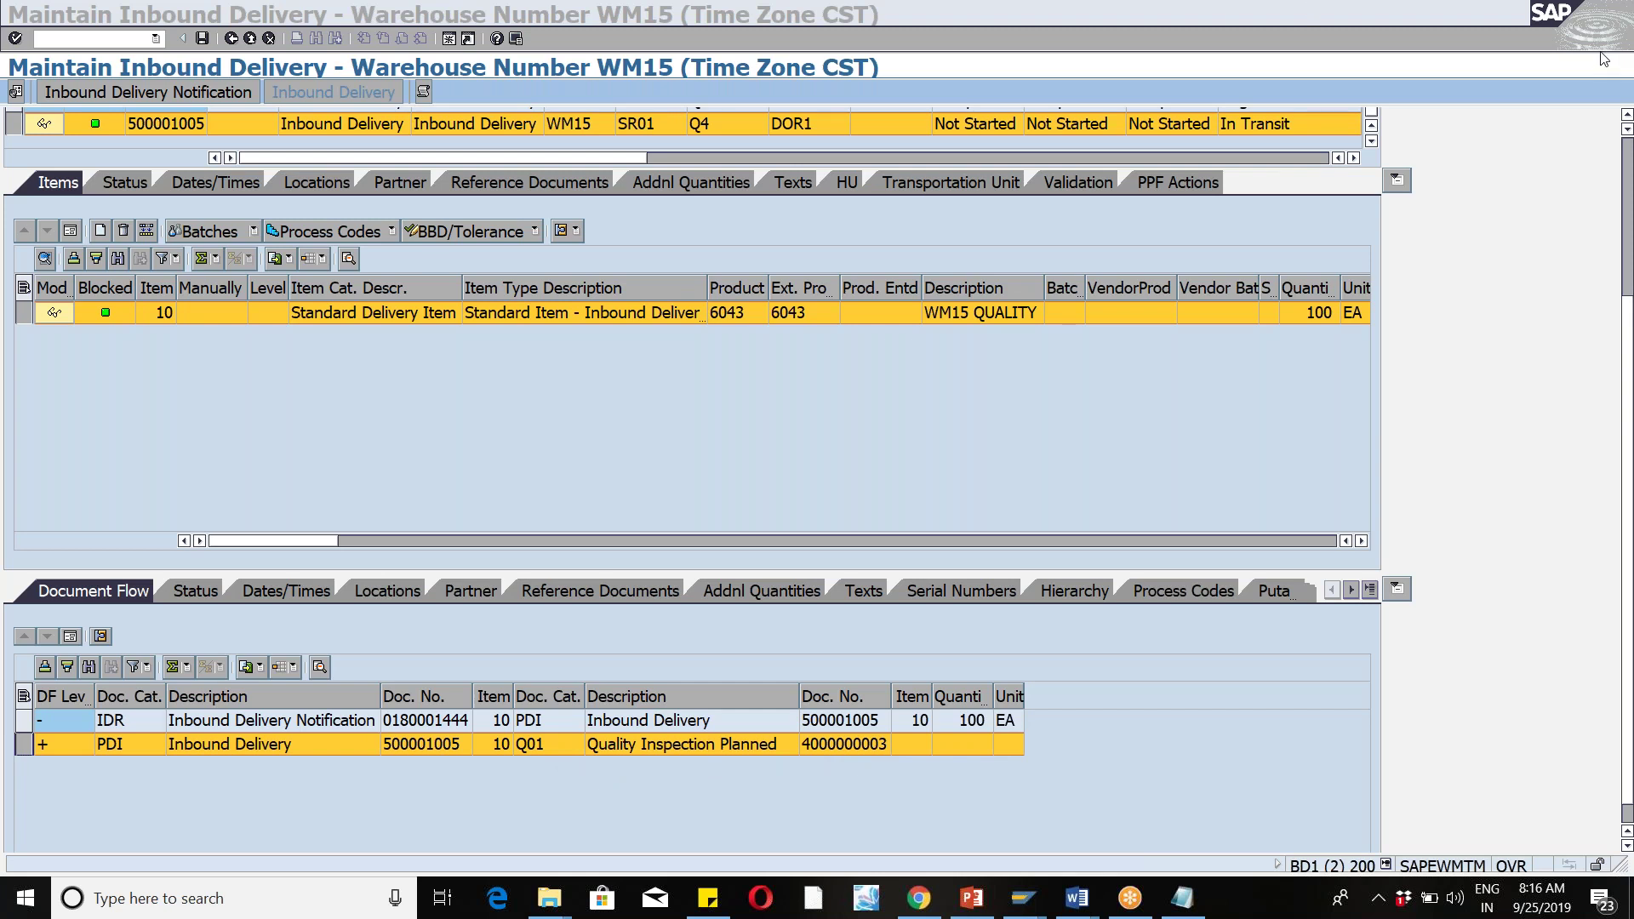
pyautogui.click(77, 234)
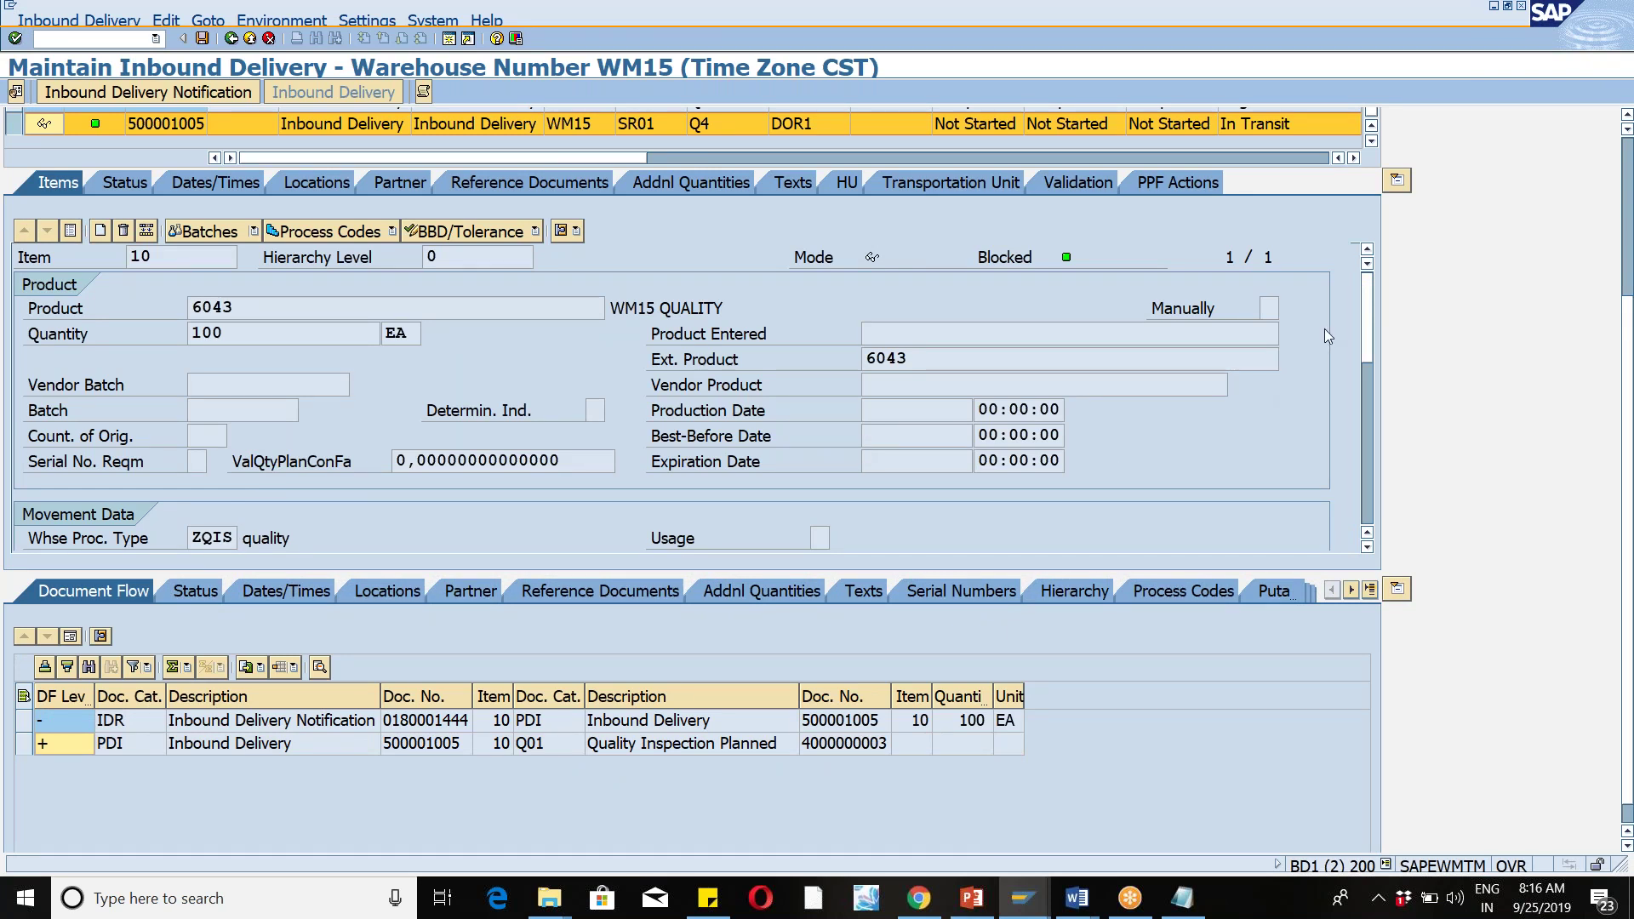
pyautogui.moveTo(1365, 346); pyautogui.dragTo(1368, 382)
pyautogui.moveTo(651, 440); pyautogui.dragTo(1077, 441)
pyautogui.hotkey('ctrl', 'c')
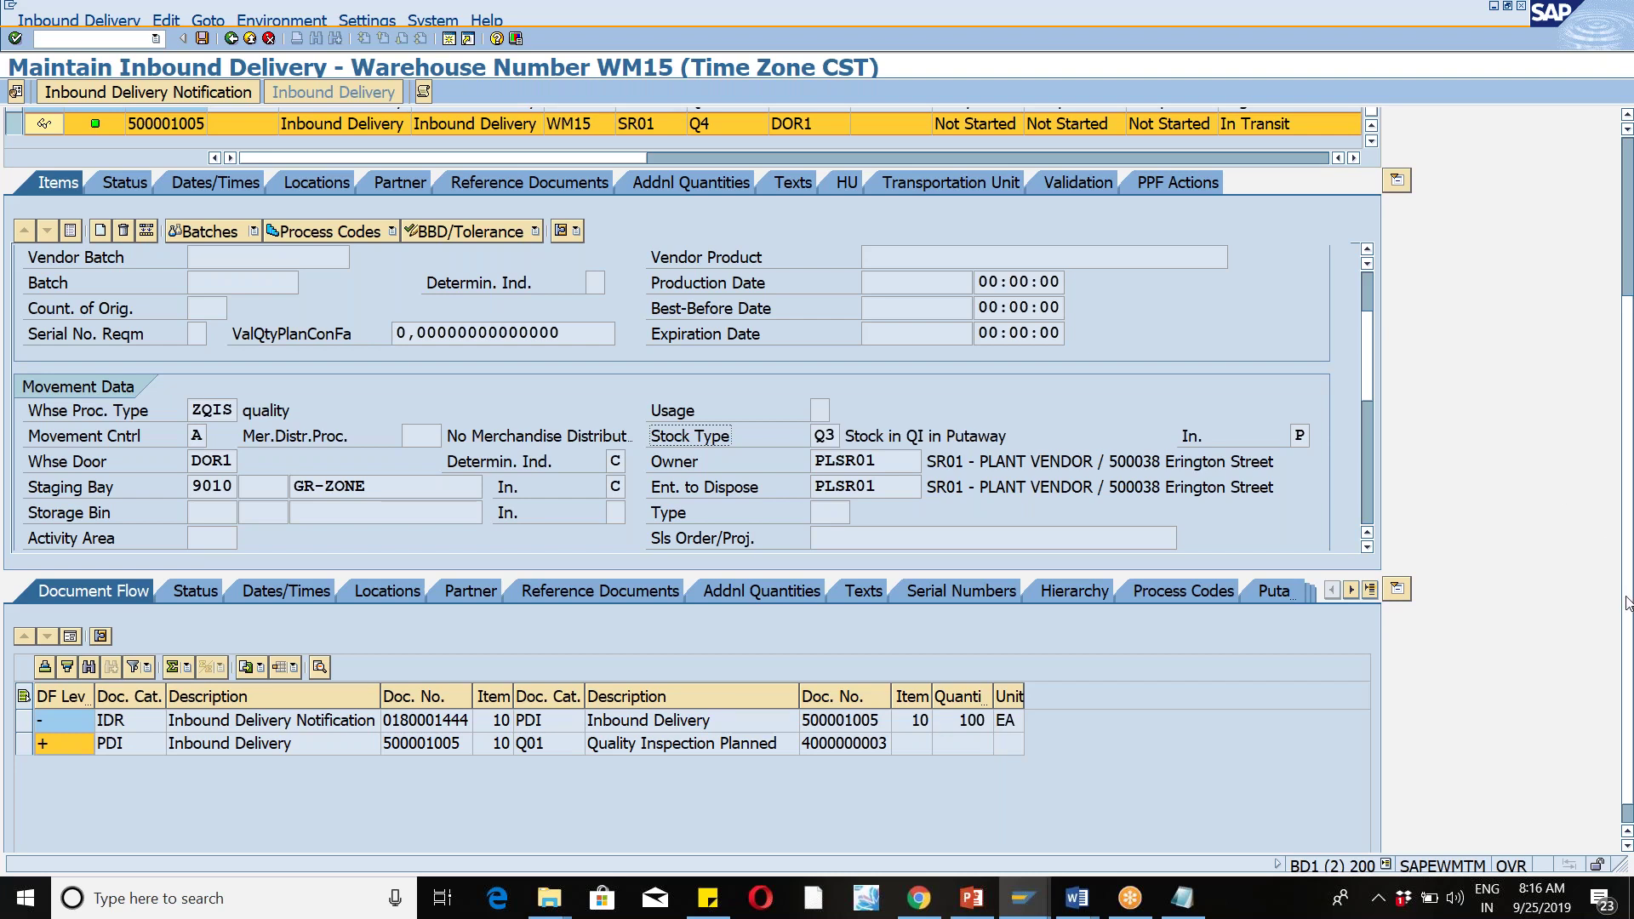
# Step: Start warehouse task creation for the Q4 delivery and create and save the putaway tasks for its handling unit
pyautogui.scroll(3, 1629, 506)
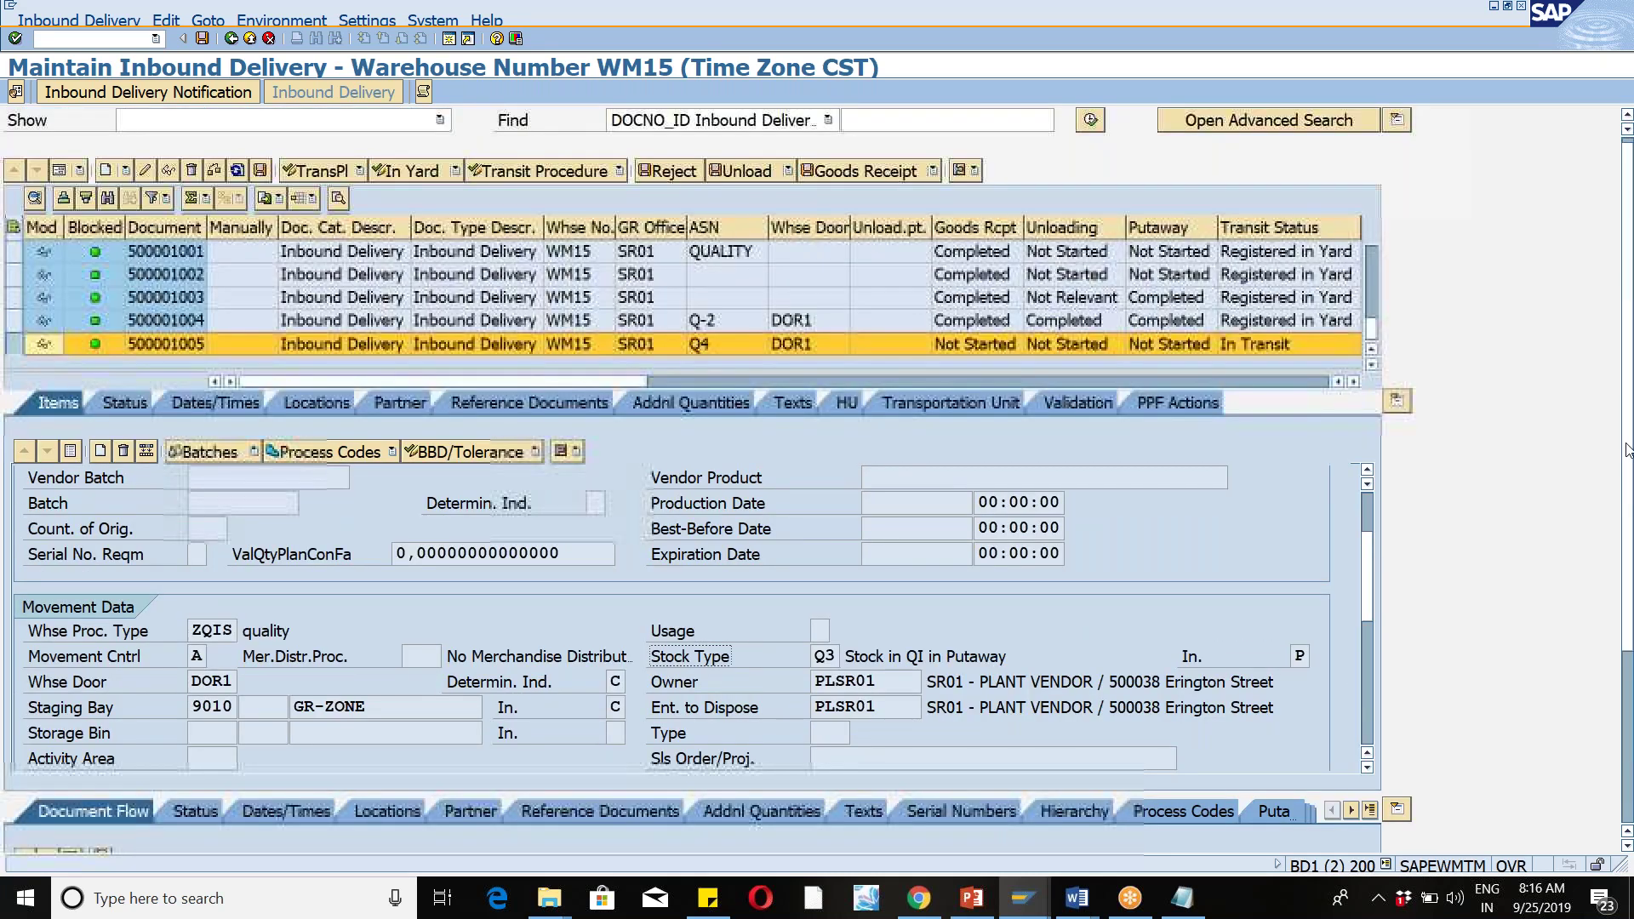
pyautogui.click(72, 21)
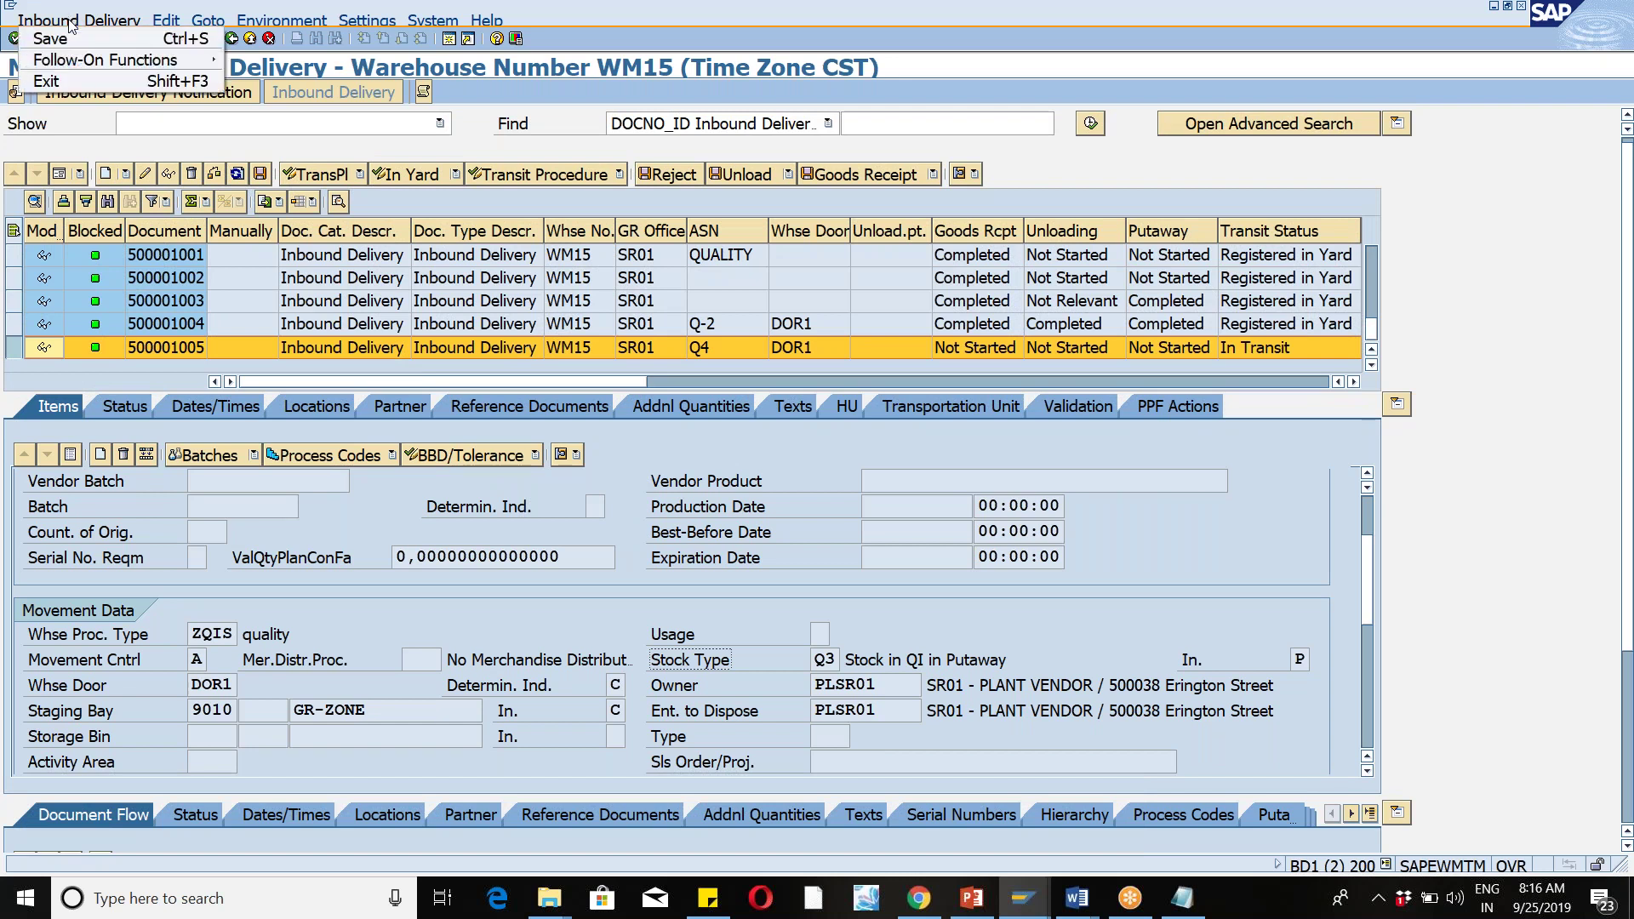
pyautogui.moveTo(68, 59)
pyautogui.click(303, 60)
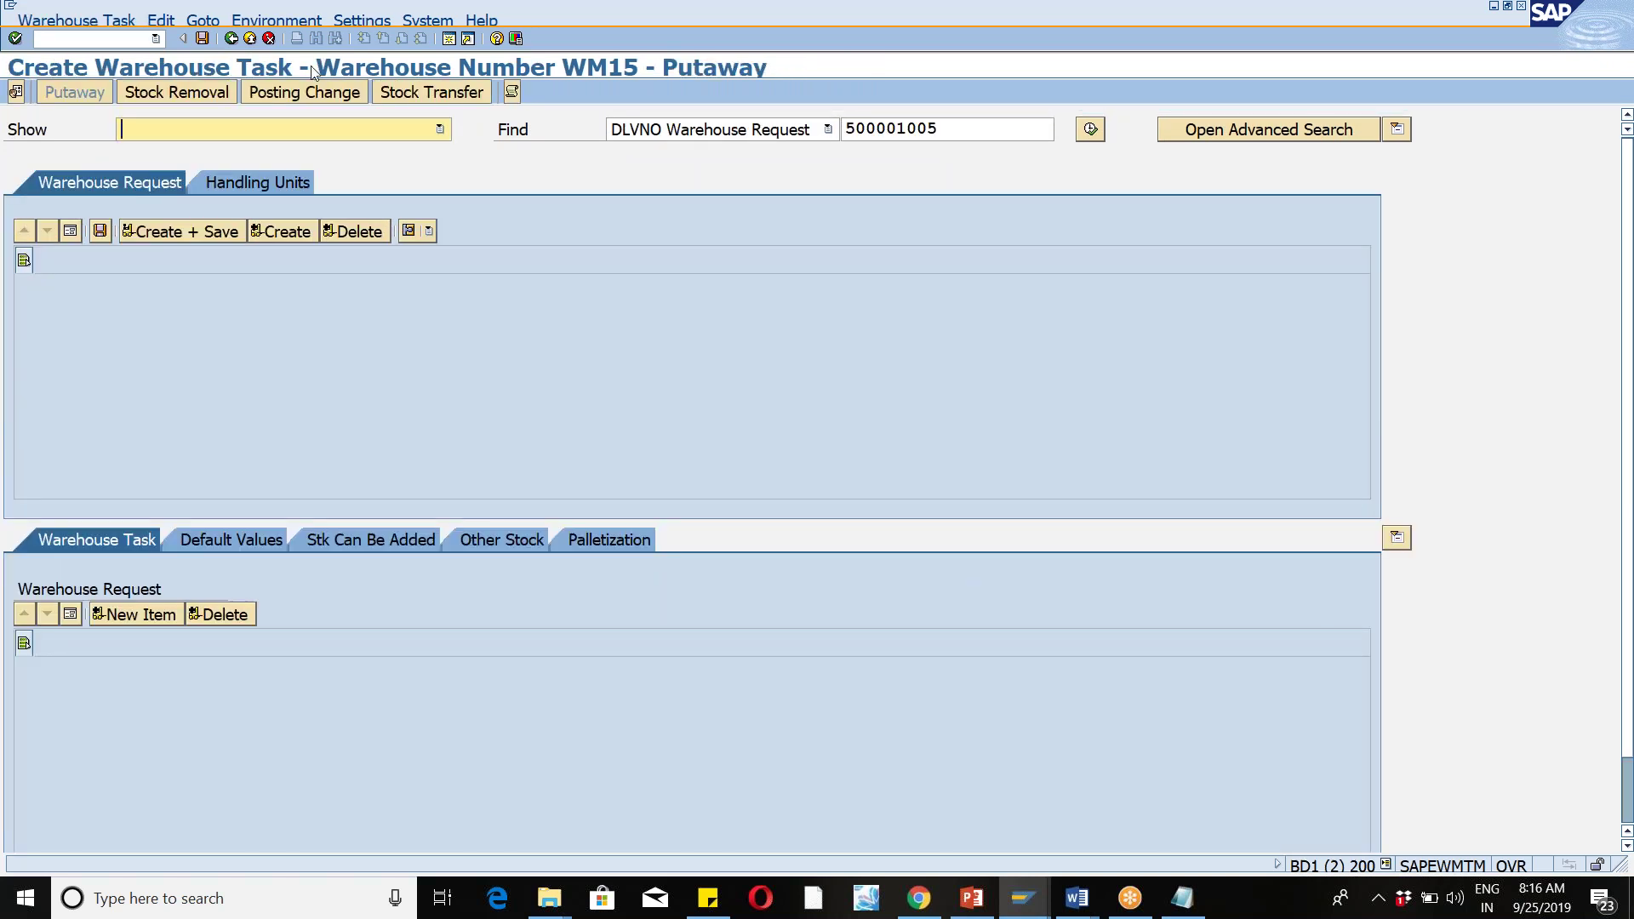
pyautogui.click(258, 186)
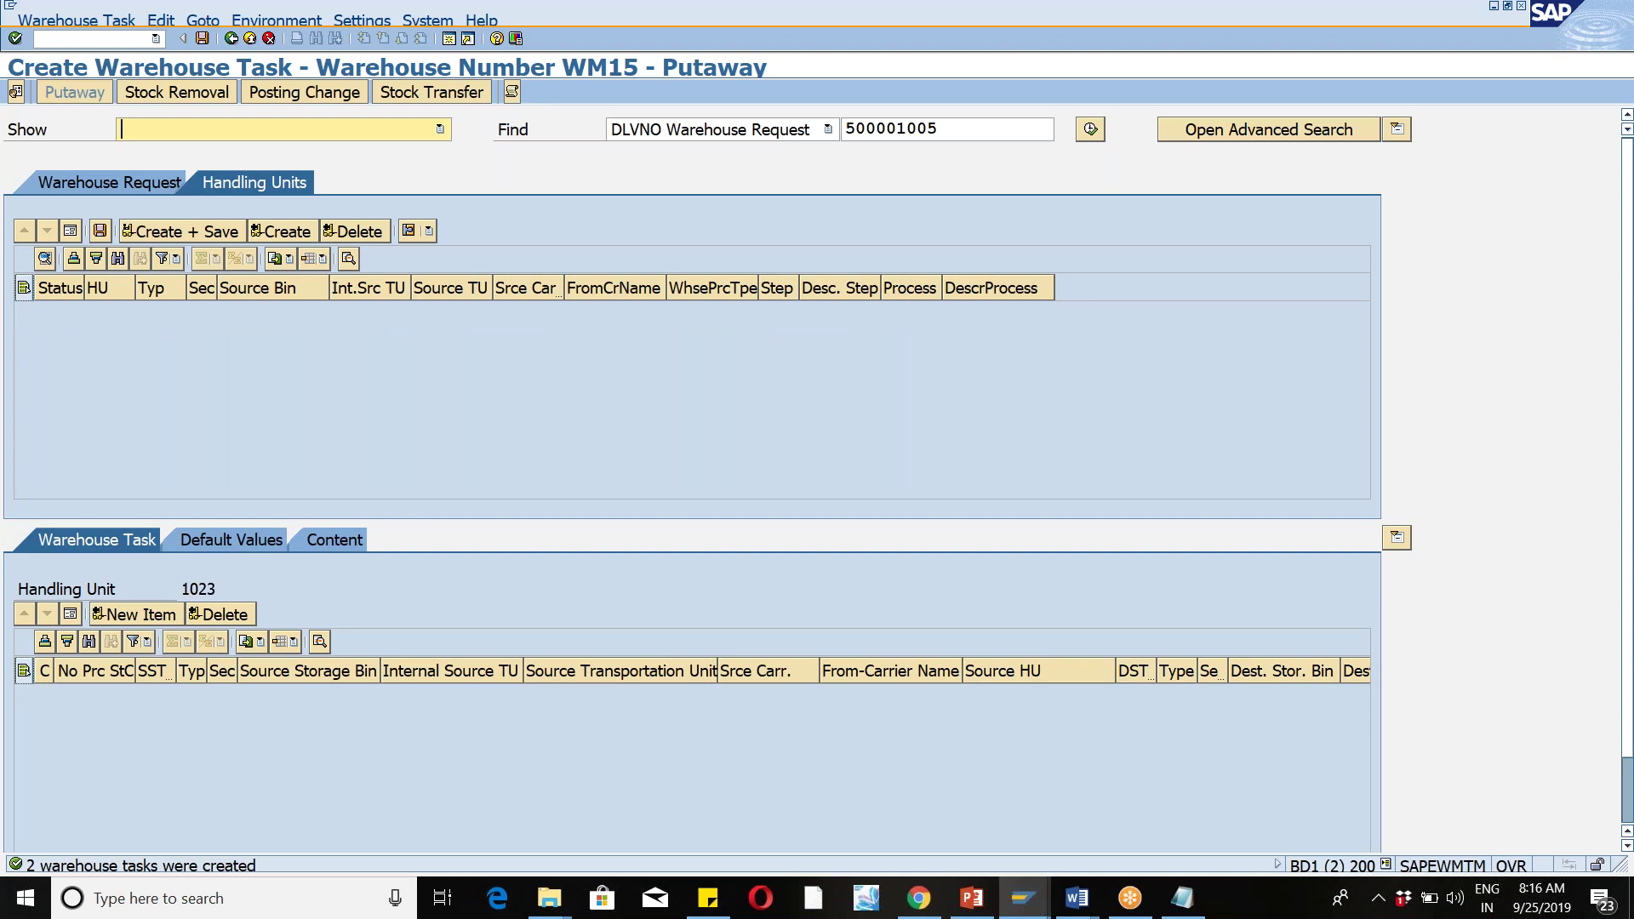
# Step: Display the handling unit warehouse task in detail view for confirmation, and confirm and save its open warehouse order
pyautogui.click(76, 20)
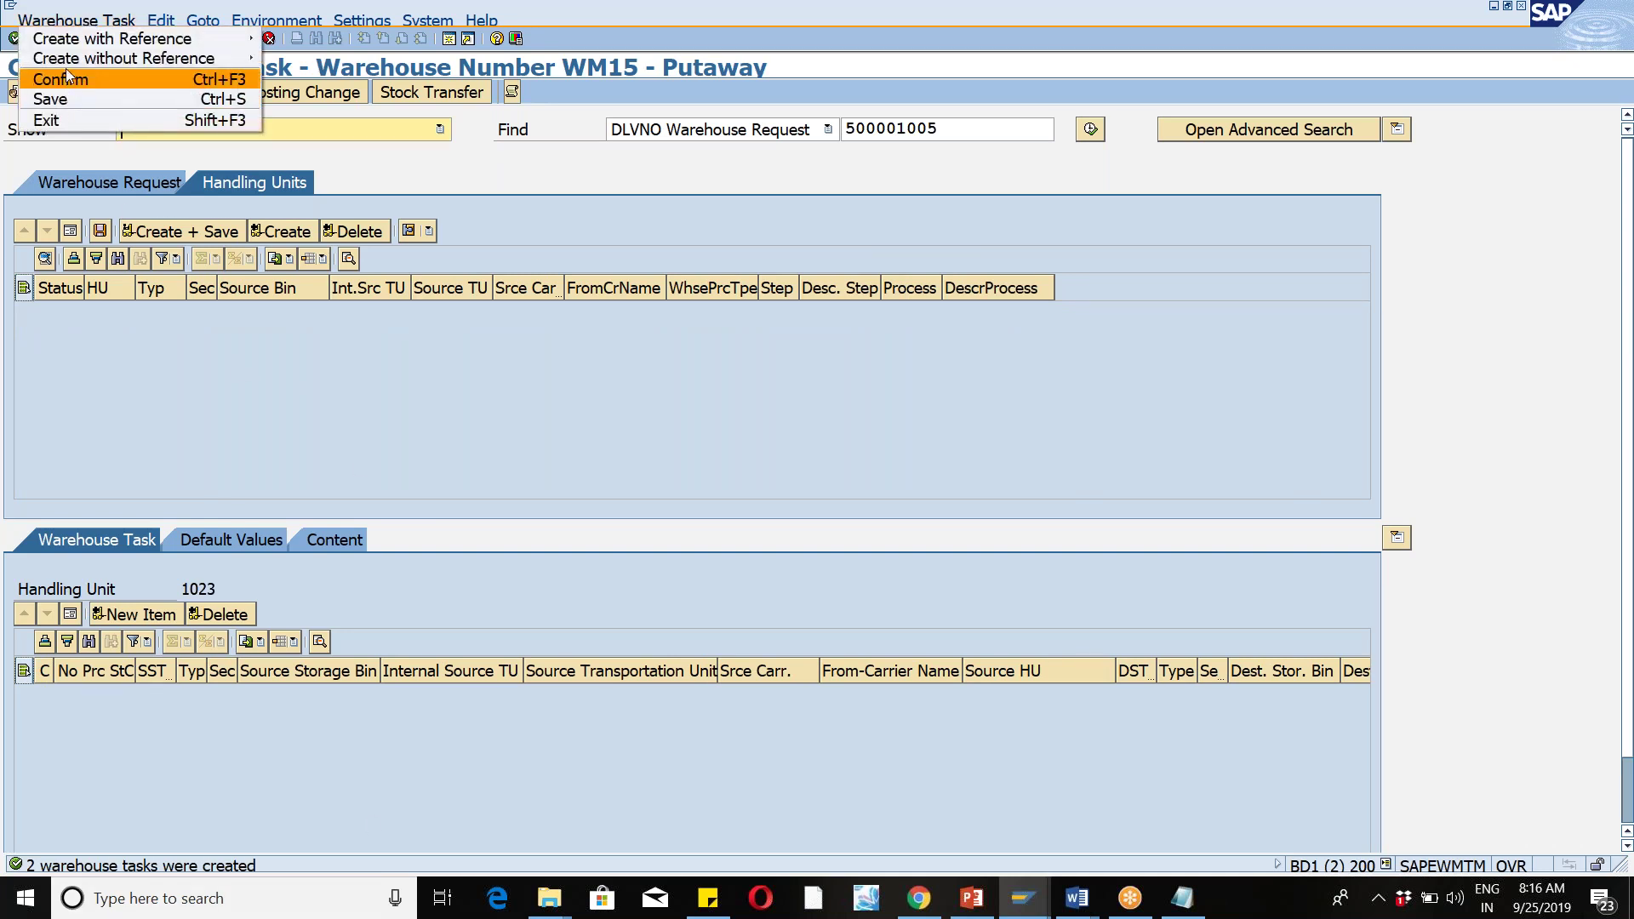
pyautogui.click(67, 75)
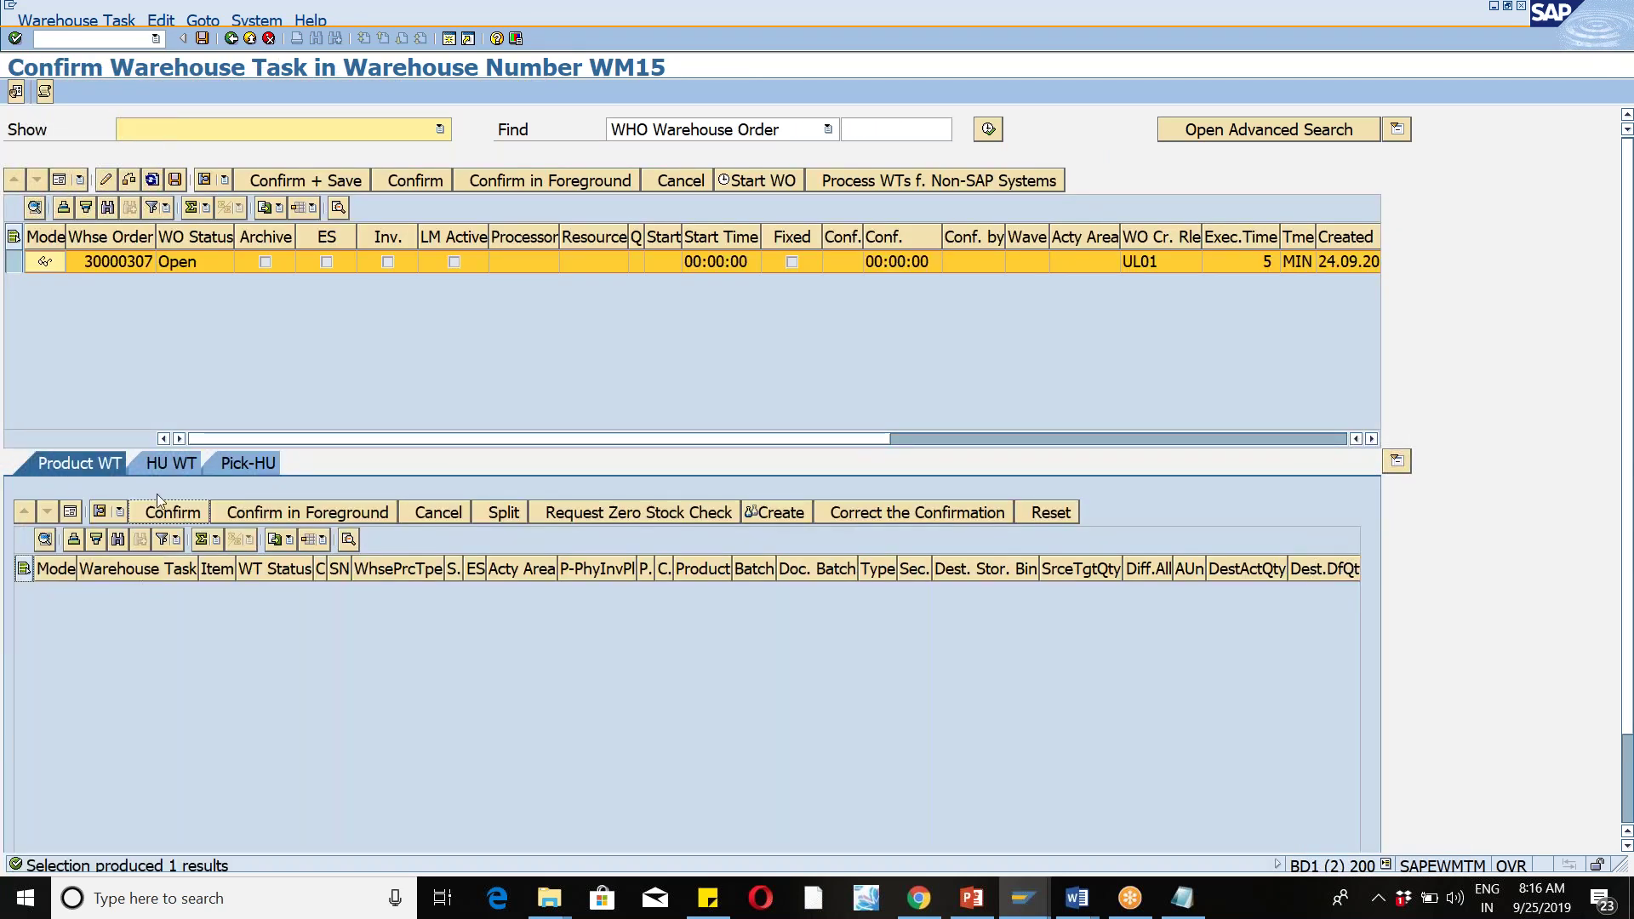
pyautogui.click(161, 467)
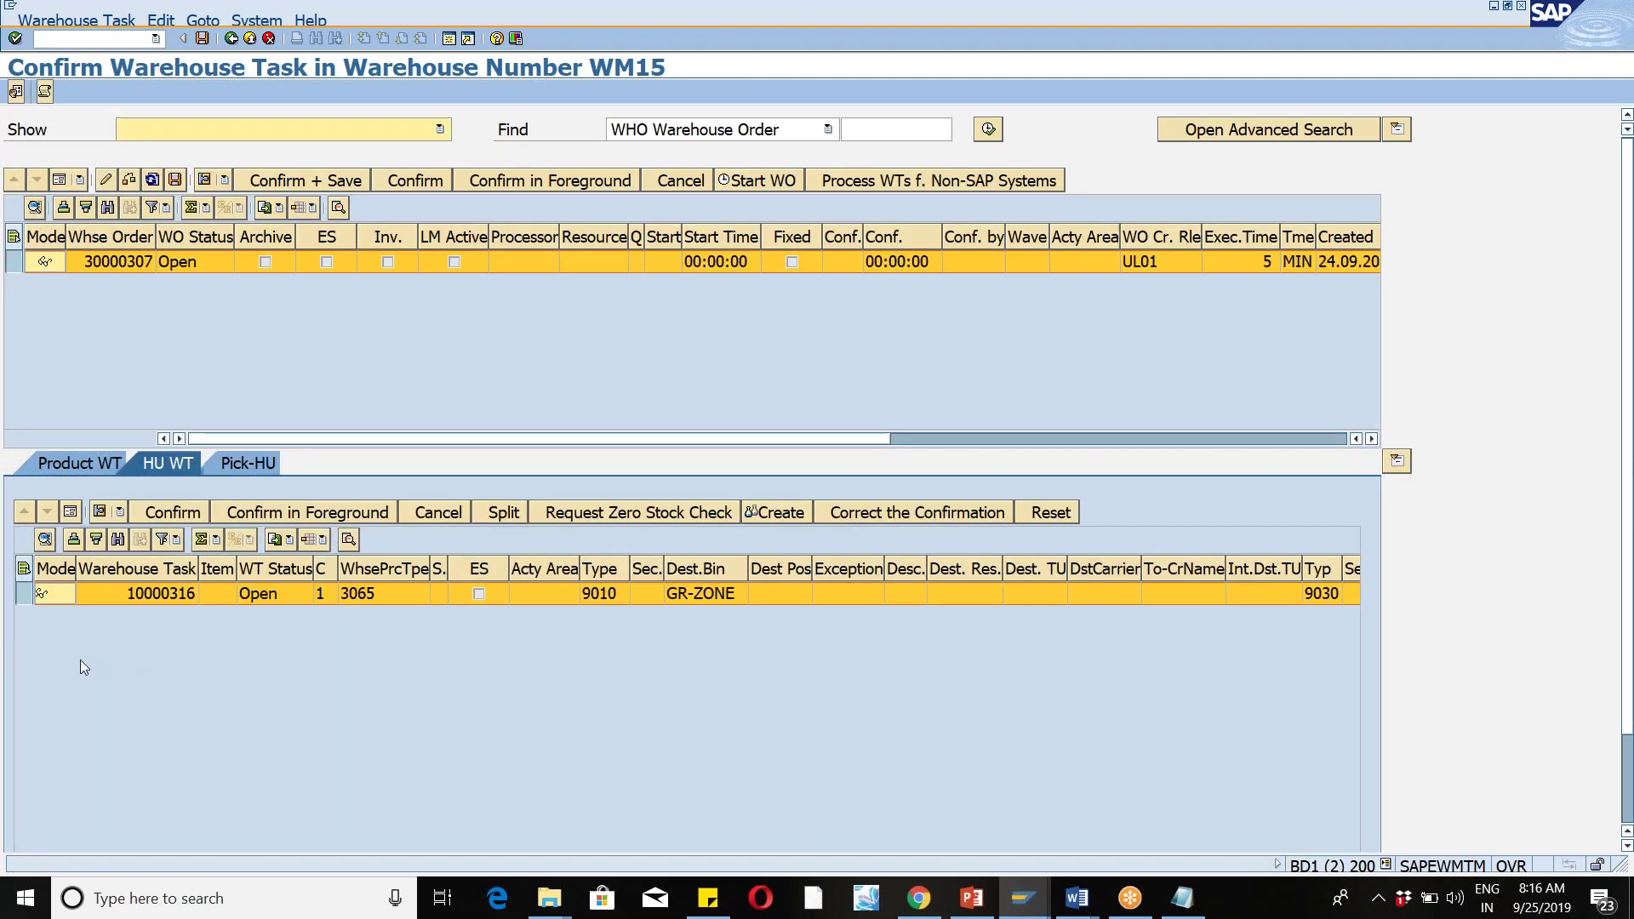
pyautogui.click(25, 594)
pyautogui.click(72, 513)
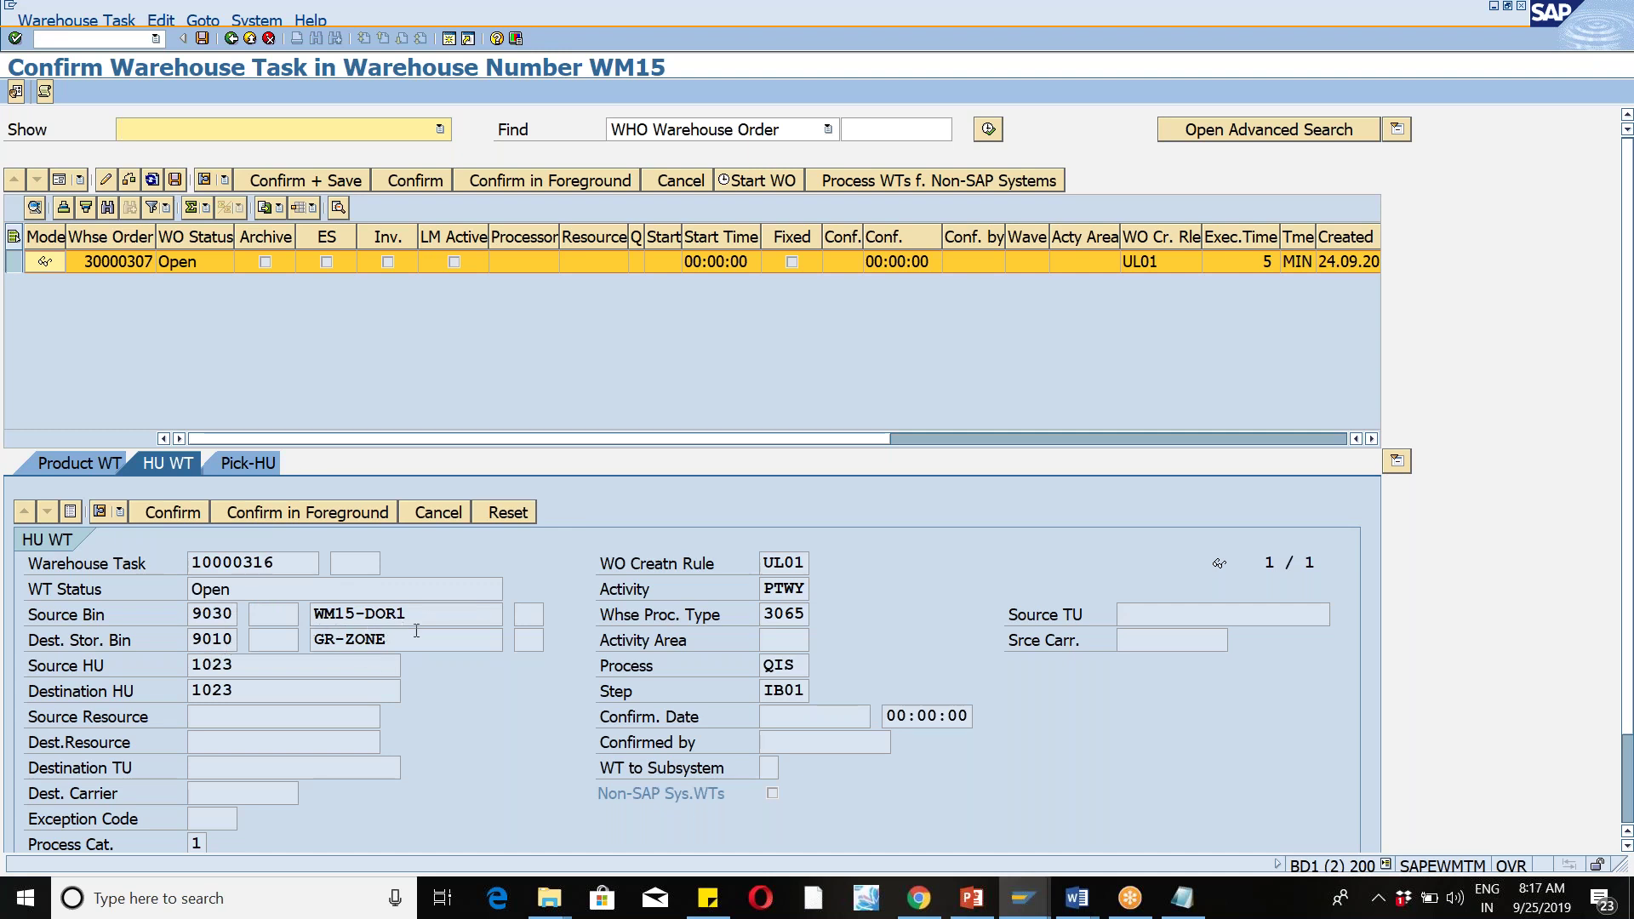
pyautogui.click(324, 186)
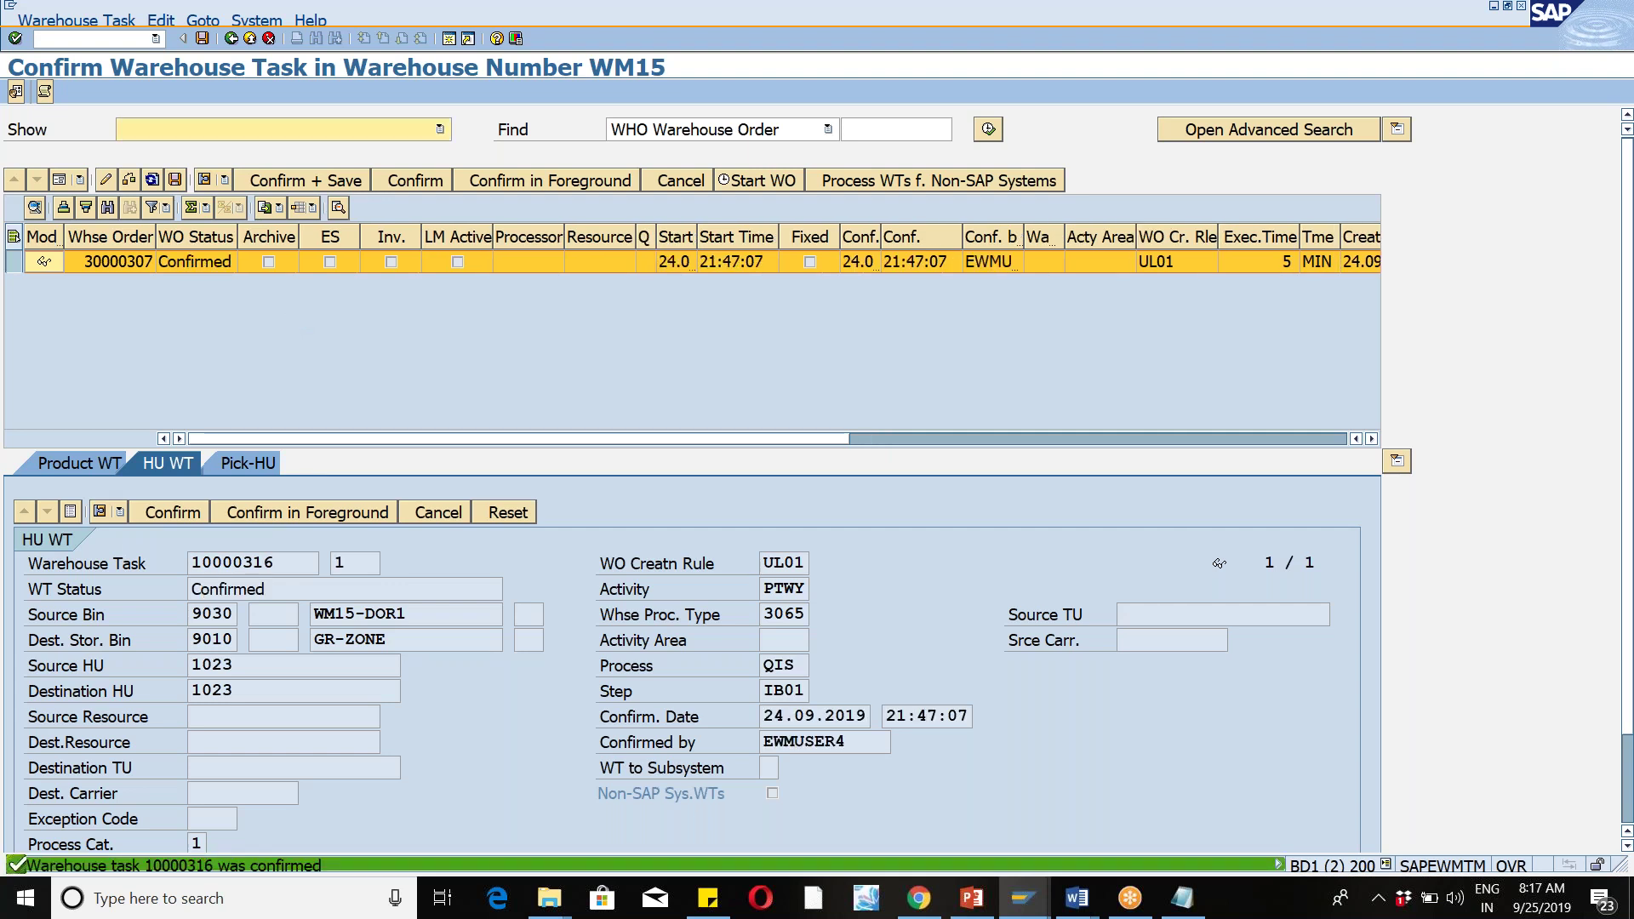
# Step: Leave the task confirmation and start transaction /SCWM/QINSP for quality inspection and counting in a new session
pyautogui.click(195, 667)
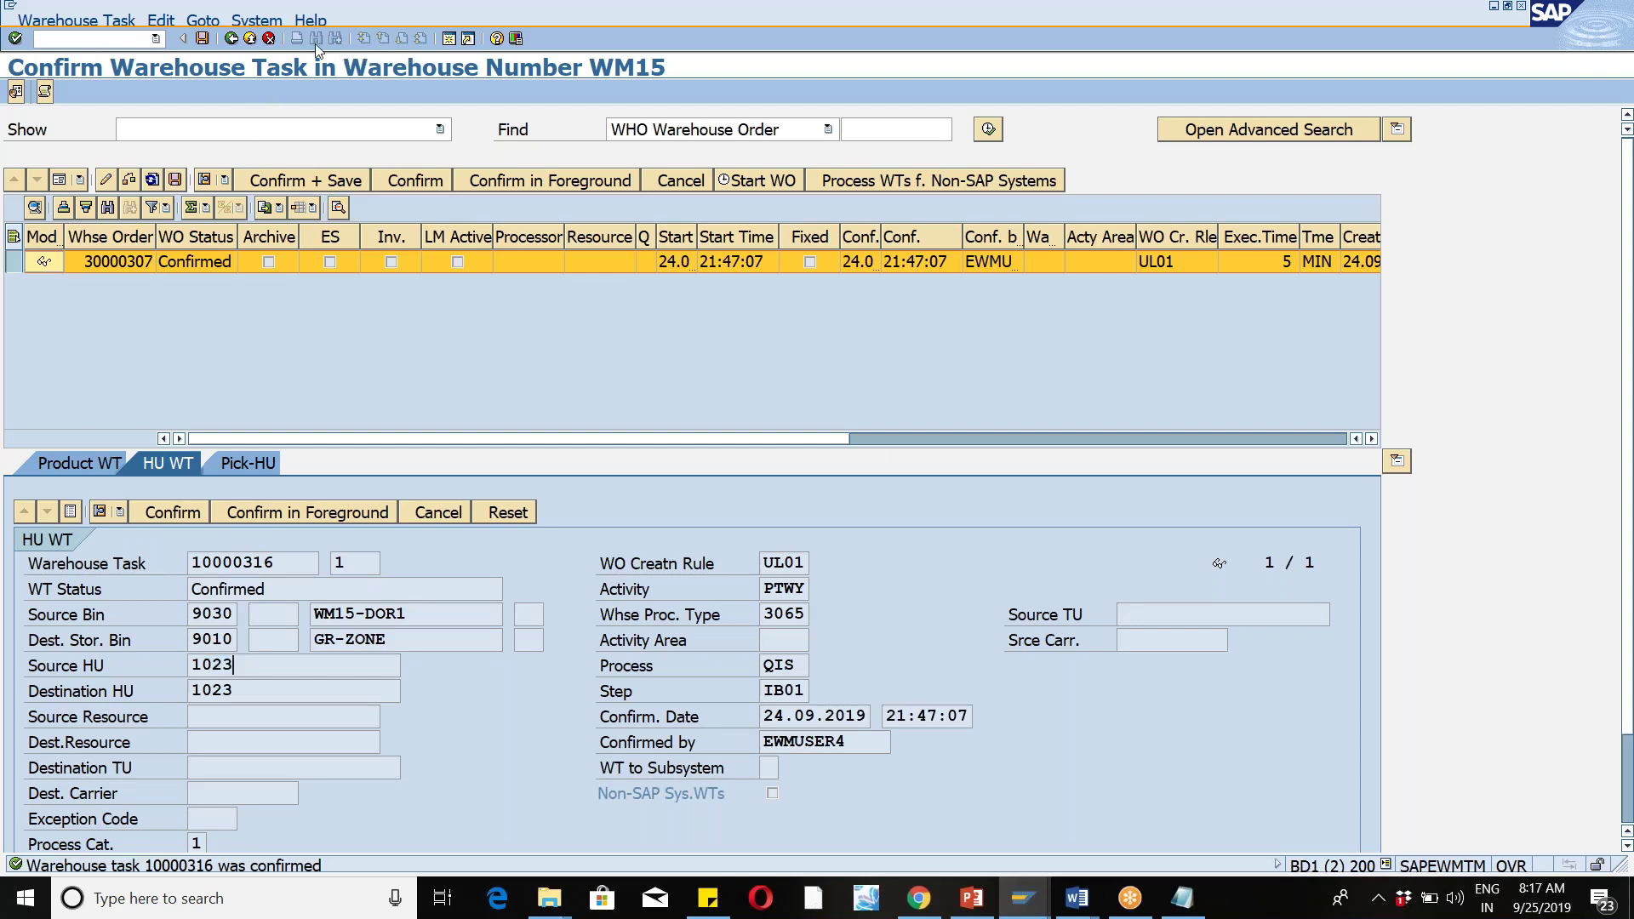
pyautogui.click(231, 38)
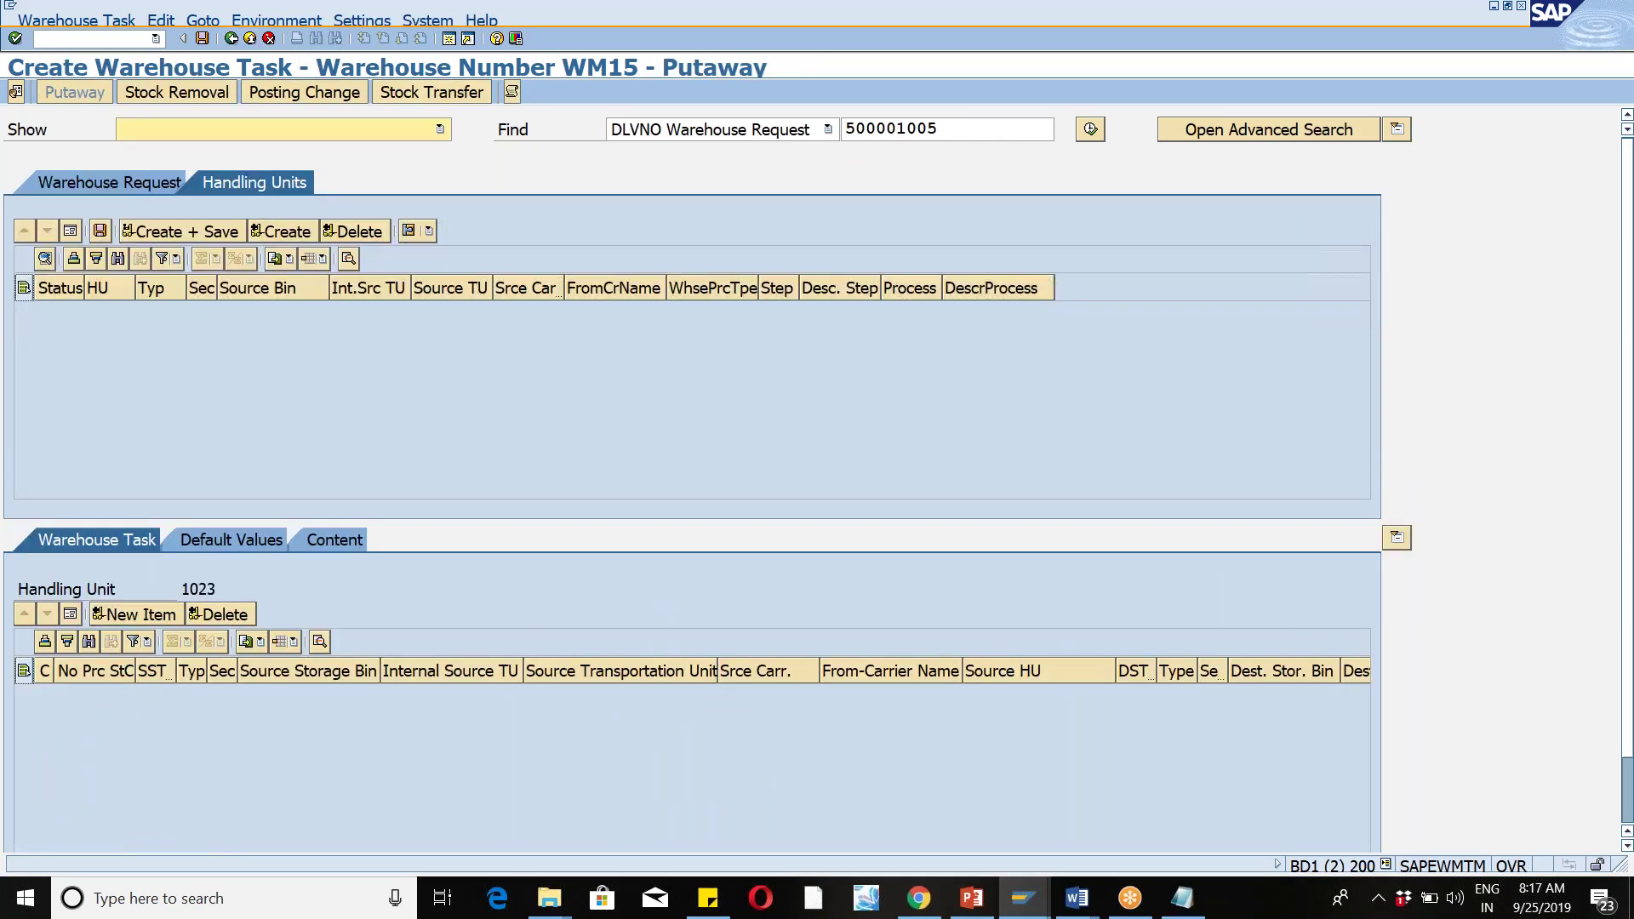
pyautogui.click(448, 39)
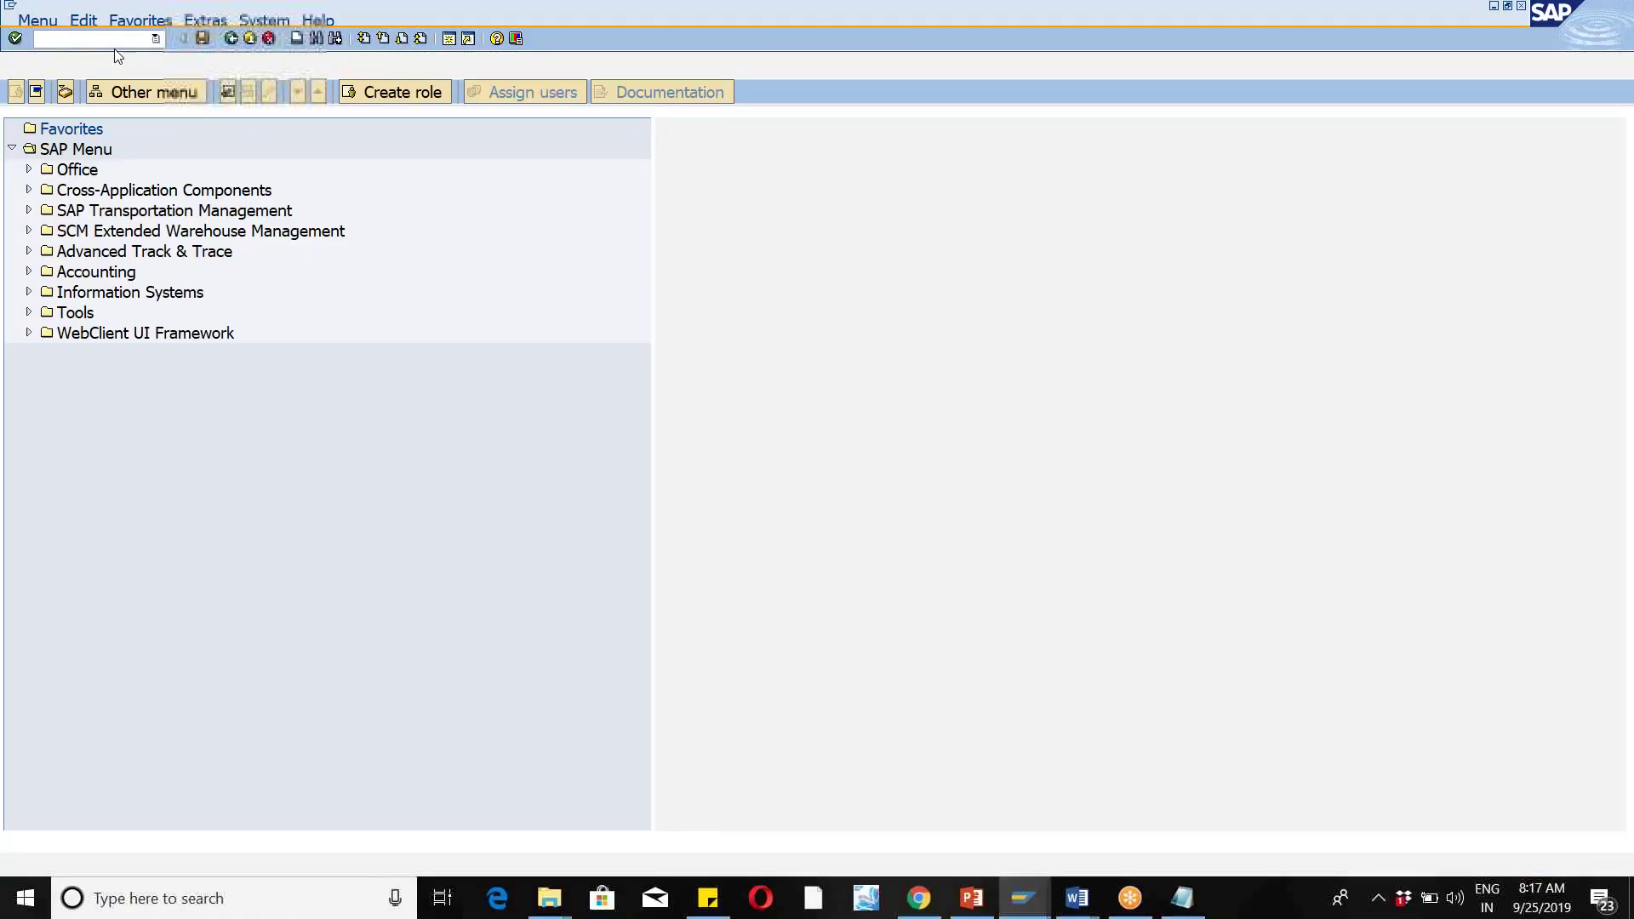
pyautogui.write('/N/SCW')
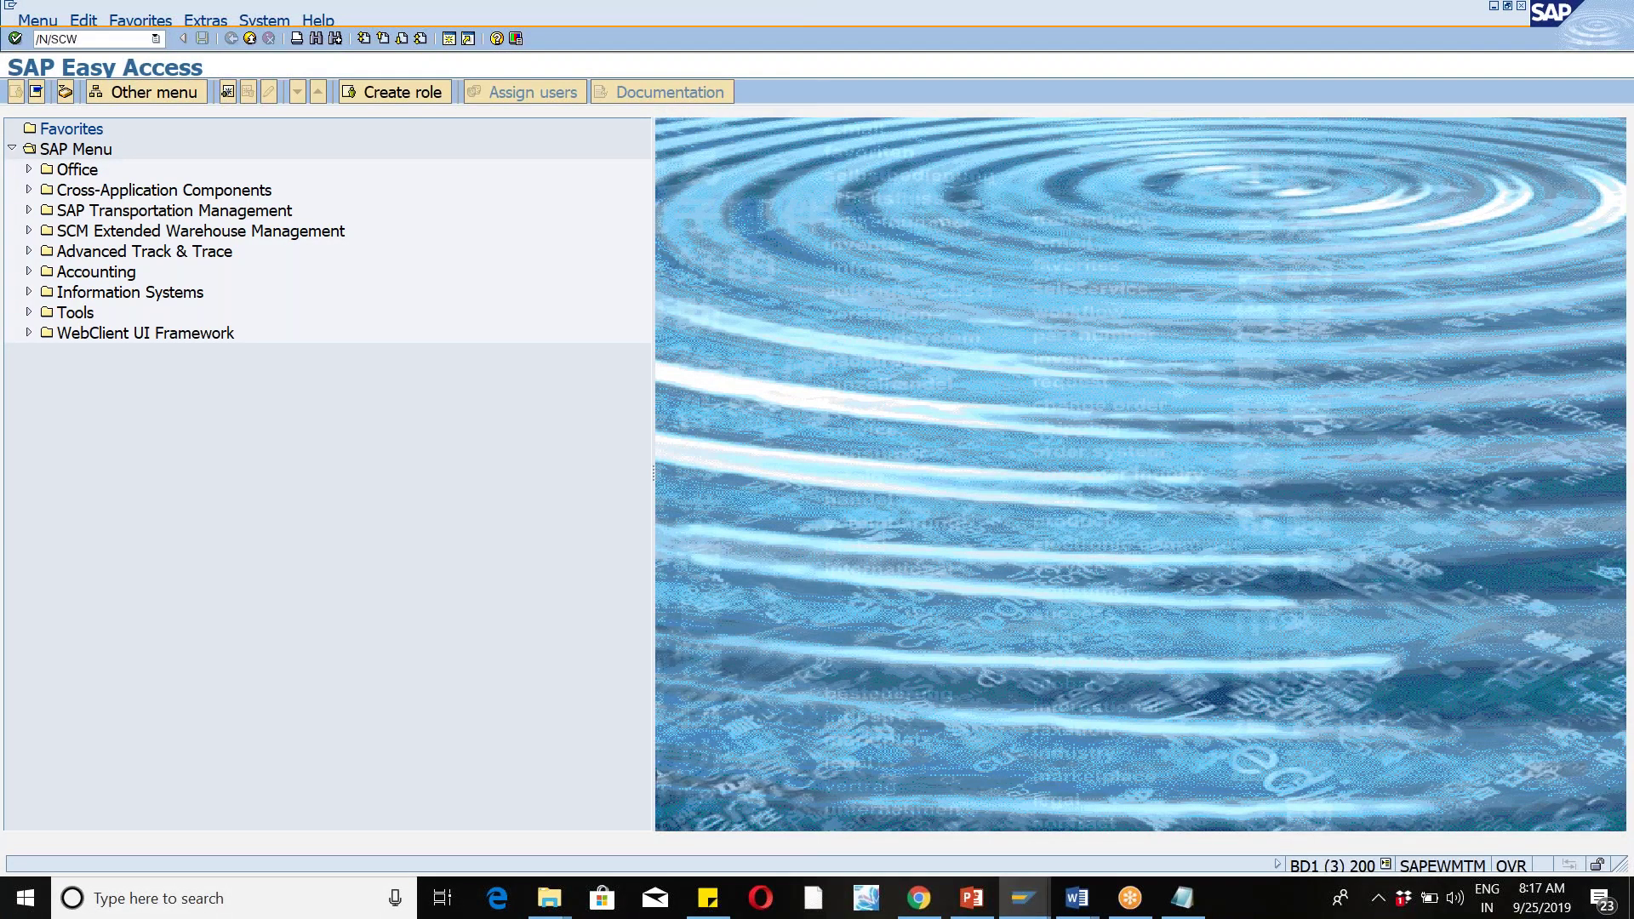
pyautogui.write('M/QINSP')
pyautogui.press('Return')
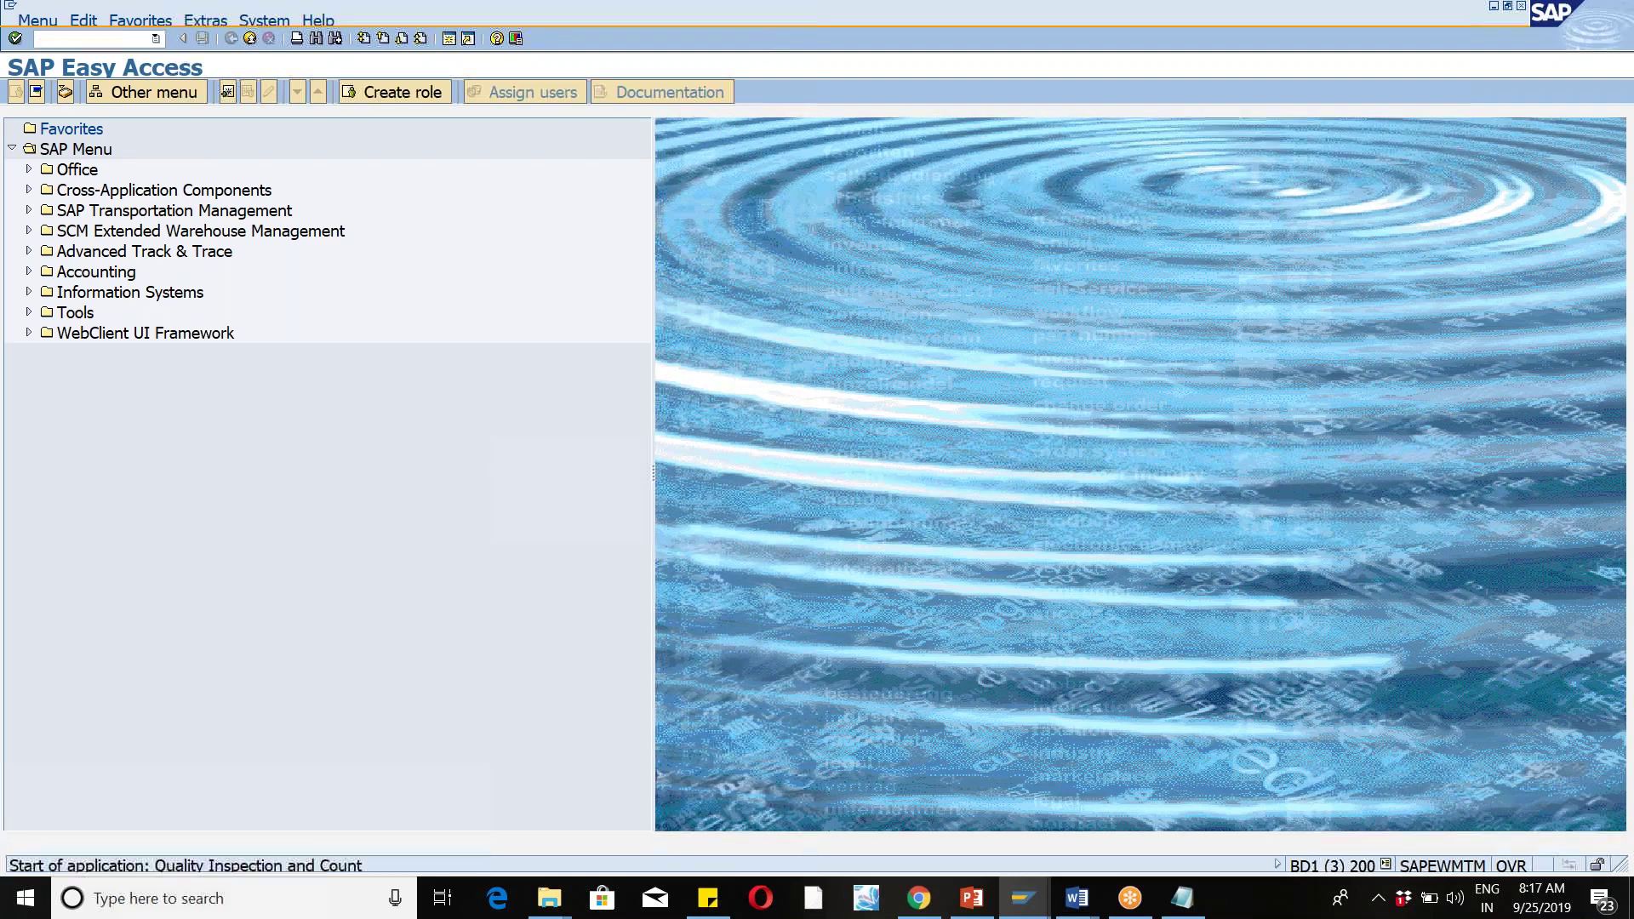
# Step: Open the quality work center QIS in warehouse WM15 and display handling unit 1020 there
pyautogui.click(373, 189)
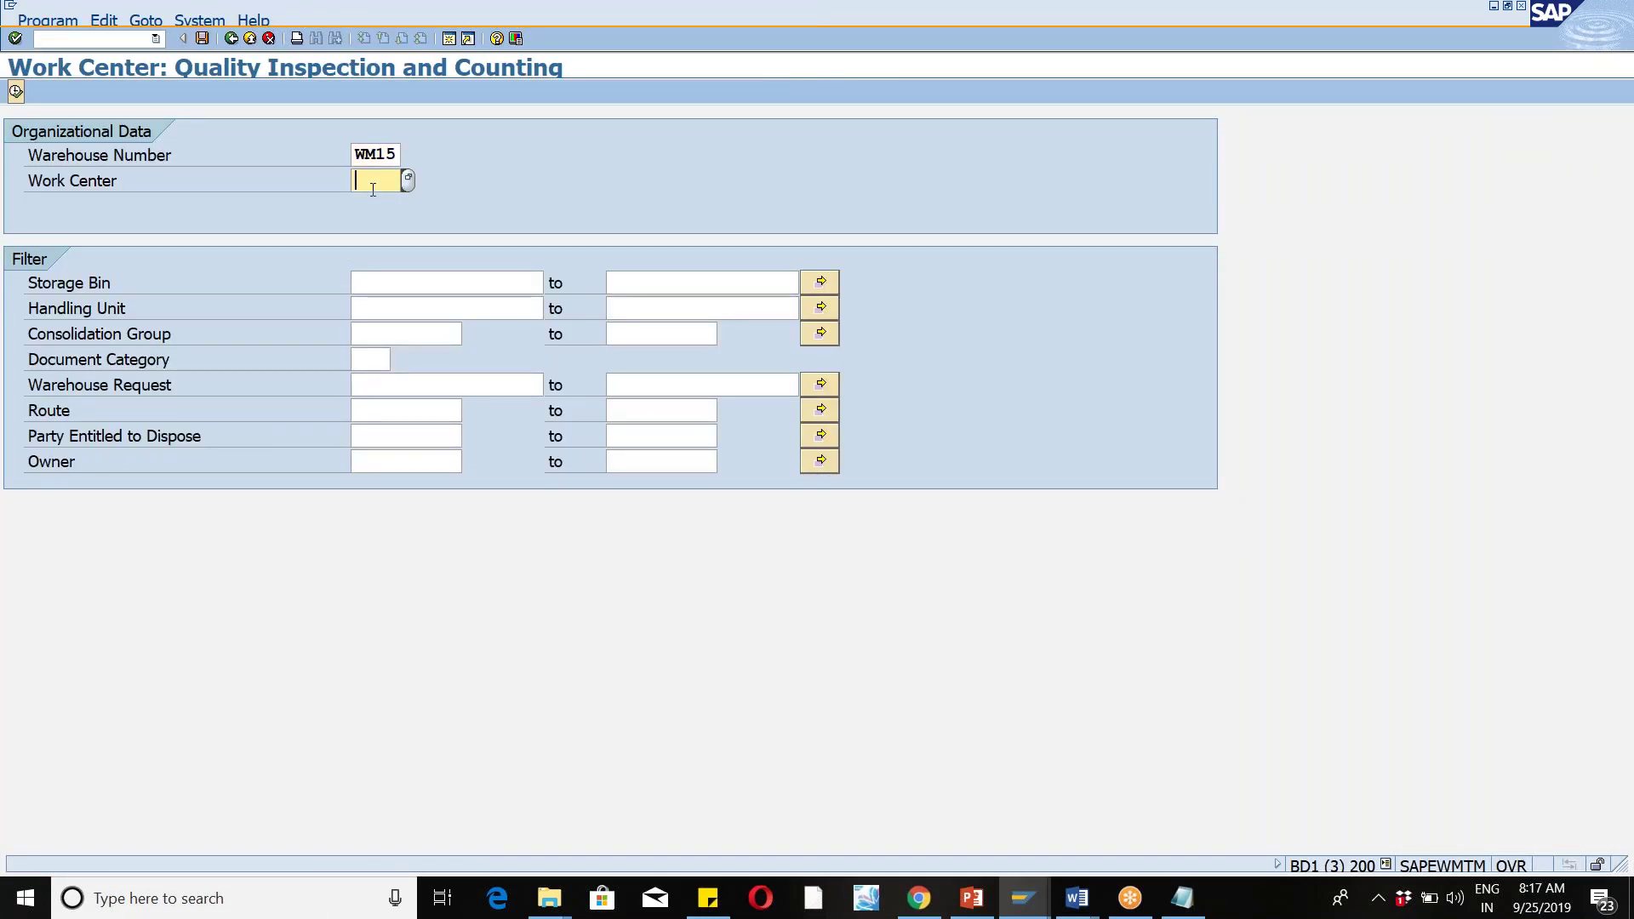
pyautogui.press('F4')
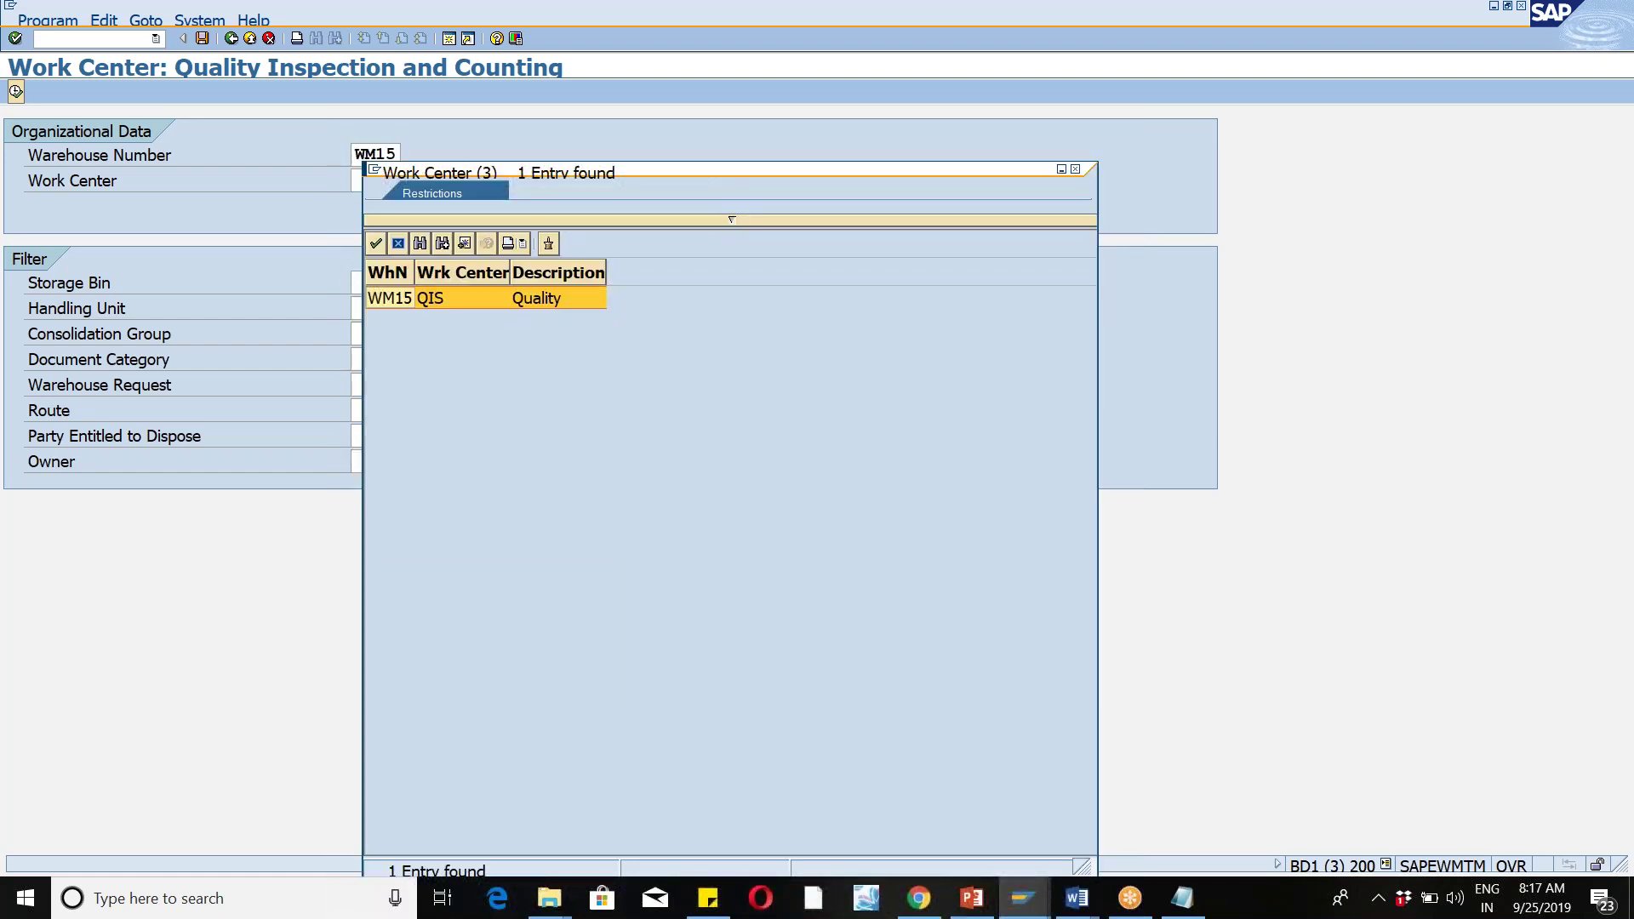
pyautogui.doubleClick(393, 298)
pyautogui.click(15, 91)
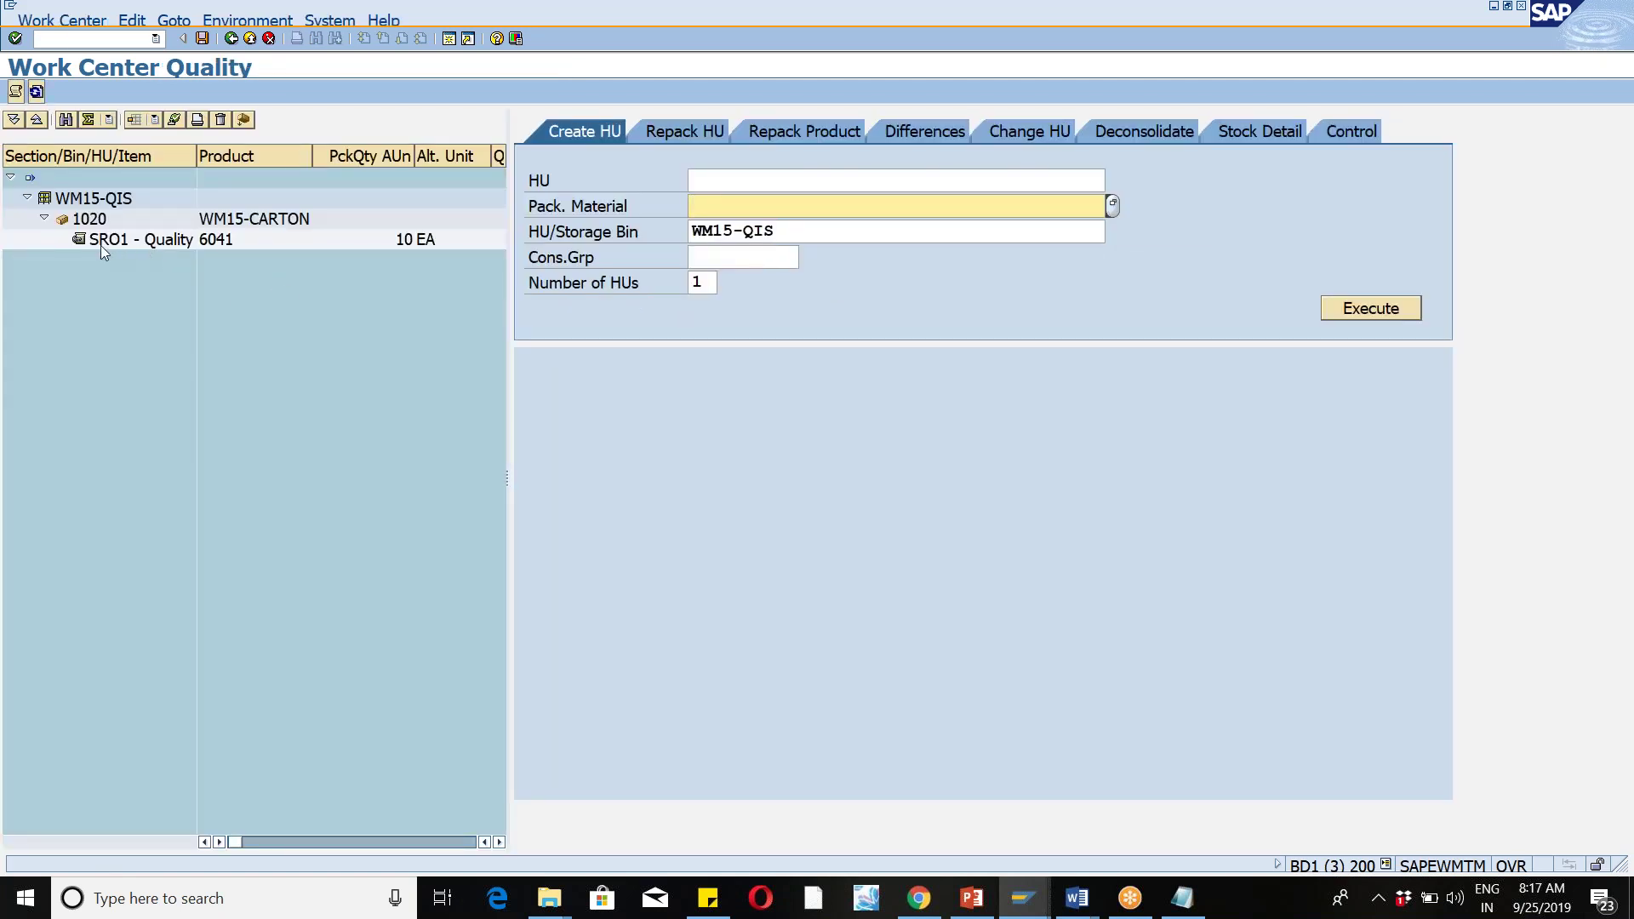
pyautogui.click(77, 220)
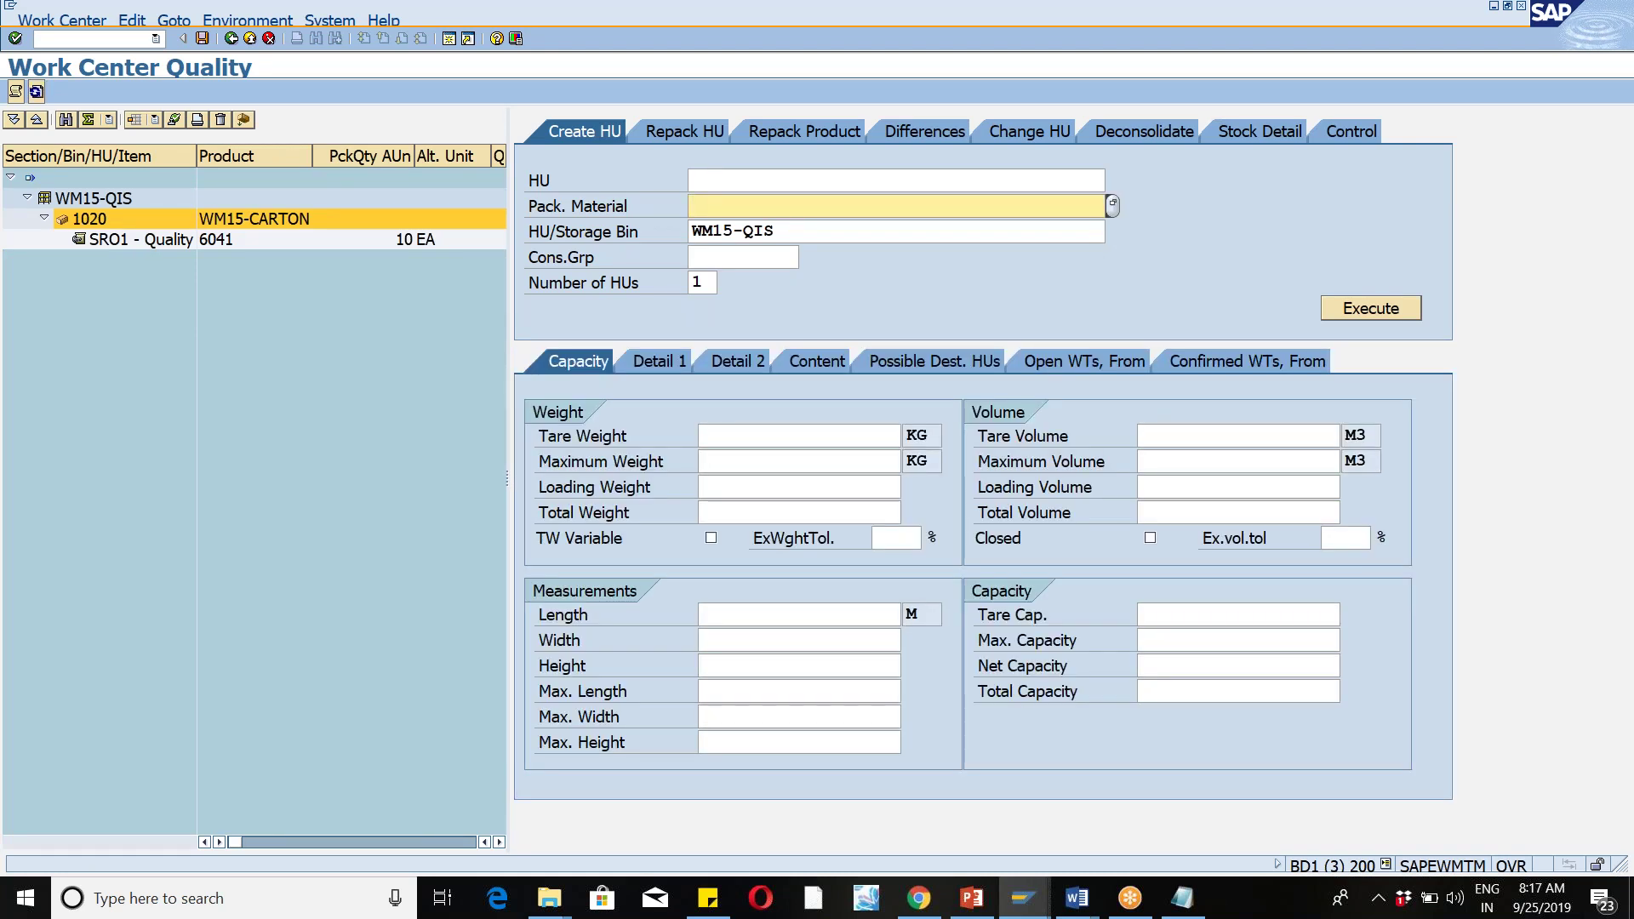
# Step: Switch back to the warehouse task creation session and open the Warehouse Management Monitor for WM15 with monitor SAP
pyautogui.hotkey('alt', 'Tab')
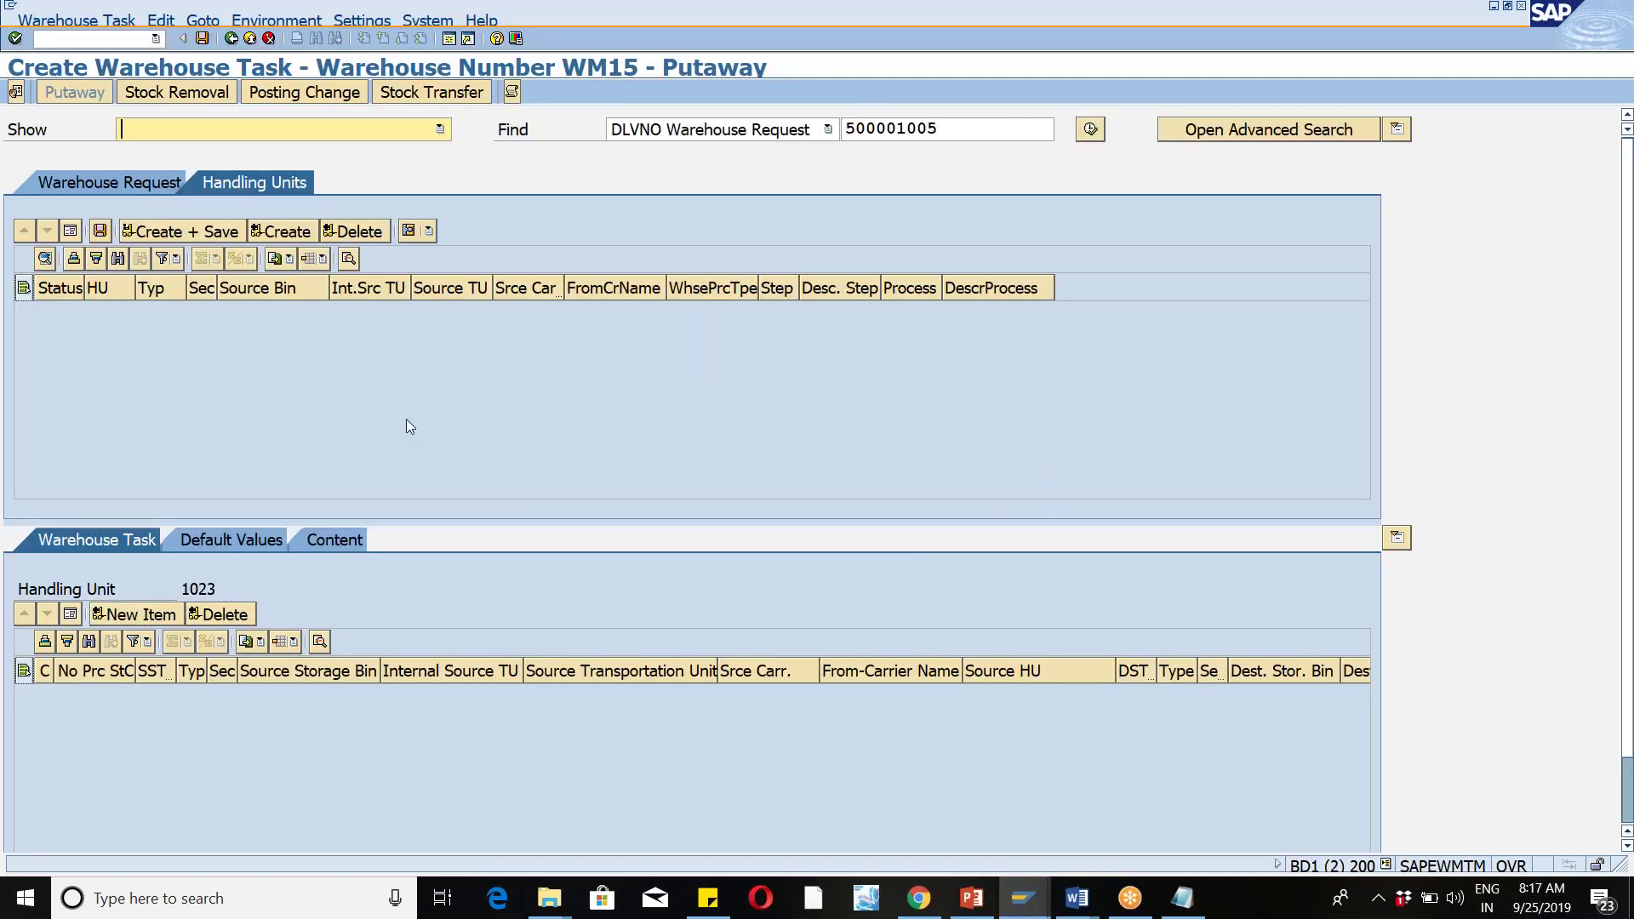
pyautogui.hotkey('alt', 'Tab')
pyautogui.hotkey('alt', 'Tab')
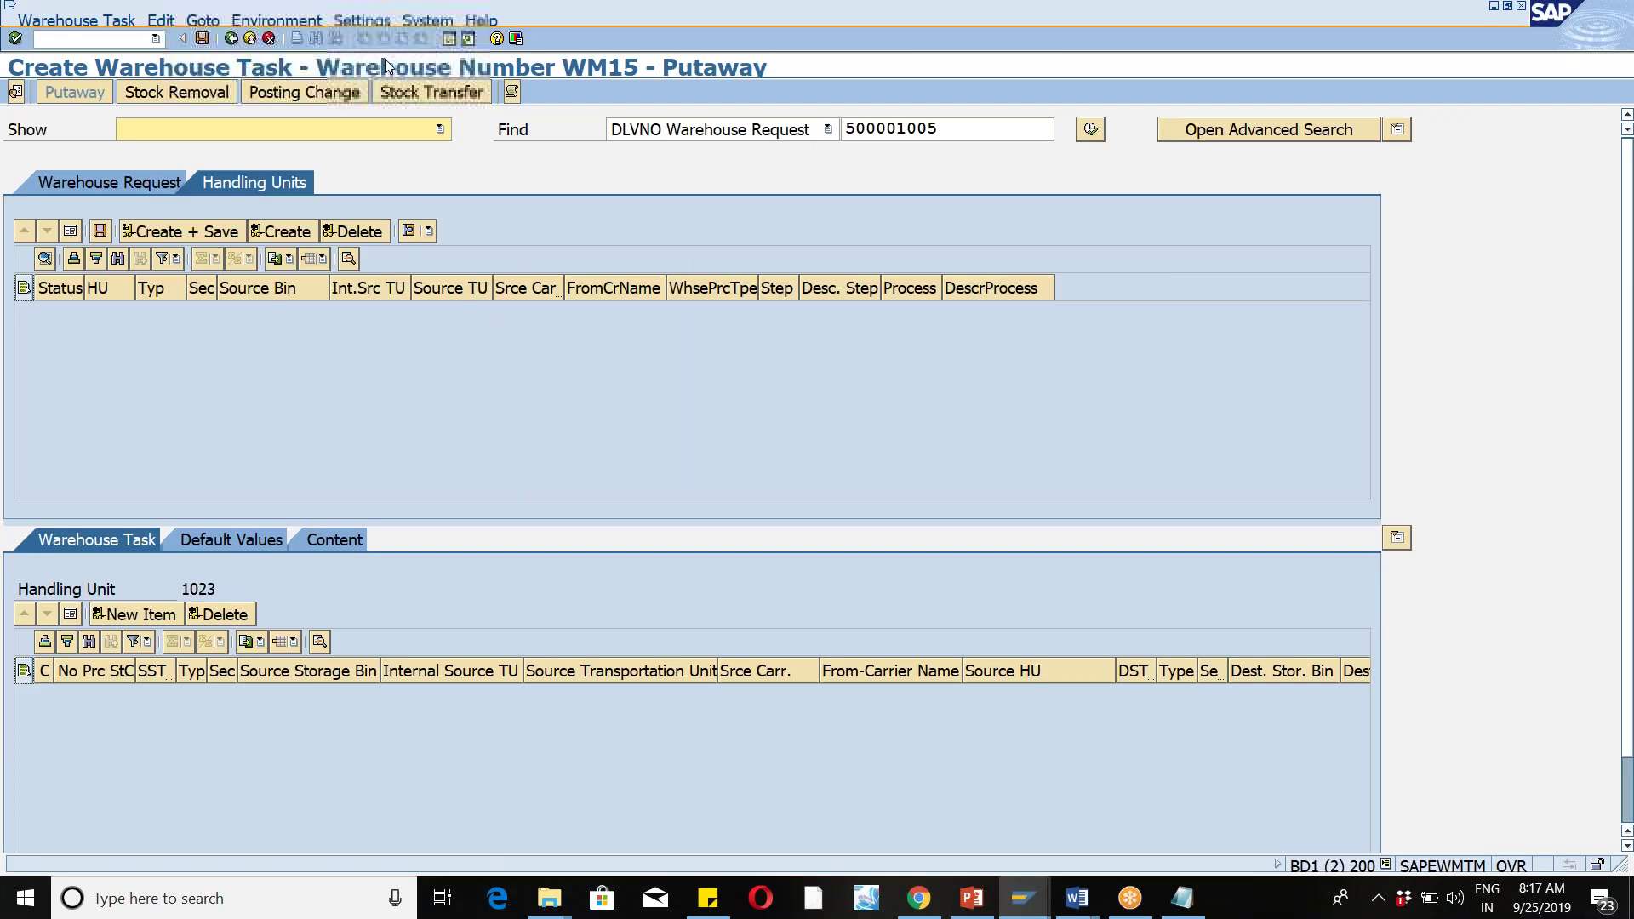
pyautogui.click(364, 471)
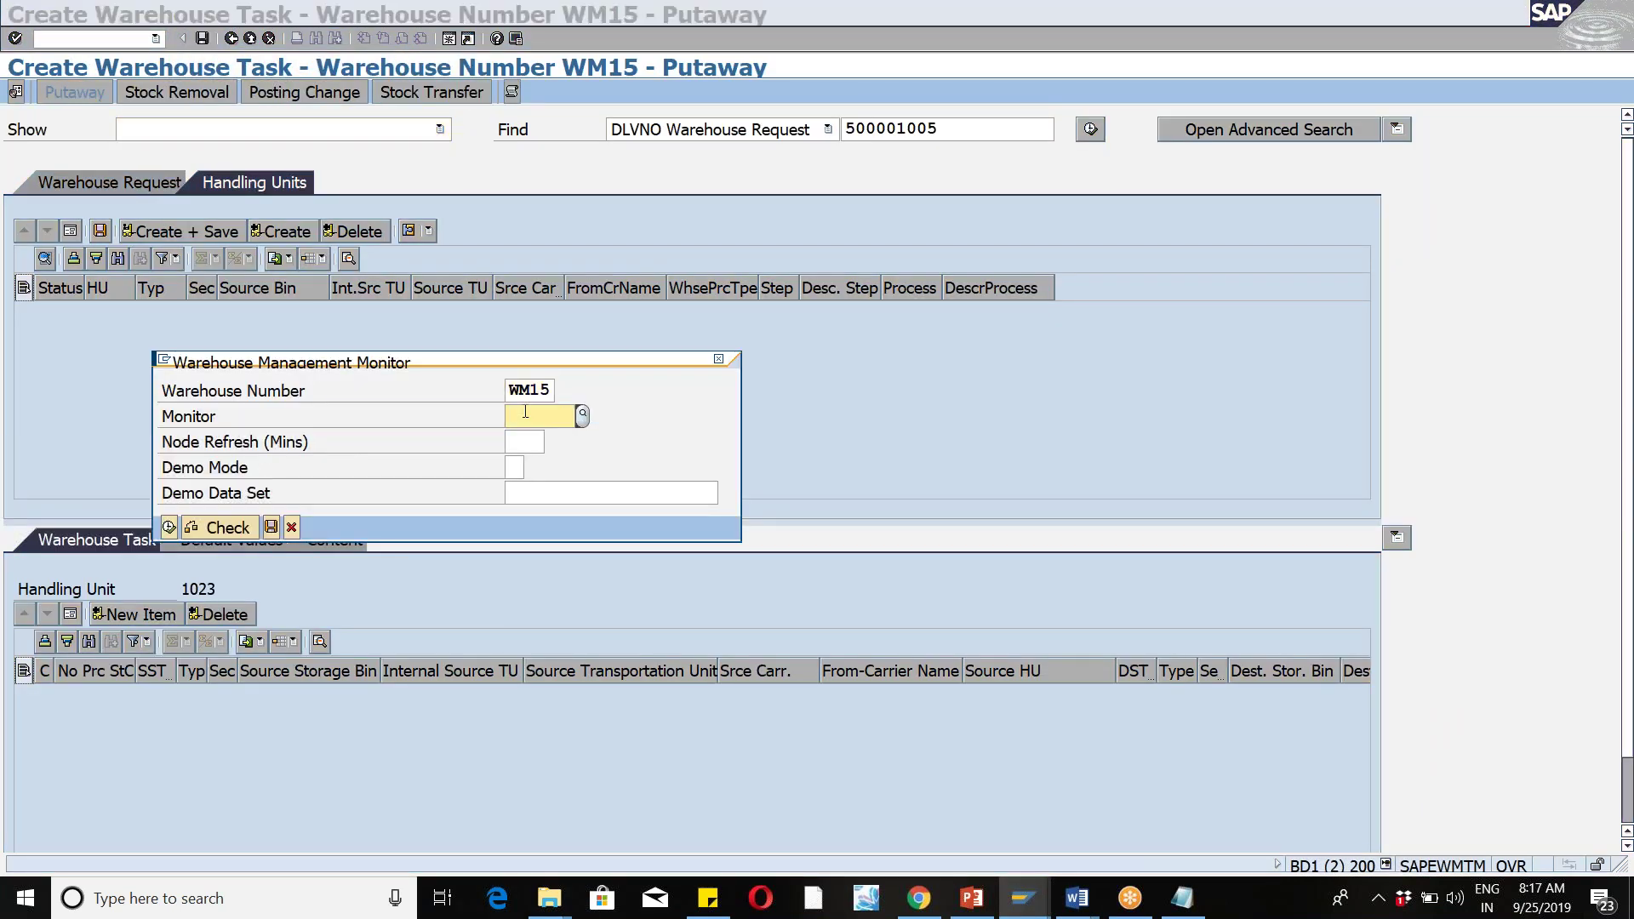
pyautogui.write('SAP')
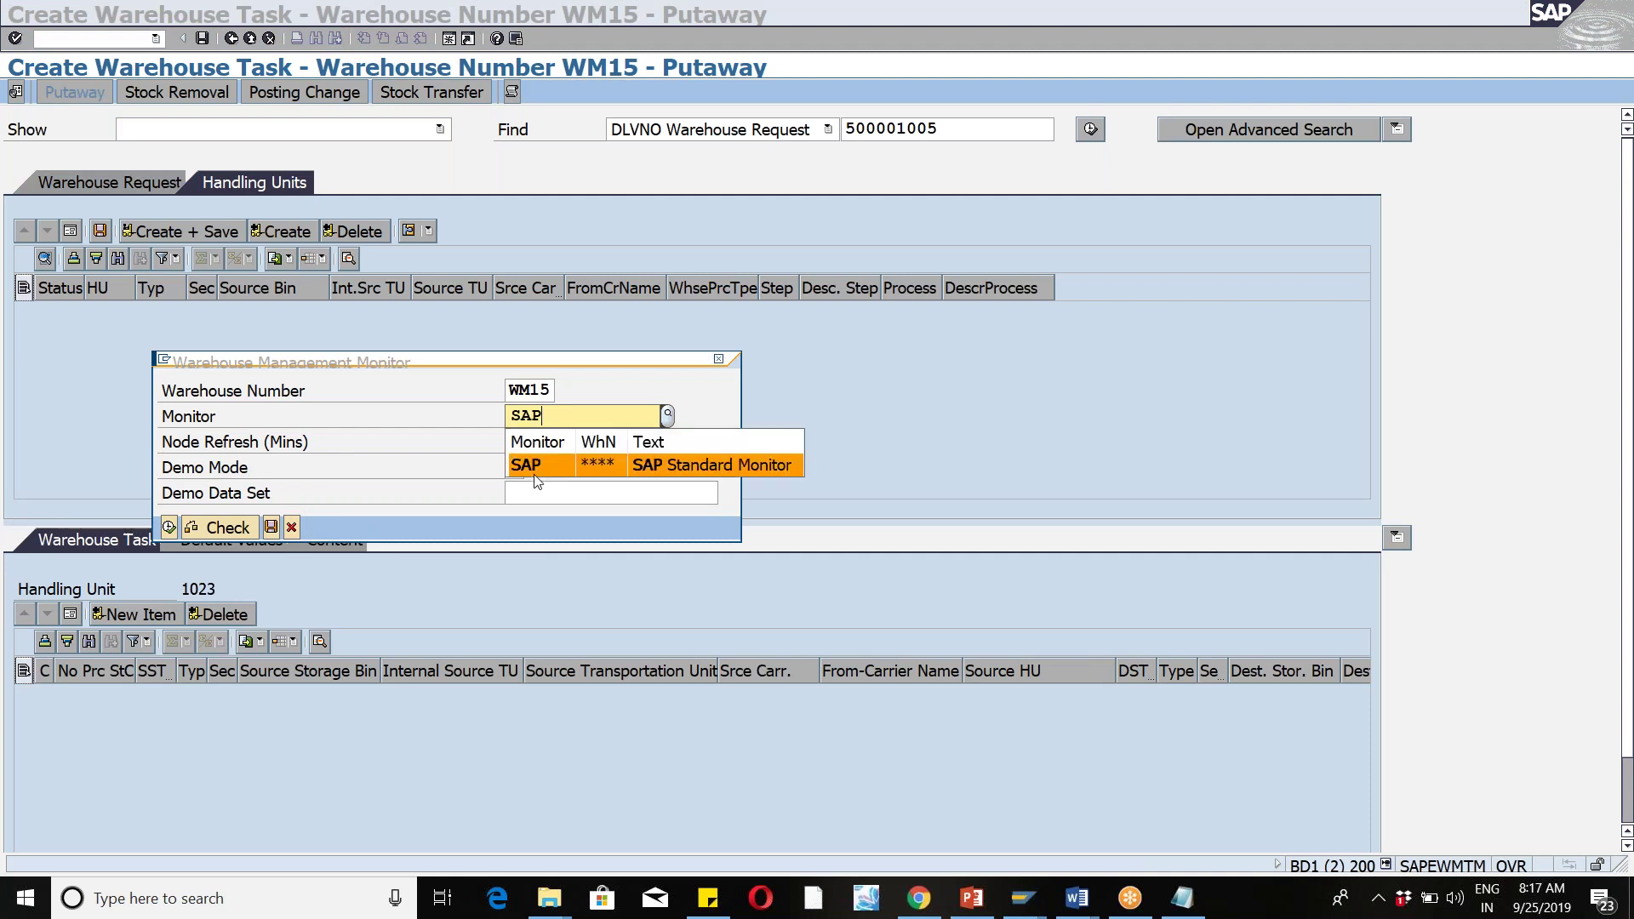
pyautogui.click(535, 473)
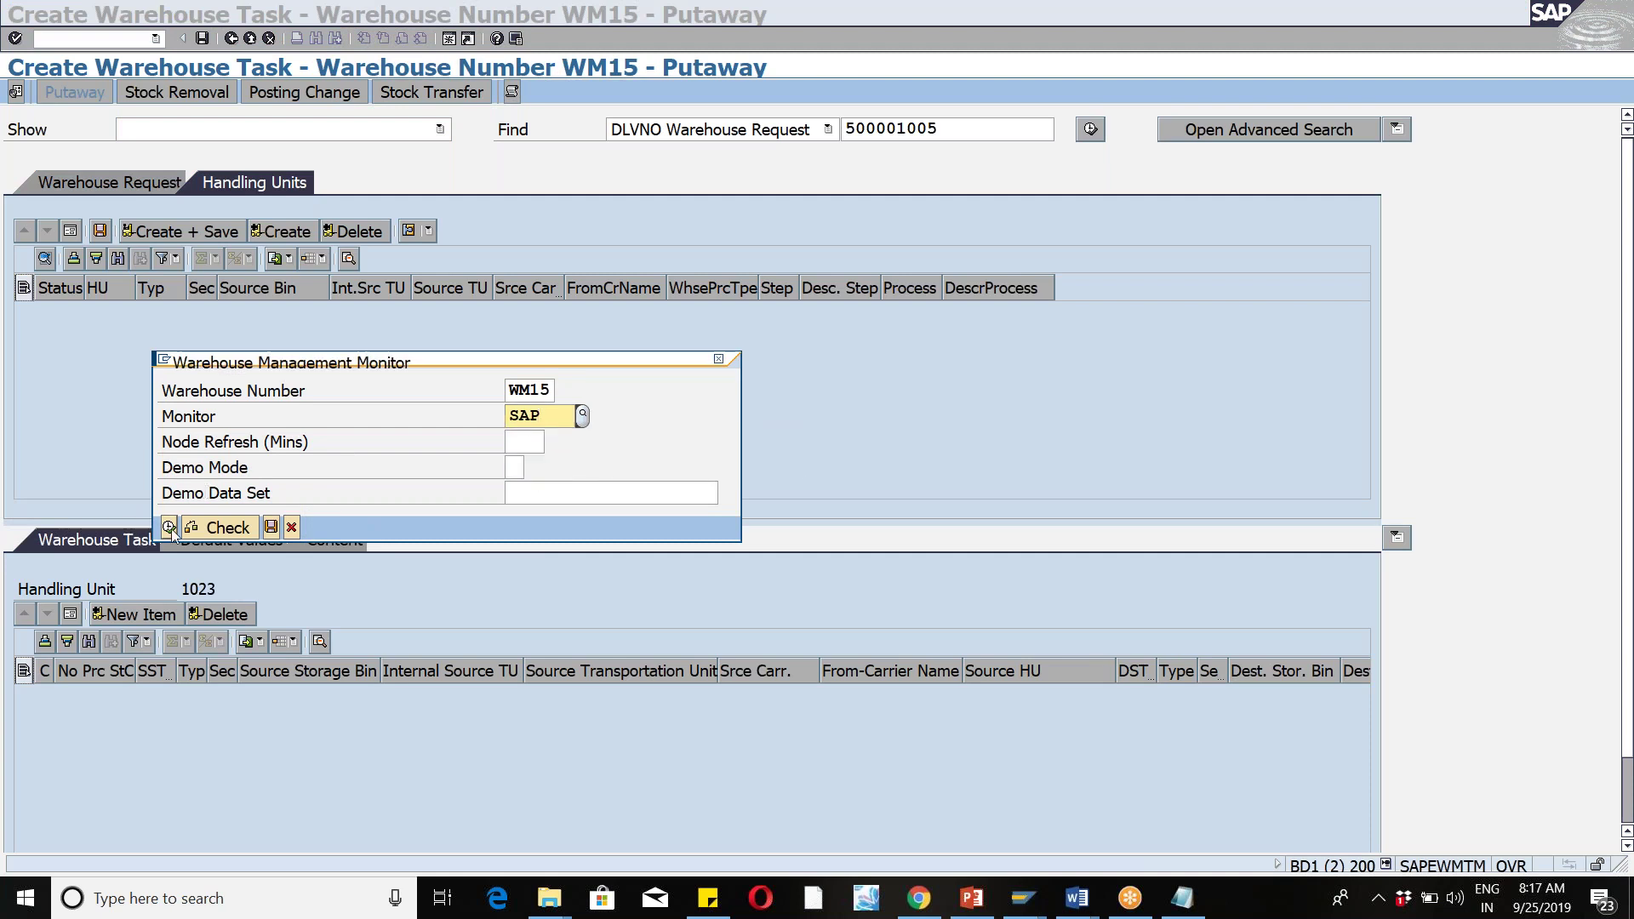
pyautogui.click(169, 528)
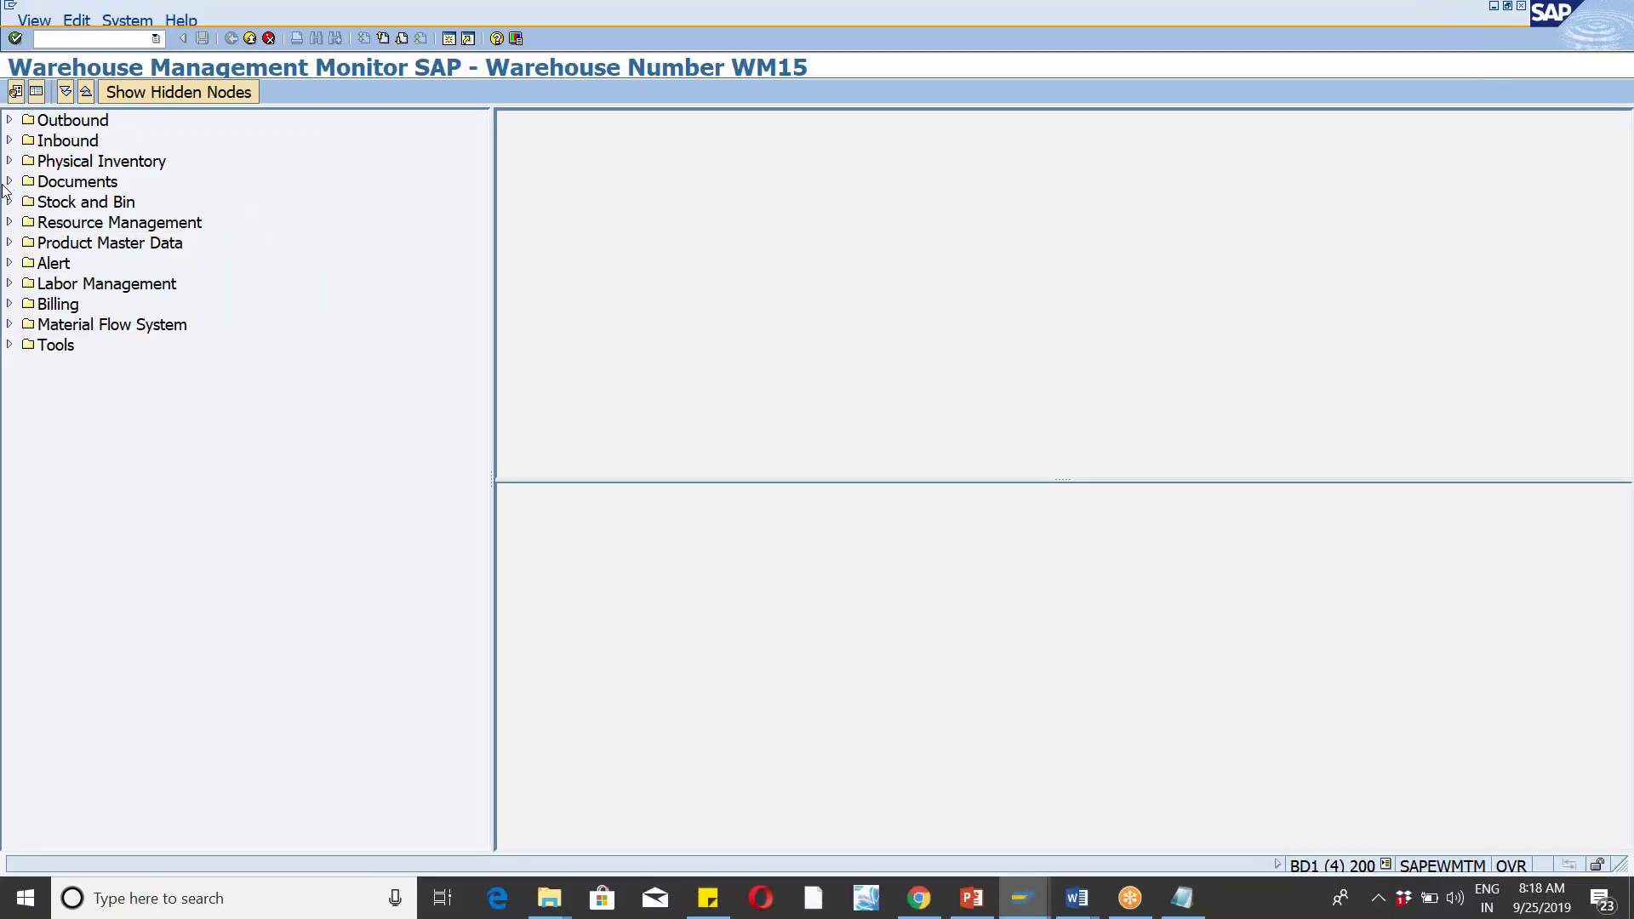
# Step: List the warehouse tasks under Documents for handling unit 1023
pyautogui.click(7, 183)
pyautogui.doubleClick(142, 247)
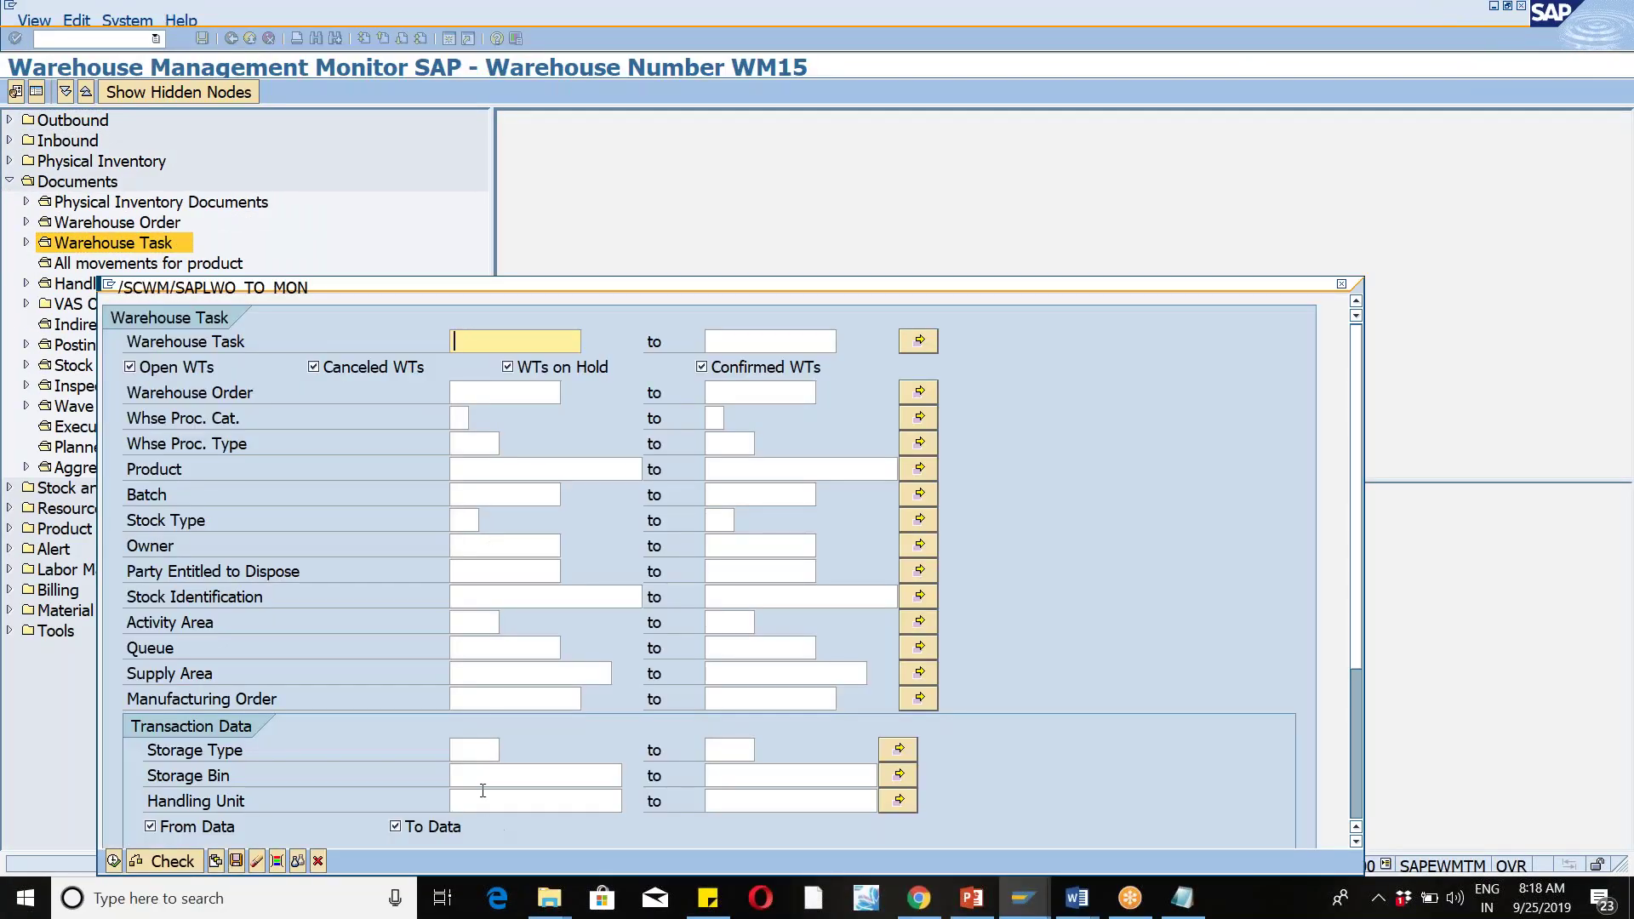
pyautogui.click(483, 792)
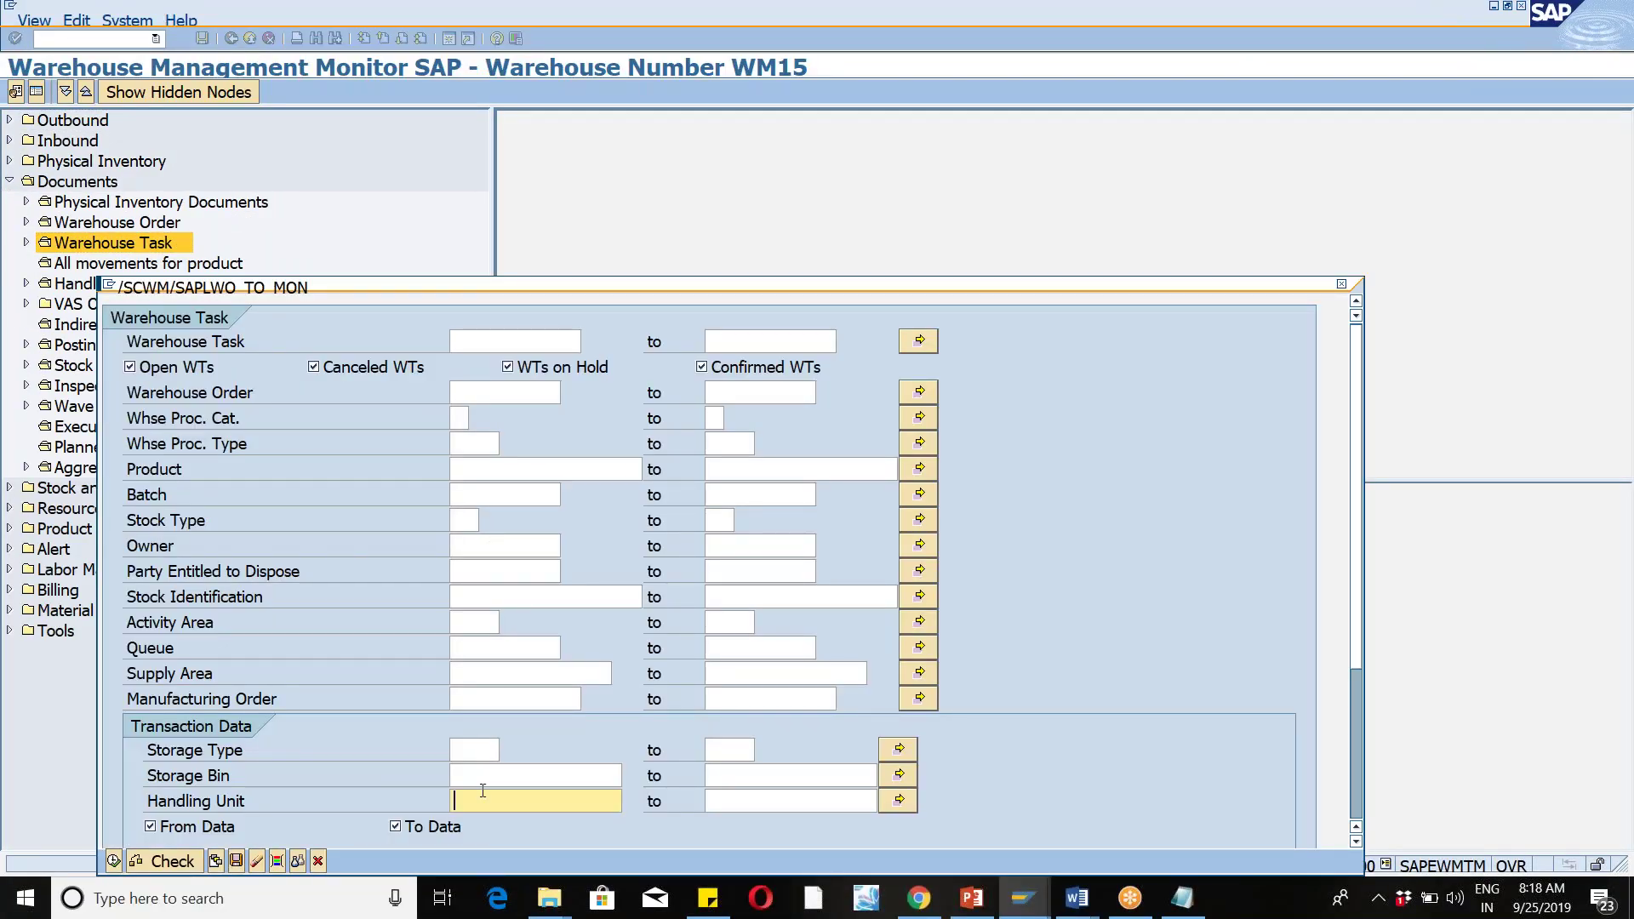
pyautogui.write('1023')
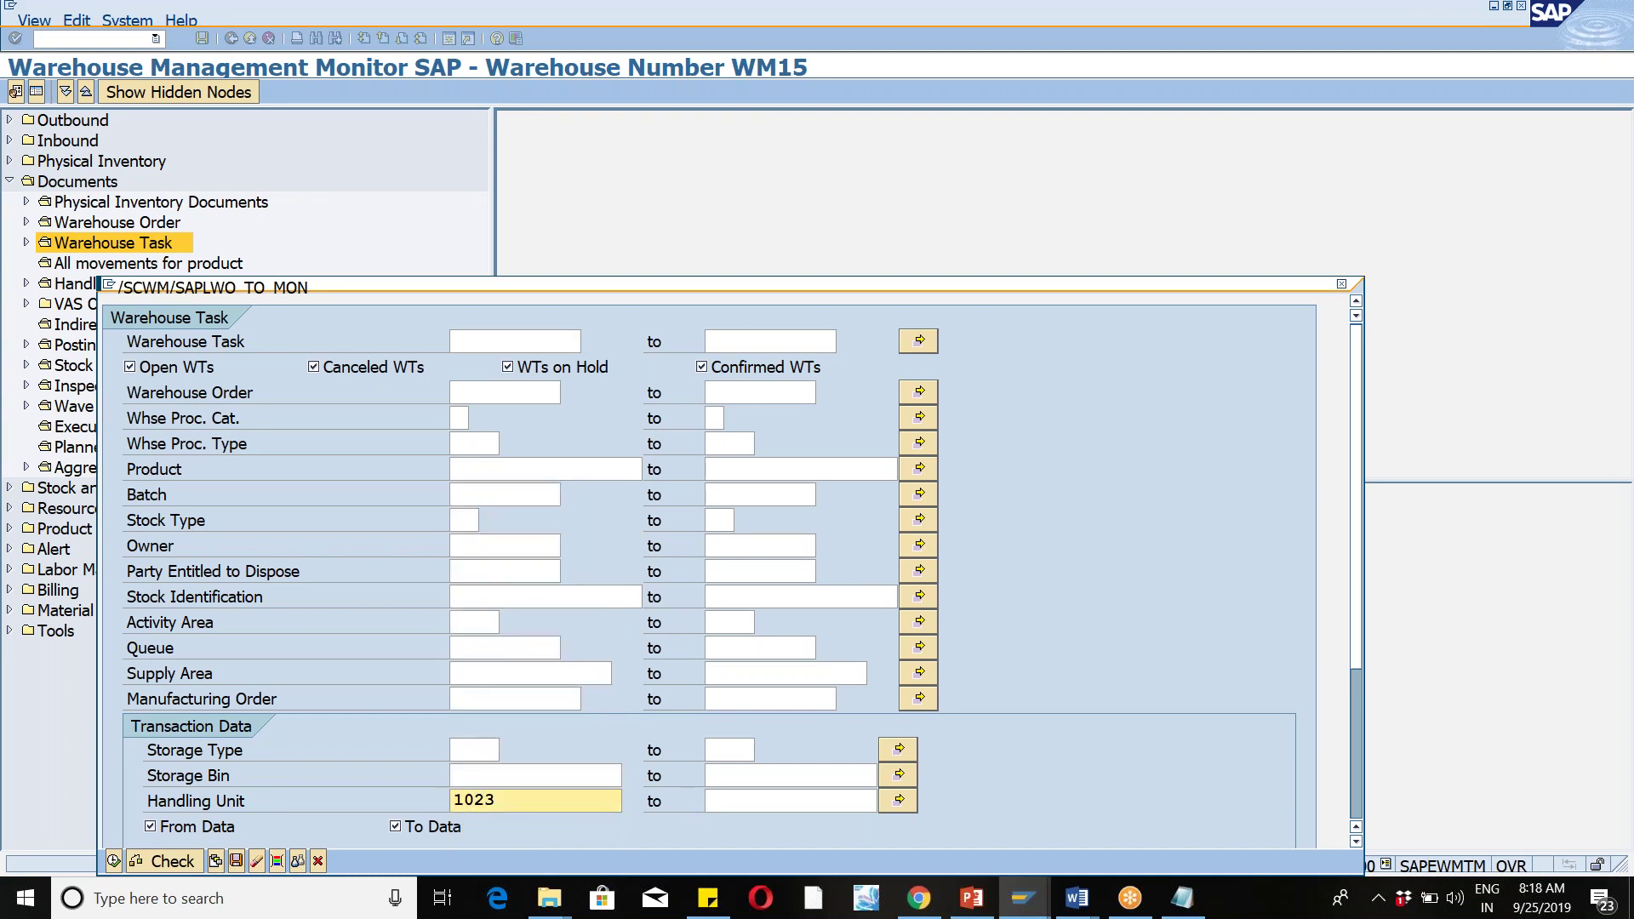
pyautogui.click(113, 861)
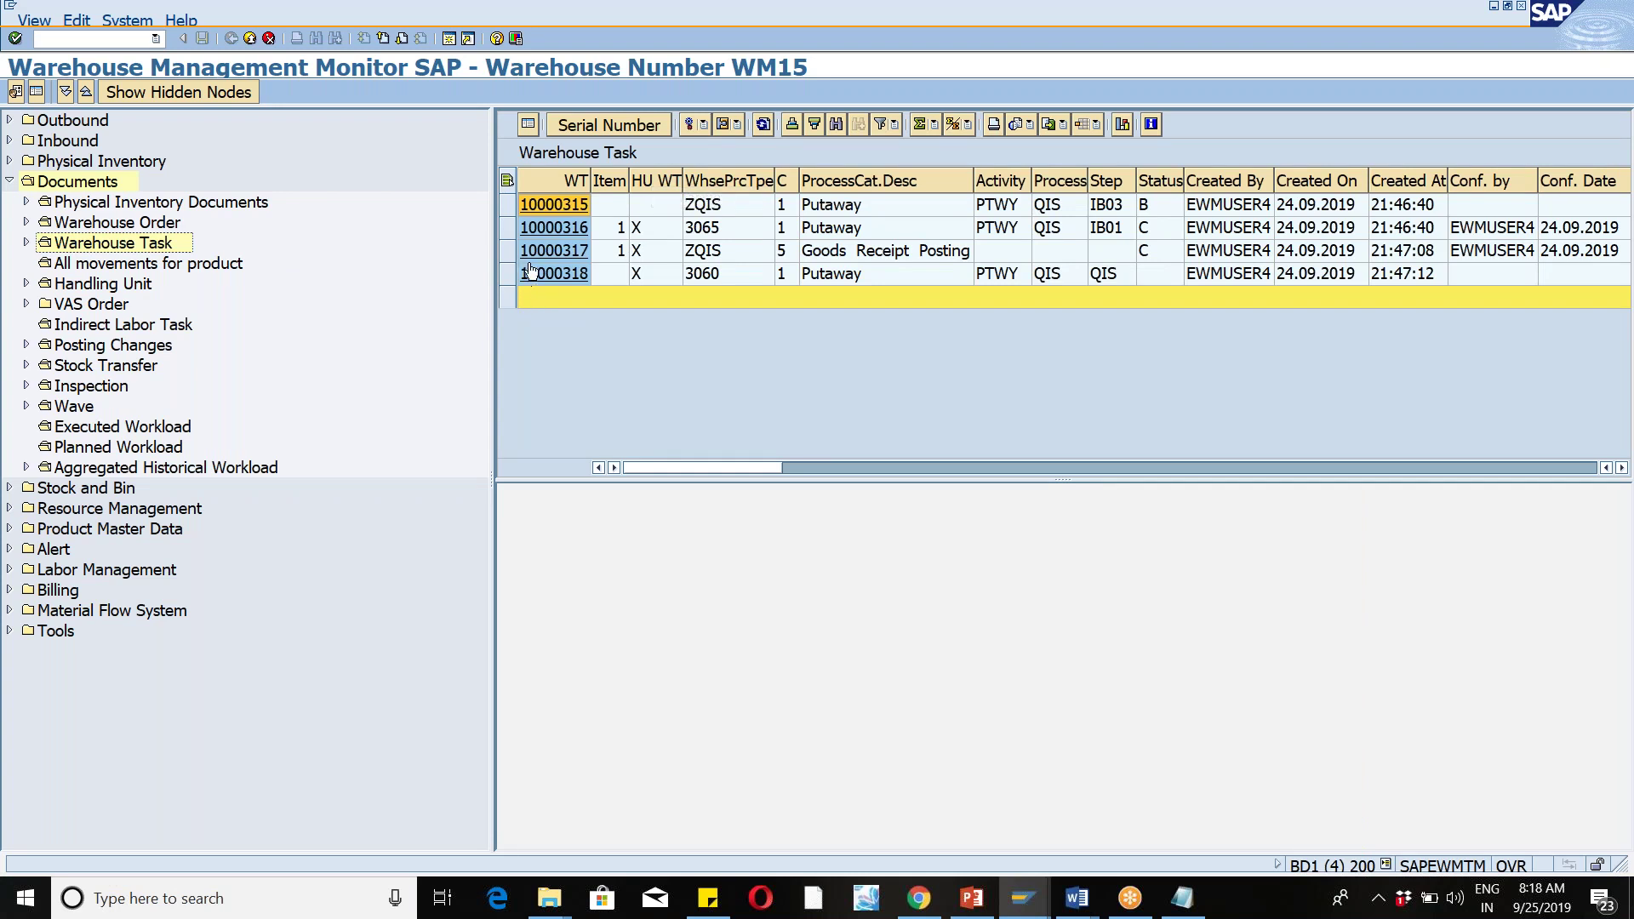
# Step: Confirm in the background the handling unit's putaway warehouse task with process step QIS, and close the log
pyautogui.click(508, 273)
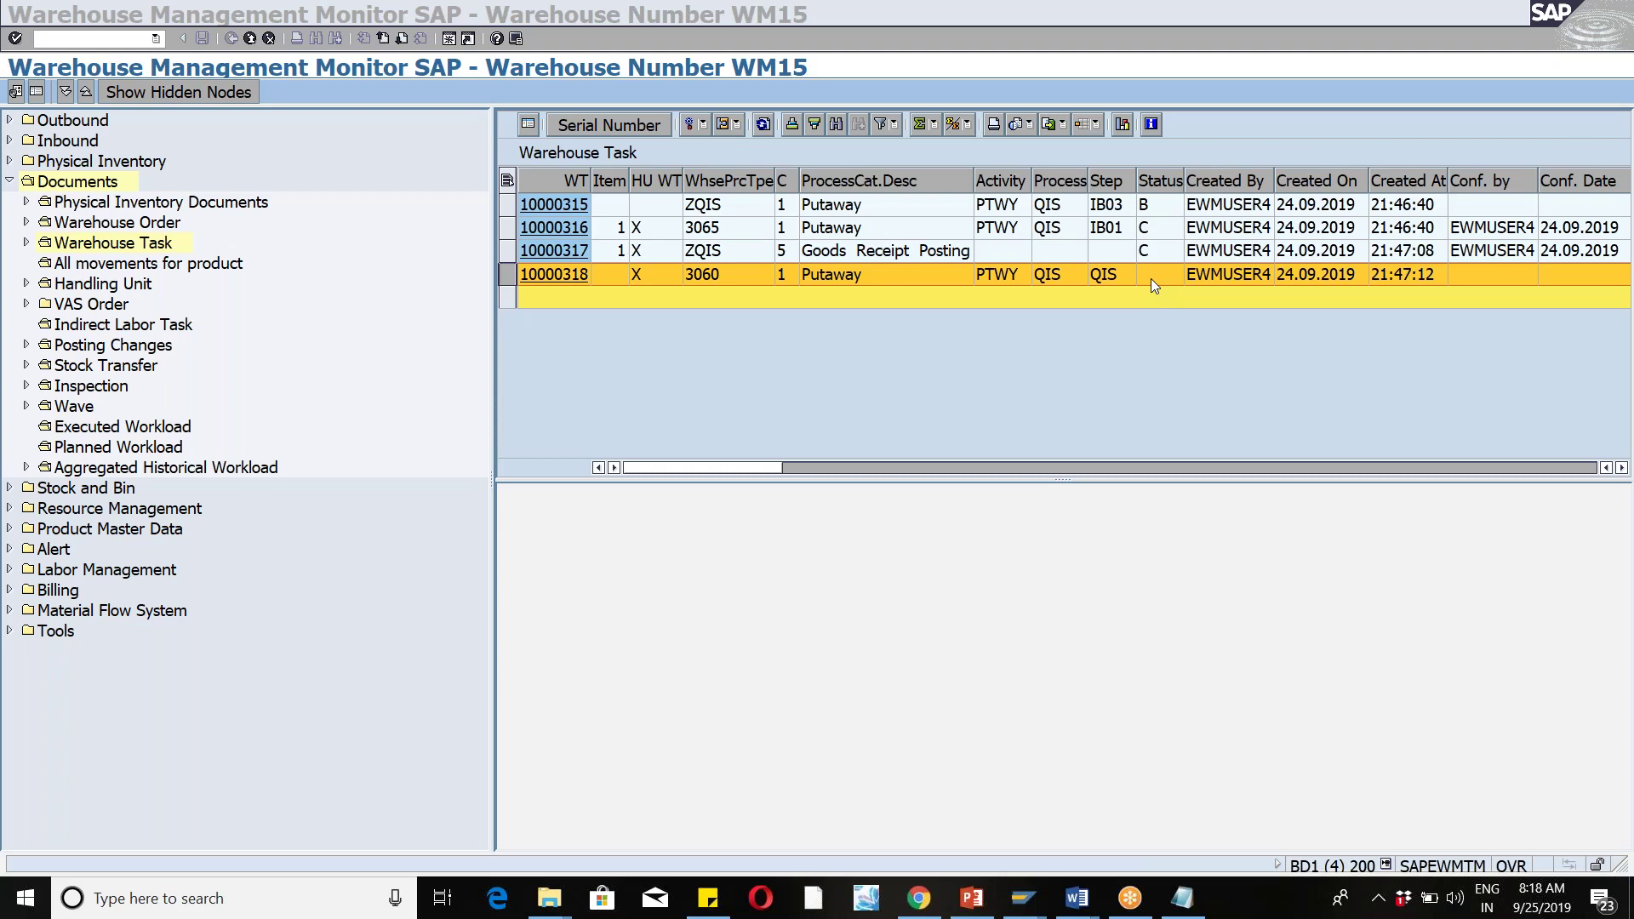
pyautogui.click(705, 125)
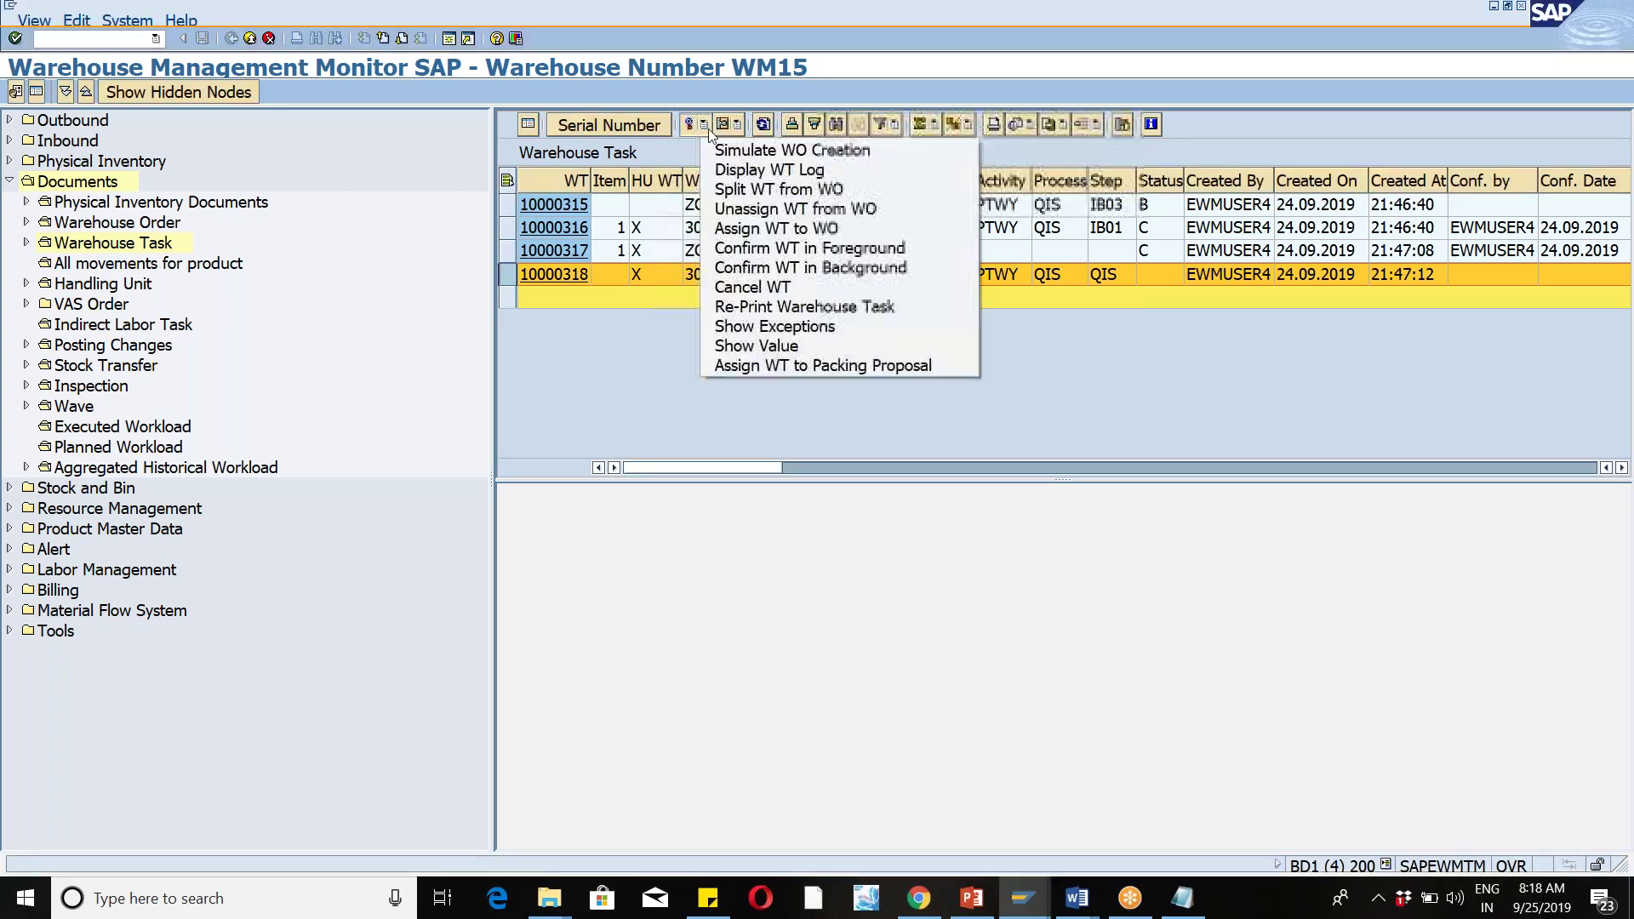
pyautogui.click(783, 264)
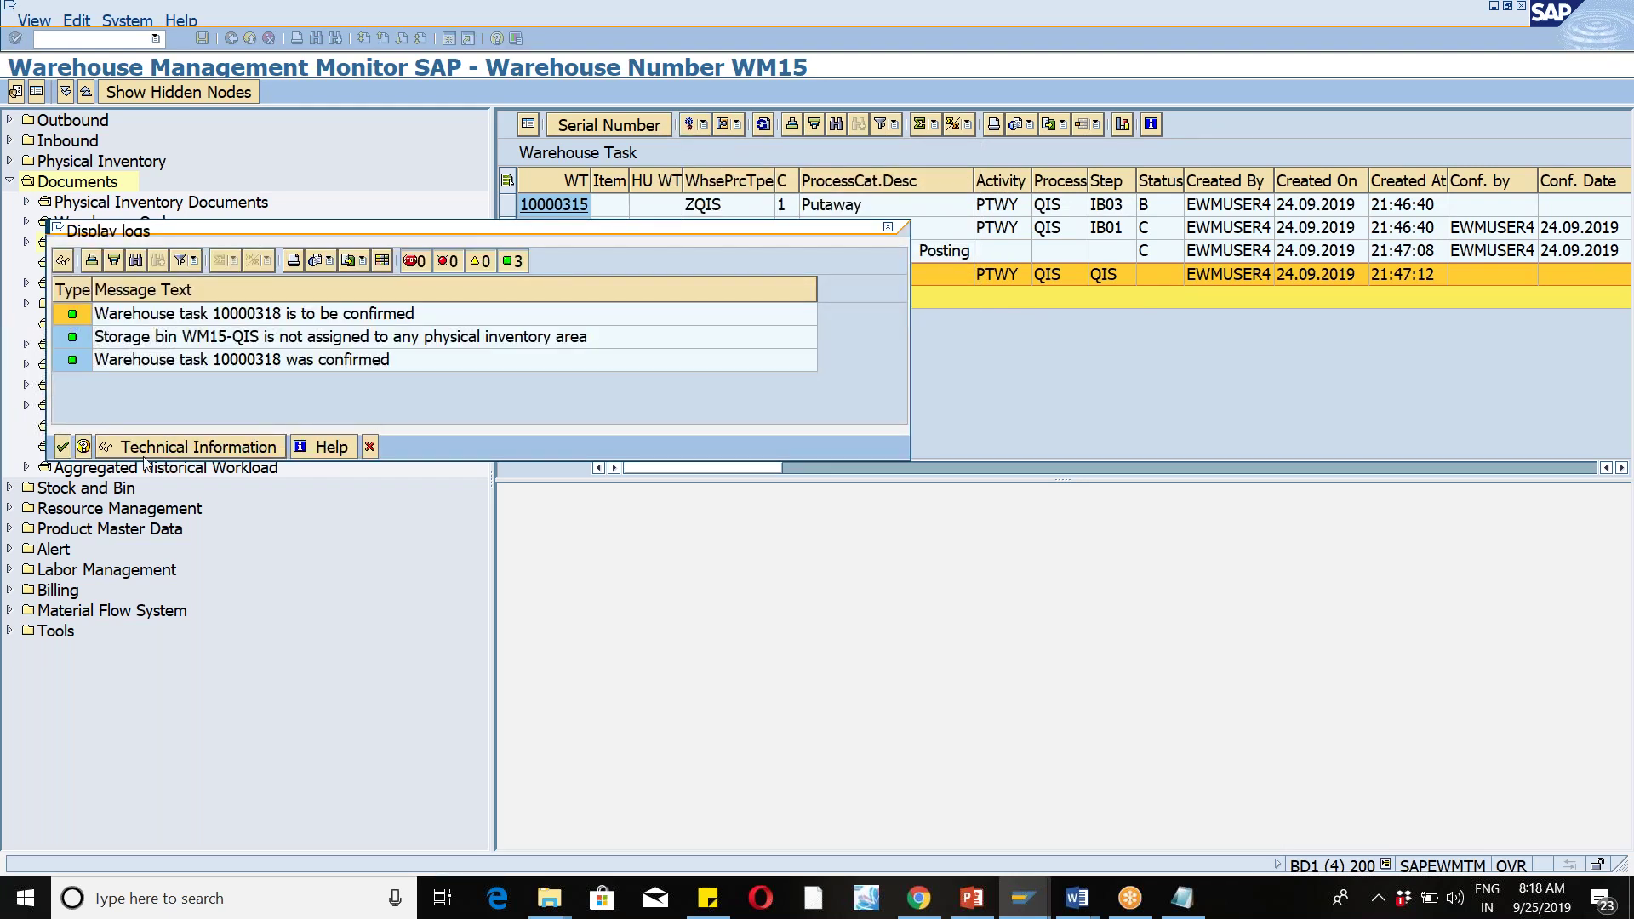
pyautogui.click(62, 447)
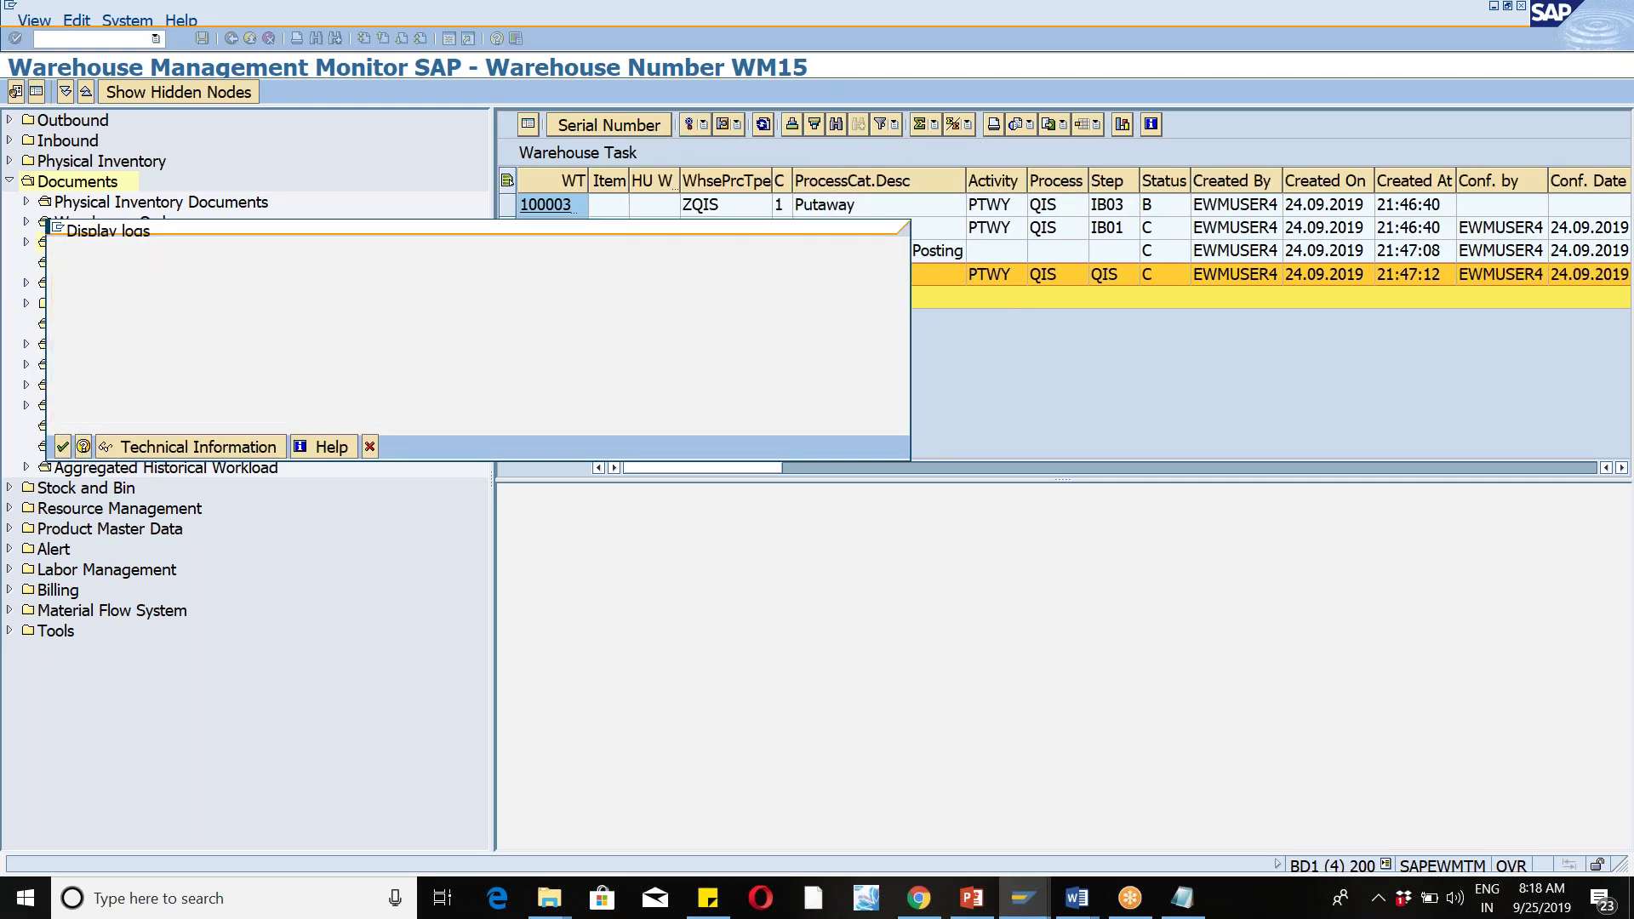
# Step: Return to the quality work center session, reload work center QIS and display the product 6043 item in handling unit 1023
pyautogui.hotkey('alt', 'Tab')
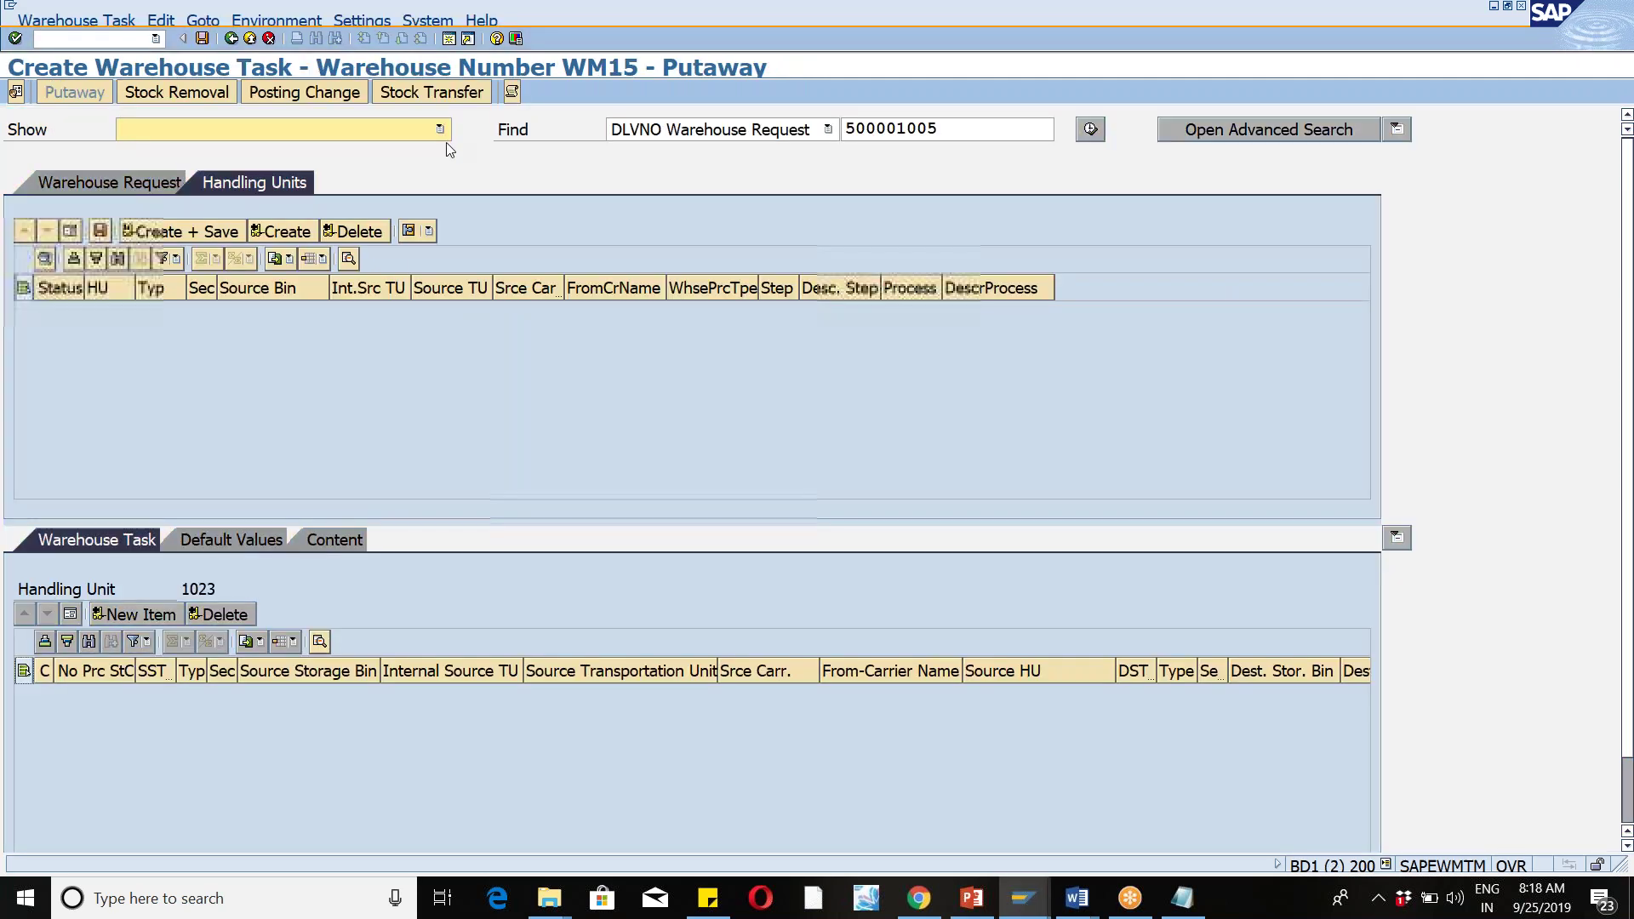
pyautogui.hotkey('alt', 'Tab')
pyautogui.click(1018, 904)
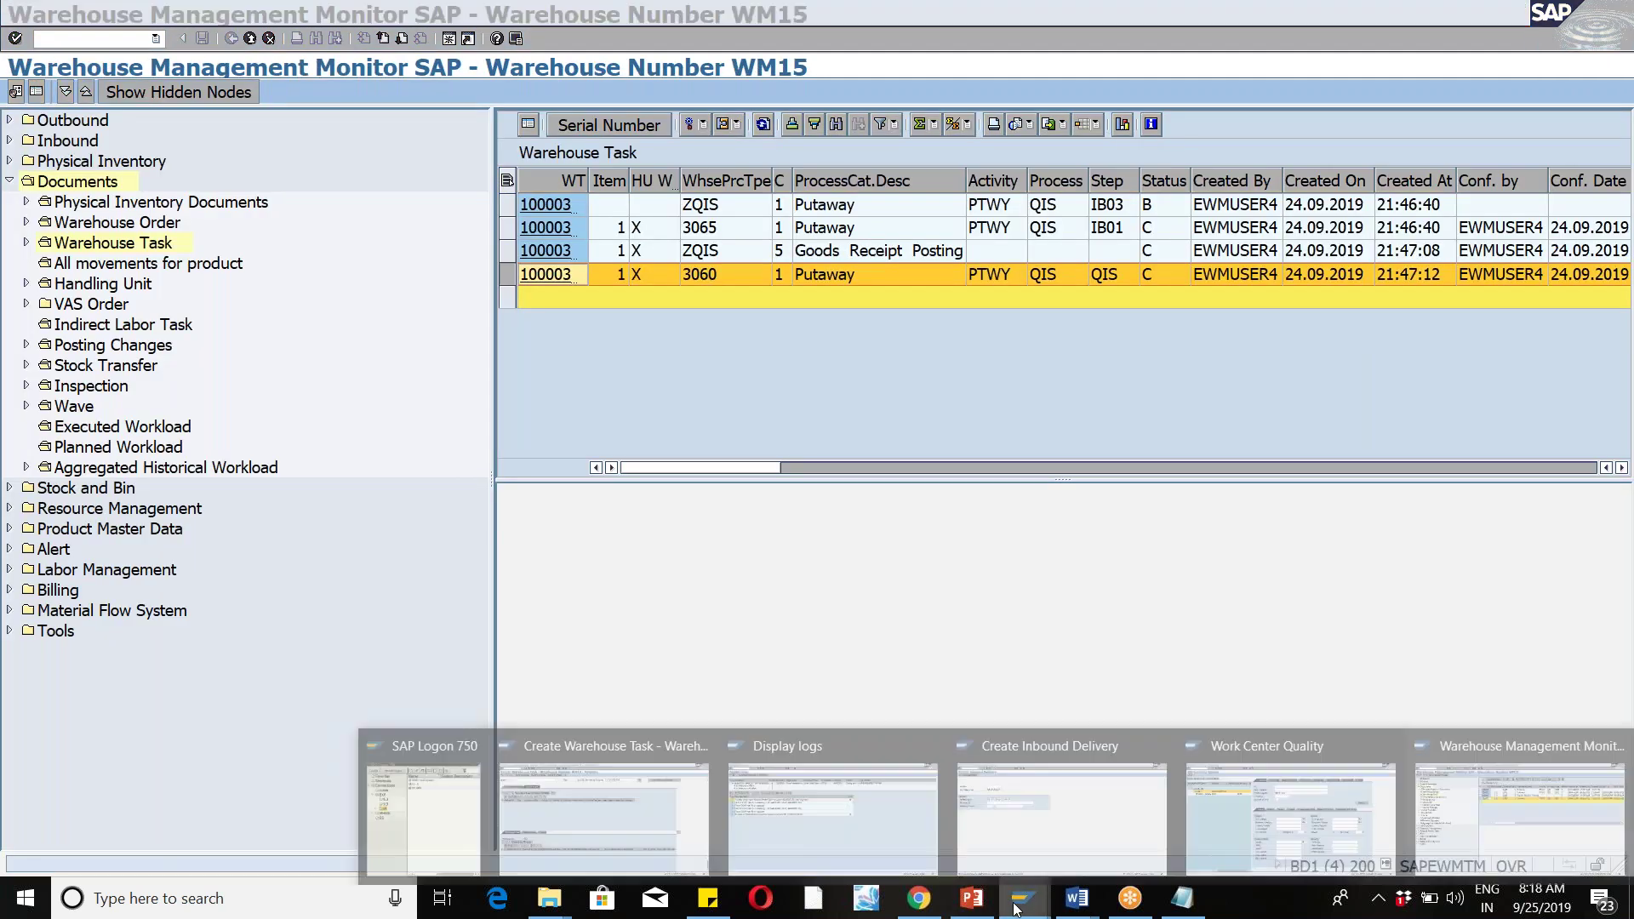
pyautogui.click(1284, 808)
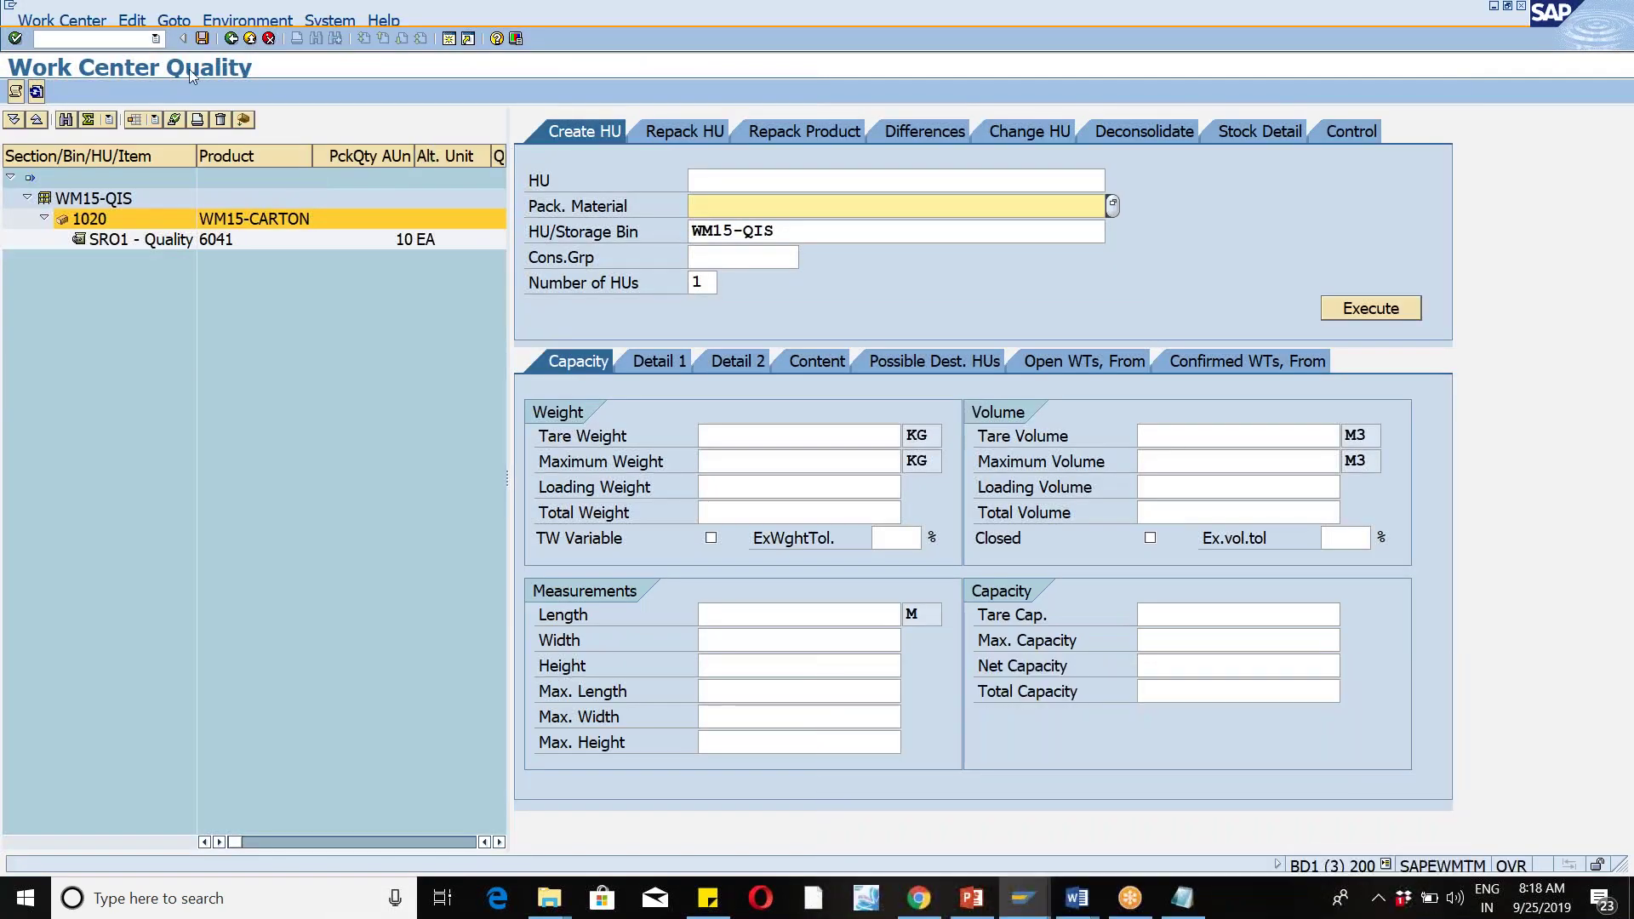
pyautogui.click(230, 38)
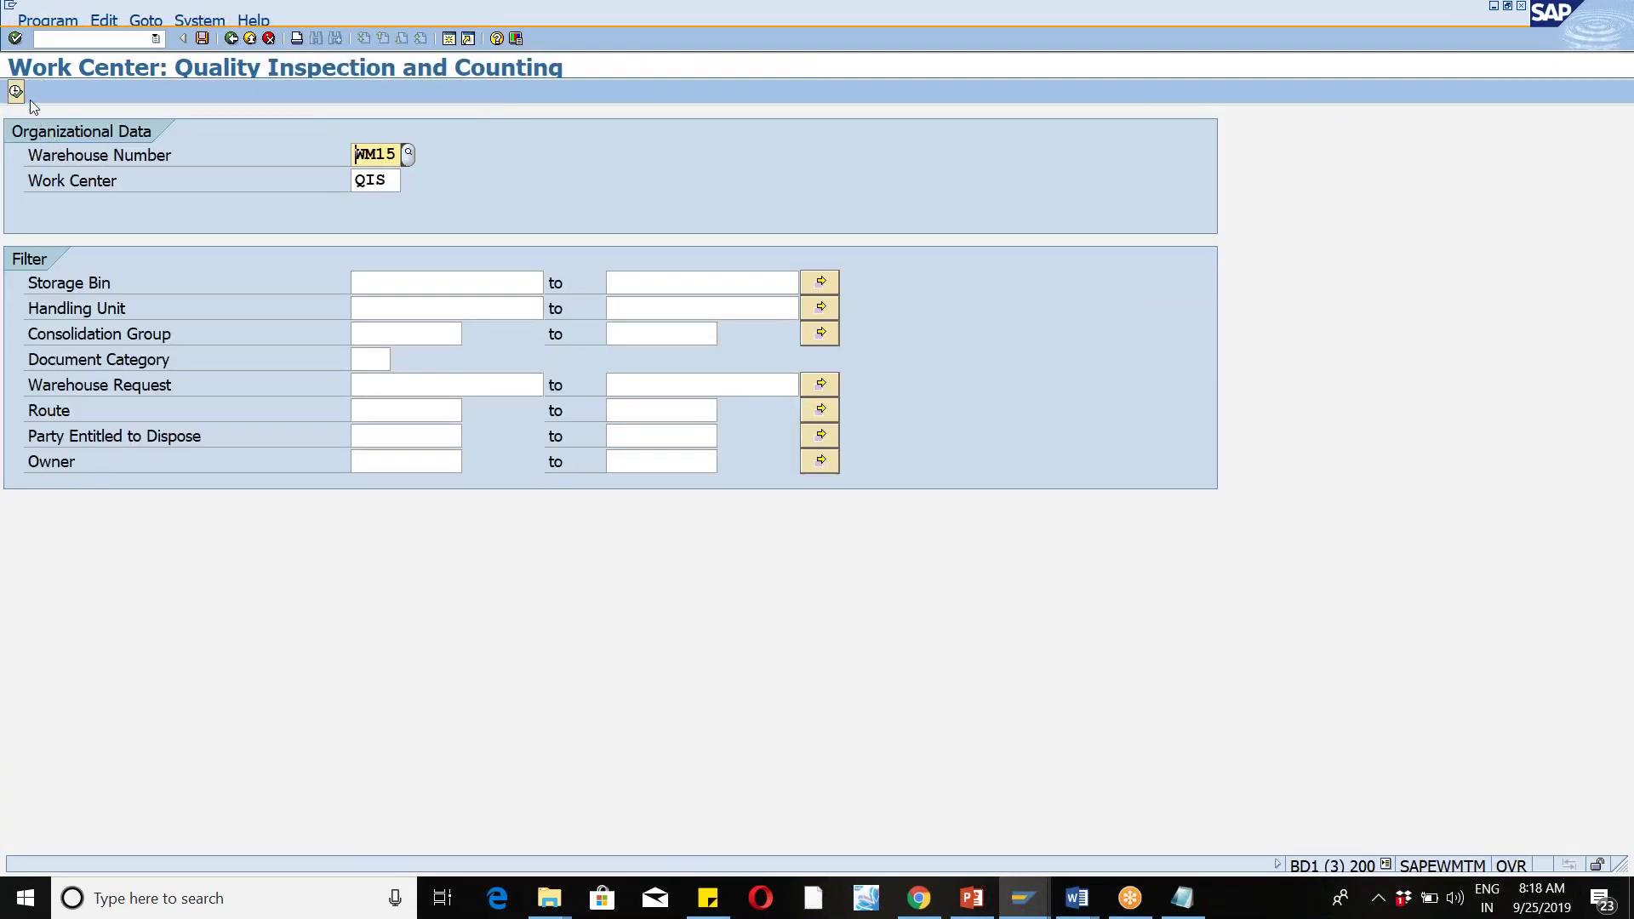
pyautogui.click(19, 88)
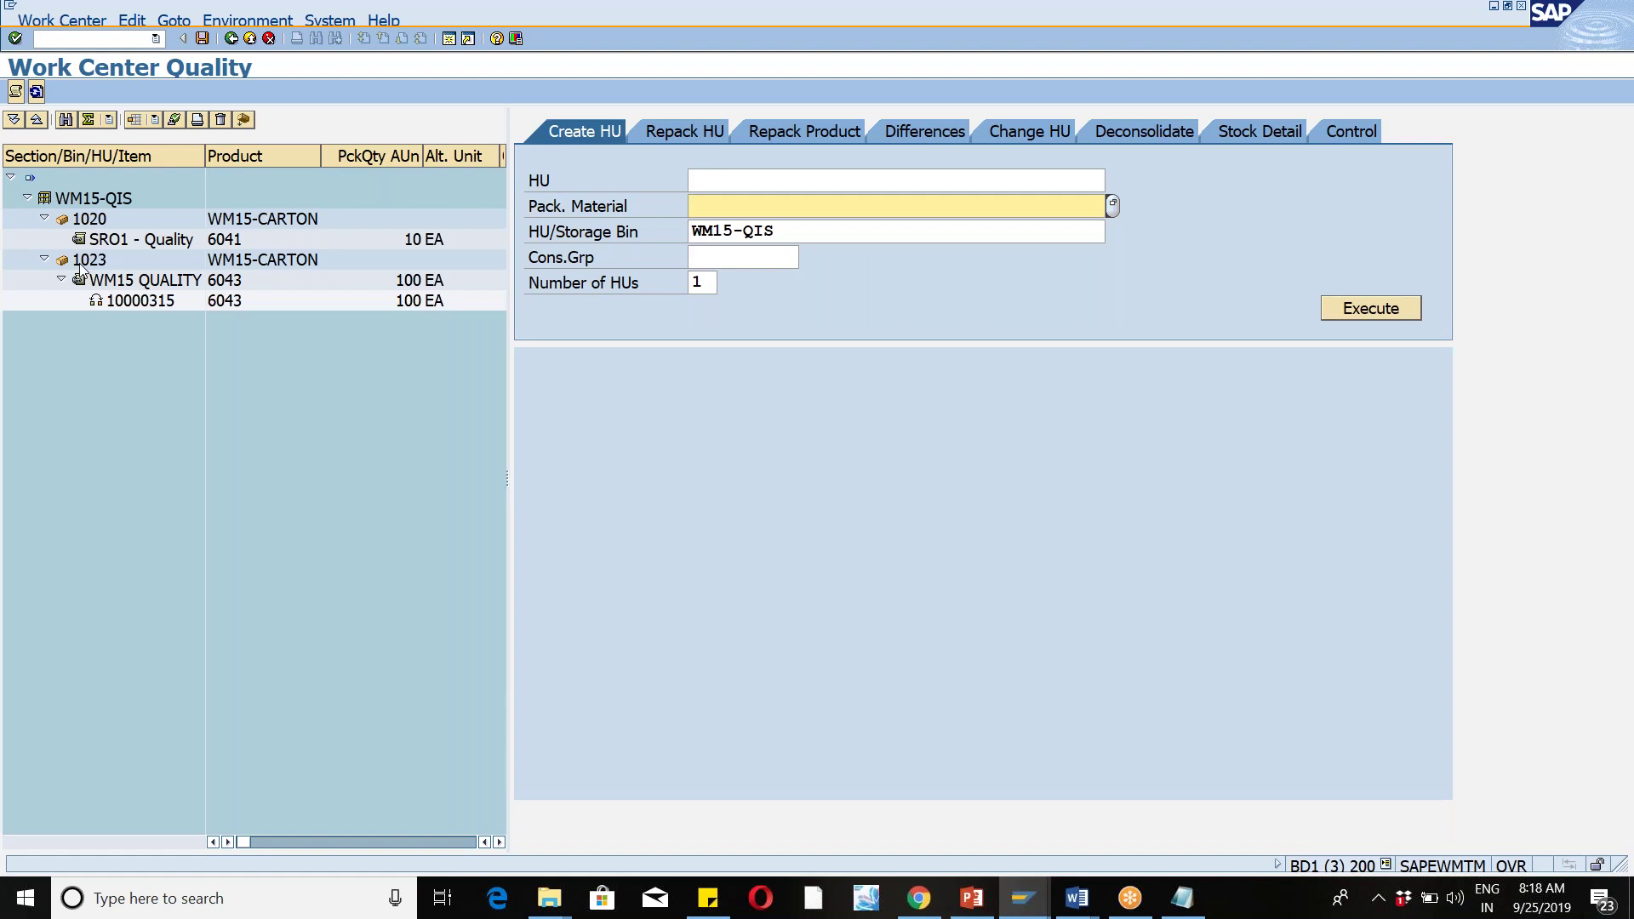
pyautogui.click(80, 262)
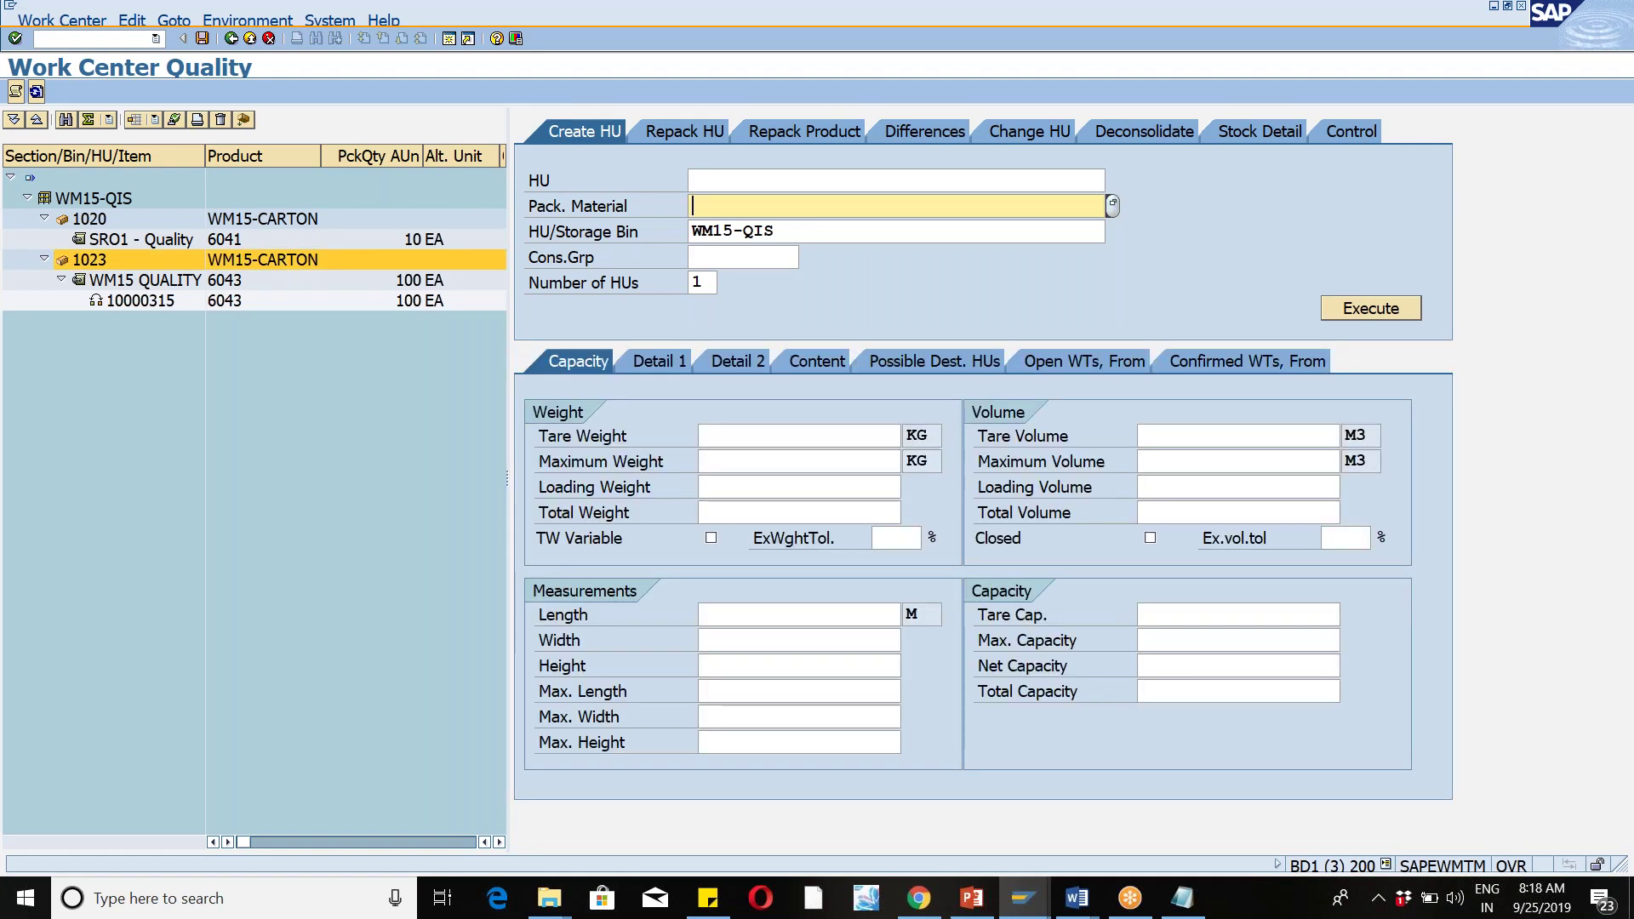
pyautogui.click(113, 280)
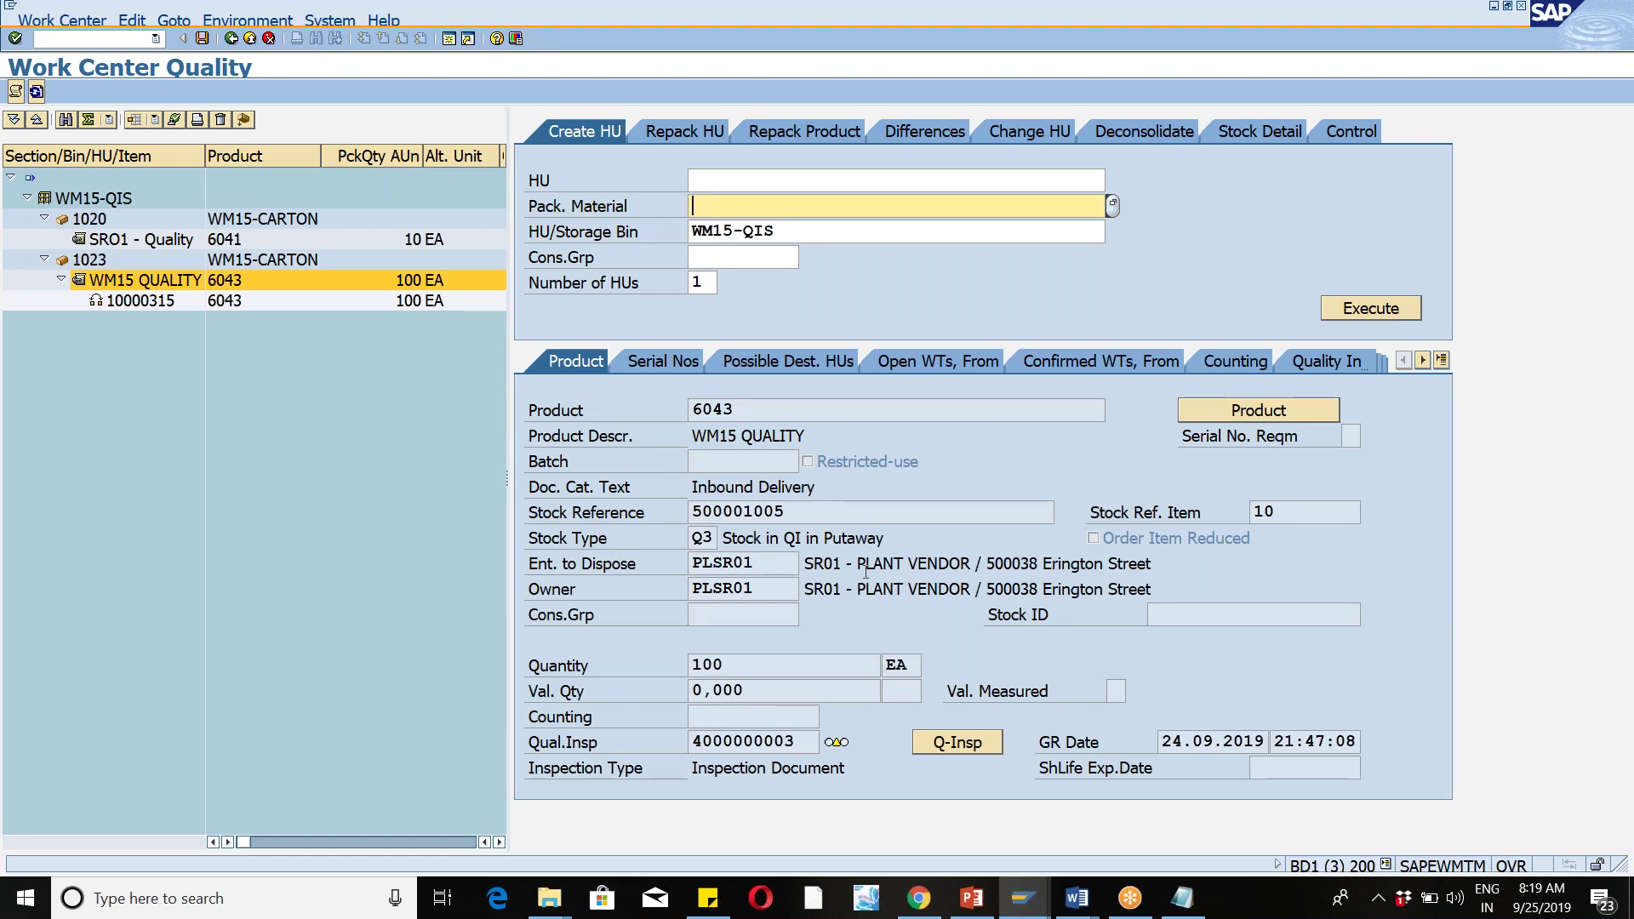
# Step: Copy the quality inspection document number from the product 6043 item details
pyautogui.moveTo(531, 745); pyautogui.dragTo(815, 746)
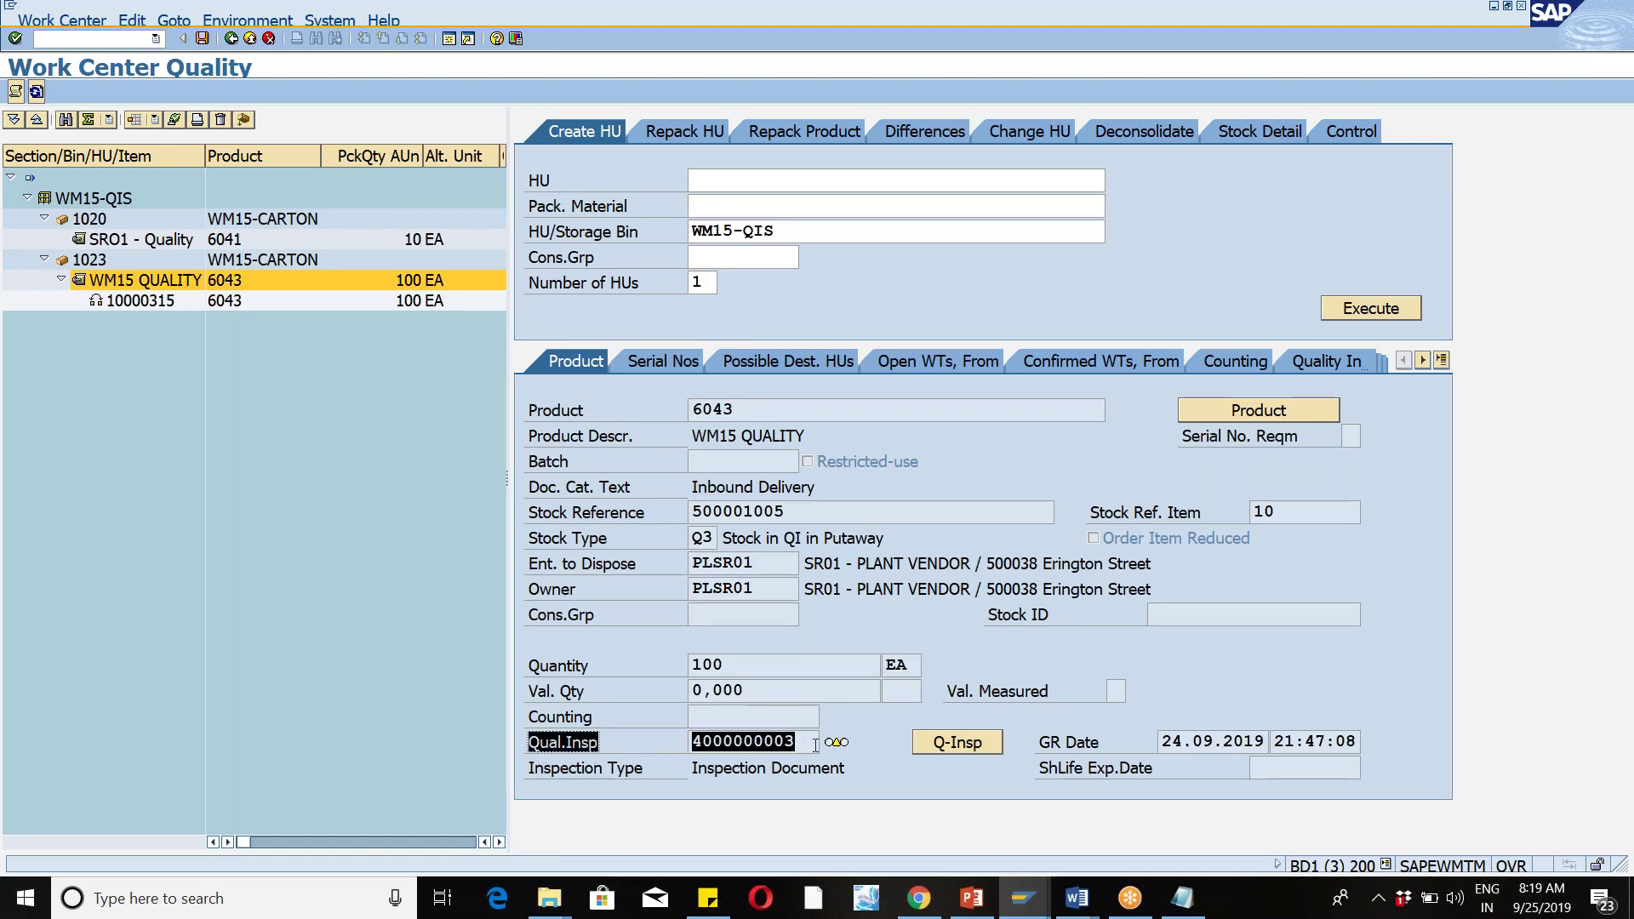
pyautogui.hotkey('ctrl', 'c')
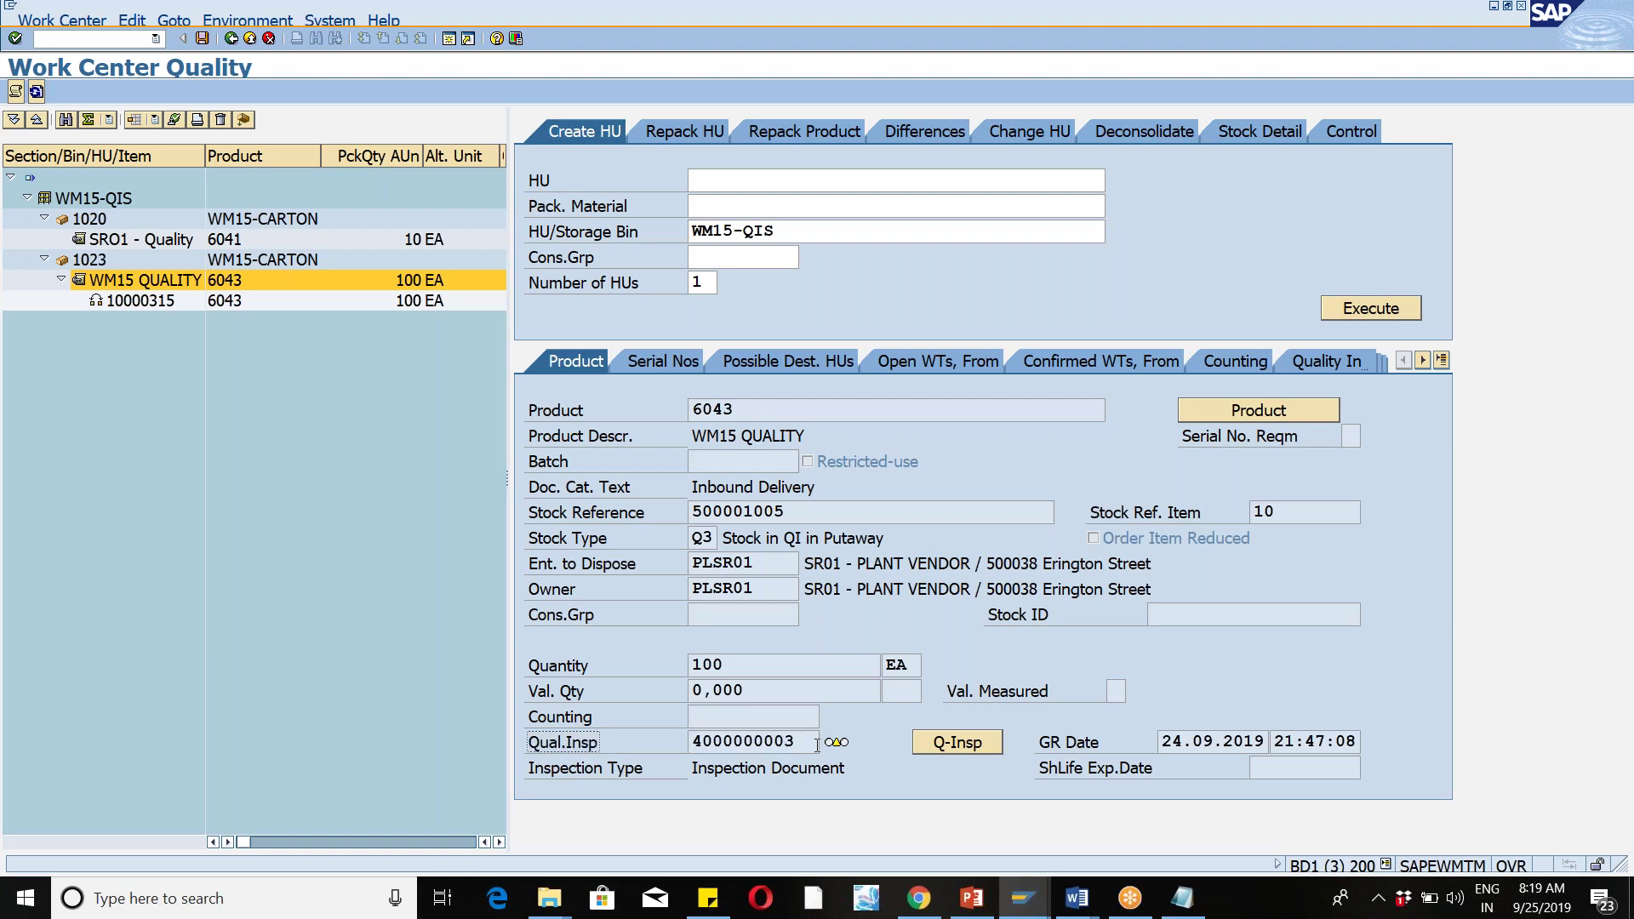
pyautogui.click(1211, 30)
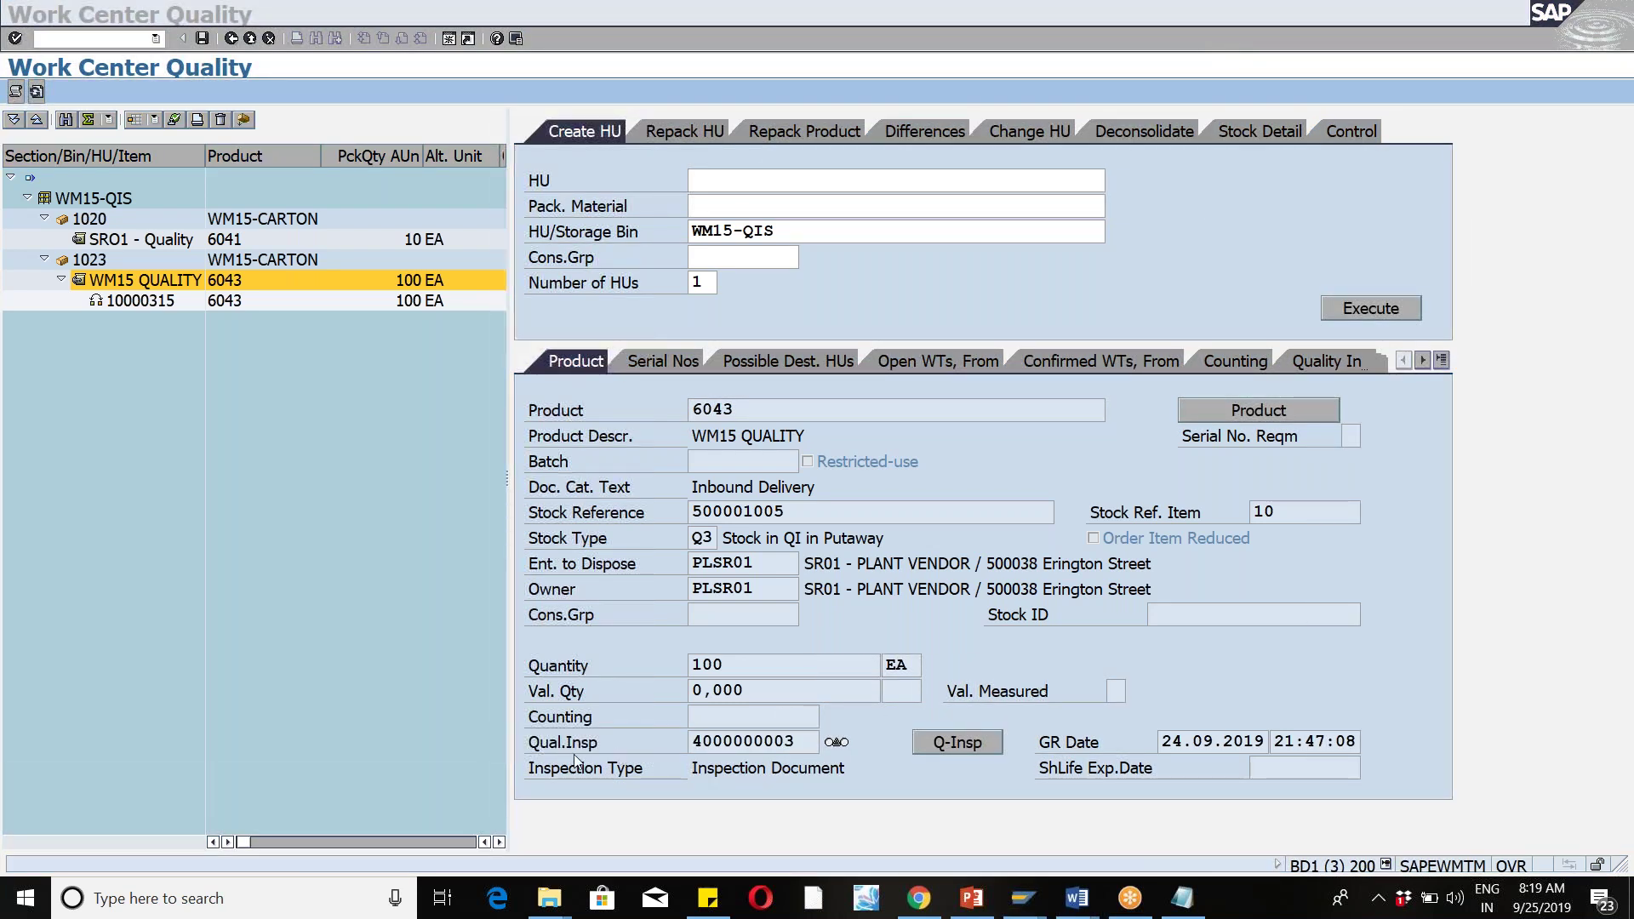
pyautogui.click(534, 749)
pyautogui.moveTo(613, 744); pyautogui.dragTo(800, 747)
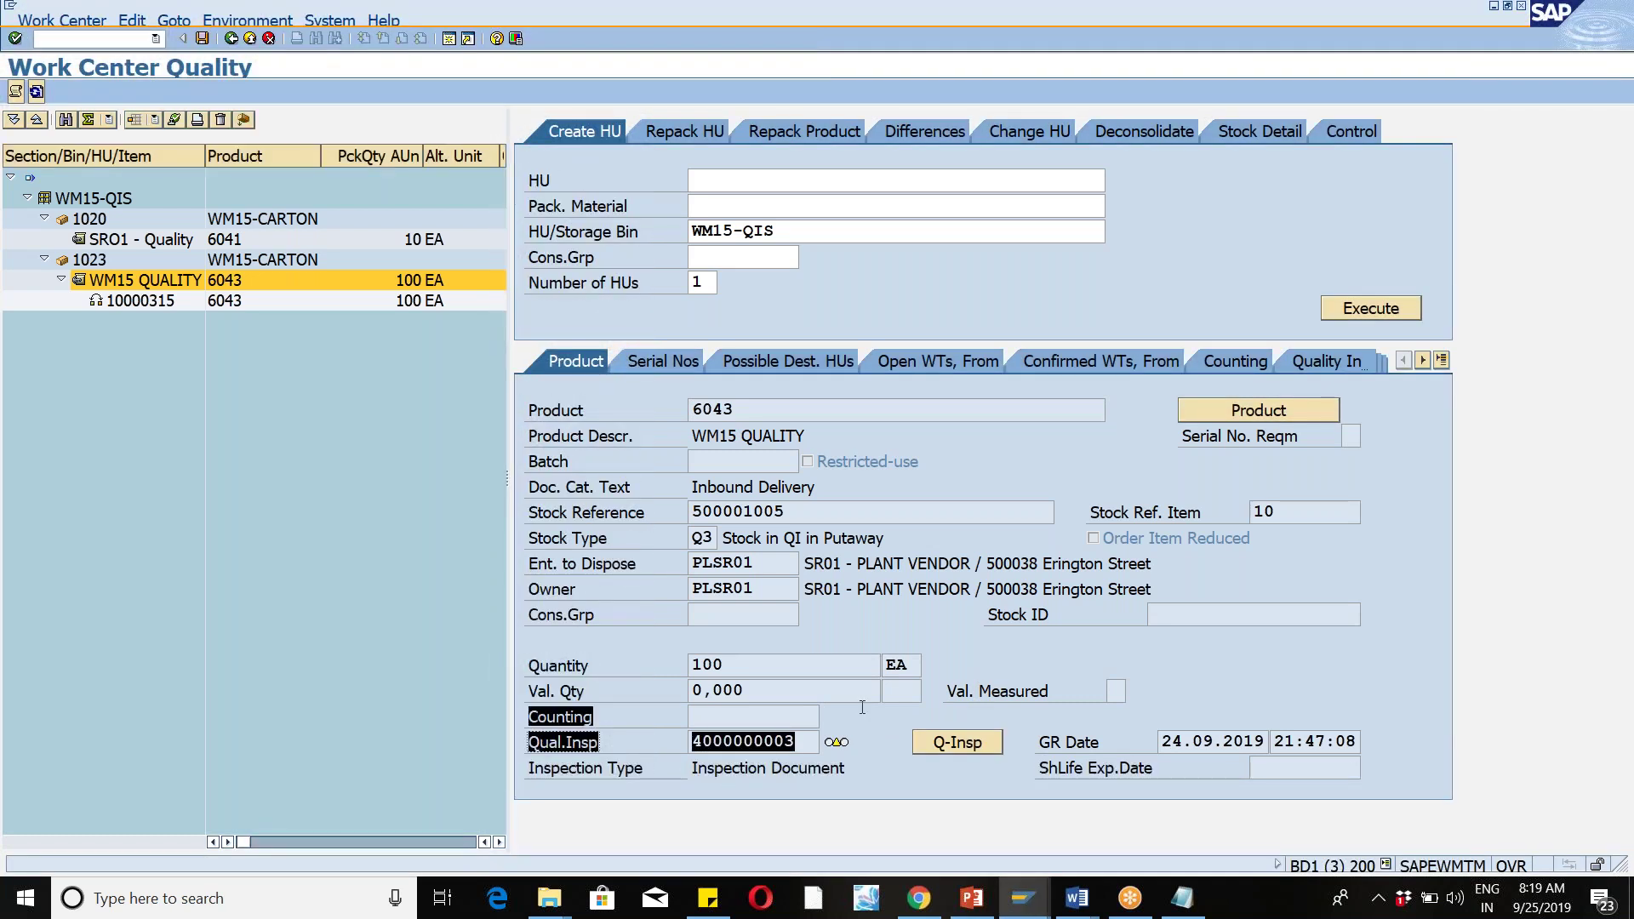
pyautogui.hotkey('ctrl', 'c')
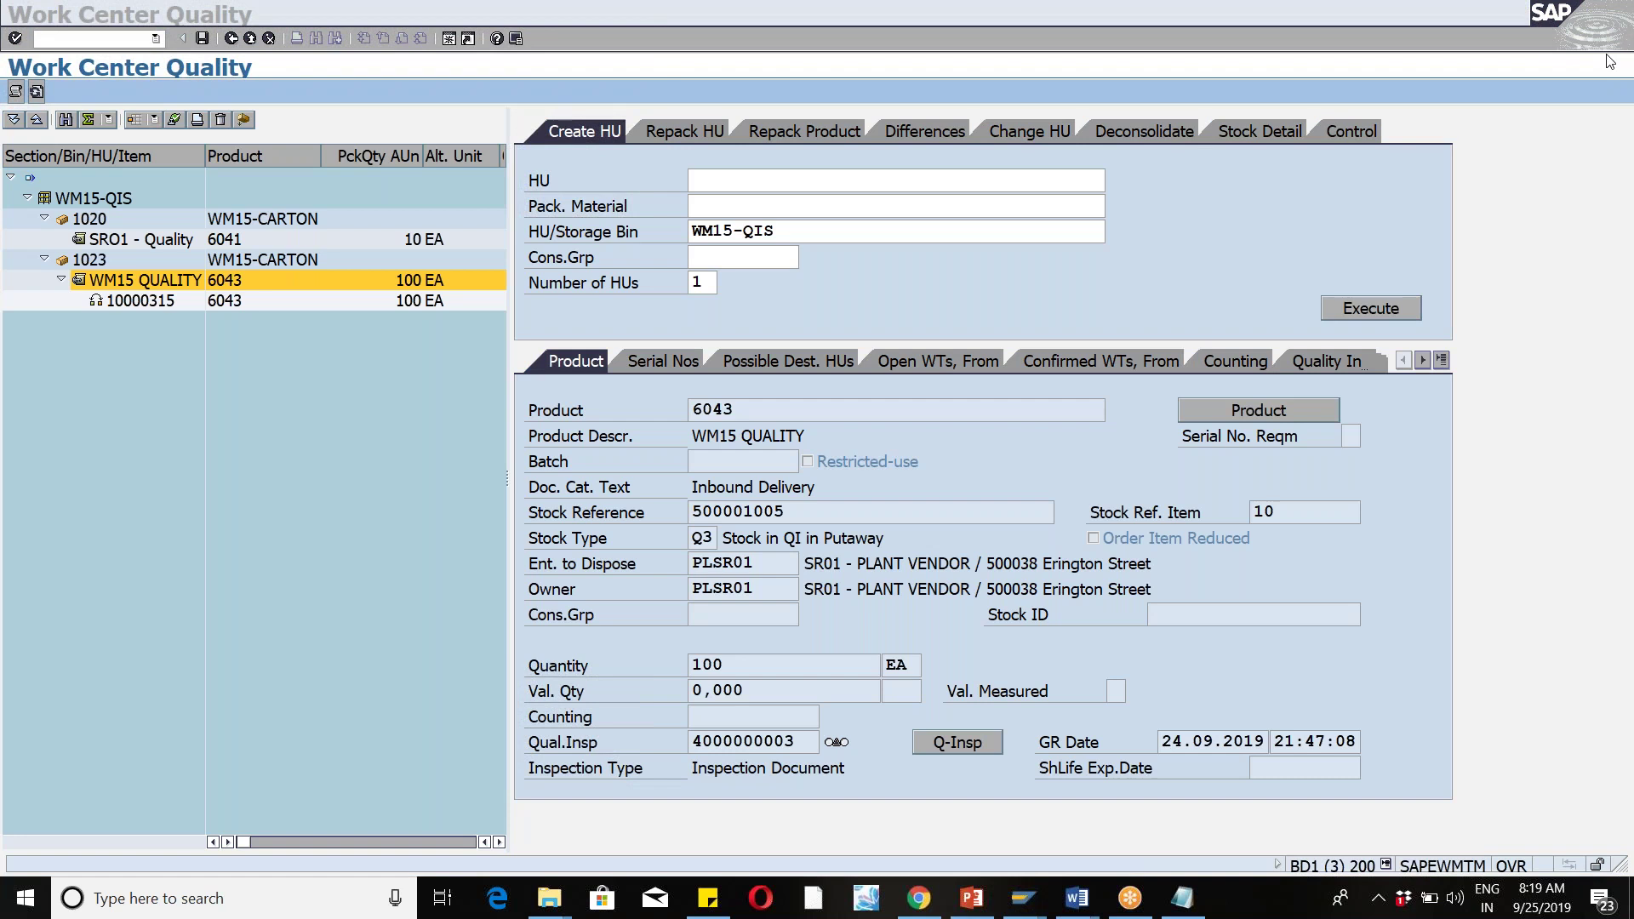
# Step: Try to enter decision S_A (Accept) for the product 6043 item in its quality inspection details
pyautogui.click(1323, 361)
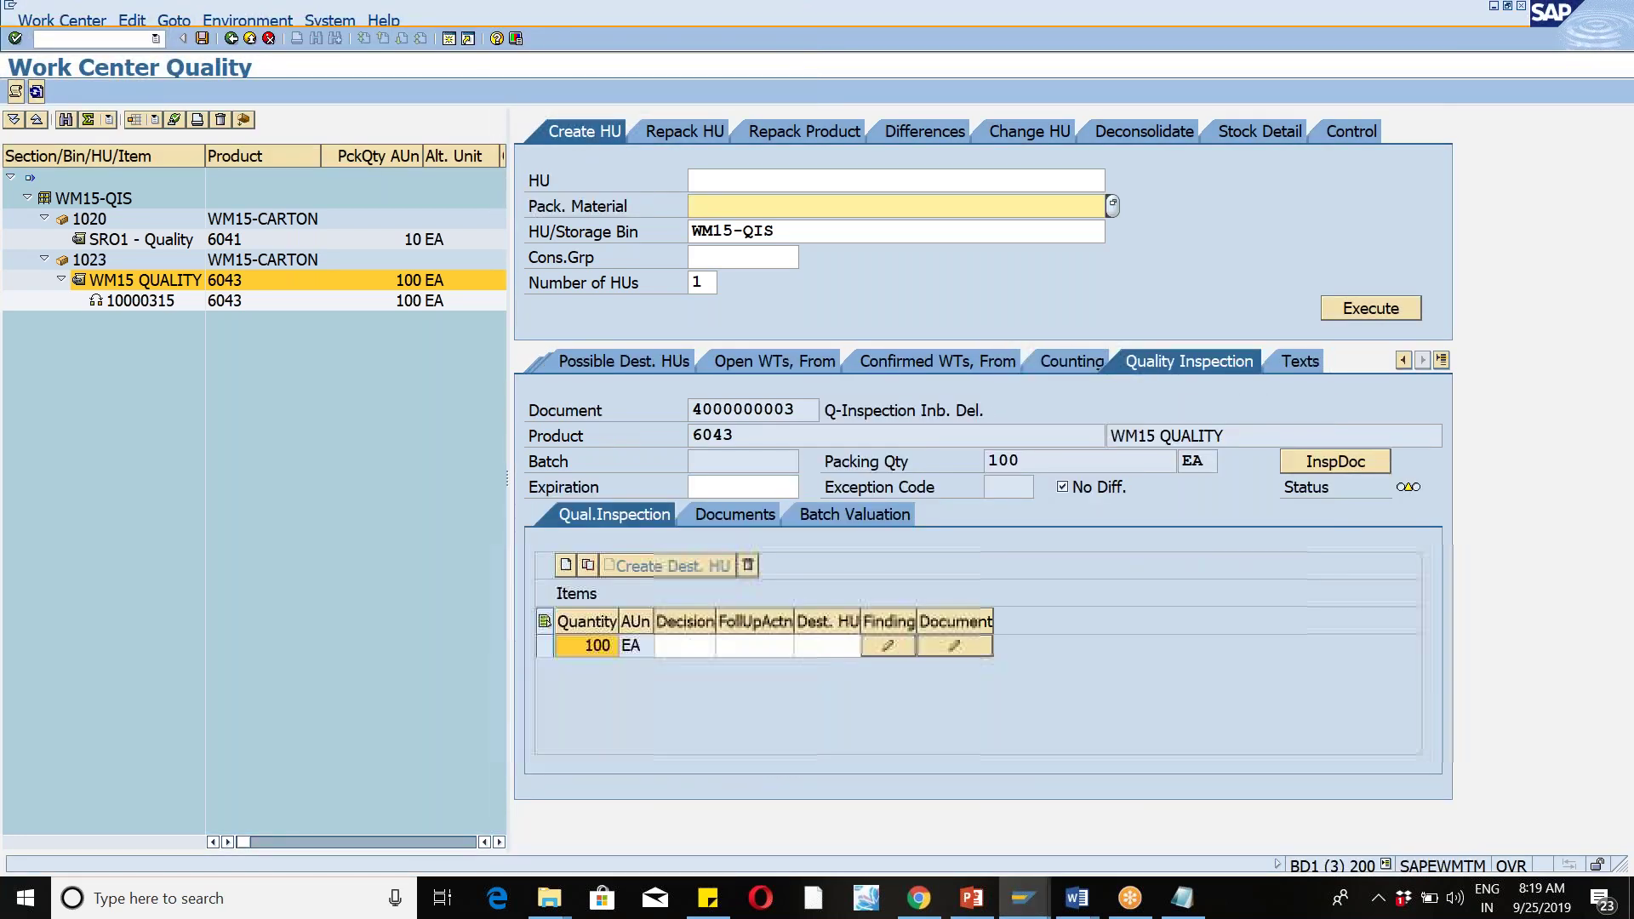
pyautogui.click(677, 647)
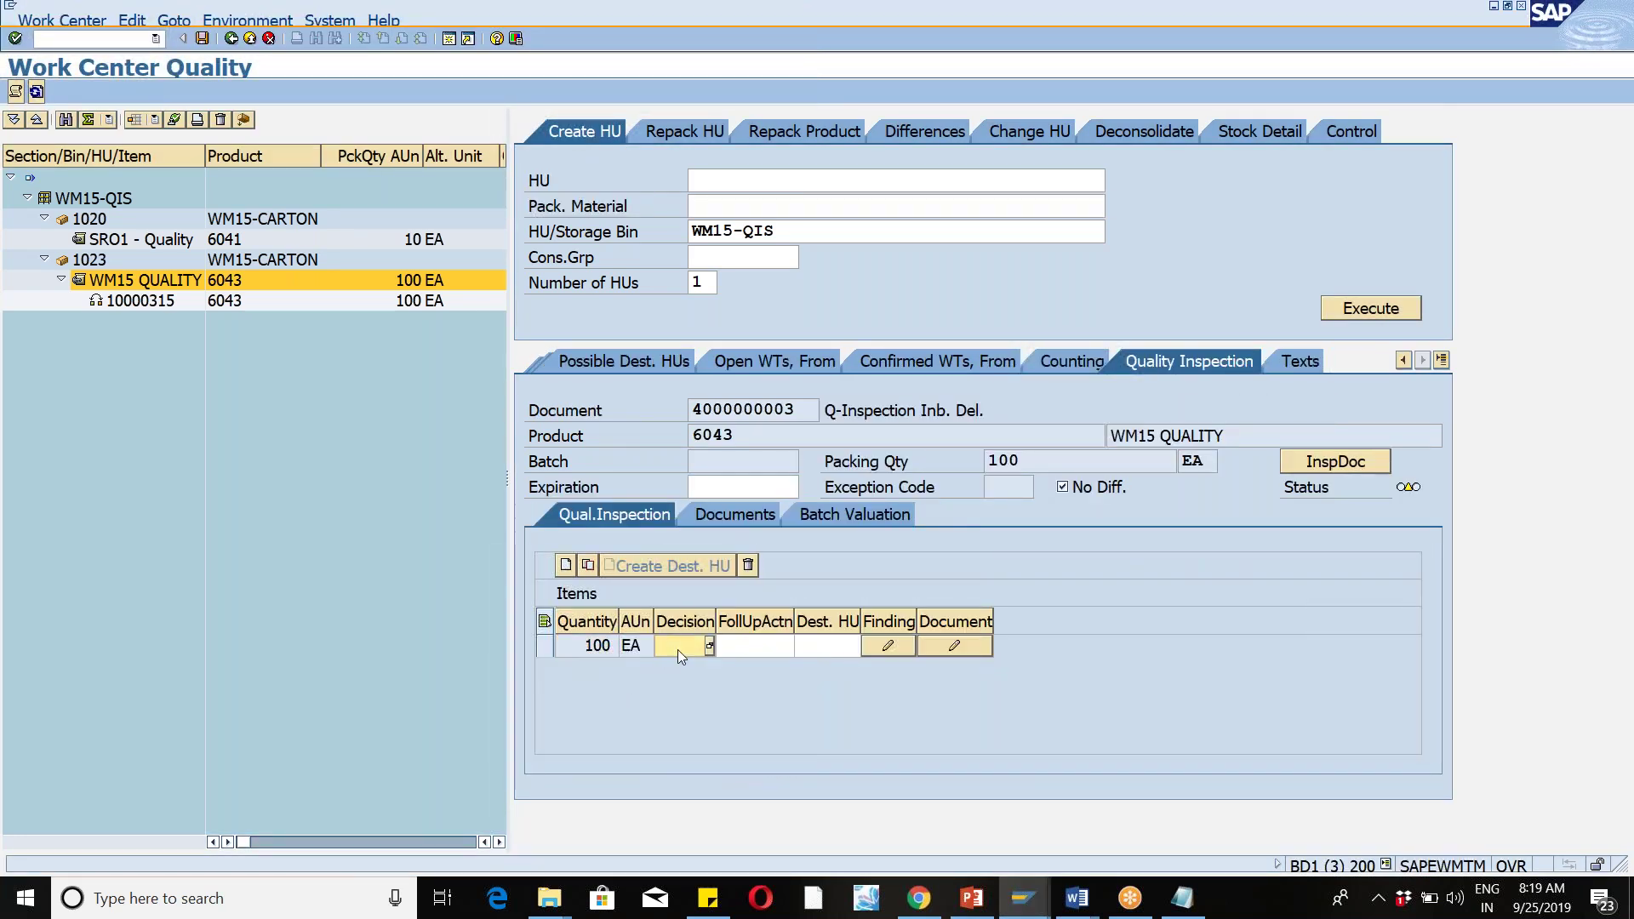
pyautogui.click(747, 646)
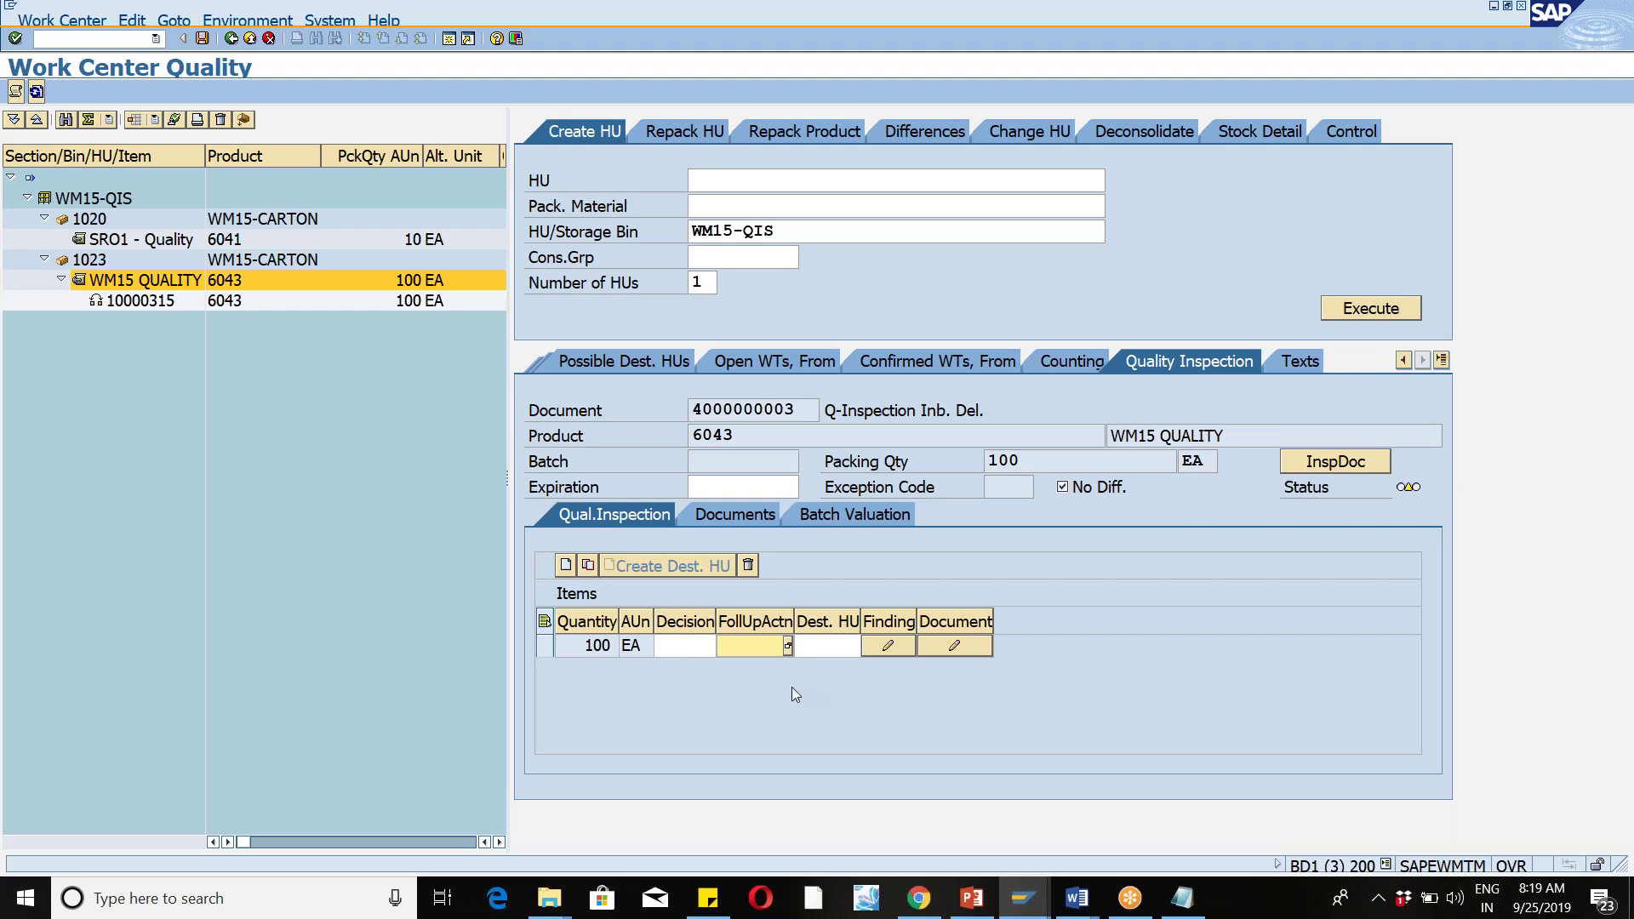
pyautogui.click(693, 645)
pyautogui.click(711, 647)
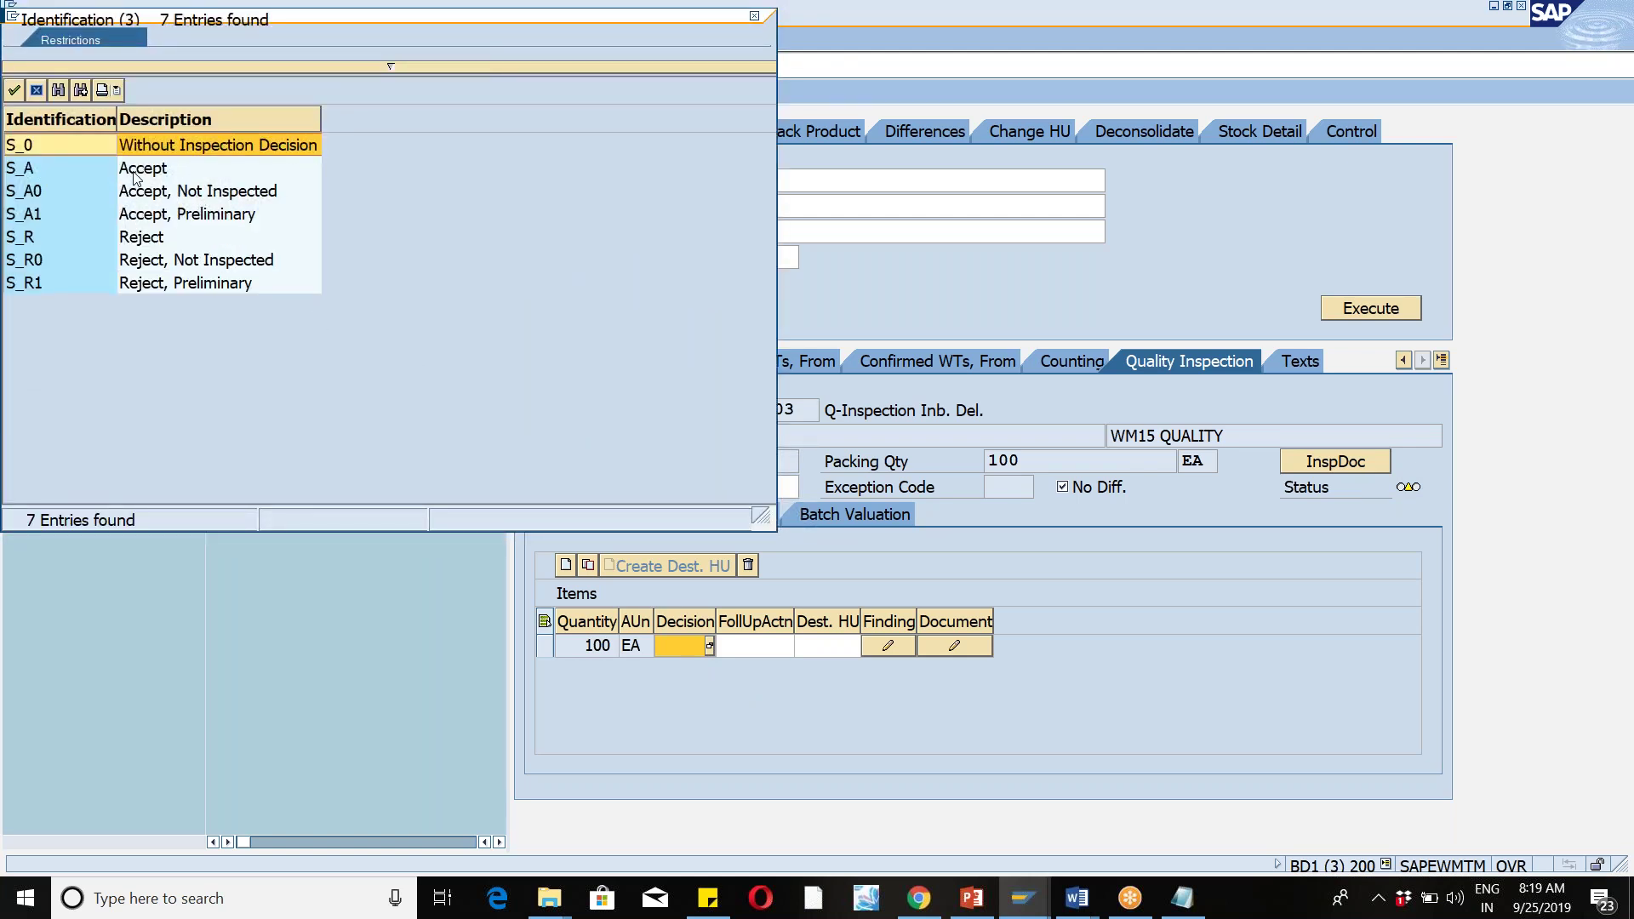
pyautogui.doubleClick(134, 173)
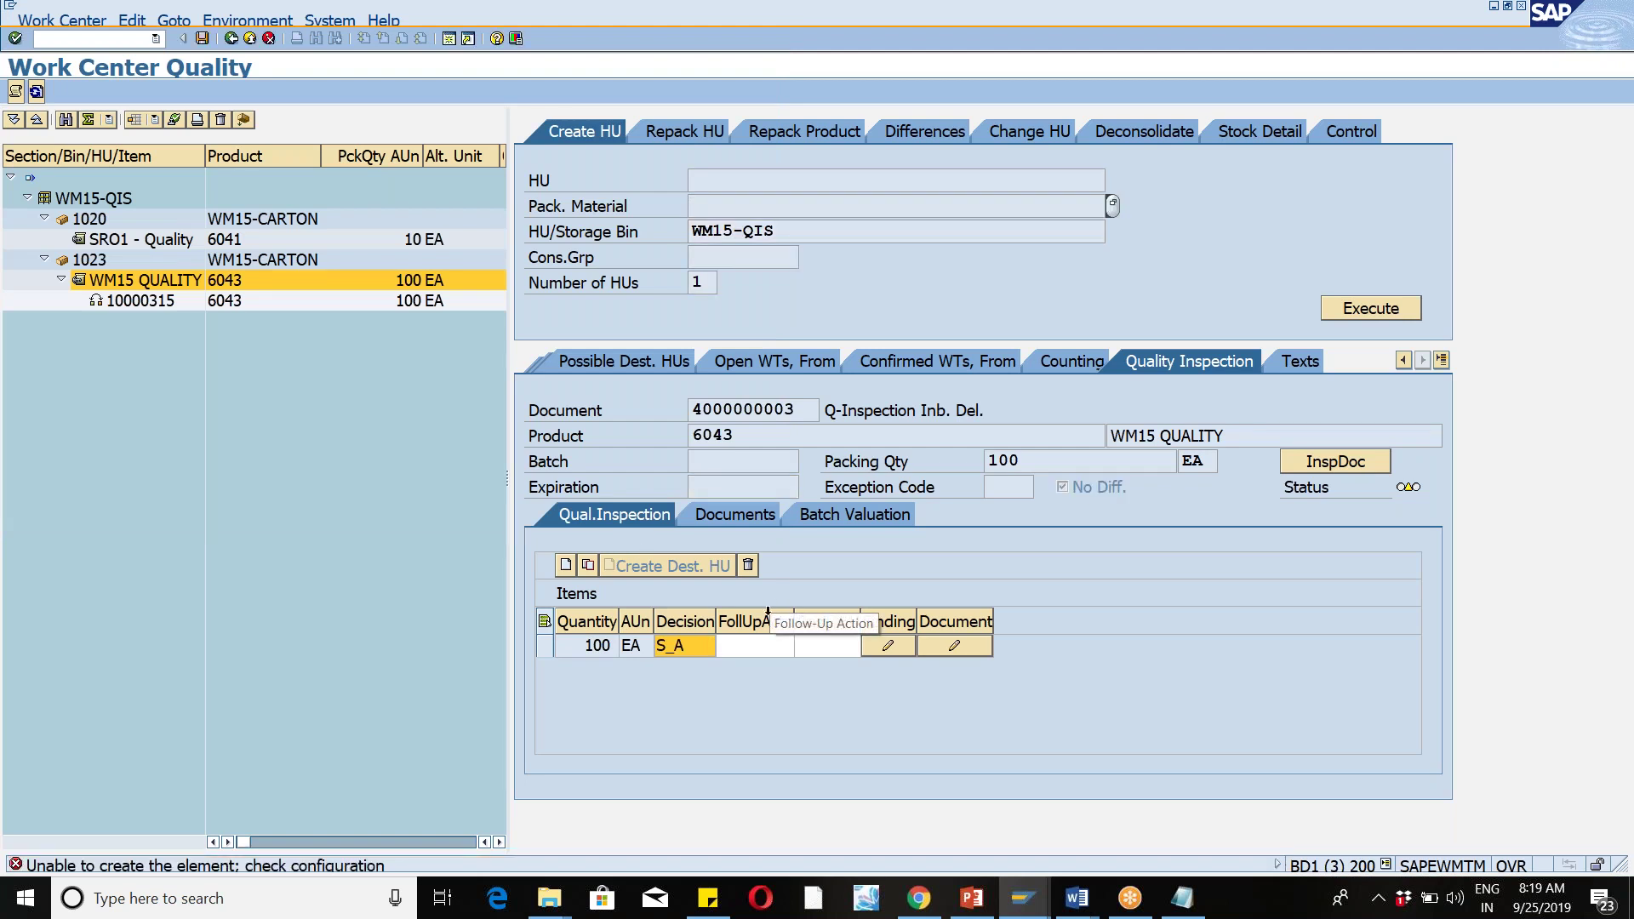
# Step: Clear the decision code from the inspection item and leave the quality work center
pyautogui.click(689, 654)
pyautogui.press('BackSpace')
pyautogui.press('BackSpace')
pyautogui.press('BackSpace')
pyautogui.click(749, 654)
pyautogui.press('F3')
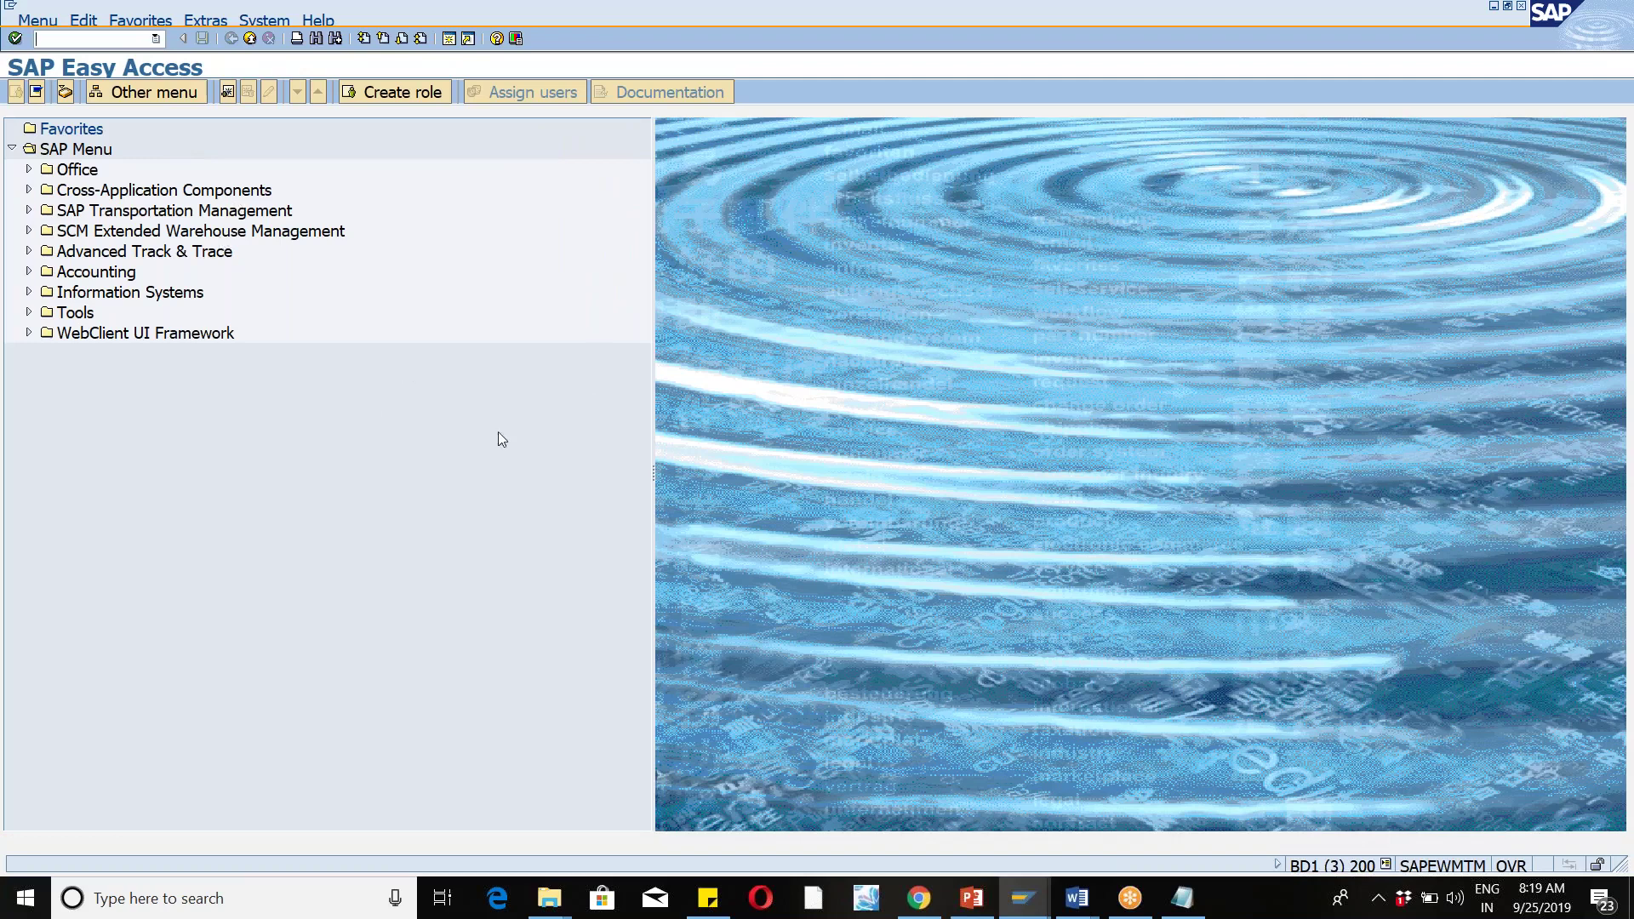
# Step: Open transaction /N/SCWM/PRDI and list all inbound deliveries in warehouse WM15 without search restrictions
pyautogui.click(156, 38)
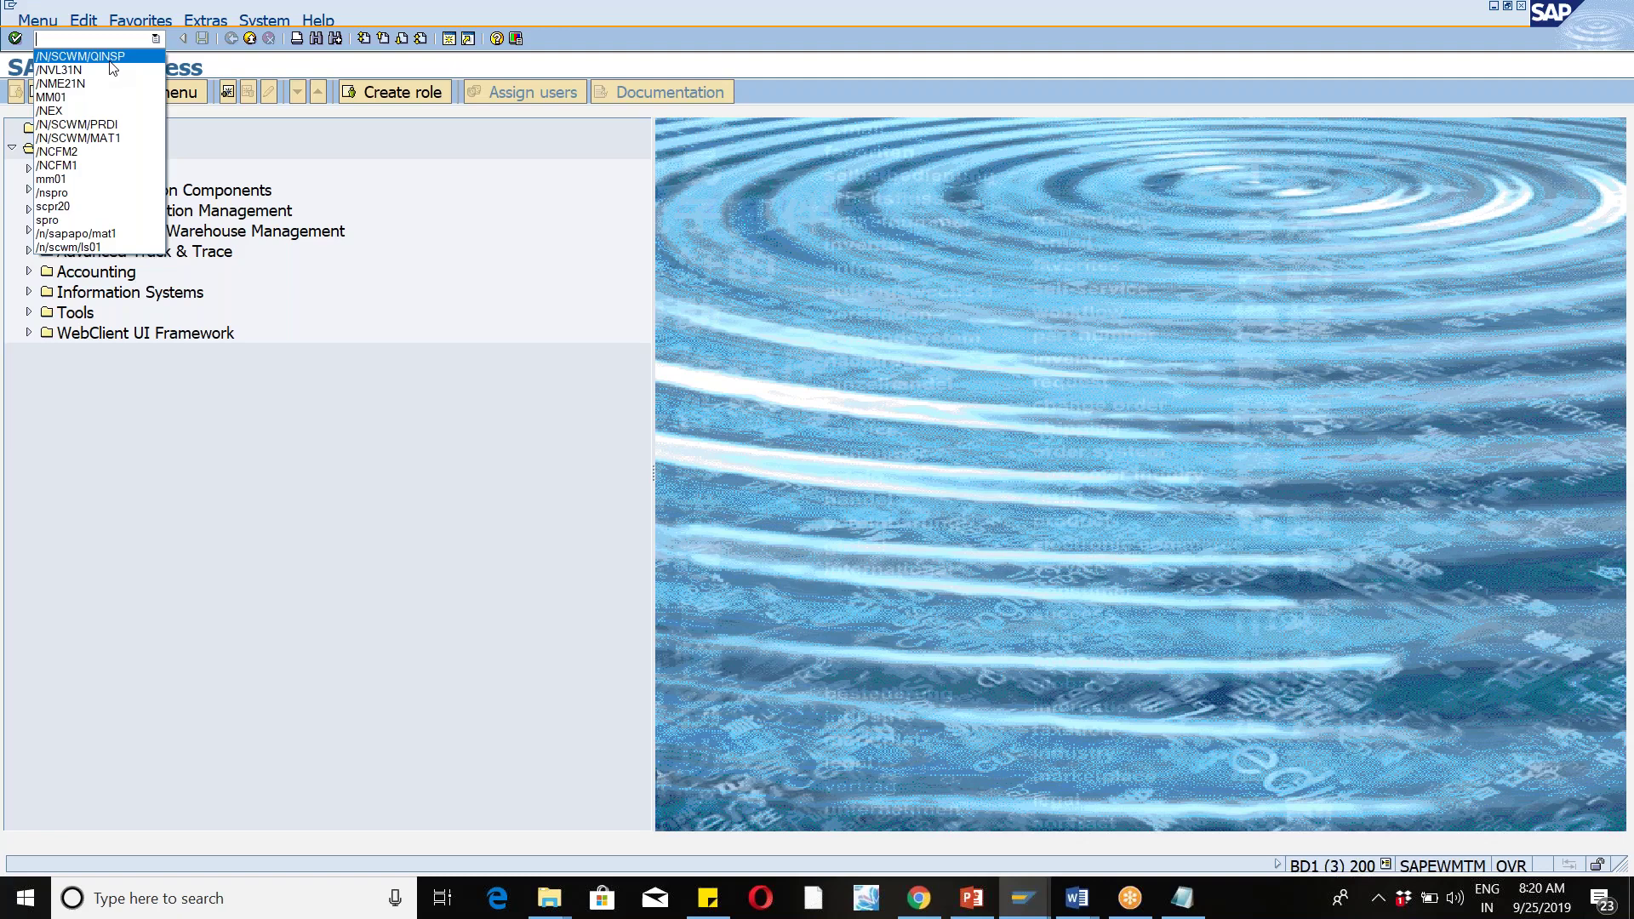
pyautogui.press('Down')
pyautogui.press('Down')
pyautogui.press('Down')
pyautogui.press('Down')
pyautogui.press('Down')
pyautogui.press('Return')
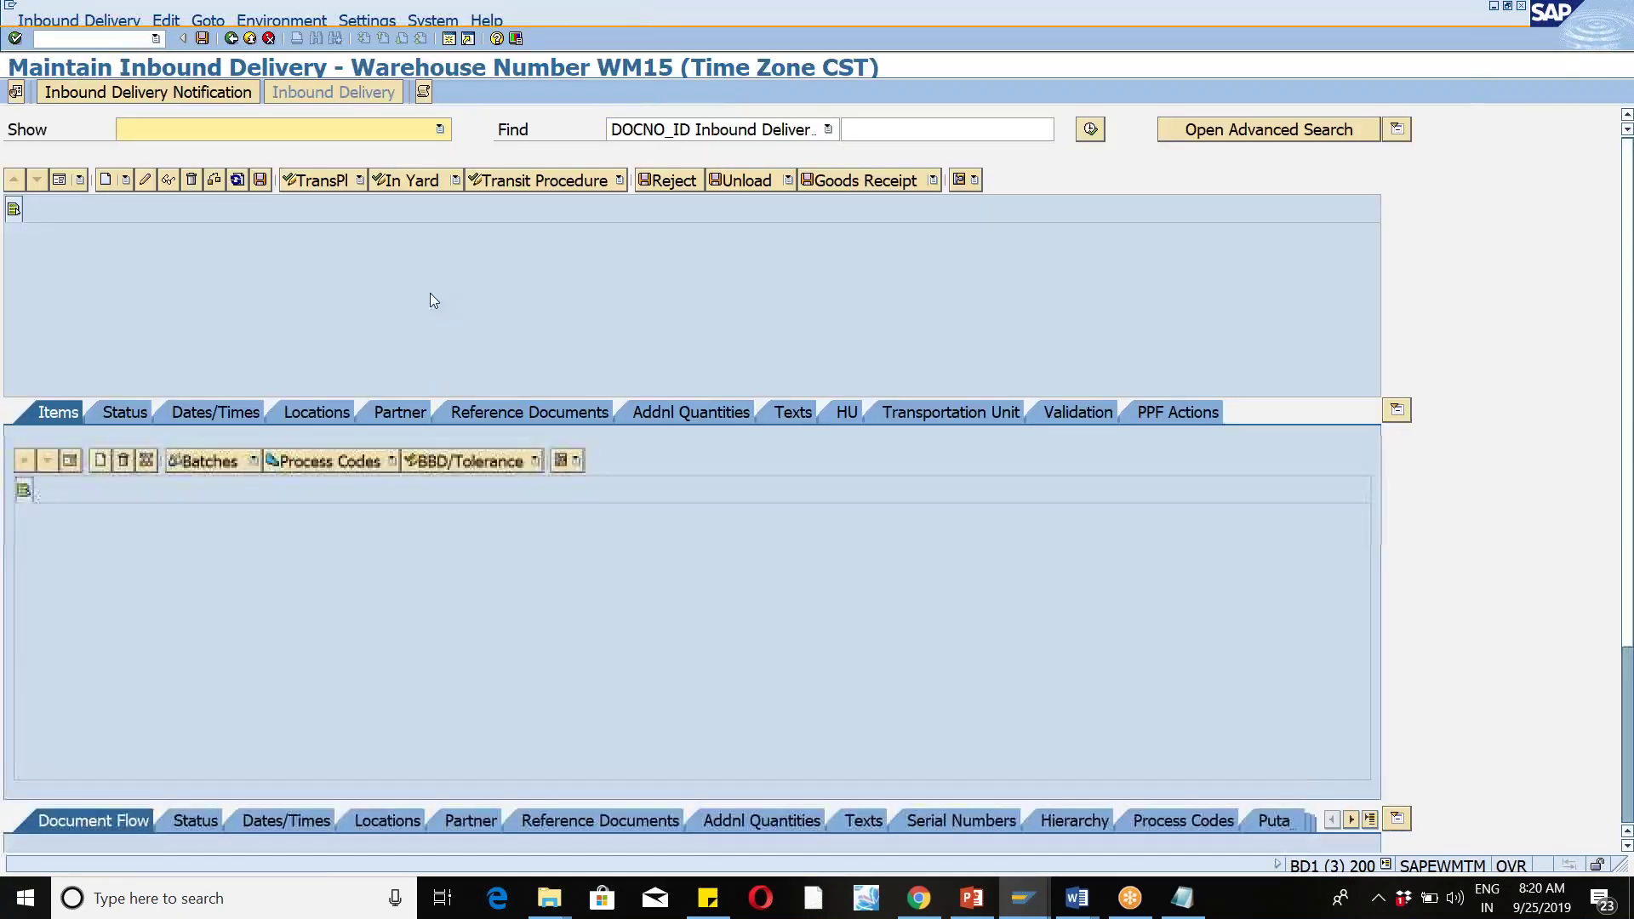
pyautogui.click(1090, 130)
pyautogui.press('Return')
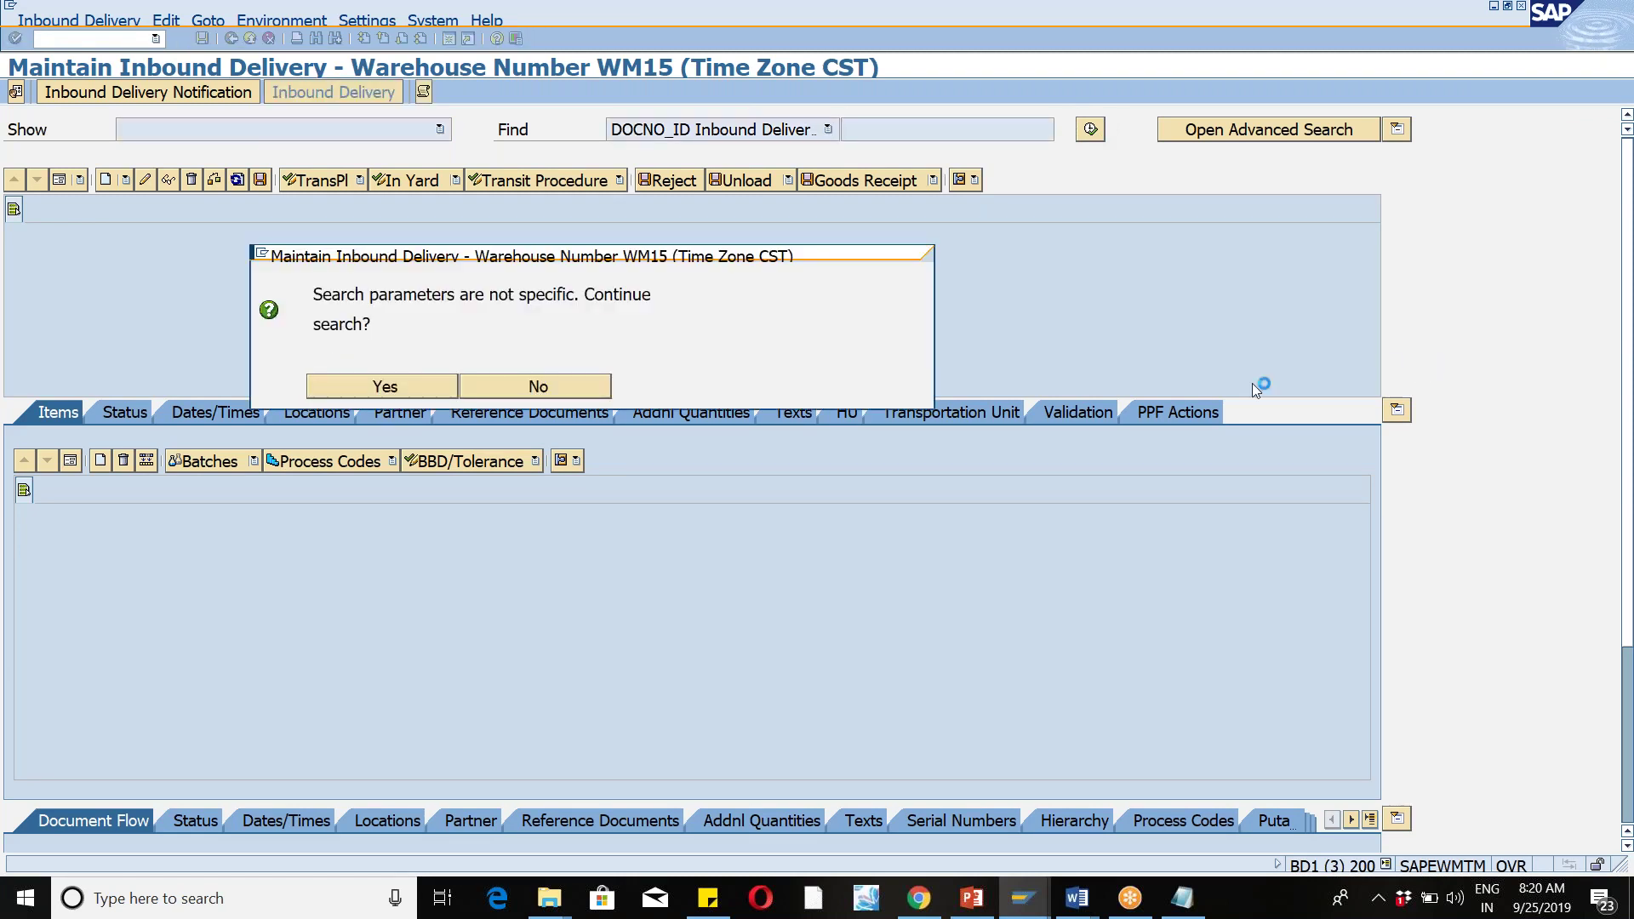
pyautogui.press('Return')
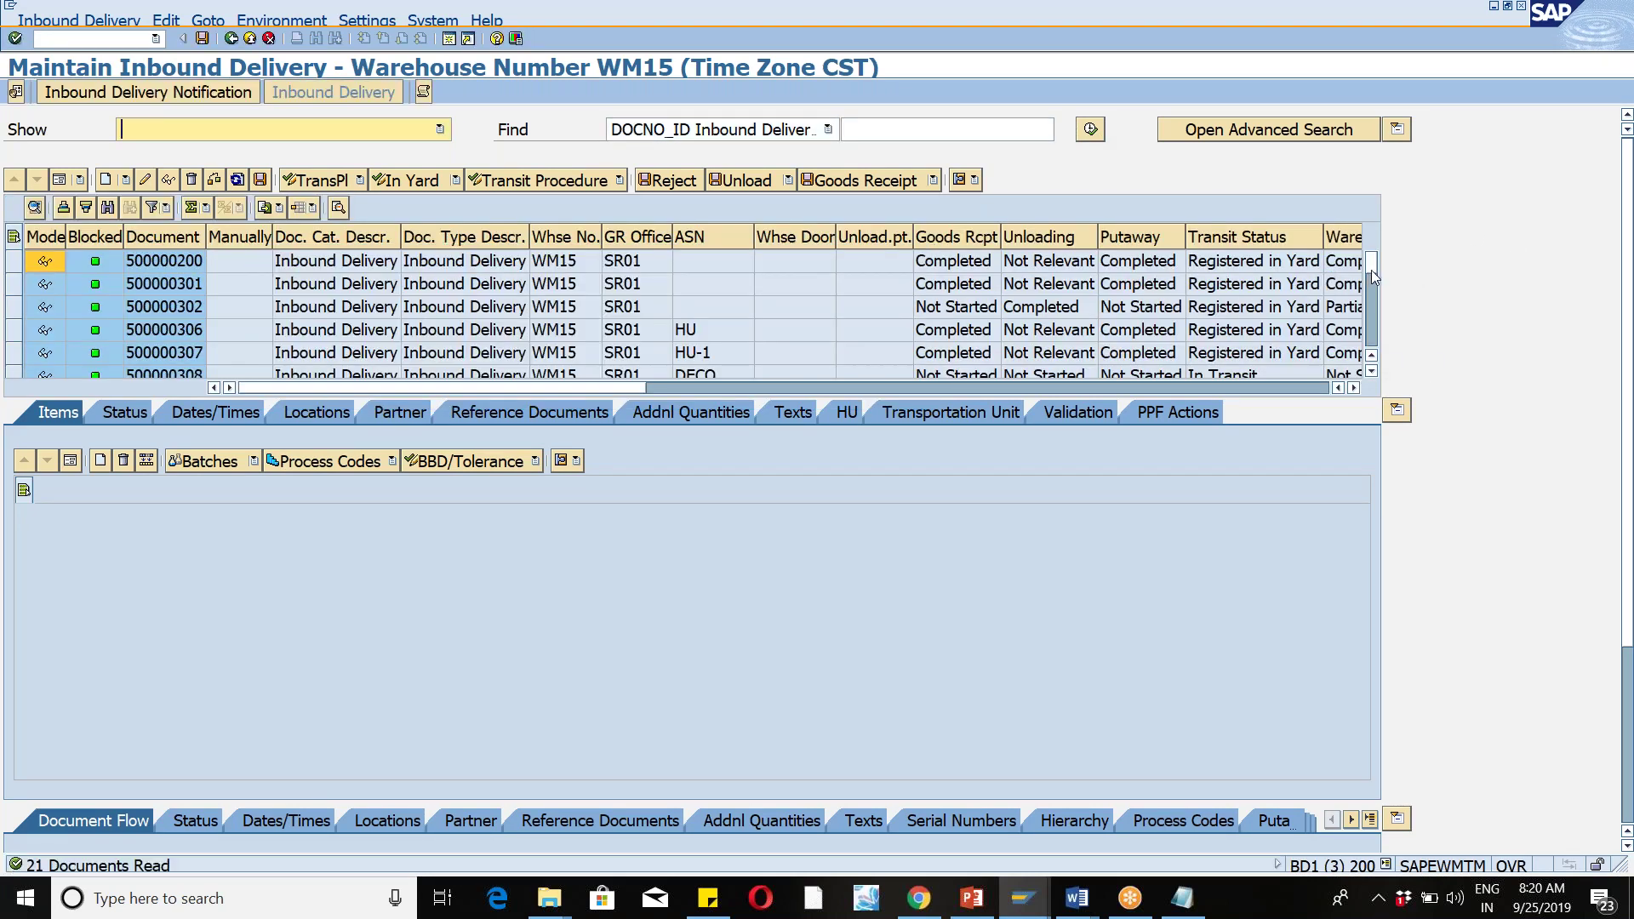
# Step: Display the inbound delivery with ASN Q4 and open its Quality Inspection Planned document from the document flow
pyautogui.moveTo(1370, 269); pyautogui.dragTo(1372, 332)
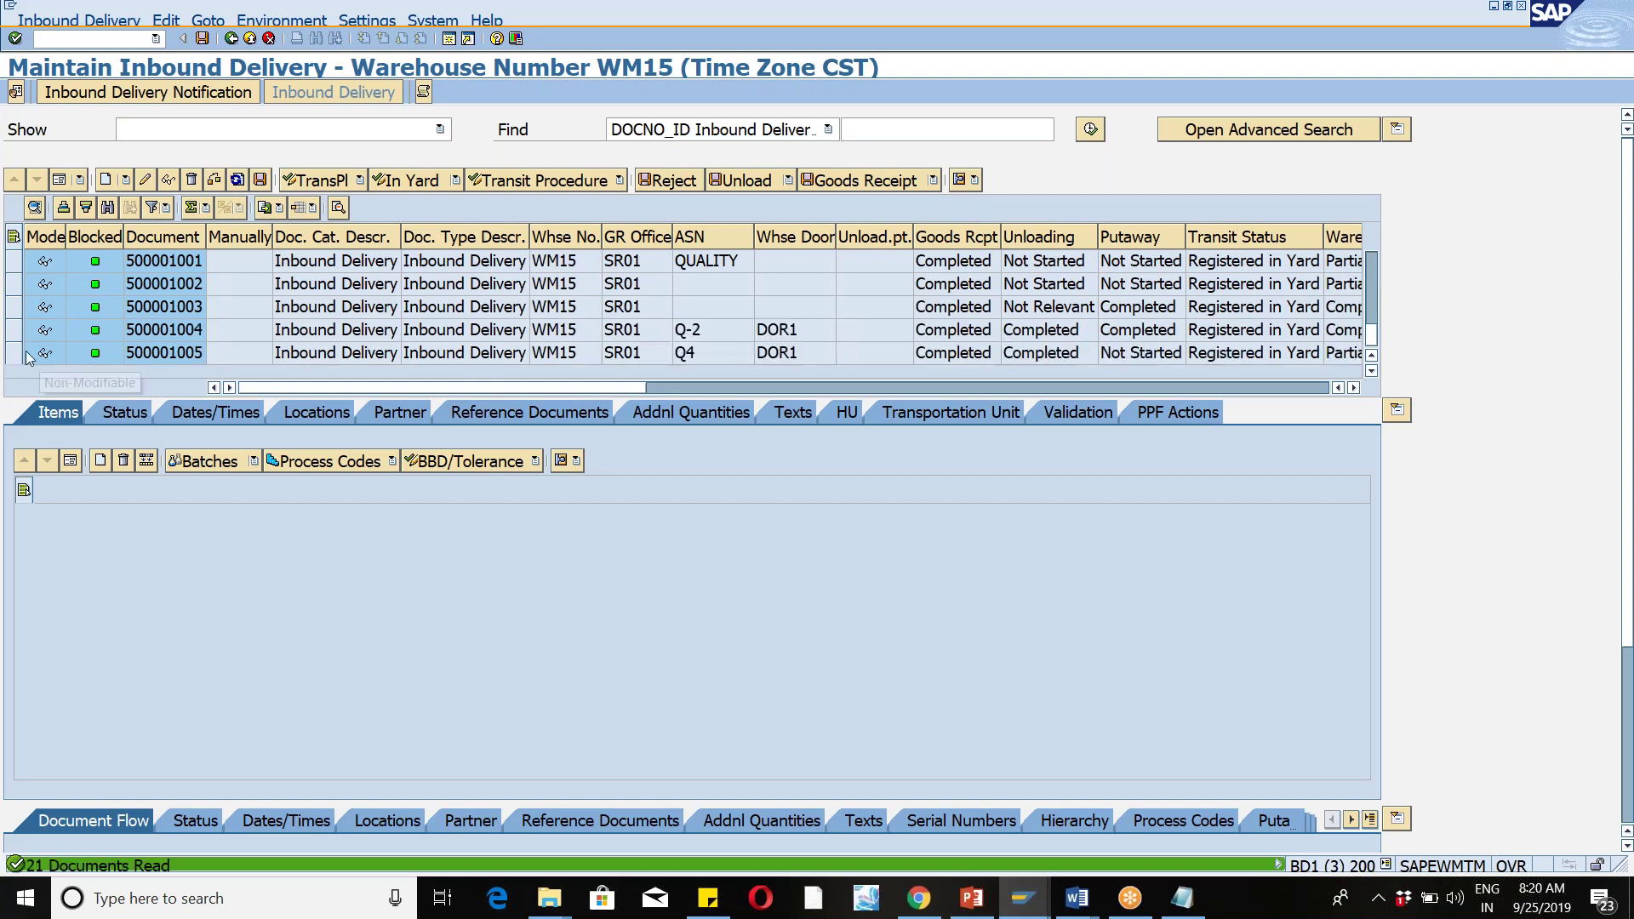
pyautogui.click(85, 354)
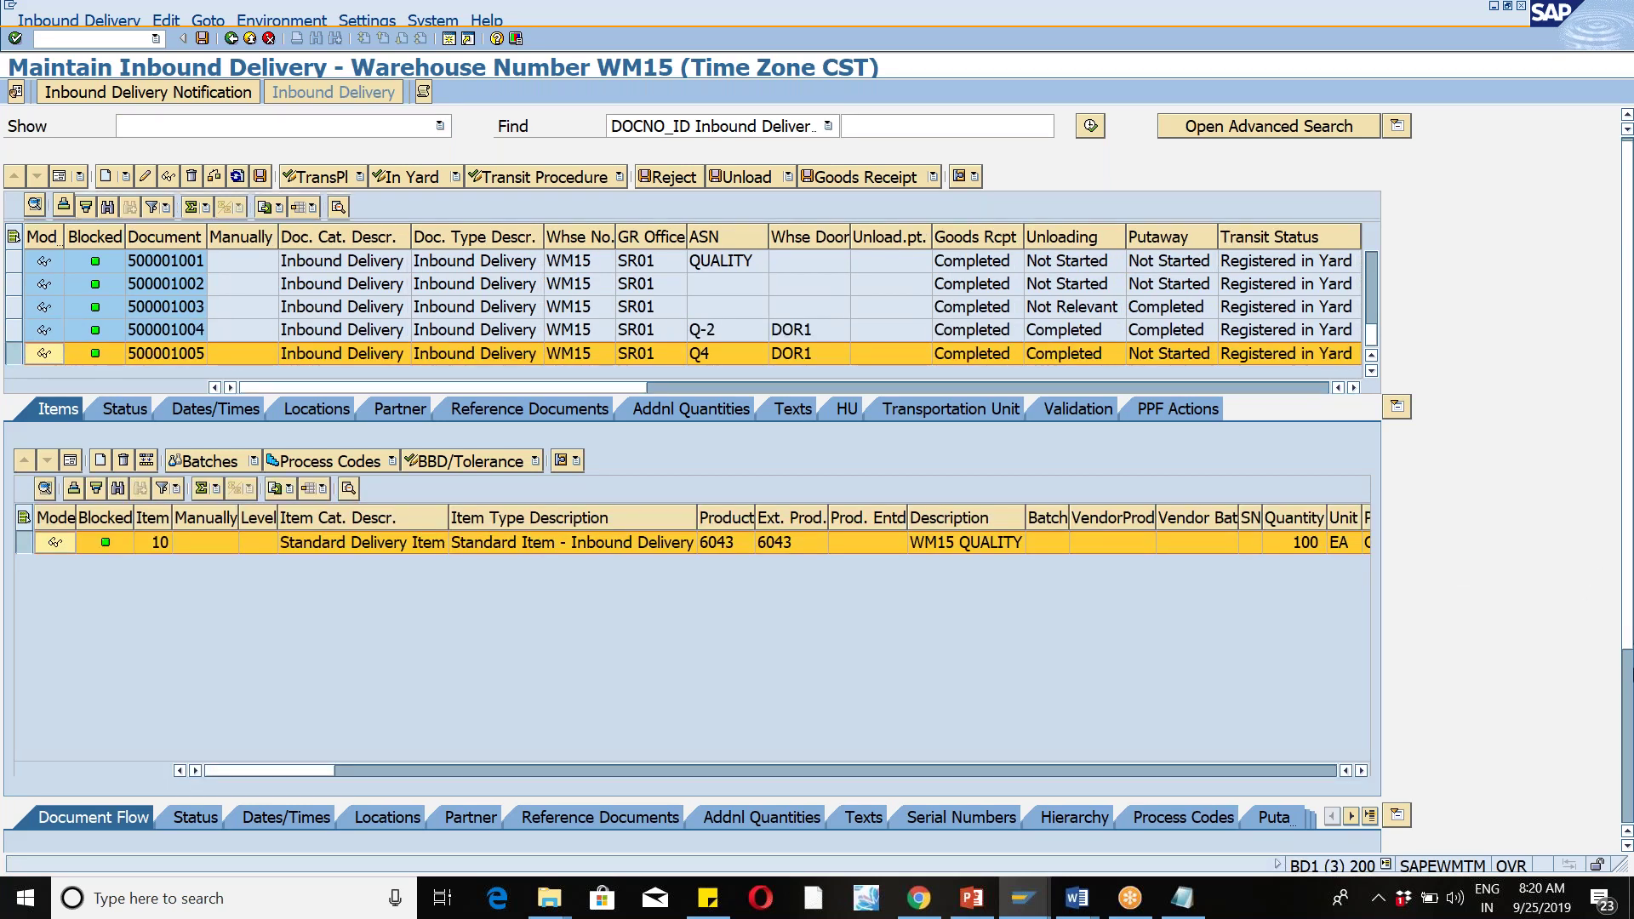
pyautogui.scroll(-3, 691, 476)
pyautogui.click(26, 719)
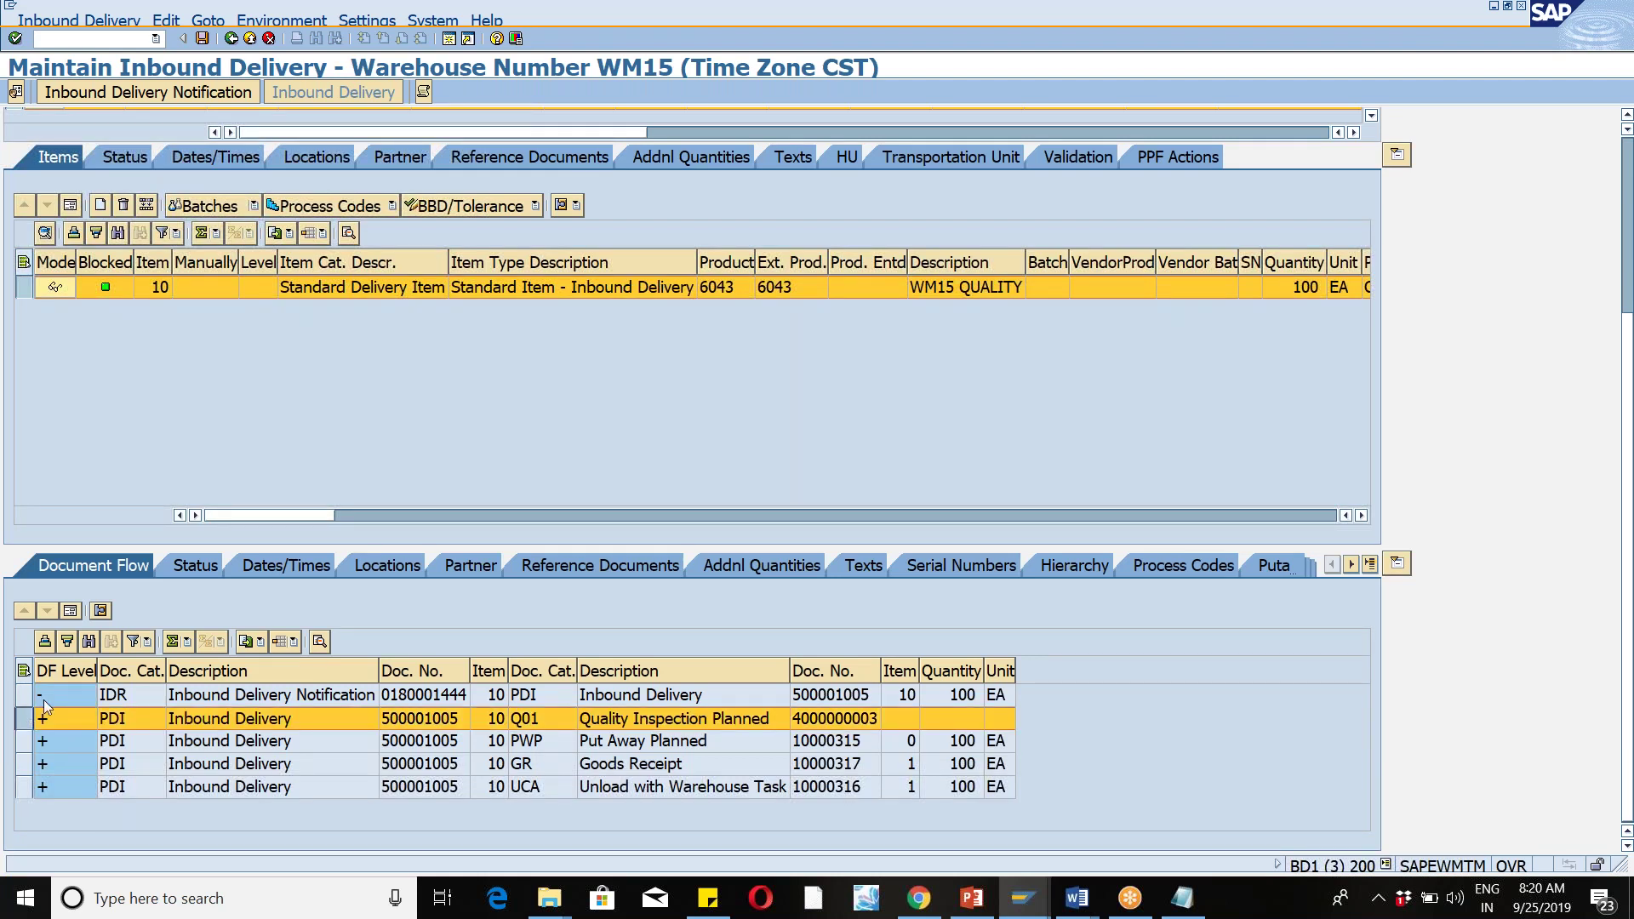
pyautogui.click(100, 613)
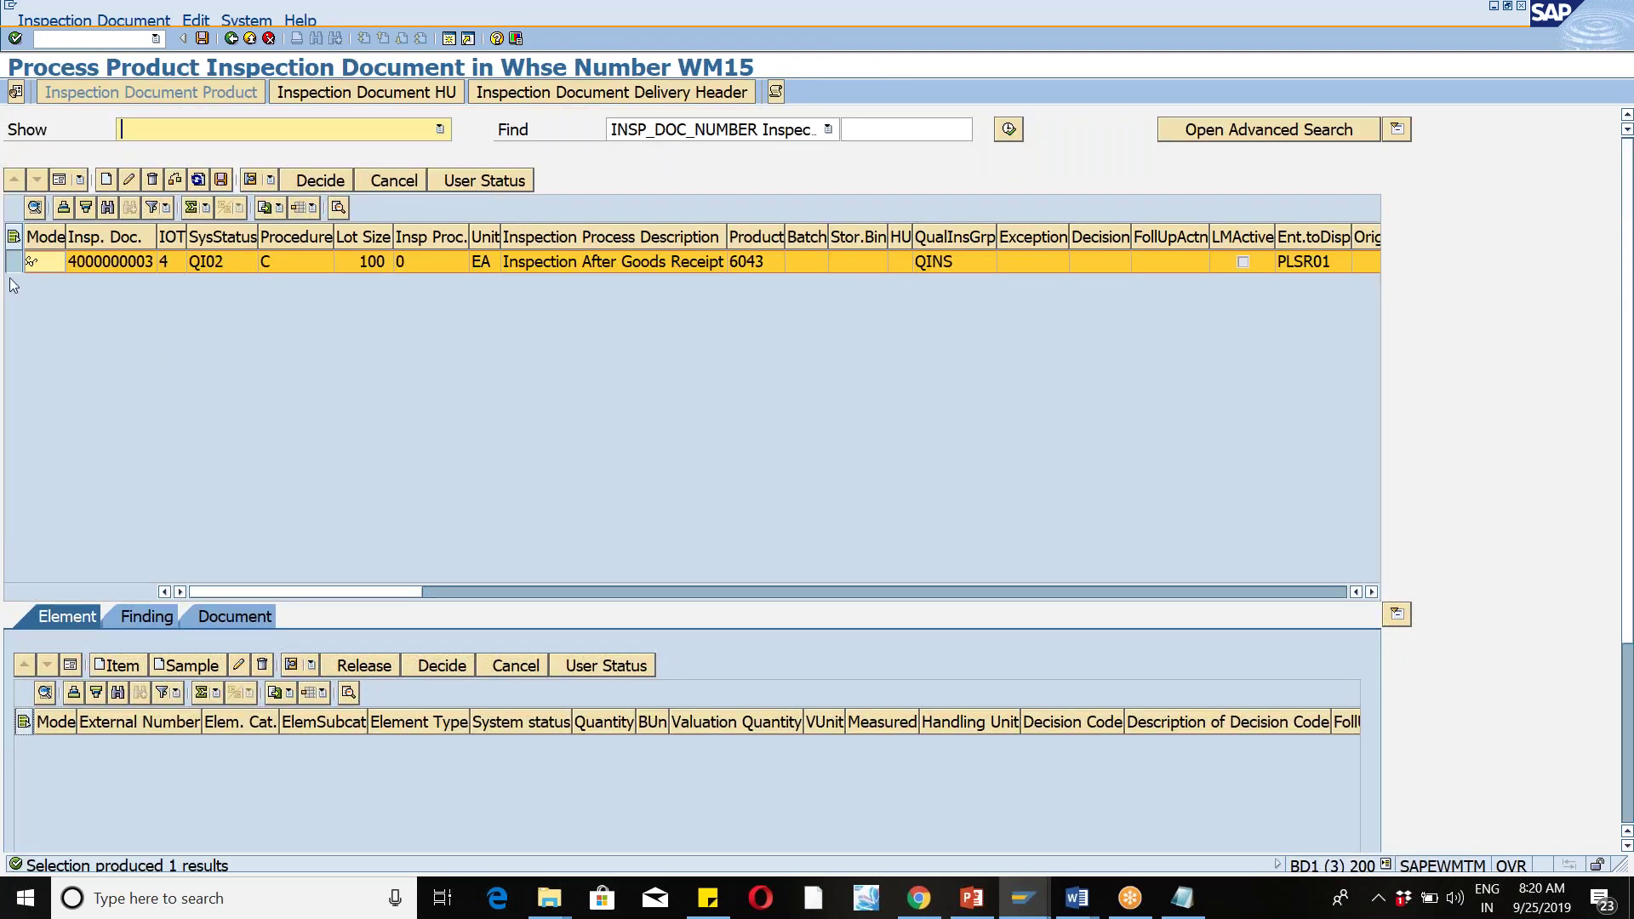
# Step: Open the product 6043 inspection document for editing in form view and set its follow-up action to A (PUTAWAY)
pyautogui.click(18, 263)
pyautogui.click(133, 180)
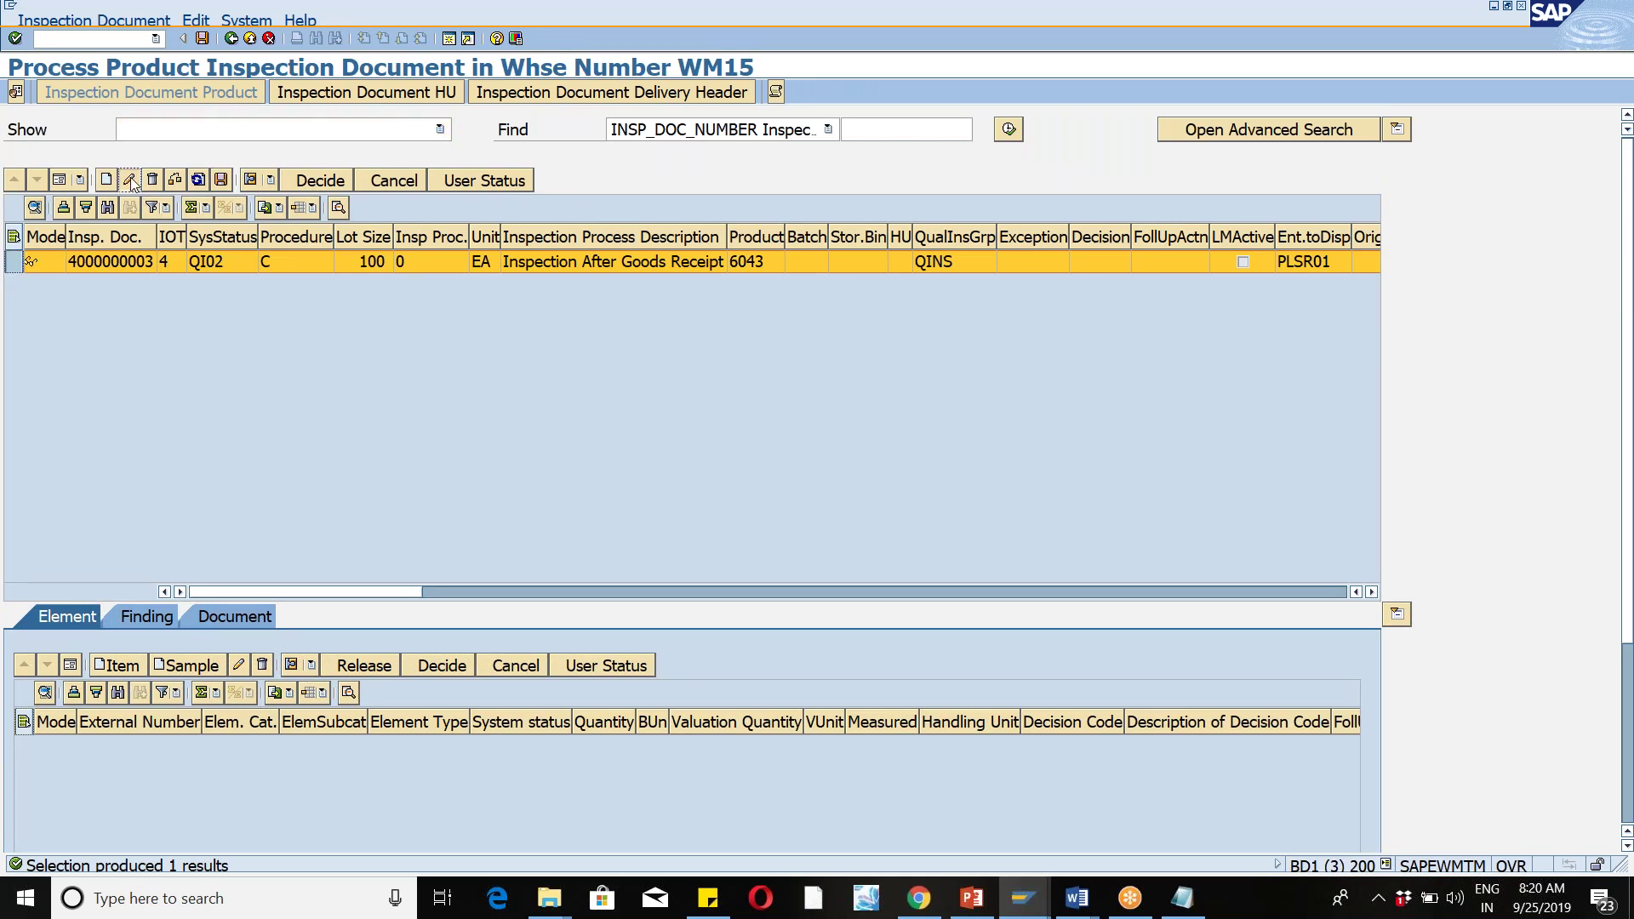
pyautogui.click(59, 179)
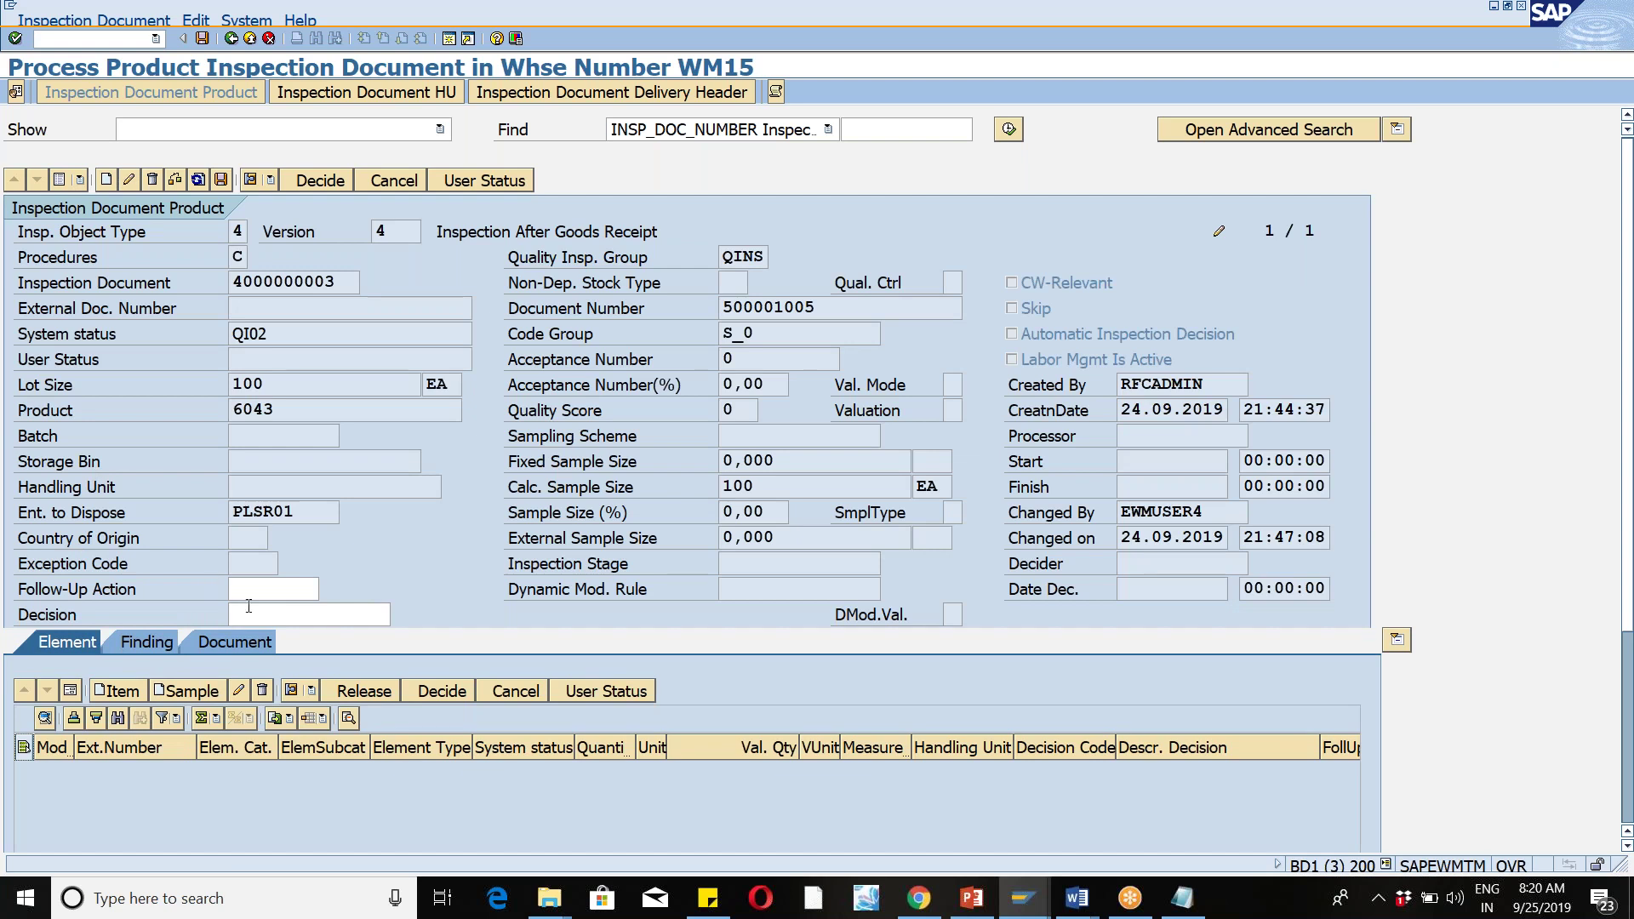
pyautogui.click(256, 594)
pyautogui.click(263, 617)
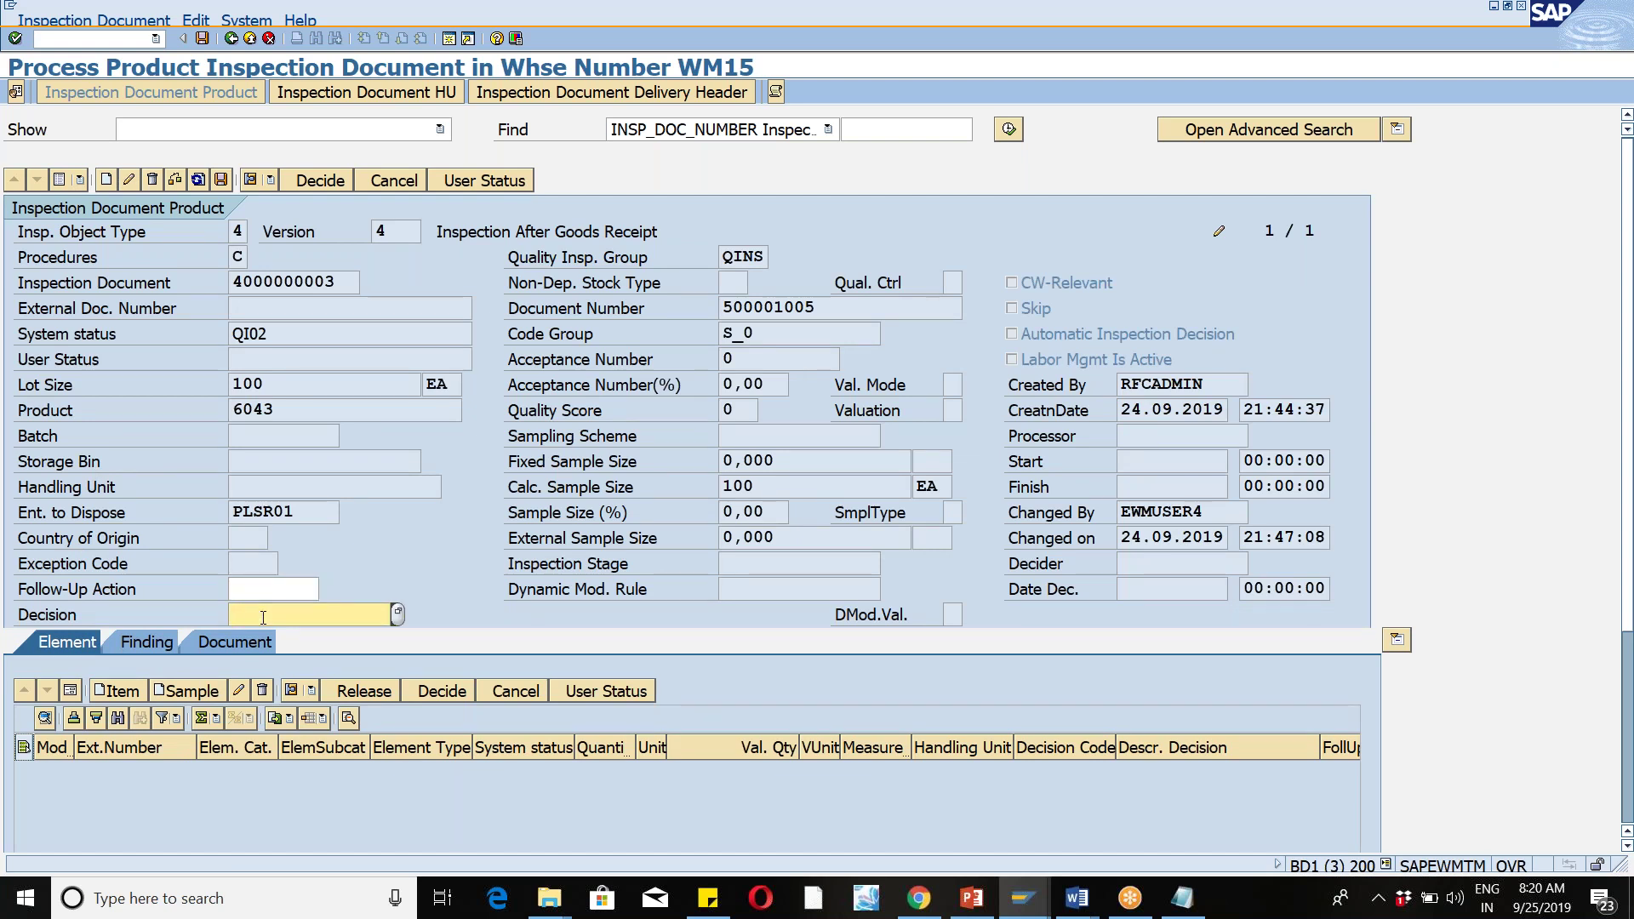
pyautogui.click(256, 591)
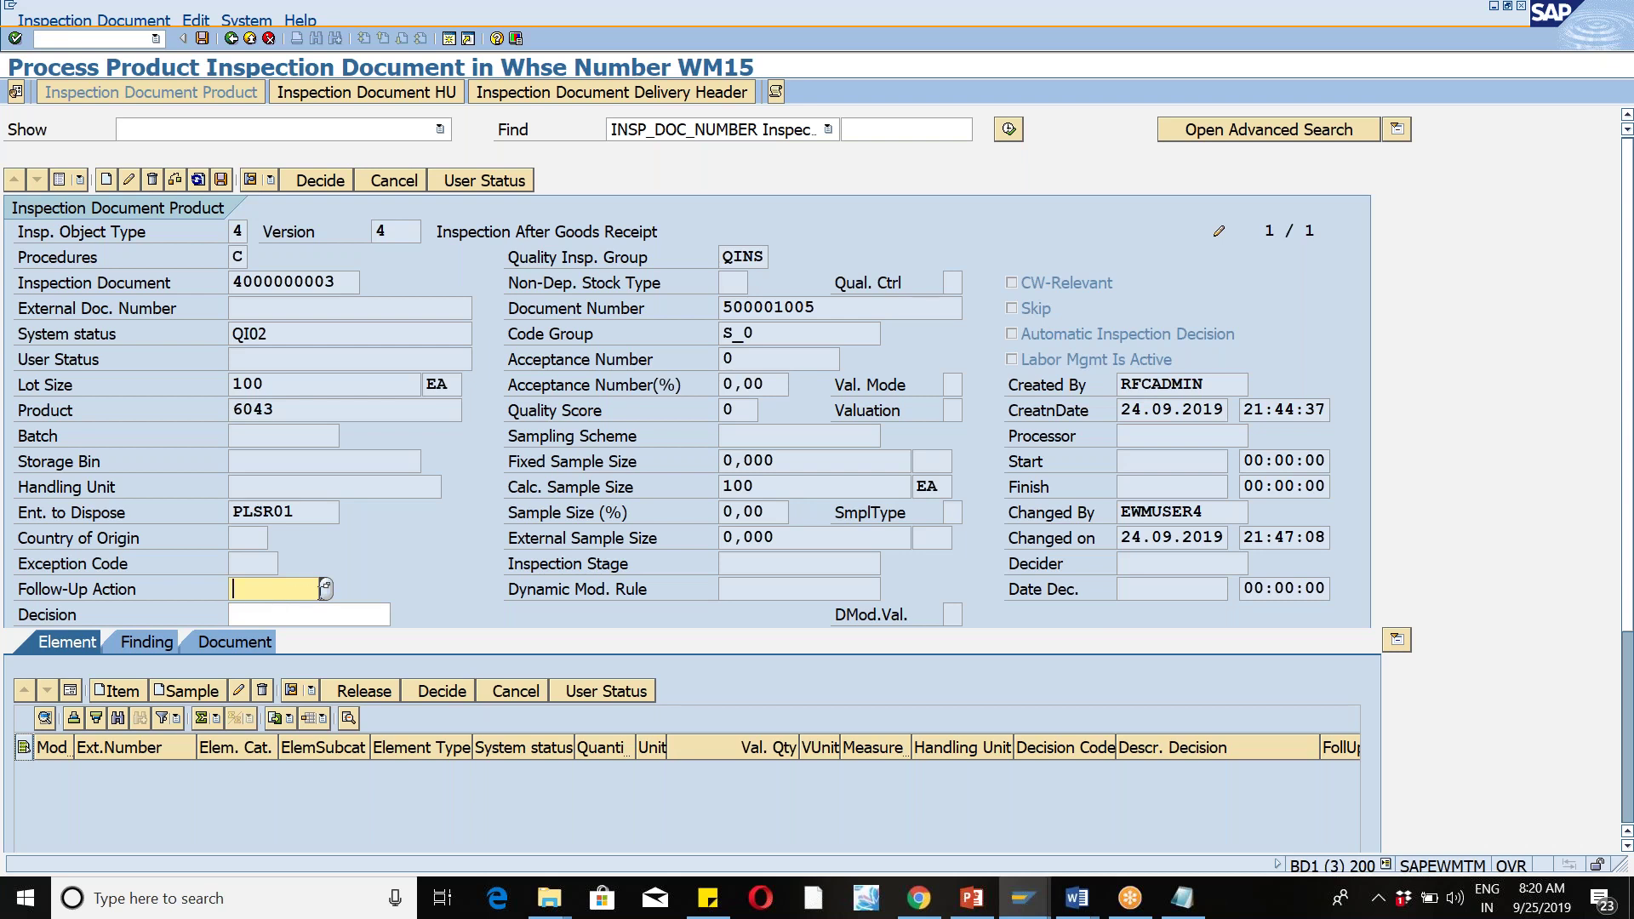
pyautogui.click(325, 588)
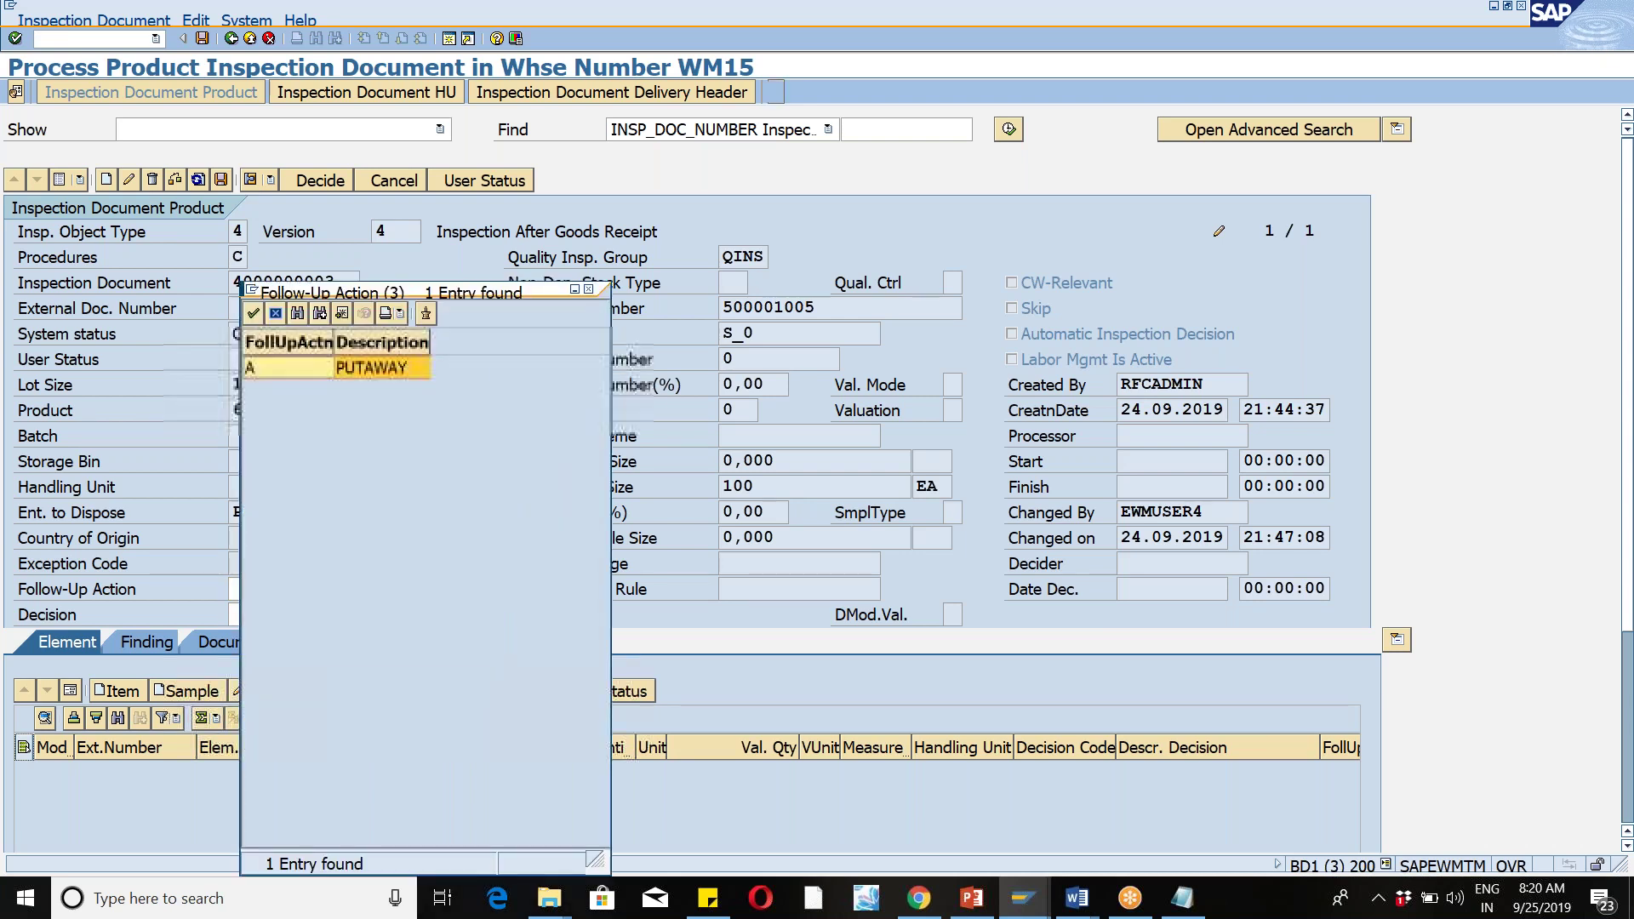
pyautogui.doubleClick(352, 368)
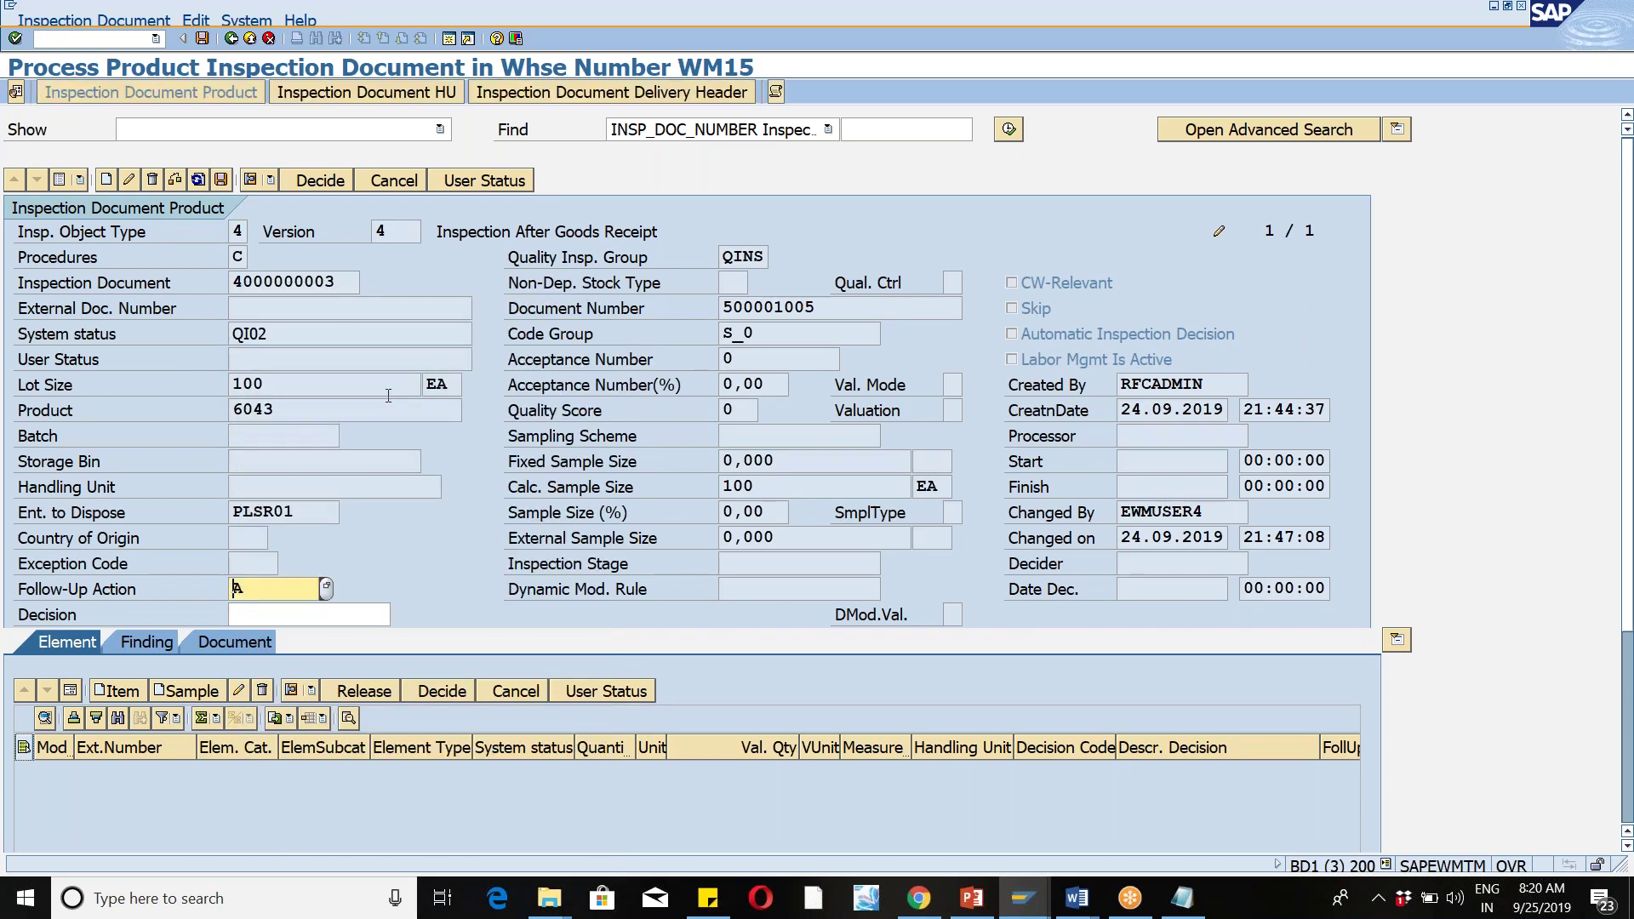
# Step: Set the inspection decision to S_A (Accept) and save the inspection document
pyautogui.click(253, 614)
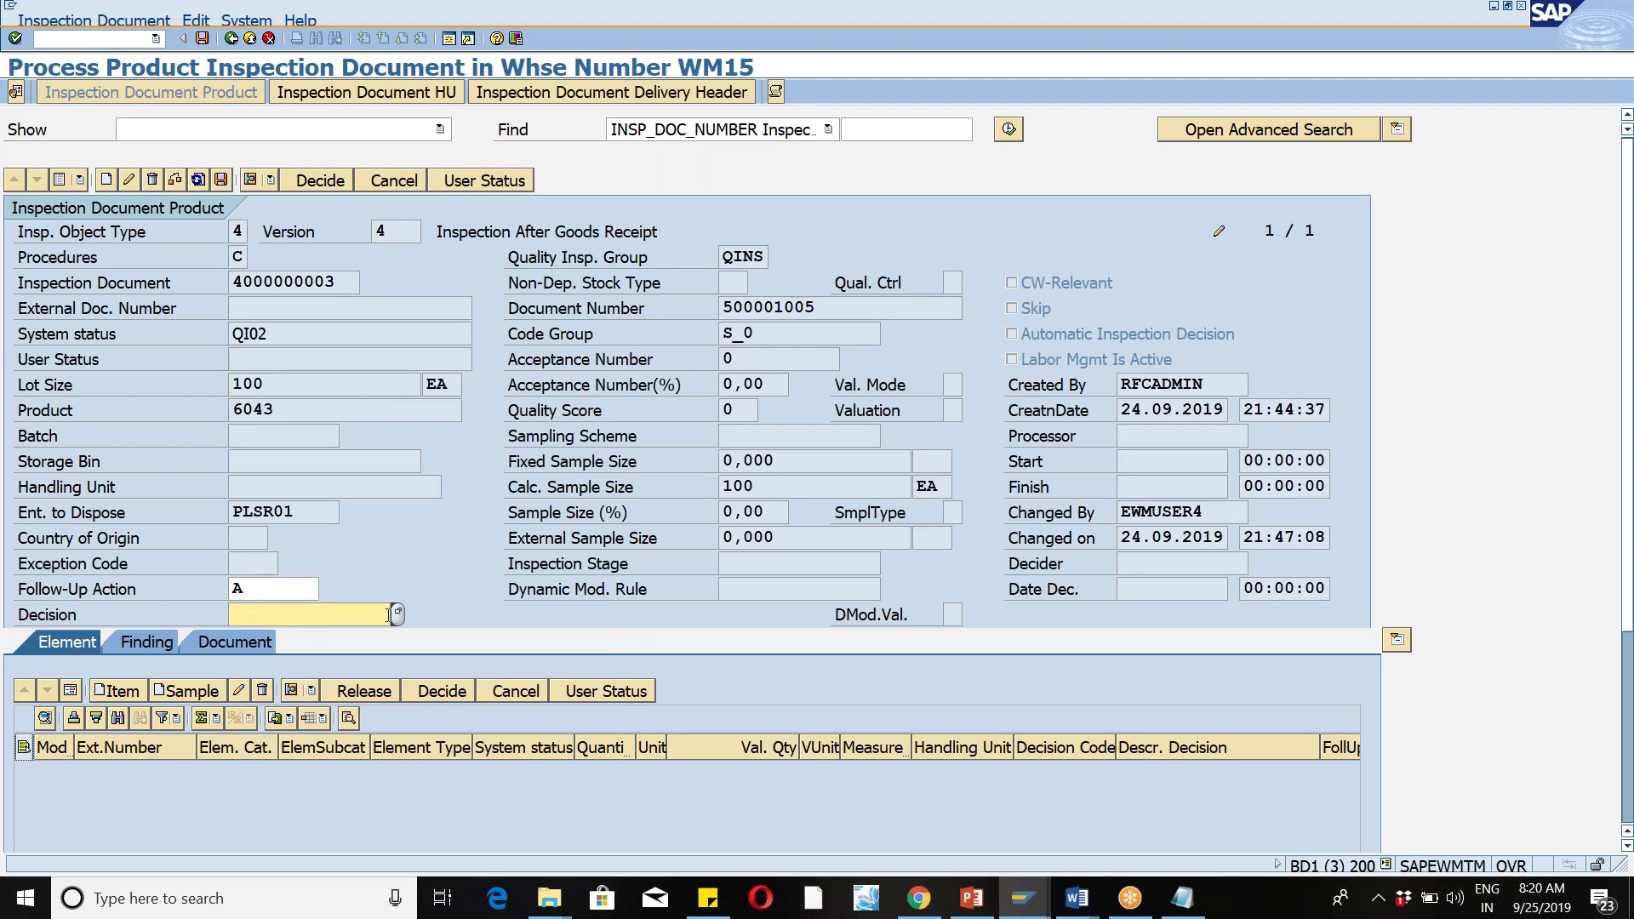
pyautogui.press('F4')
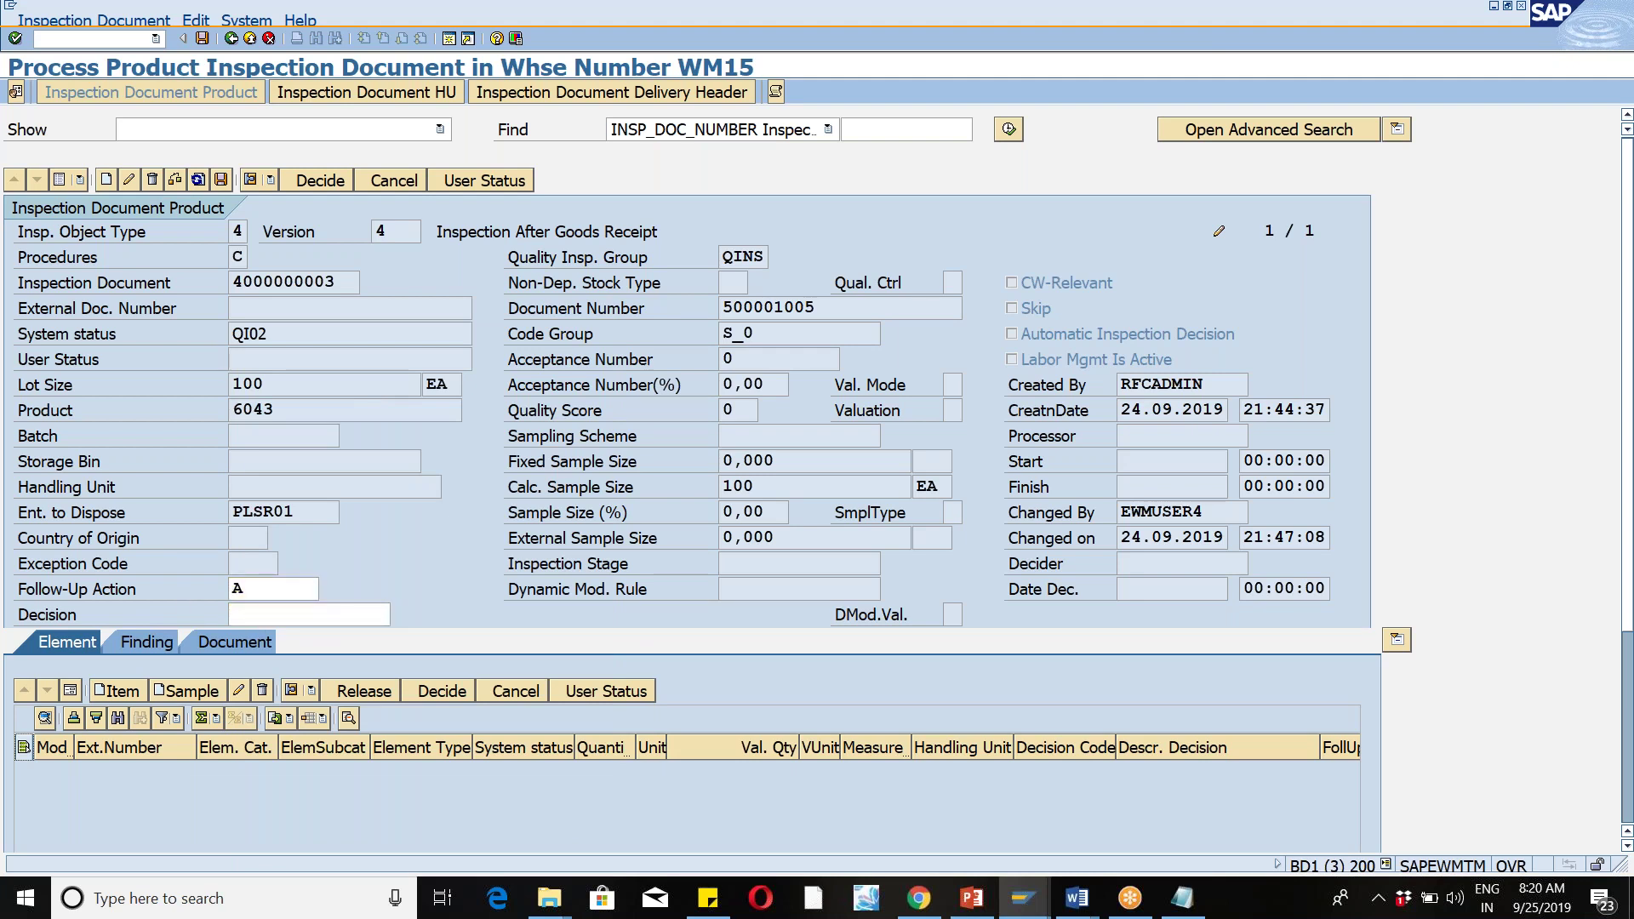
pyautogui.doubleClick(278, 405)
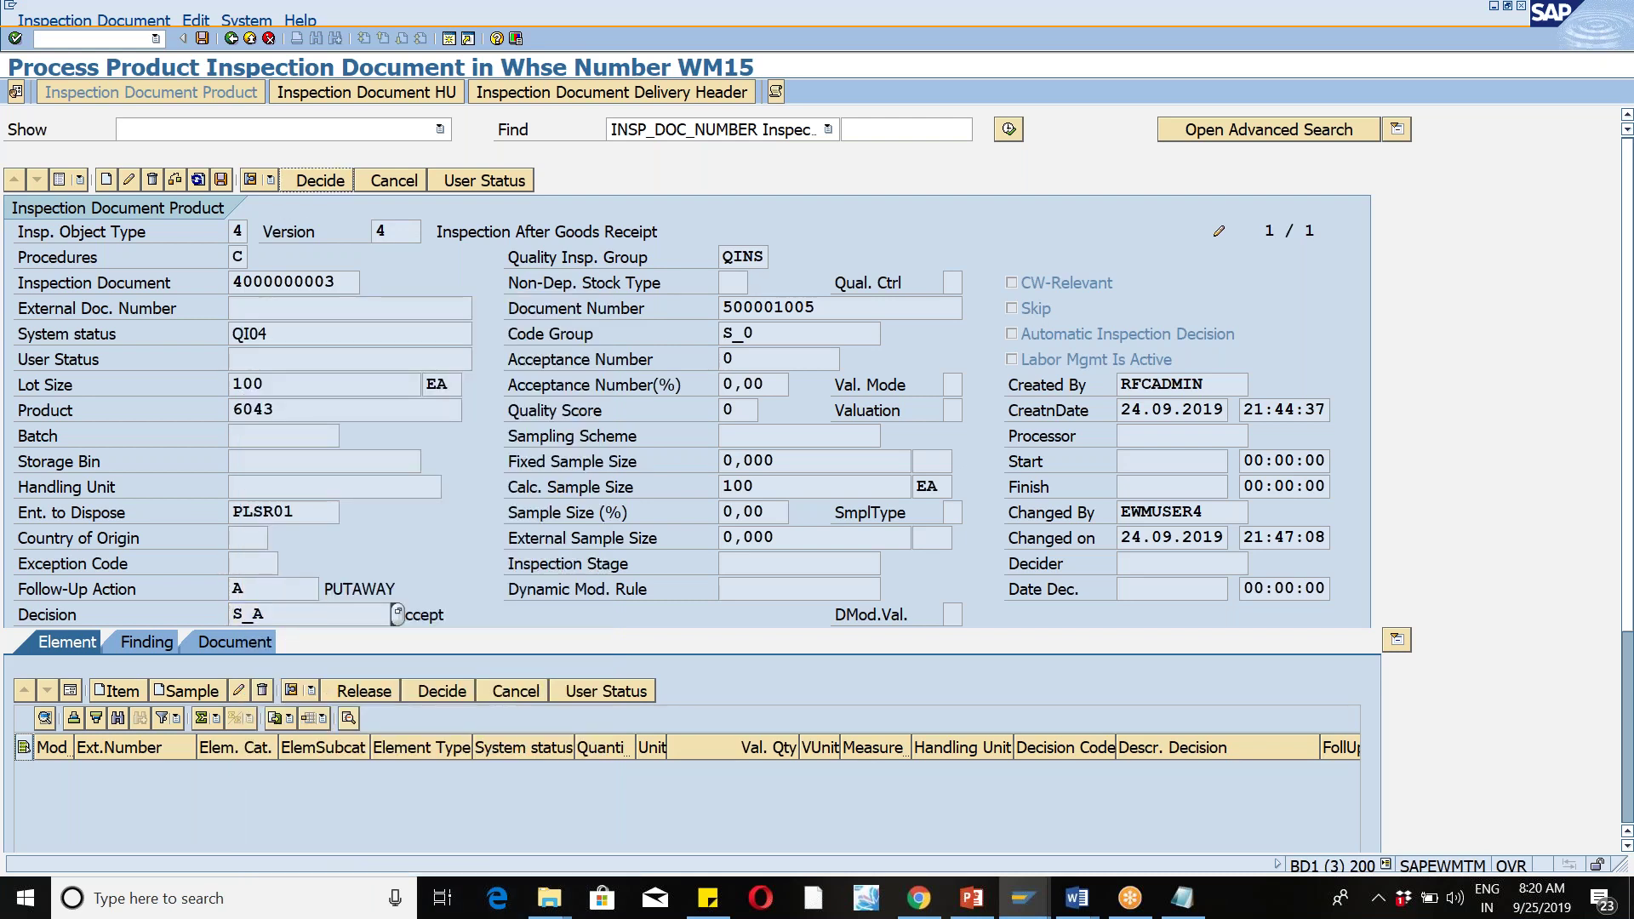
pyautogui.click(221, 180)
# Step: Run /N/SCWM/QINSP, load work center QIS in warehouse WM15 and display the product 6043 item in handling unit 1023
pyautogui.click(157, 40)
pyautogui.click(119, 73)
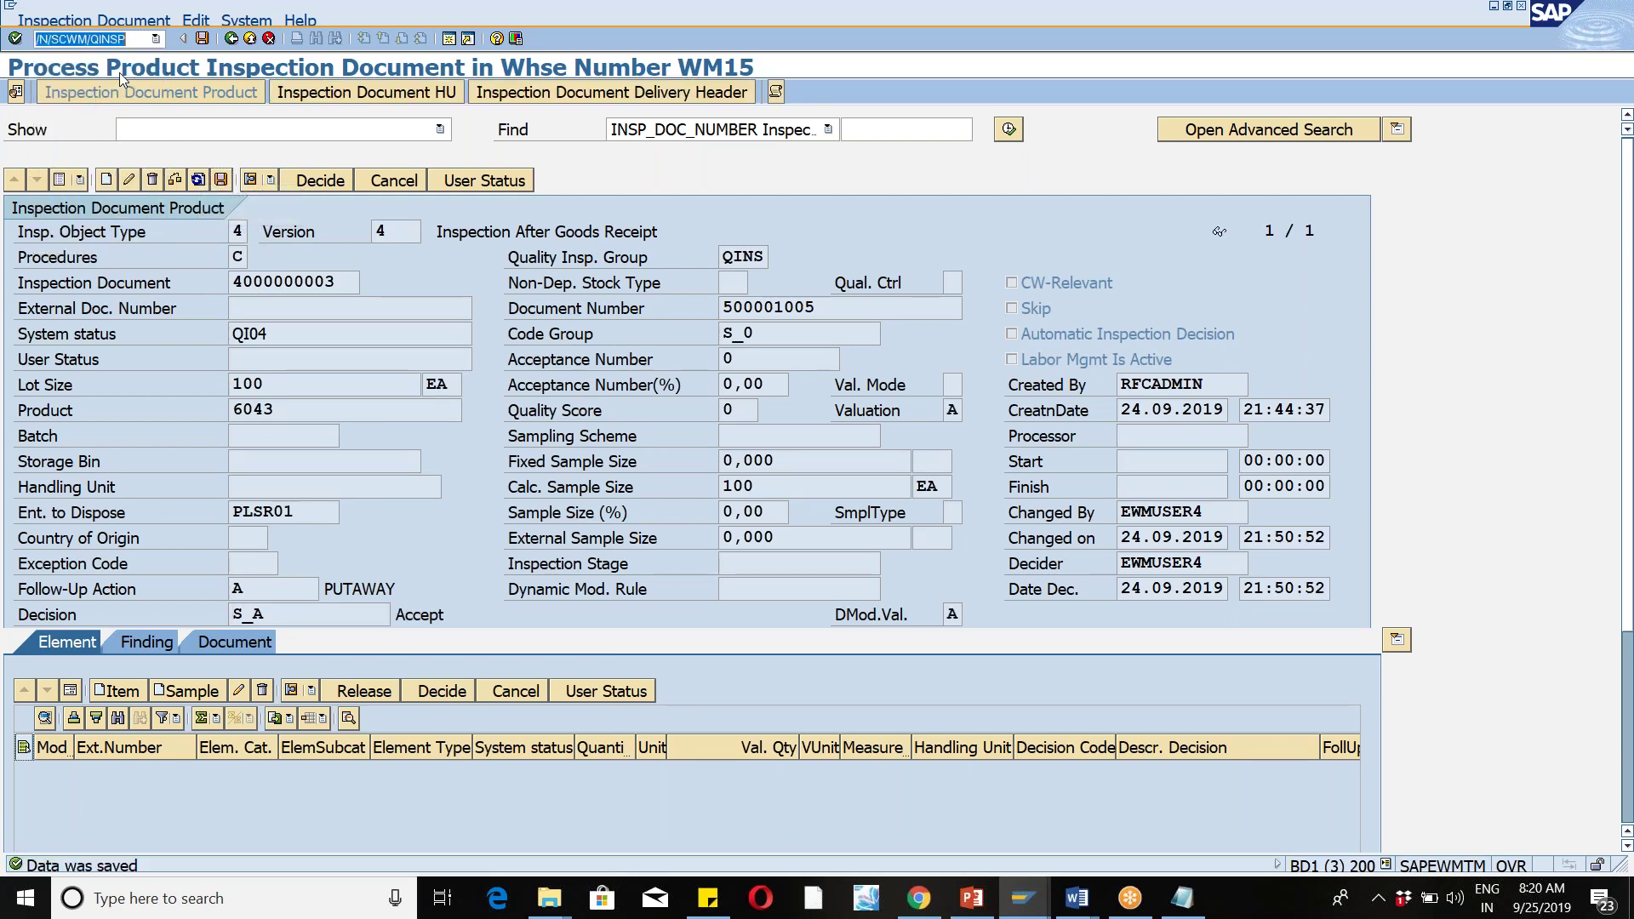
pyautogui.press('Return')
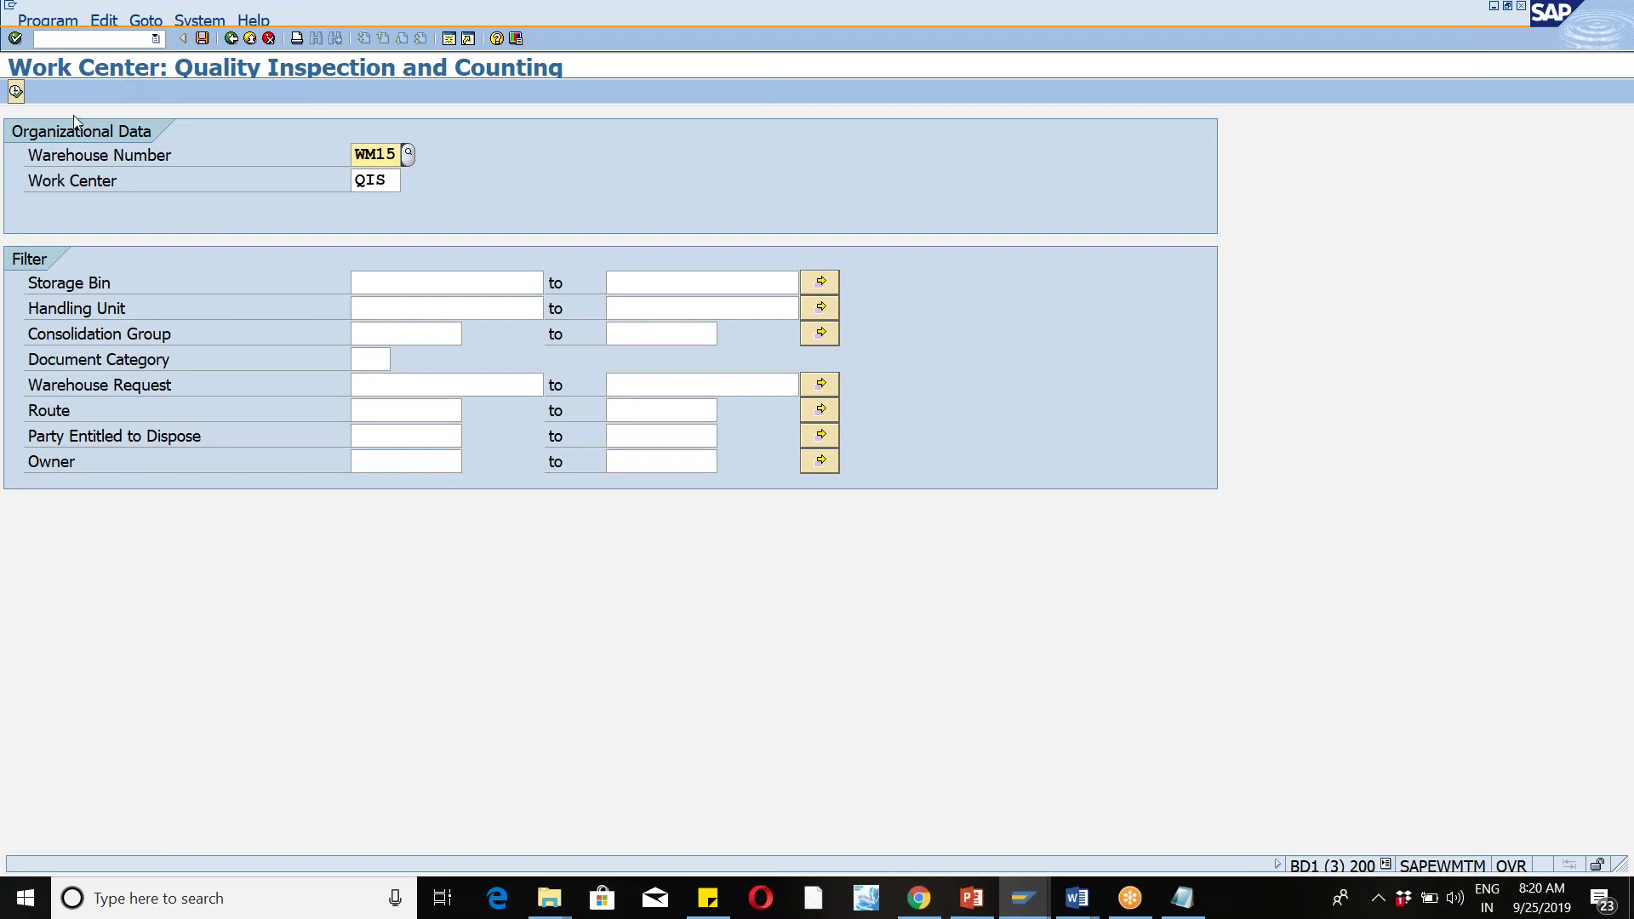
pyautogui.click(16, 91)
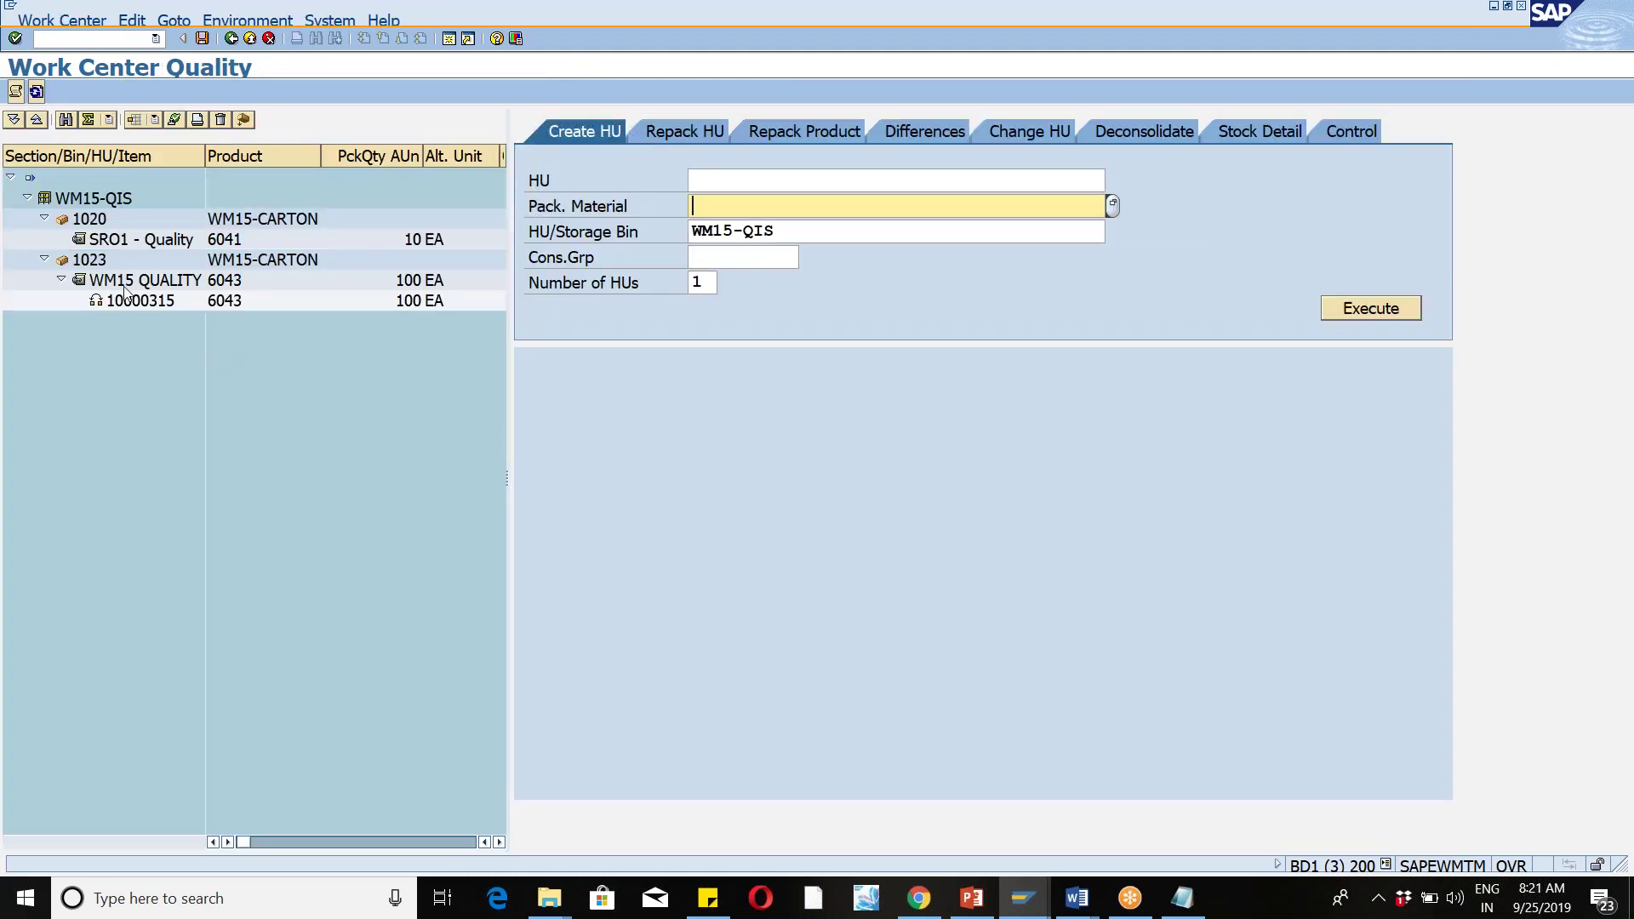
pyautogui.click(128, 280)
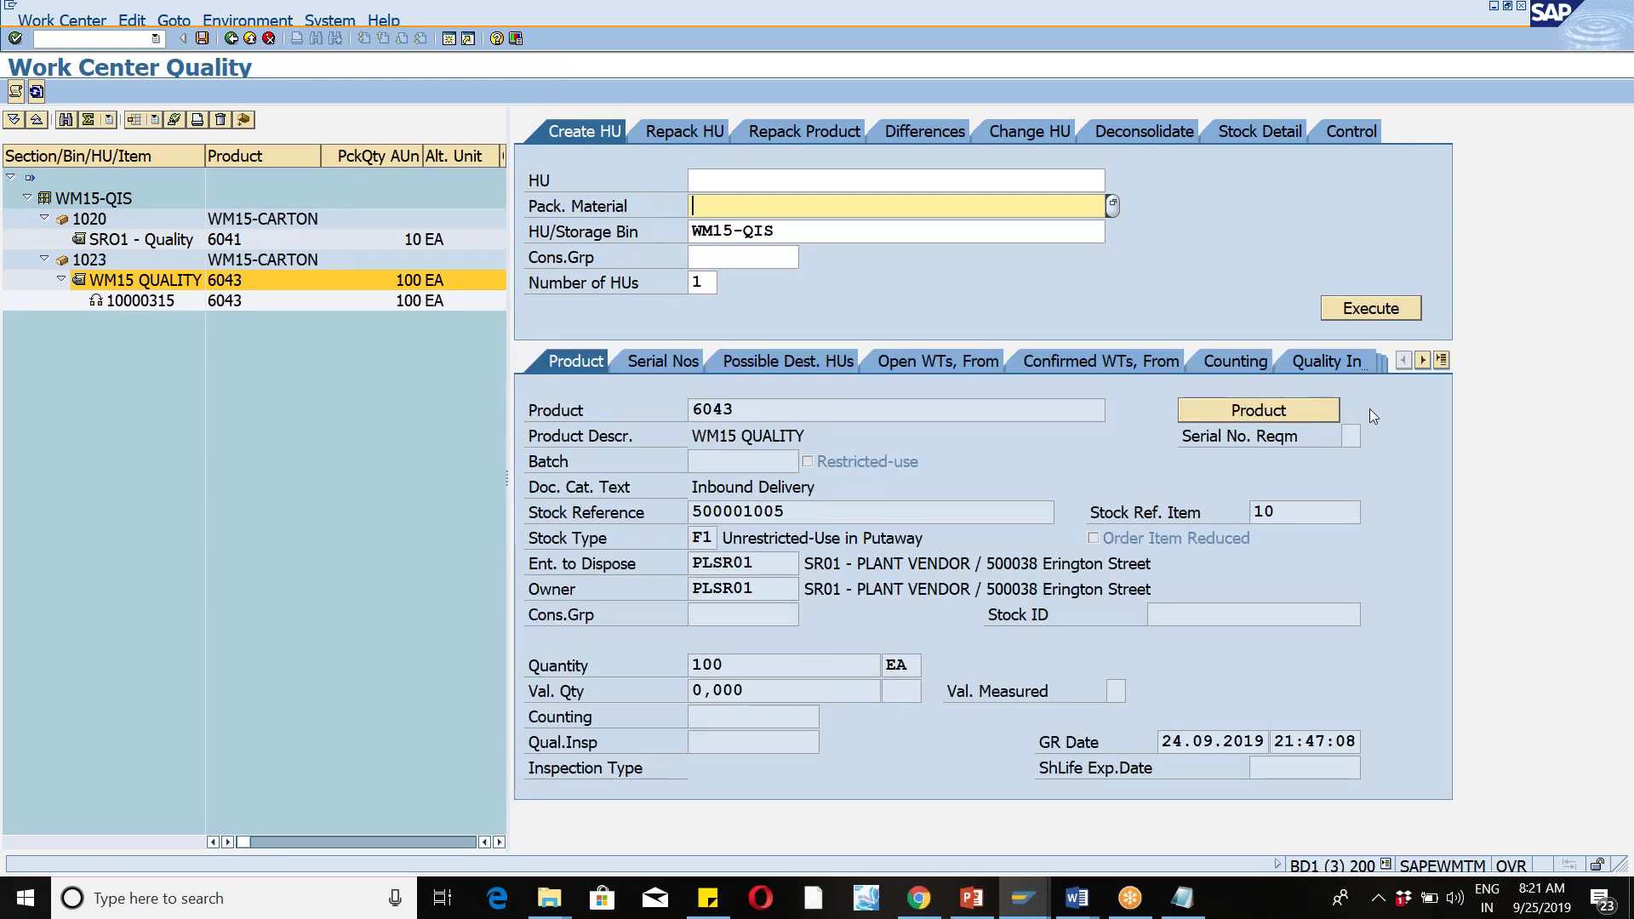
# Step: Check the quality inspection details of the product 6043 item in handling unit 1023
pyautogui.click(1331, 362)
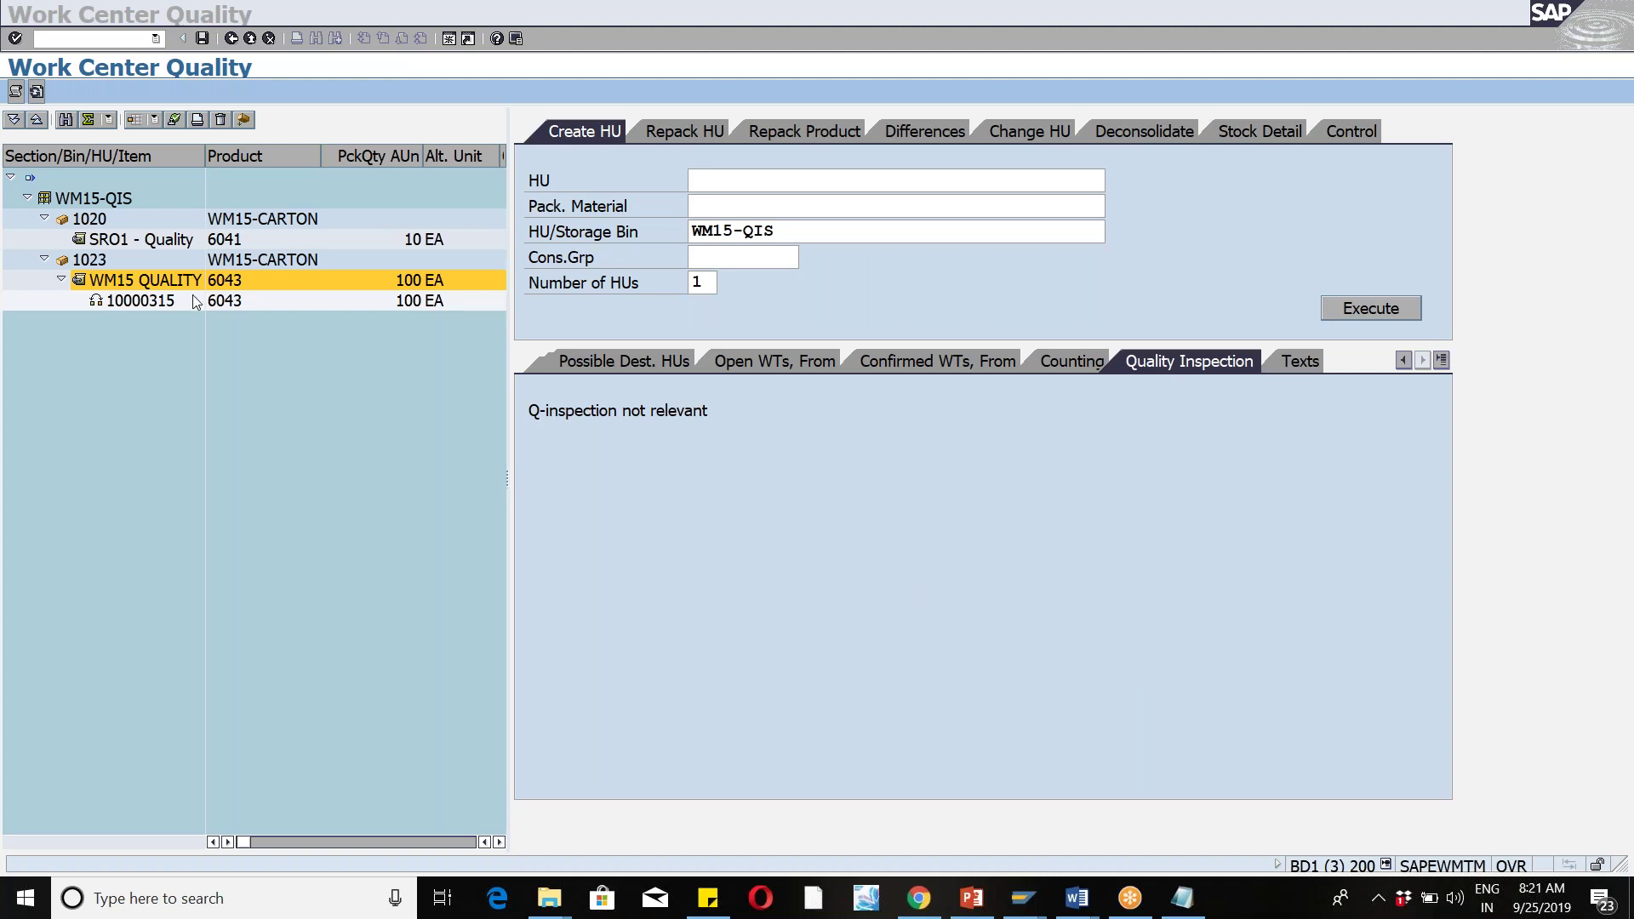
pyautogui.click(128, 286)
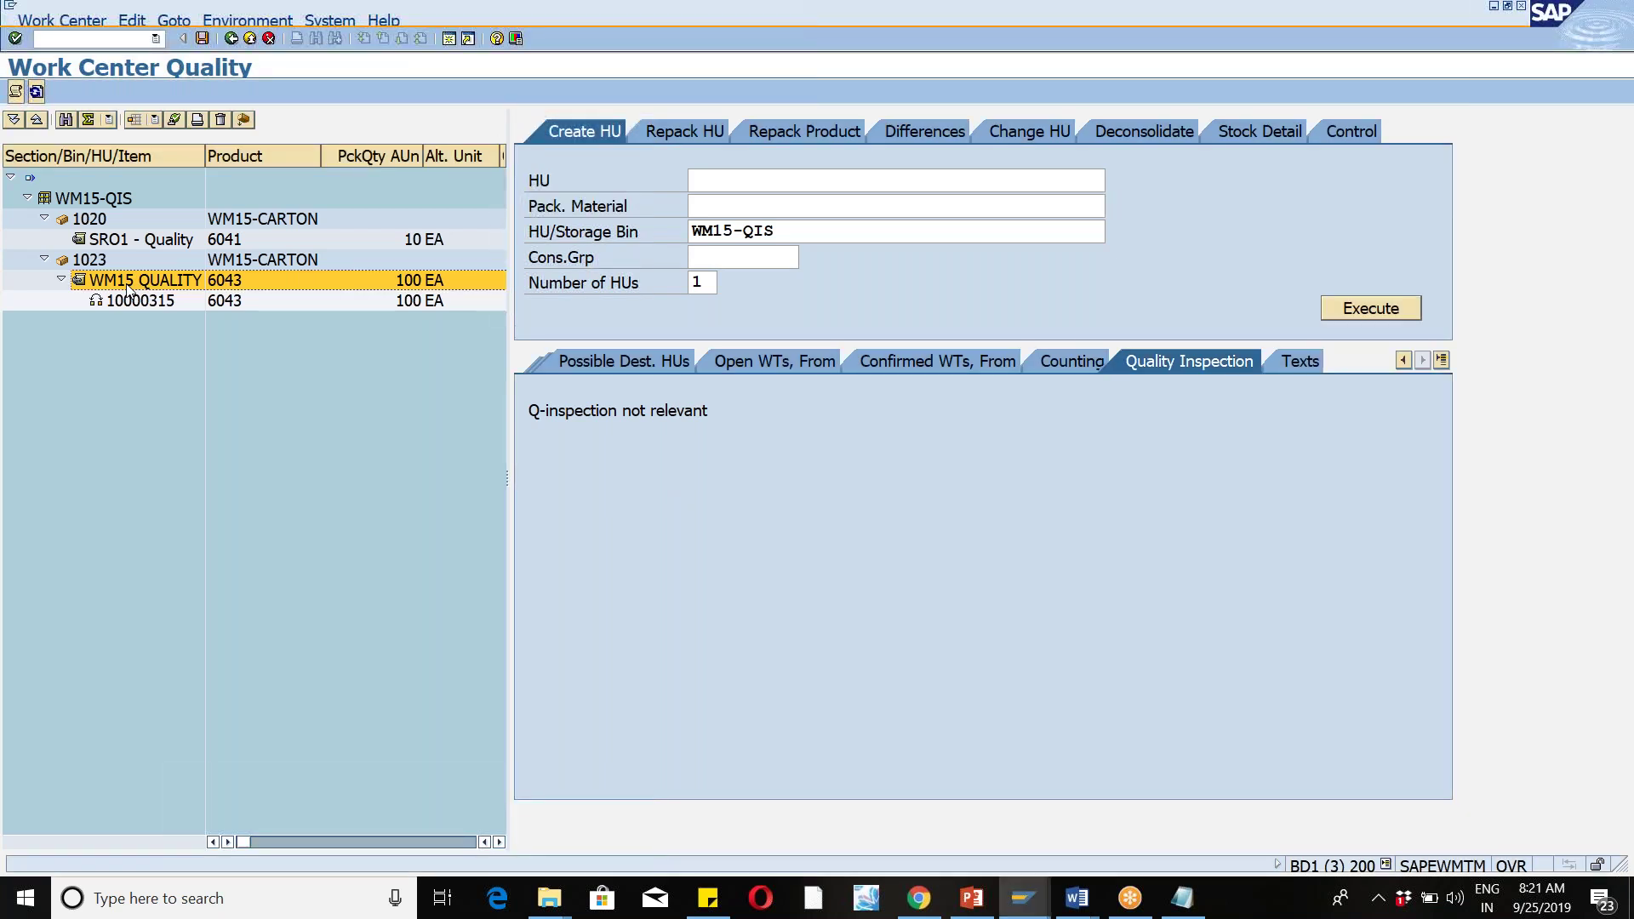
pyautogui.click(109, 259)
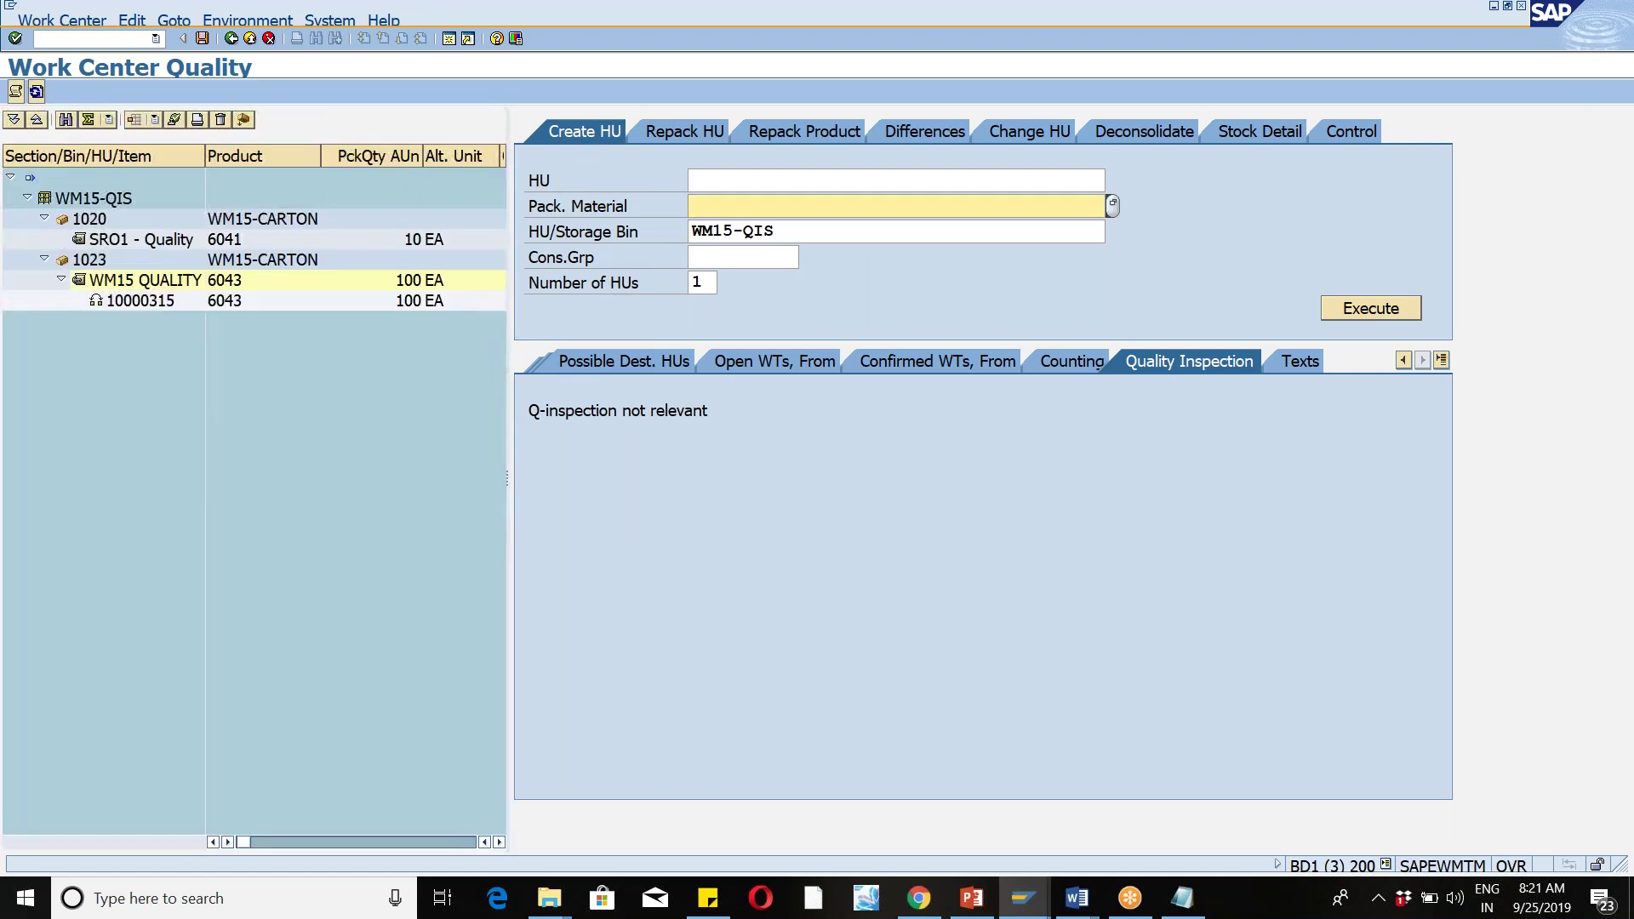
# Step: Switch to the warehouse monitor session, refresh the warehouse task list and select both Posting Change tasks
pyautogui.hotkey('alt', 'Tab')
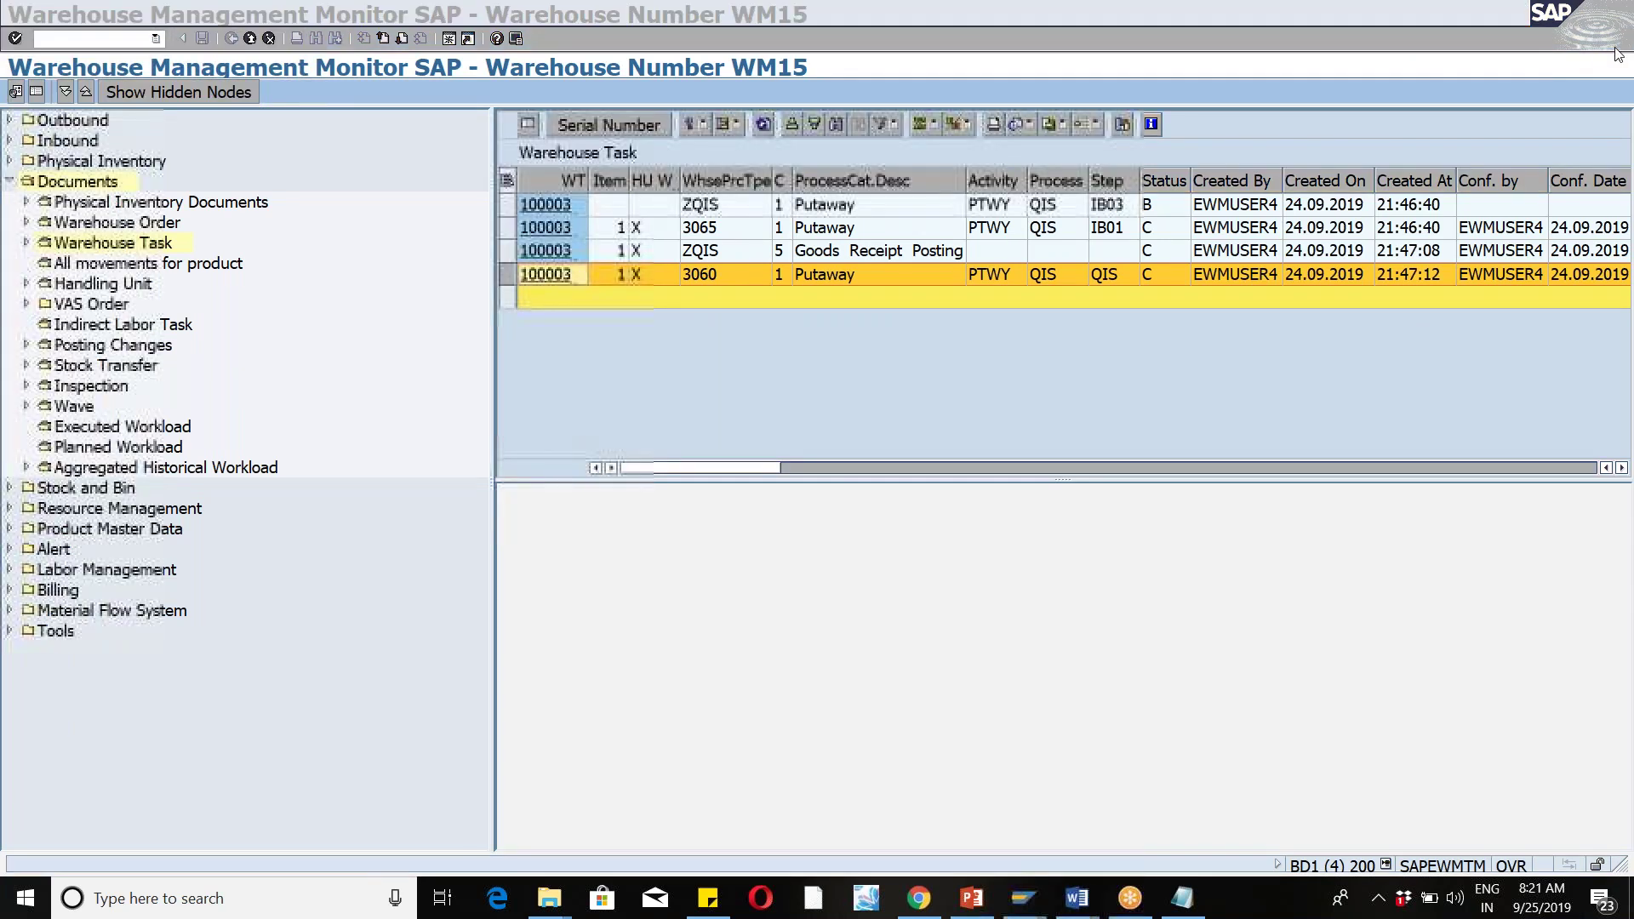
pyautogui.click(759, 126)
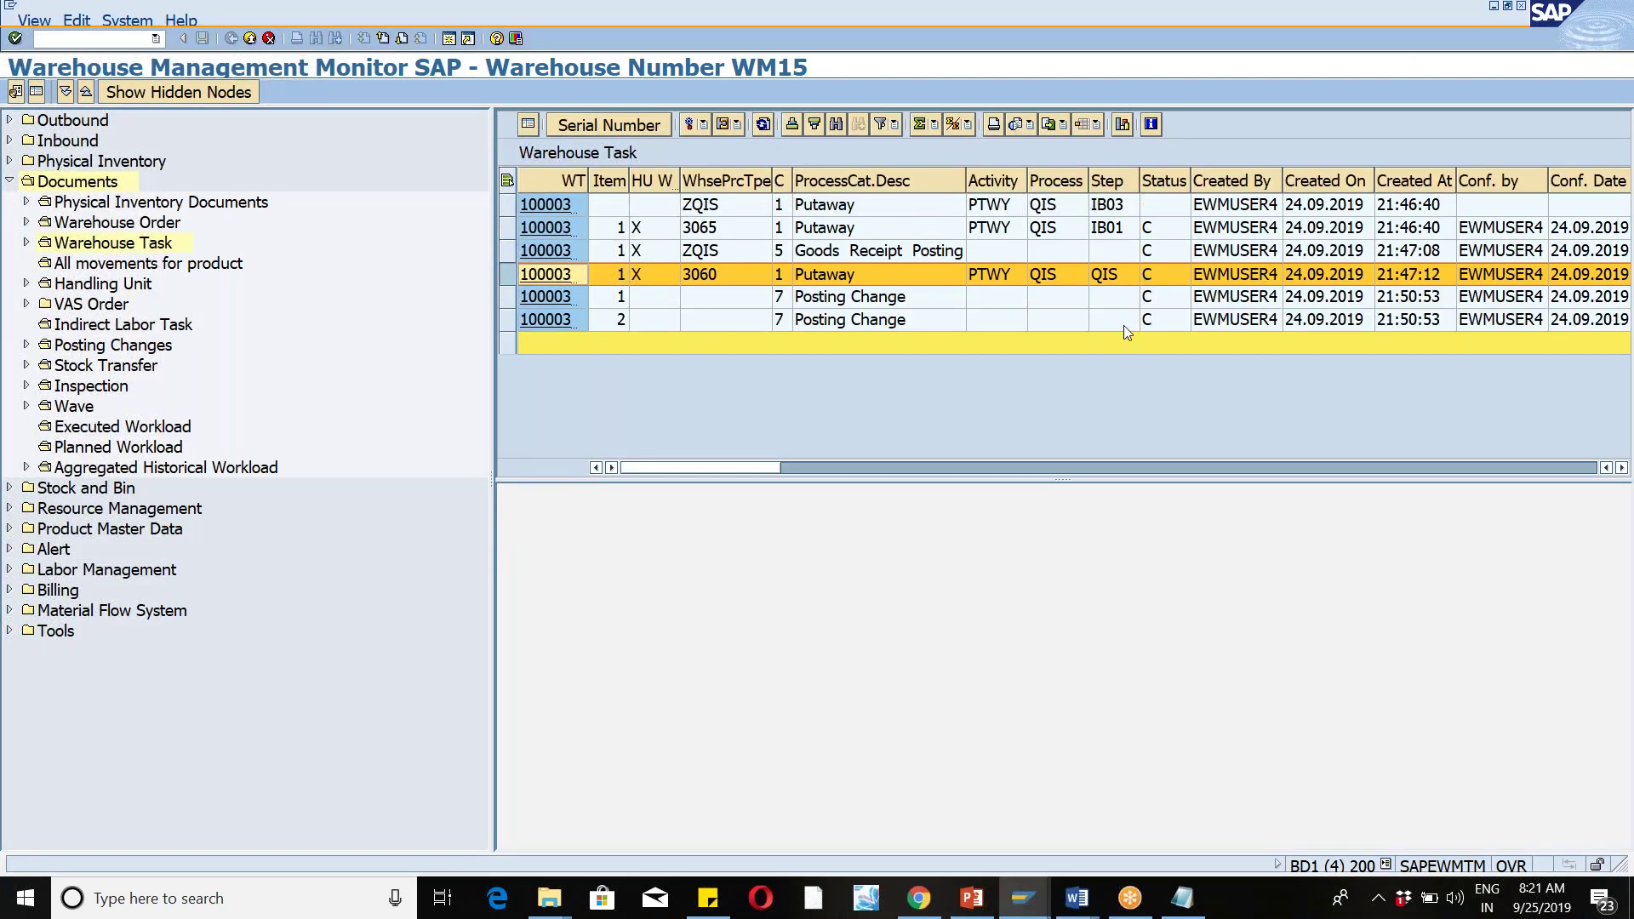
pyautogui.click(1150, 210)
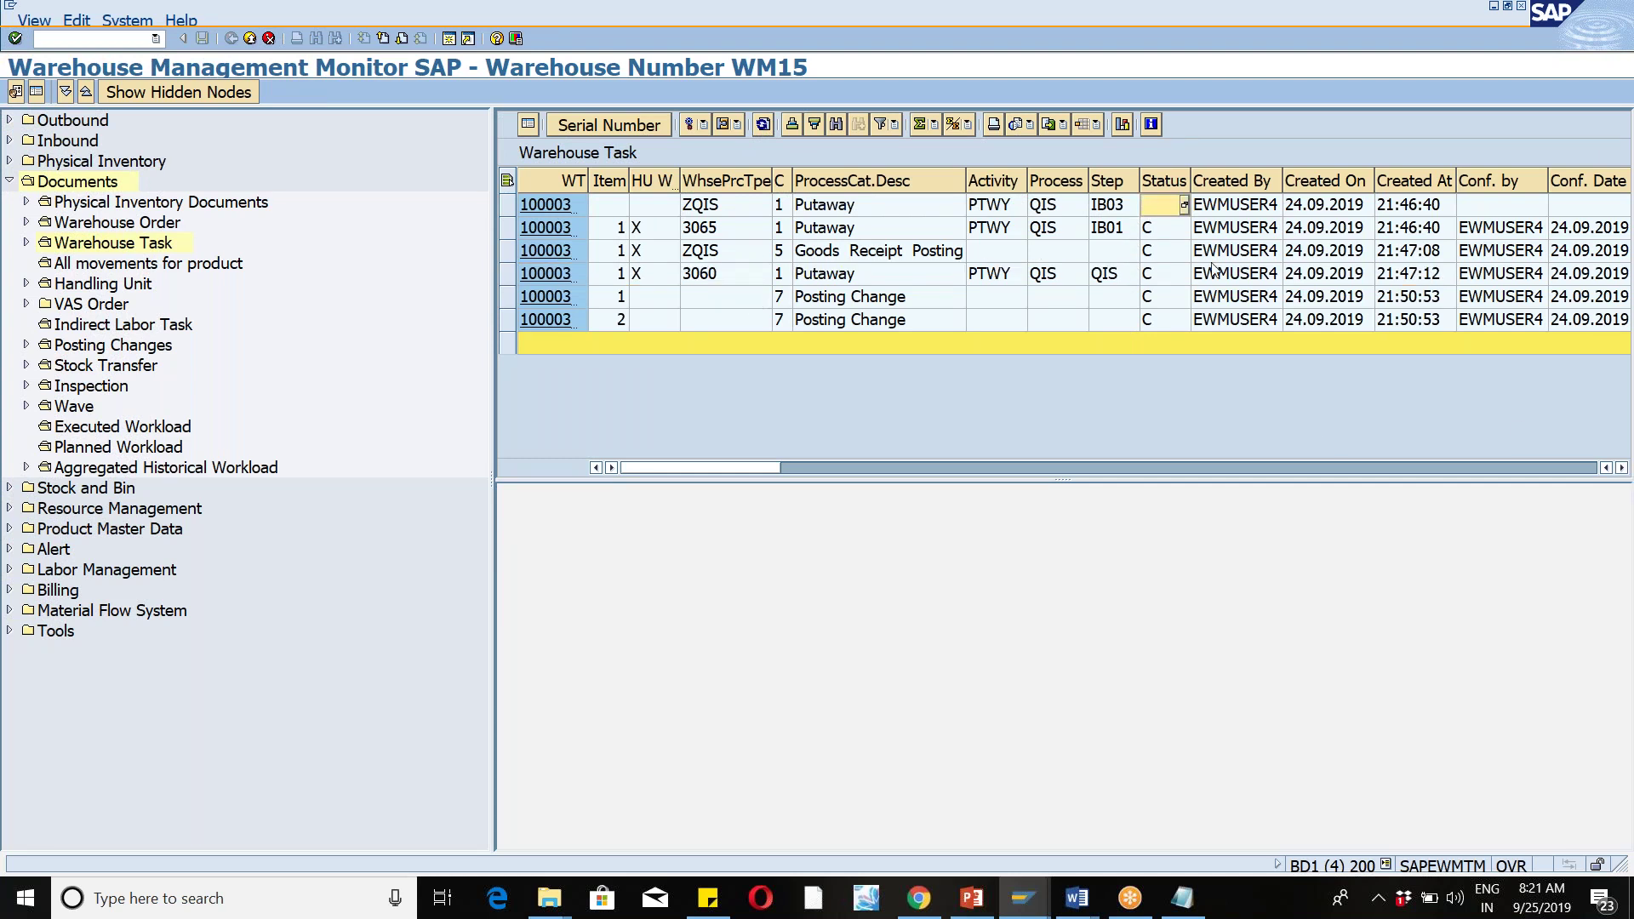
pyautogui.click(509, 296)
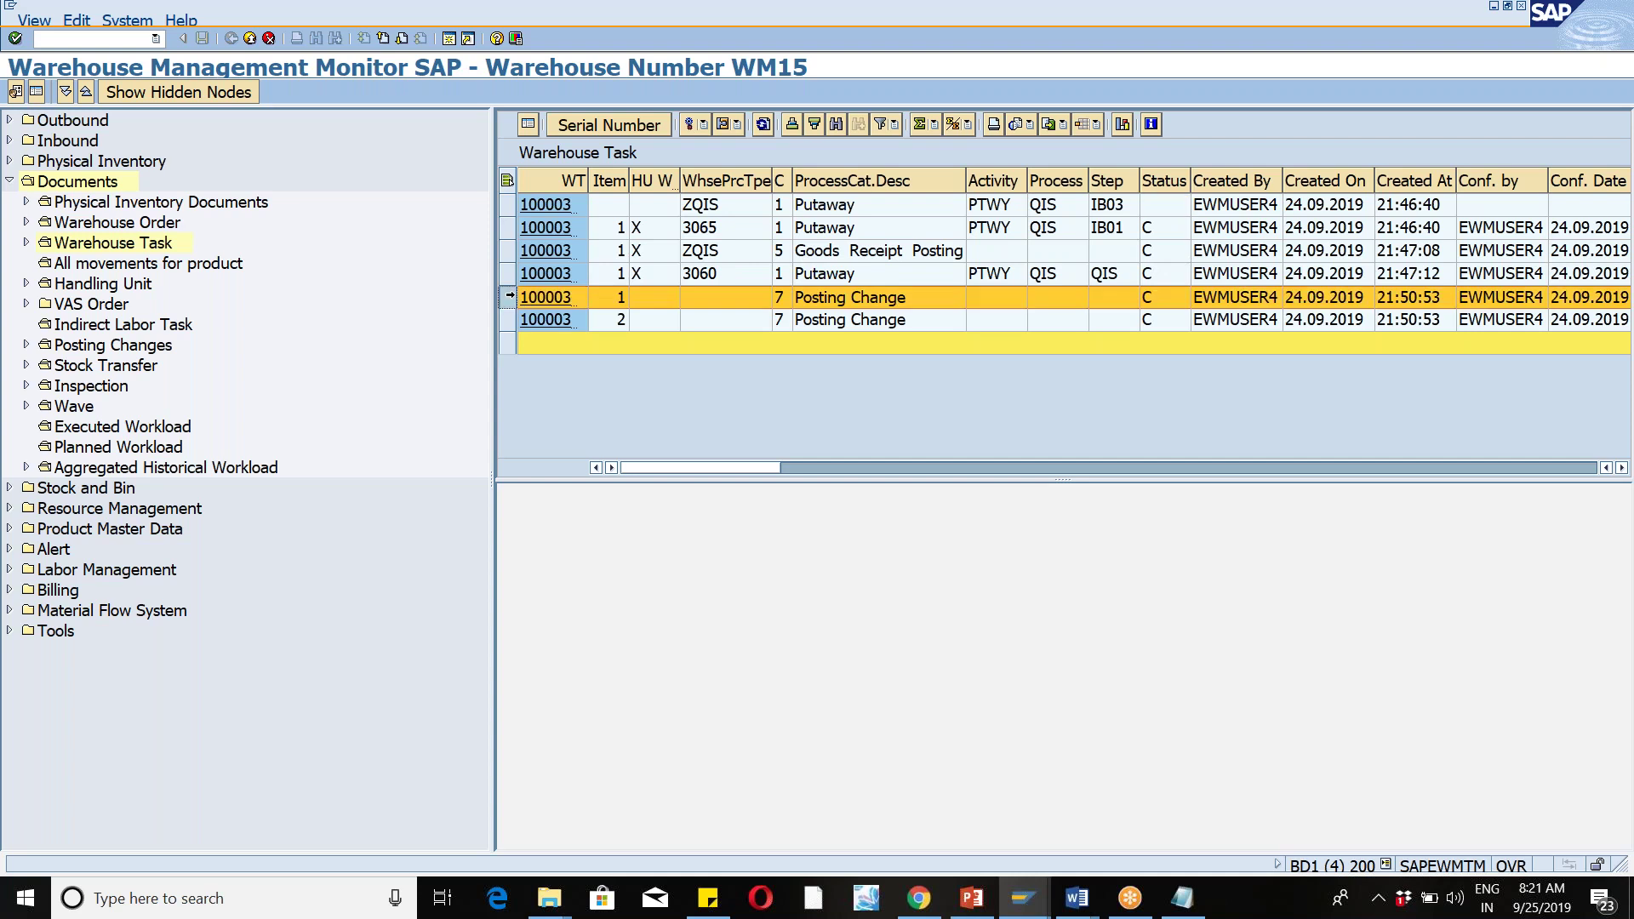
pyautogui.moveTo(509, 296); pyautogui.dragTo(509, 308)
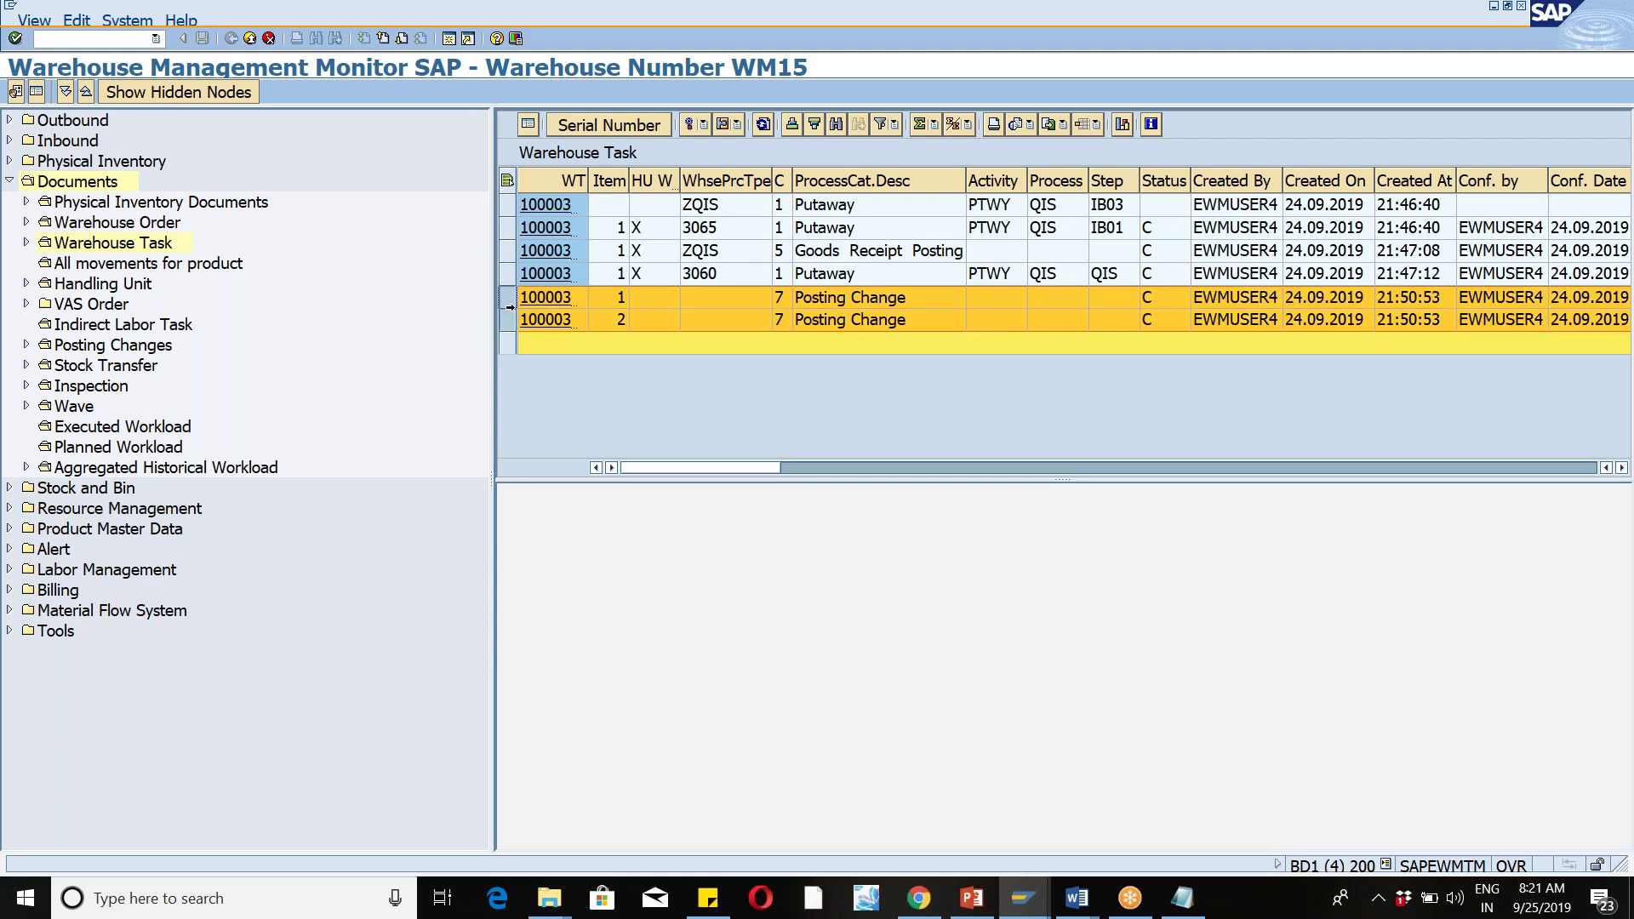
# Step: Examine the confirmation times, product and stock type columns of the two selected Posting Change tasks
pyautogui.click(1620, 468)
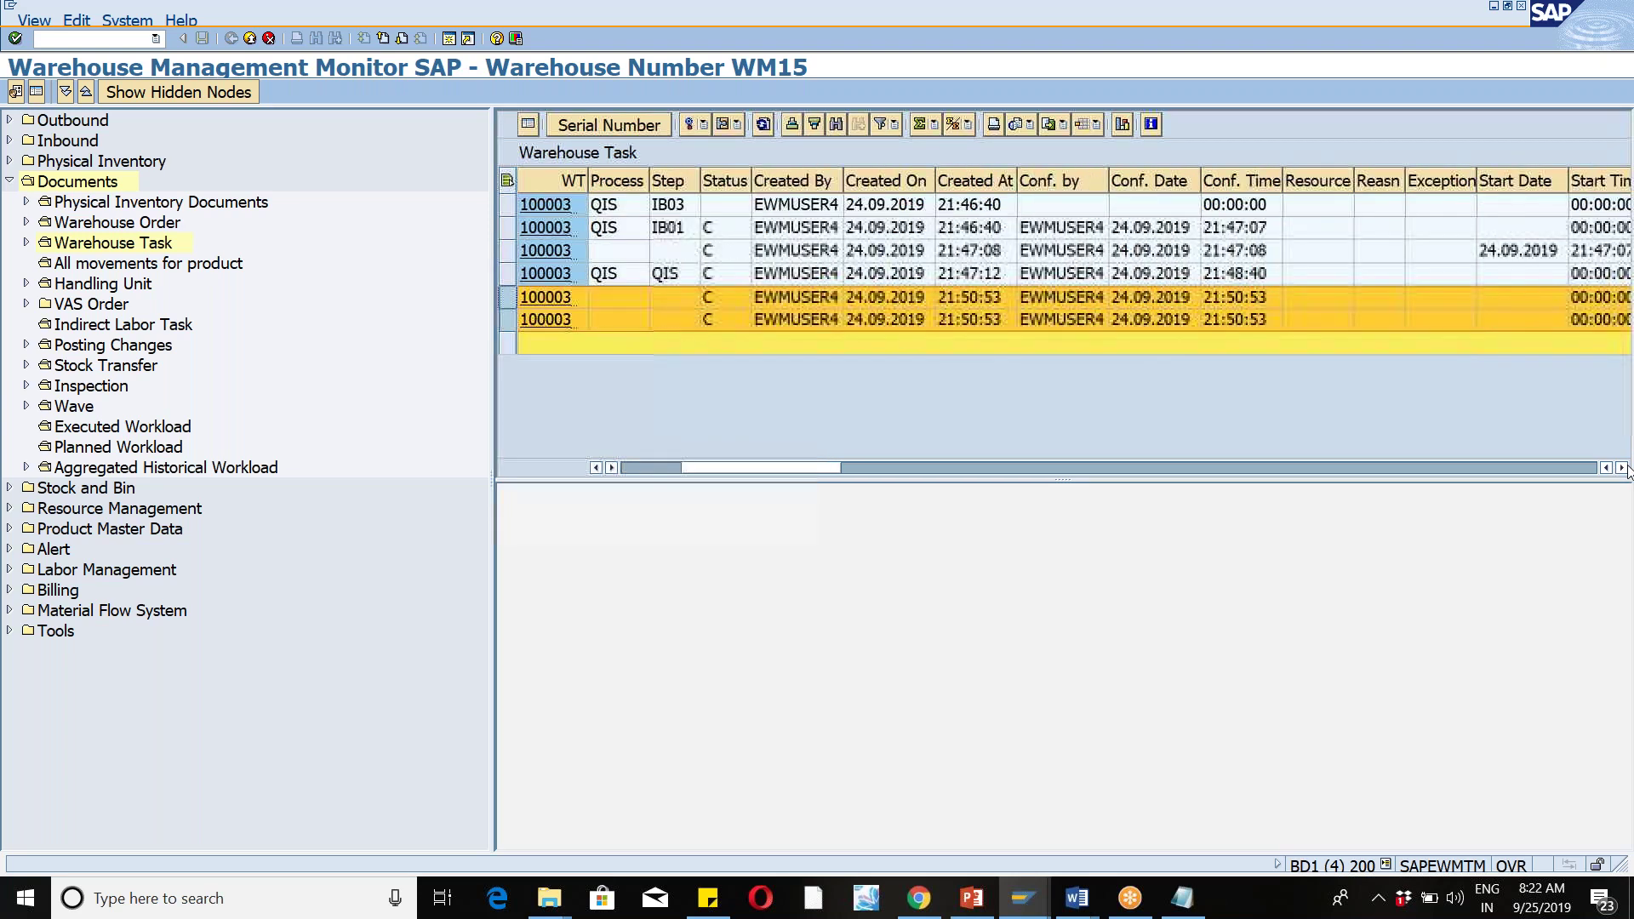
pyautogui.click(1620, 468)
pyautogui.click(1620, 468)
pyautogui.click(1620, 468)
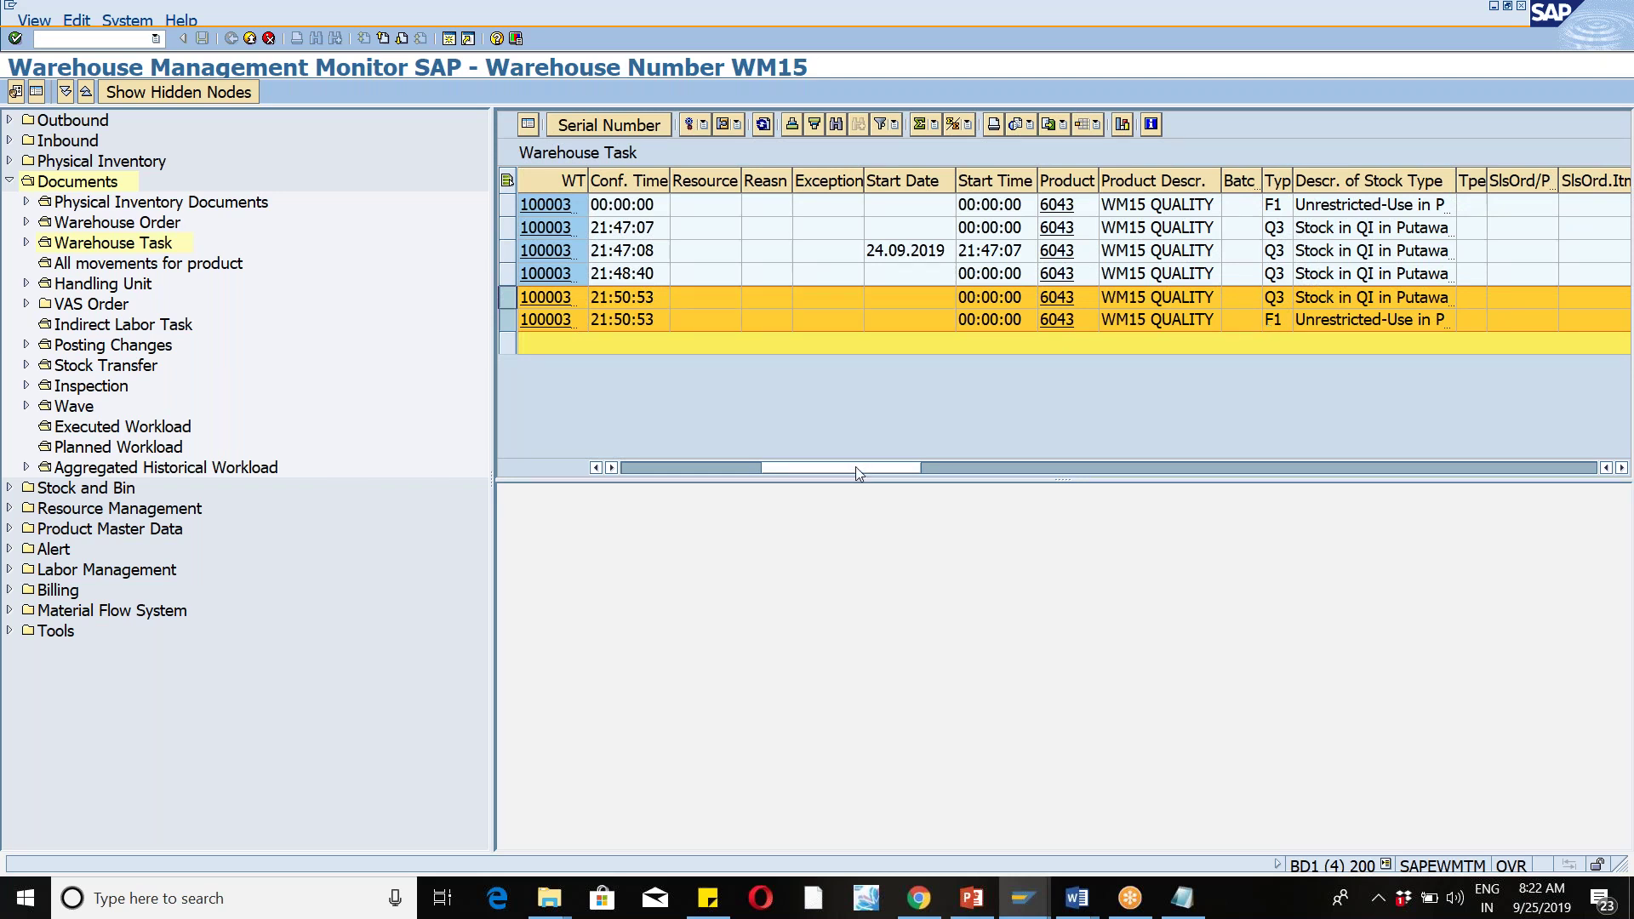
pyautogui.moveTo(856, 467); pyautogui.dragTo(715, 466)
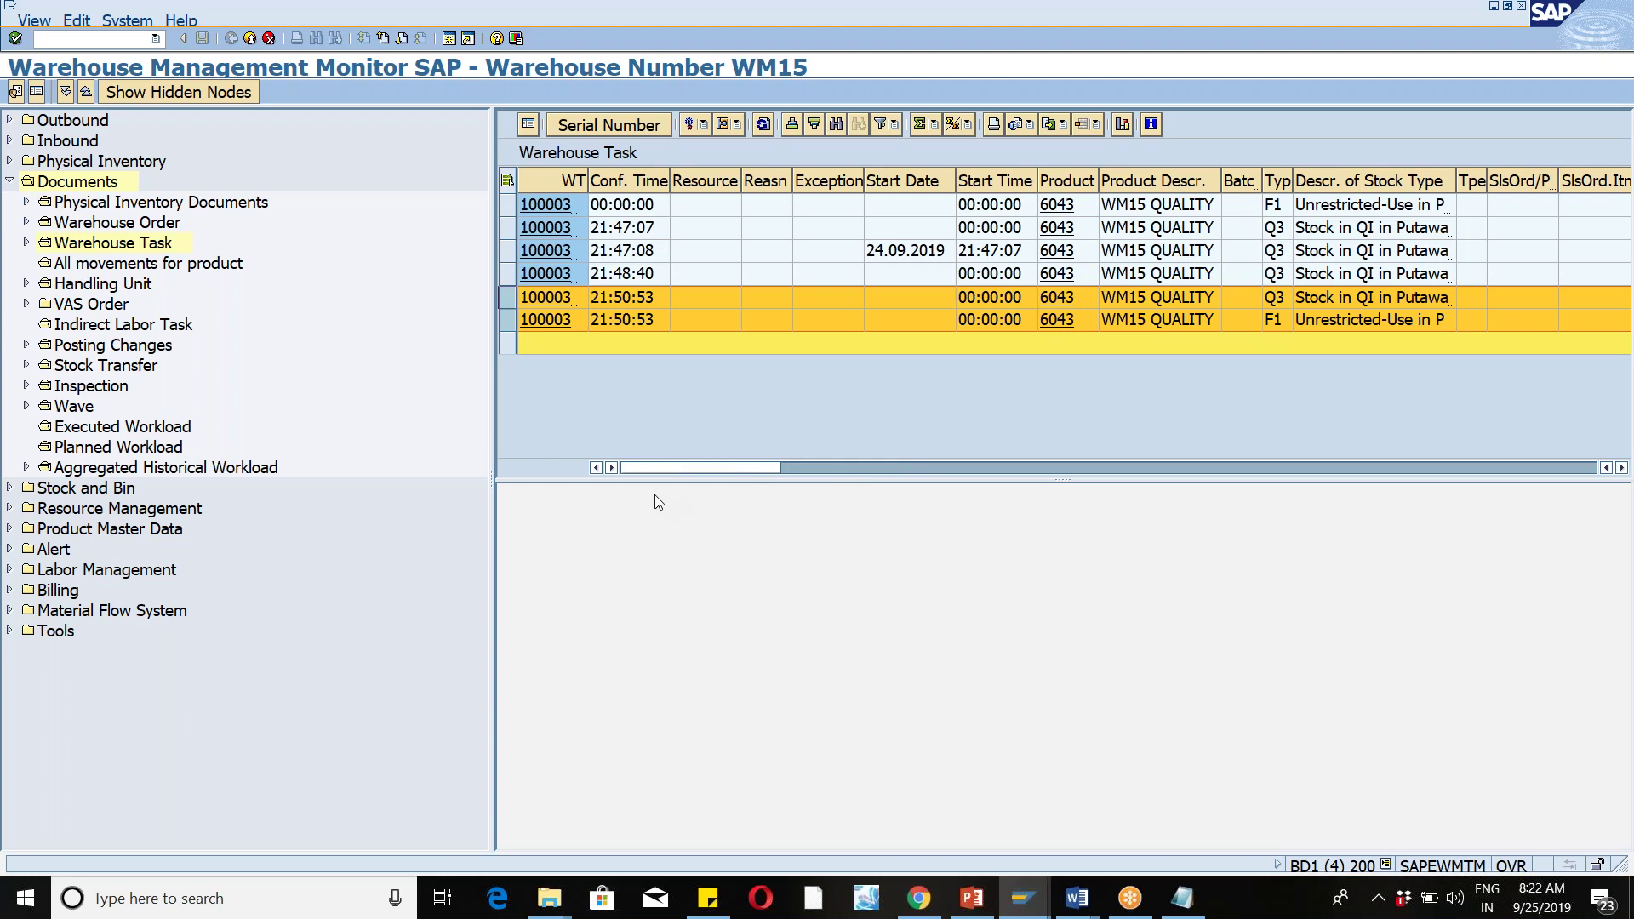
pyautogui.click(1621, 467)
pyautogui.click(1621, 467)
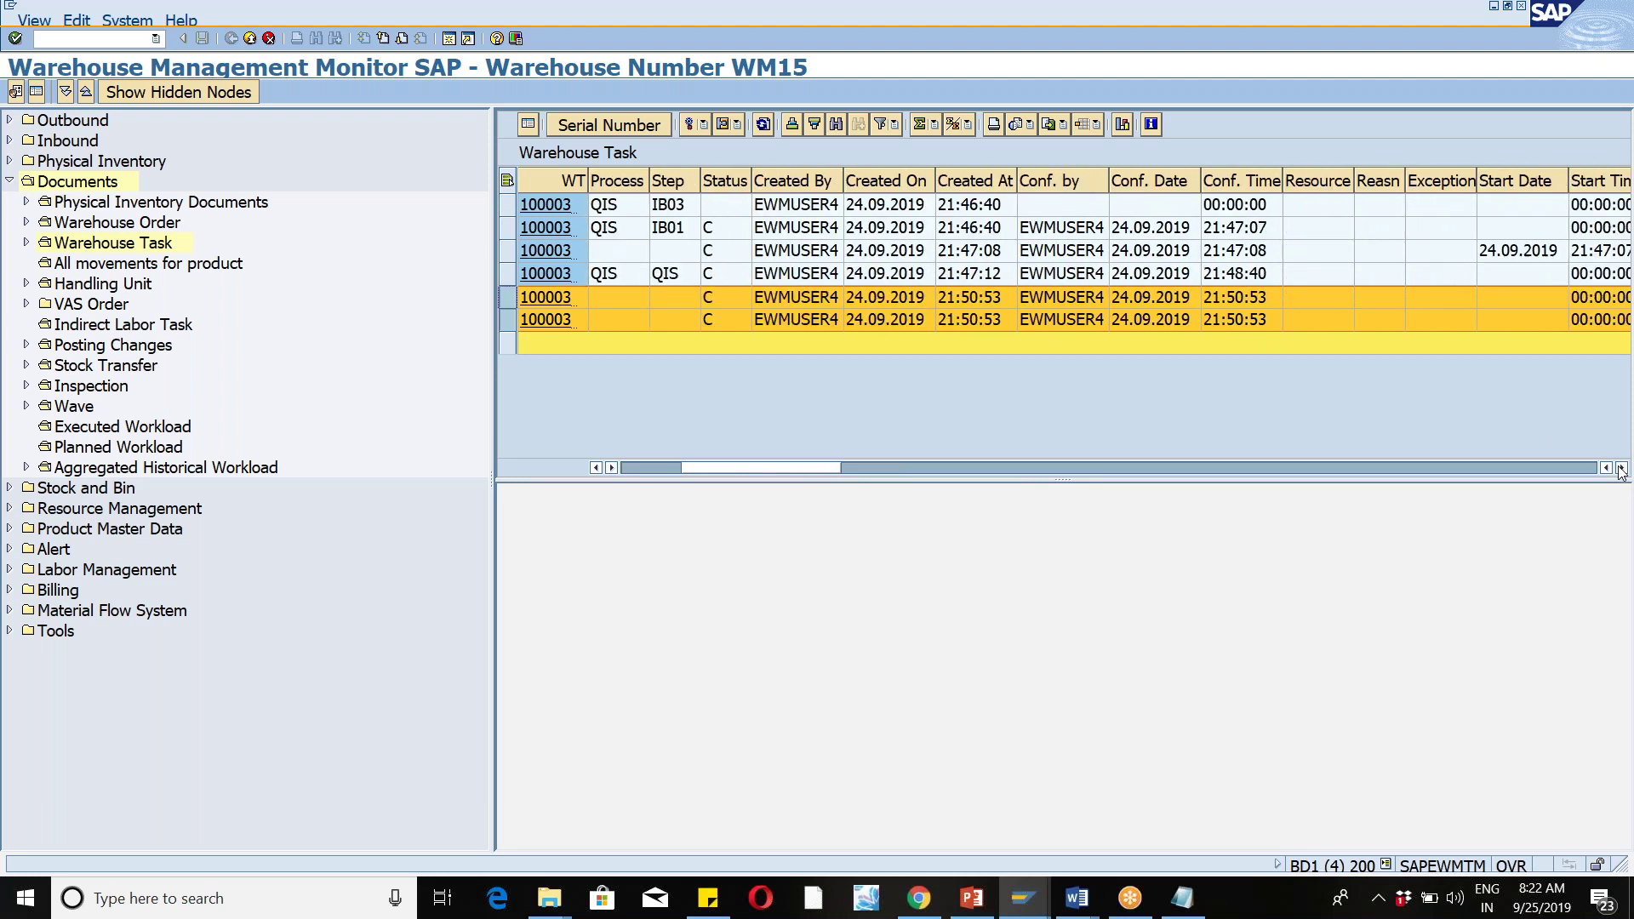
pyautogui.click(1621, 467)
pyautogui.click(1621, 467)
pyautogui.click(1621, 467)
pyautogui.click(1621, 468)
pyautogui.click(1621, 467)
pyautogui.click(1621, 467)
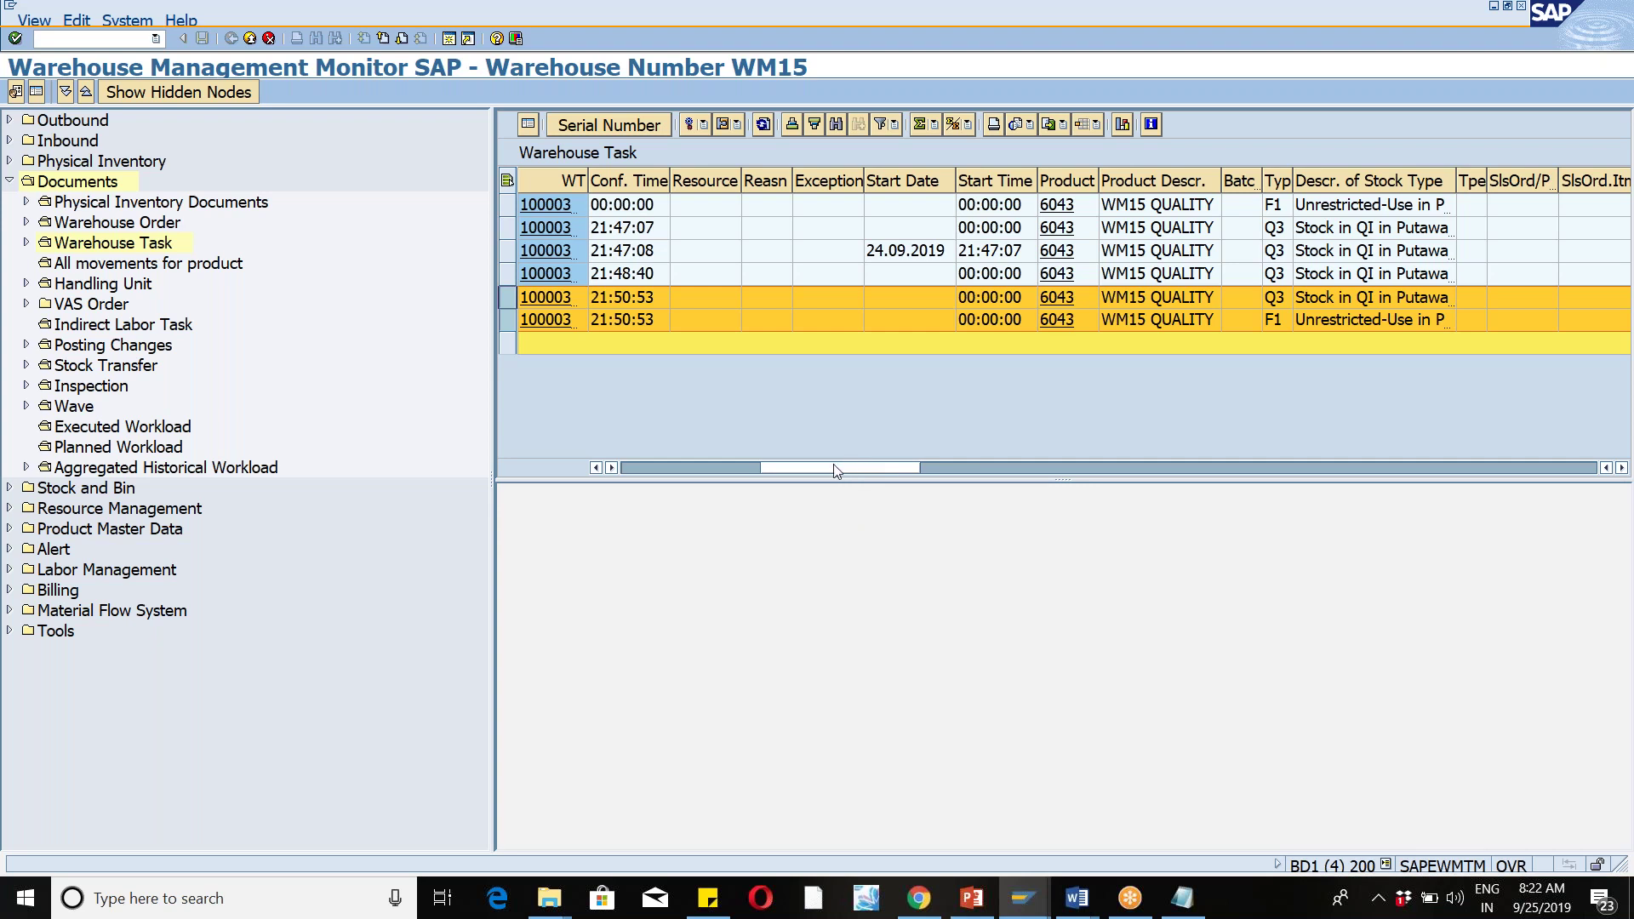
# Step: Confirm the open Putaway warehouse task with process step IB03 and review the confirmation columns of the task list
pyautogui.moveTo(834, 468); pyautogui.dragTo(579, 451)
pyautogui.click(507, 206)
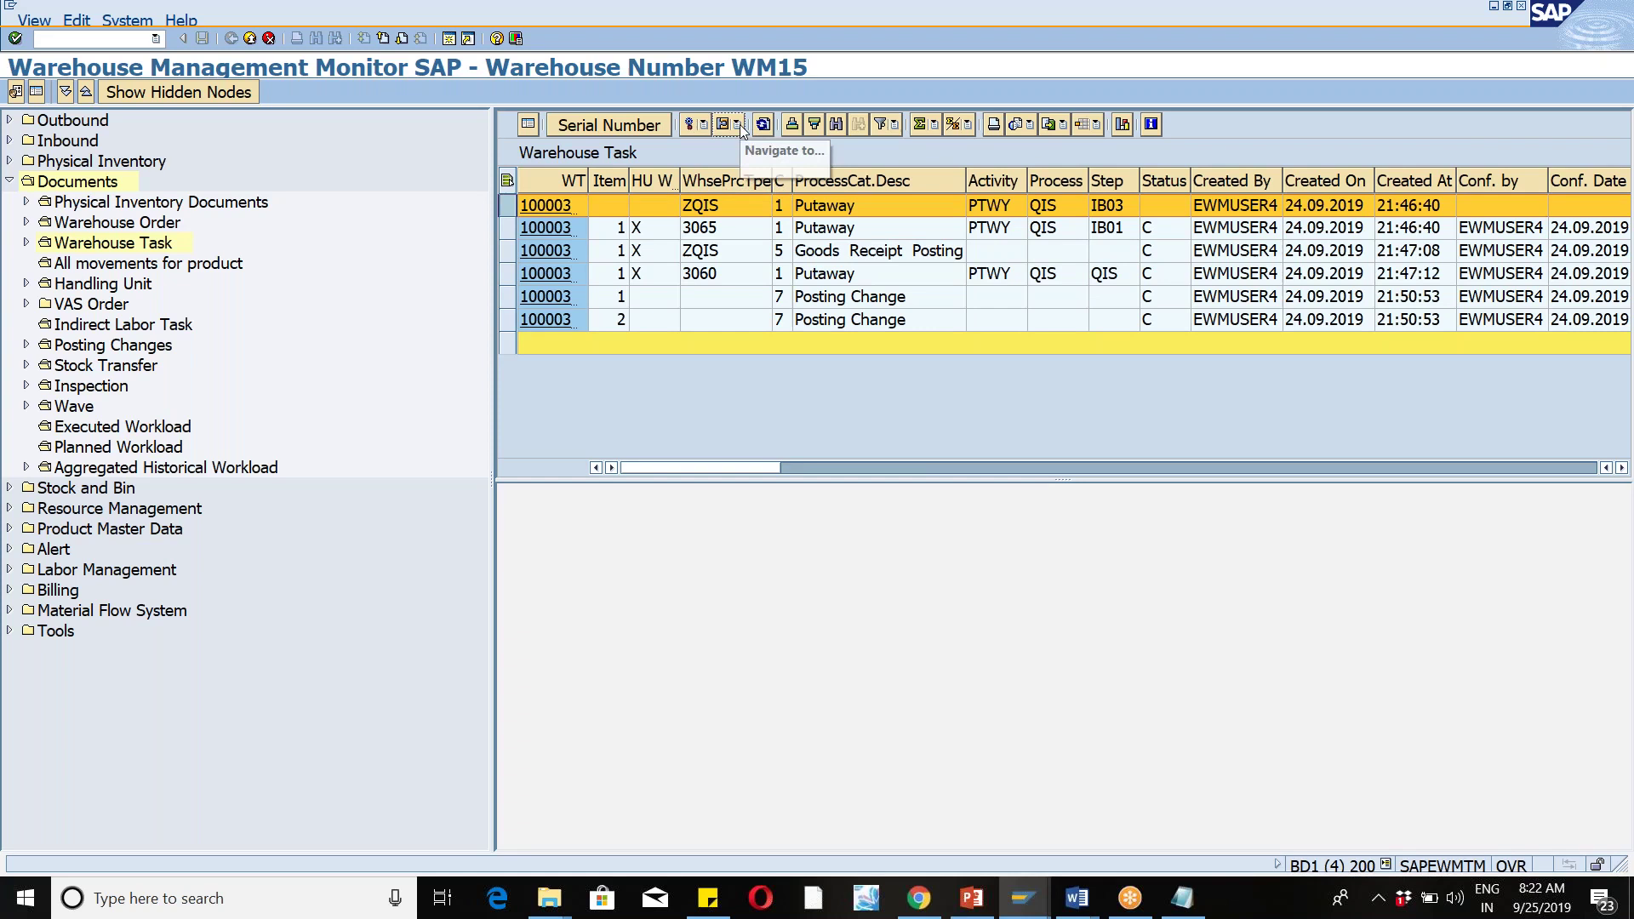
pyautogui.click(702, 127)
pyautogui.click(781, 269)
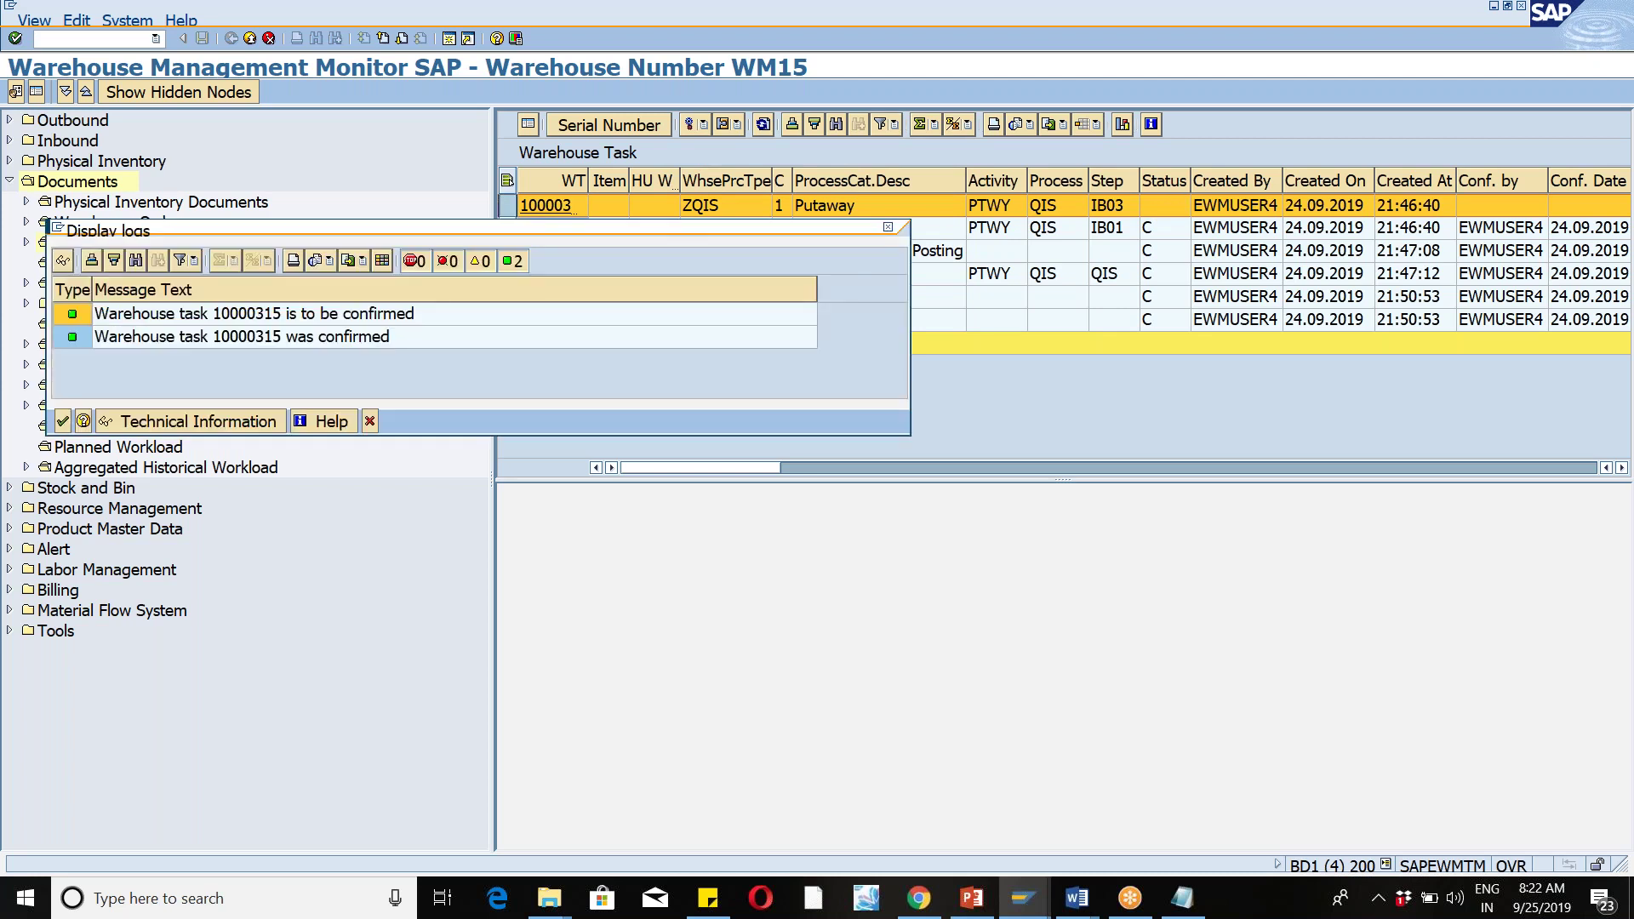
pyautogui.click(63, 422)
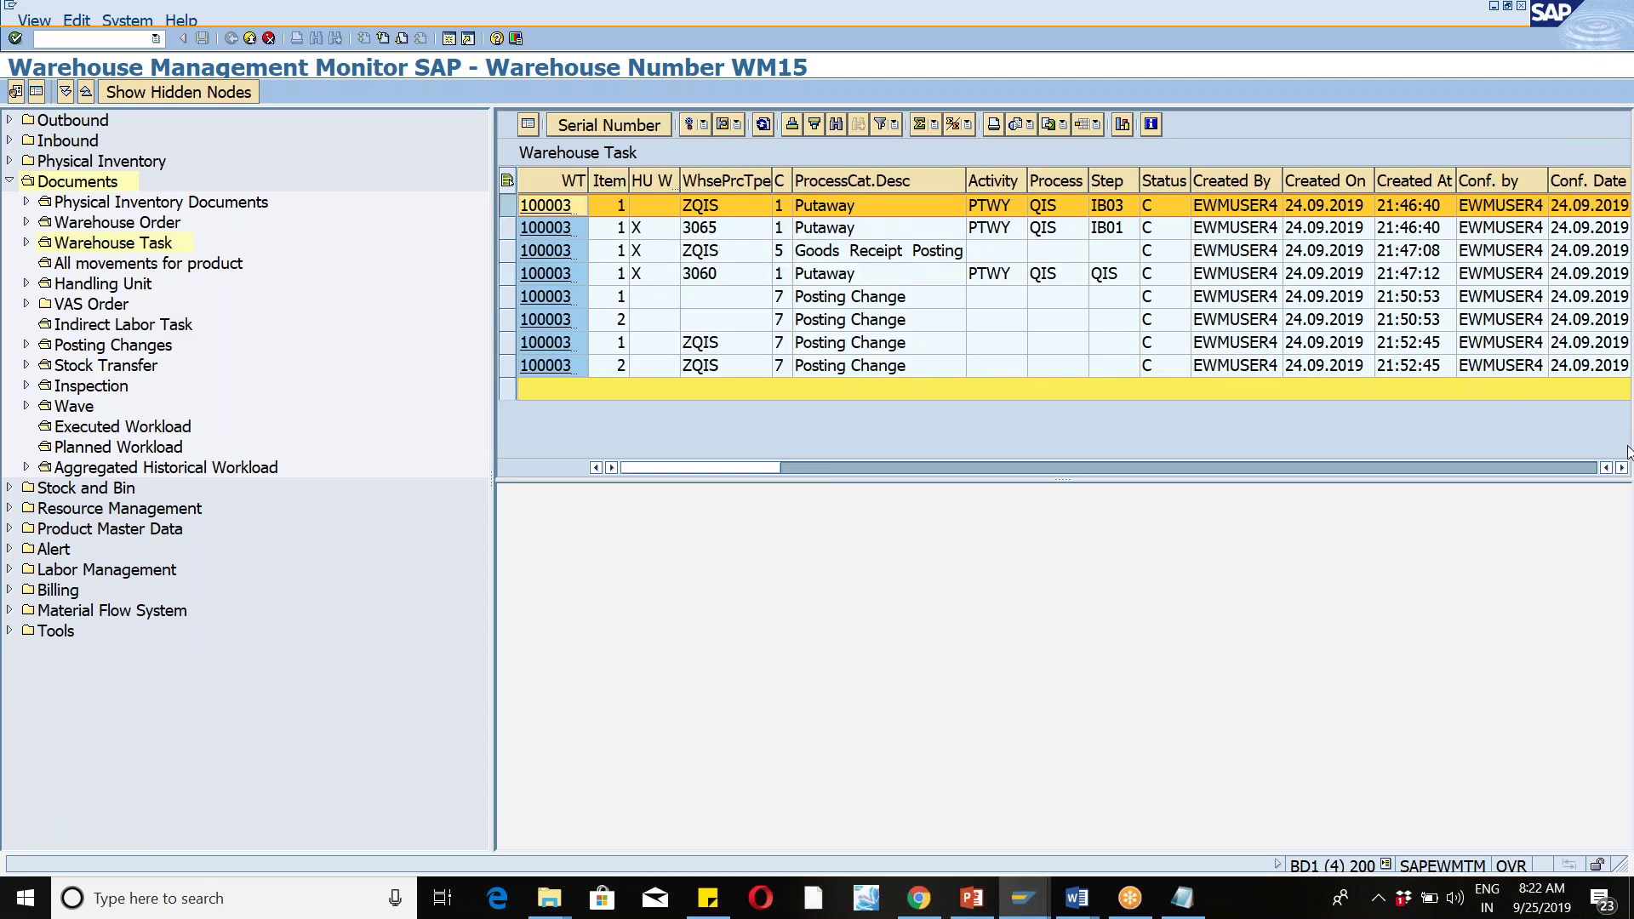
pyautogui.click(1619, 470)
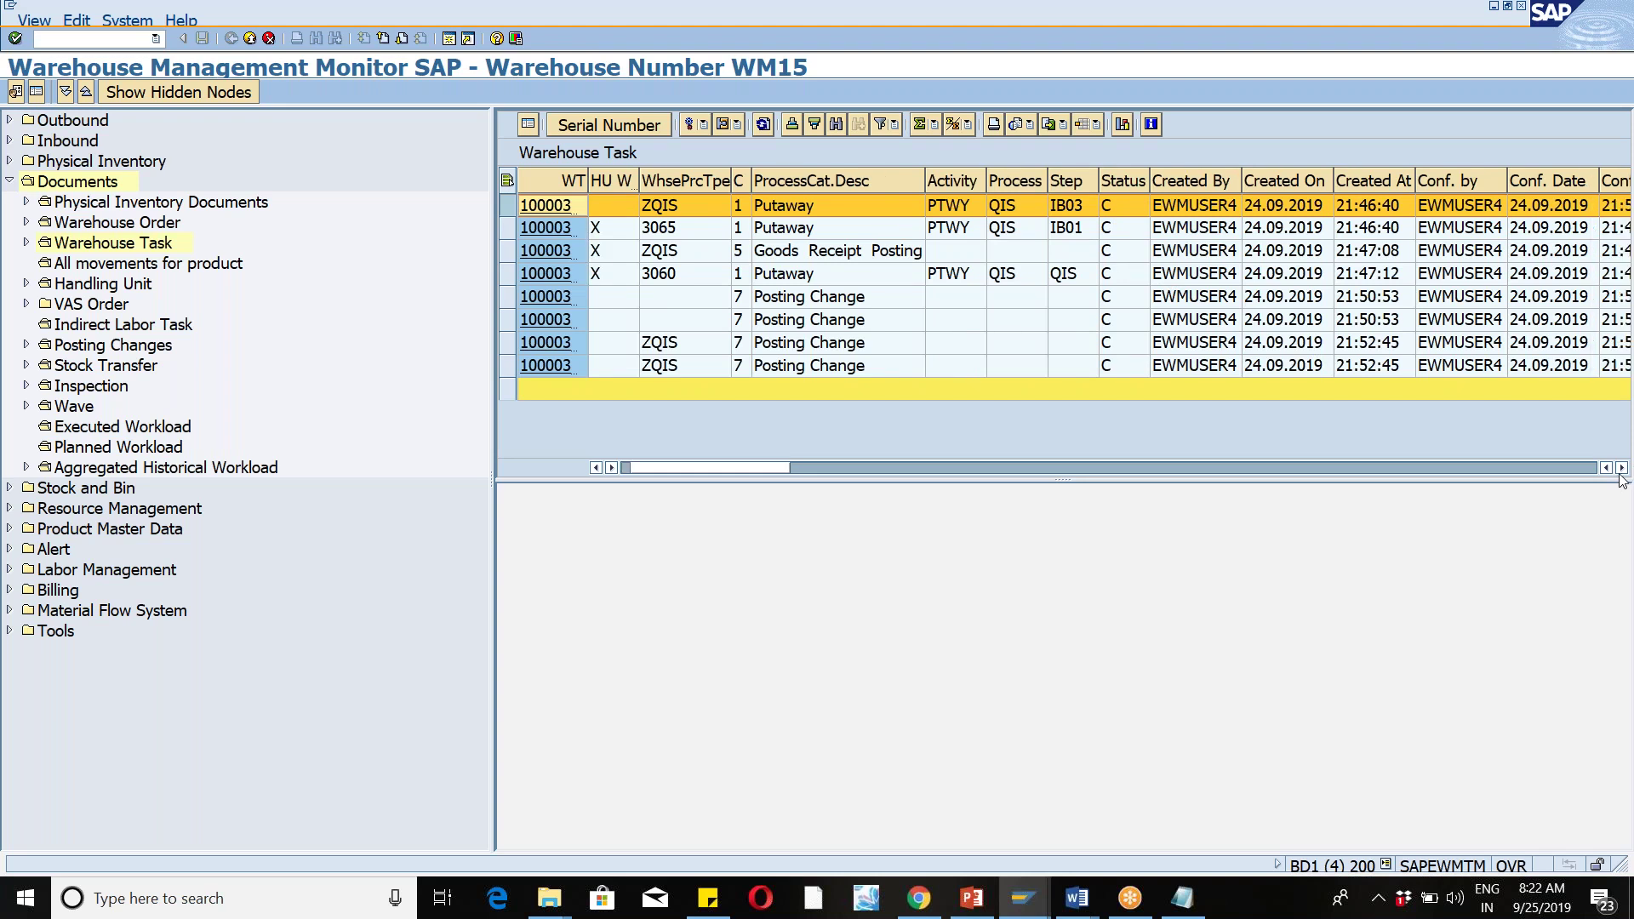
pyautogui.click(1621, 468)
pyautogui.click(1621, 467)
pyautogui.click(1621, 468)
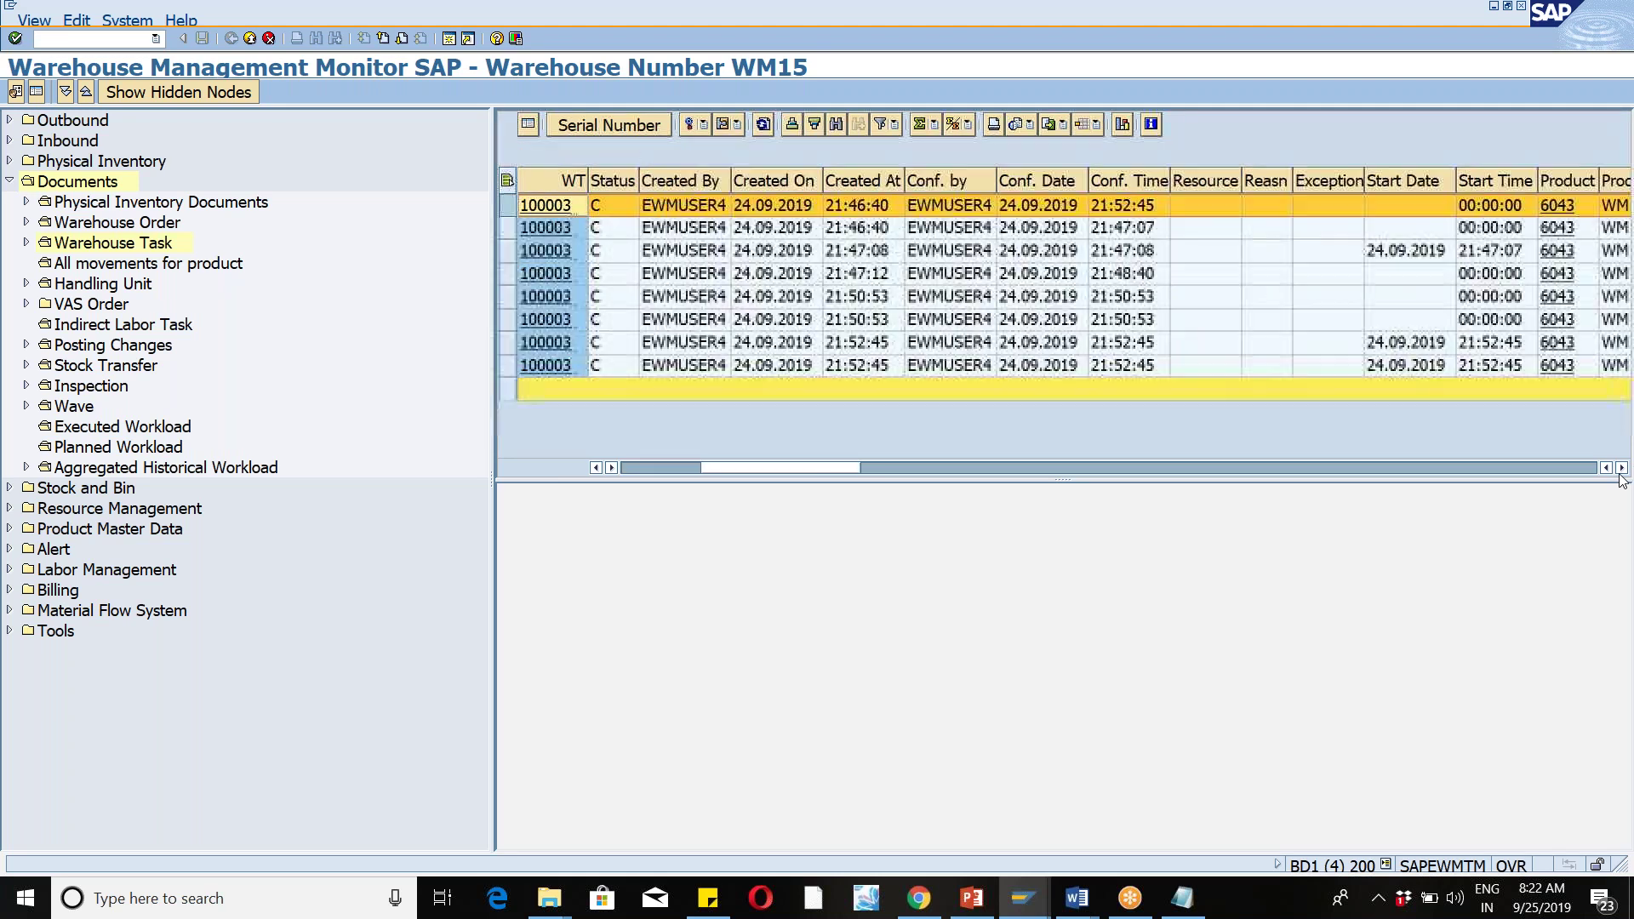
# Step: Display the available stock of the whole warehouse without any selection criteria
pyautogui.click(9, 181)
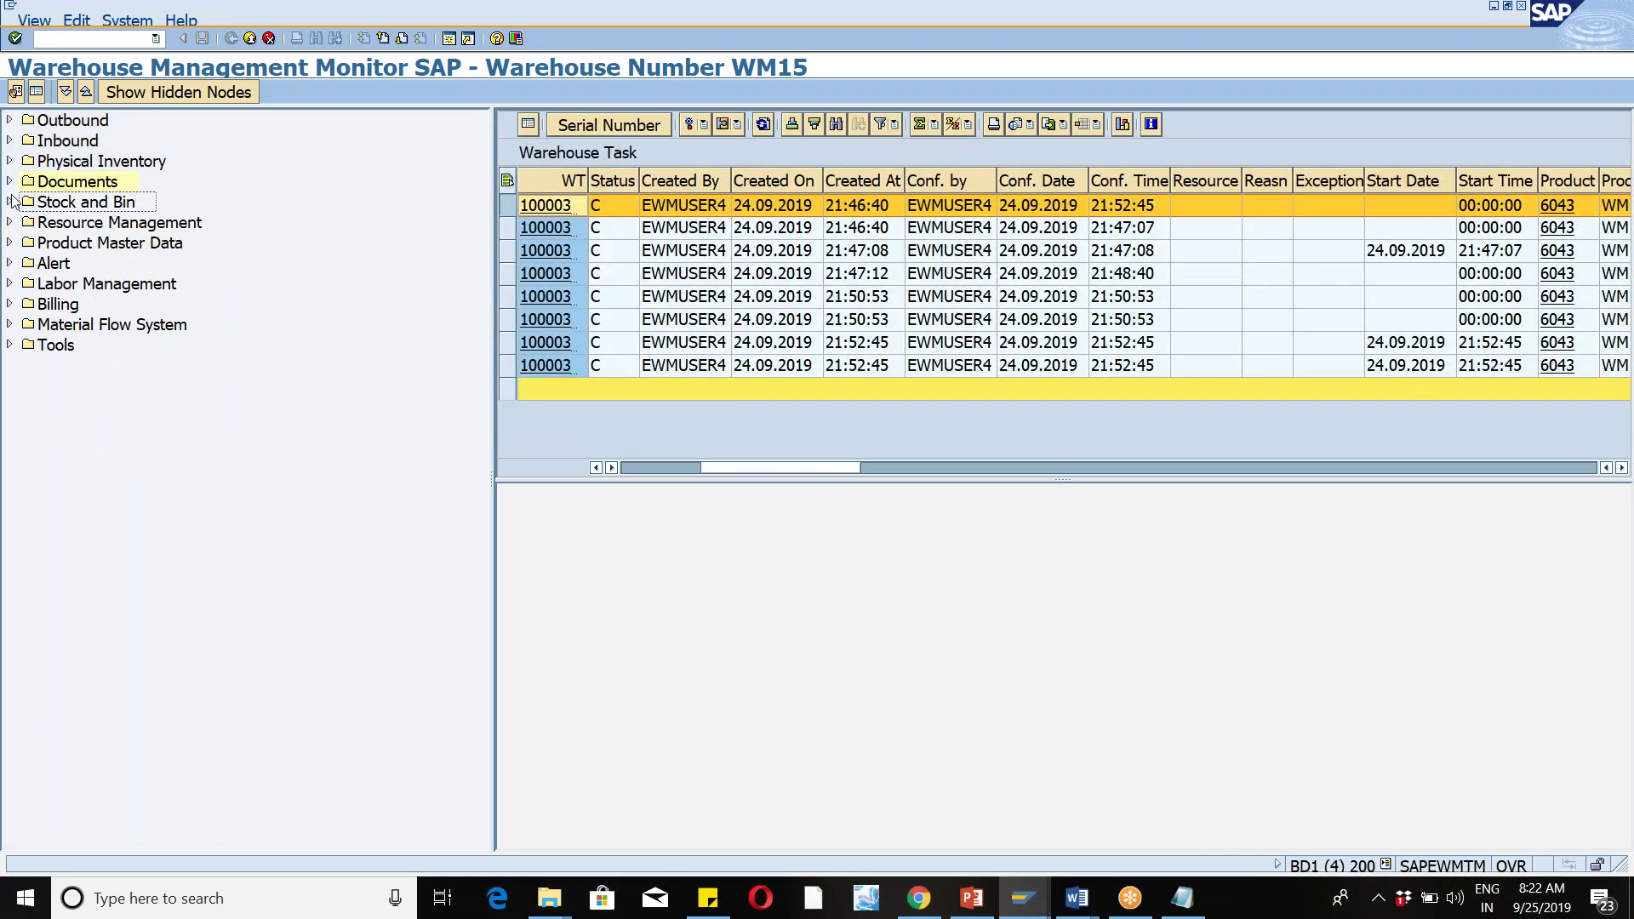
pyautogui.click(9, 202)
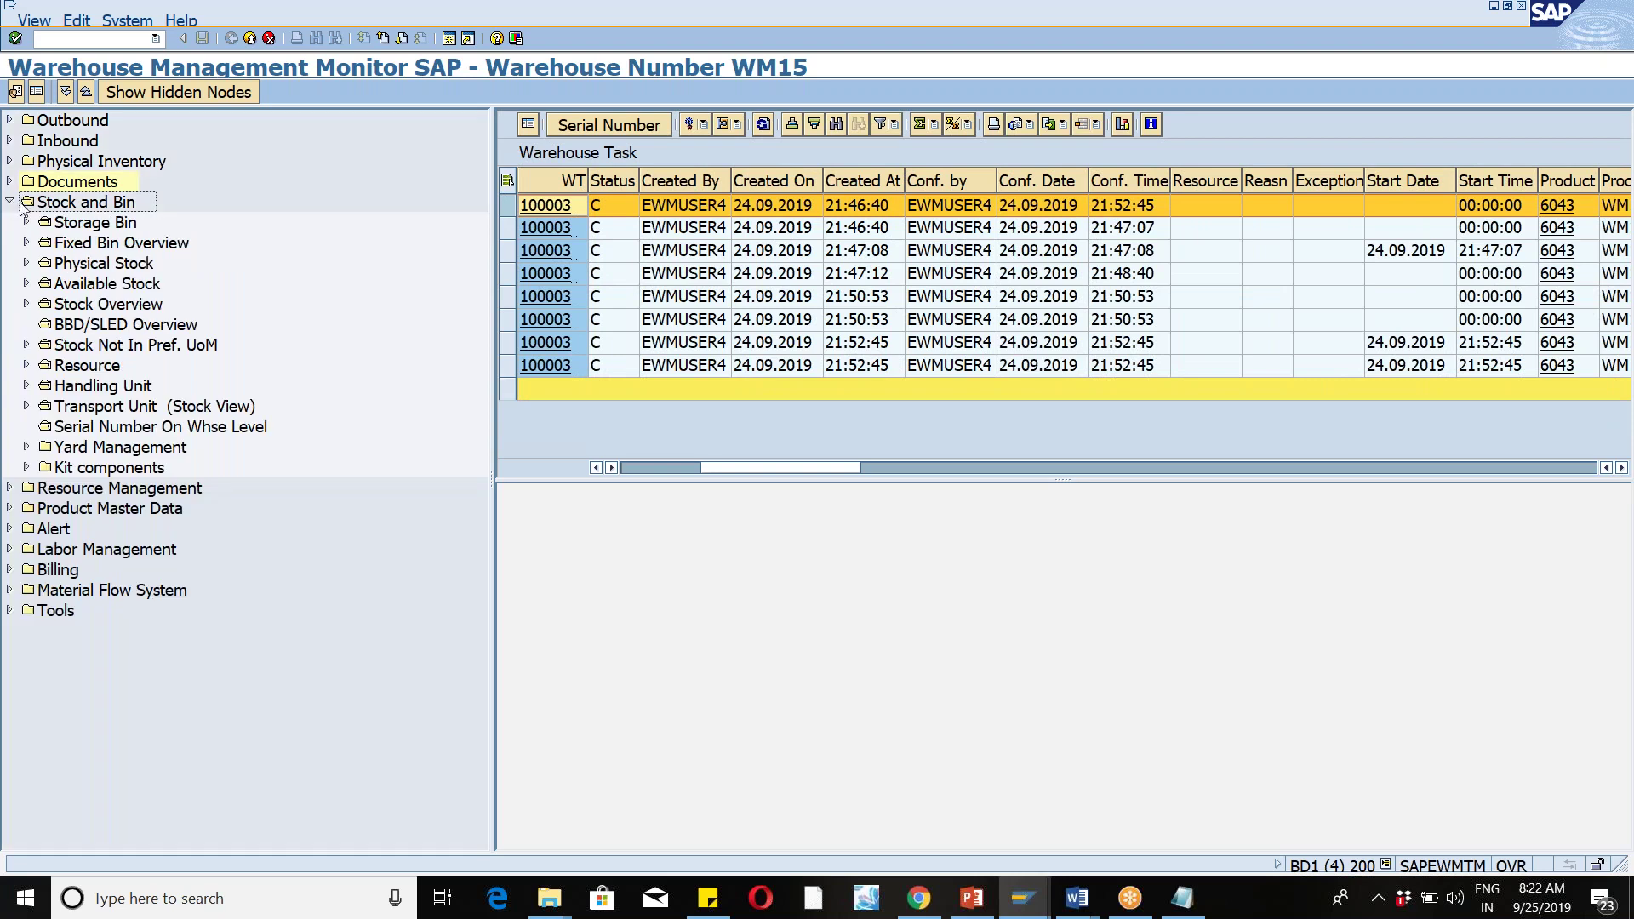
pyautogui.click(93, 288)
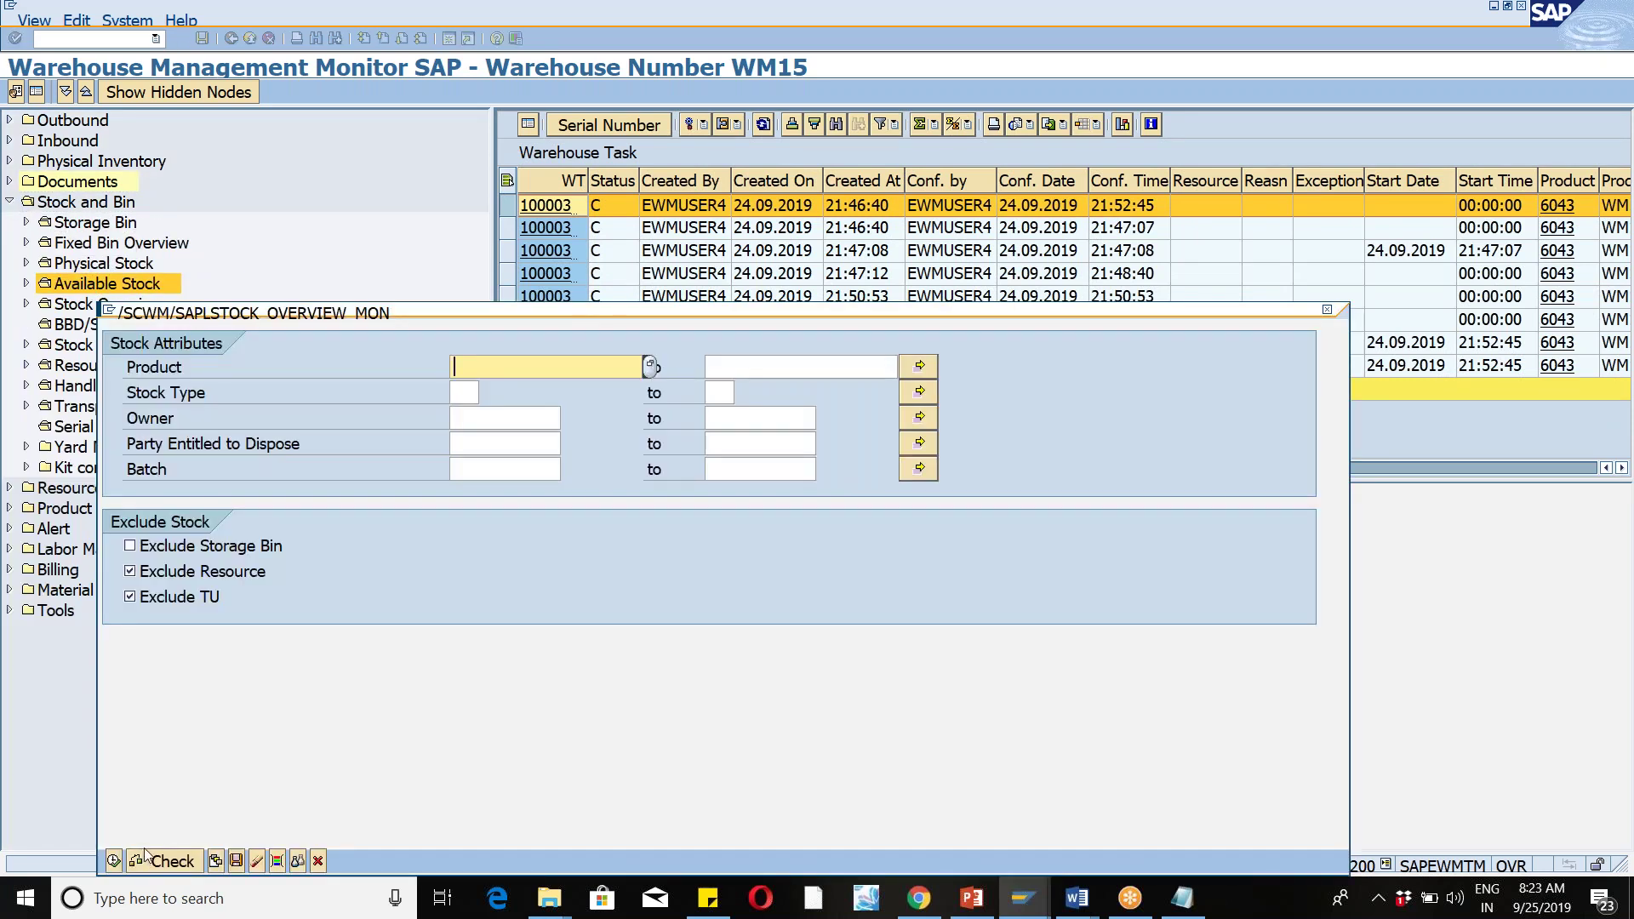
pyautogui.click(112, 862)
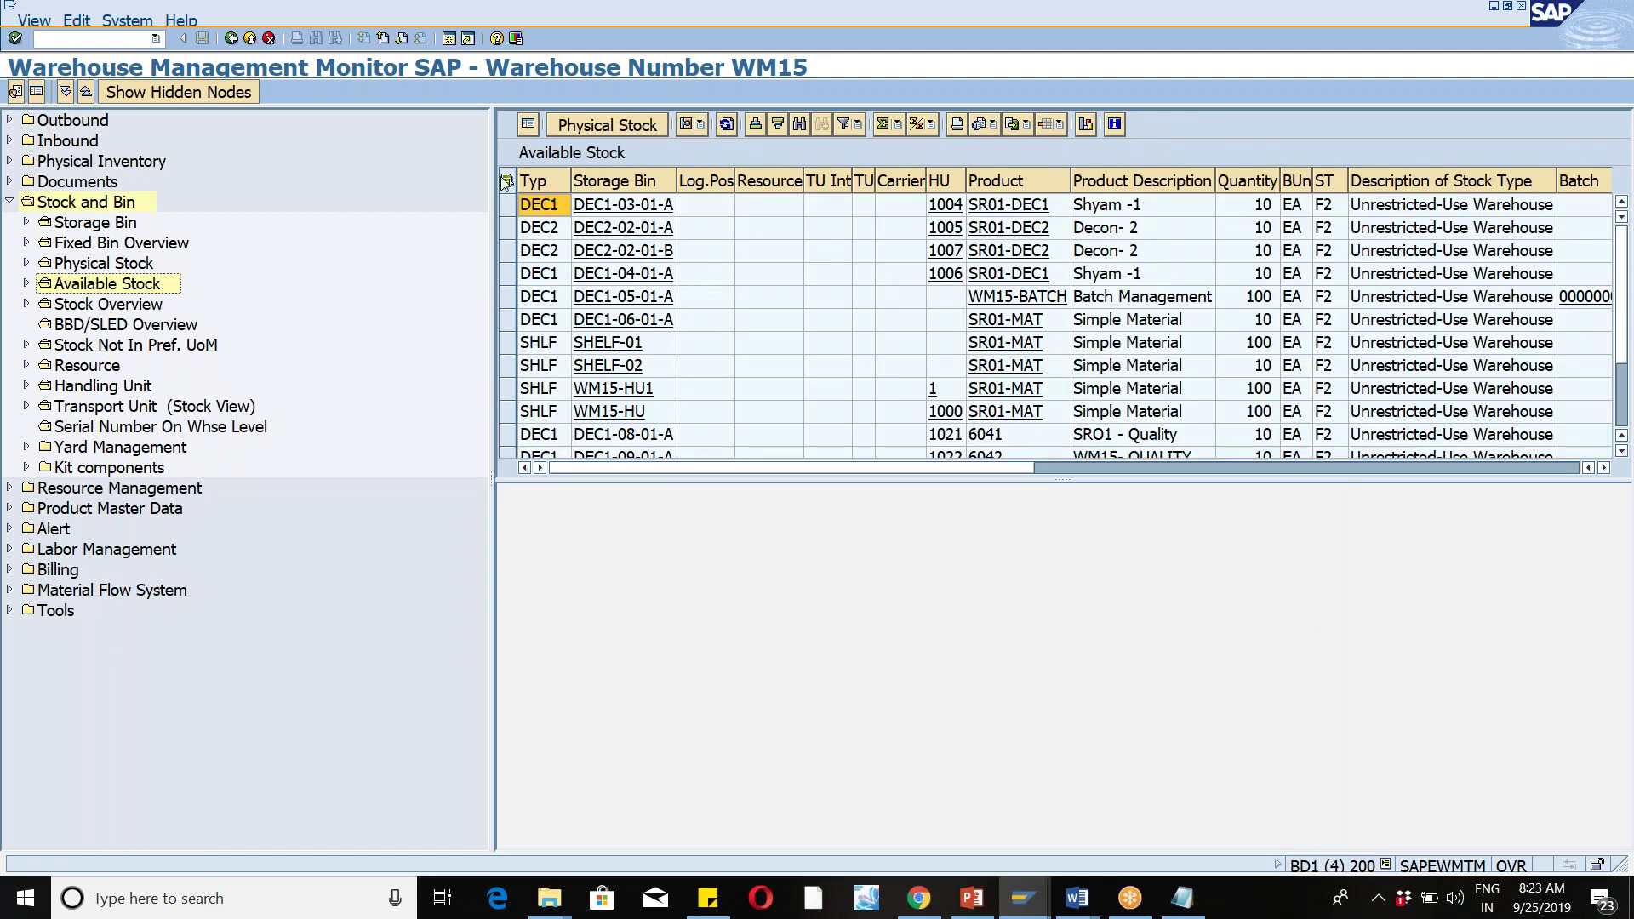
# Step: Display the physical stock for all available stock entries and check product 6043 in bin DEC1-10-01-A
pyautogui.click(506, 181)
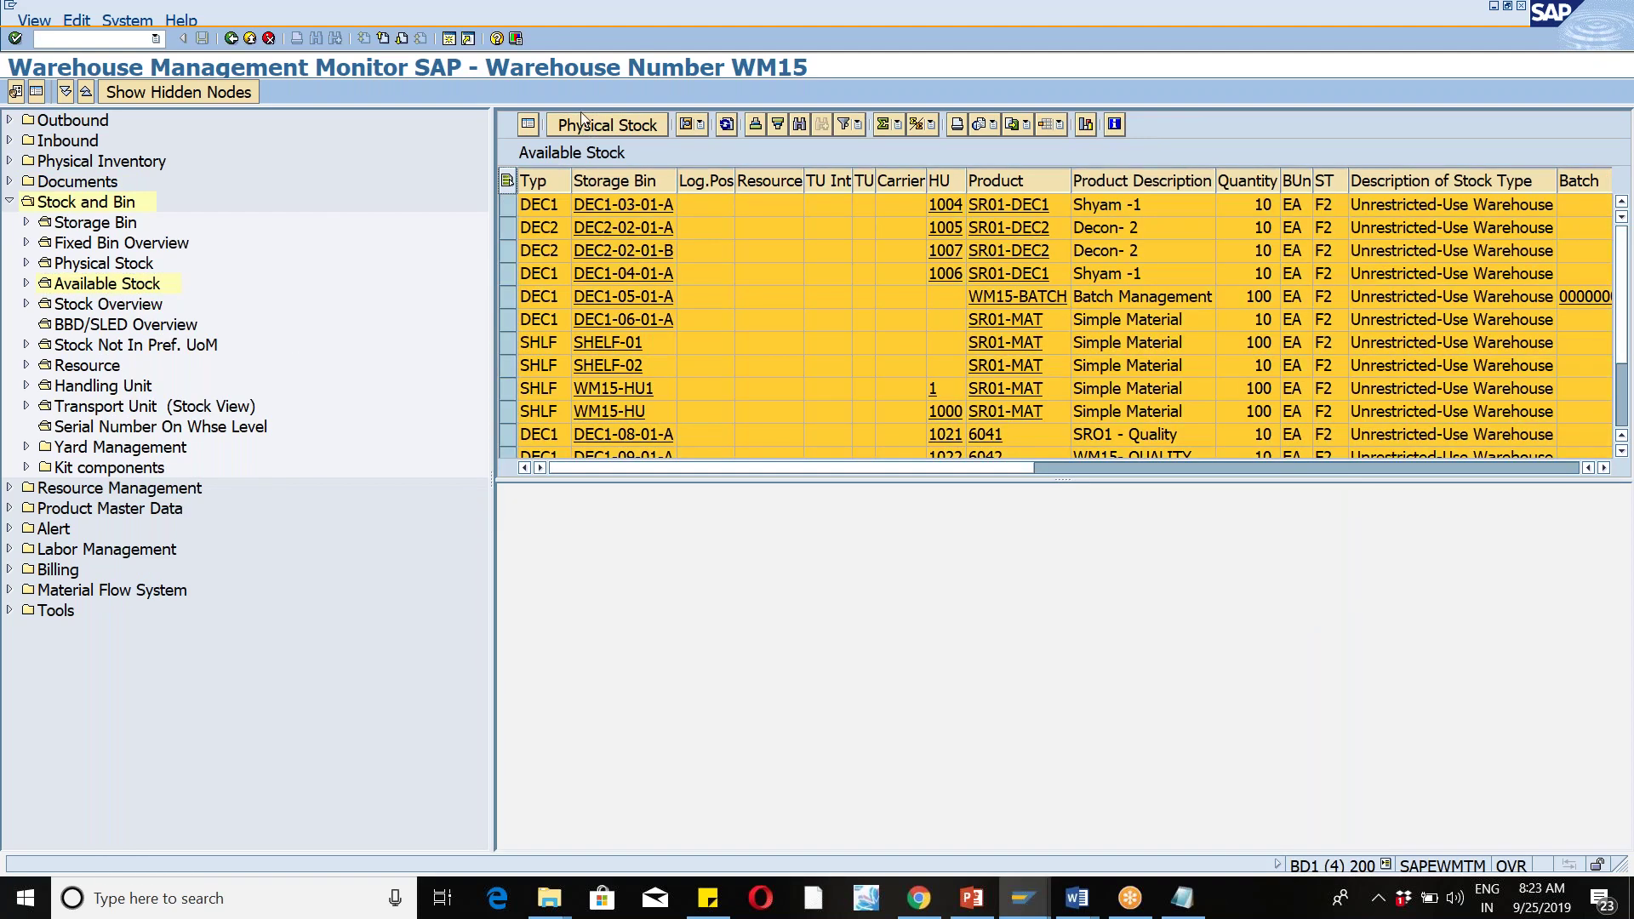
pyautogui.click(582, 126)
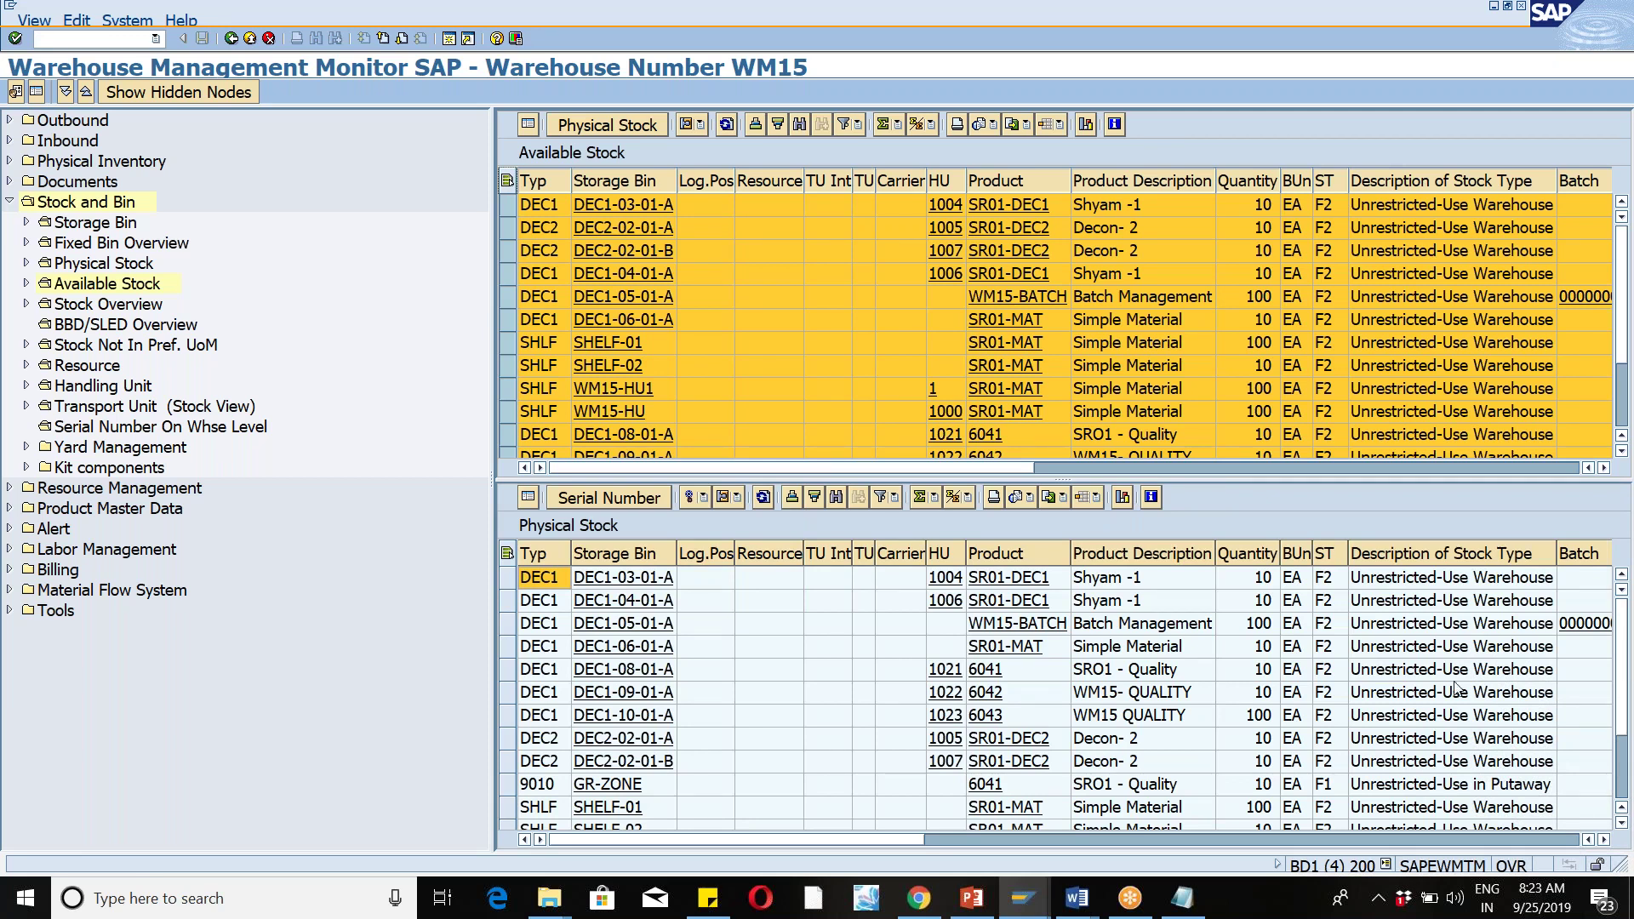
pyautogui.click(510, 716)
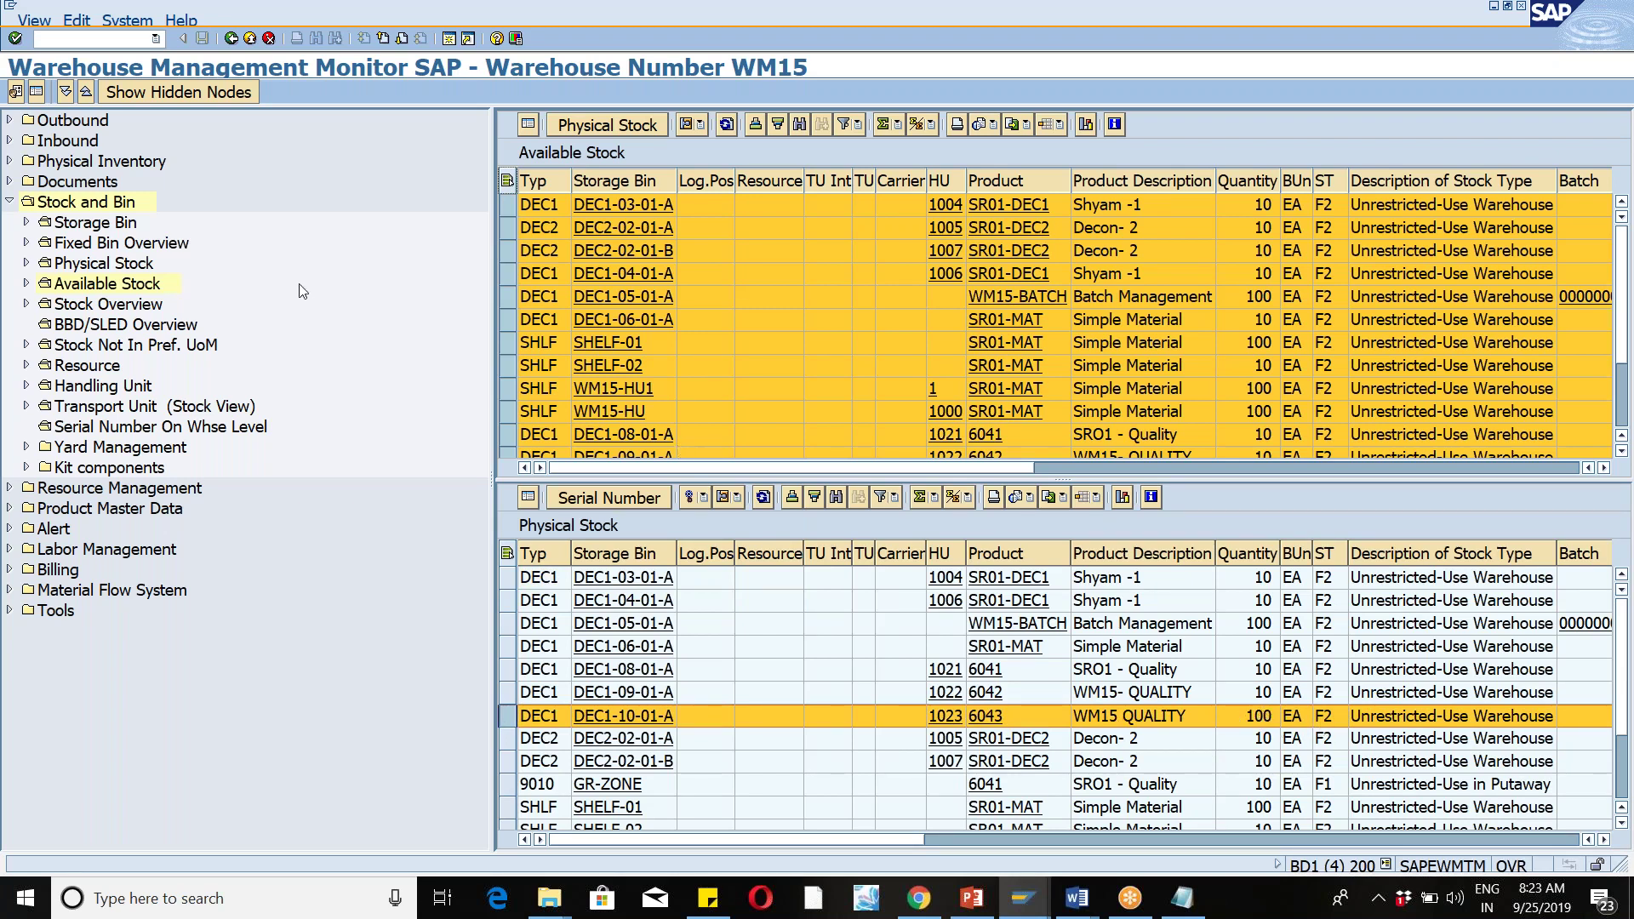
pyautogui.click(230, 40)
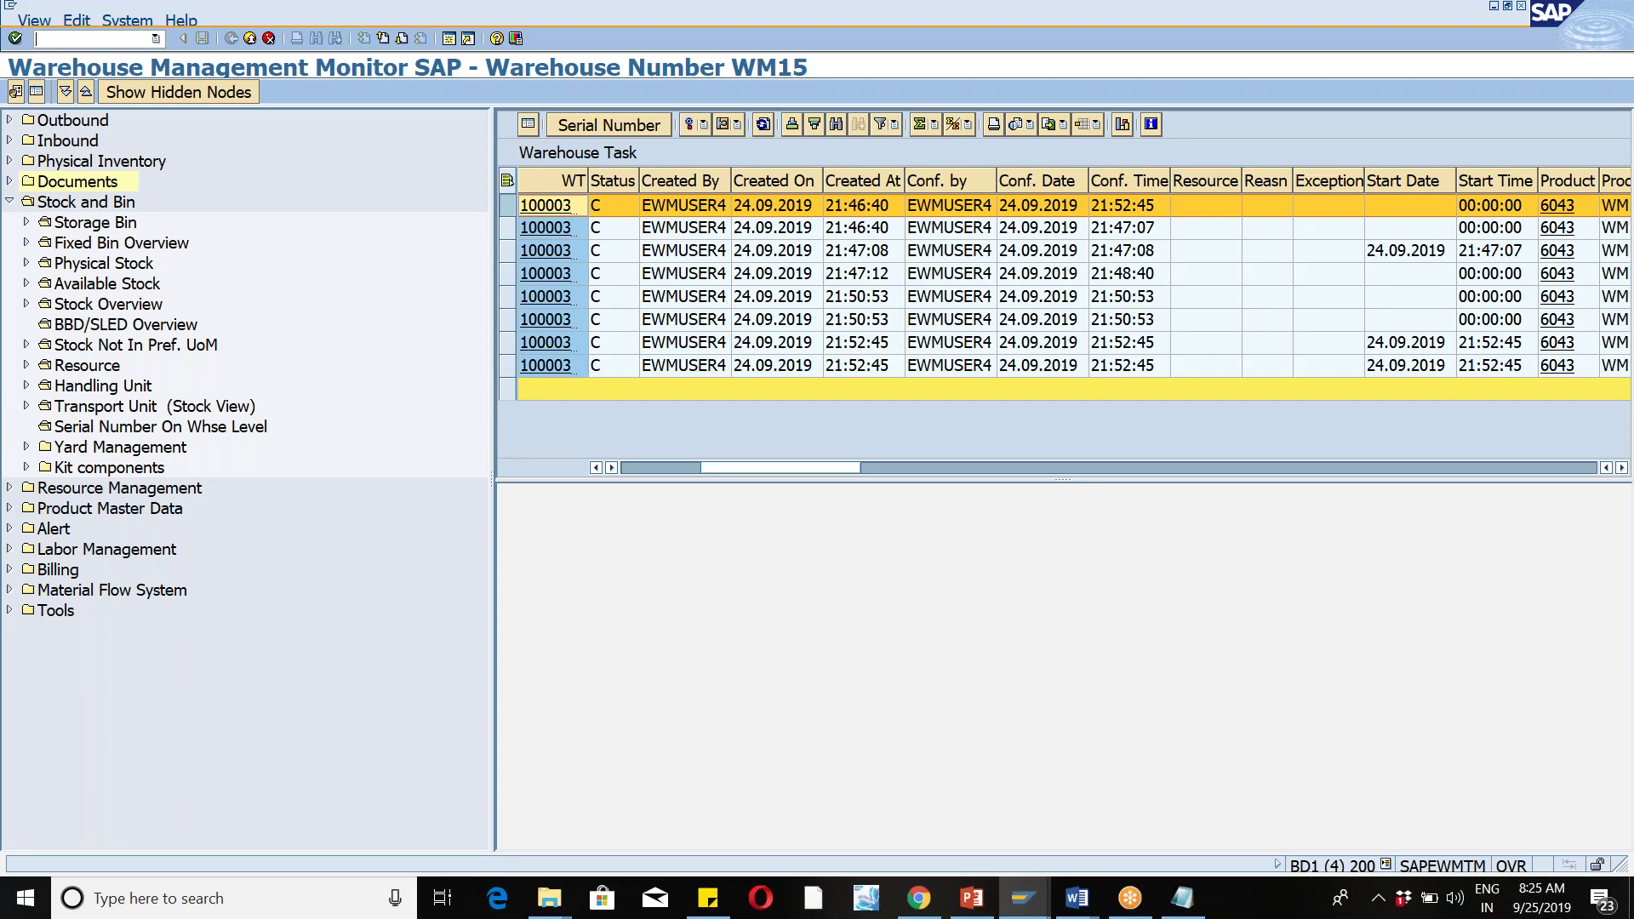
pyautogui.click(1529, 893)
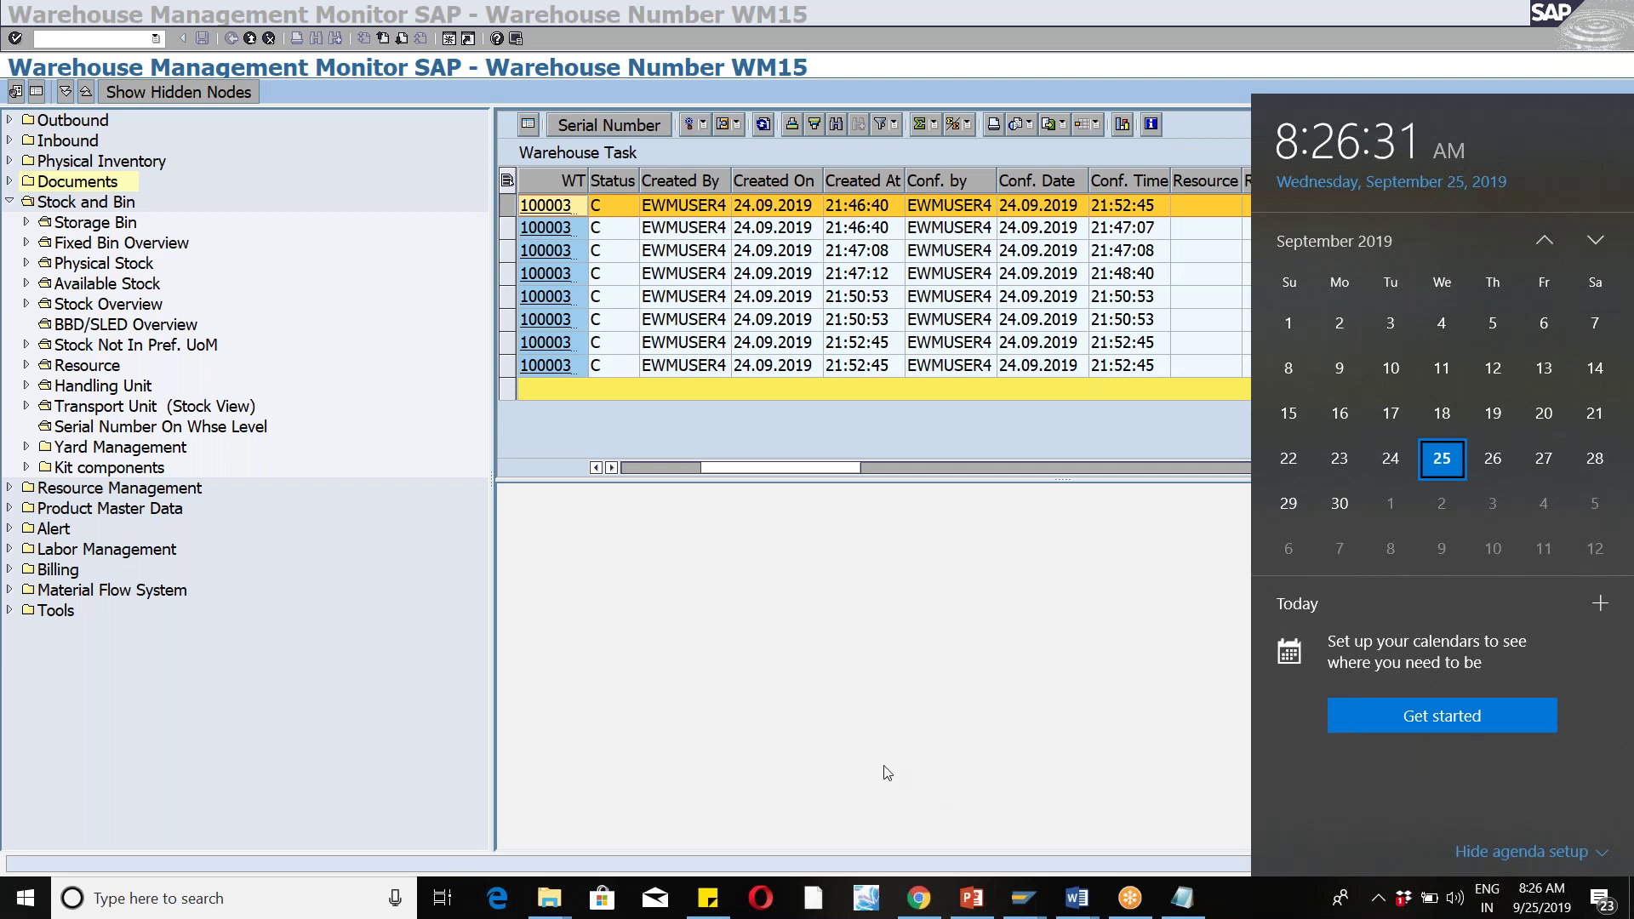
pyautogui.click(1151, 7)
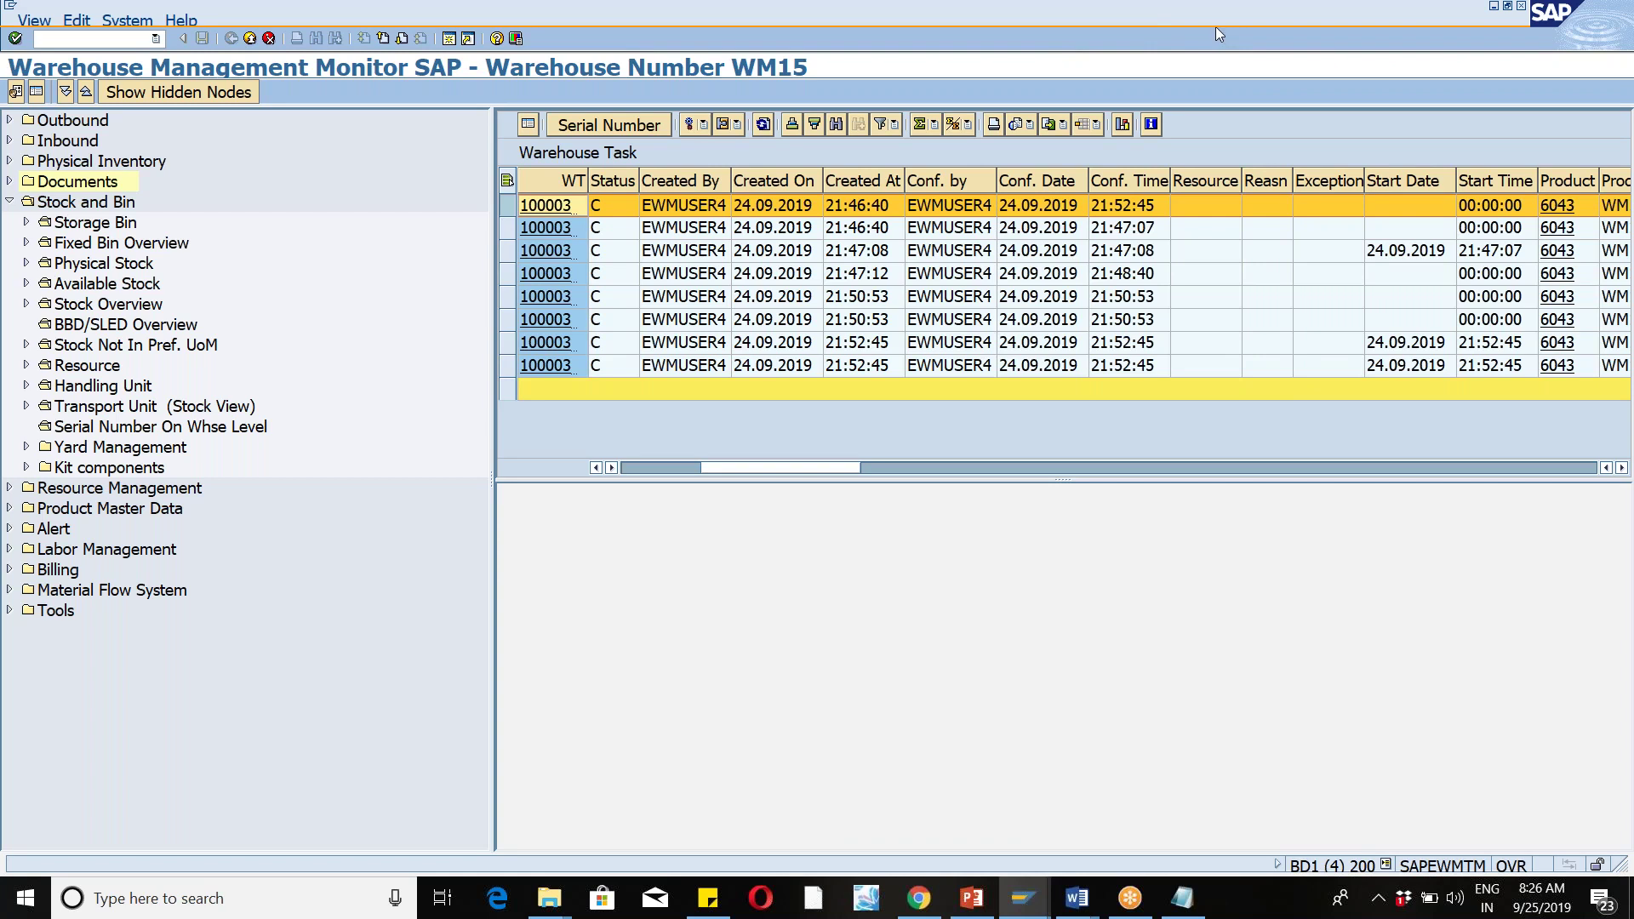